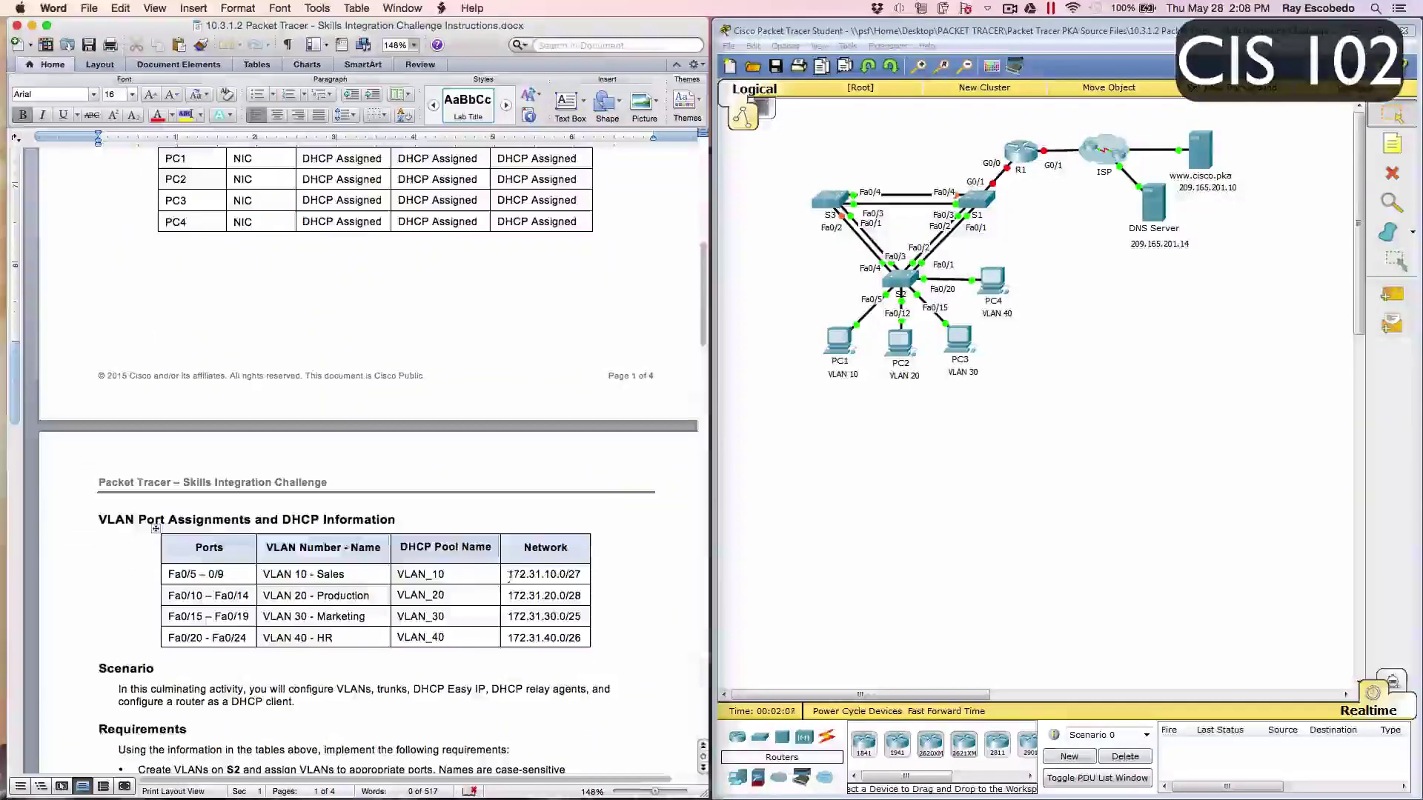
# Step: Open the command line of switch S2 and place its window over the topology, clear of the VLAN instructions
pyautogui.scroll(-5, 533, 578)
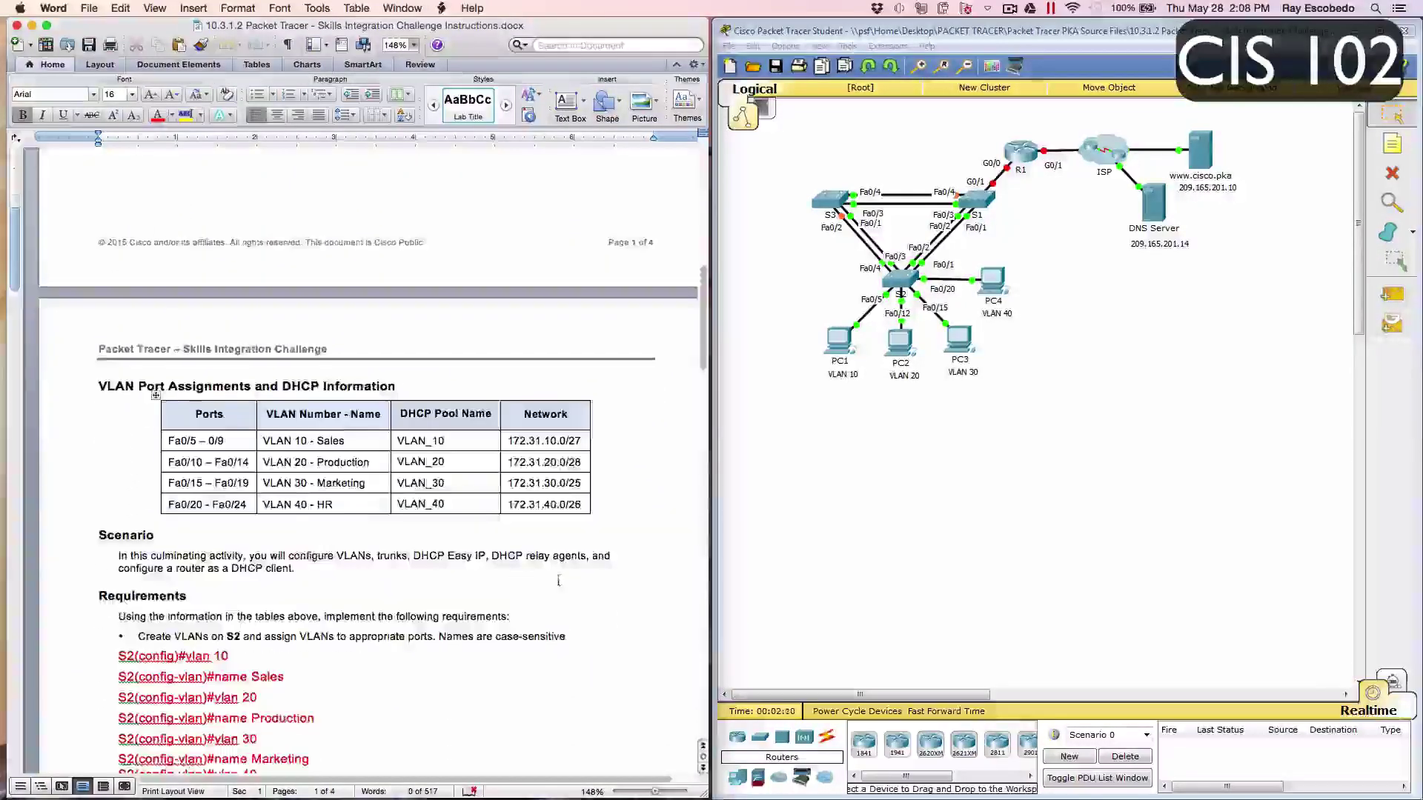
pyautogui.scroll(-8, 559, 580)
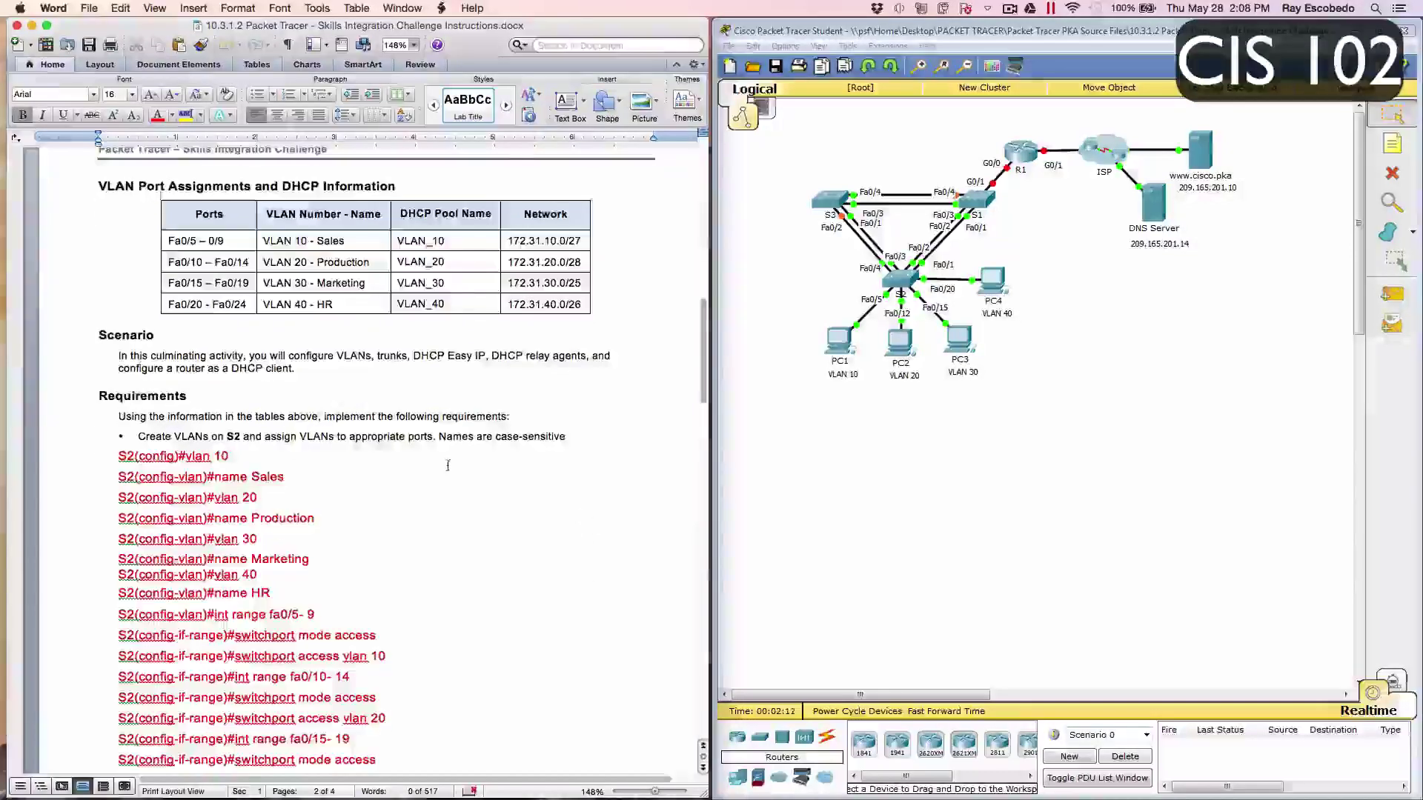
pyautogui.scroll(-5, 504, 478)
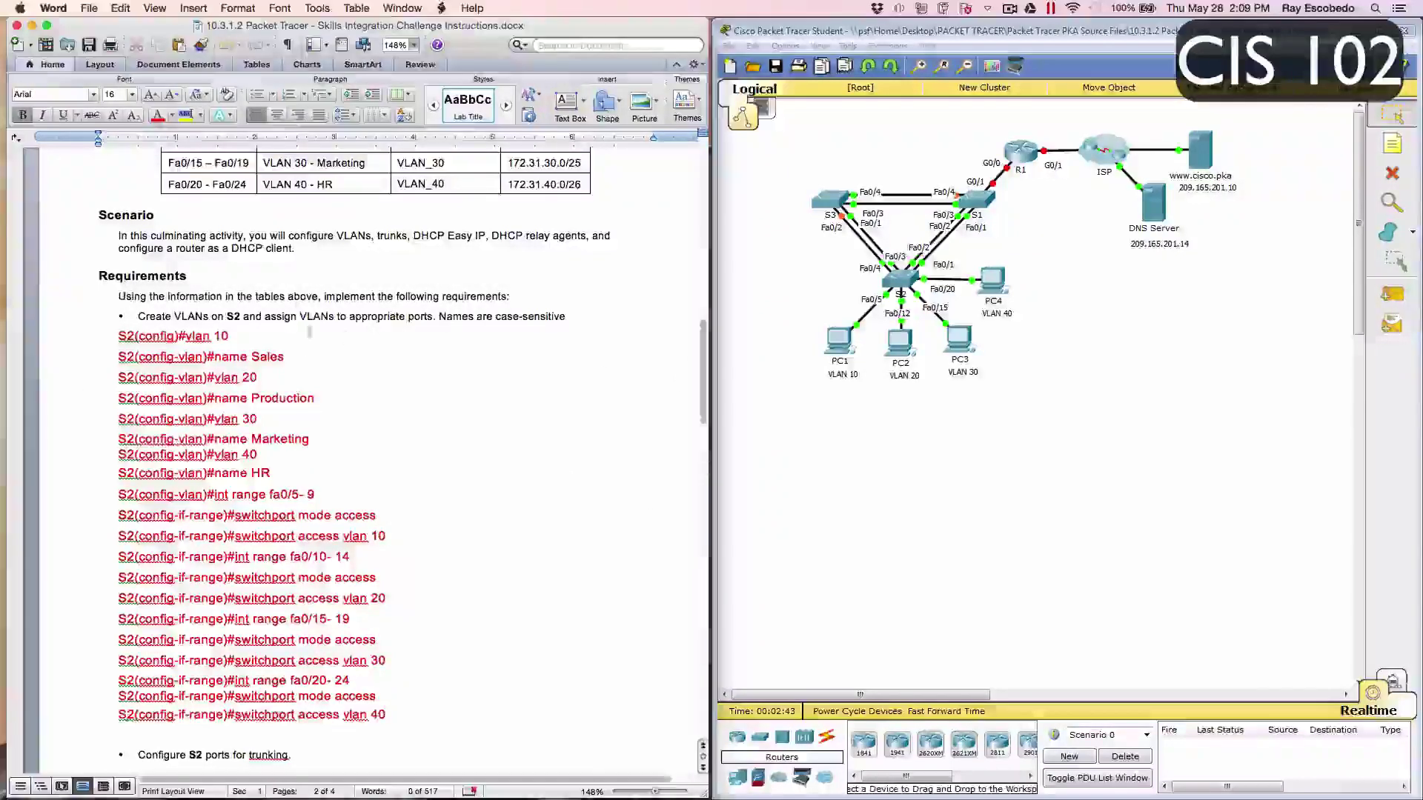
pyautogui.click(505, 426)
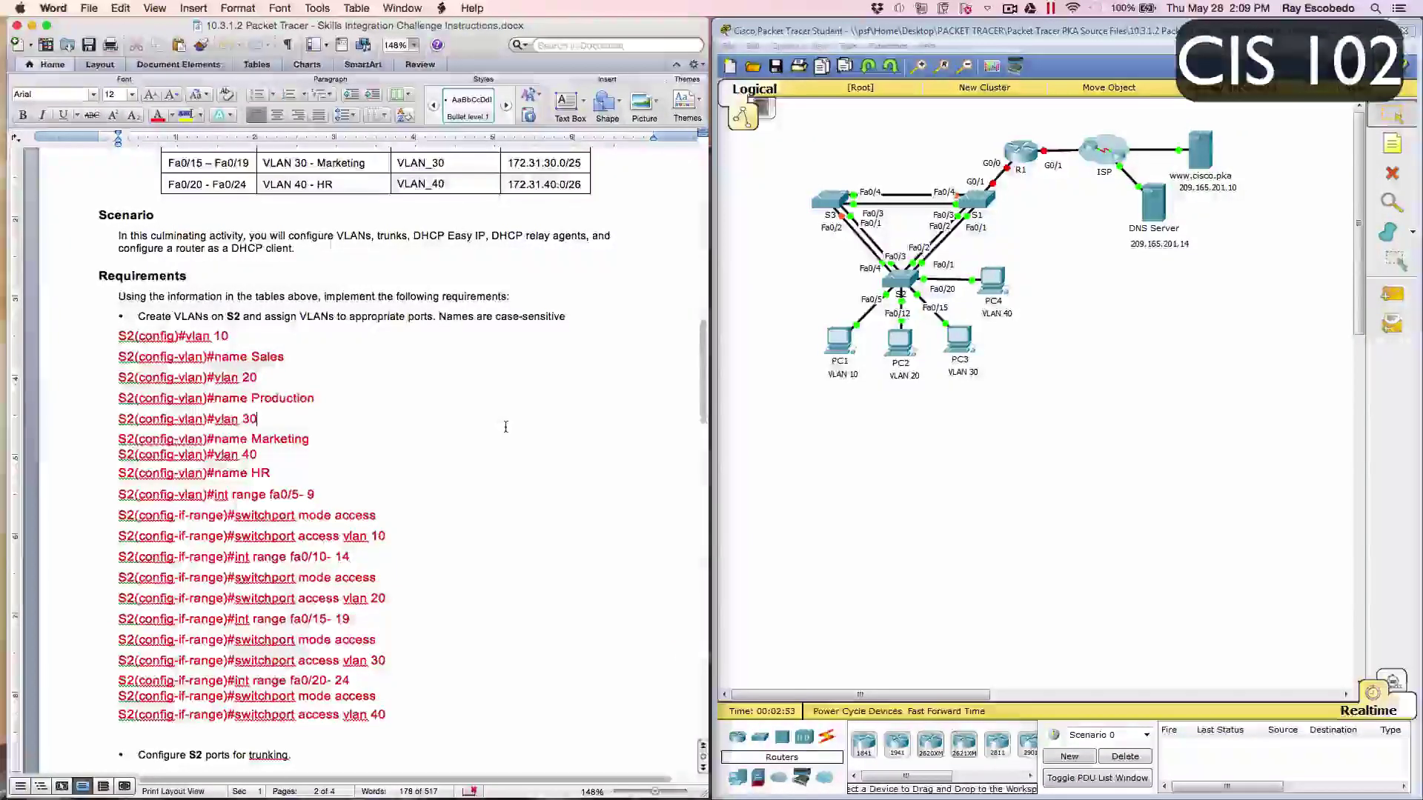
pyautogui.click(908, 283)
pyautogui.click(596, 233)
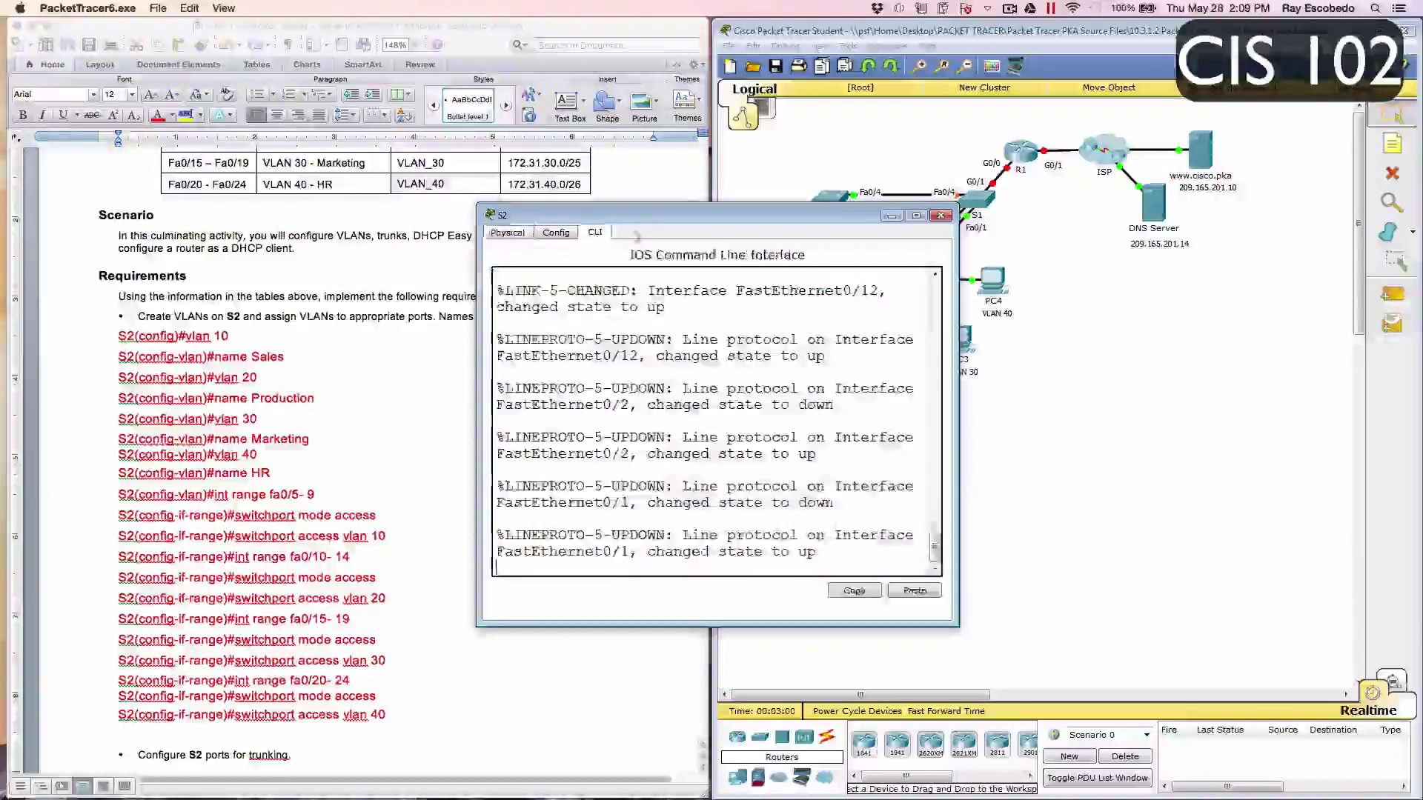
pyautogui.moveTo(667, 215); pyautogui.dragTo(950, 201)
pyautogui.click(1034, 554)
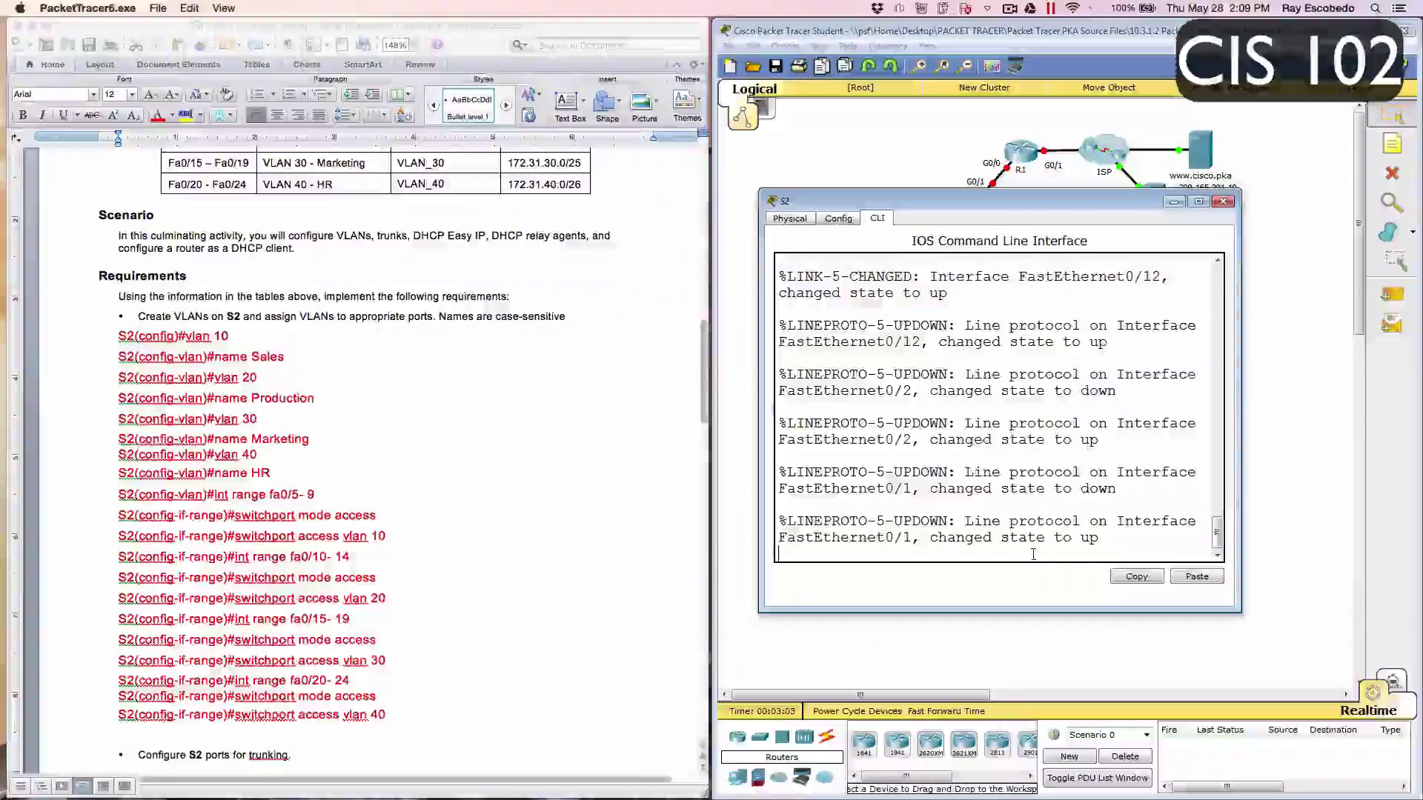
# Step: Enter privileged EXEC mode and global configuration mode on switch S2
pyautogui.press('Return')
pyautogui.write('en')
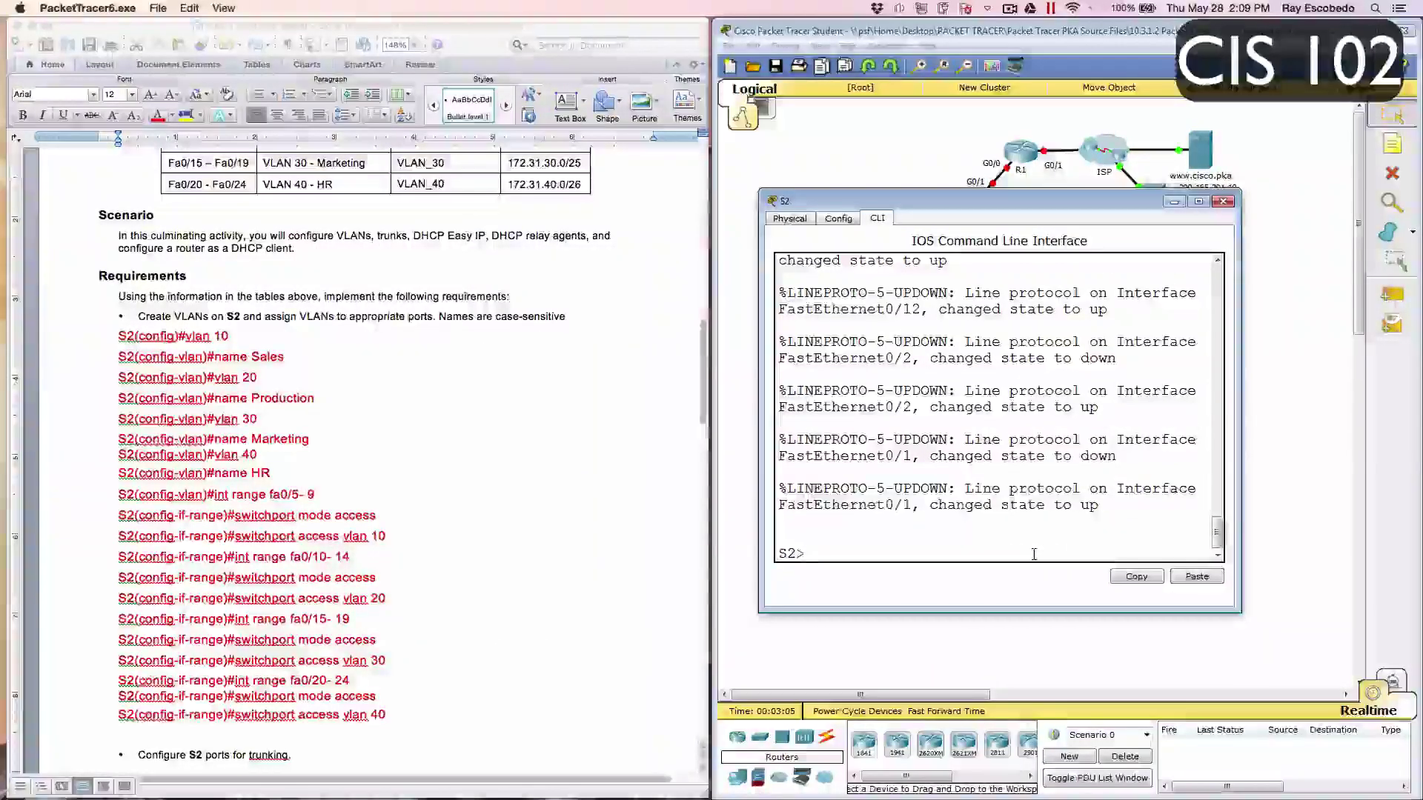
pyautogui.press('Return')
pyautogui.write('conf t')
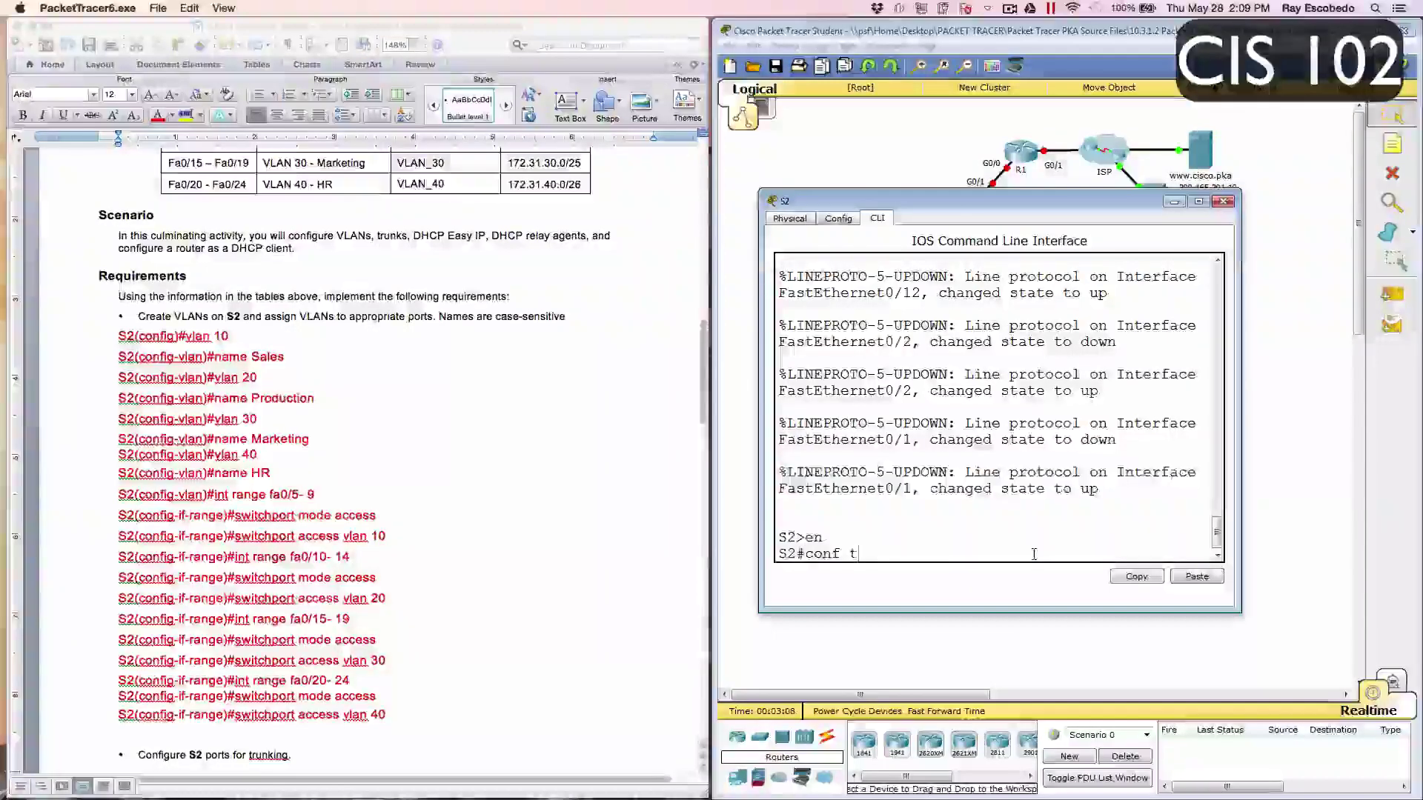
pyautogui.press('Return')
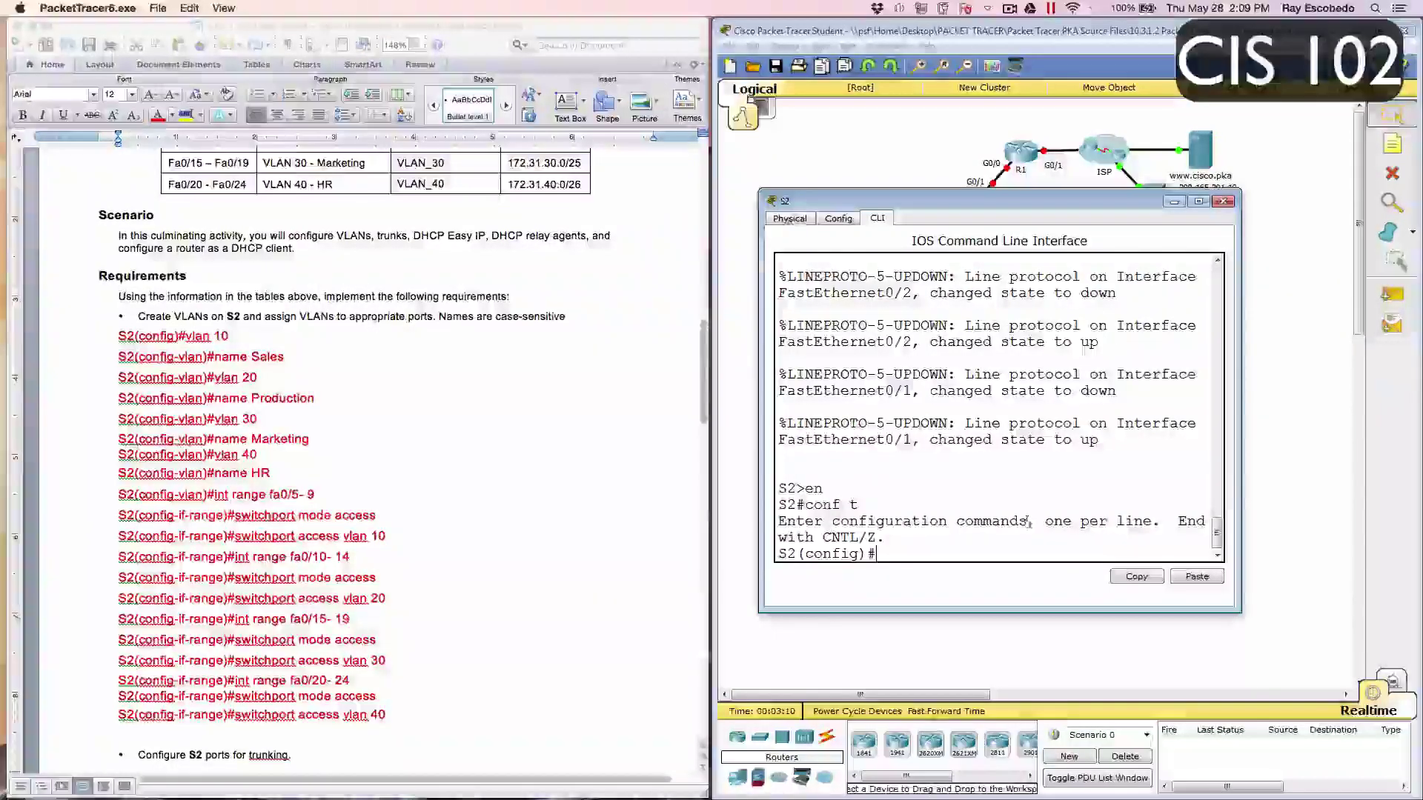
pyautogui.scroll(3, 539, 345)
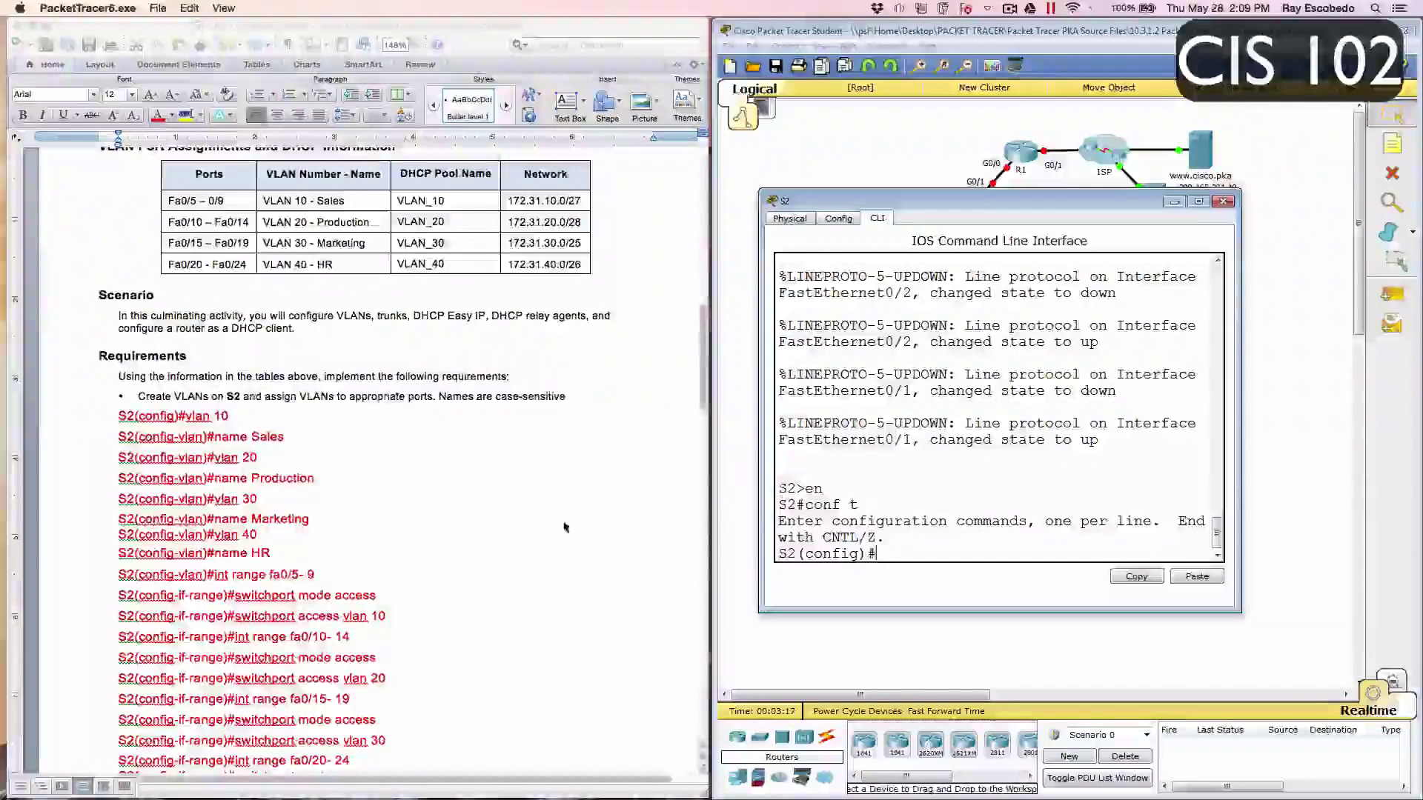
pyautogui.scroll(-2, 329, 296)
pyautogui.click(257, 445)
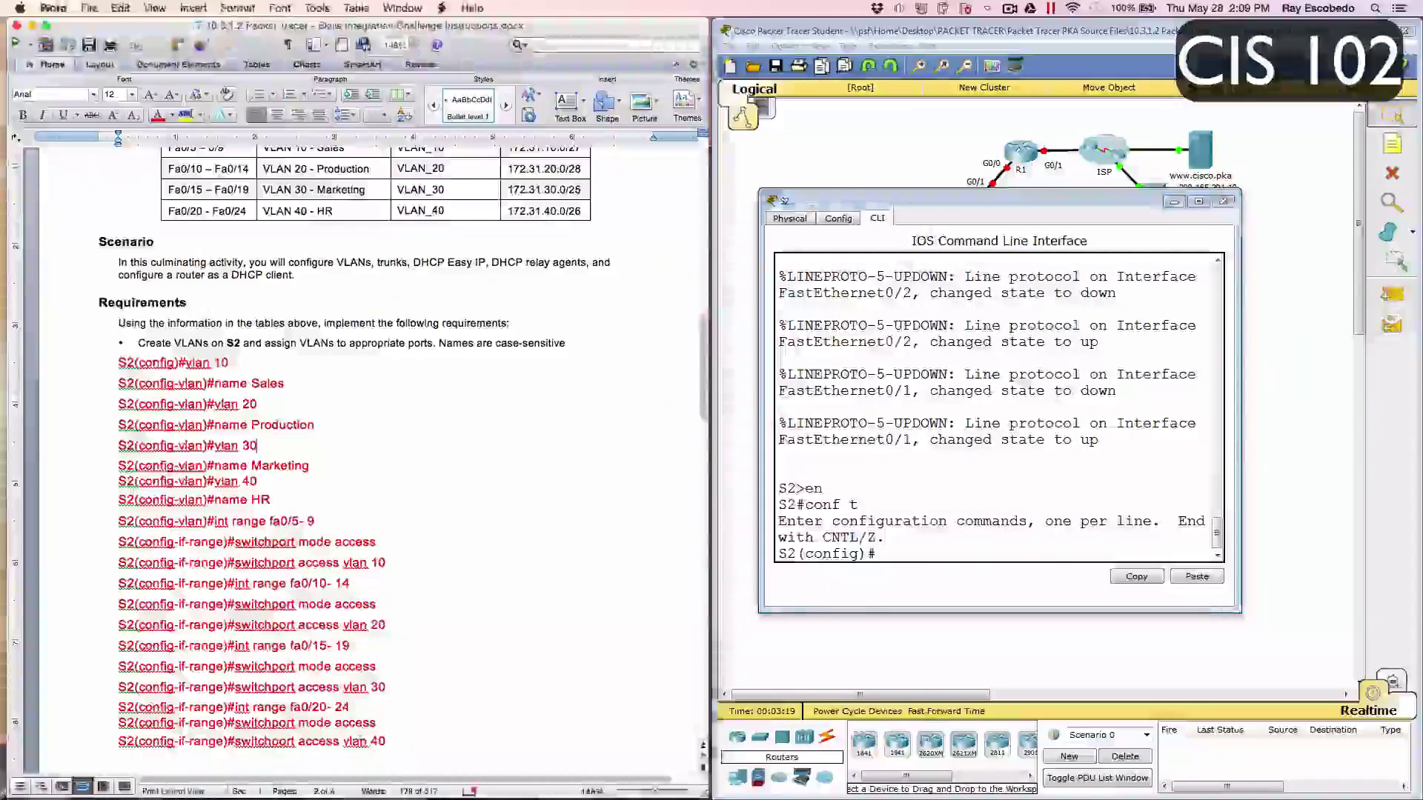
pyautogui.moveTo(385, 741); pyautogui.dragTo(98, 275)
pyautogui.click(99, 275)
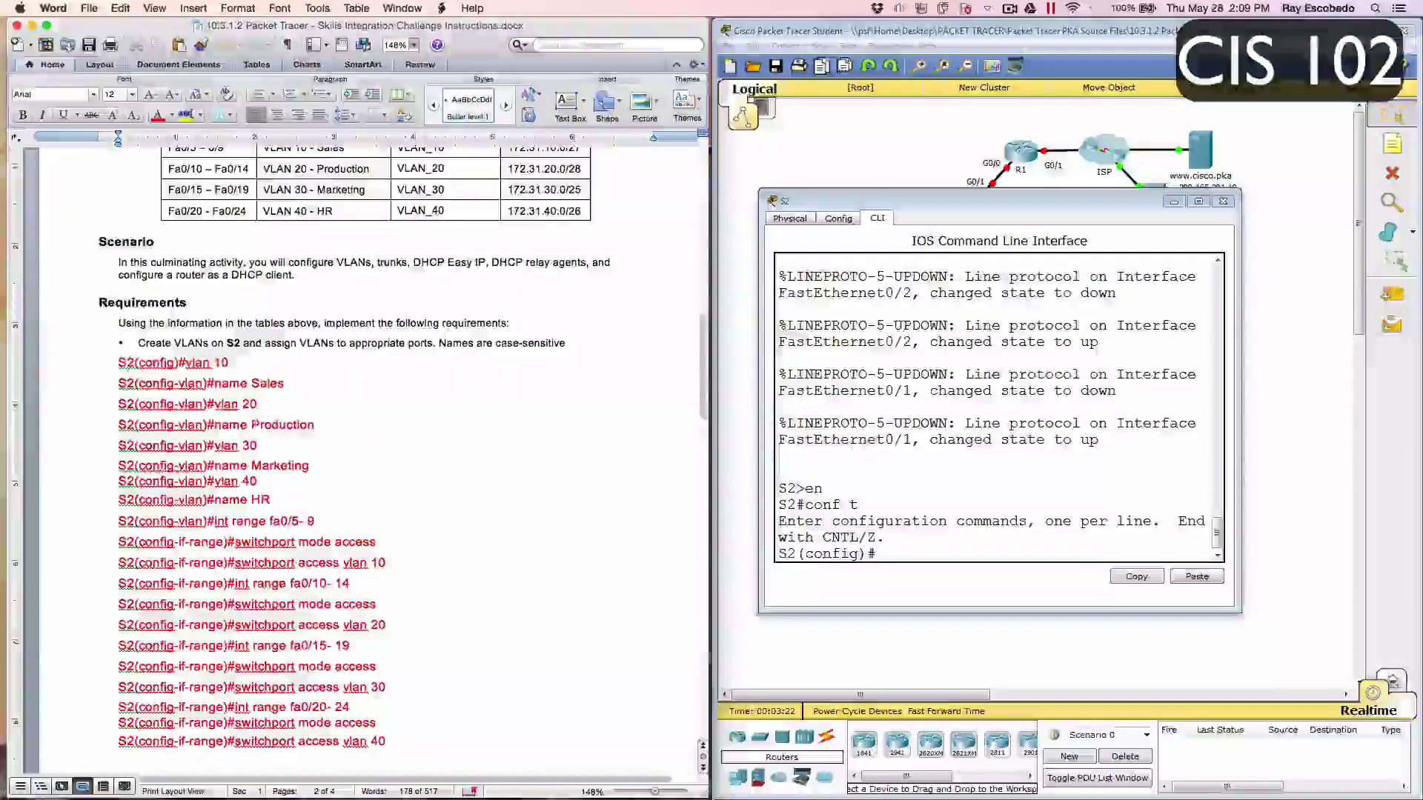
pyautogui.click(947, 557)
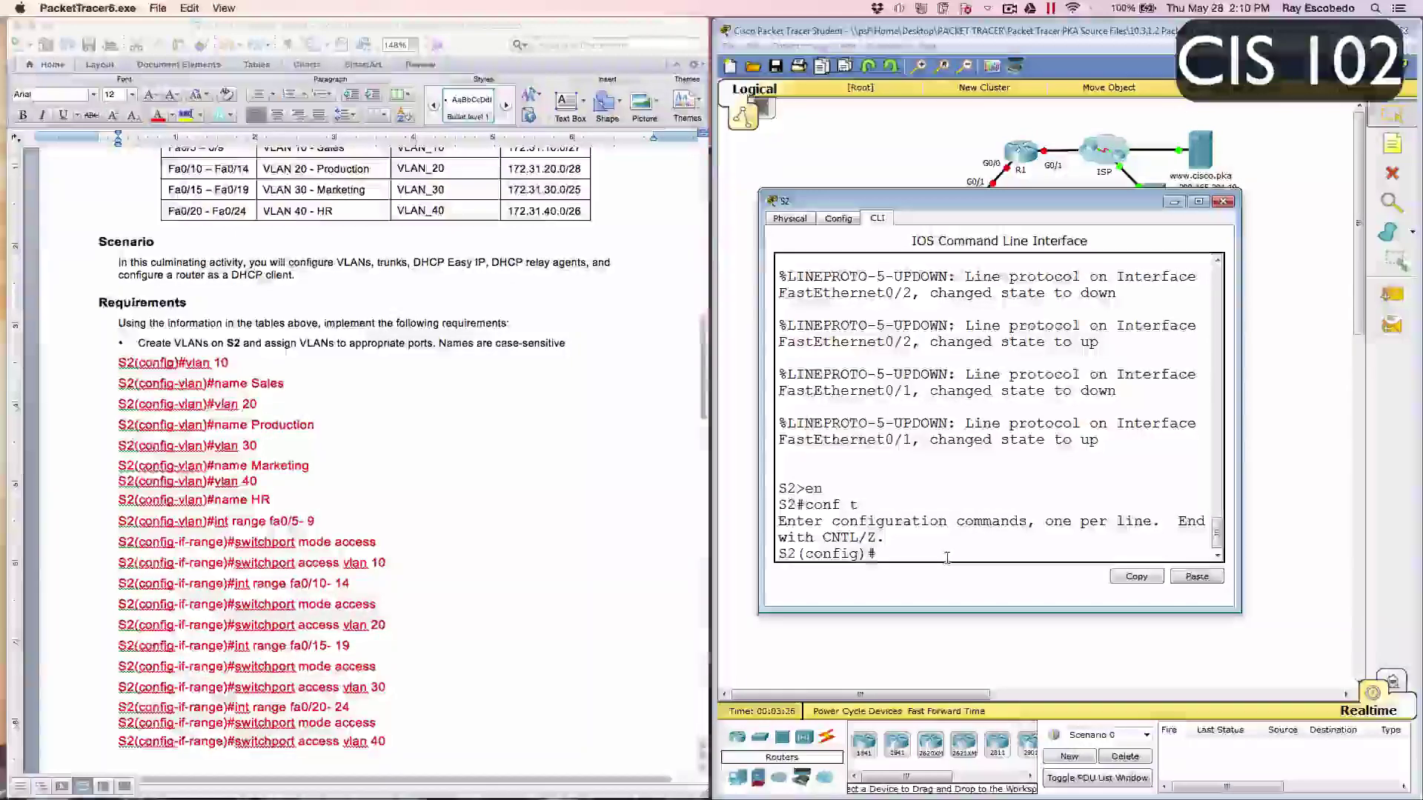
pyautogui.write('valn')
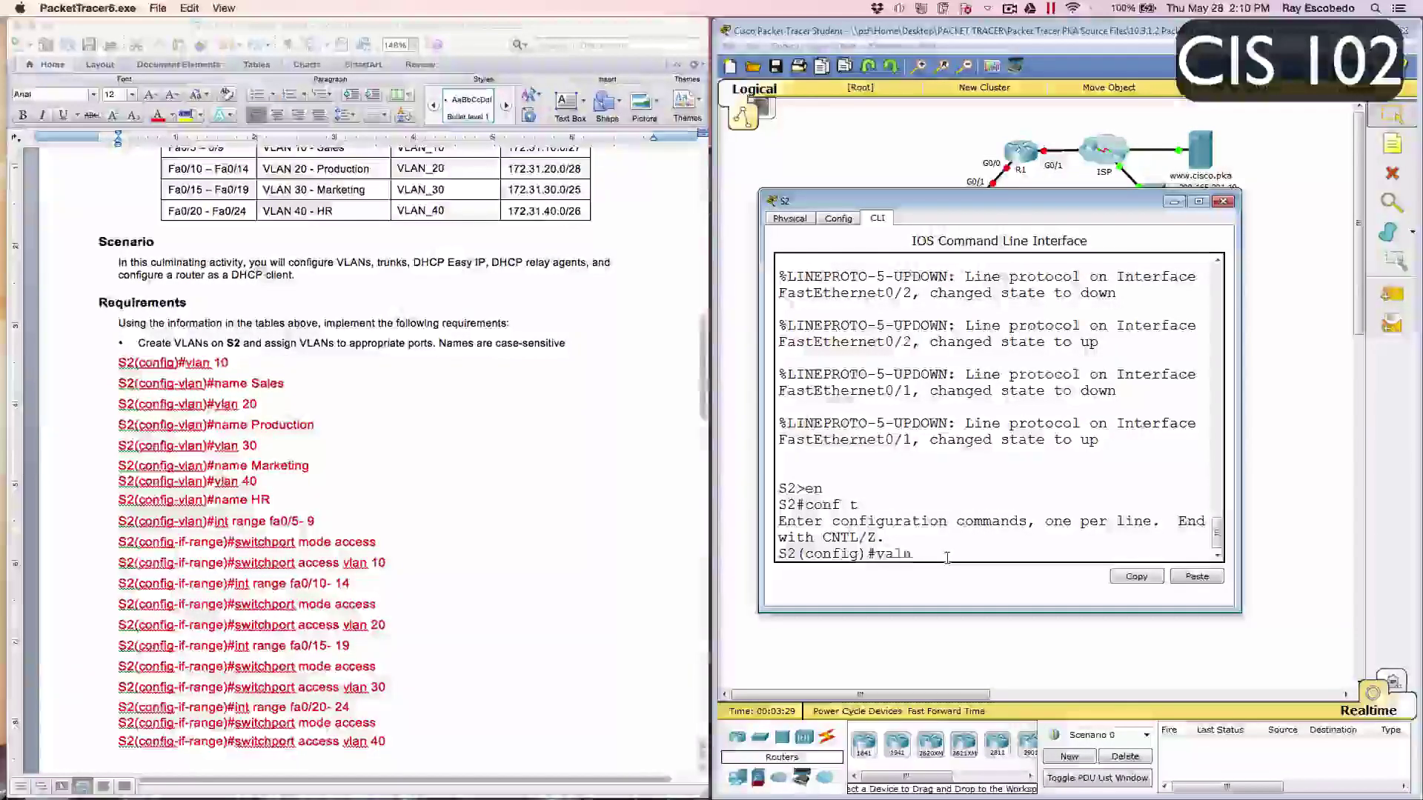
pyautogui.write(' 1-0')
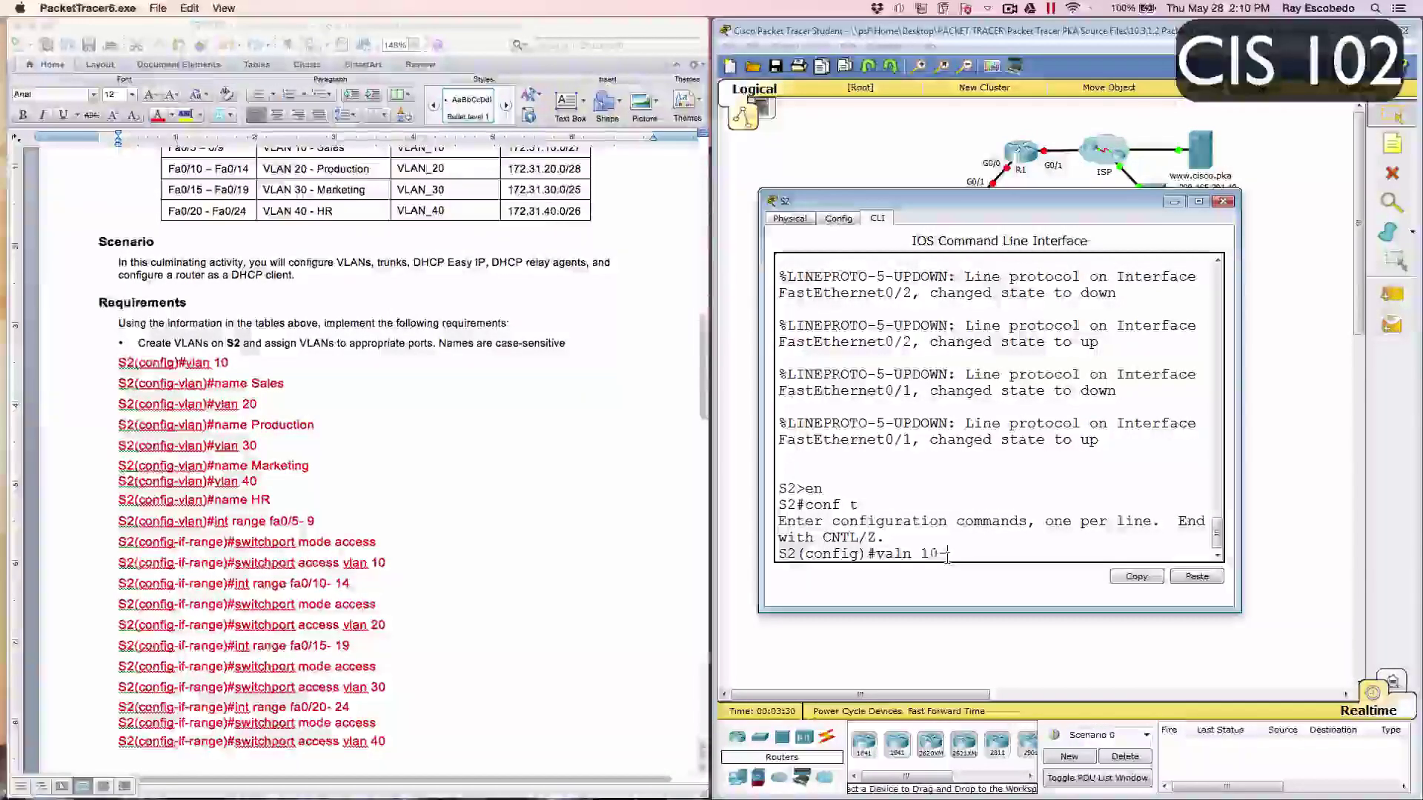
pyautogui.press('Return')
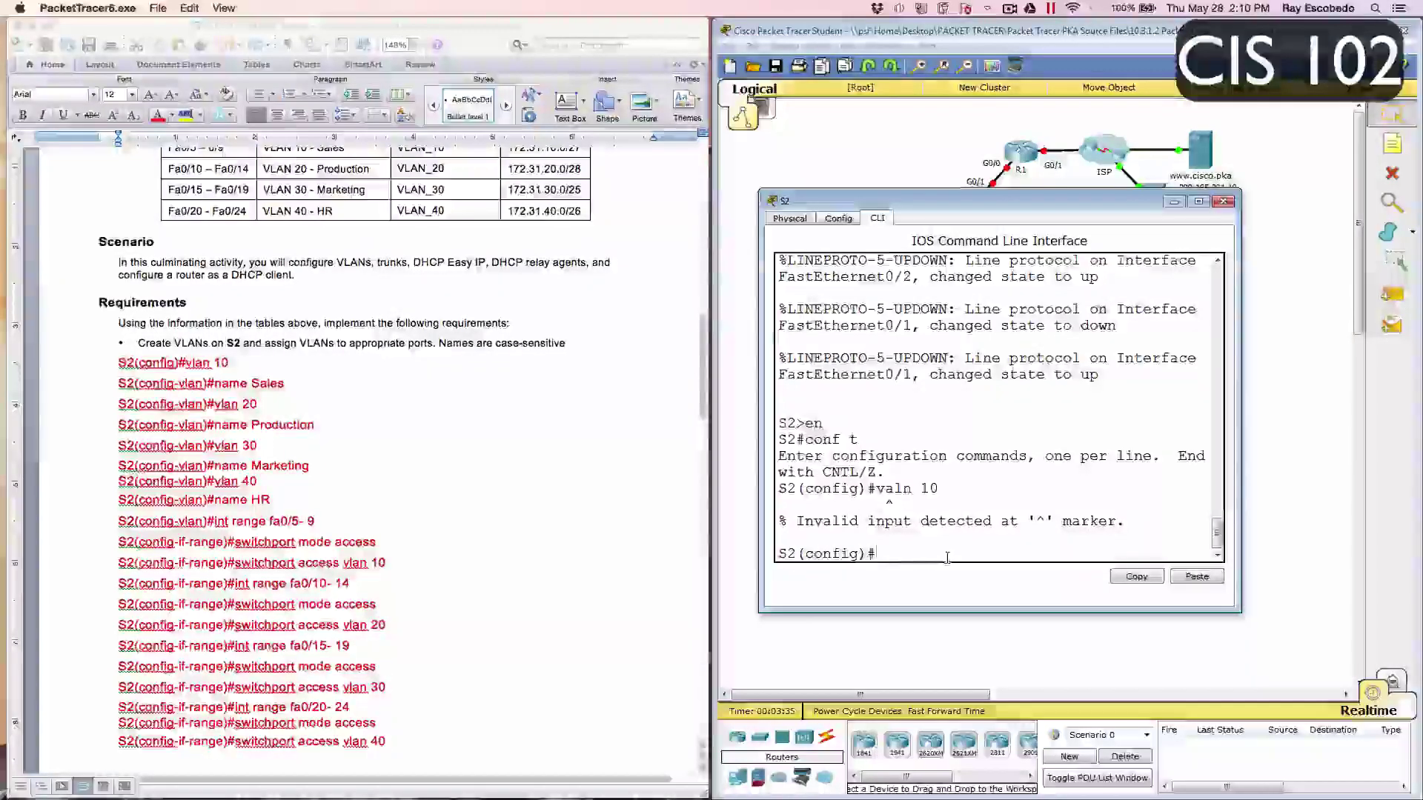
# Step: Create VLAN 10 on S2 and name it Sales, matching the case used in the VLAN assignment table
pyautogui.write('vlan')
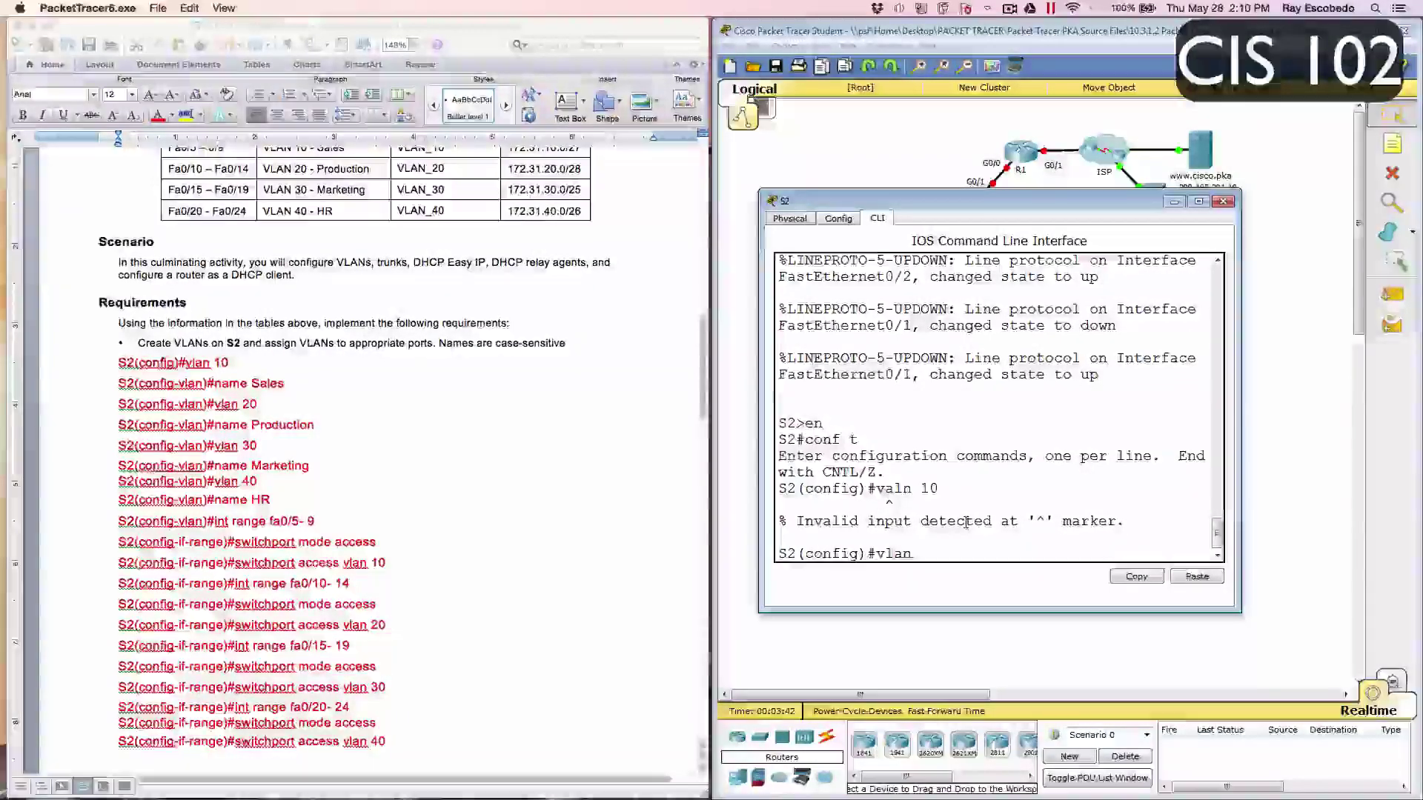
pyautogui.write(' 10')
pyautogui.press('Return')
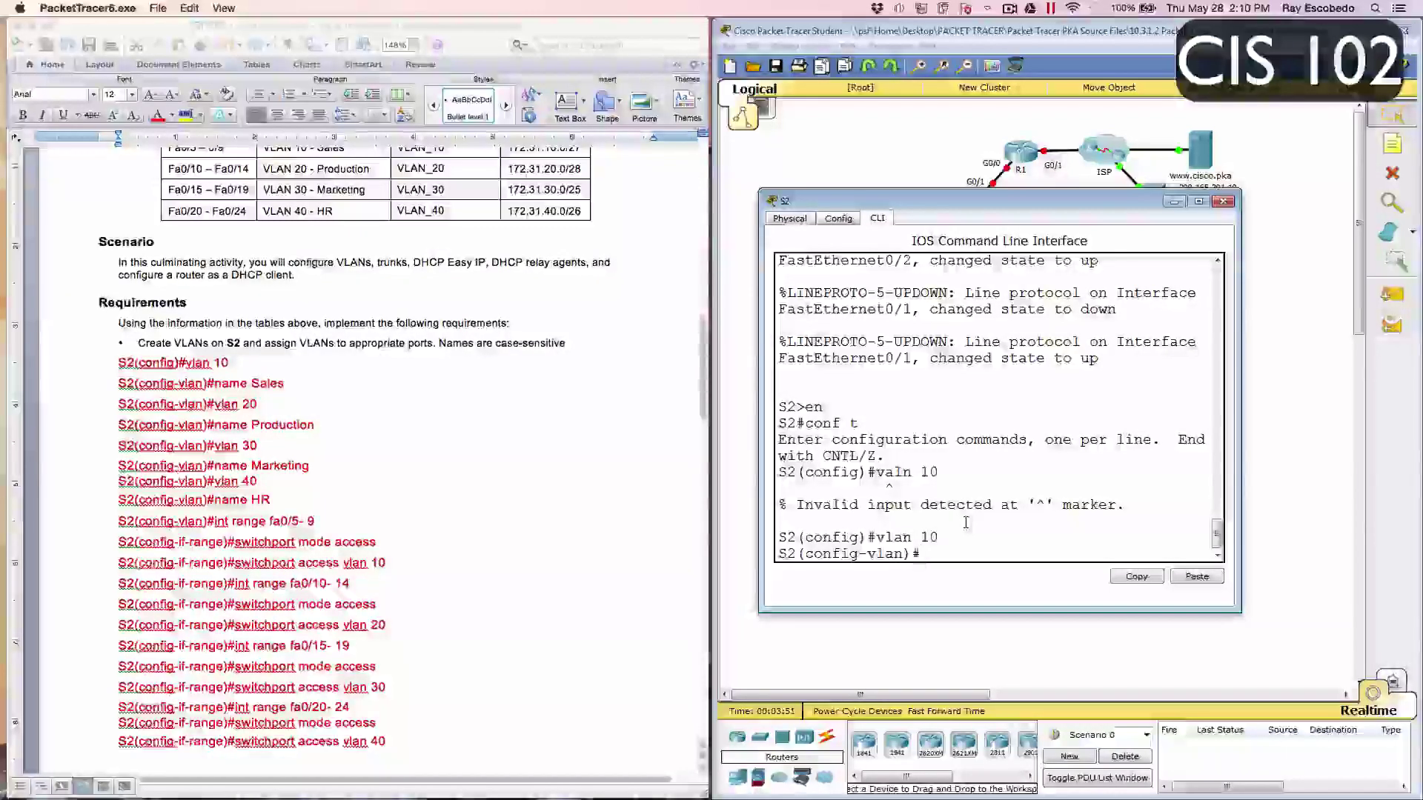
pyautogui.write('name')
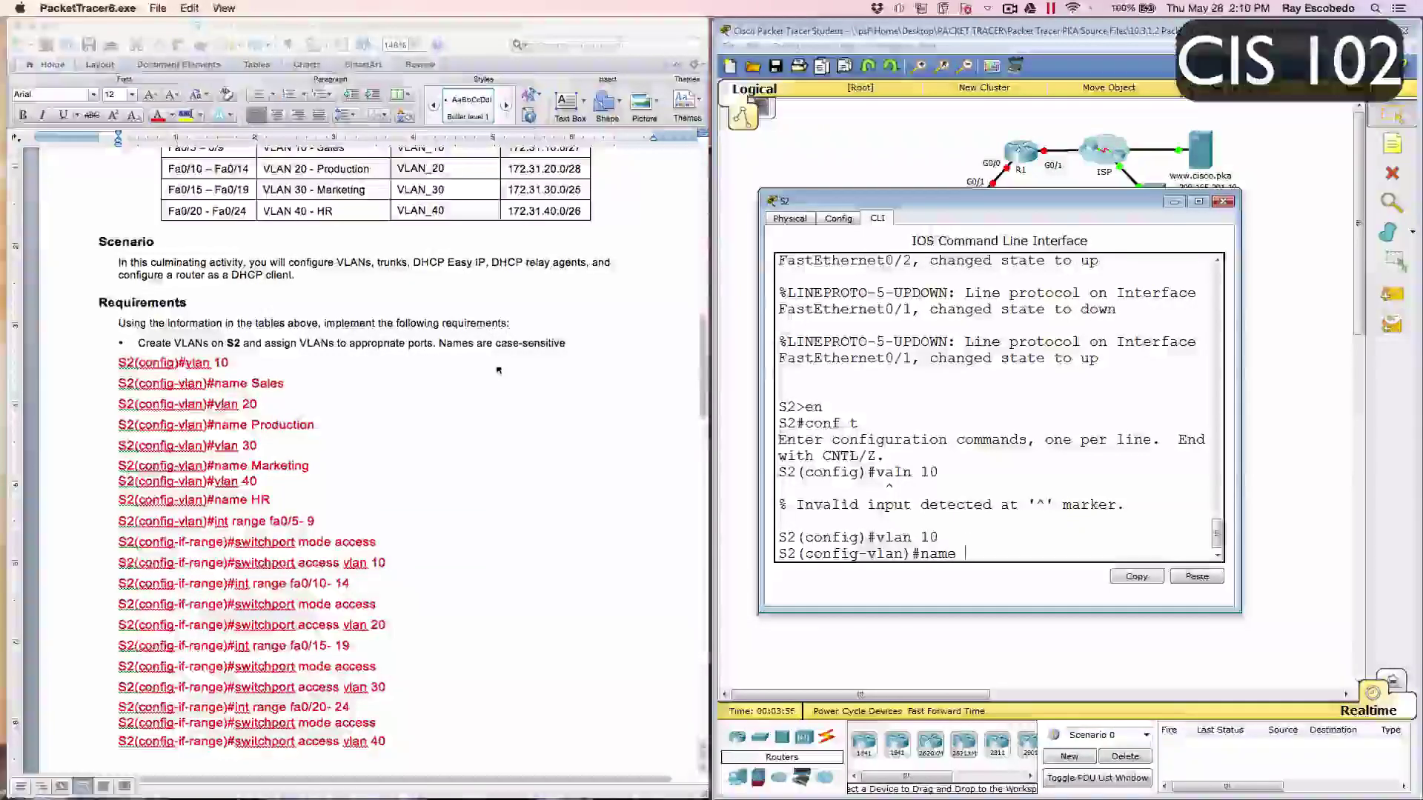
pyautogui.click(517, 310)
pyautogui.scroll(5, 518, 310)
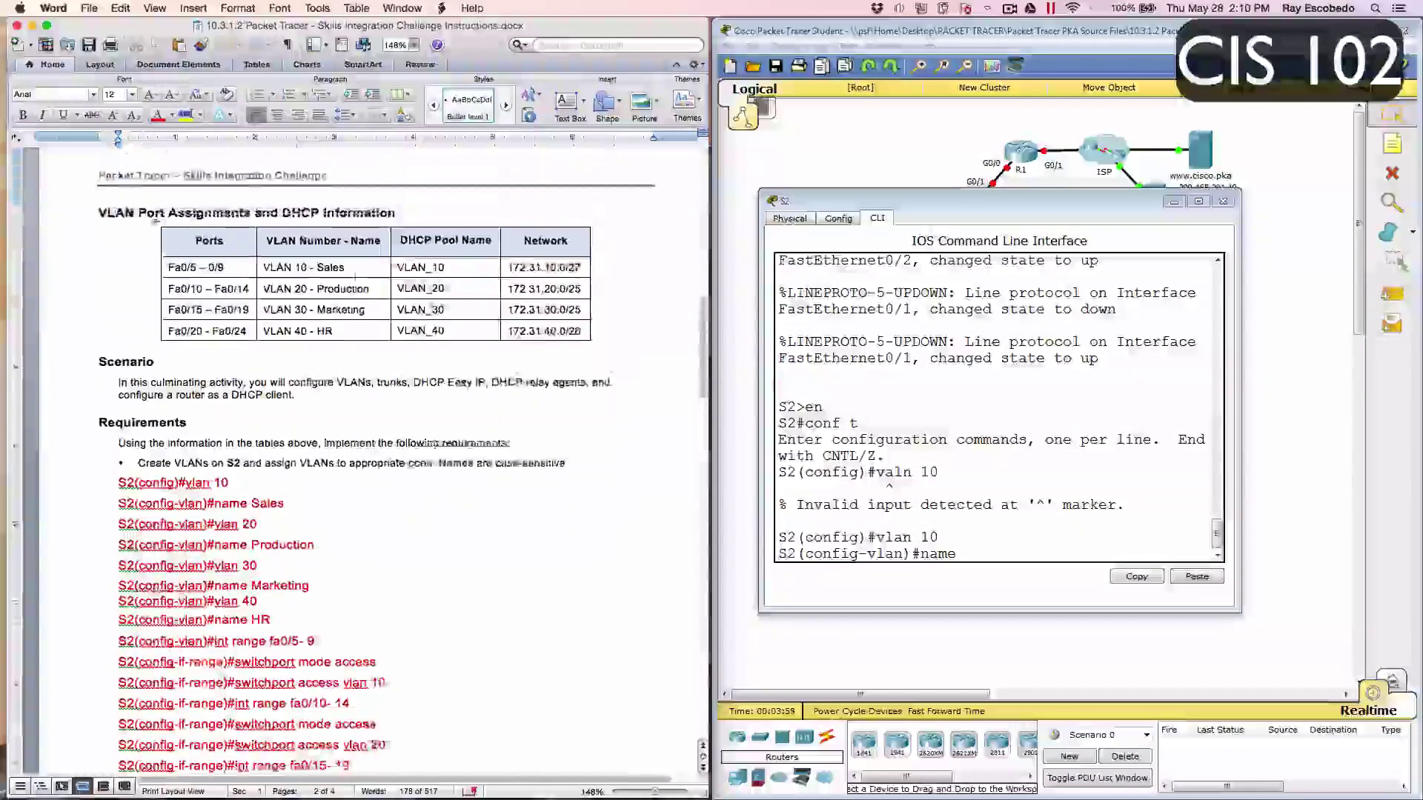
pyautogui.doubleClick(330, 267)
pyautogui.click(1018, 556)
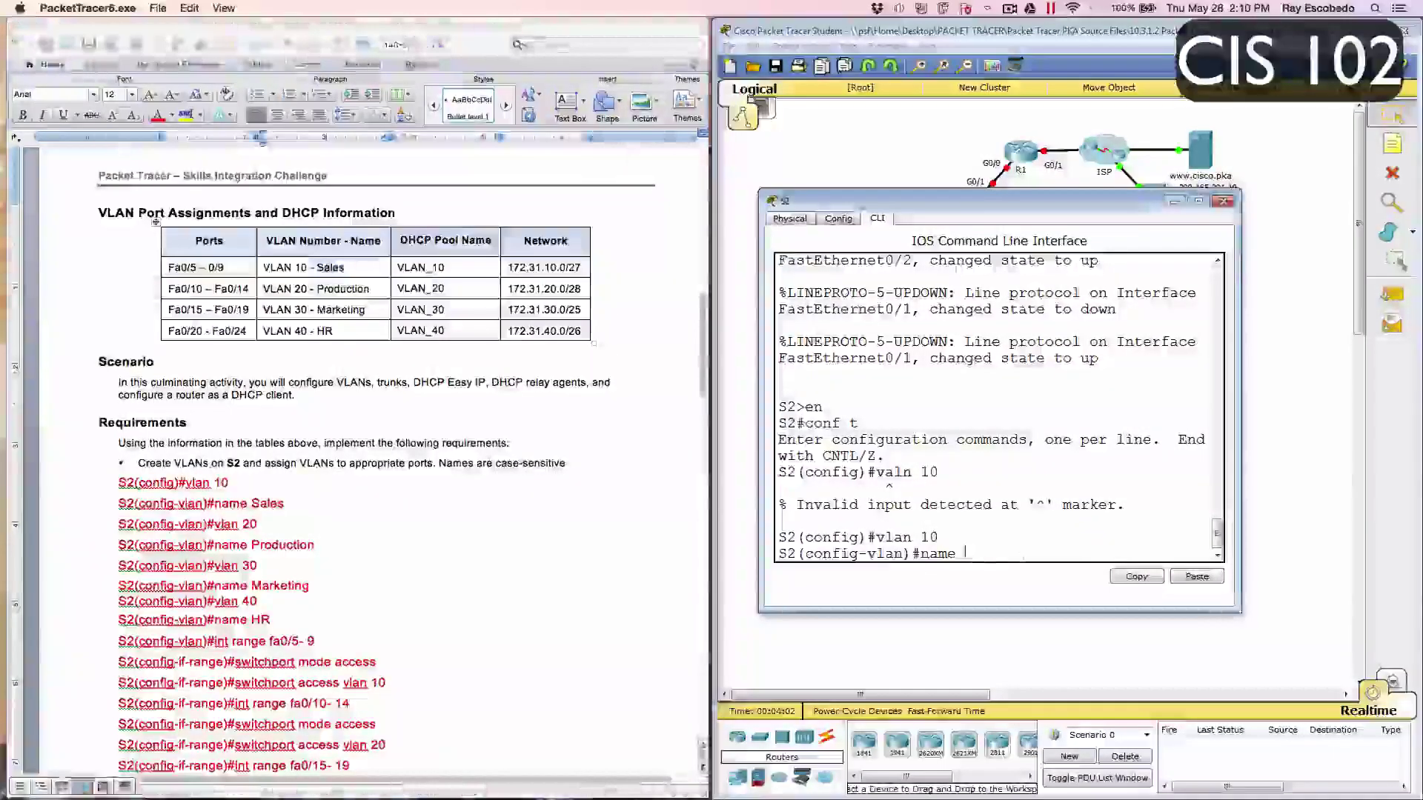
pyautogui.write('Sales')
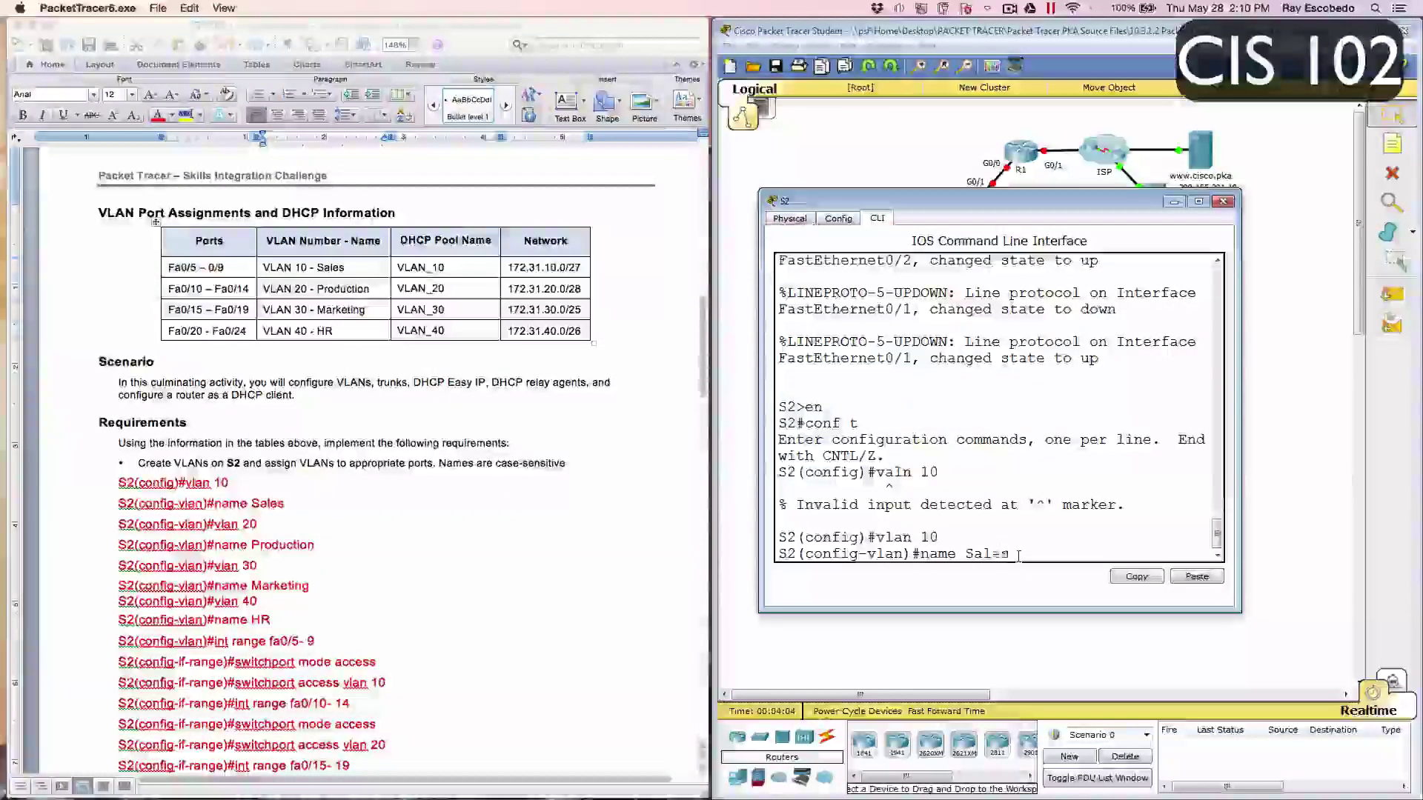
pyautogui.press('Return')
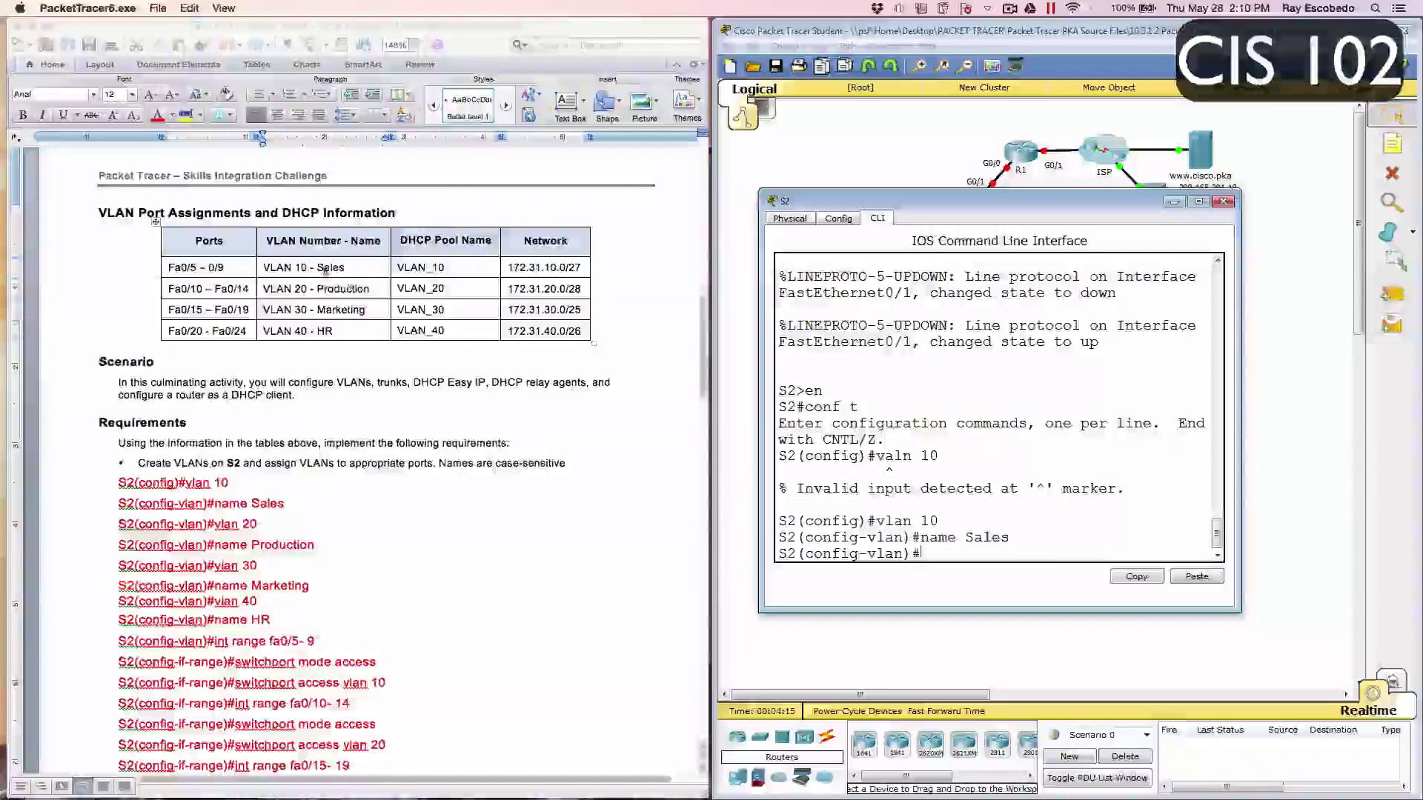
# Step: Create VLAN 20 on S2 and name it Production
pyautogui.click(1017, 552)
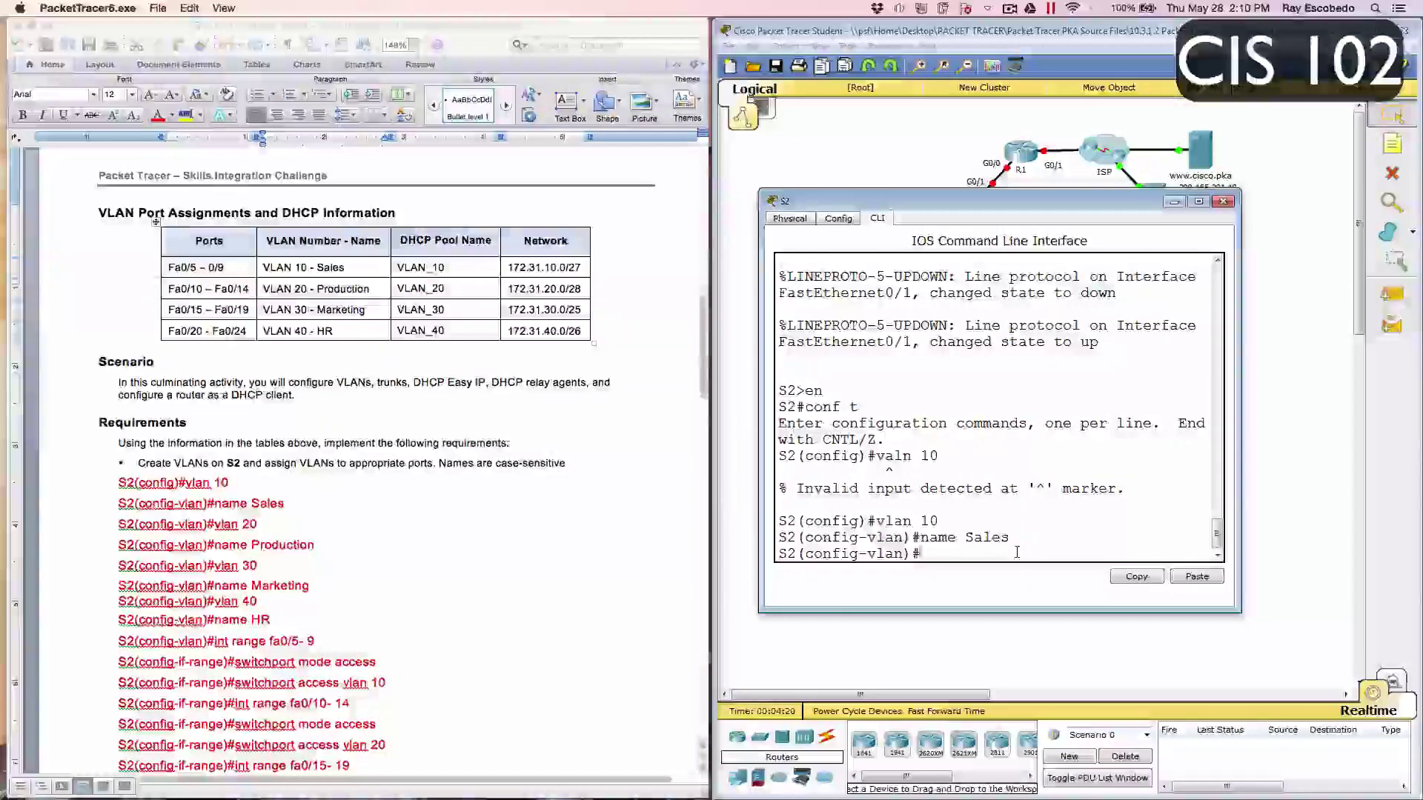
pyautogui.write('VC')
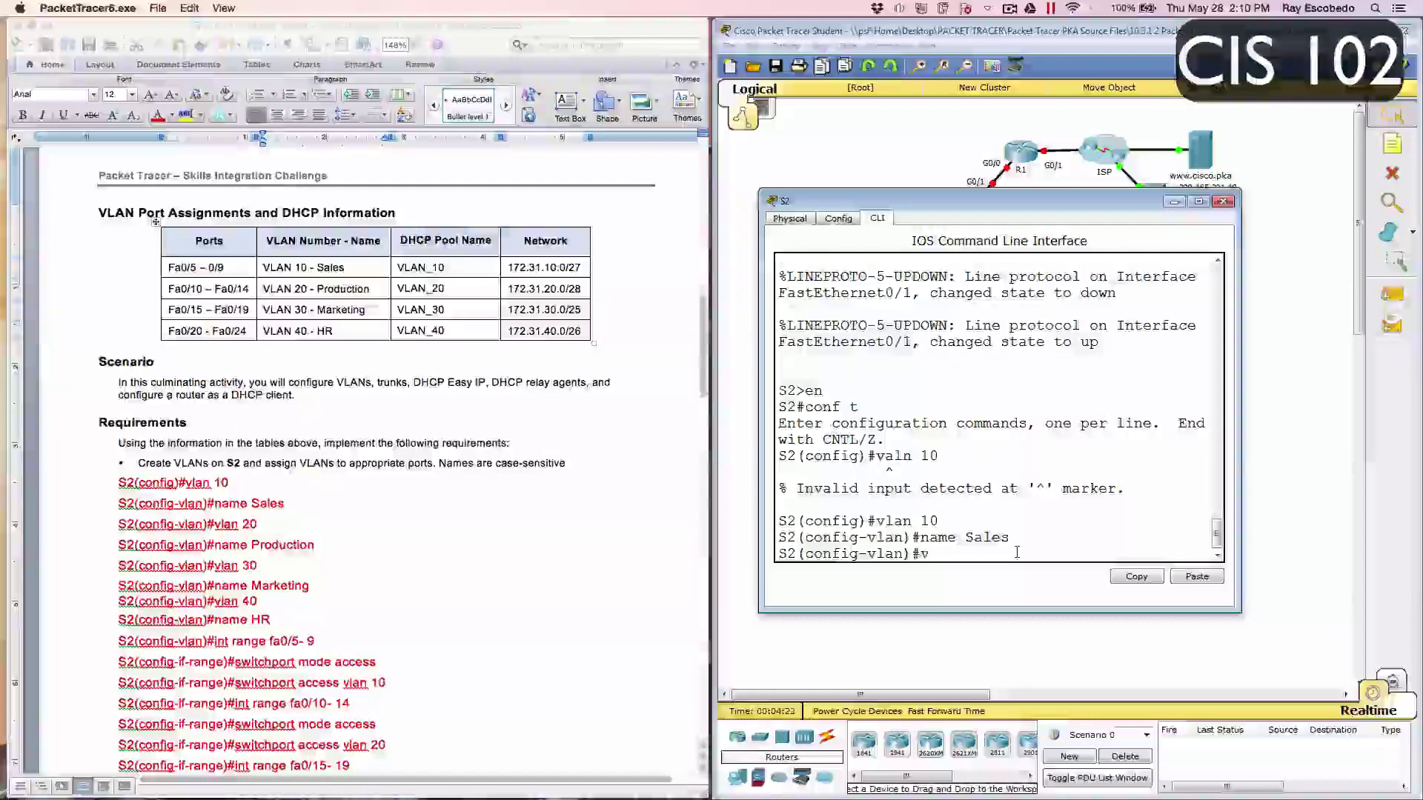
pyautogui.write('alan')
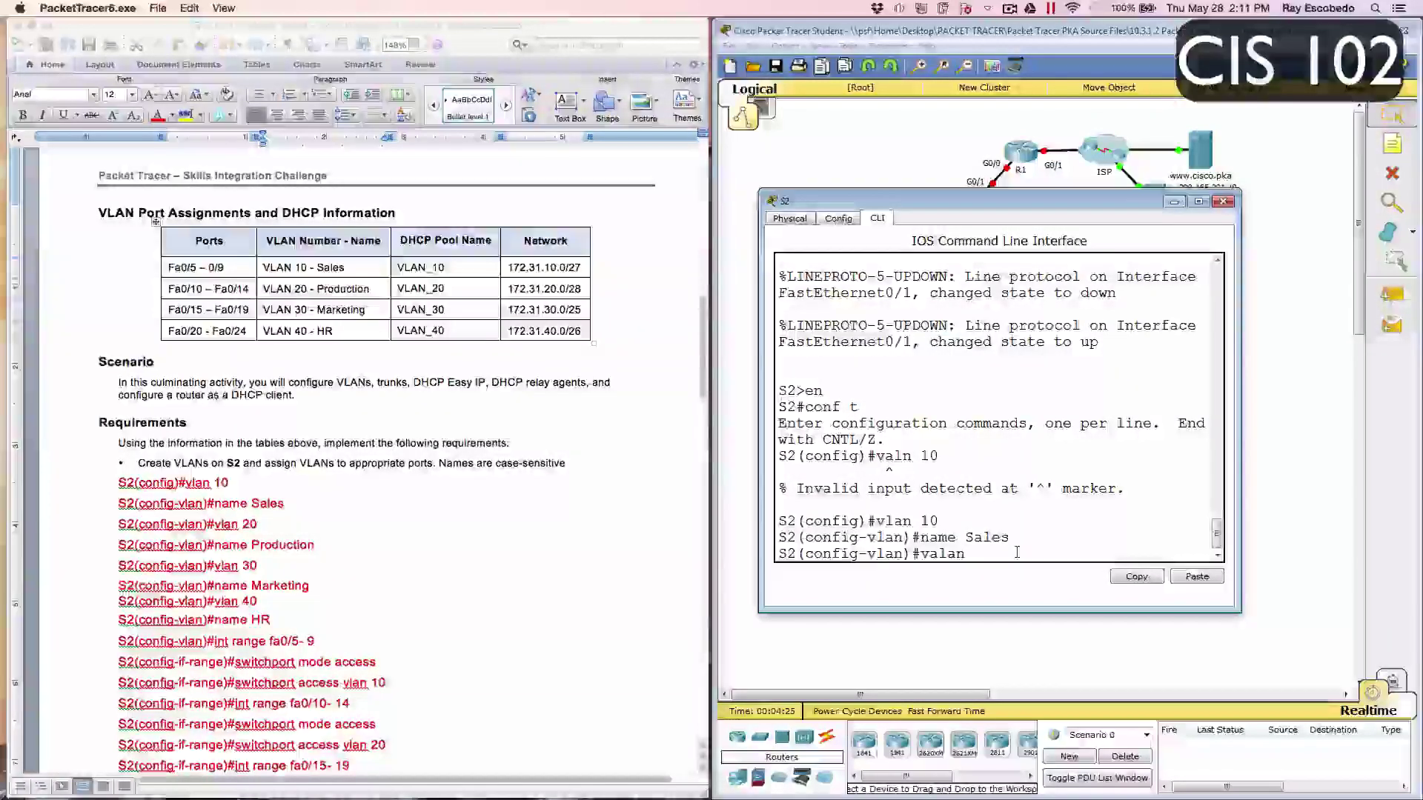
pyautogui.press('BackSpace')
pyautogui.press('BackSpace')
pyautogui.press('BackSpace')
pyautogui.press('BackSpace')
pyautogui.write('lan 2')
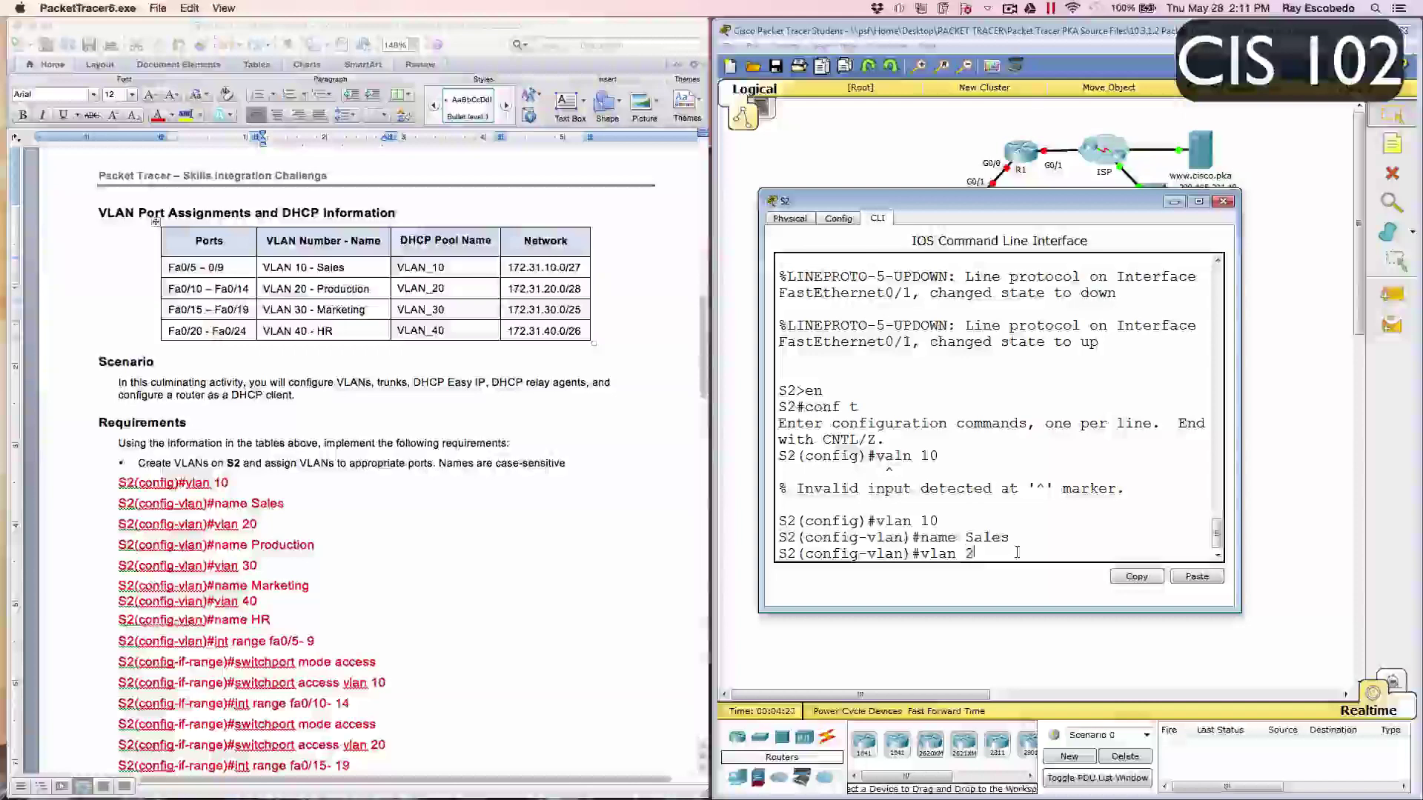
pyautogui.write('0')
pyautogui.press('Return')
pyautogui.write('name ')
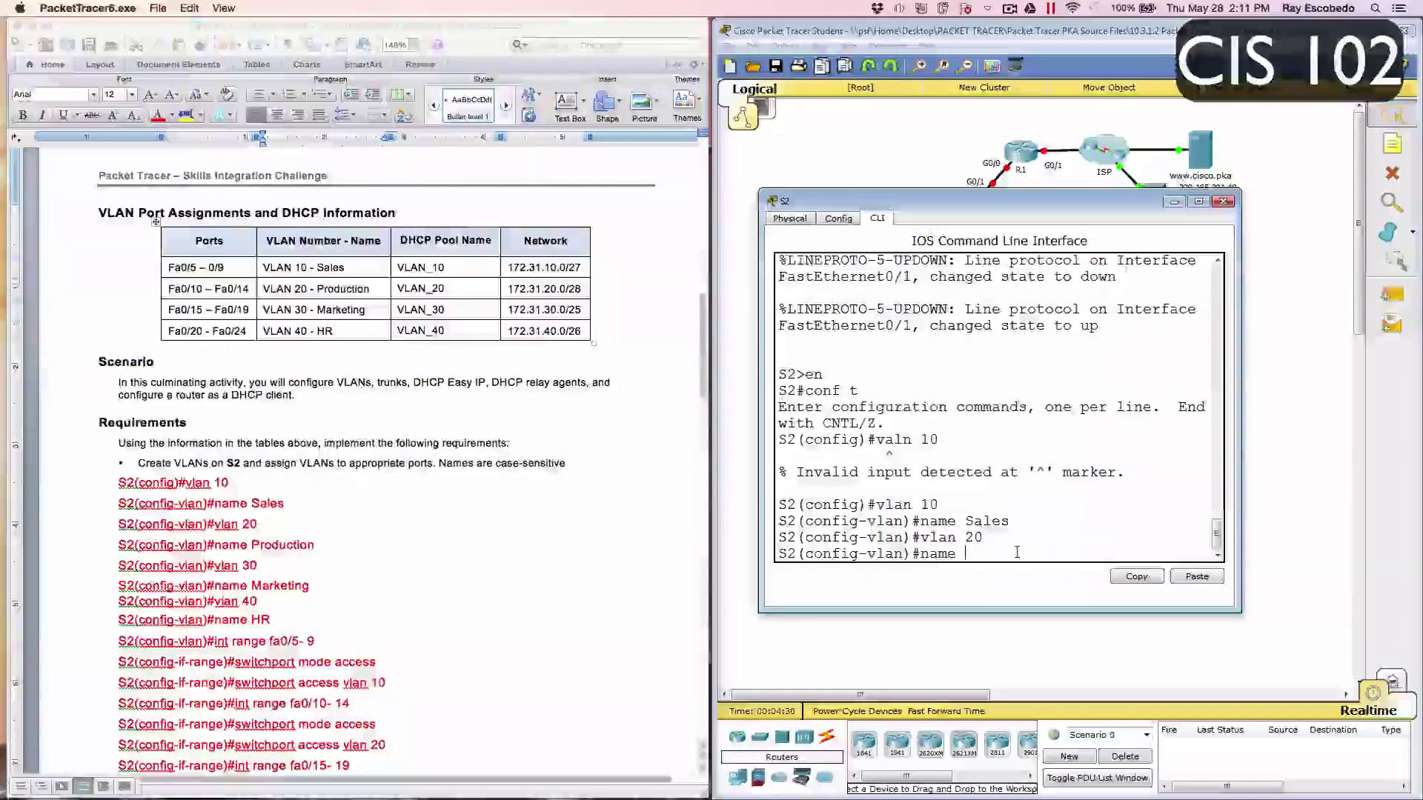
pyautogui.write('Production')
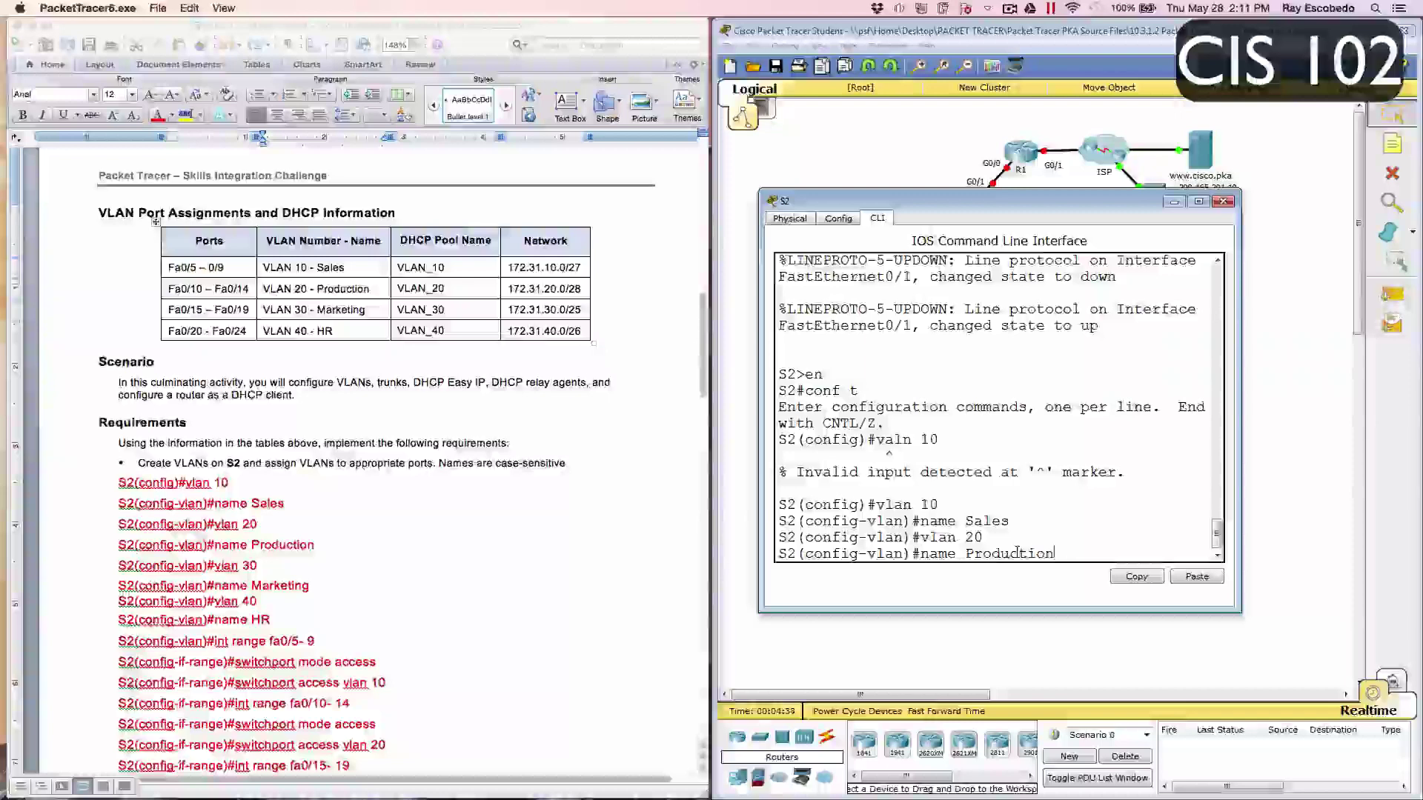
pyautogui.press('Return')
# Step: Create VLAN 30 on S2 and name it Marketing
pyautogui.write('v')
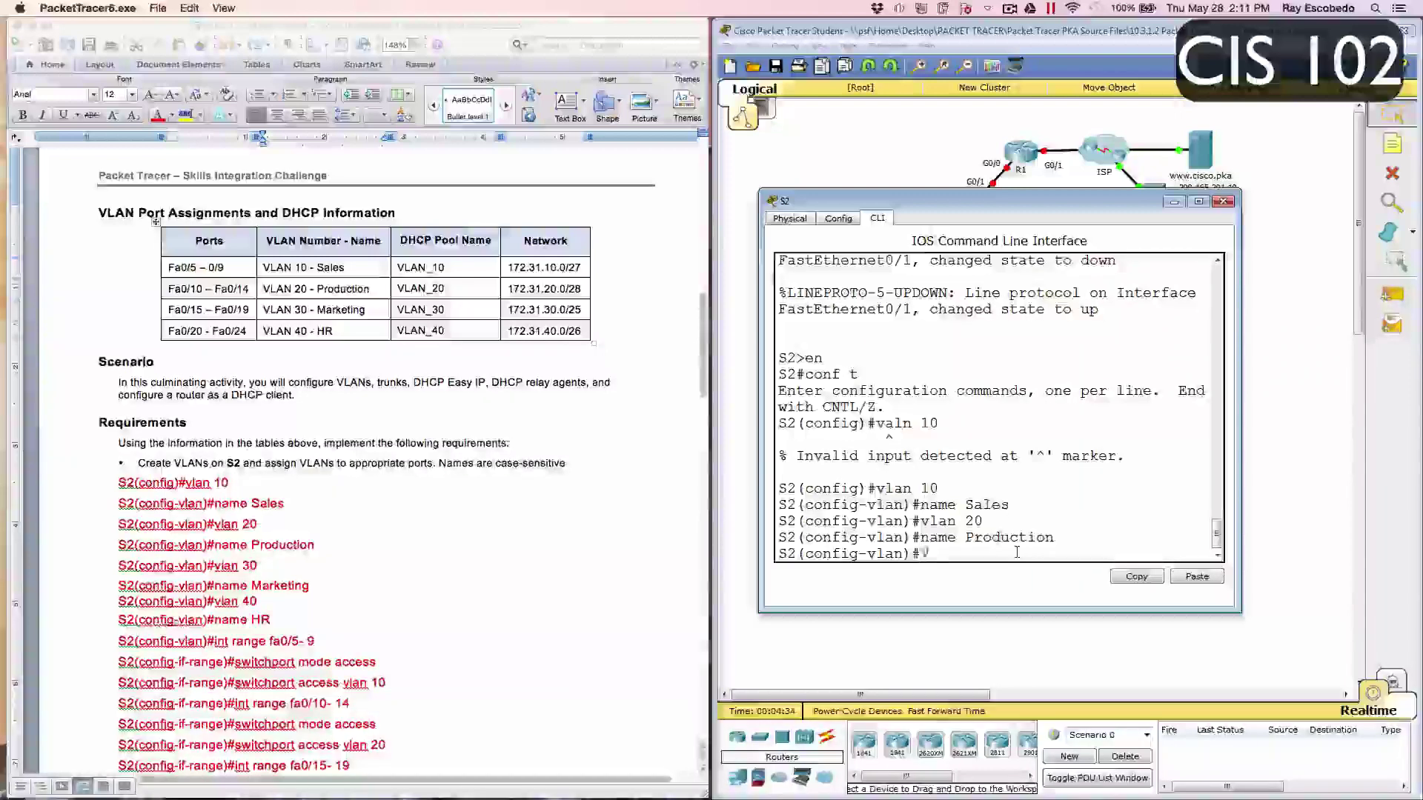
pyautogui.write('lan')
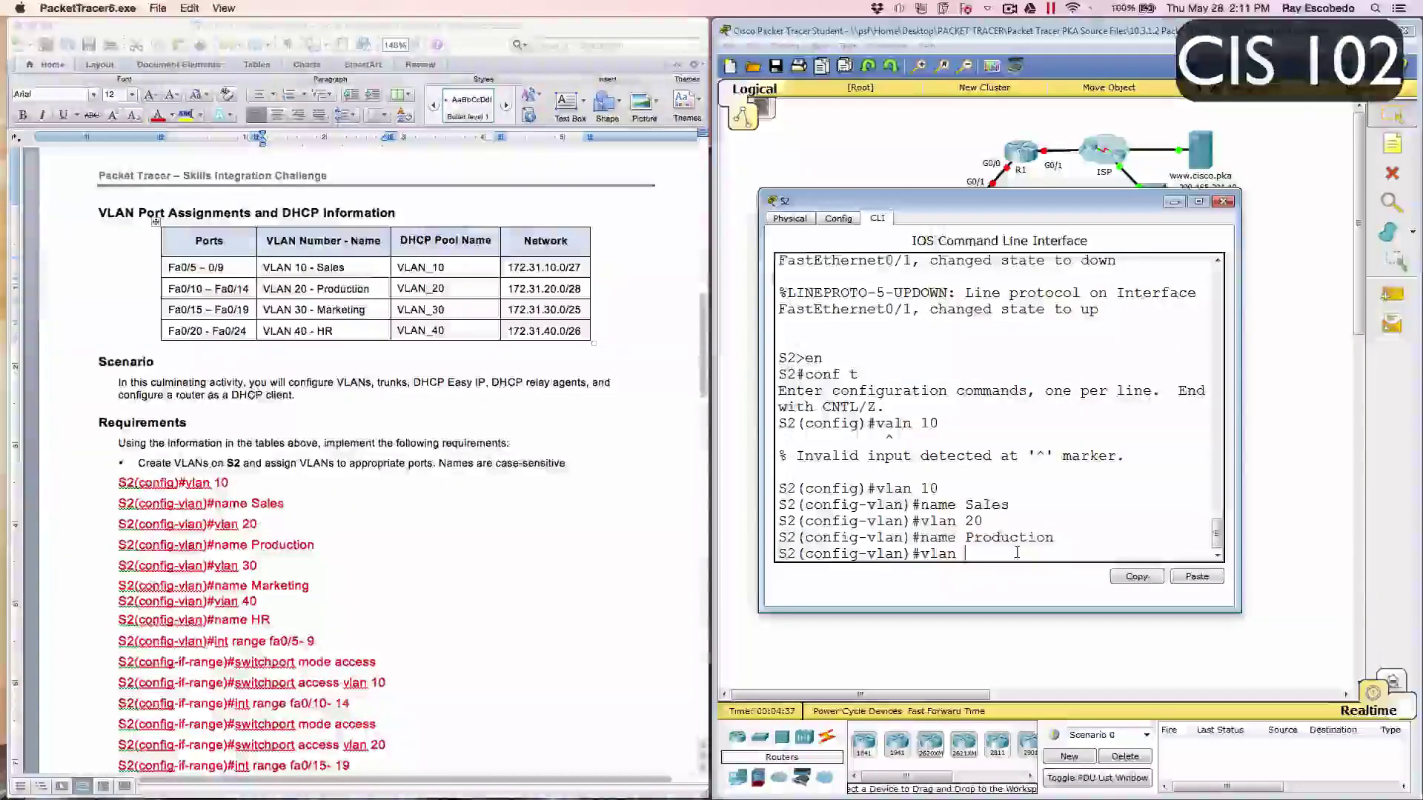
pyautogui.write(' 30')
pyautogui.press('Return')
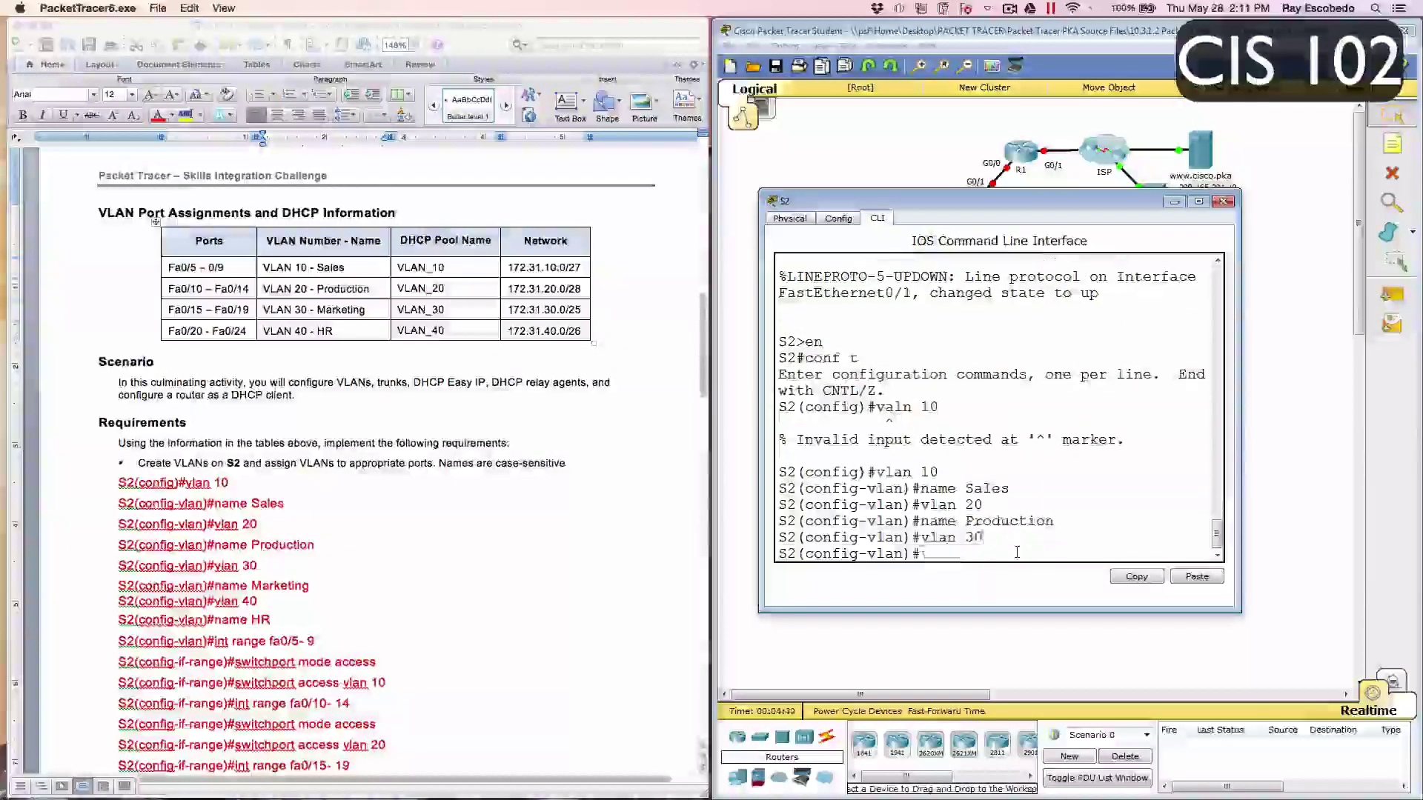
pyautogui.write('name ')
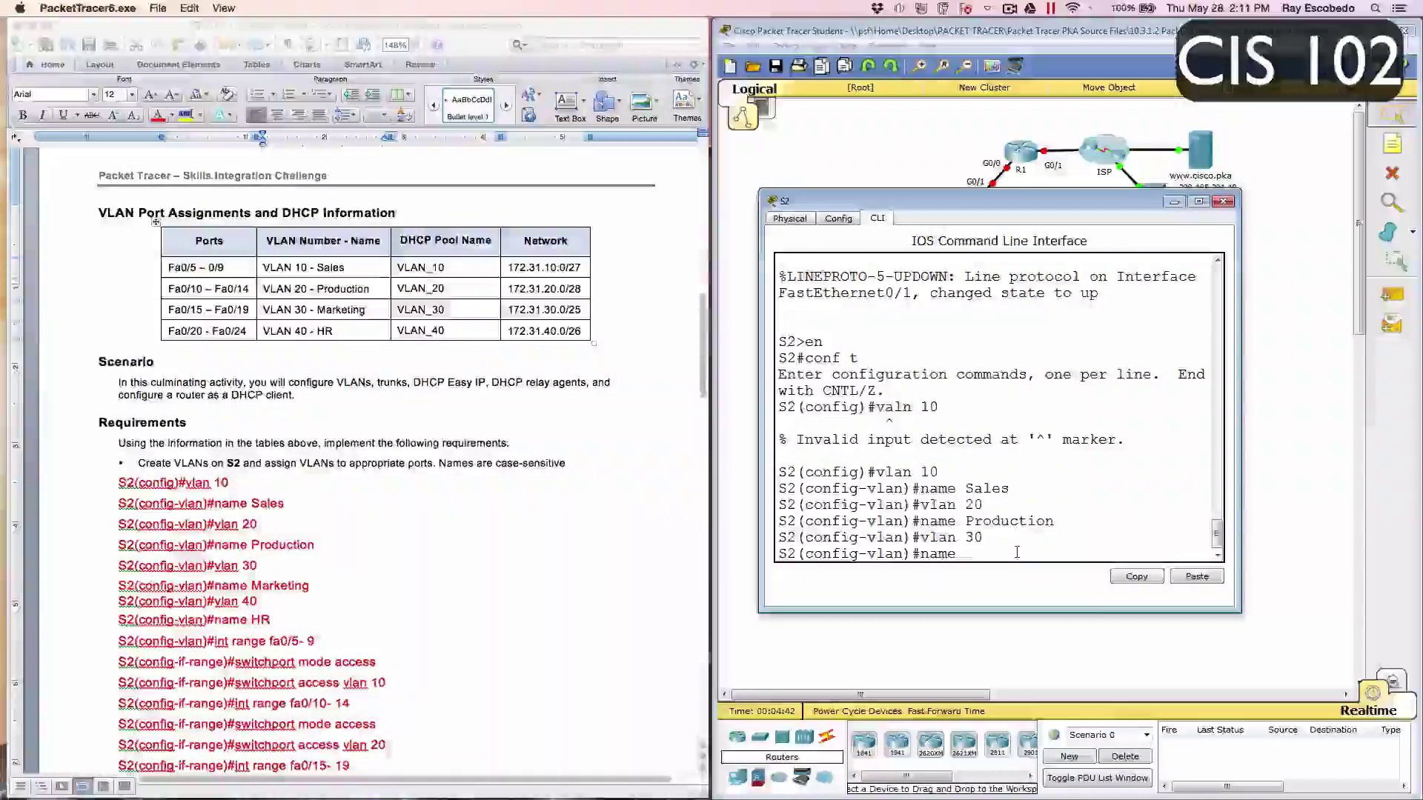
pyautogui.write('Marketing')
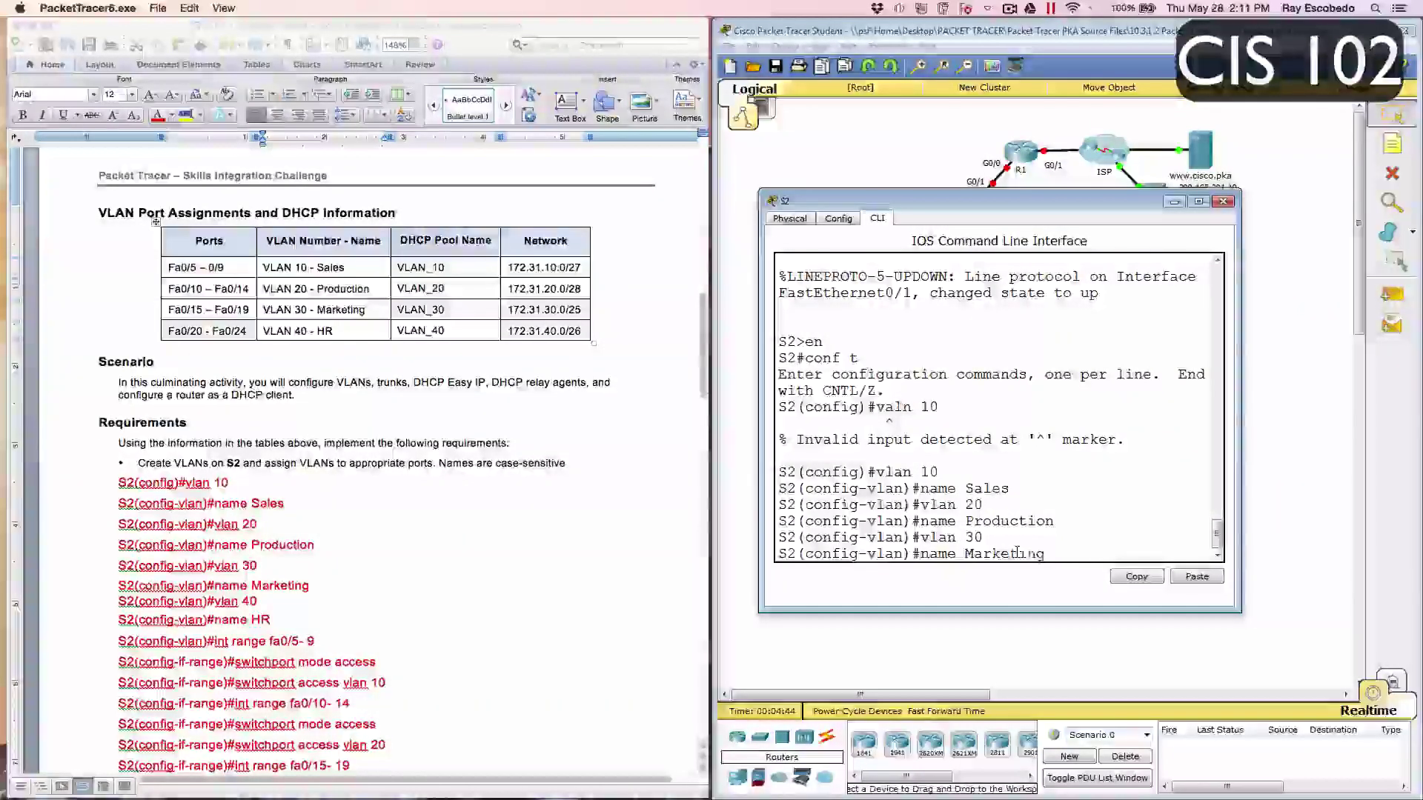
pyautogui.press('Return')
# Step: Create VLAN 40 on S2 and name it HR
pyautogui.write('vl')
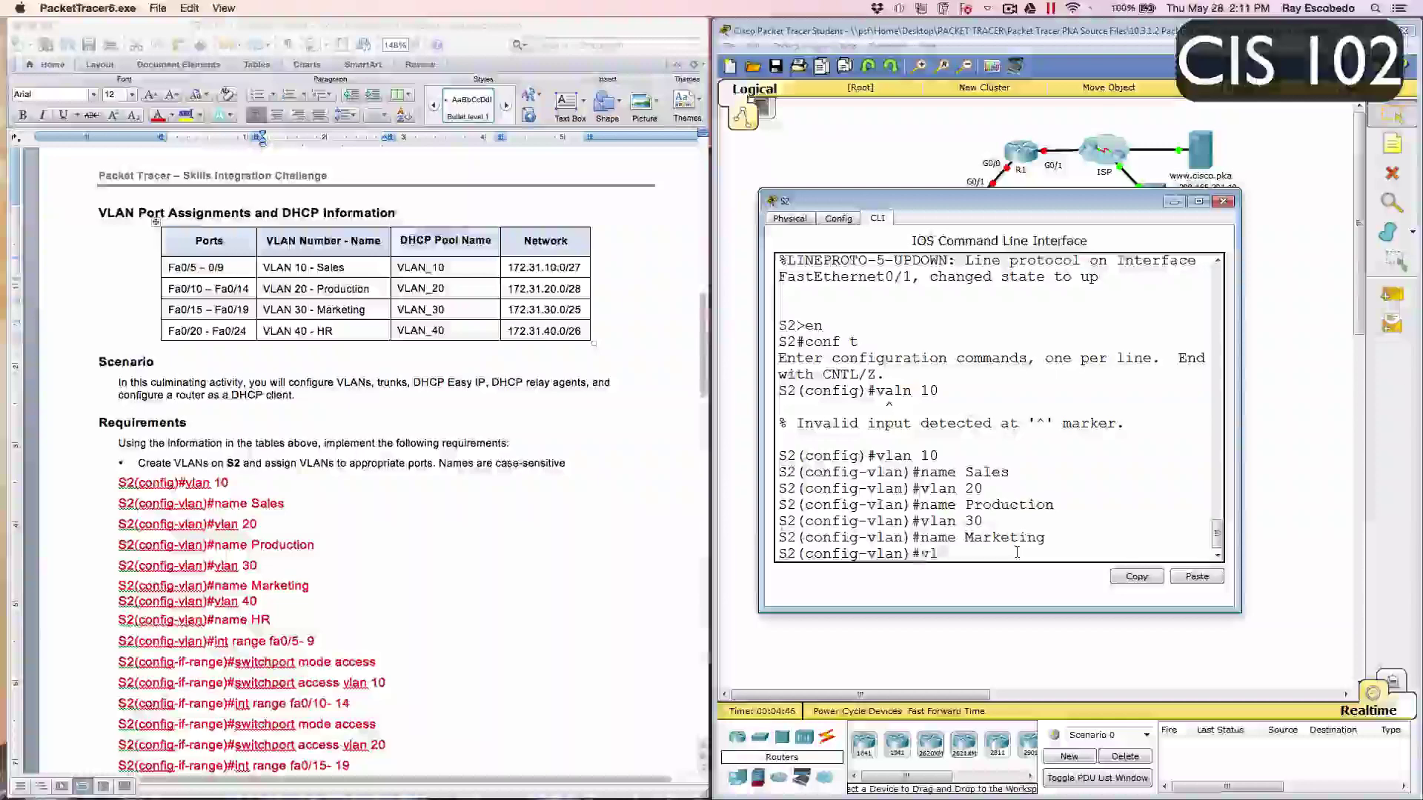
pyautogui.write('an r0')
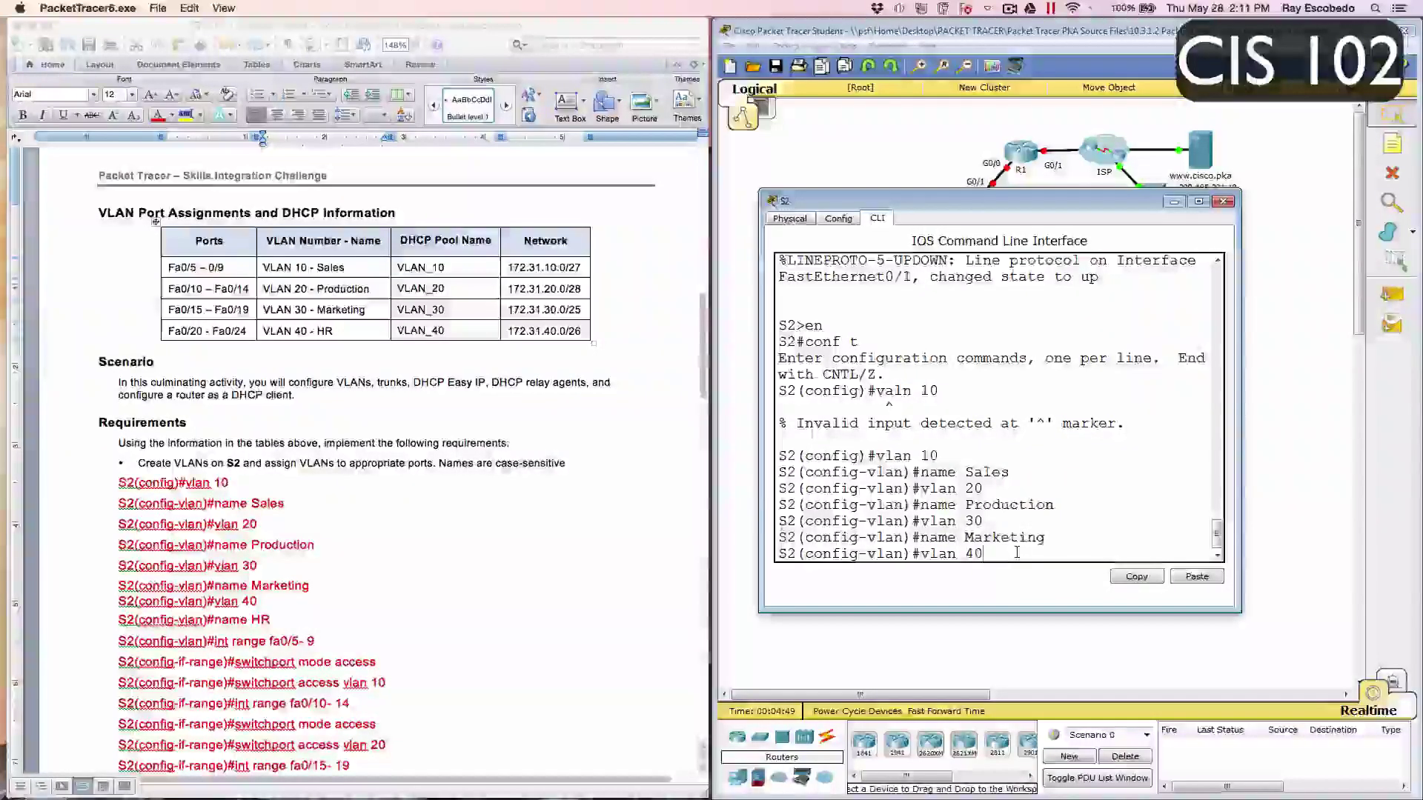
pyautogui.press('Return')
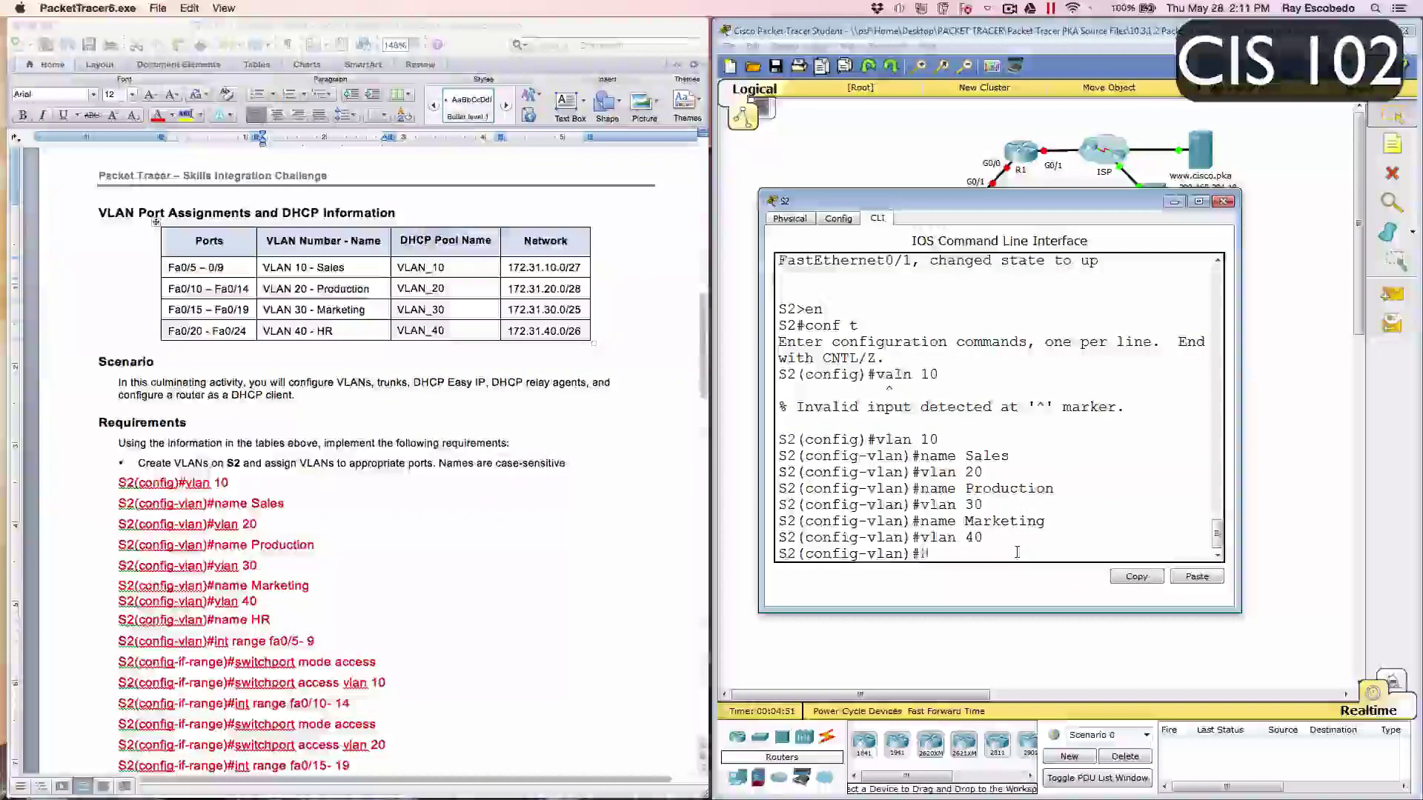
pyautogui.write('HR')
pyautogui.press('BackSpace')
pyautogui.press('BackSpace')
pyautogui.press('BackSpace')
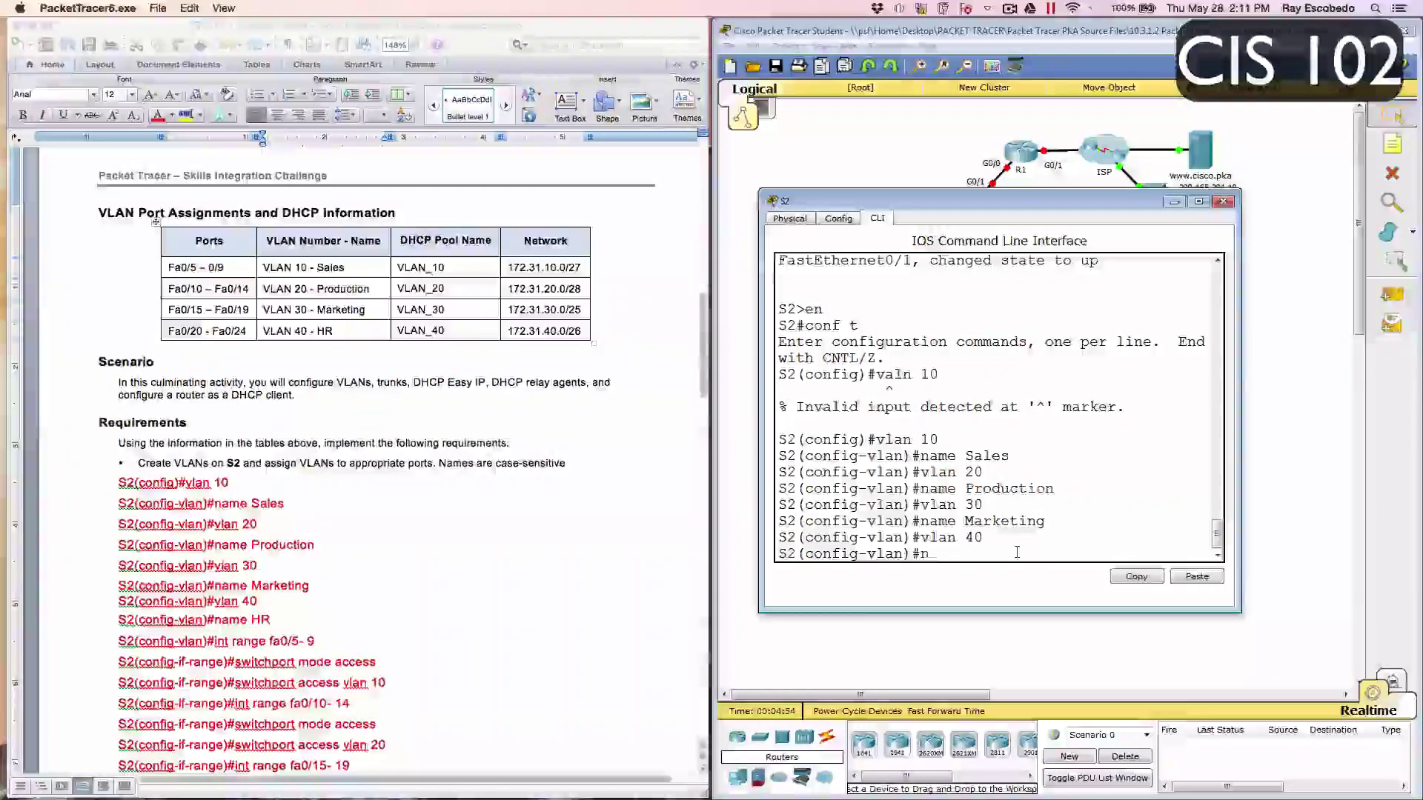
pyautogui.write('name HR')
pyautogui.press('Return')
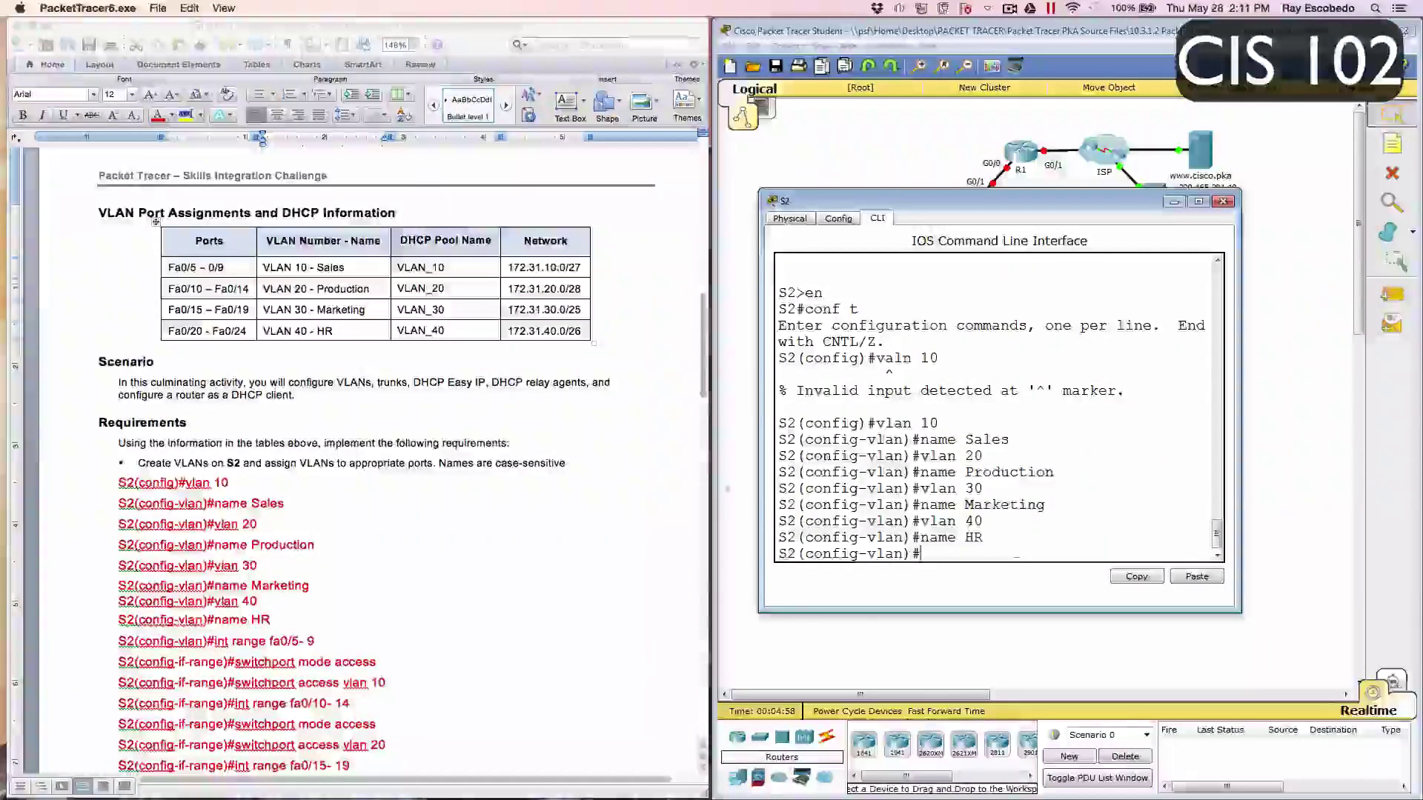
# Step: Enter interface range configuration on S2 for ports fa 0/5 - 9, following the Sales row of the assignment table
pyautogui.scroll(-4, 495, 550)
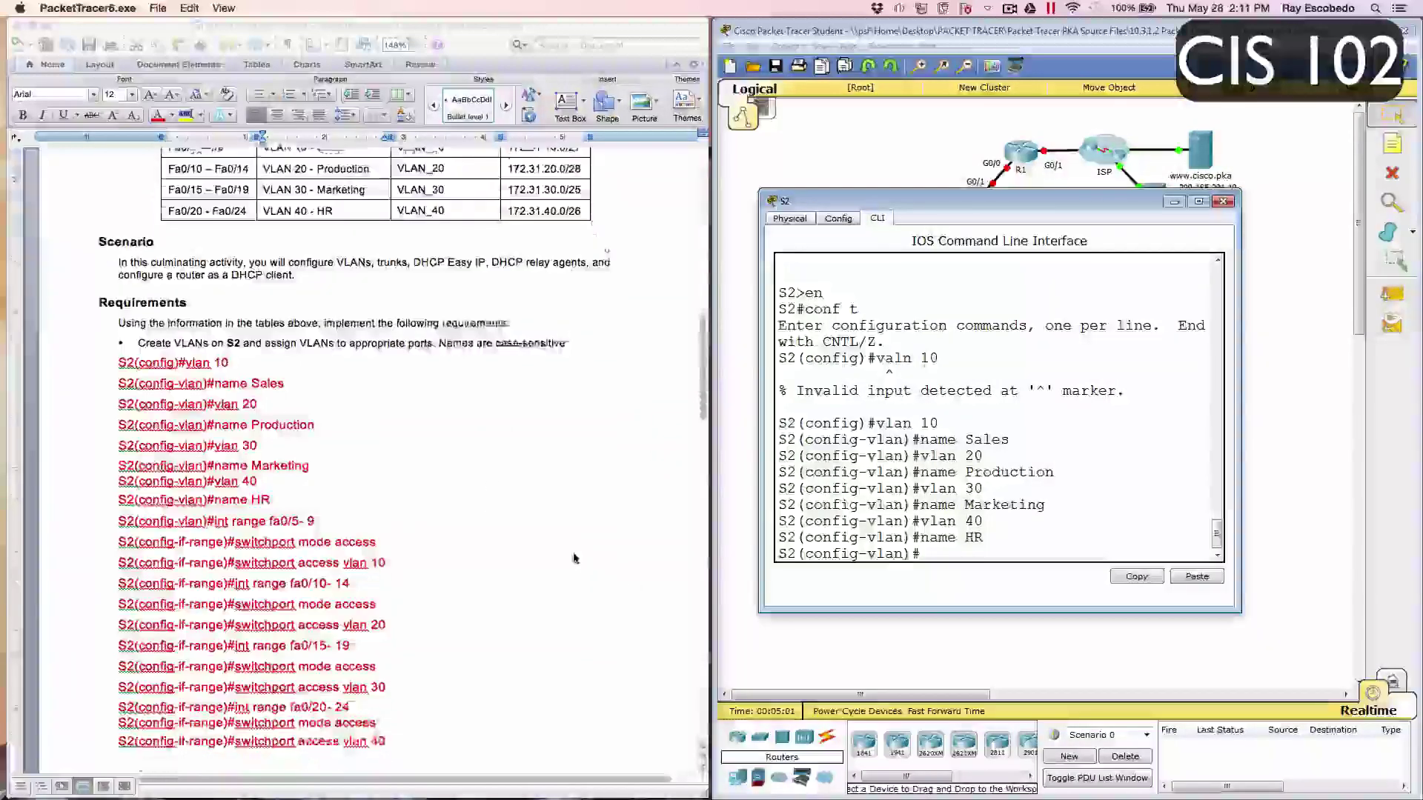
pyautogui.scroll(-2, 574, 557)
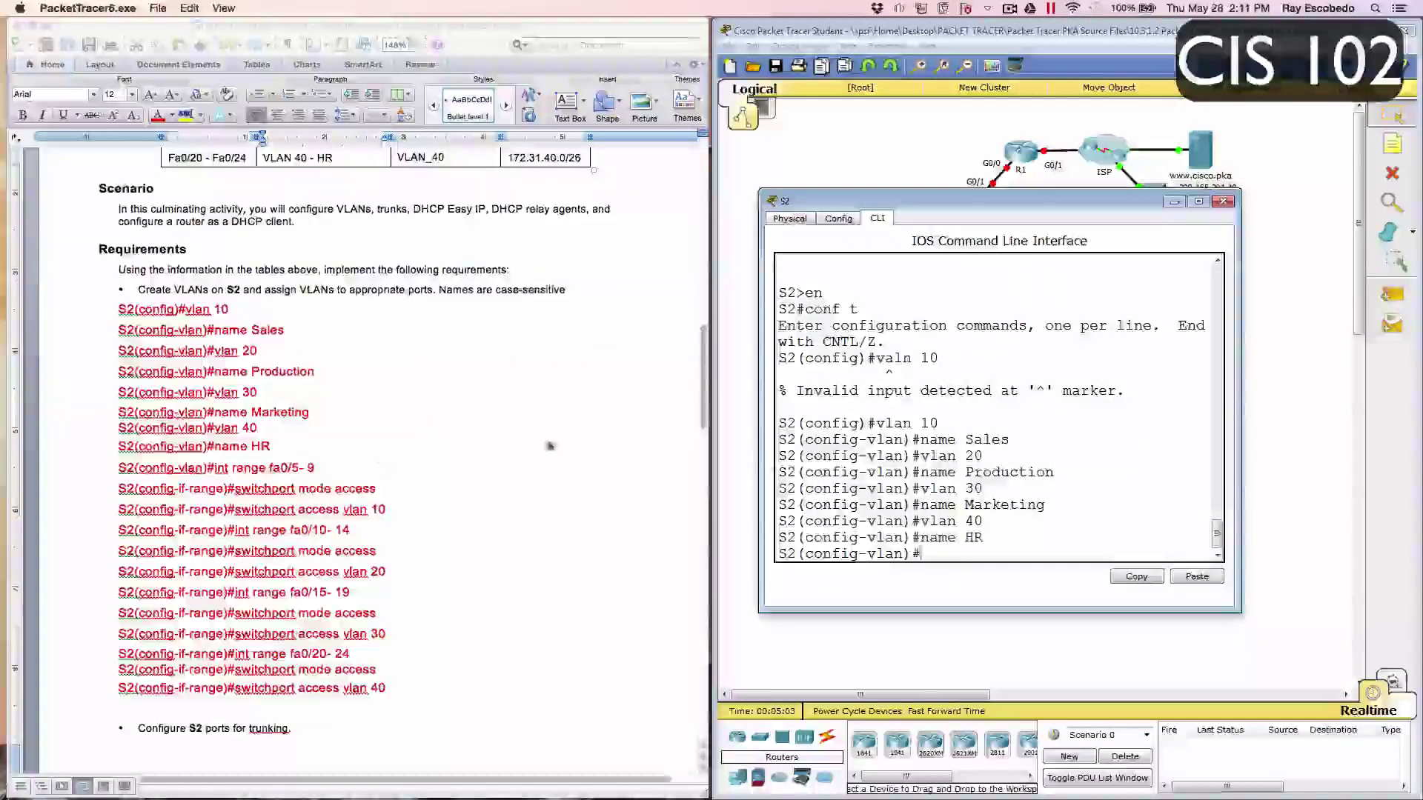
pyautogui.scroll(3, 199, 195)
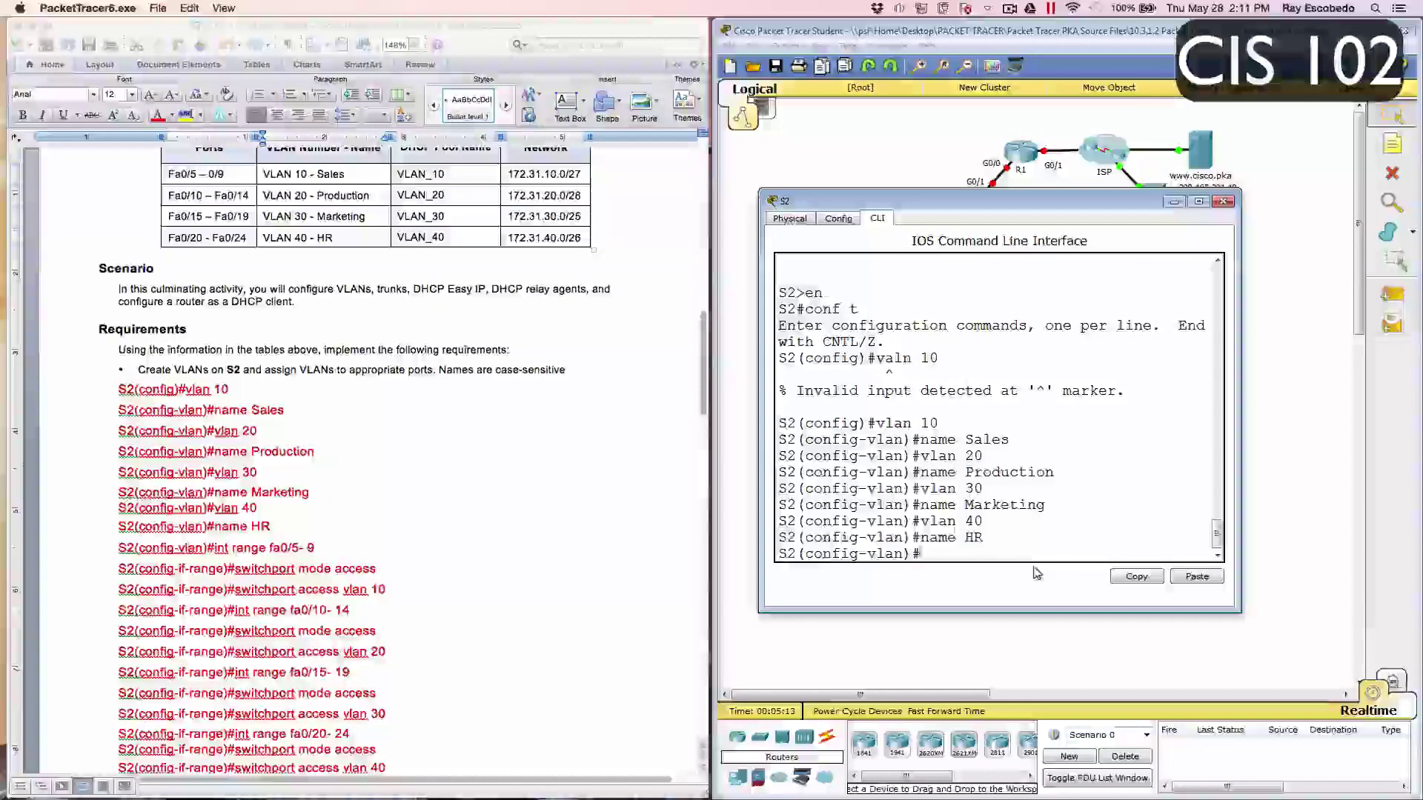
pyautogui.write('int ')
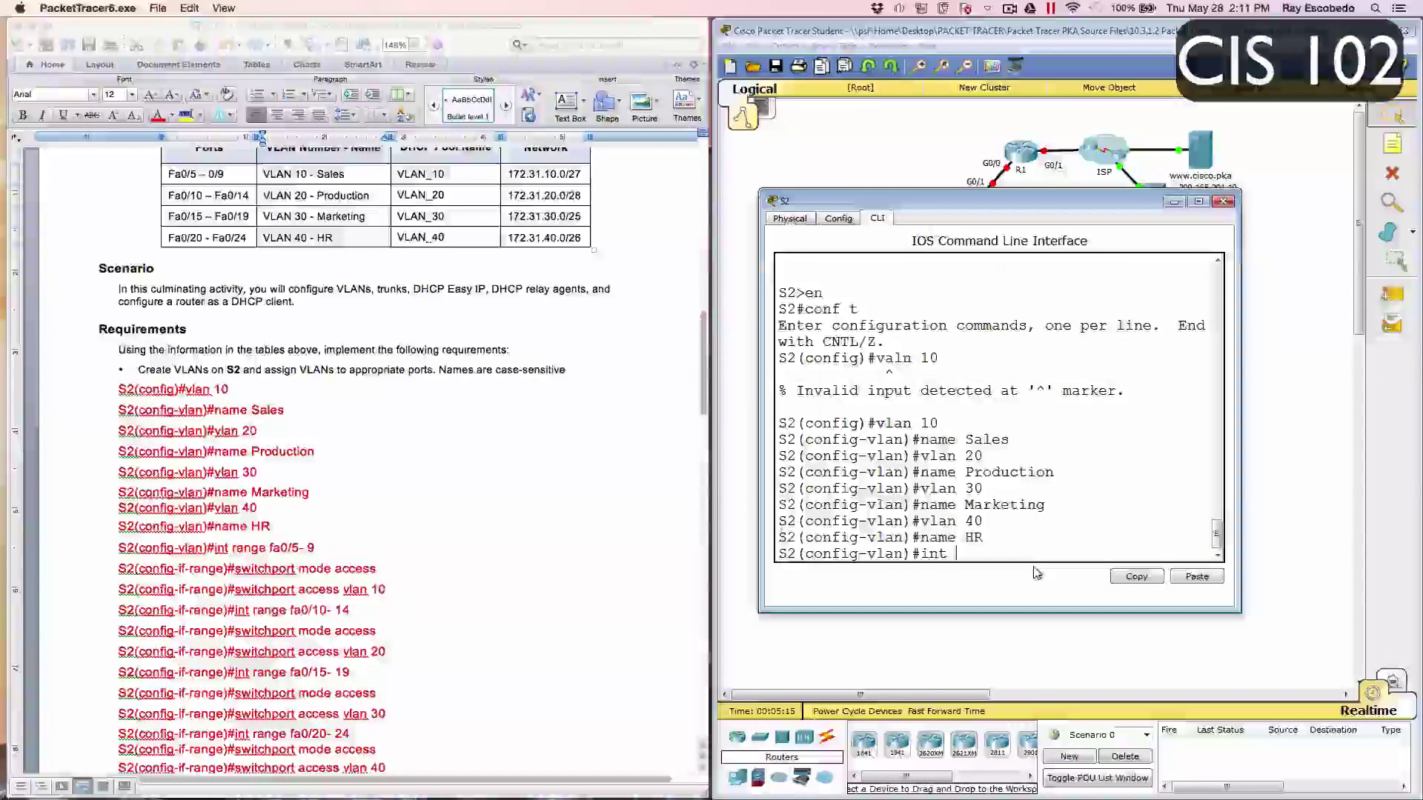
pyautogui.write('range')
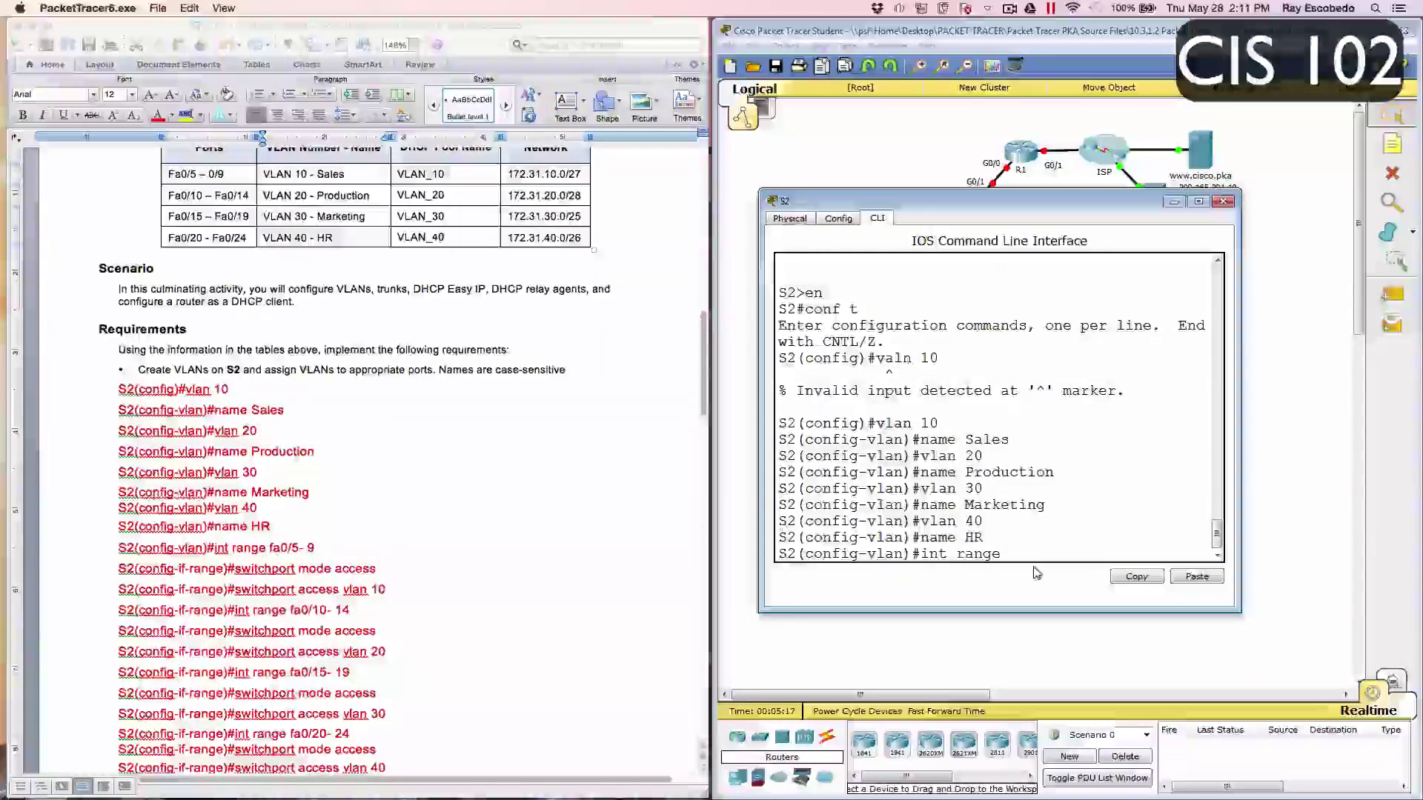
pyautogui.write(' fa')
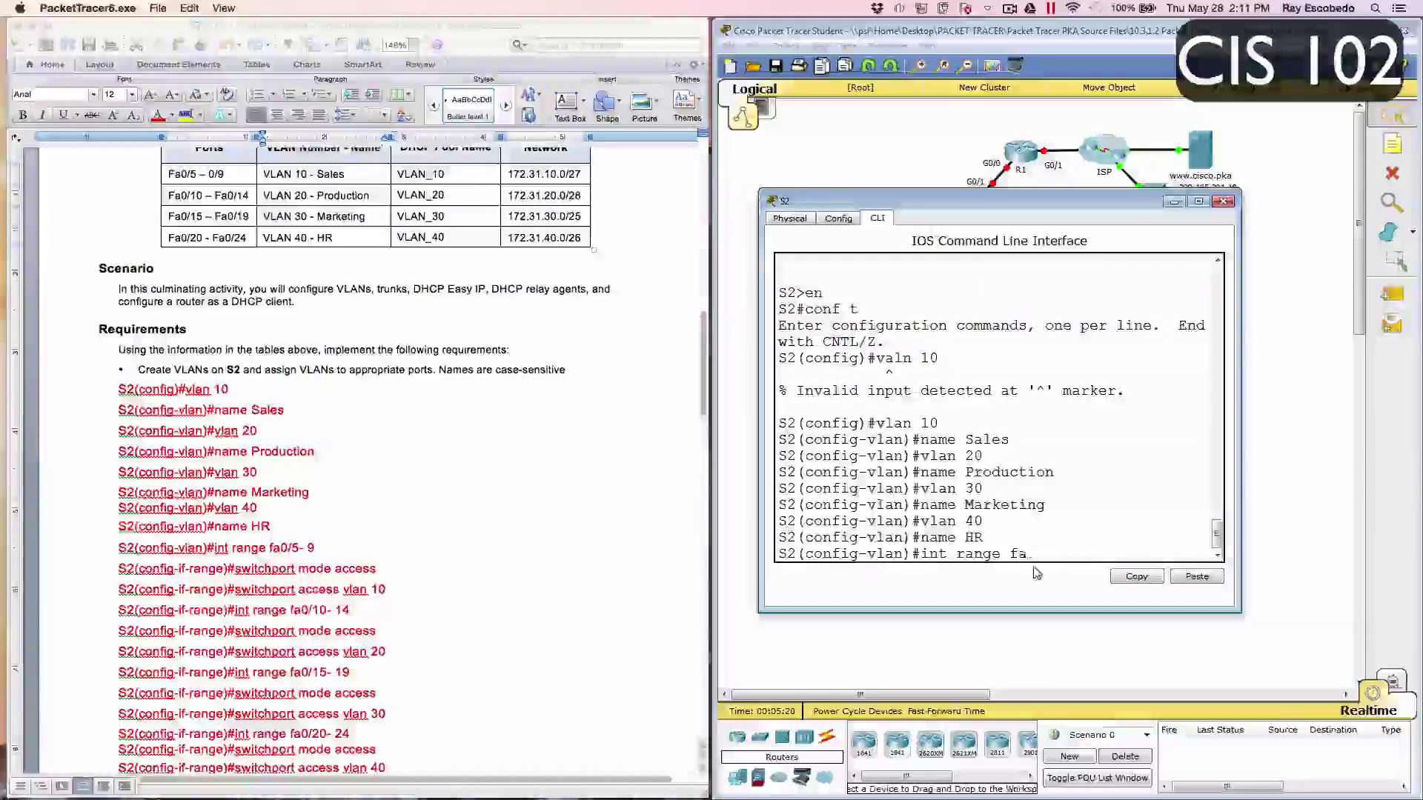
pyautogui.write(' 0/')
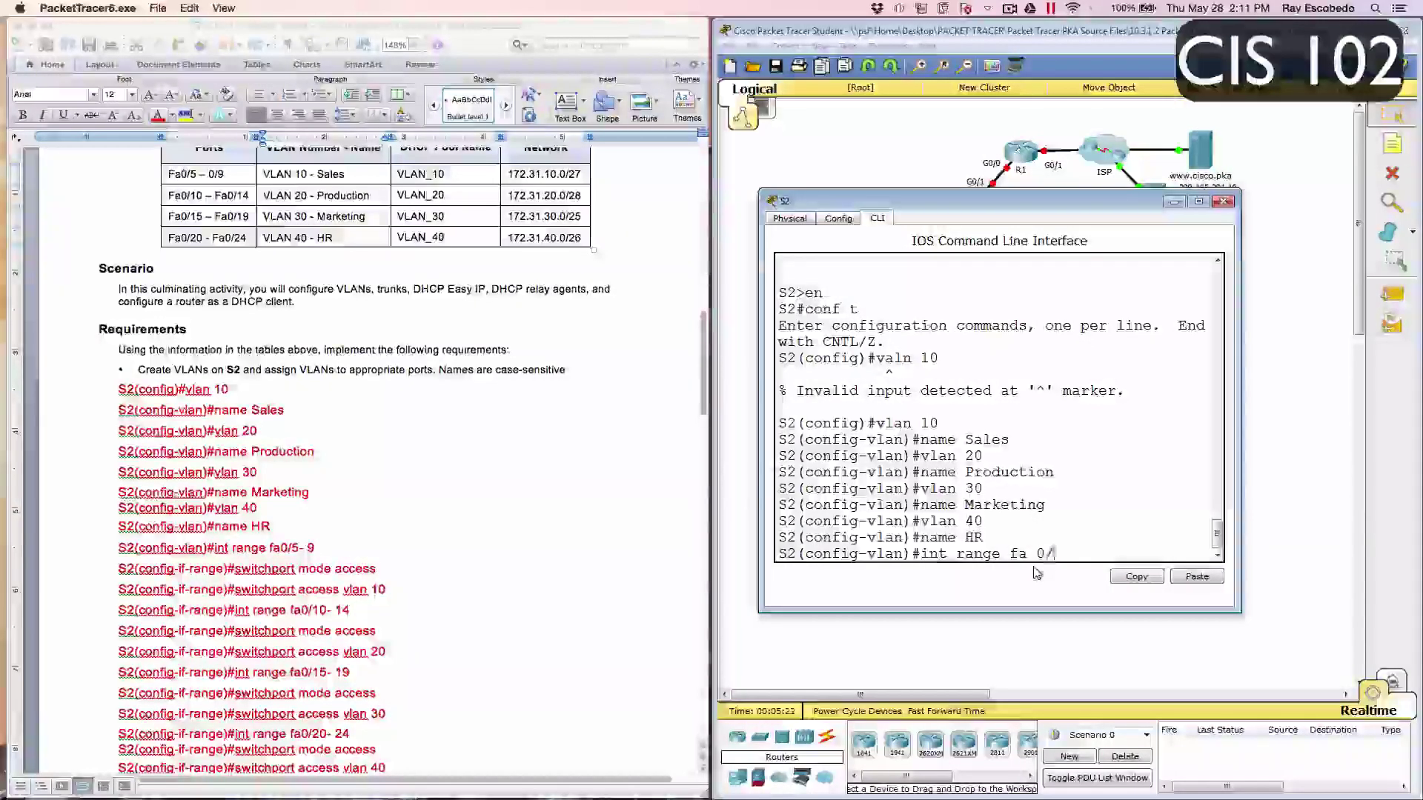
pyautogui.write('5')
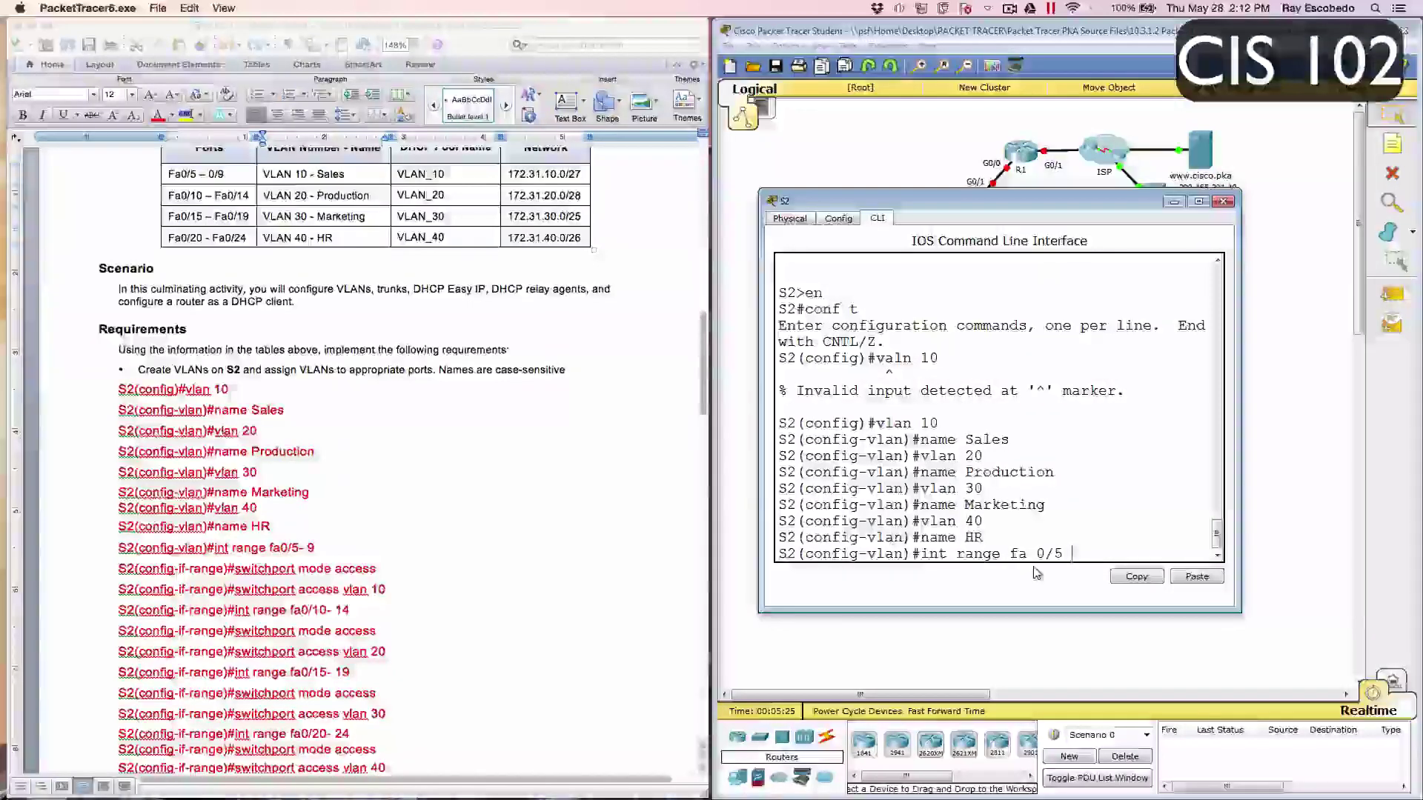
pyautogui.write(' -')
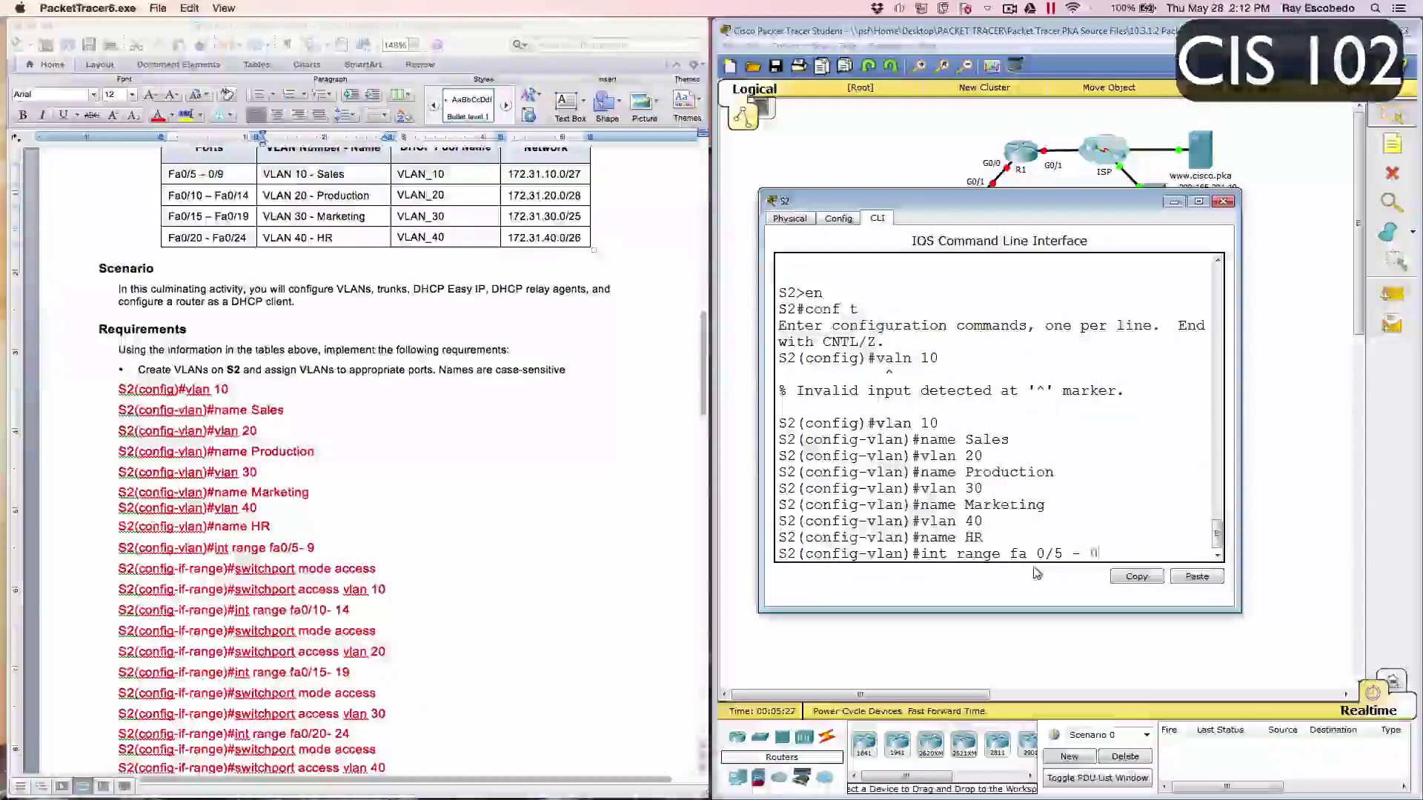
pyautogui.write(' 9')
pyautogui.press('Return')
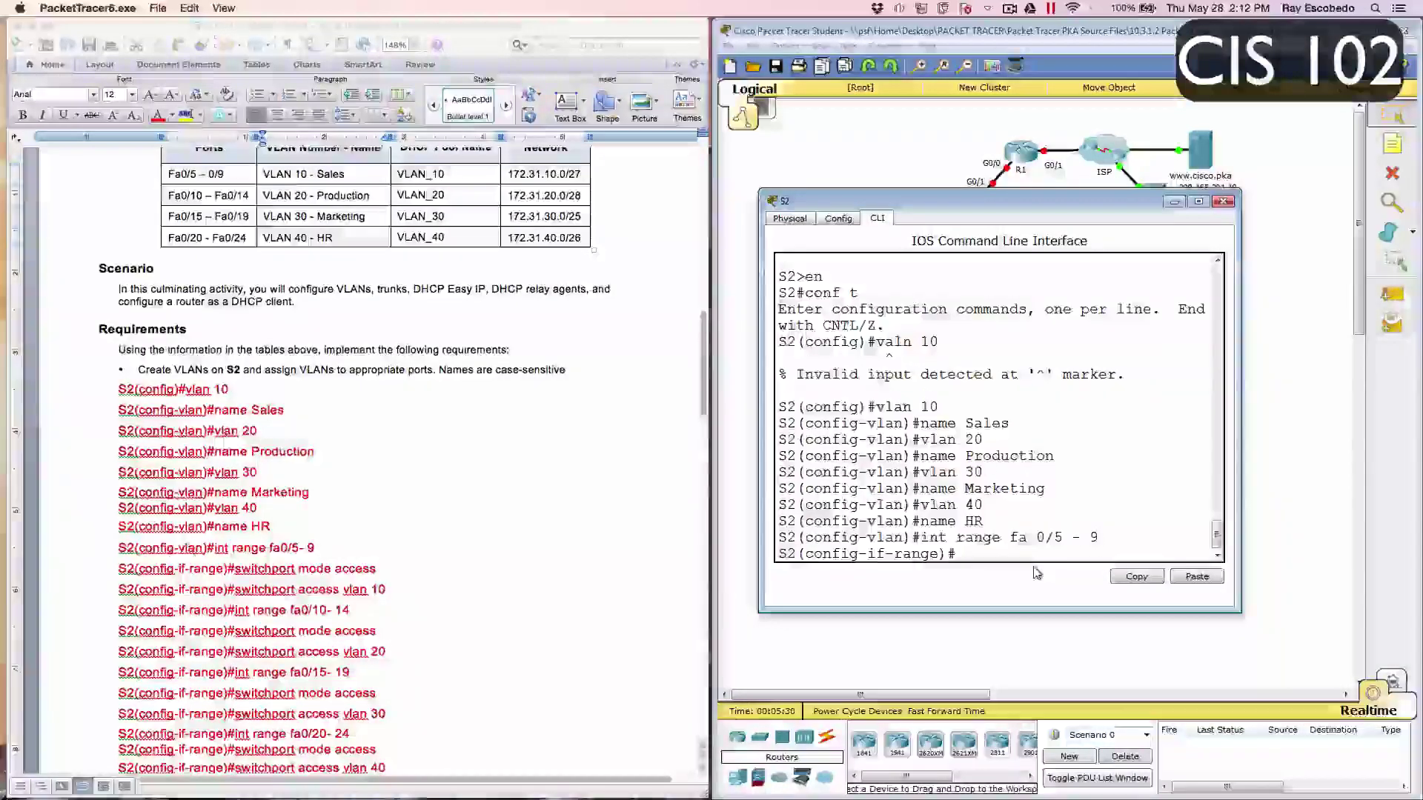
# Step: Try to put the selected interface range into access mode with "swithport mode access"
pyautogui.write('swi')
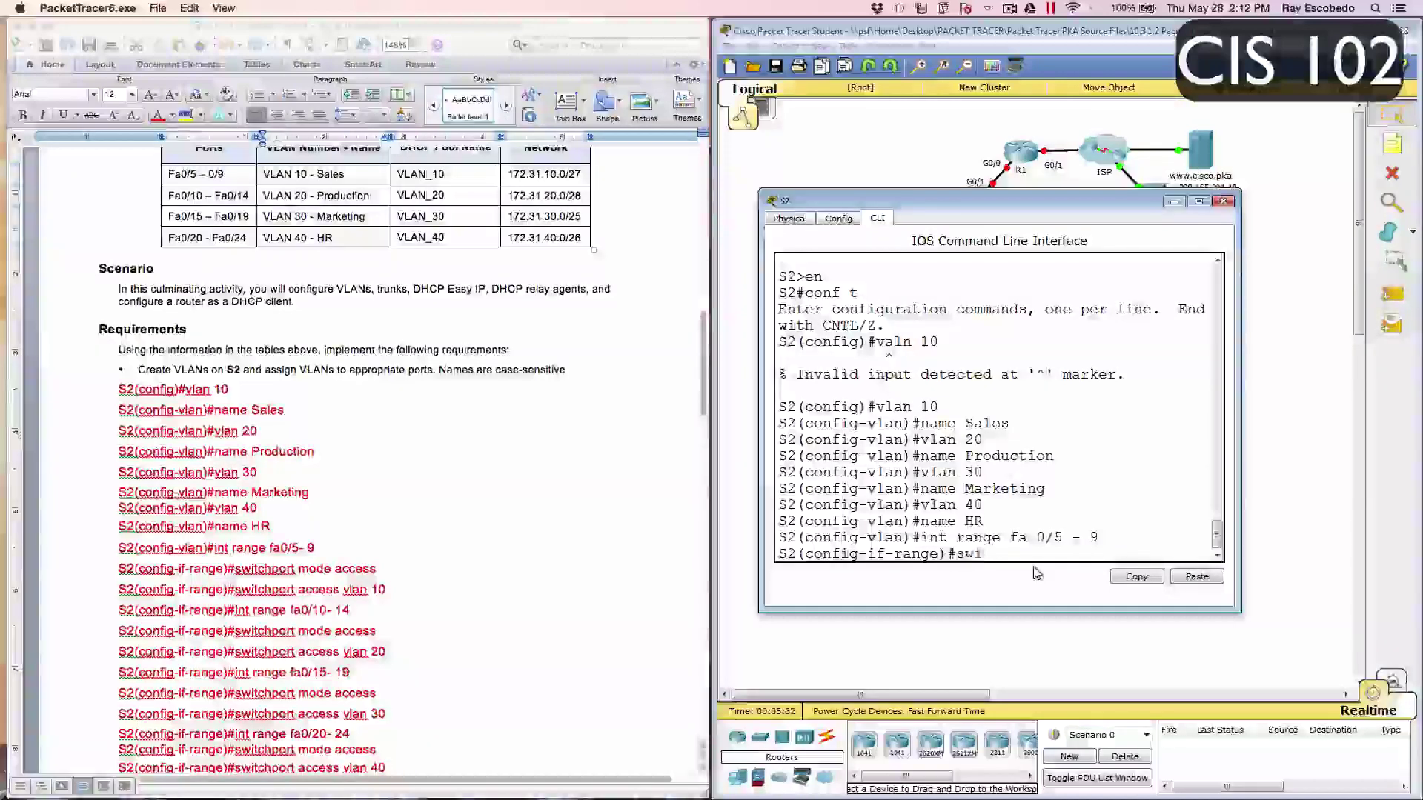
pyautogui.write('thport mode a')
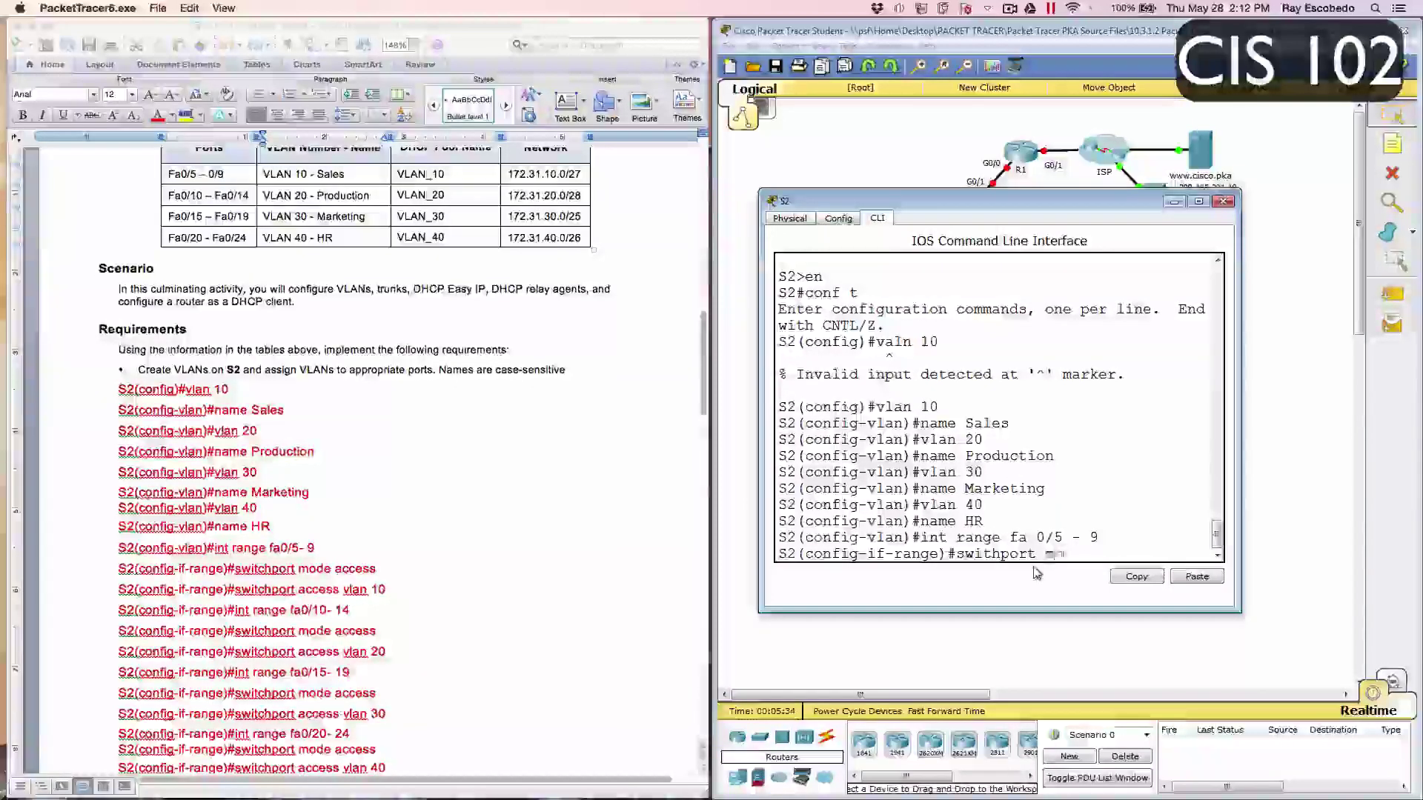
pyautogui.write('ccess')
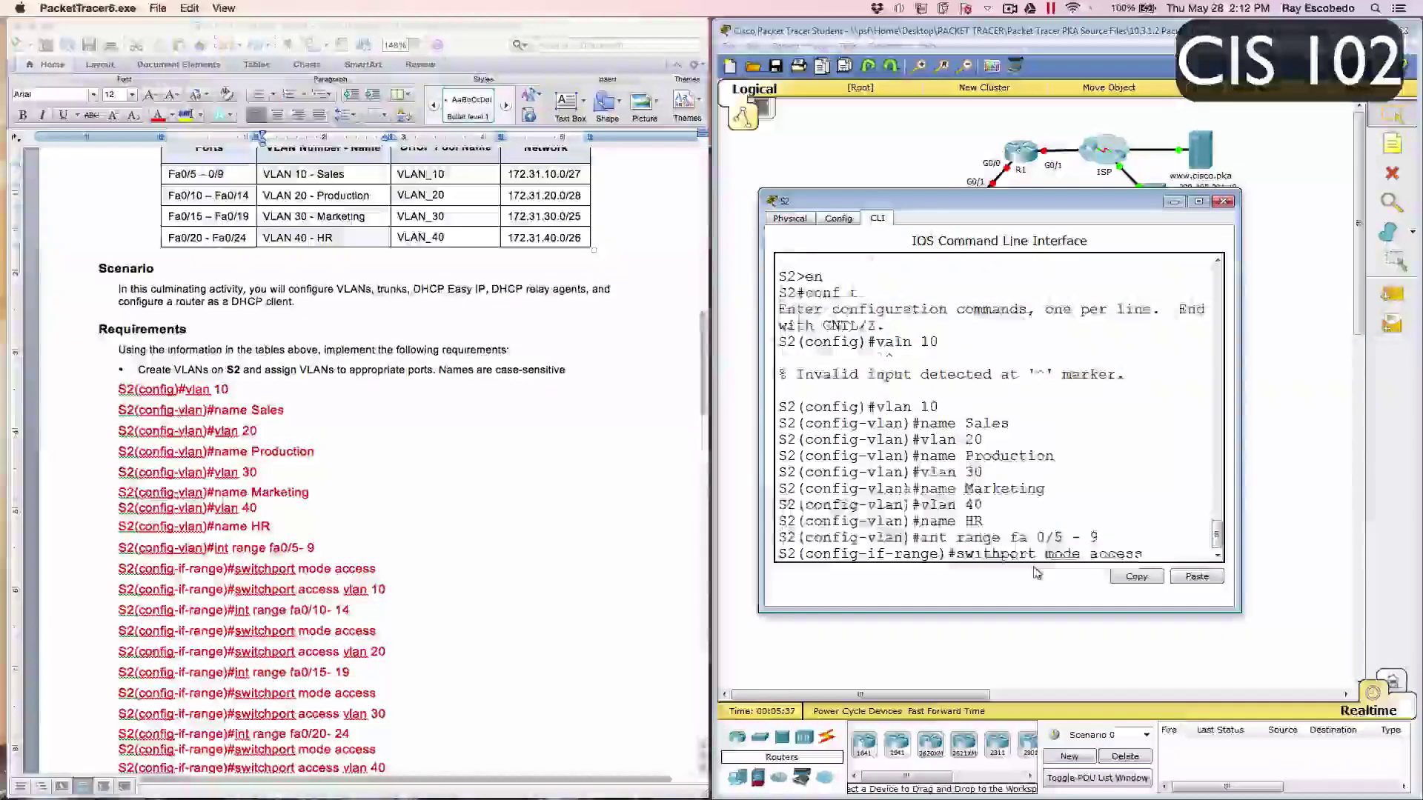
pyautogui.press('Return')
# Step: Set ports fa 0/5 - 9 on S2 to access mode with the switchport mode access command
pyautogui.write('s')
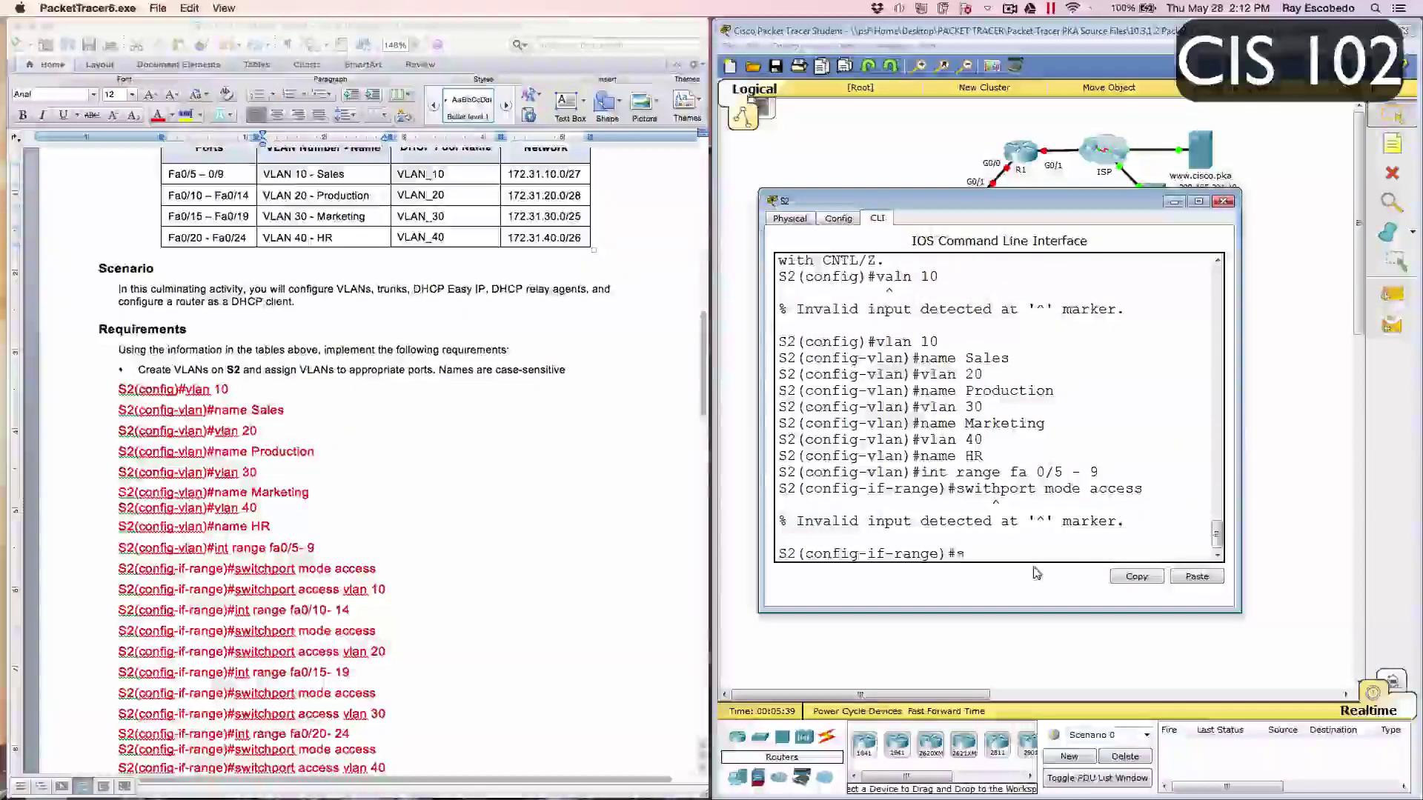
pyautogui.write('witch ')
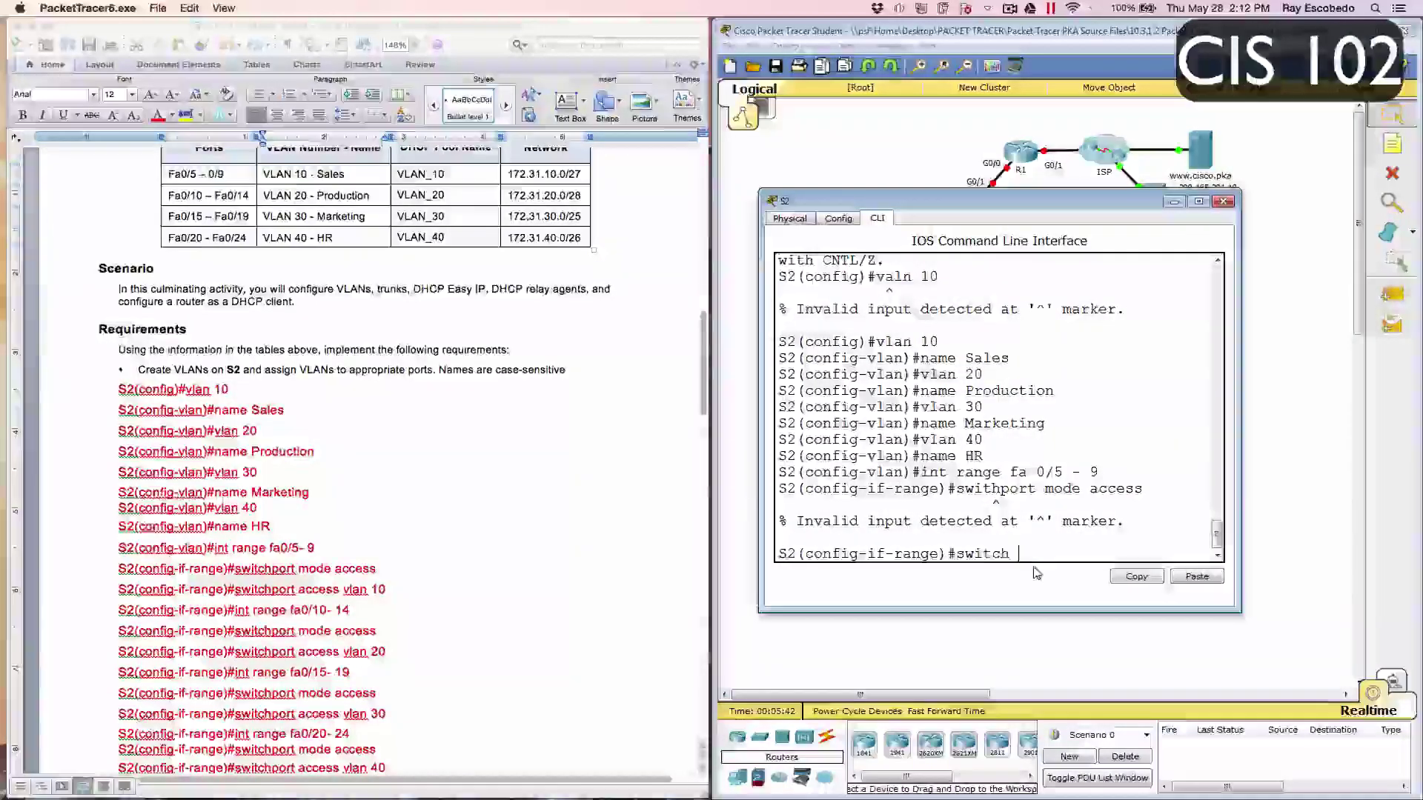
pyautogui.write('port')
pyautogui.press('BackSpace')
pyautogui.press('BackSpace')
pyautogui.press('BackSpace')
pyautogui.press('BackSpace')
pyautogui.press('BackSpace')
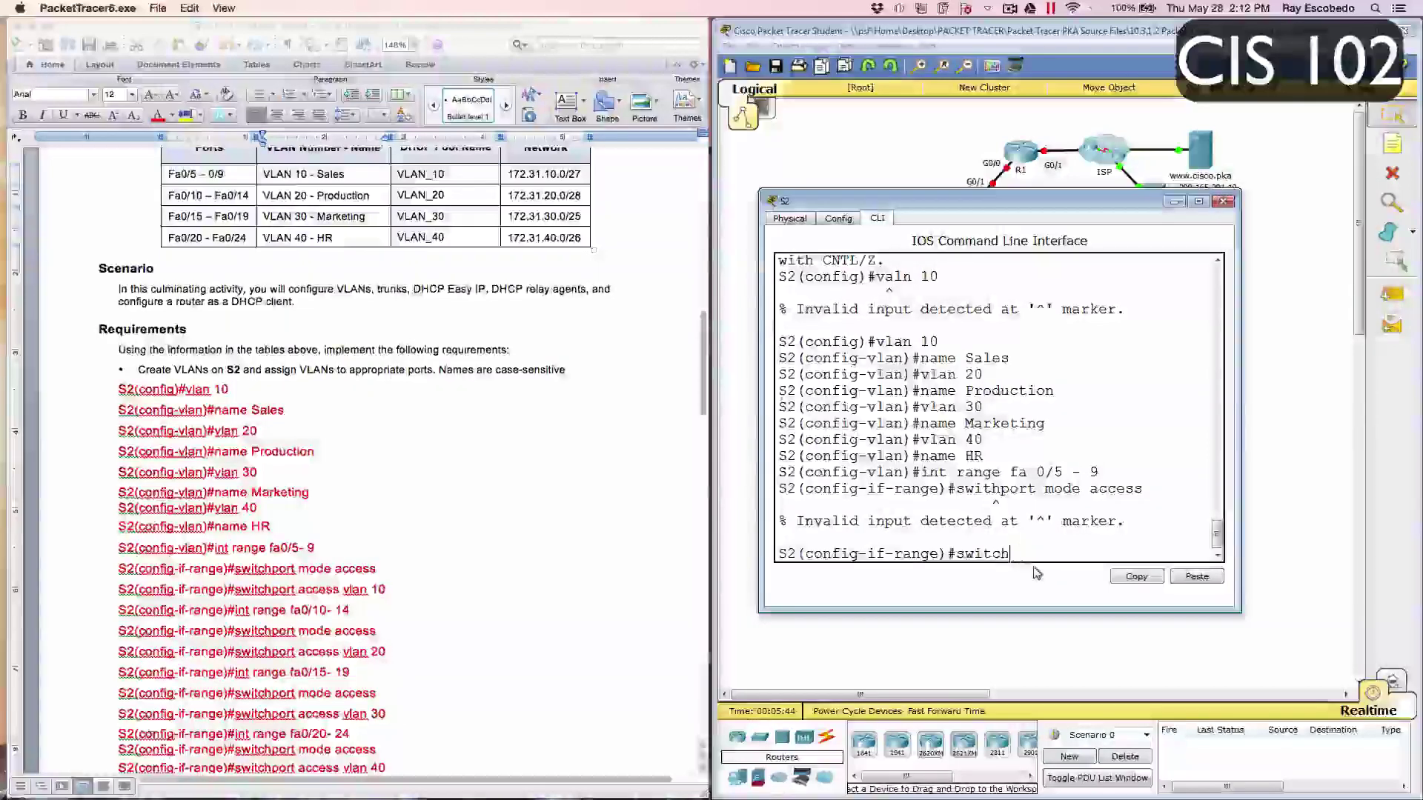
pyautogui.write('port mode acc')
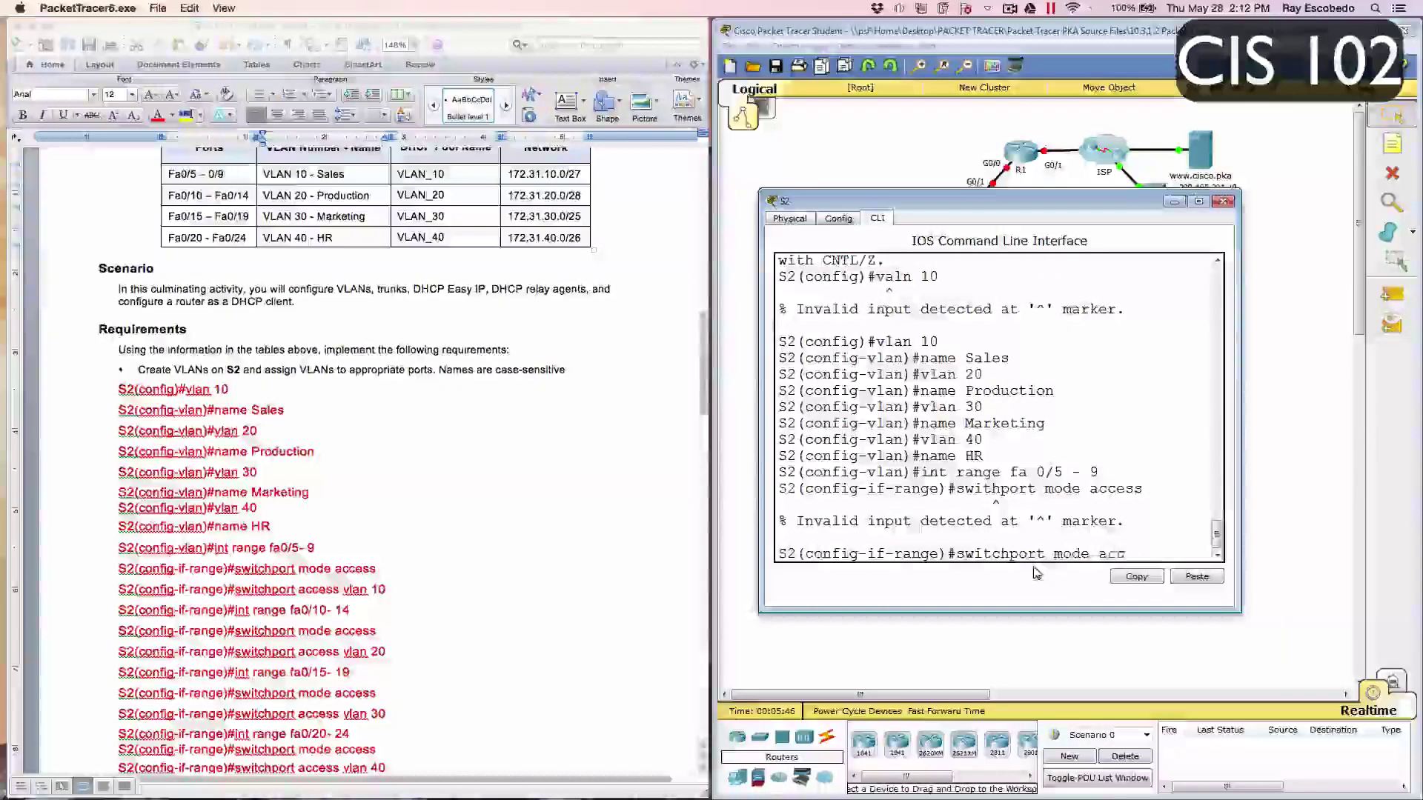
pyautogui.write('ess')
pyautogui.press('Return')
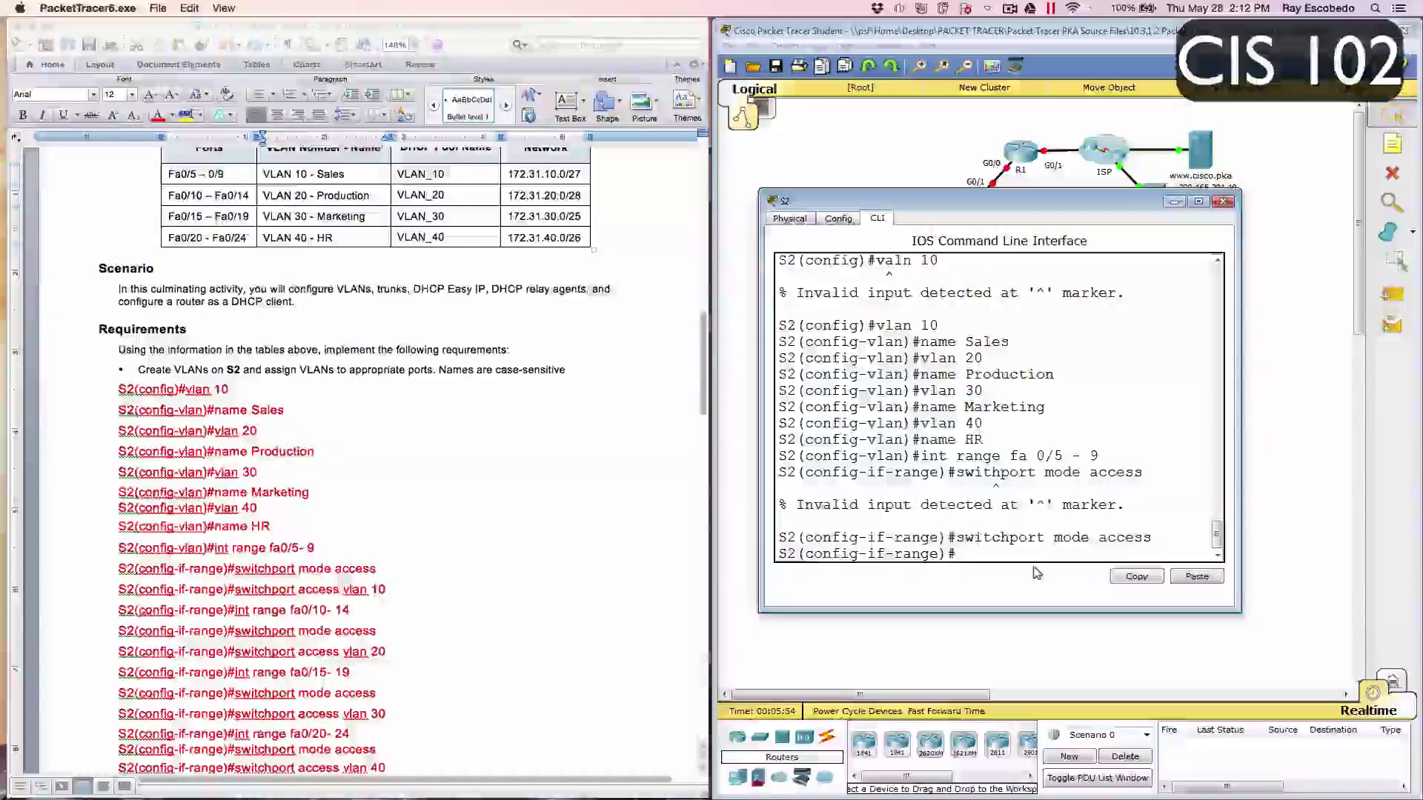
# Step: Try to assign the selected port range to VLAN 10 using "switchport mode vlan 10"
pyautogui.write('sw')
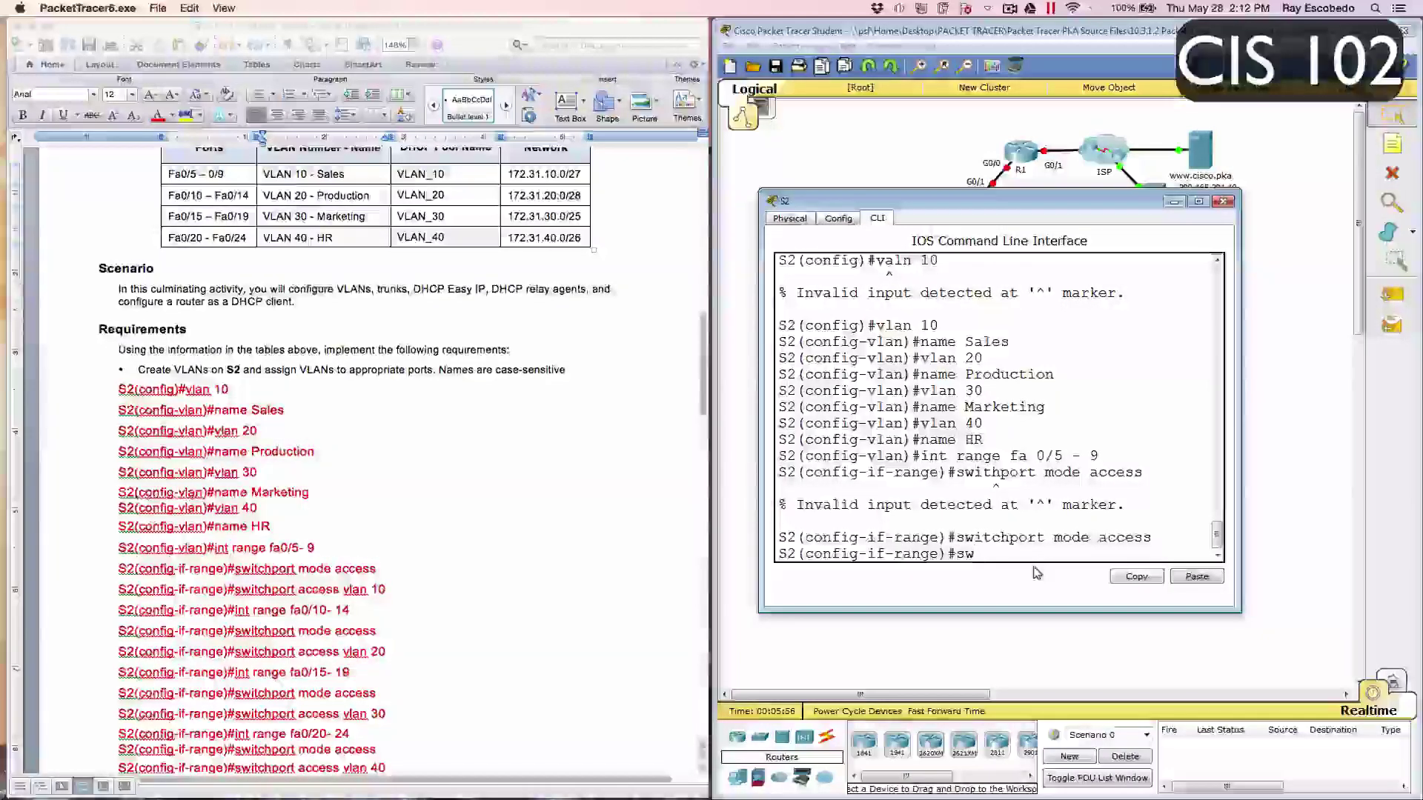
pyautogui.write('i')
pyautogui.write('tchport ')
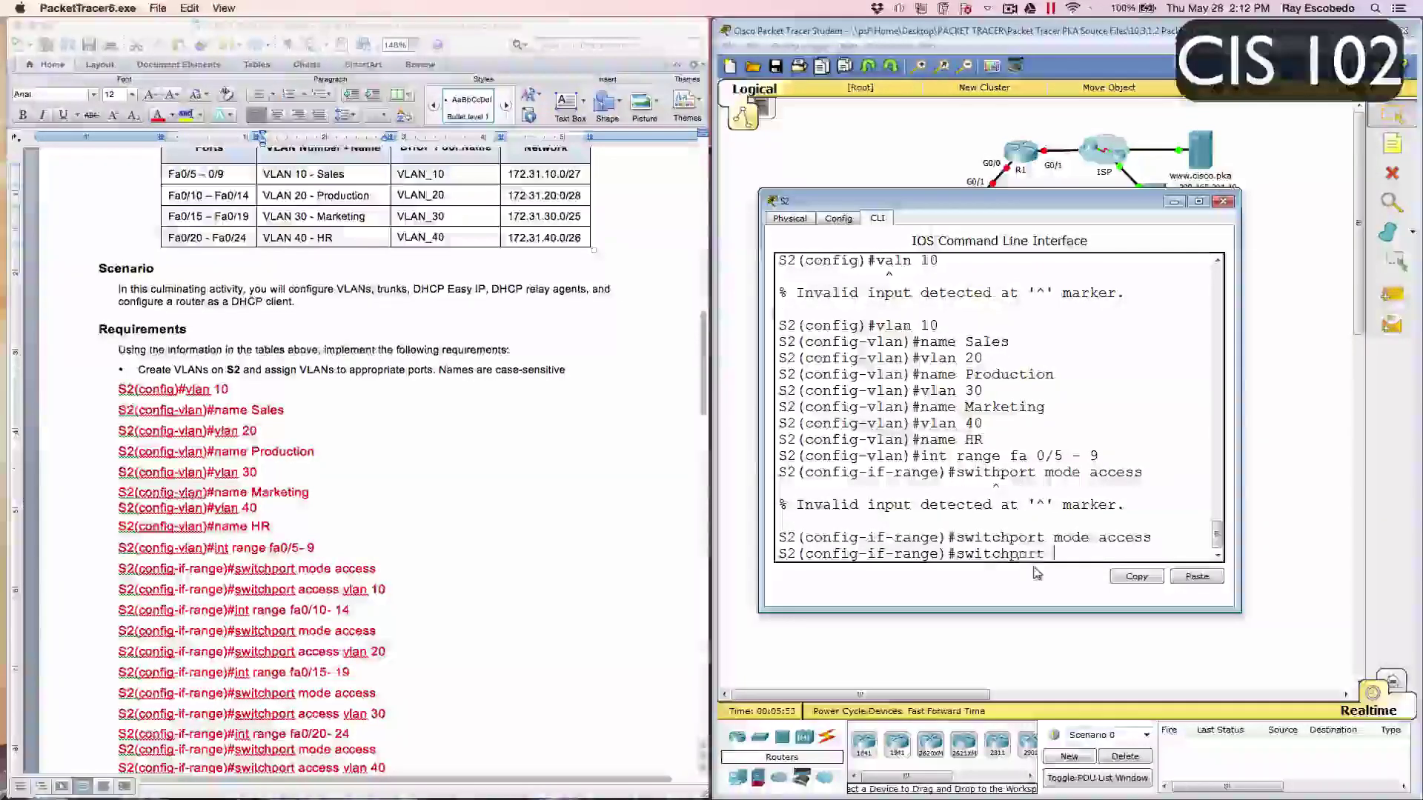
pyautogui.write('mode vlaa')
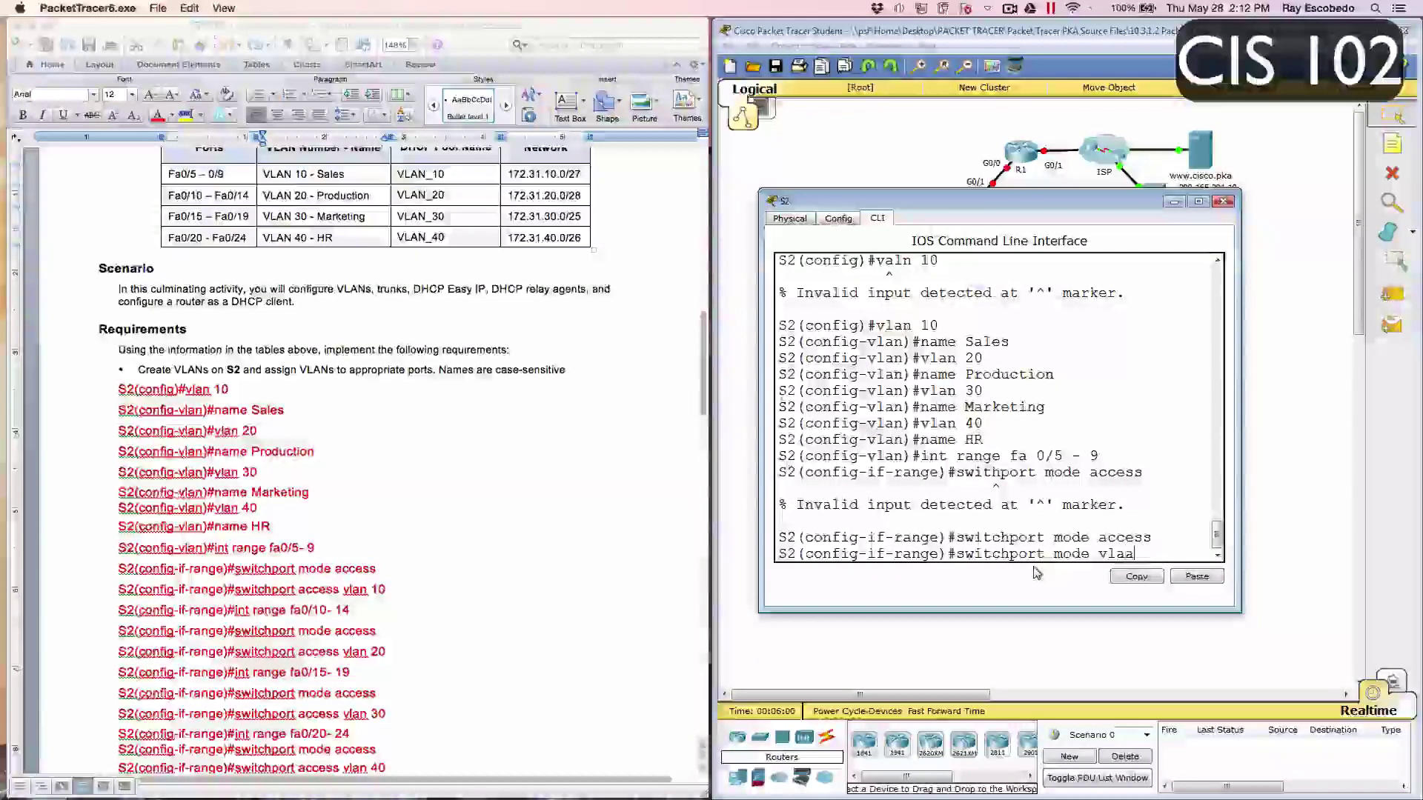
pyautogui.press('BackSpace')
pyautogui.write('n 10')
pyautogui.press('Return')
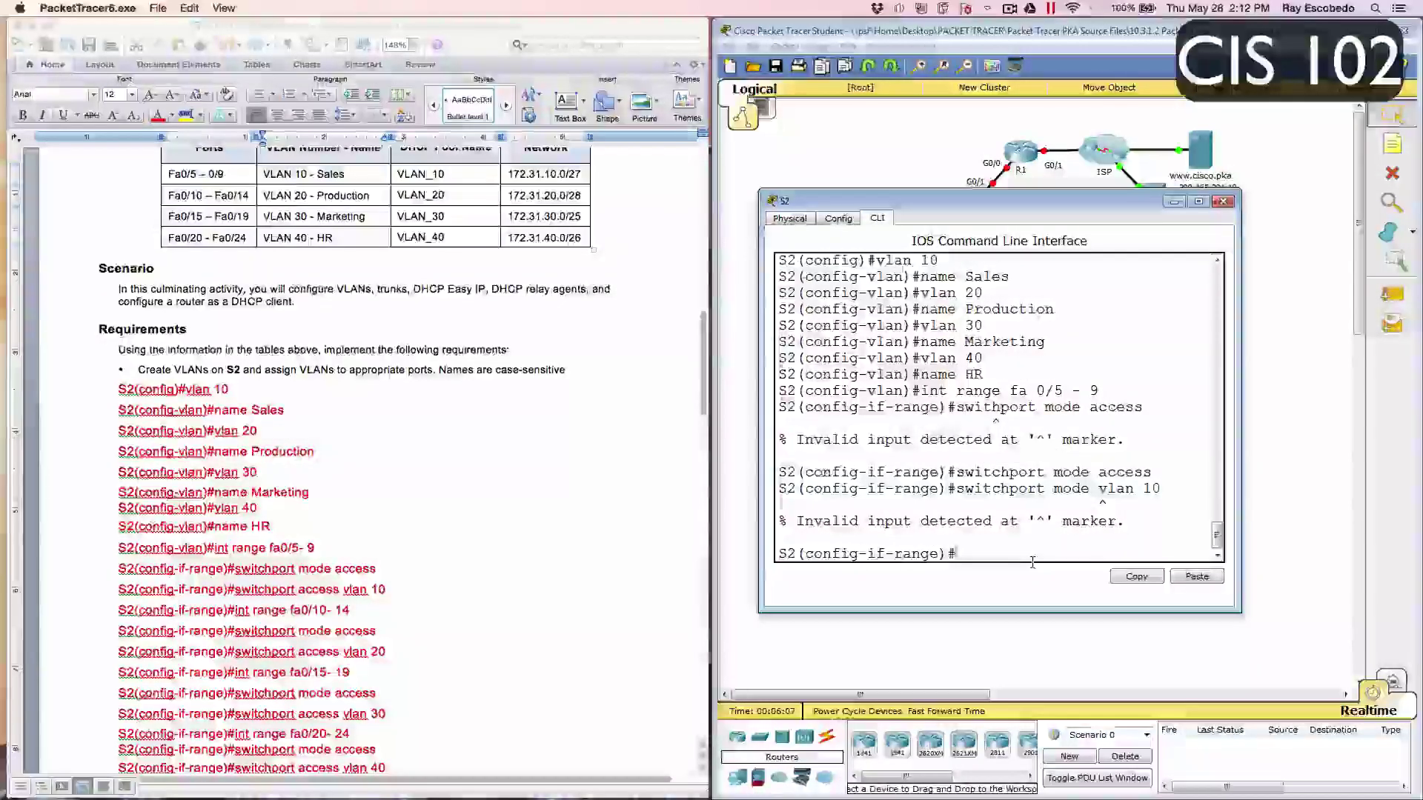
# Step: Assign ports fa 0/5 - 9 on S2 to VLAN 10 with switchport access vlan 10
pyautogui.scroll(-2, 370, 445)
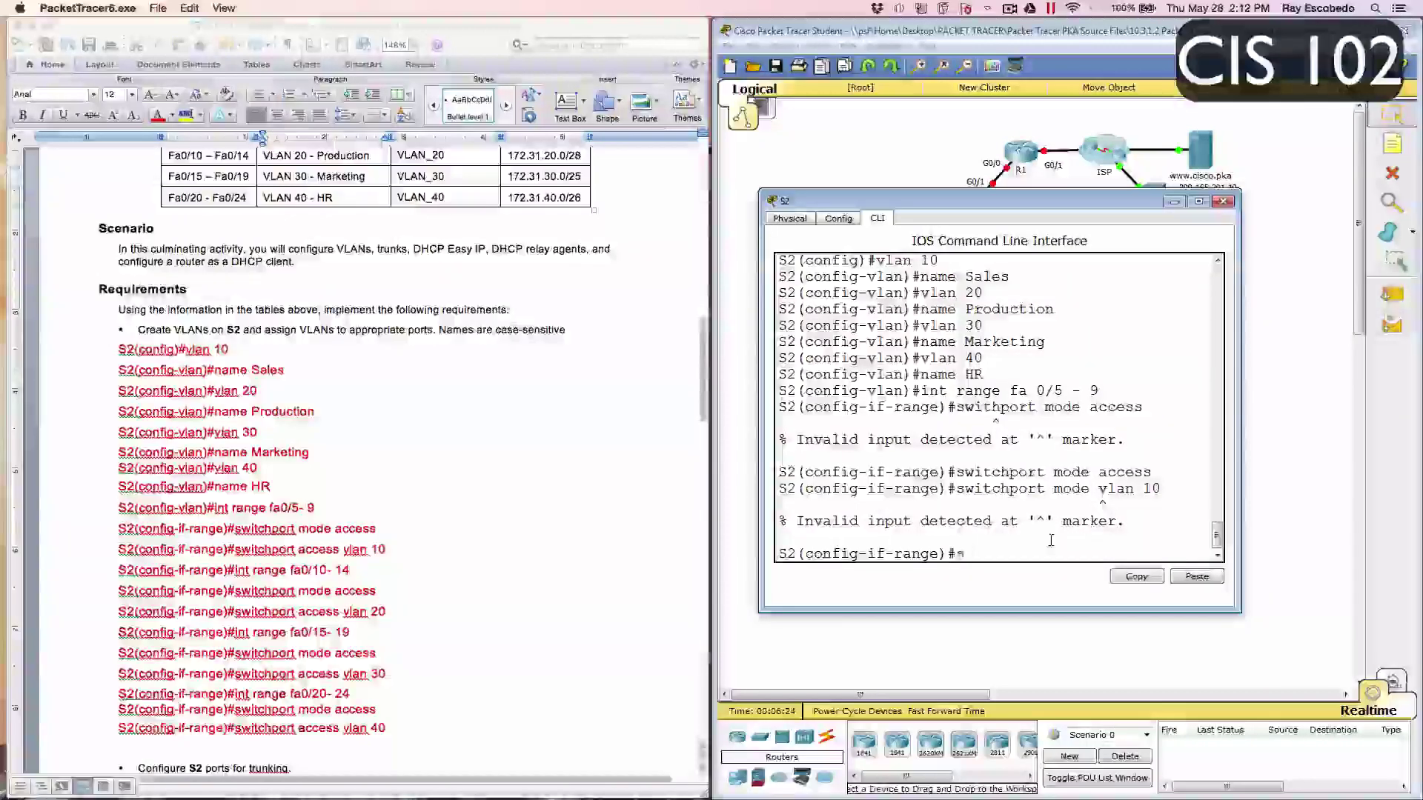
pyautogui.write('switch')
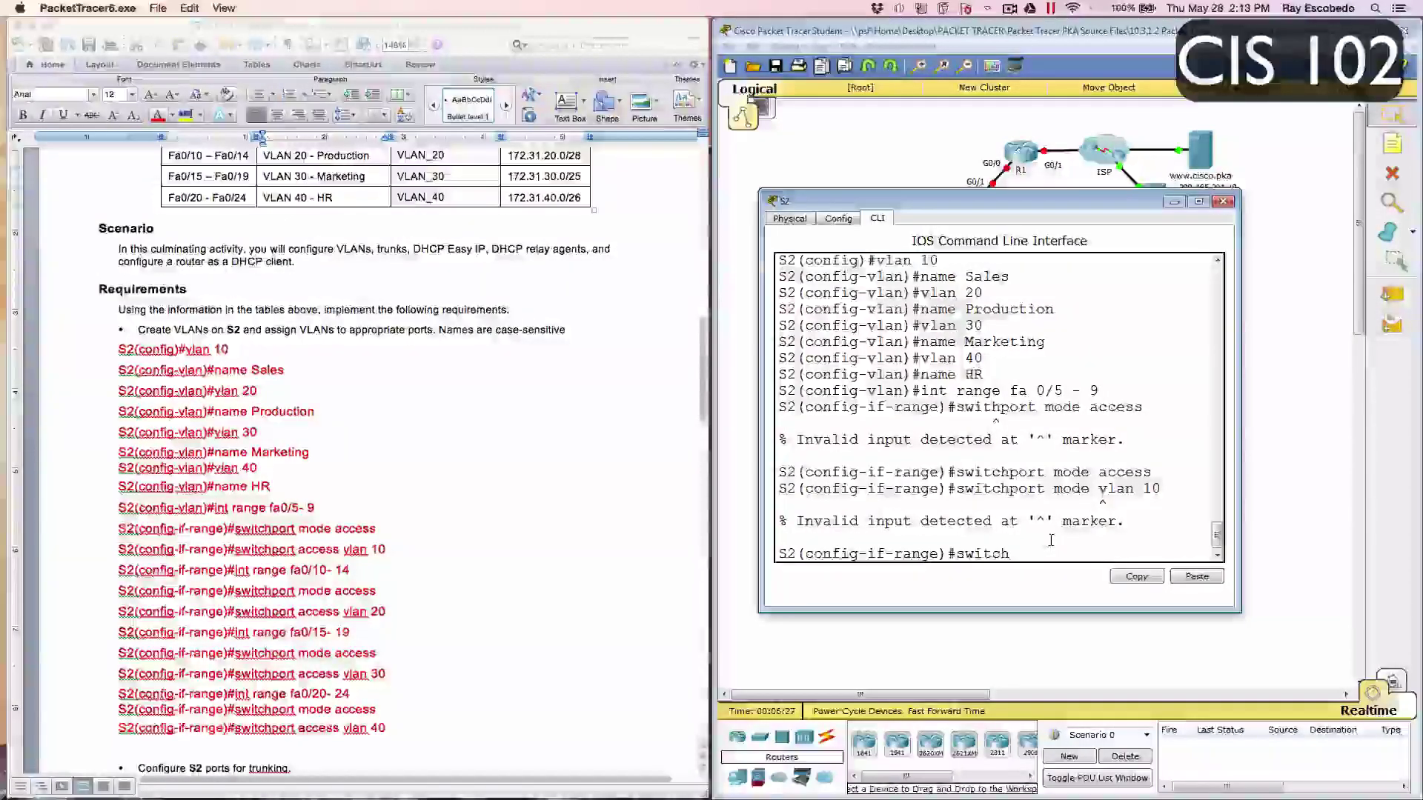
pyautogui.write('port')
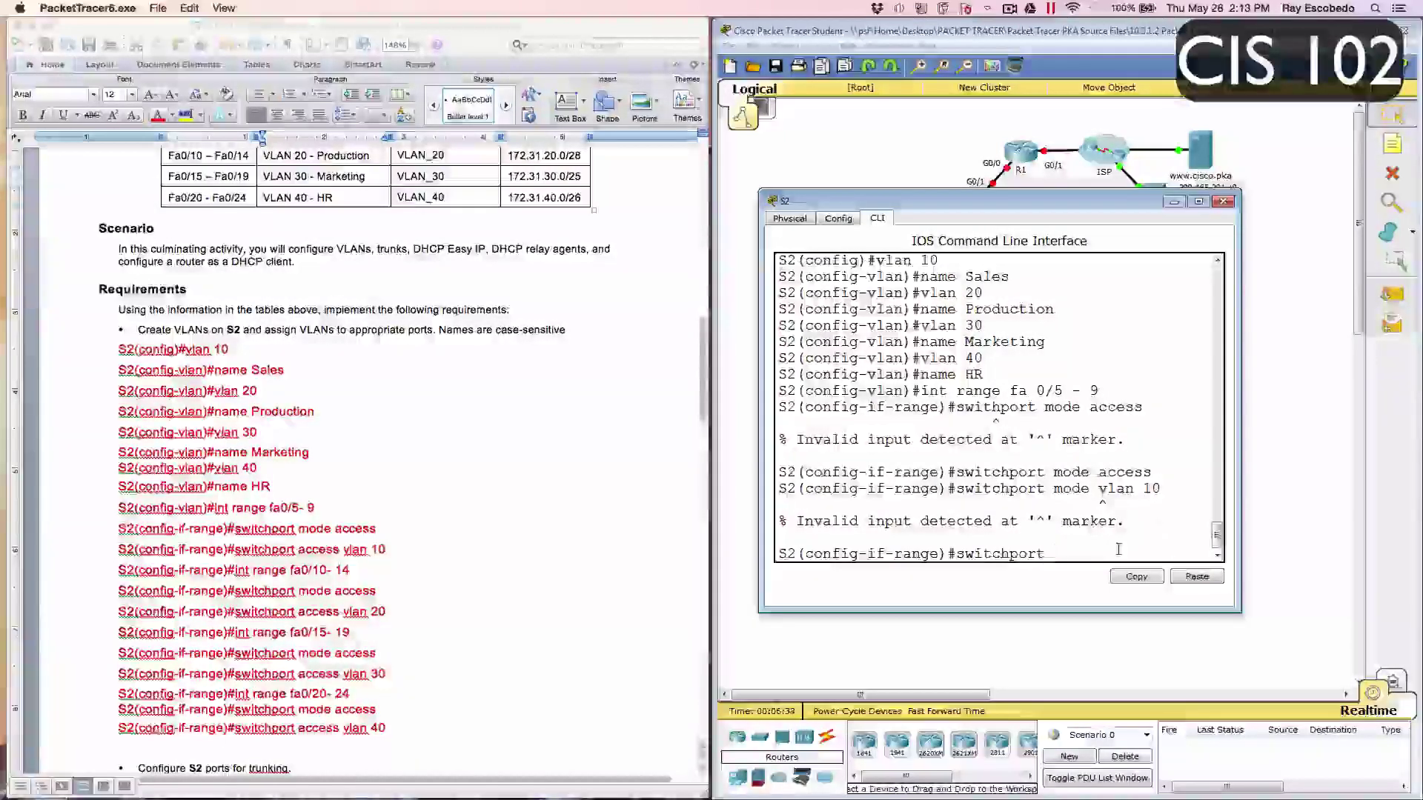
pyautogui.write('acc')
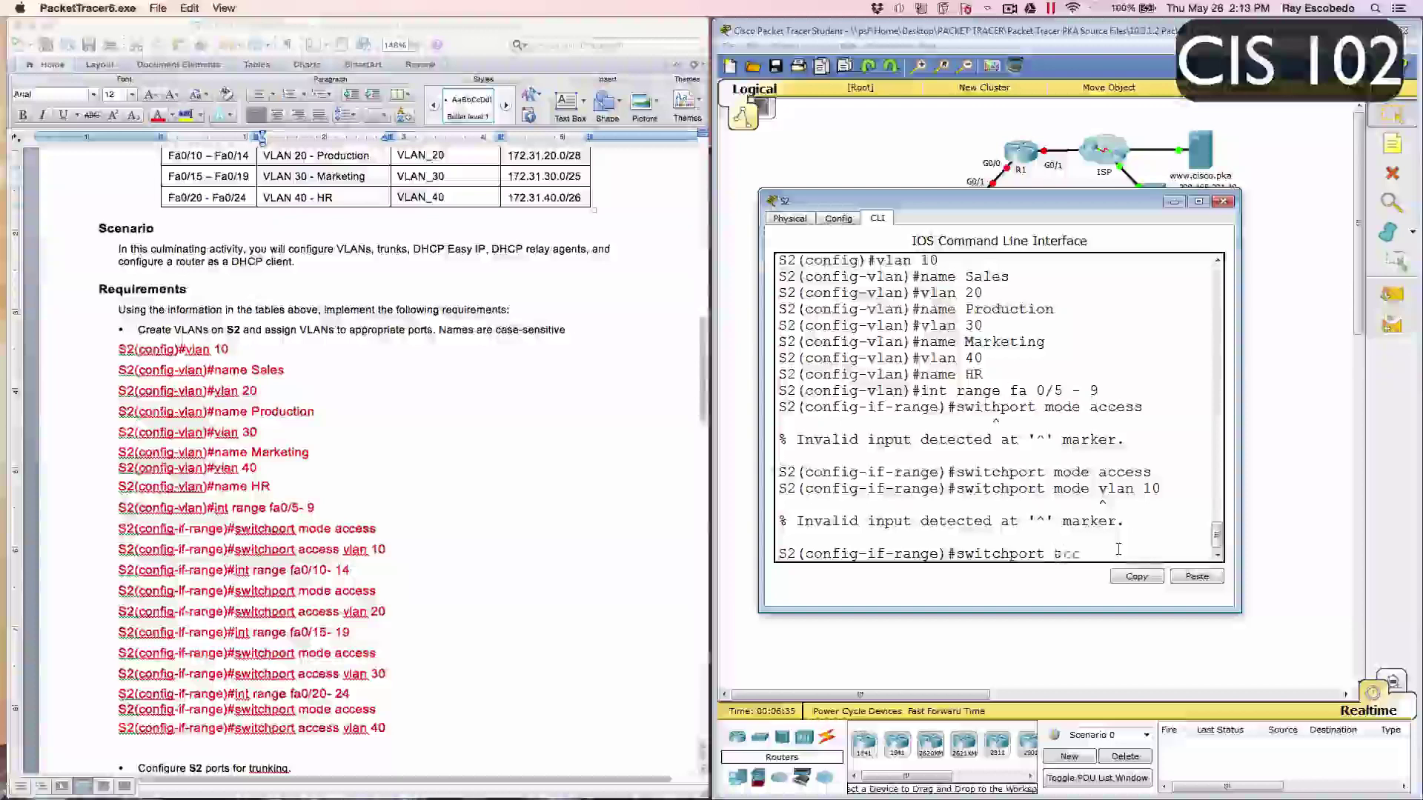
pyautogui.write('ess vlan 1')
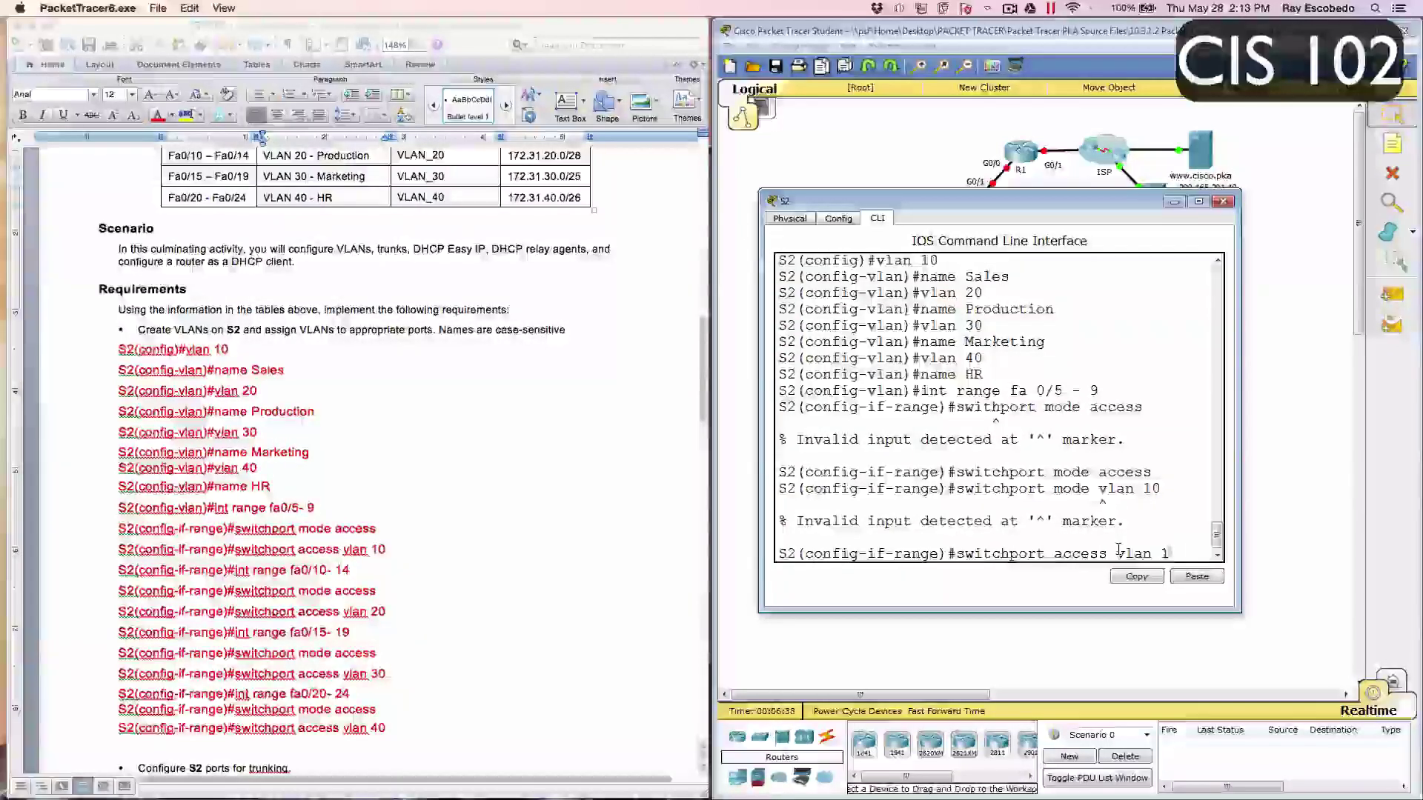
pyautogui.write('0')
pyautogui.press('Return')
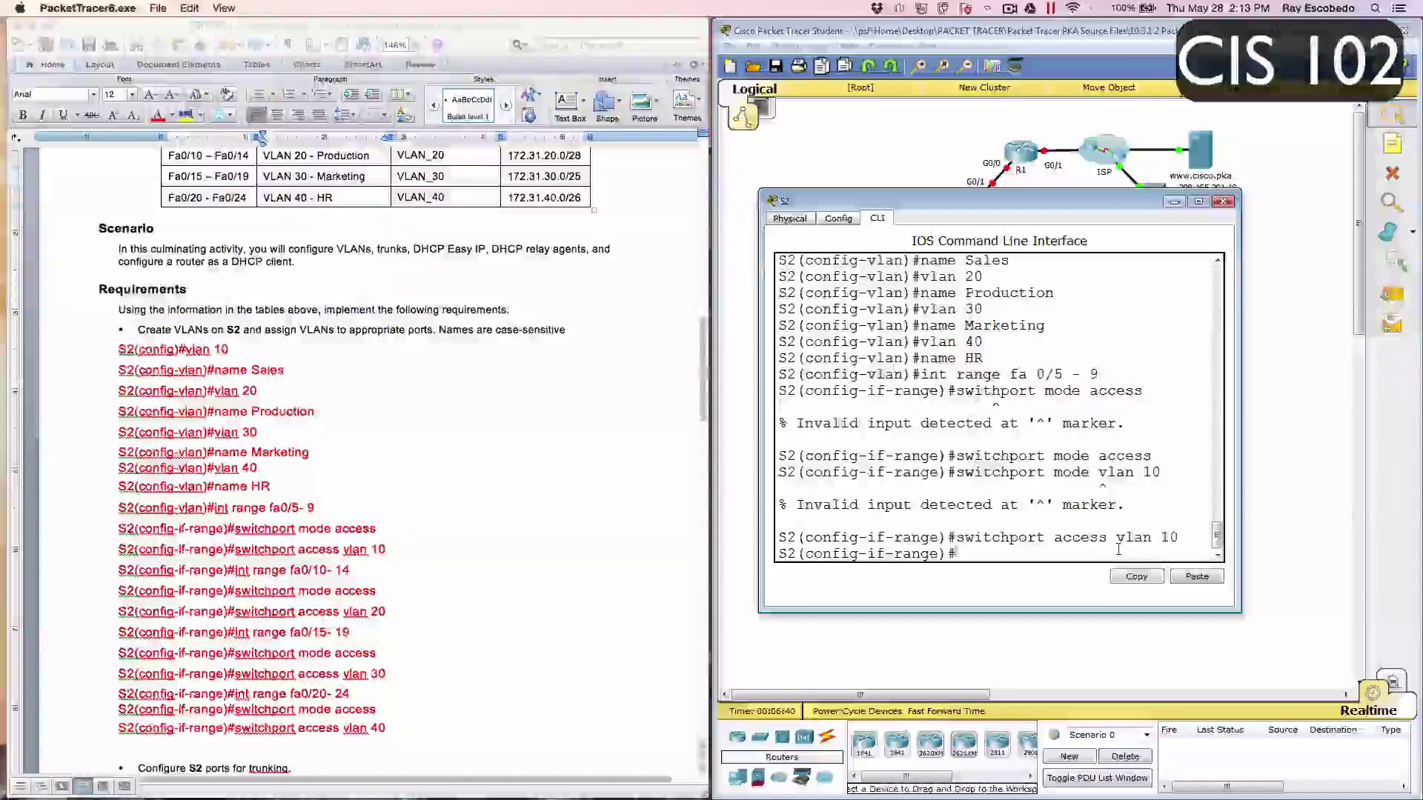
# Step: Select the interface range fa 0/10 - 14 on S2 for configuration
pyautogui.scroll(2, 397, 278)
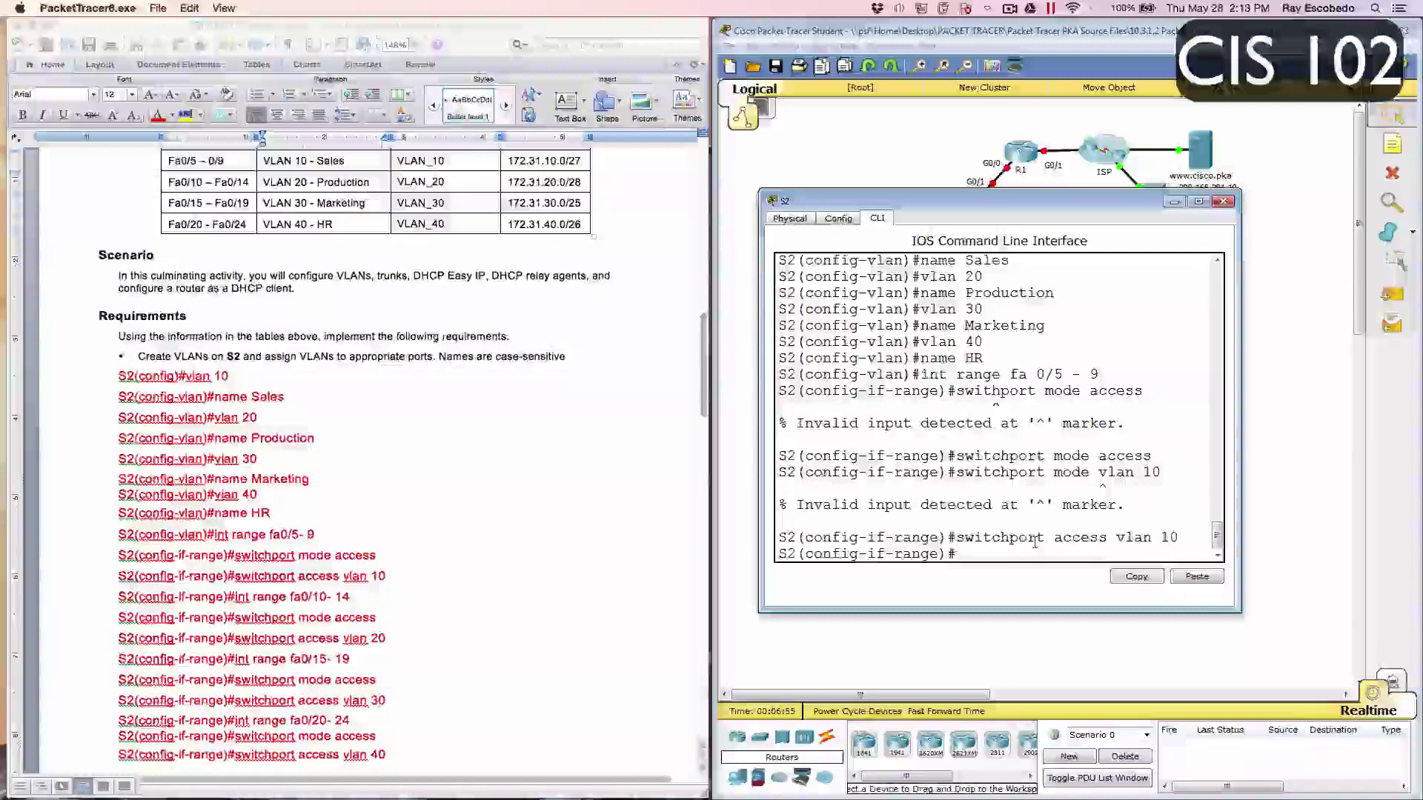
pyautogui.write('int rang fa')
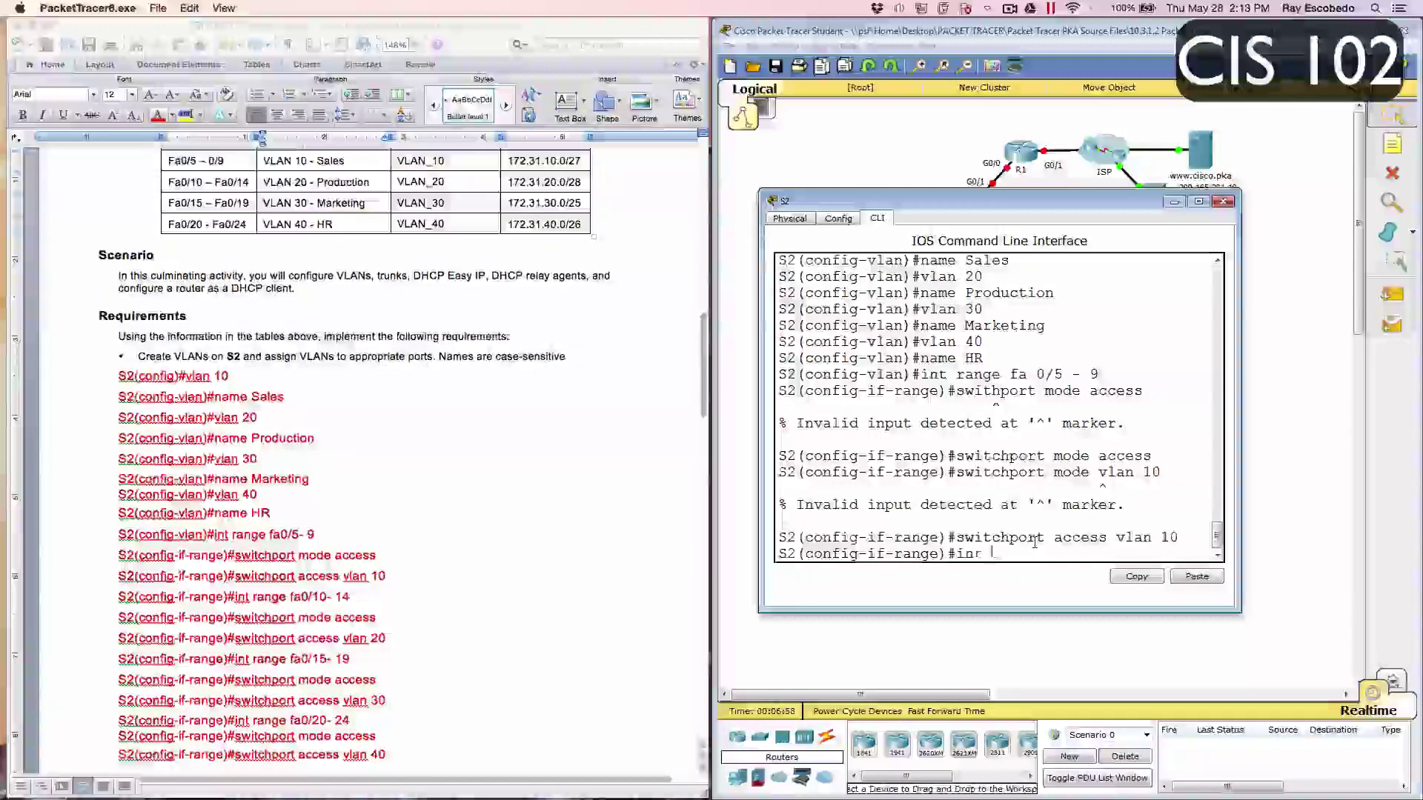
pyautogui.write(' 0/')
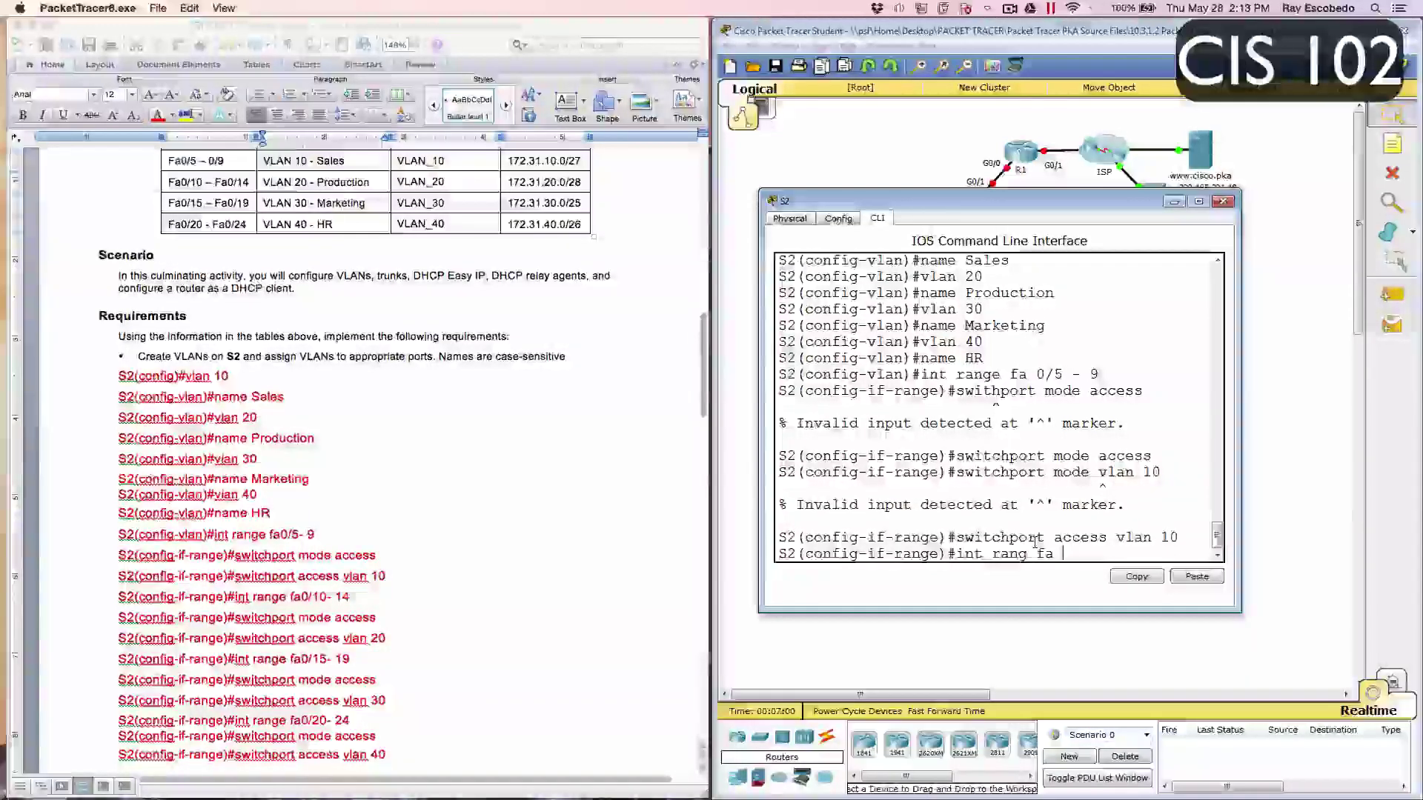
pyautogui.write('1')
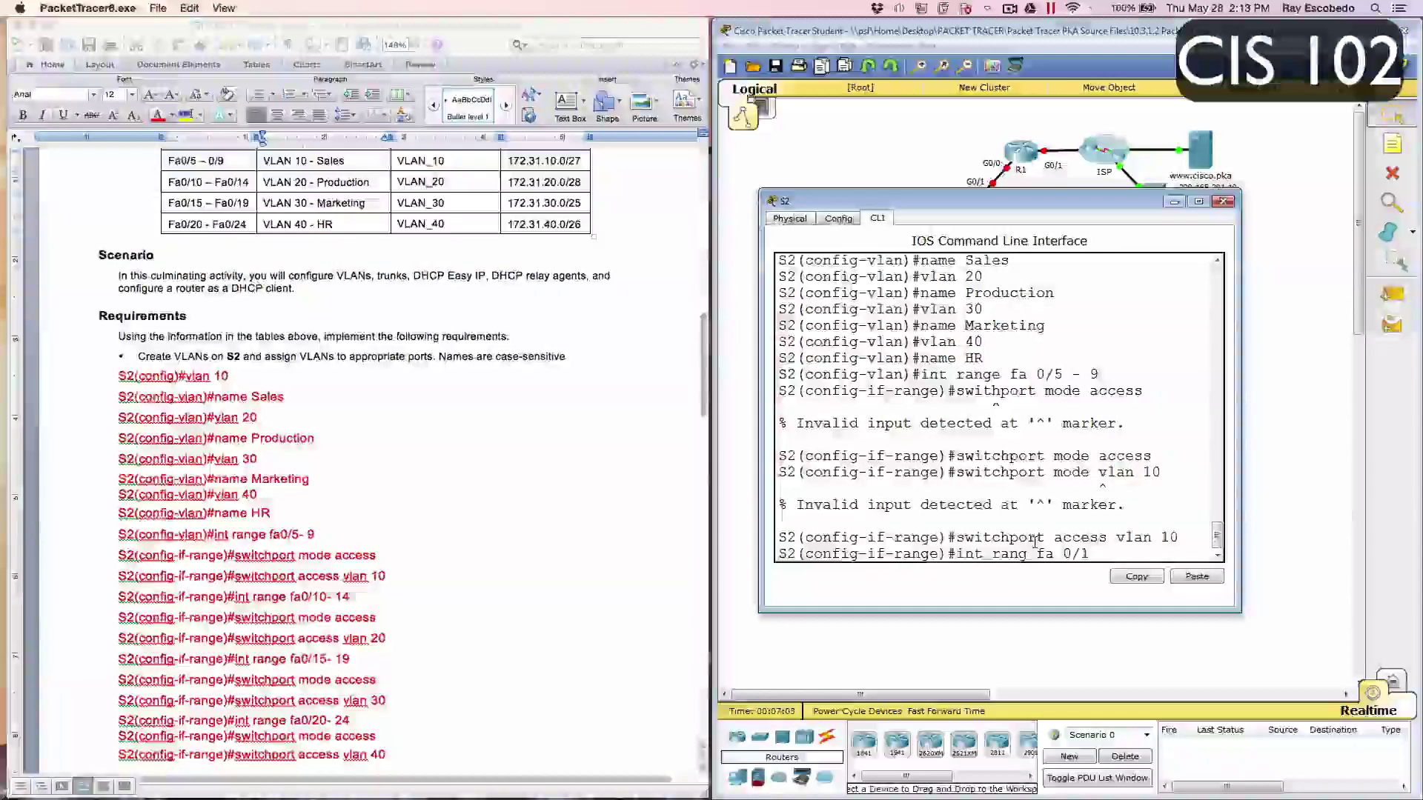
pyautogui.write('0')
pyautogui.write(' - 14')
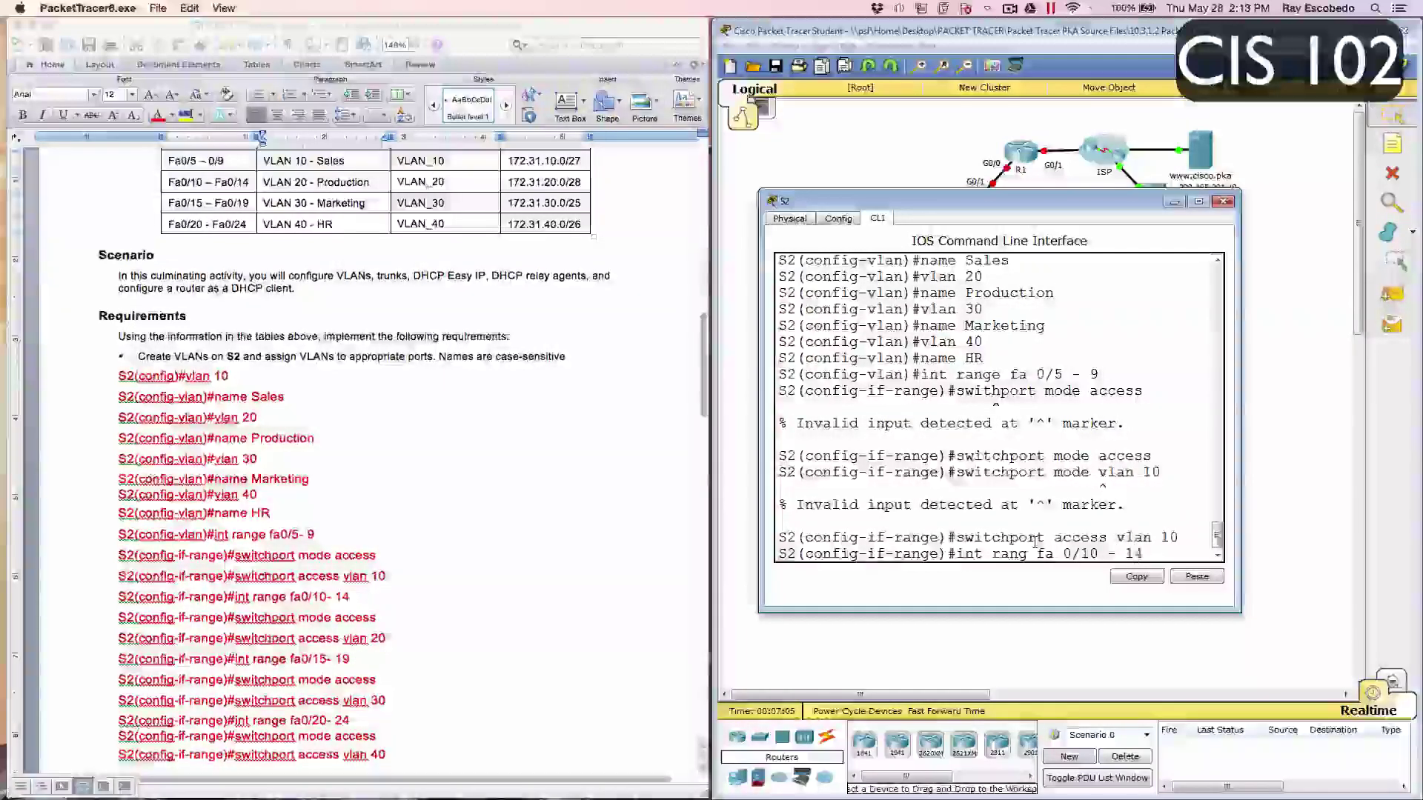
pyautogui.press('Return')
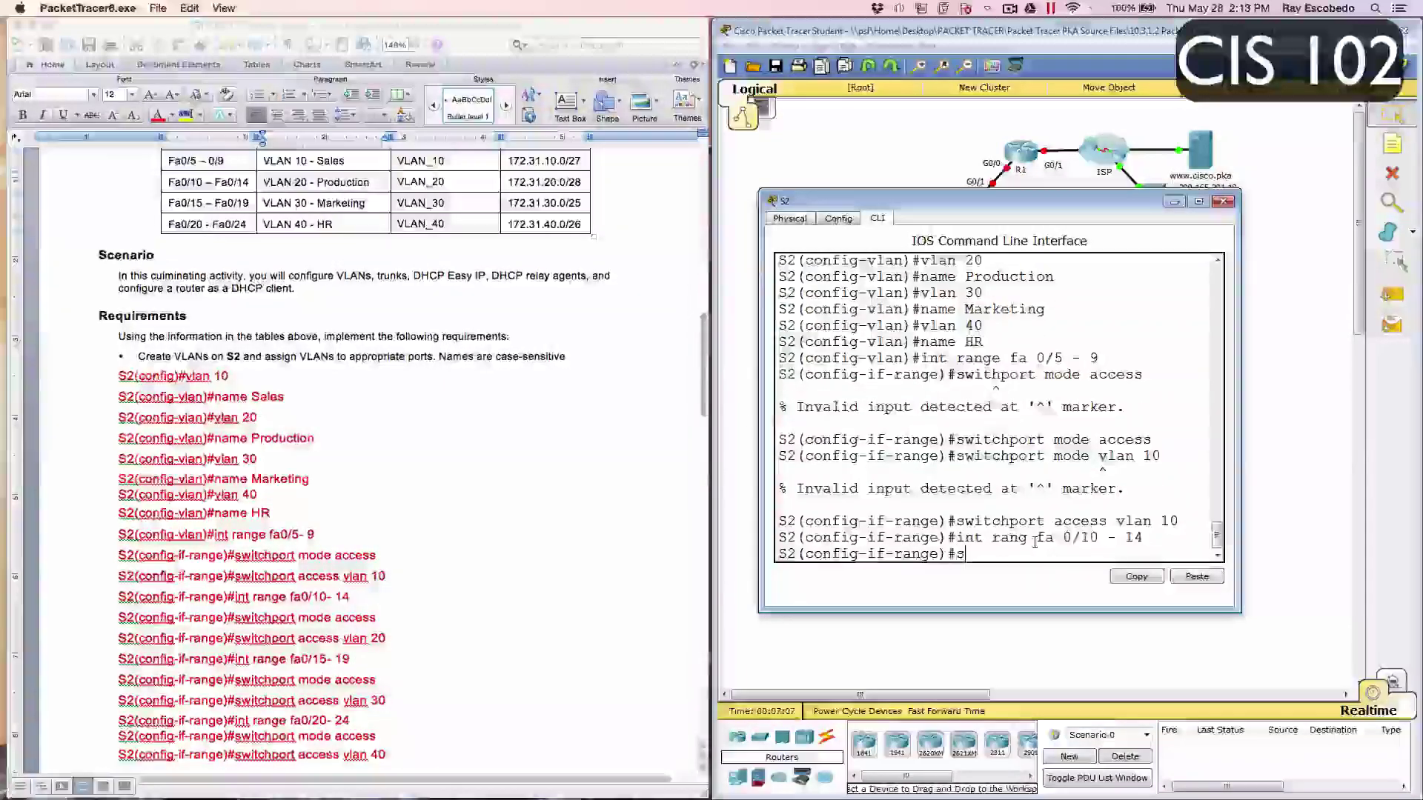
# Step: Set ports fa 0/10 - 14 on S2 to access mode with the switchport mode access command
pyautogui.write('swithcpo')
pyautogui.press('BackSpace')
pyautogui.press('BackSpace')
pyautogui.press('BackSpace')
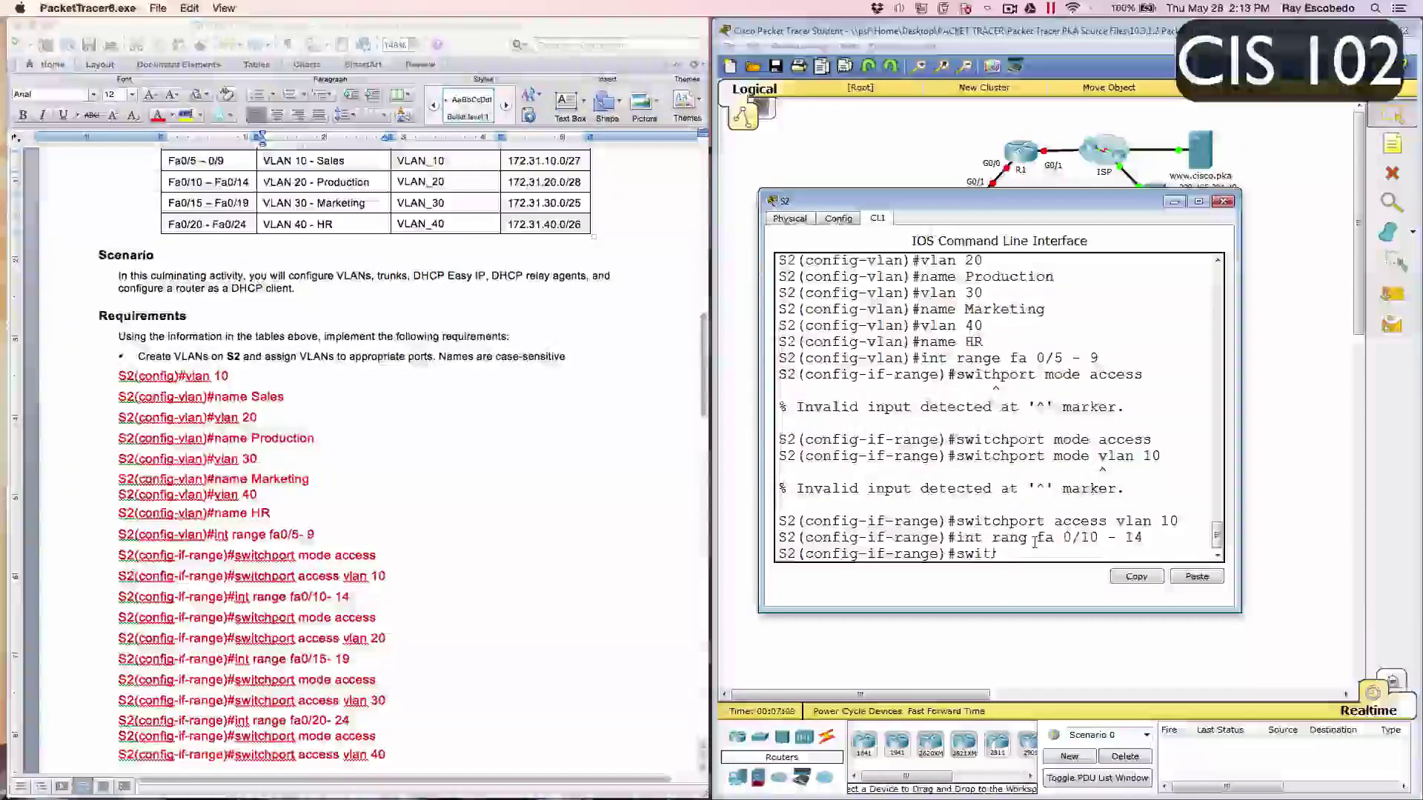
pyautogui.write('chport mod')
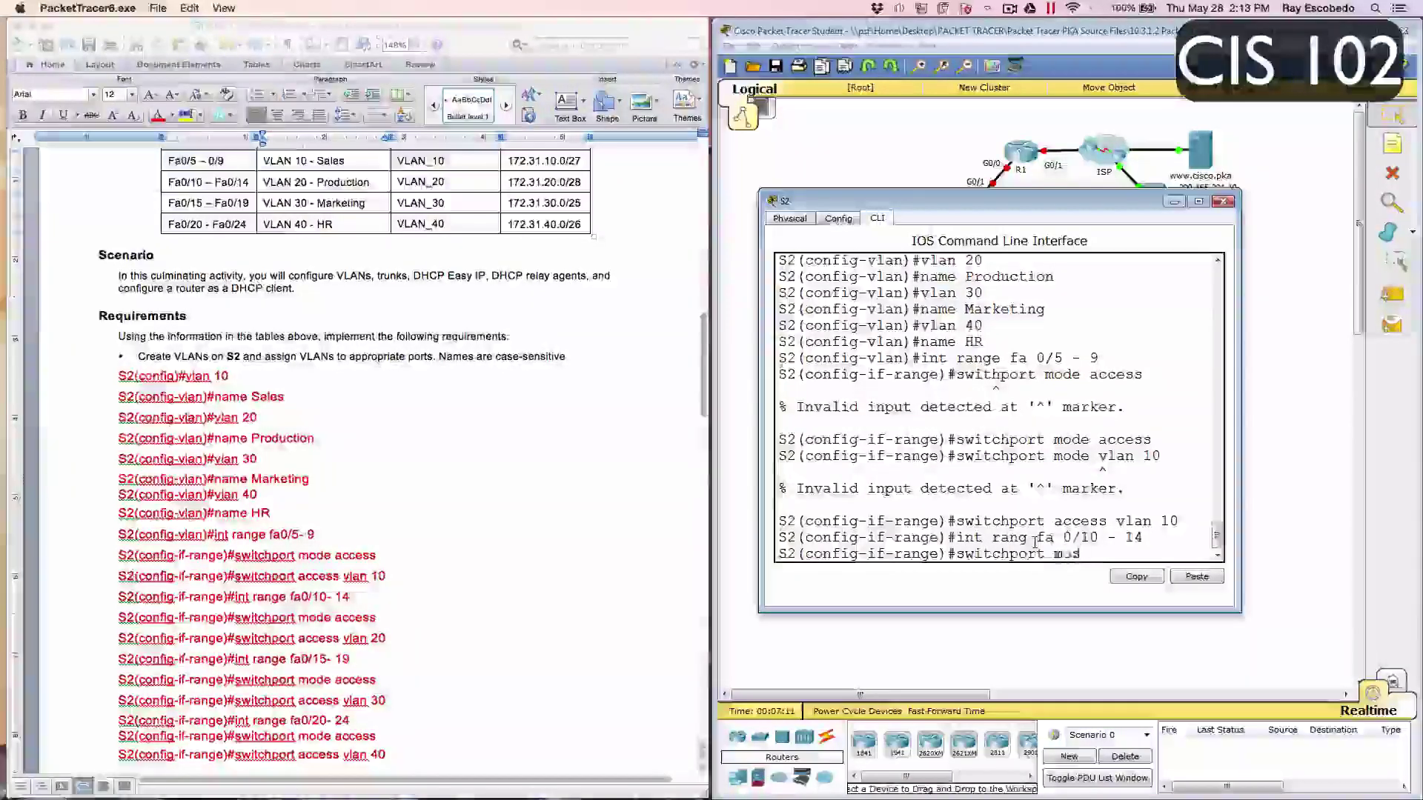
pyautogui.write('e acce')
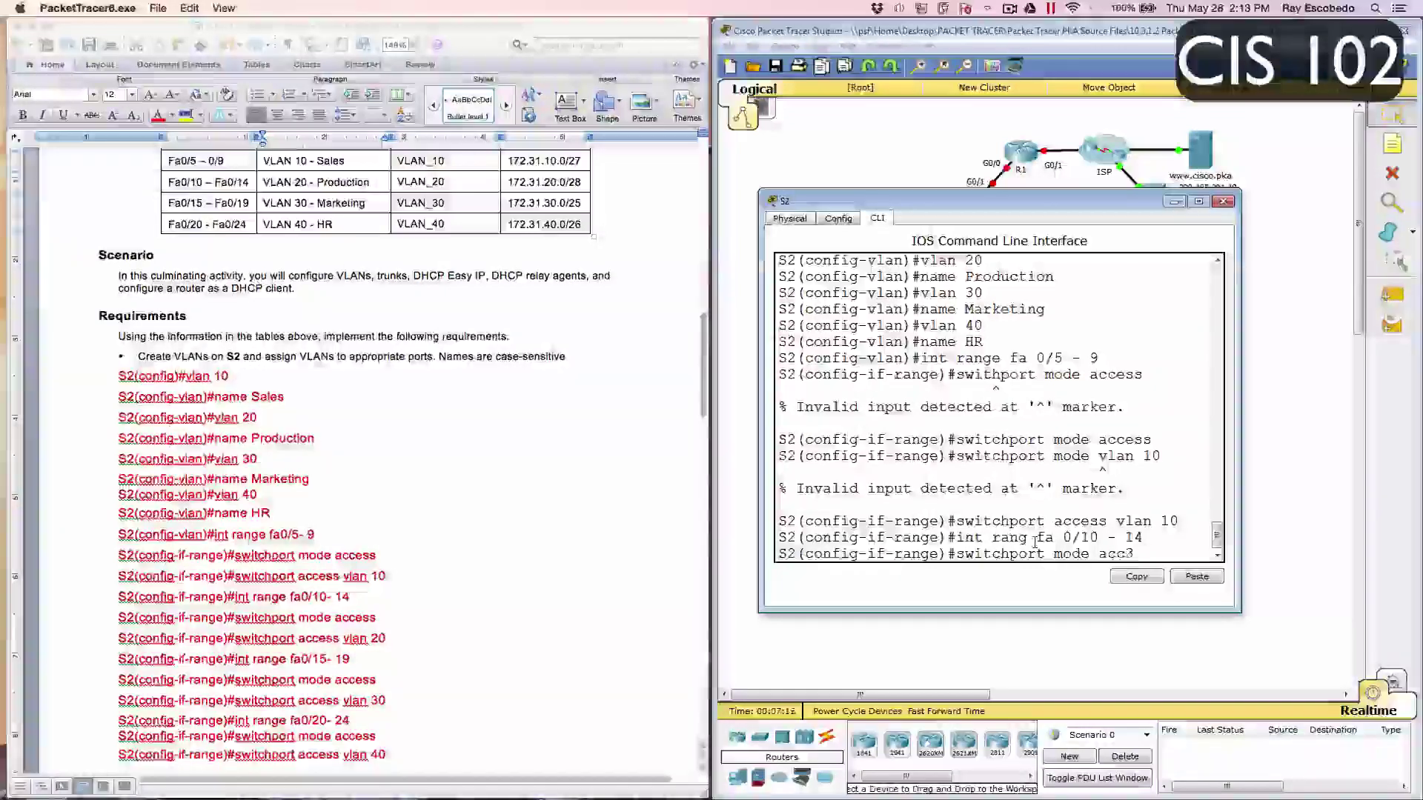
pyautogui.write('ss')
pyautogui.press('Return')
# Step: Assign ports fa 0/10 - 14 on S2 to VLAN 20 with switchport access vlan 20
pyautogui.write('swi')
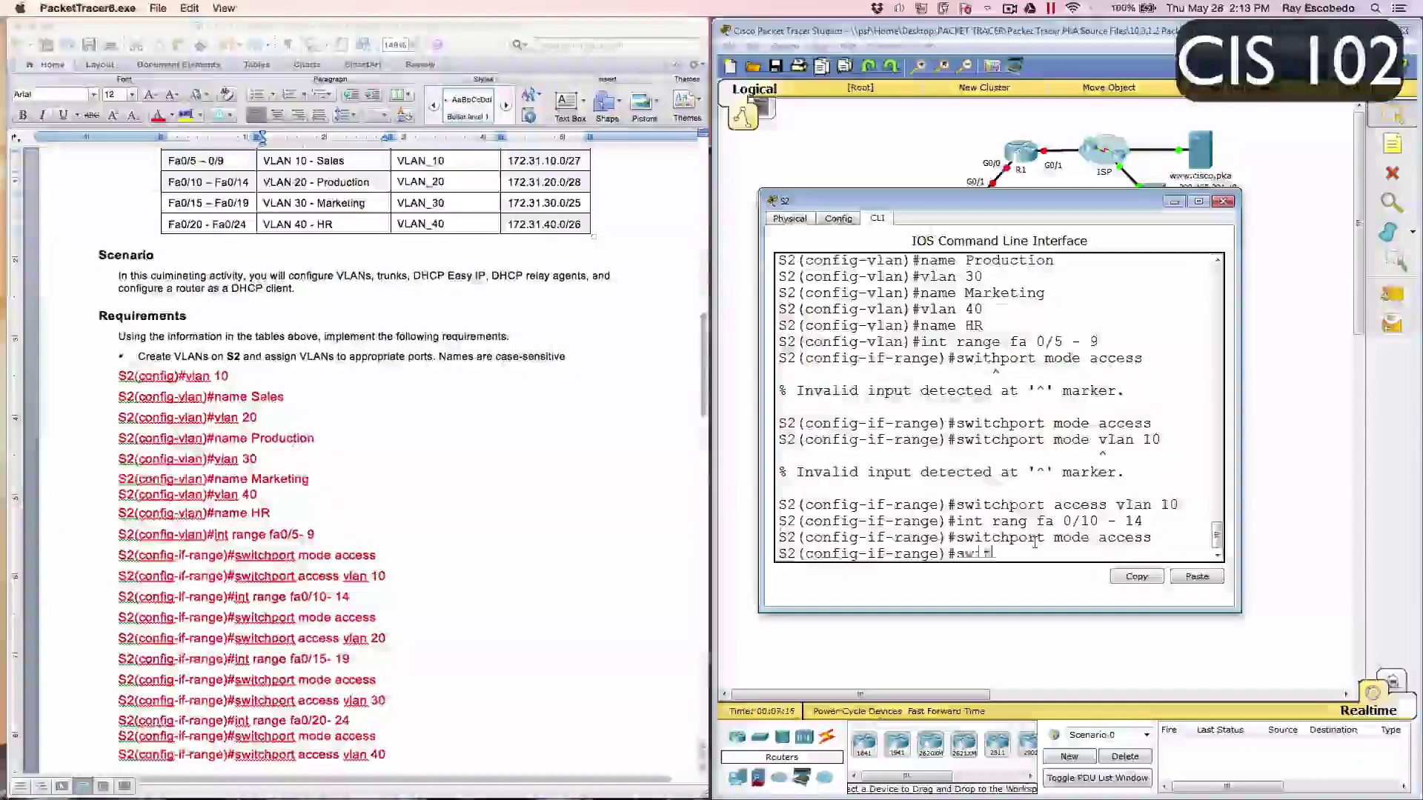
pyautogui.write('tchport a')
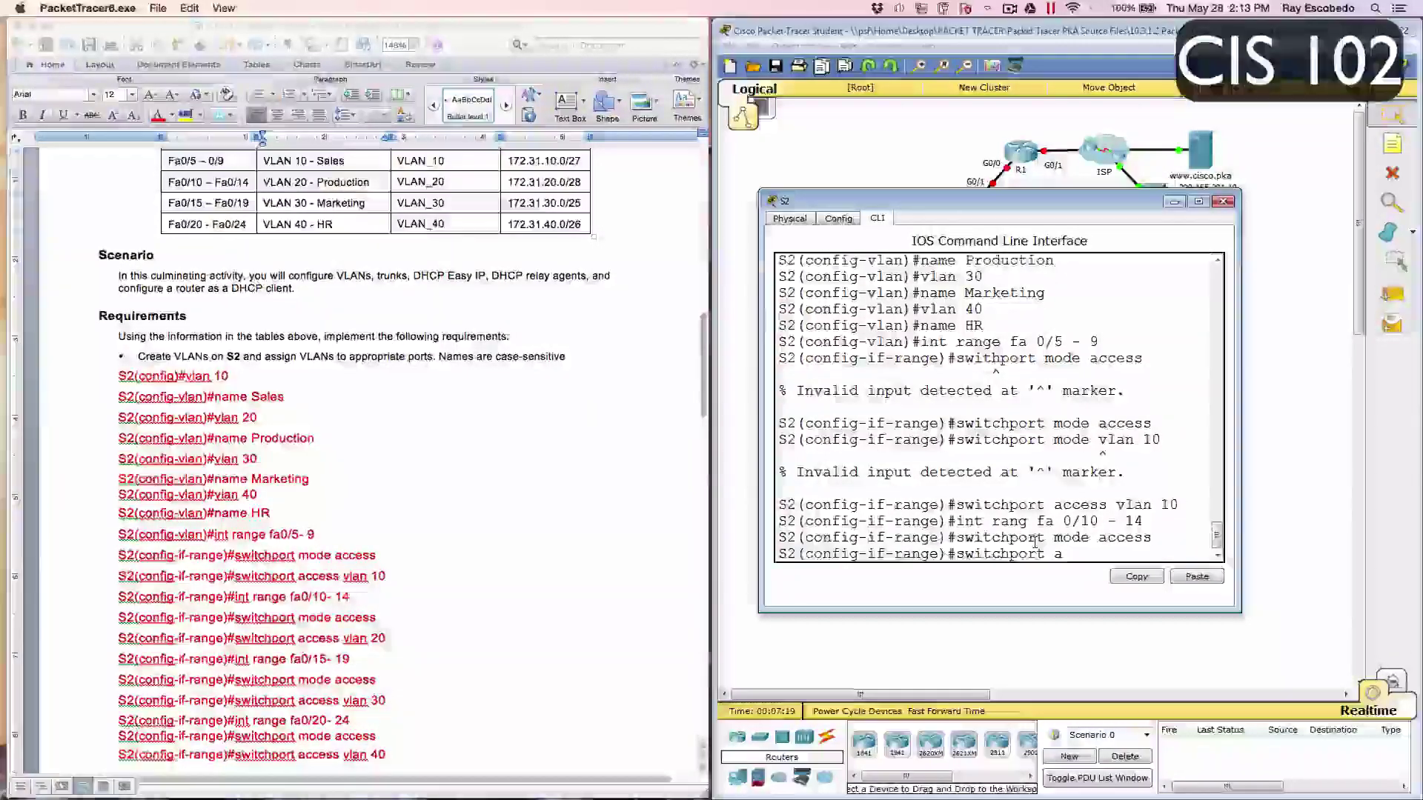
pyautogui.write('ccess vlan')
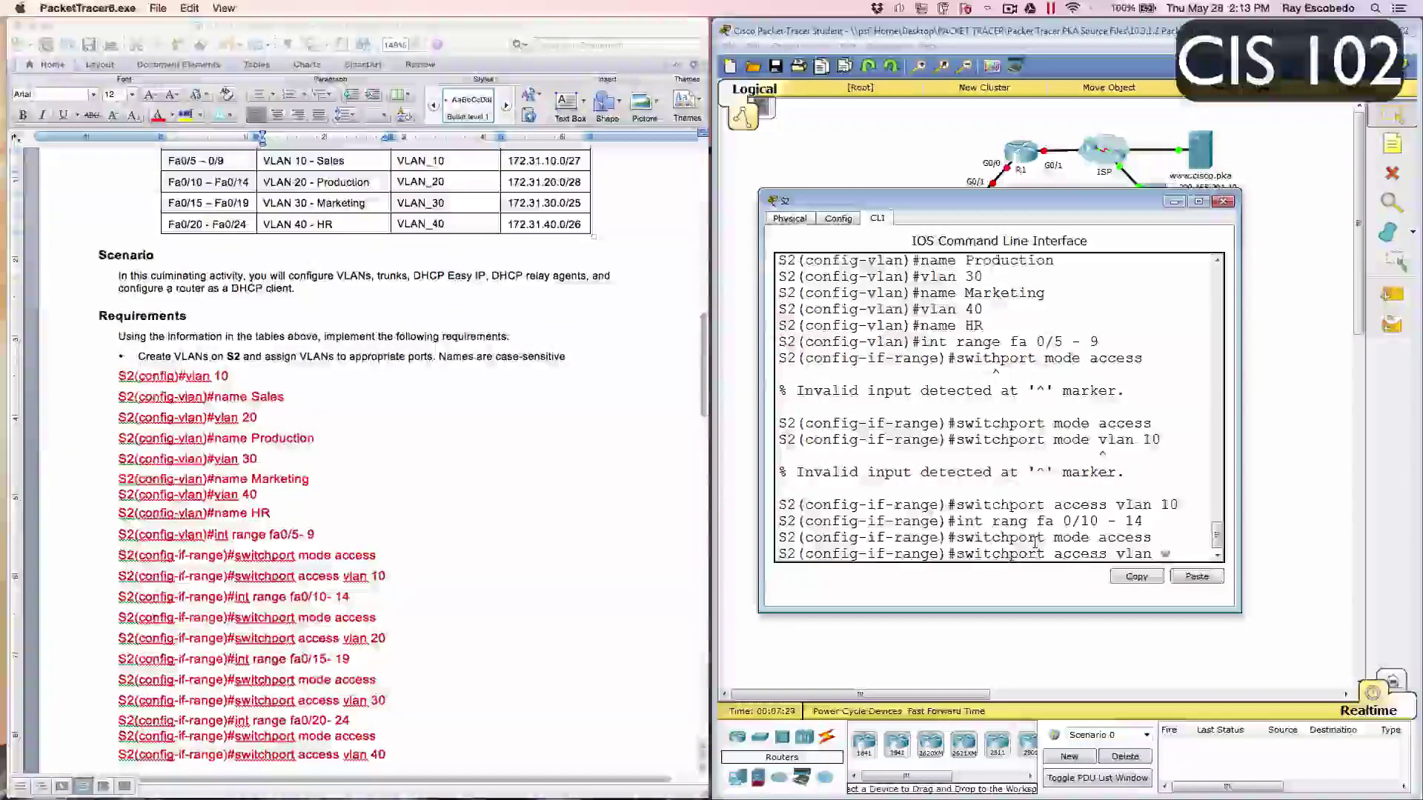
pyautogui.write(' 20')
pyautogui.press('Return')
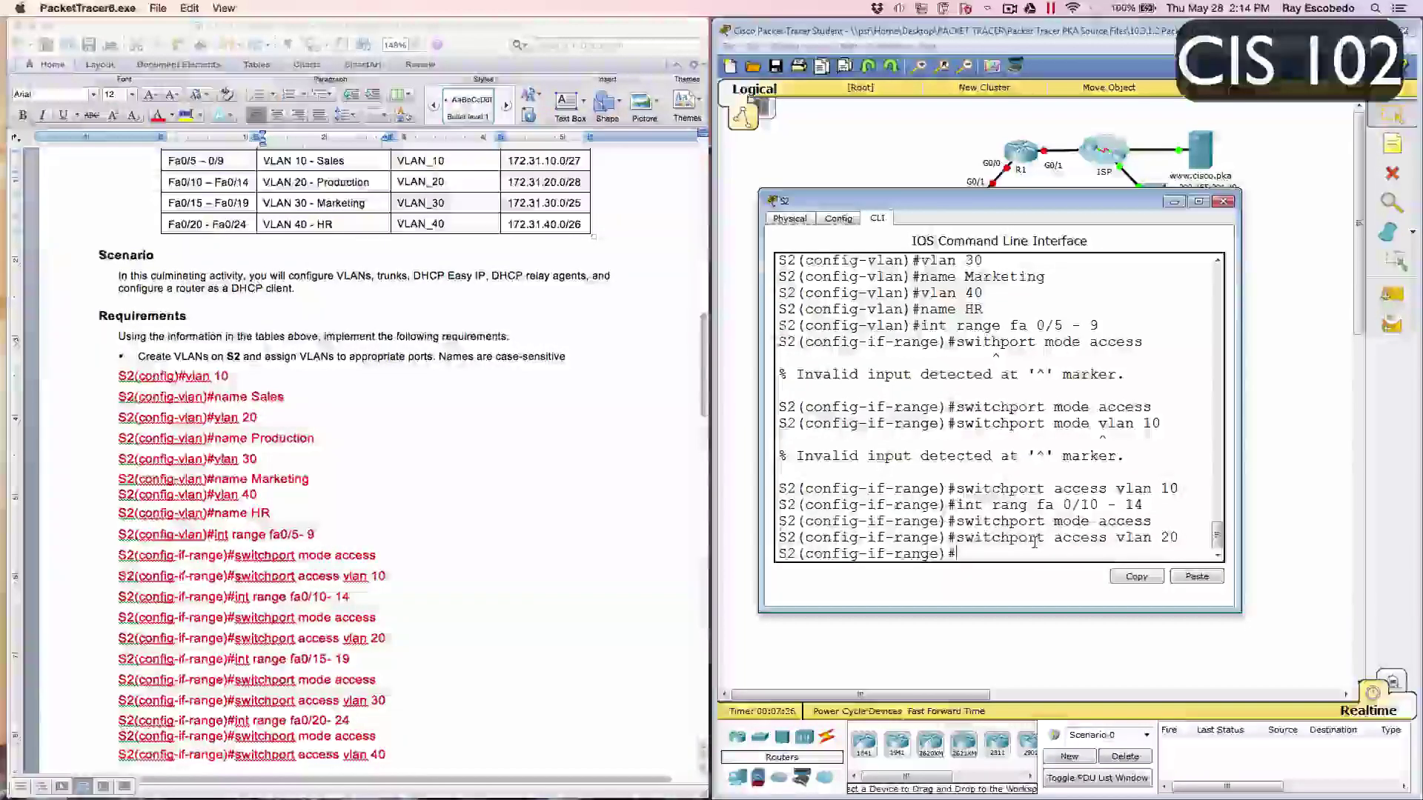
# Step: Select the interface range fa 0/15 - 19 on S2 for configuration
pyautogui.write('int rang')
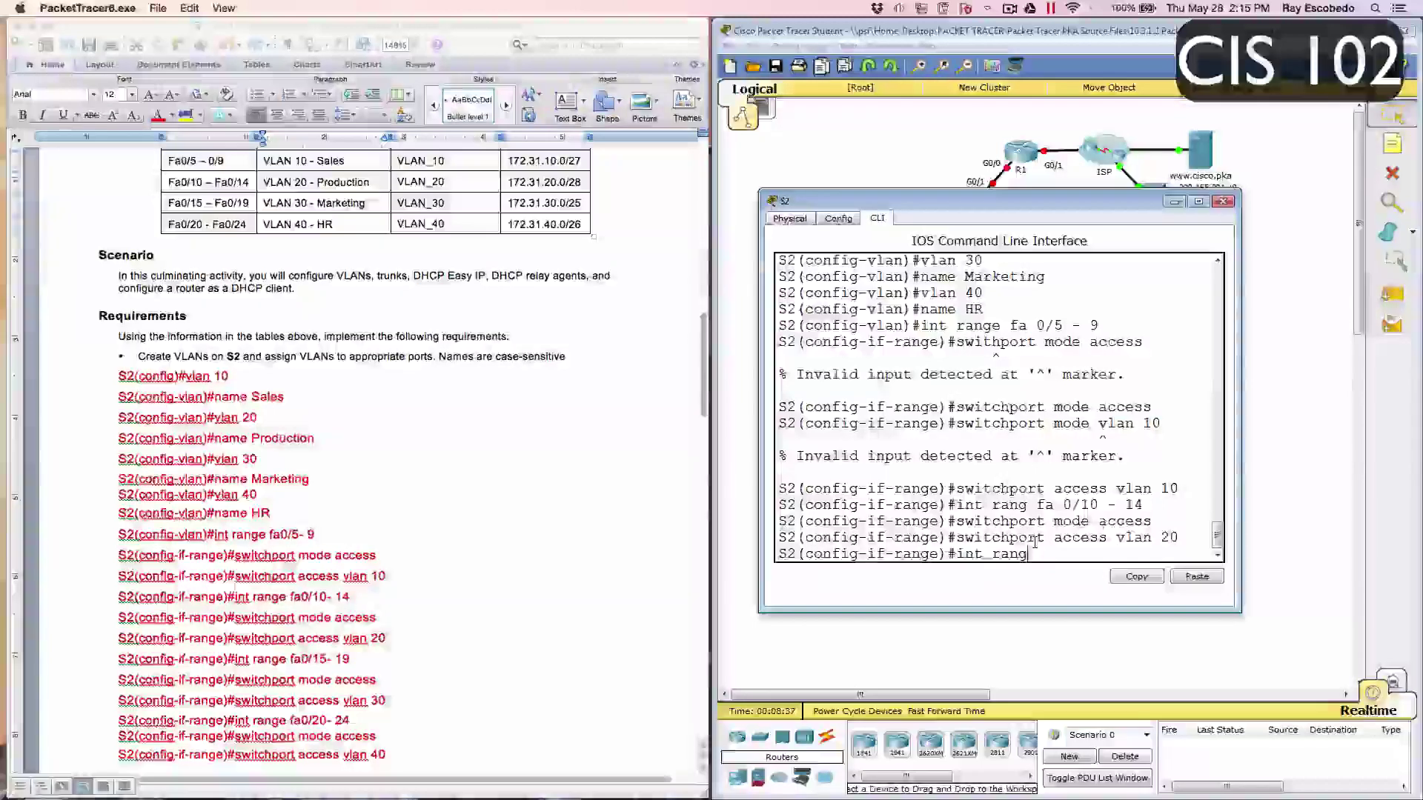
pyautogui.write('e ')
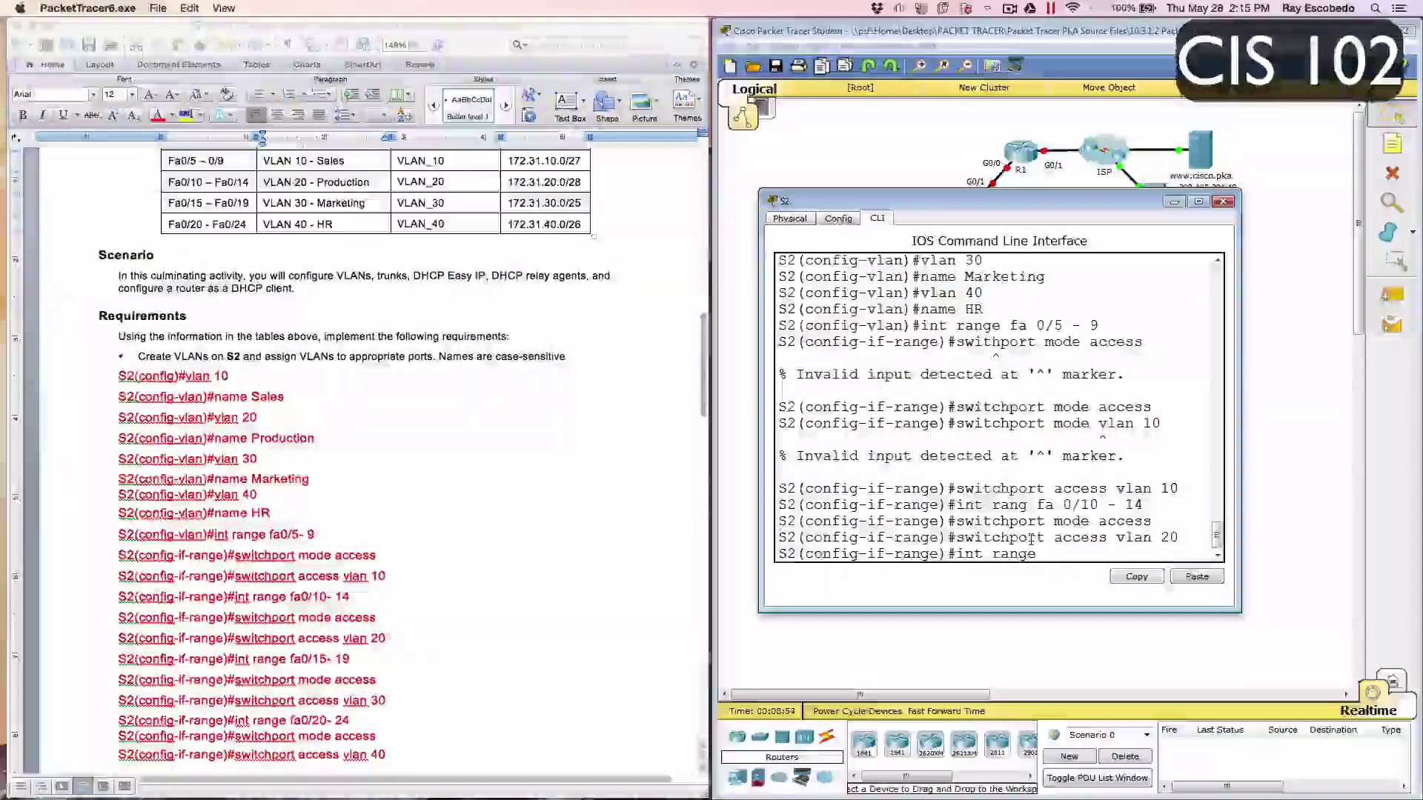
pyautogui.write(' fa 0')
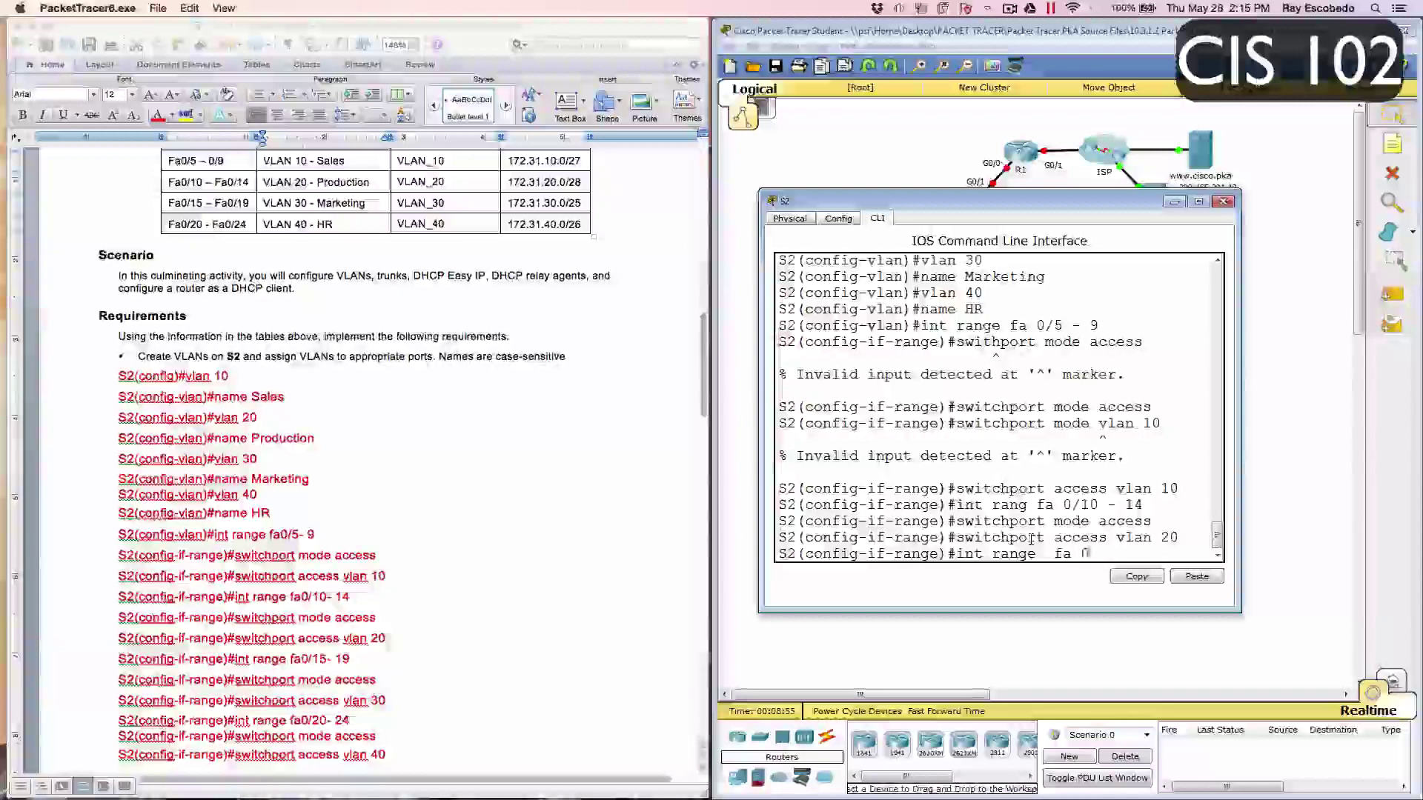
pyautogui.write('/15 ')
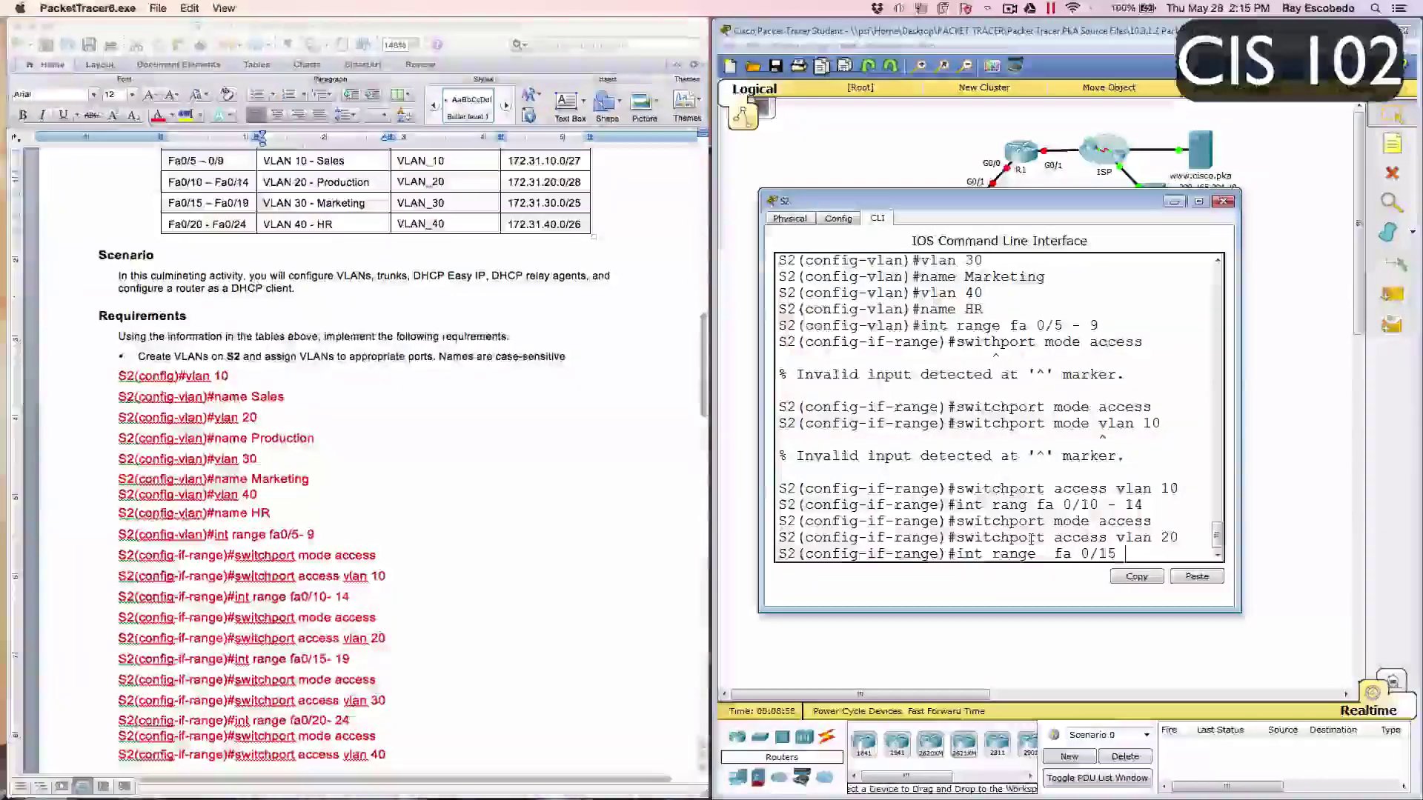
pyautogui.write('- ')
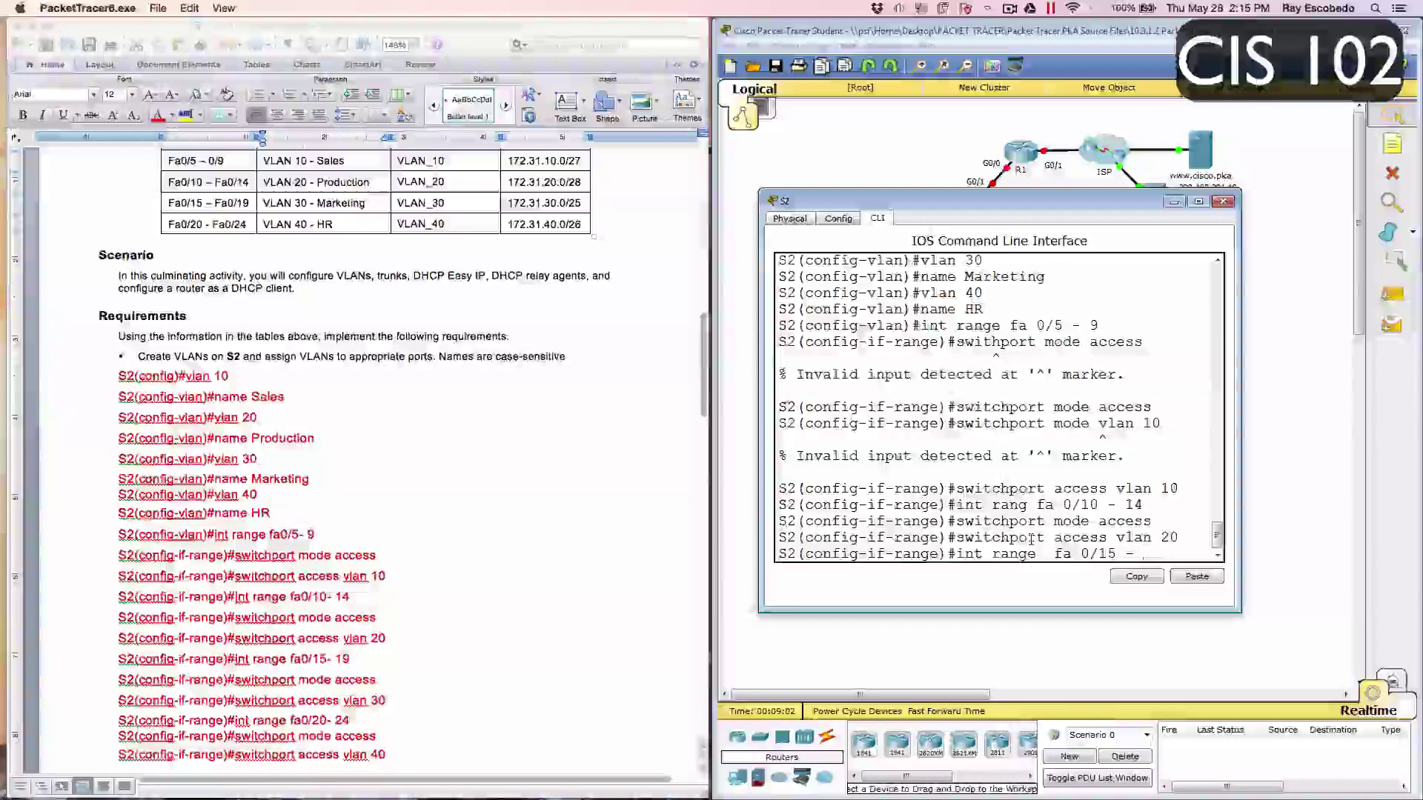
pyautogui.write('1')
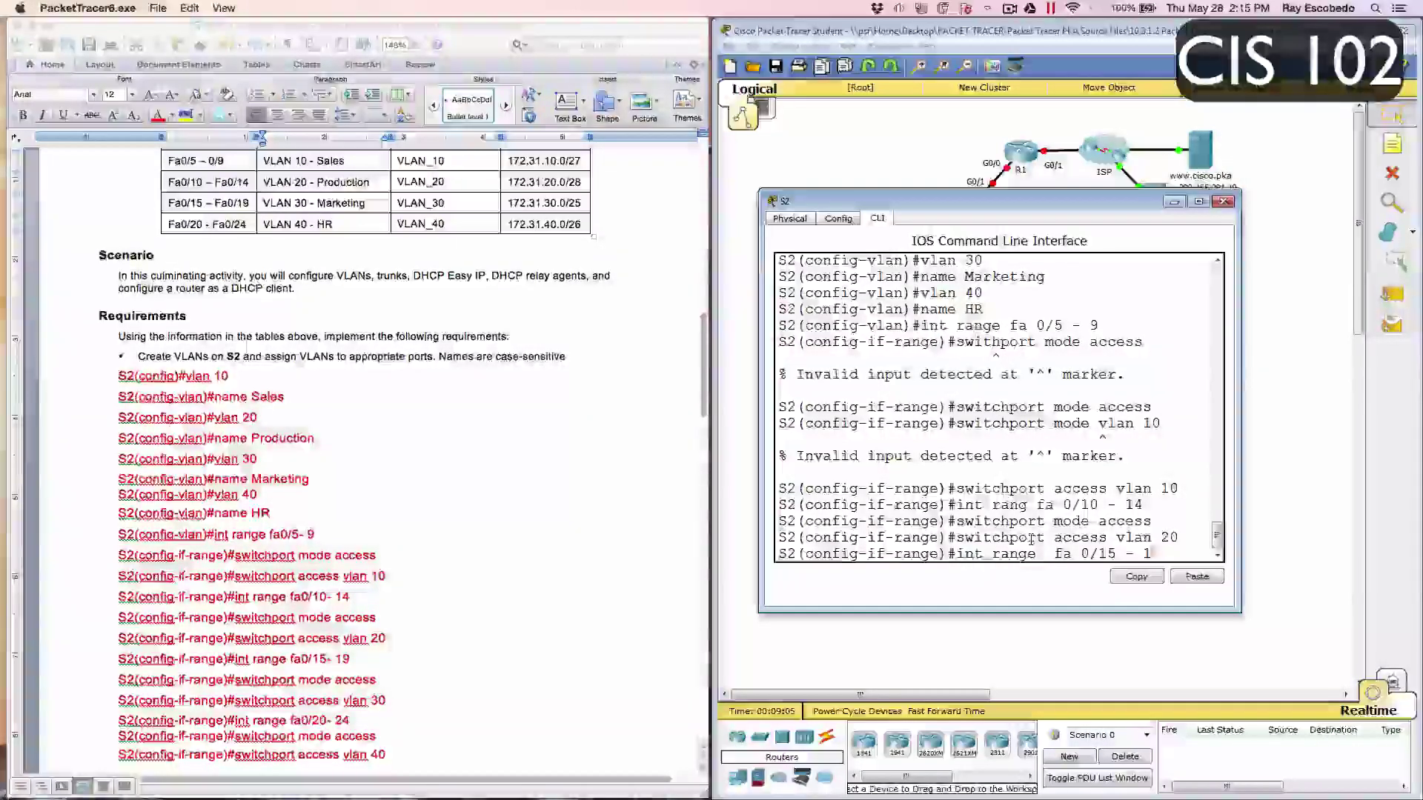
pyautogui.write('9')
pyautogui.press('Return')
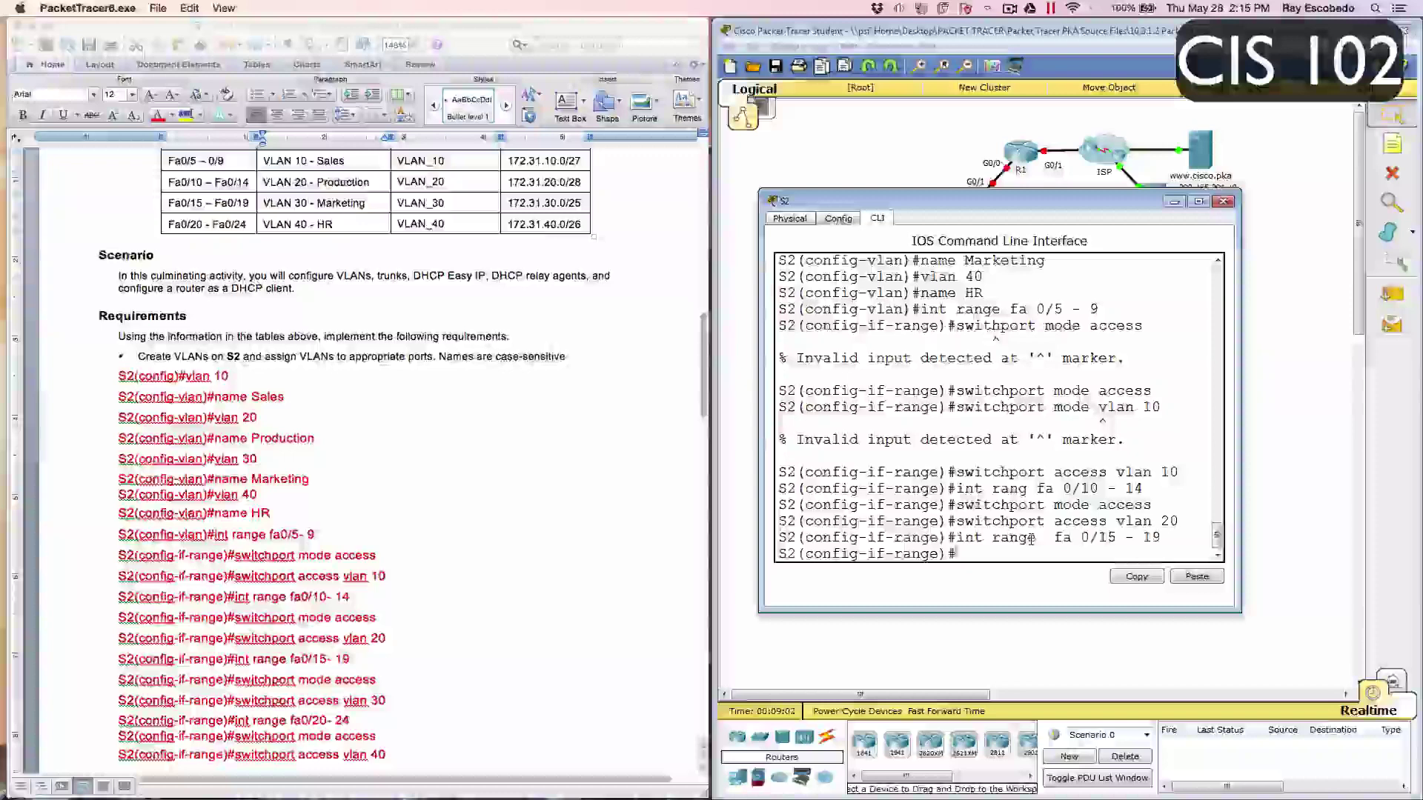
# Step: Set ports fa 0/15 - 19 to access mode and assign them to VLAN 30 with switchport access vlan 30
pyautogui.write('switchport mode access')
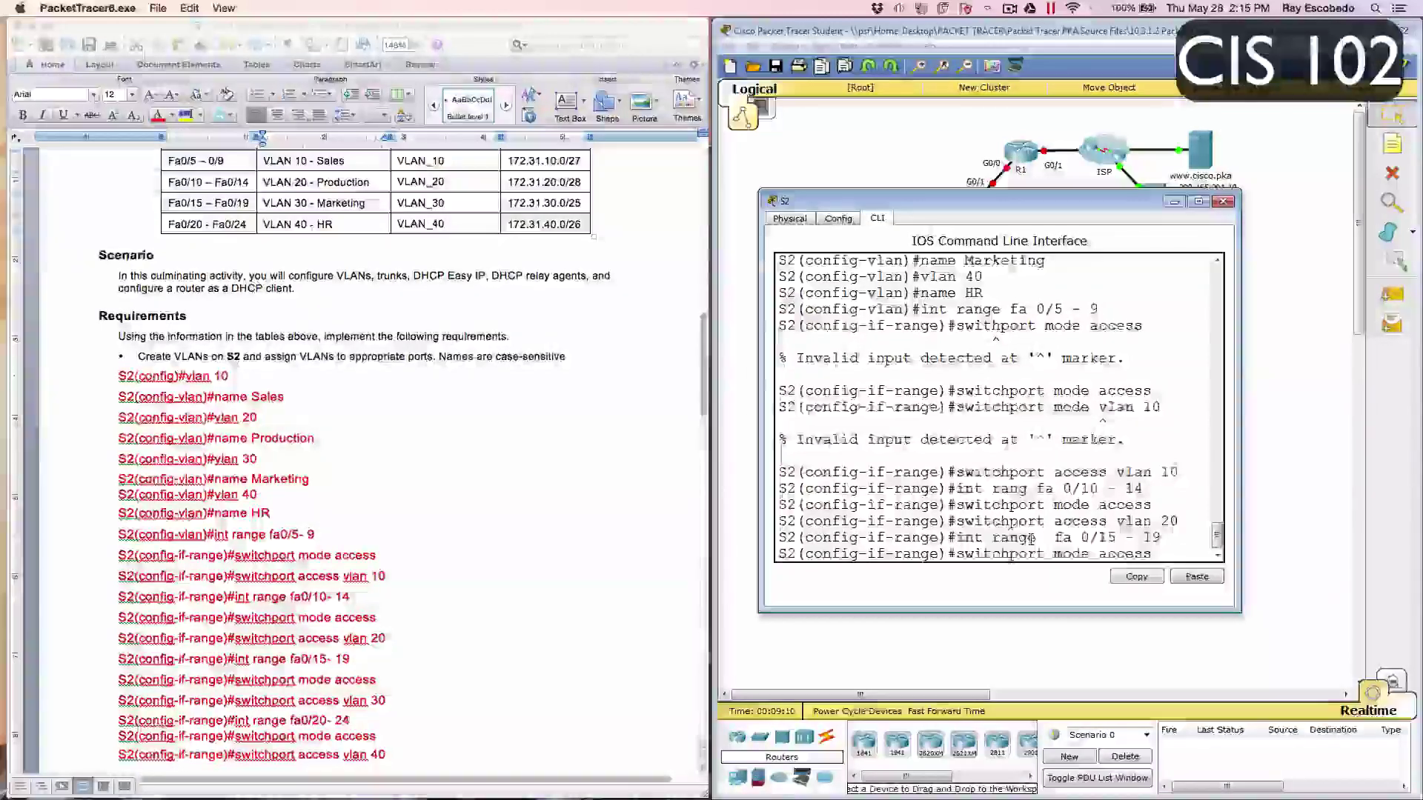
pyautogui.press('Return')
pyautogui.write('switchport mode access')
pyautogui.press('Up')
pyautogui.press('Up')
pyautogui.press('Up')
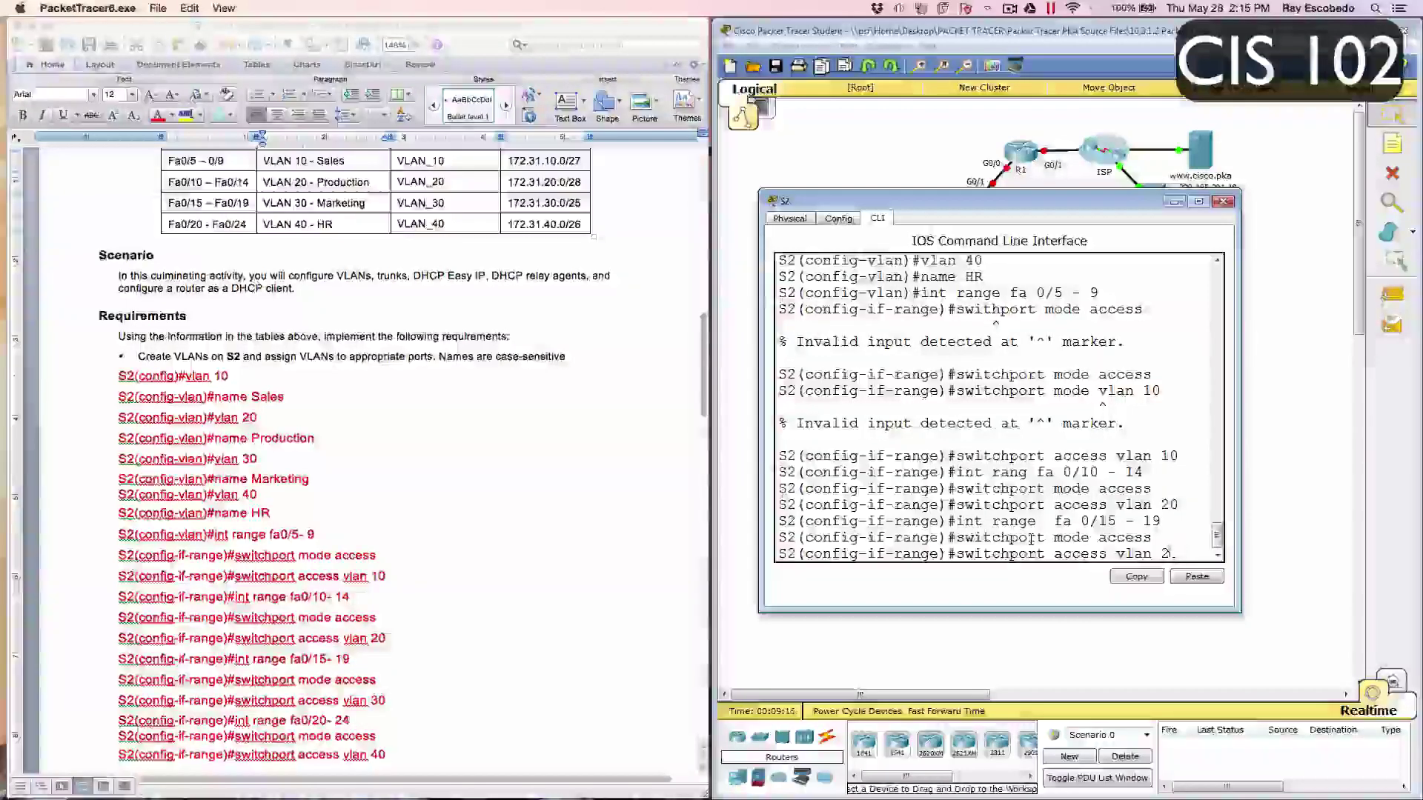
pyautogui.press('BackSpace')
pyautogui.write('30')
pyautogui.press('Return')
# Step: Recall the earlier interface range command and change it to select ports fa 0/20 - 24 on S2
pyautogui.write('s')
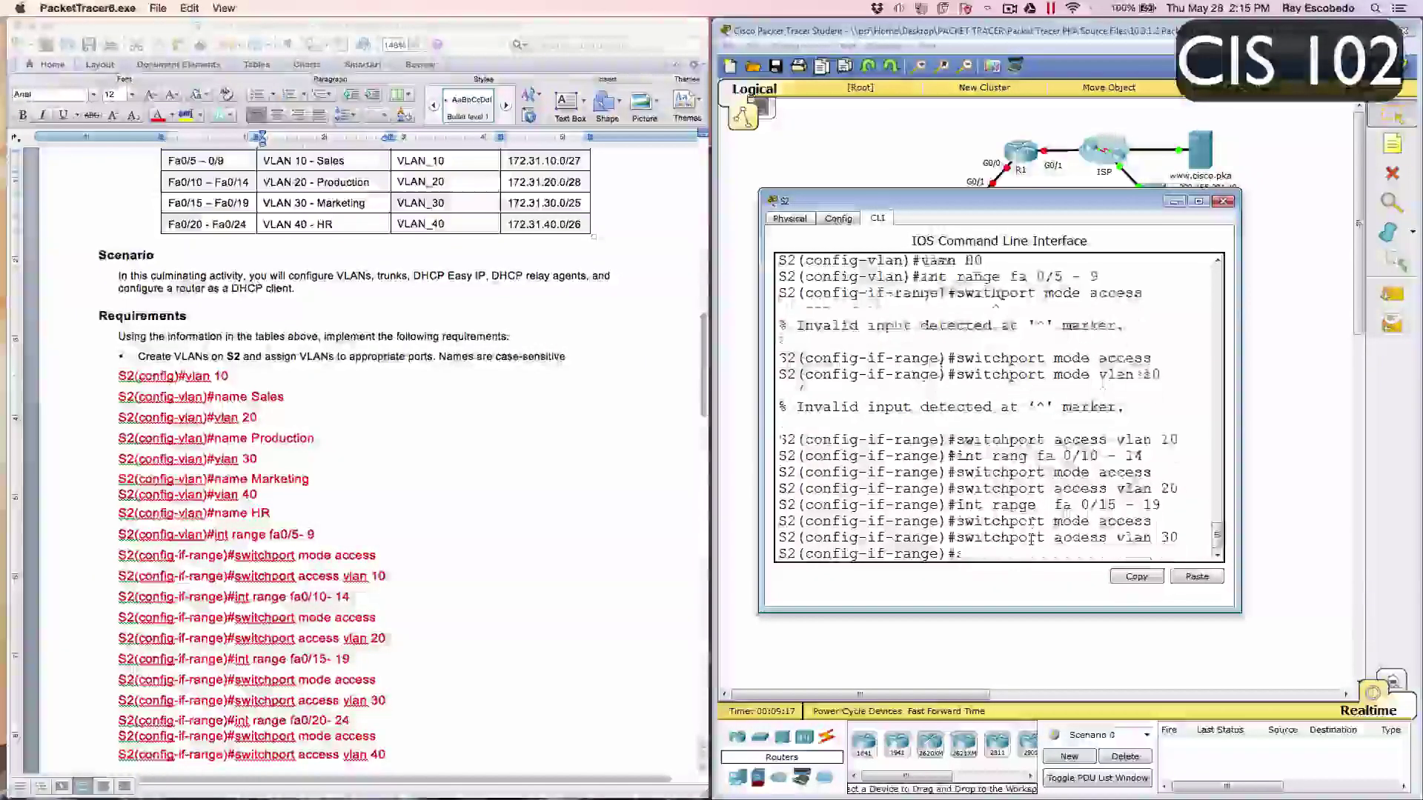
pyautogui.press('Up')
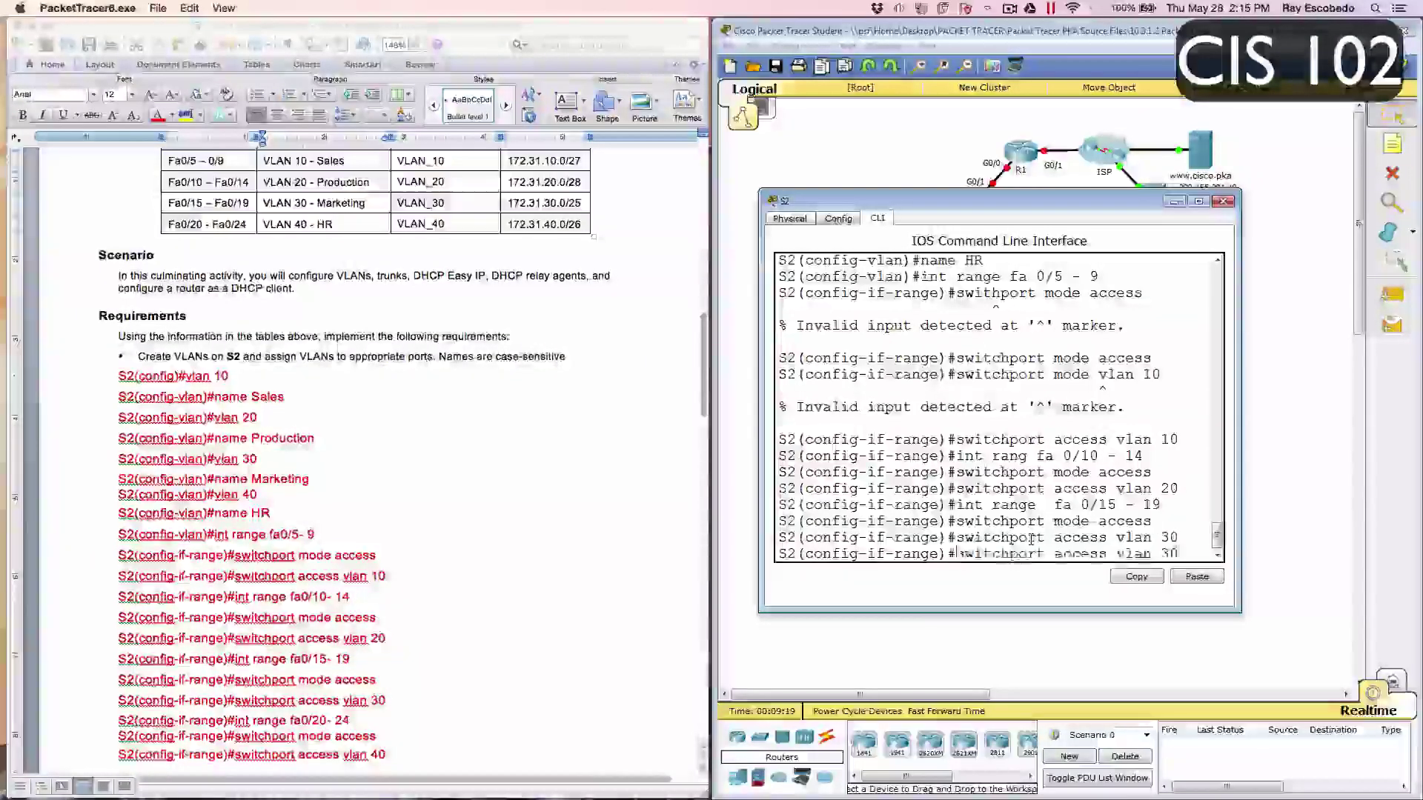
pyautogui.press('Up')
pyautogui.press('Up')
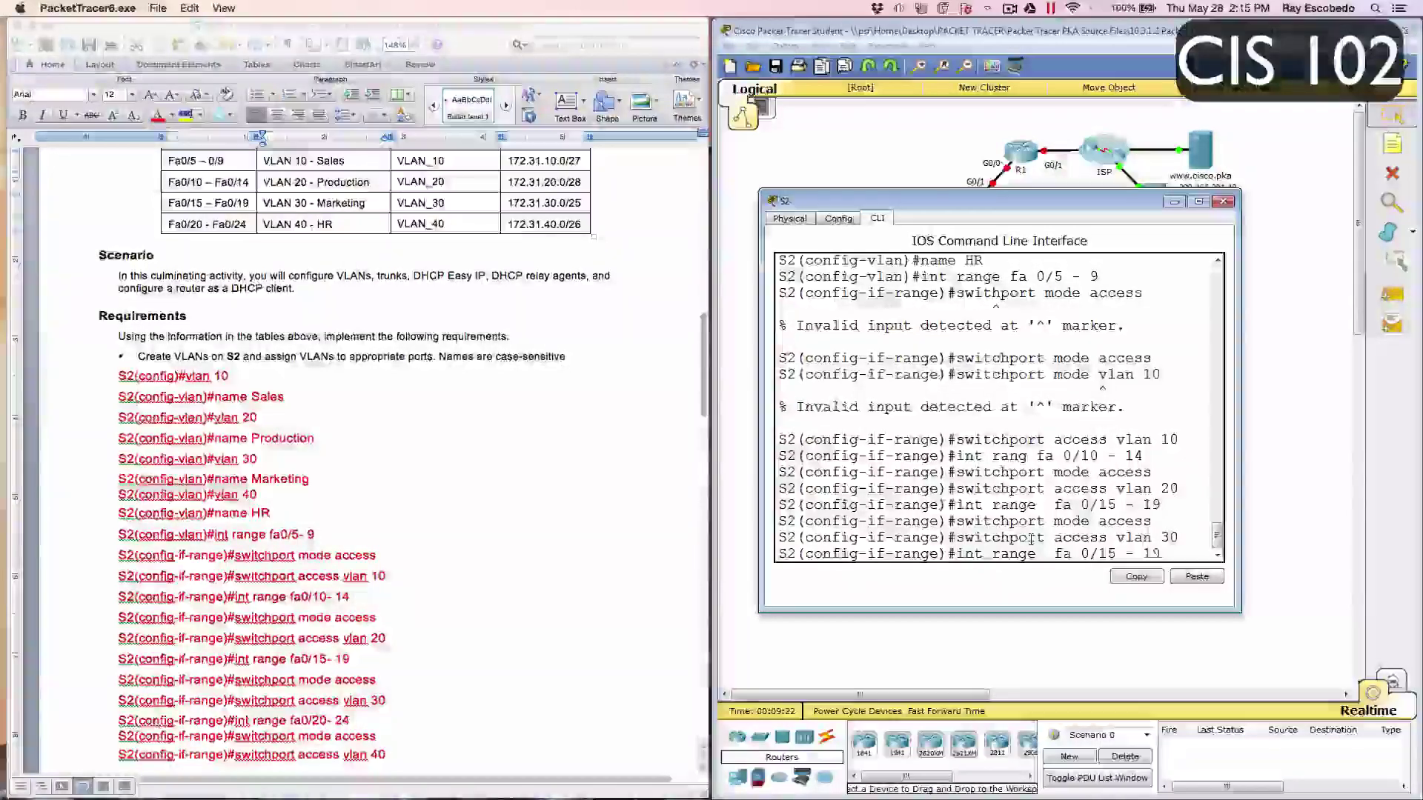
pyautogui.press('BackSpace')
pyautogui.press('BackSpace')
pyautogui.press('BackSpace')
pyautogui.press('BackSpace')
pyautogui.press('BackSpace')
pyautogui.press('BackSpace')
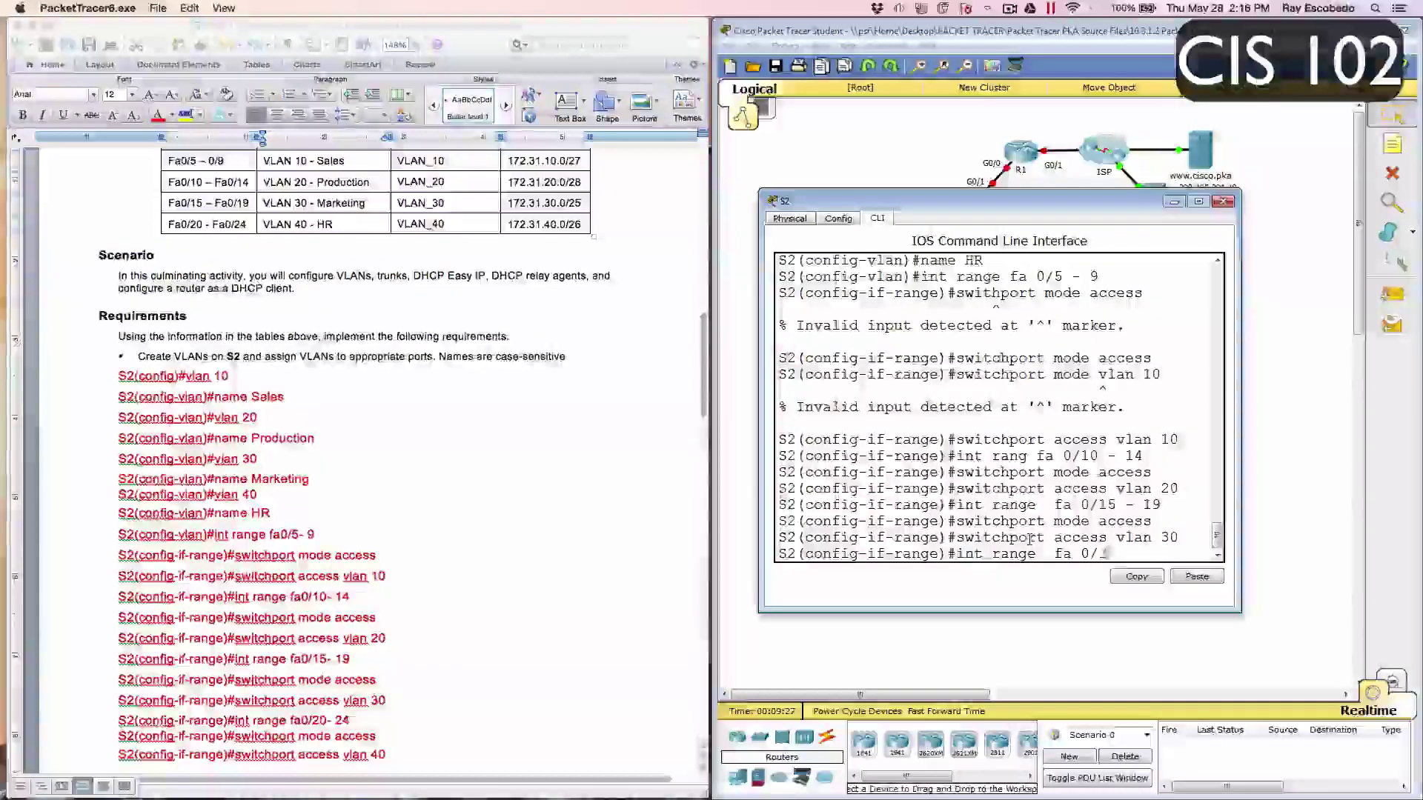
pyautogui.press('BackSpace')
pyautogui.write('20')
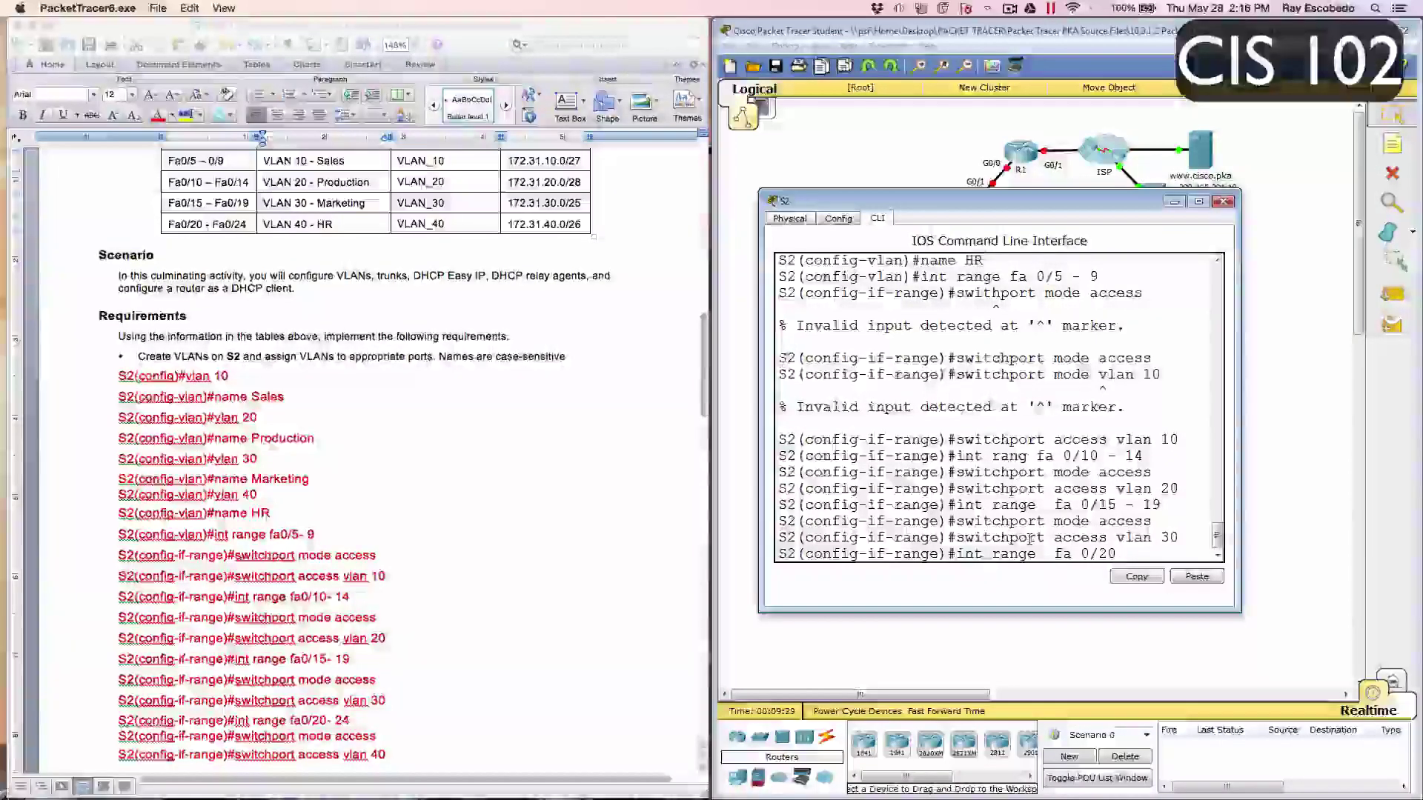
pyautogui.write(' - ')
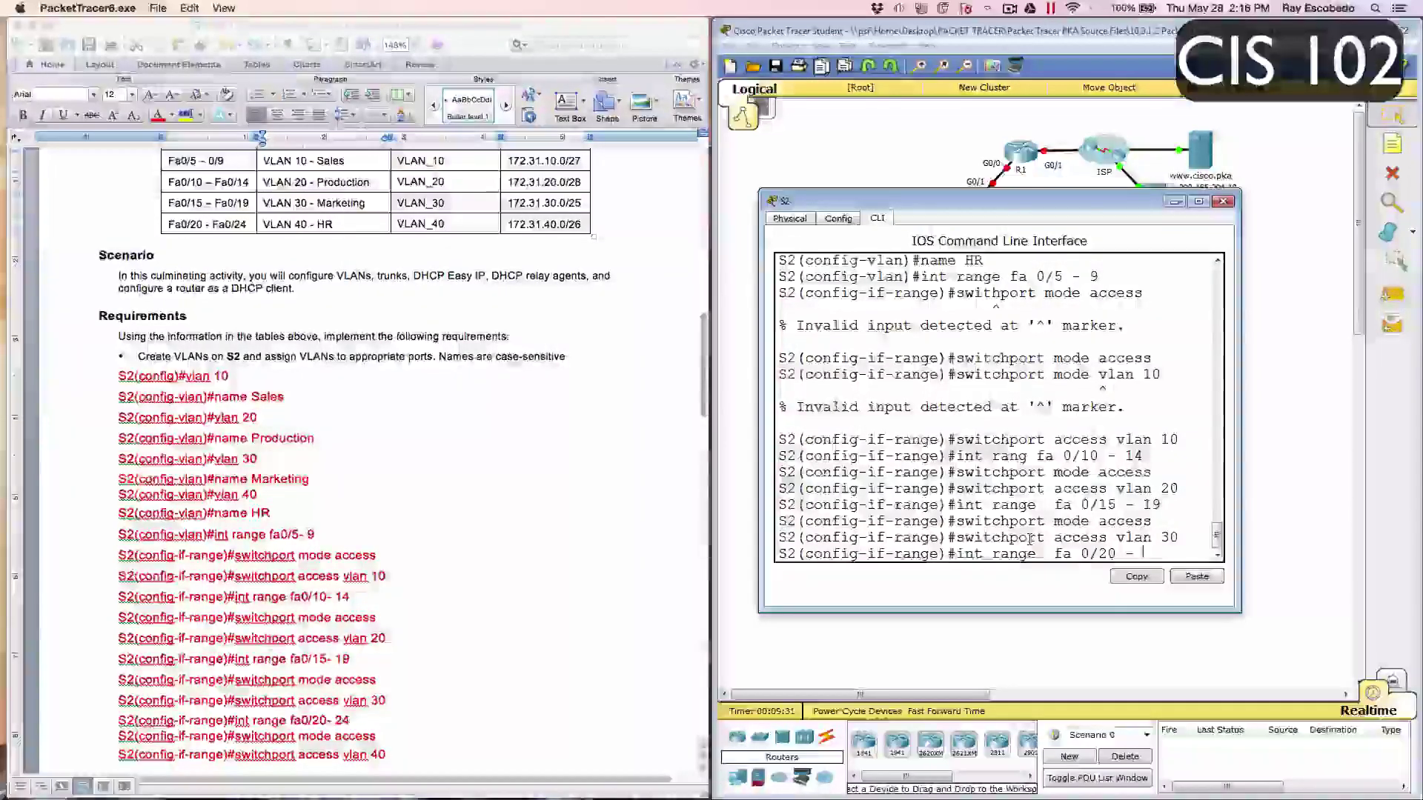
pyautogui.write('24')
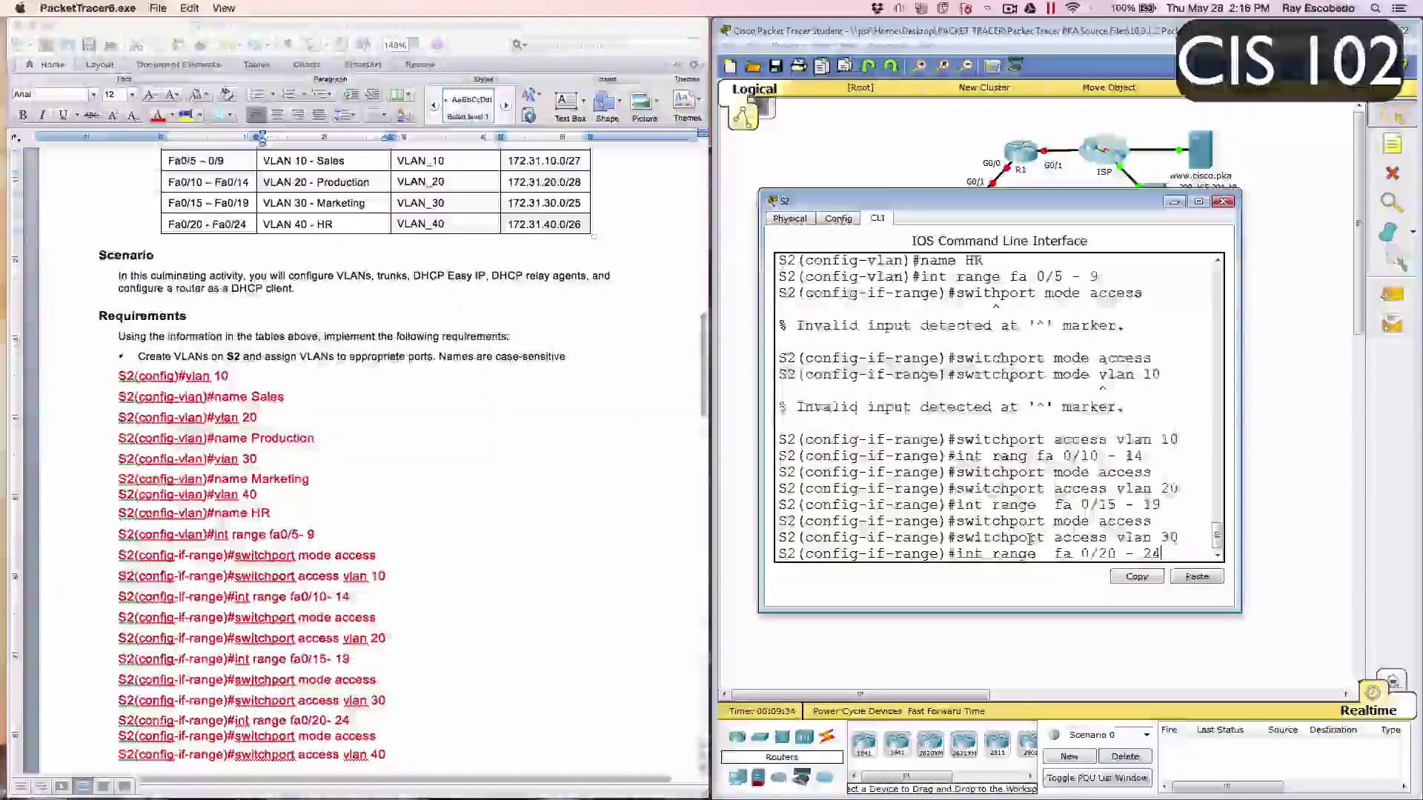
pyautogui.press('Return')
# Step: Set ports fa 0/20 - 24 to access mode and assign them to VLAN 40 with switchport access vlan 40
pyautogui.write('switchport mode access')
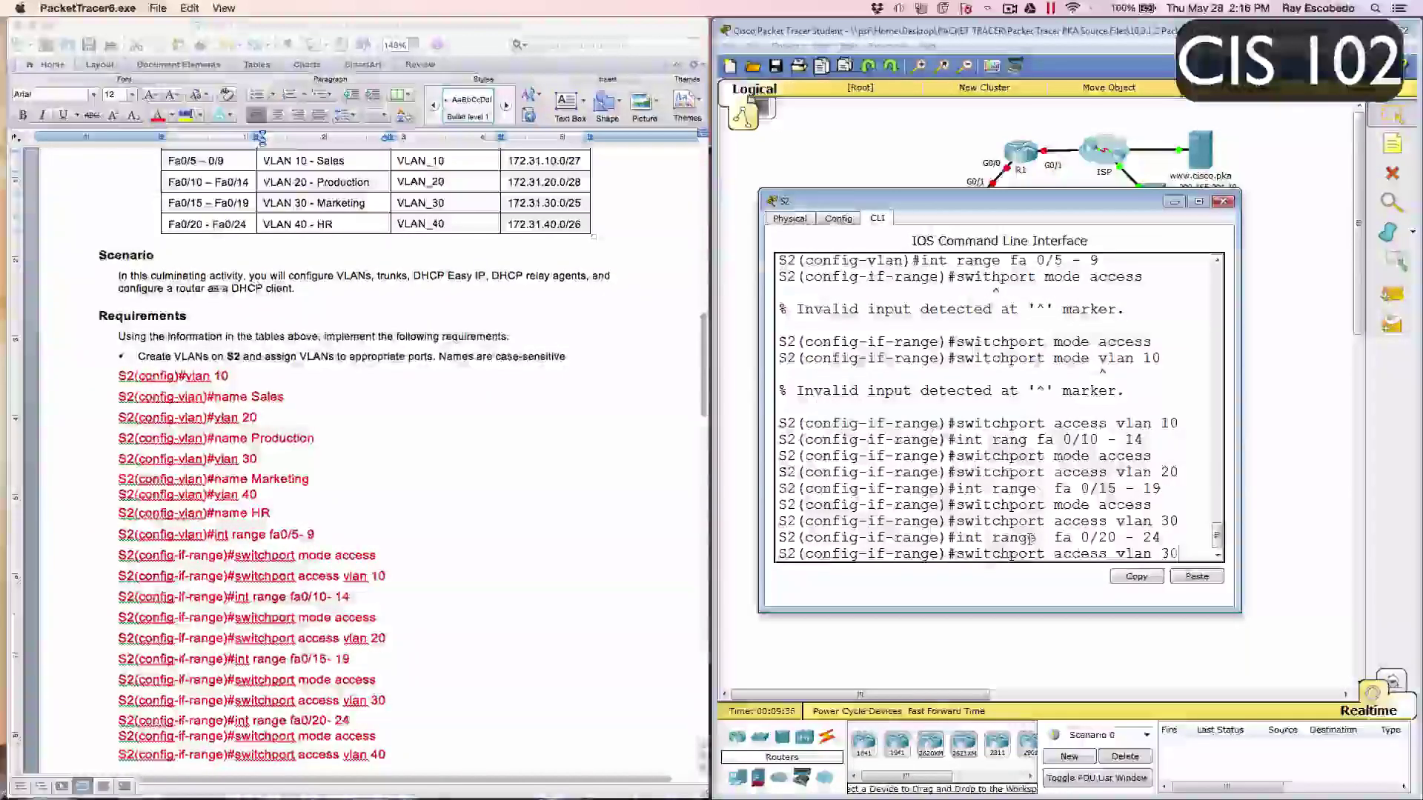
pyautogui.press('Return')
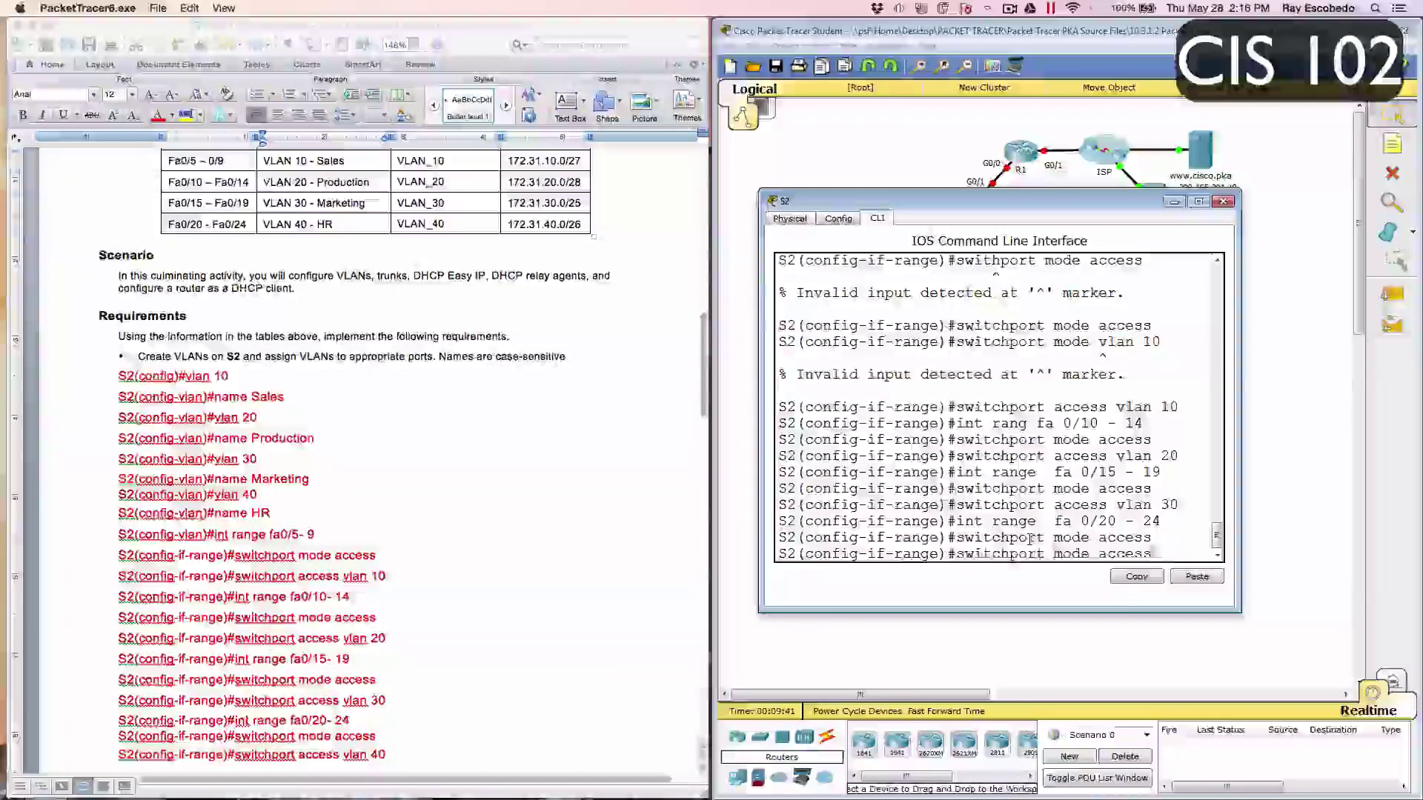
pyautogui.press('Up')
pyautogui.press('Up')
pyautogui.press('BackSpace')
pyautogui.press('BackSpace')
pyautogui.write('2')
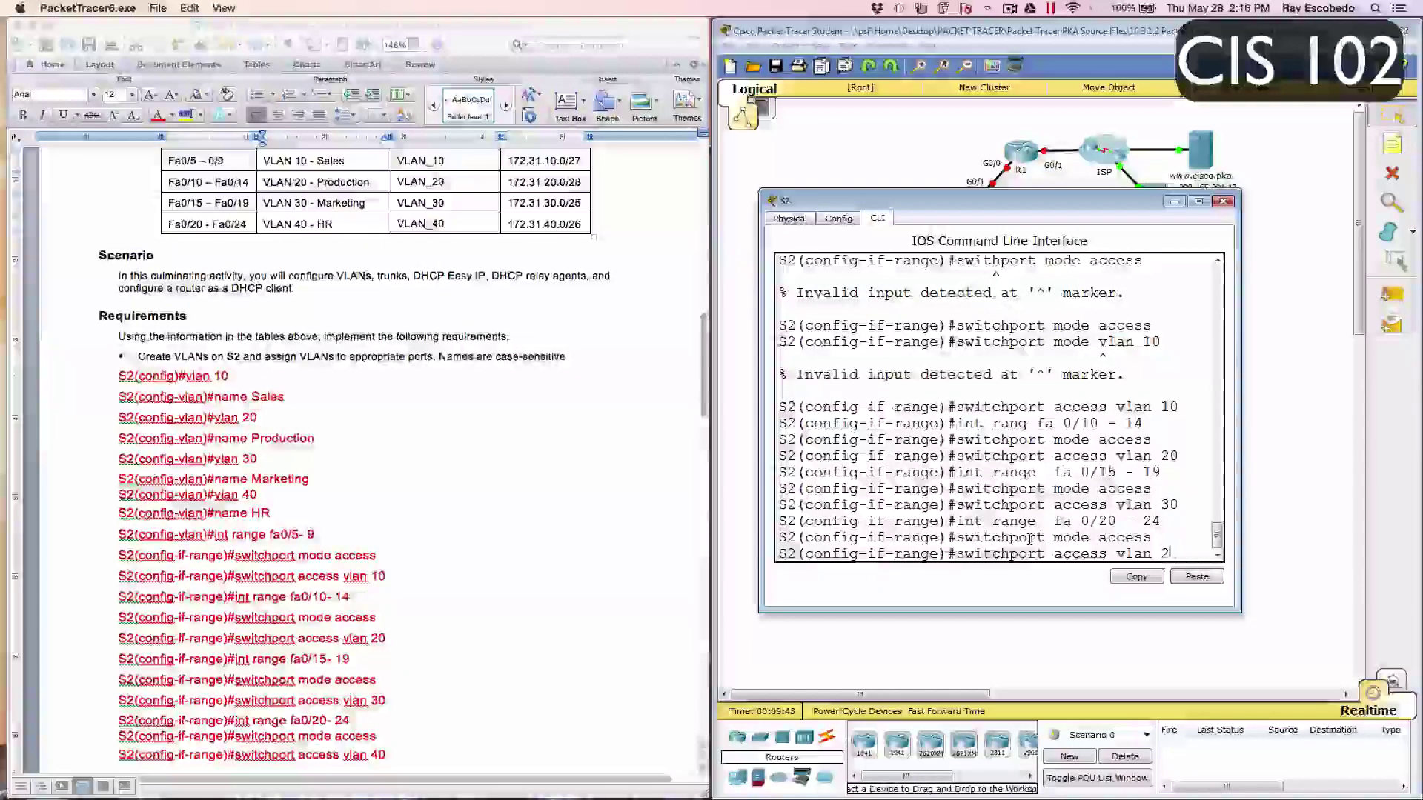
pyautogui.press('BackSpace')
pyautogui.write('40')
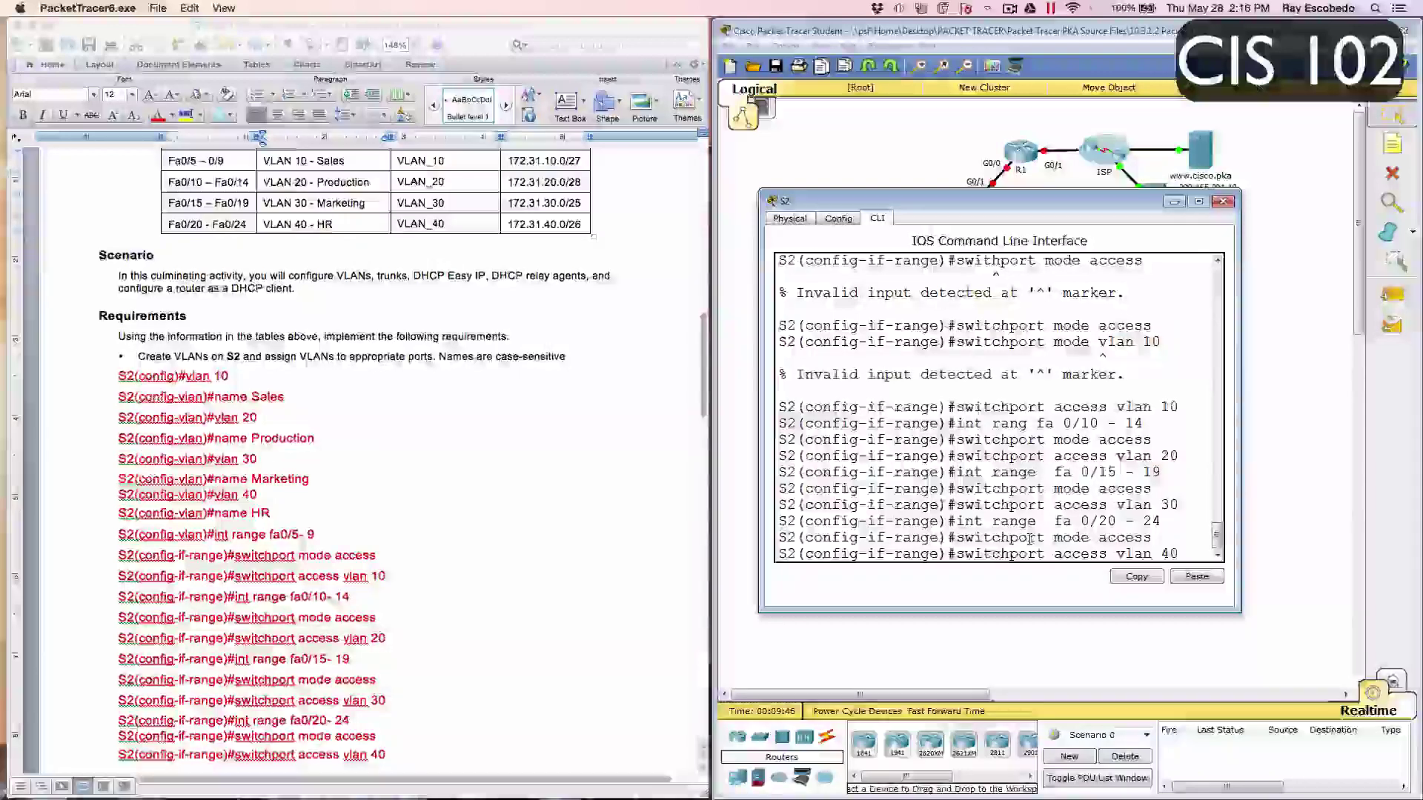
pyautogui.press('Return')
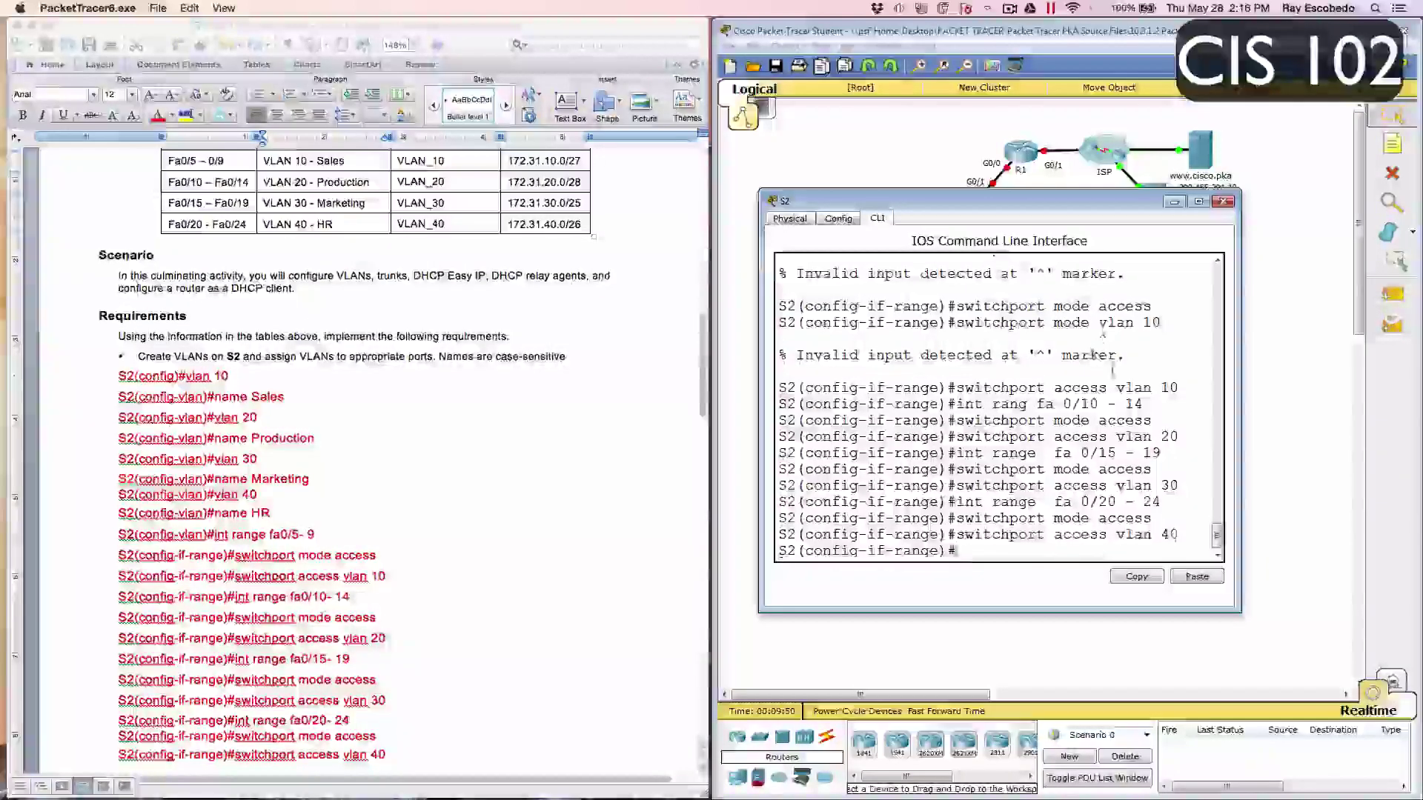
# Step: Review the S2 VLAN commands in the instruction document and read on to the S2 trunking commands
pyautogui.scroll(-3, 447, 509)
pyautogui.scroll(-1, 448, 509)
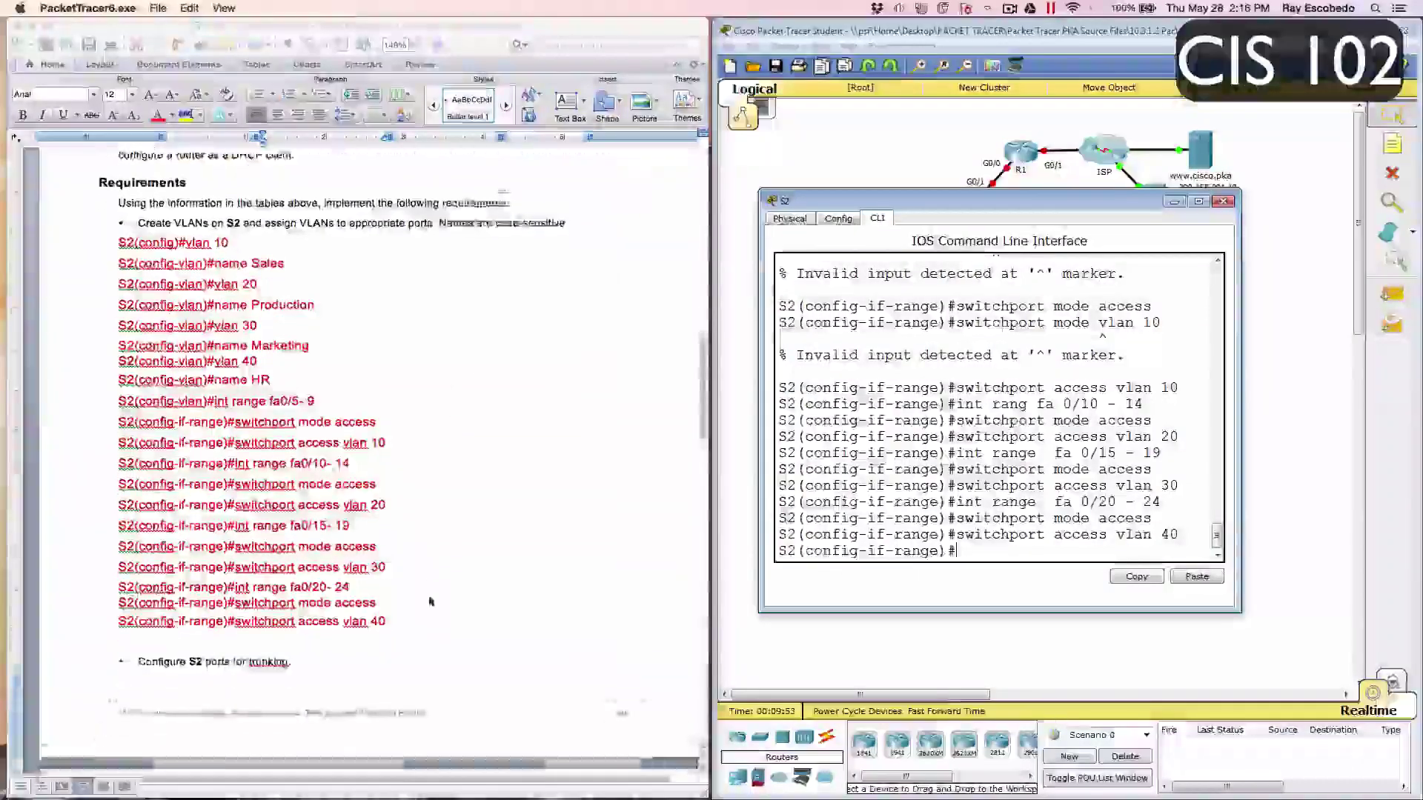
pyautogui.click(467, 608)
pyautogui.moveTo(471, 608); pyautogui.dragTo(118, 229)
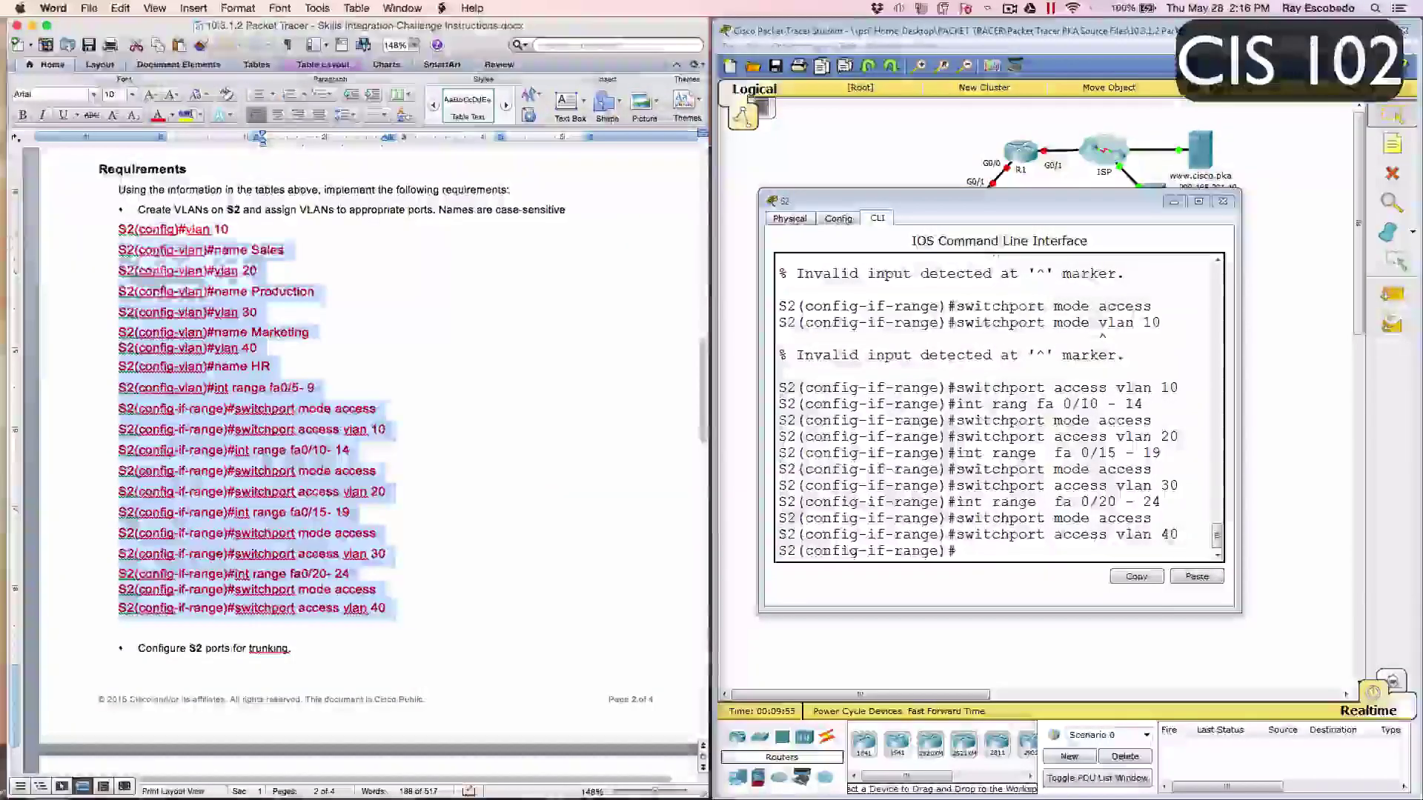
pyautogui.click(580, 442)
pyautogui.scroll(-2, 580, 441)
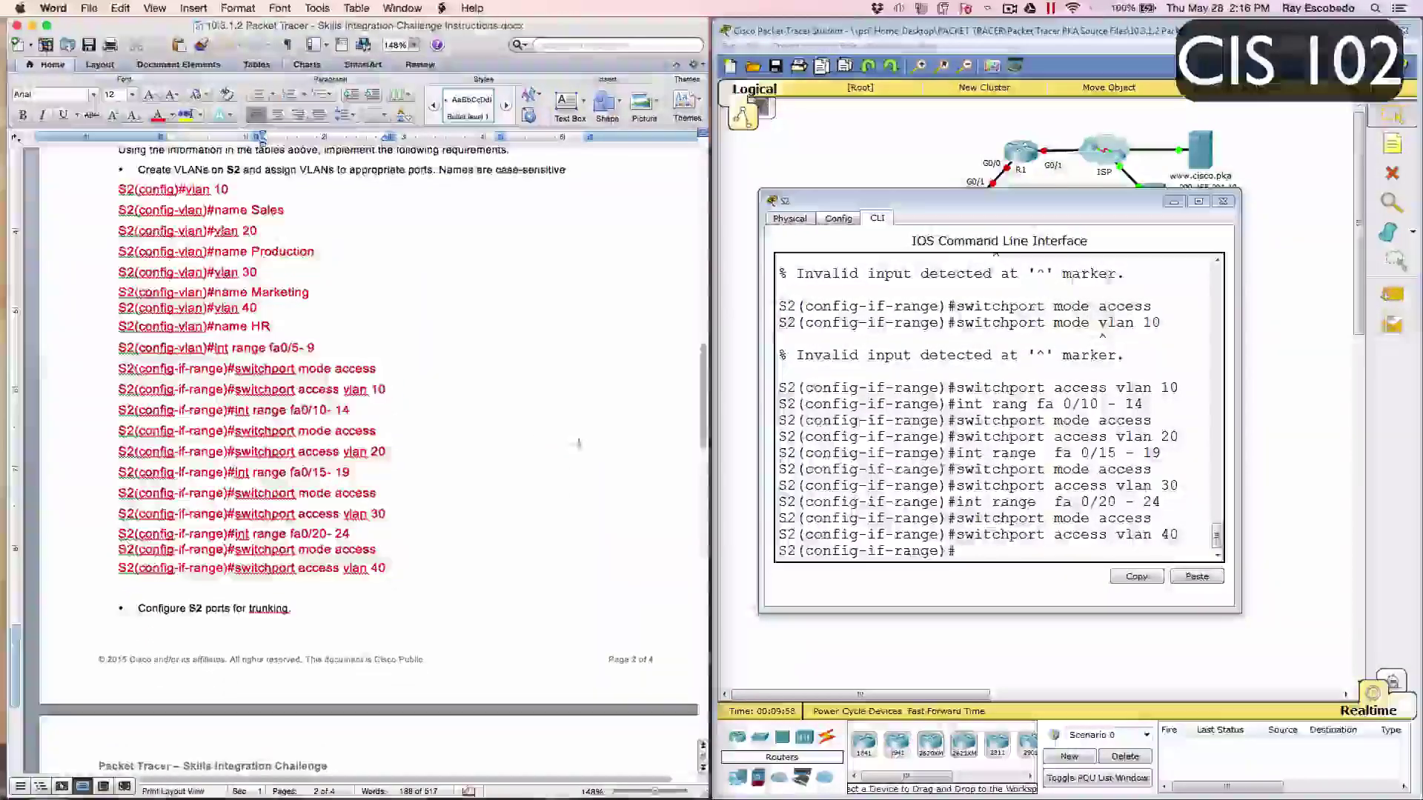
pyautogui.scroll(-7, 523, 492)
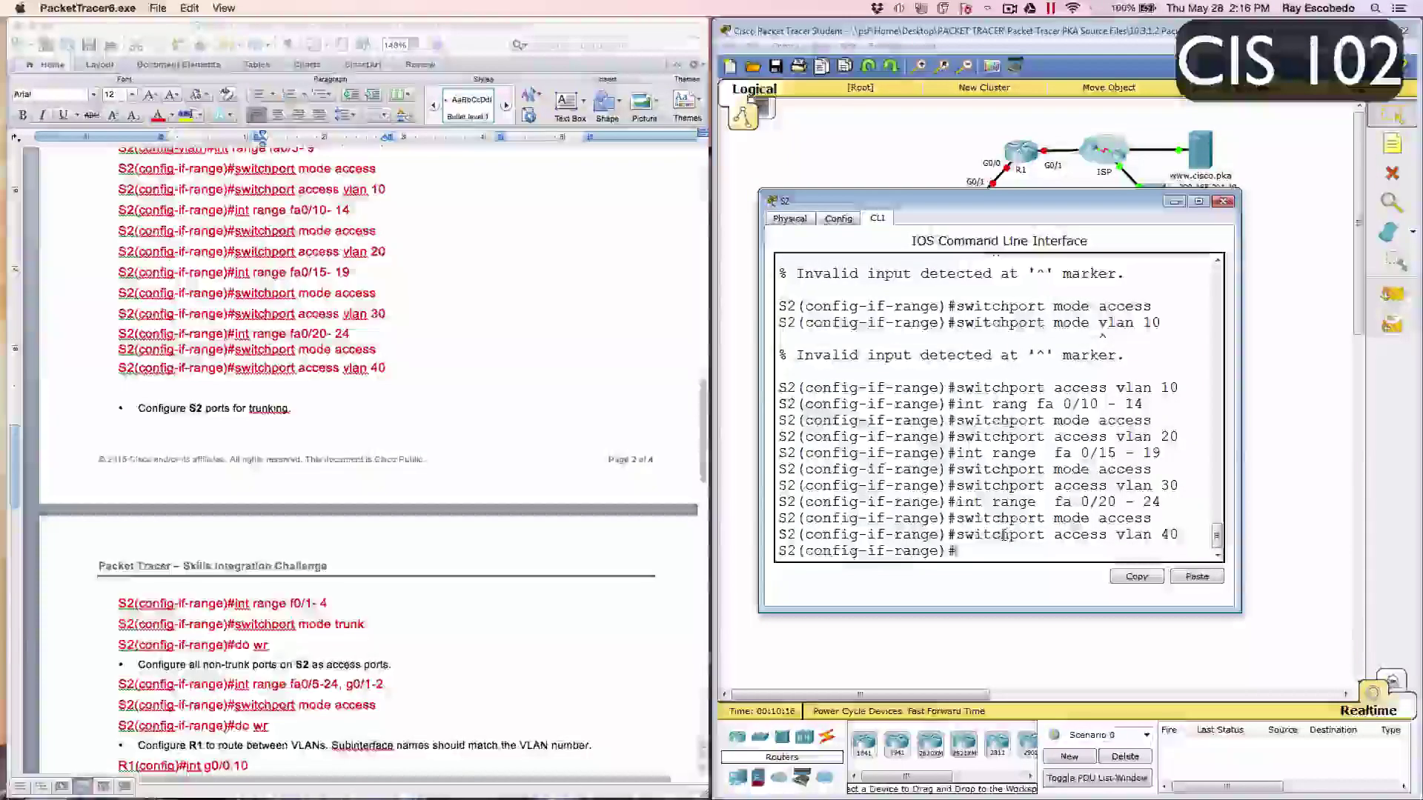
# Step: Select the interface range fa 0/1 - 4 on S2 for configuration
pyautogui.click(1004, 535)
pyautogui.write('int rang 1')
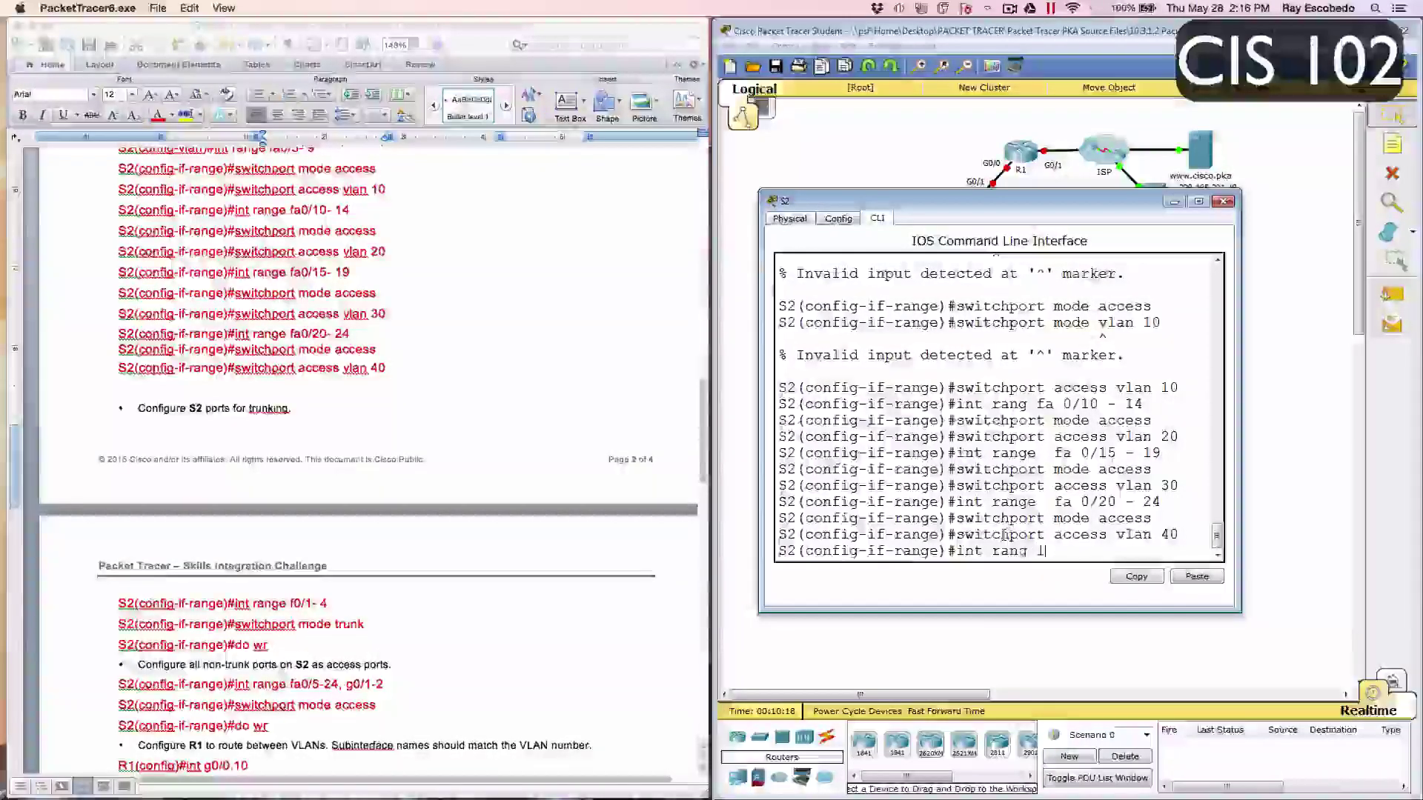
pyautogui.write(' -0')
pyautogui.press('BackSpace')
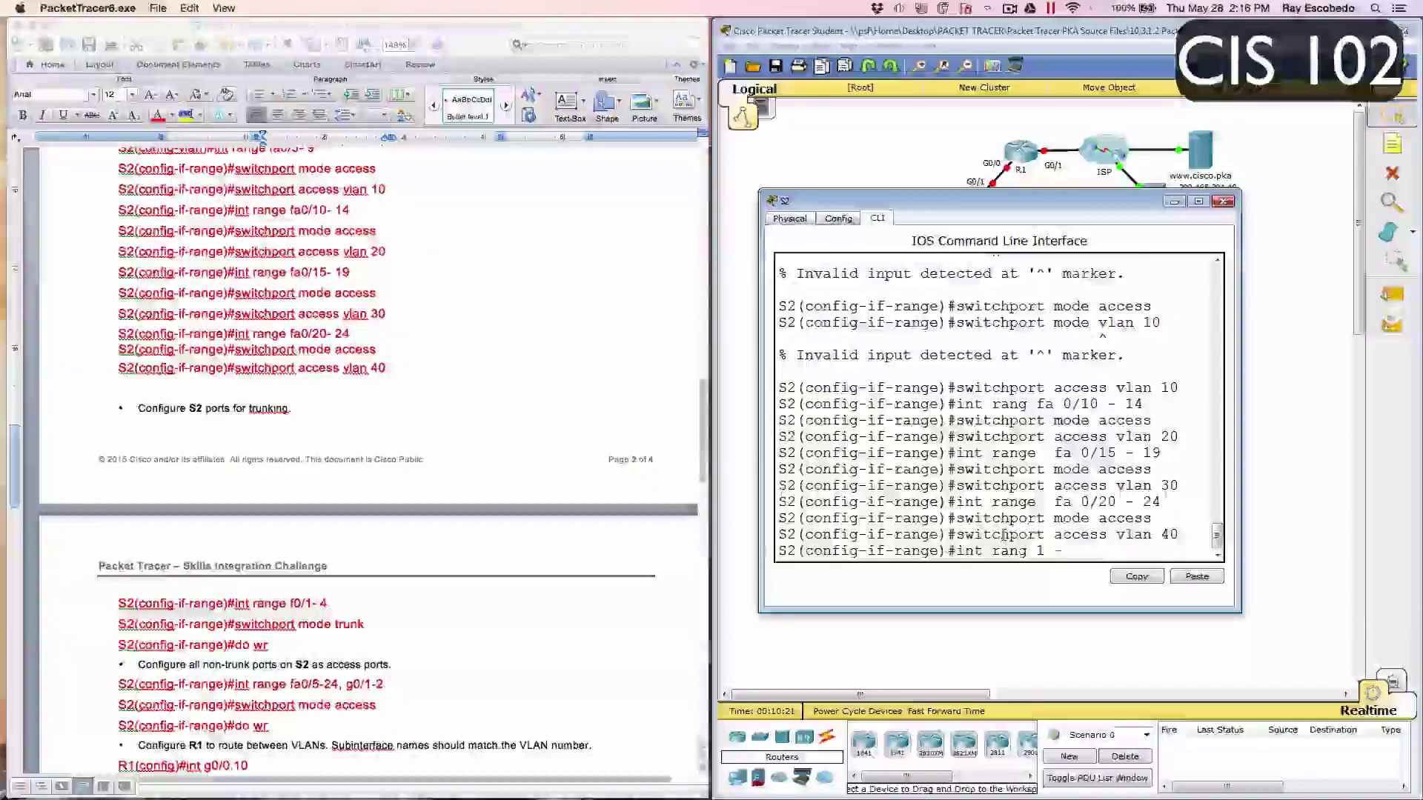
pyautogui.press('BackSpace')
pyautogui.press('BackSpace')
pyautogui.press('BackSpace')
pyautogui.write('fa ')
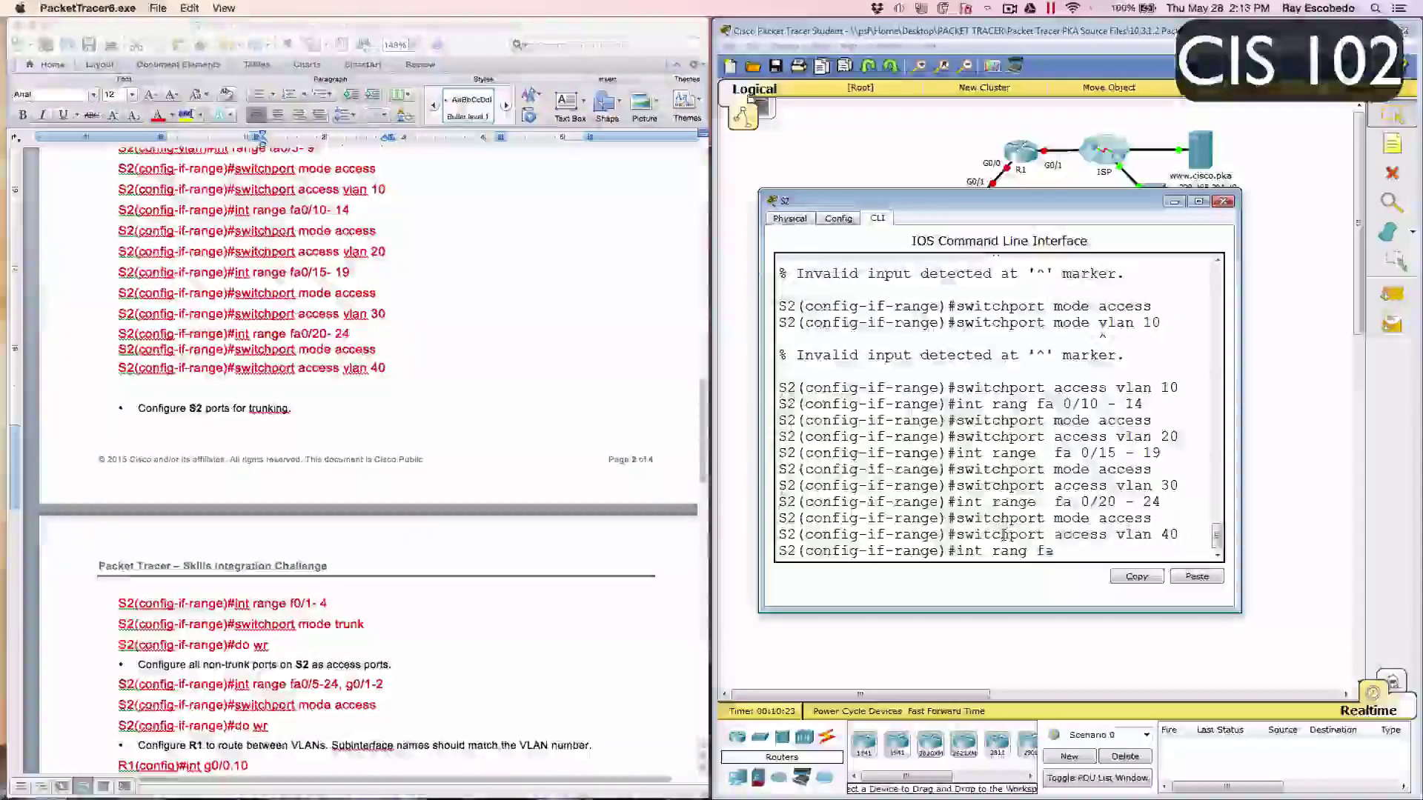
pyautogui.write('0/1 ')
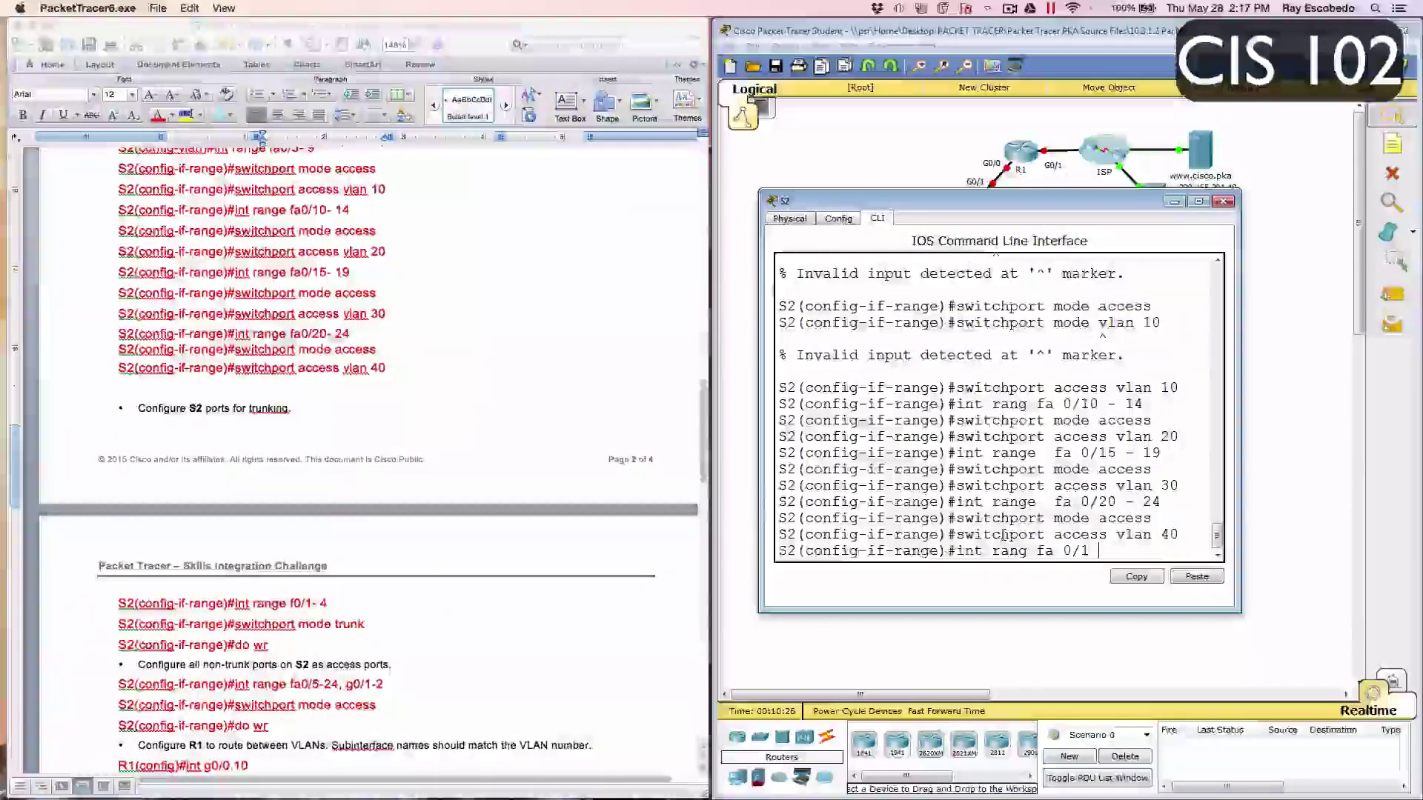
pyautogui.write('0')
pyautogui.press('BackSpace')
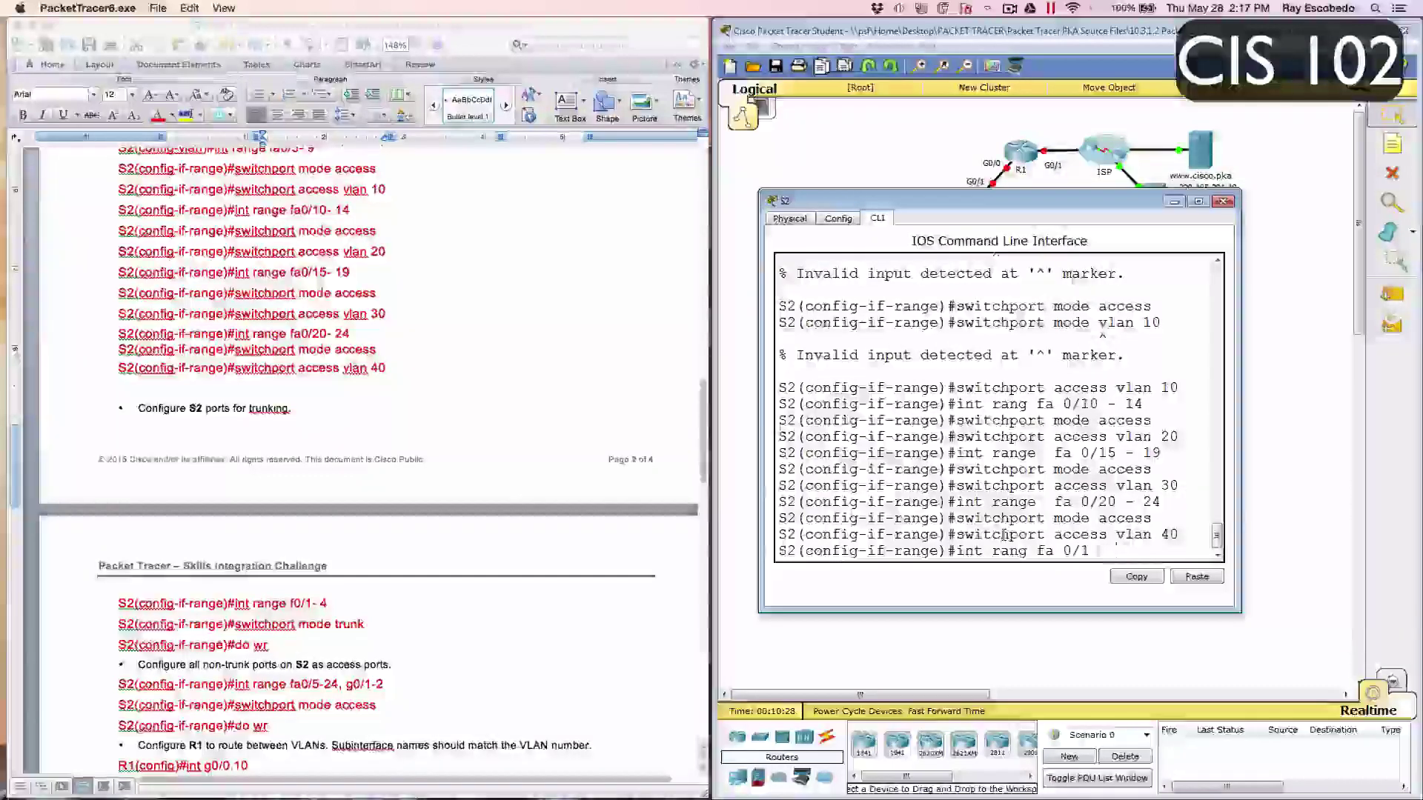
pyautogui.write('- 4')
pyautogui.press('Return')
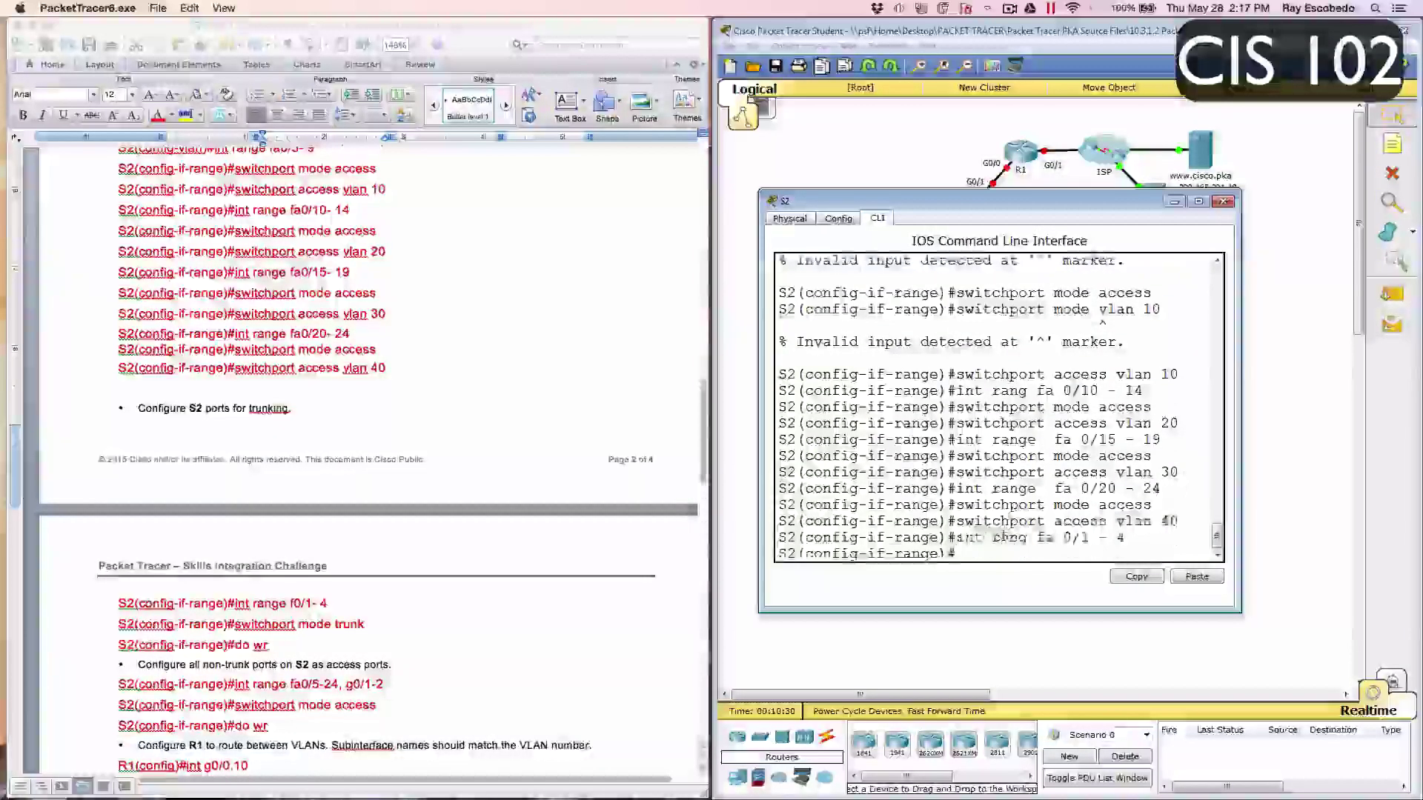
# Step: Set ports fa 0/1 - 4 to trunk mode with switchport mode trunk
pyautogui.write('wi')
pyautogui.press('BackSpace')
pyautogui.press('BackSpace')
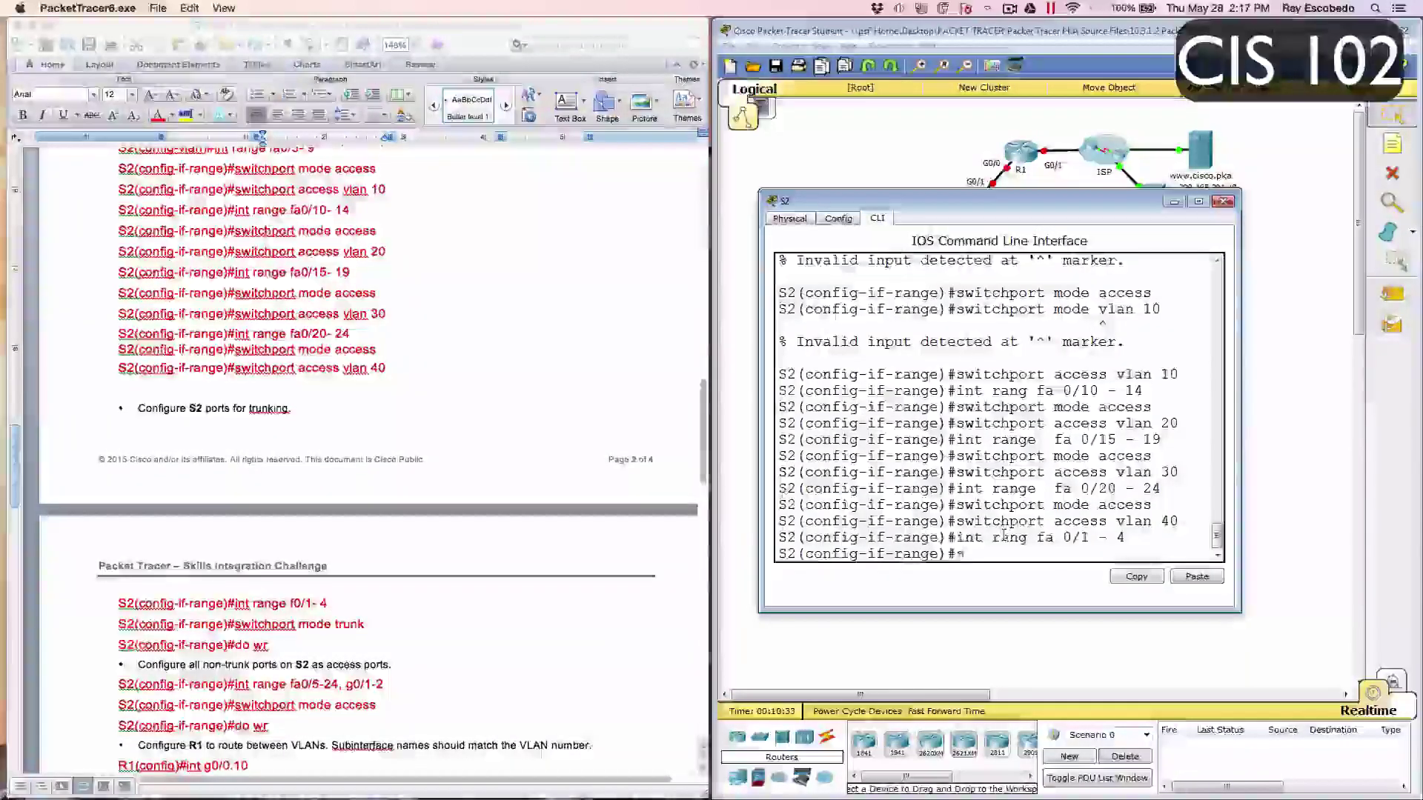
pyautogui.write('switchport')
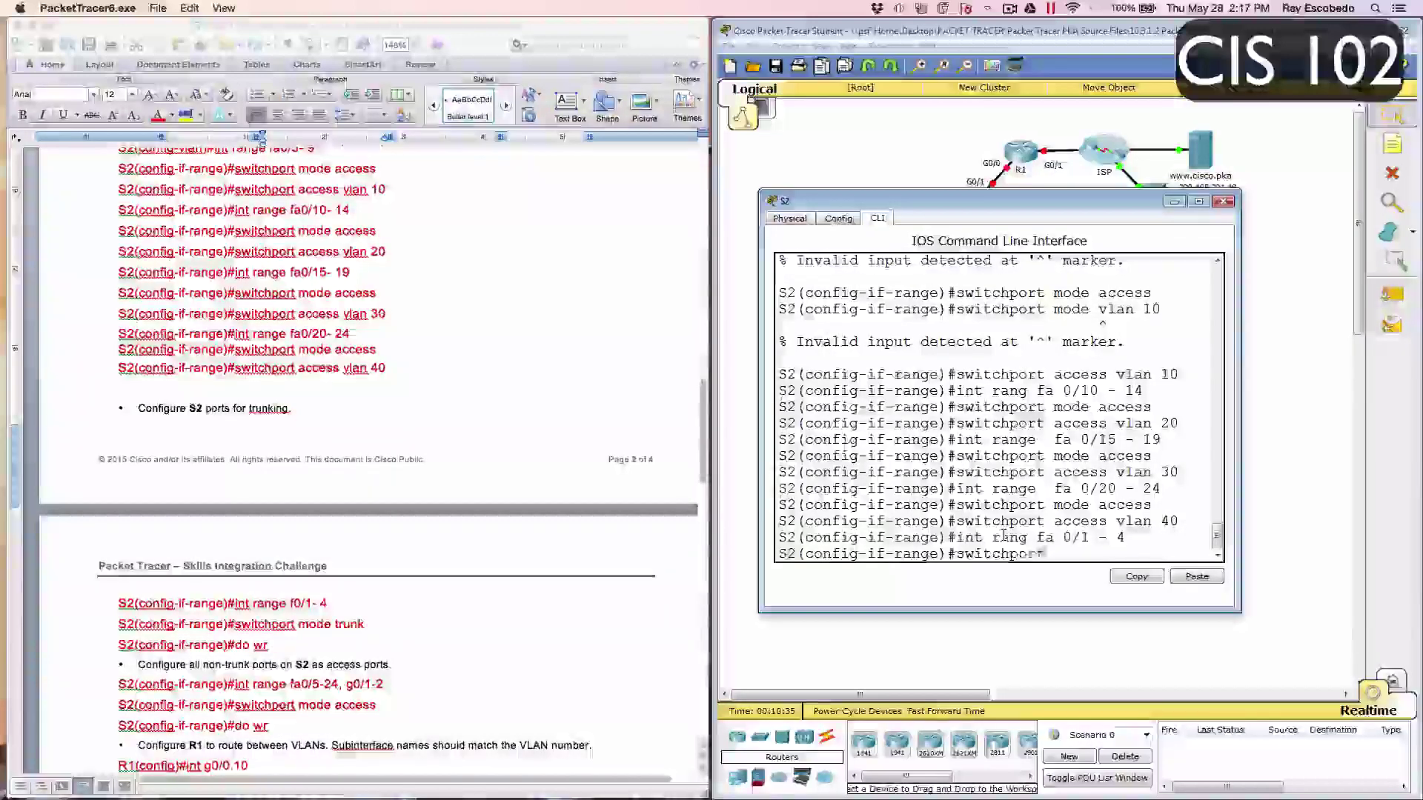
pyautogui.write(' mode r')
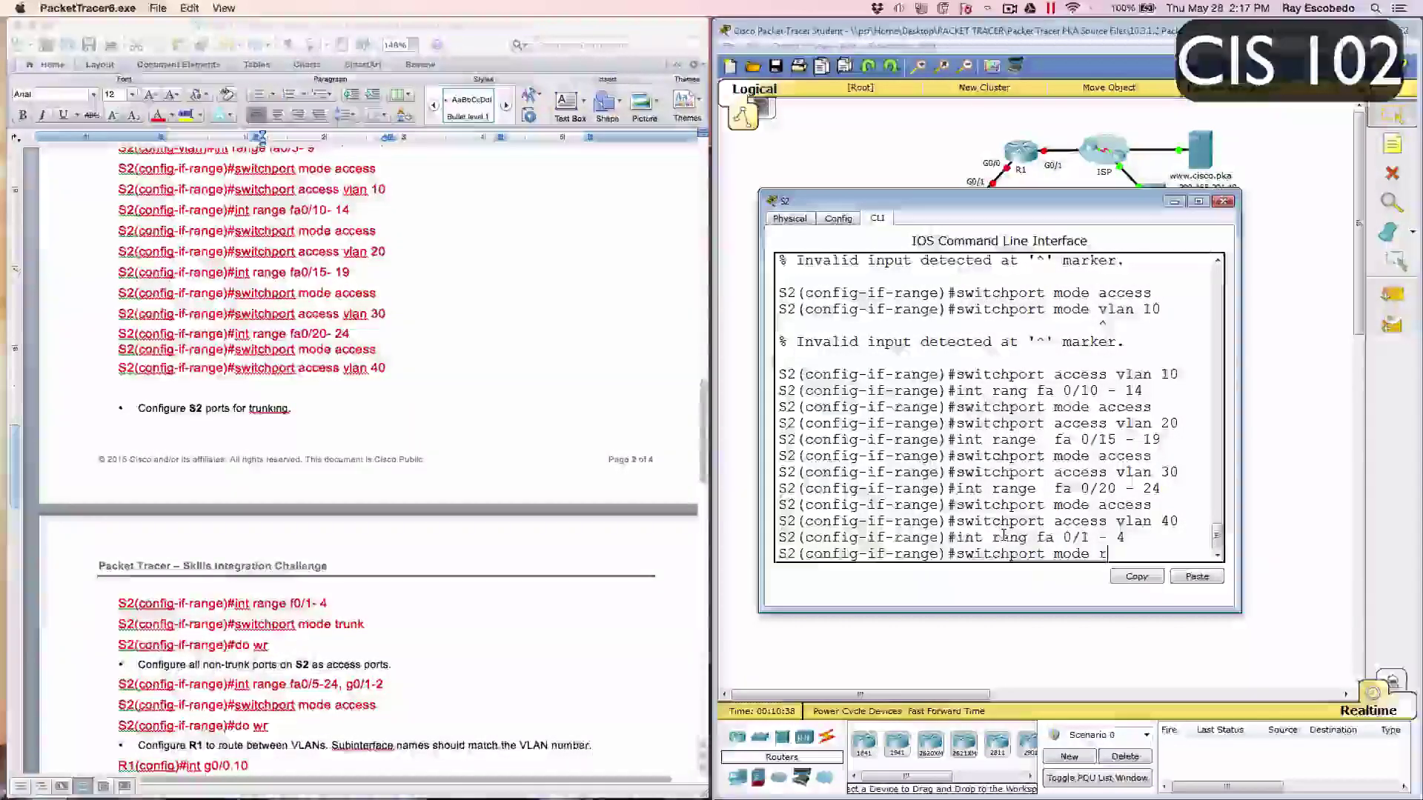
pyautogui.press('BackSpace')
pyautogui.write('trunk')
pyautogui.press('Return')
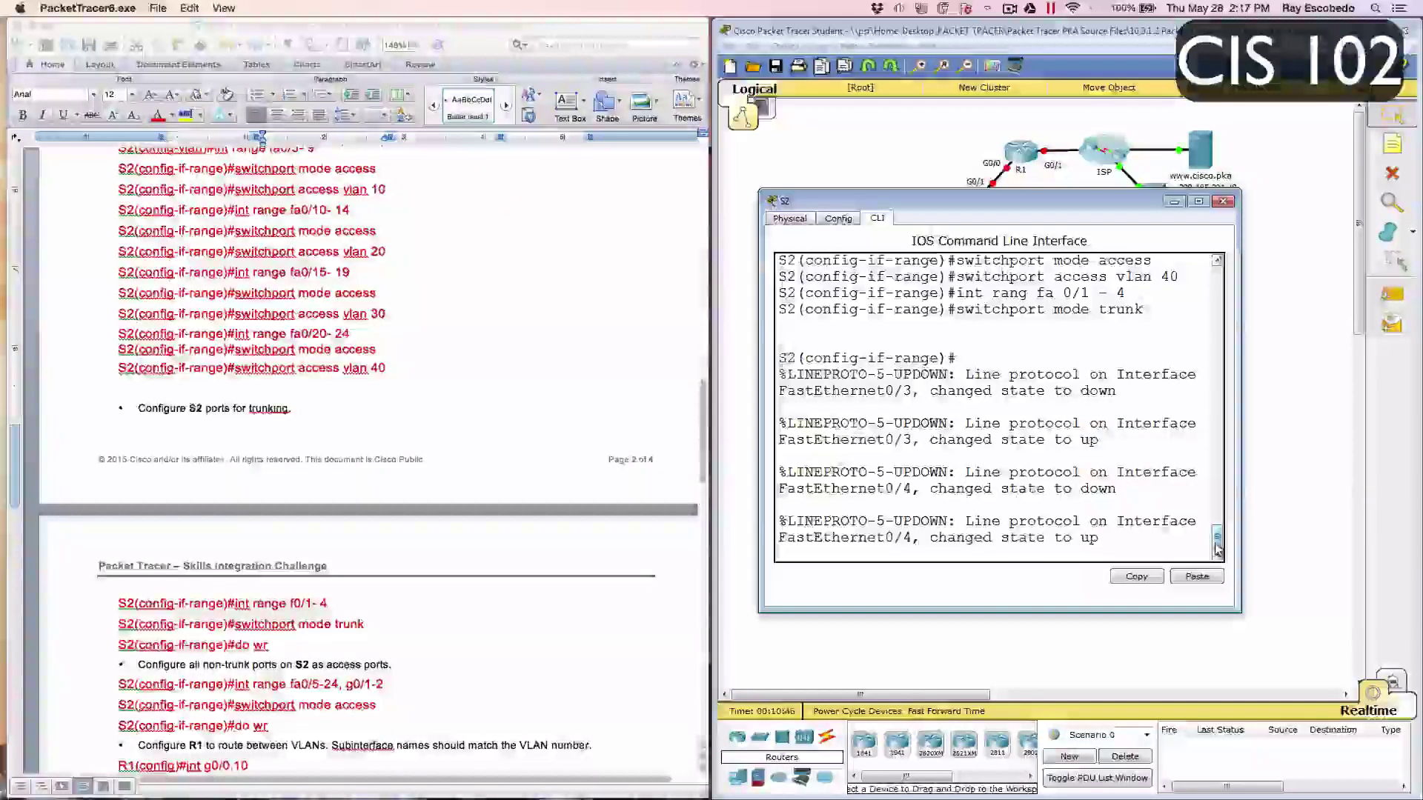
pyautogui.press('Return')
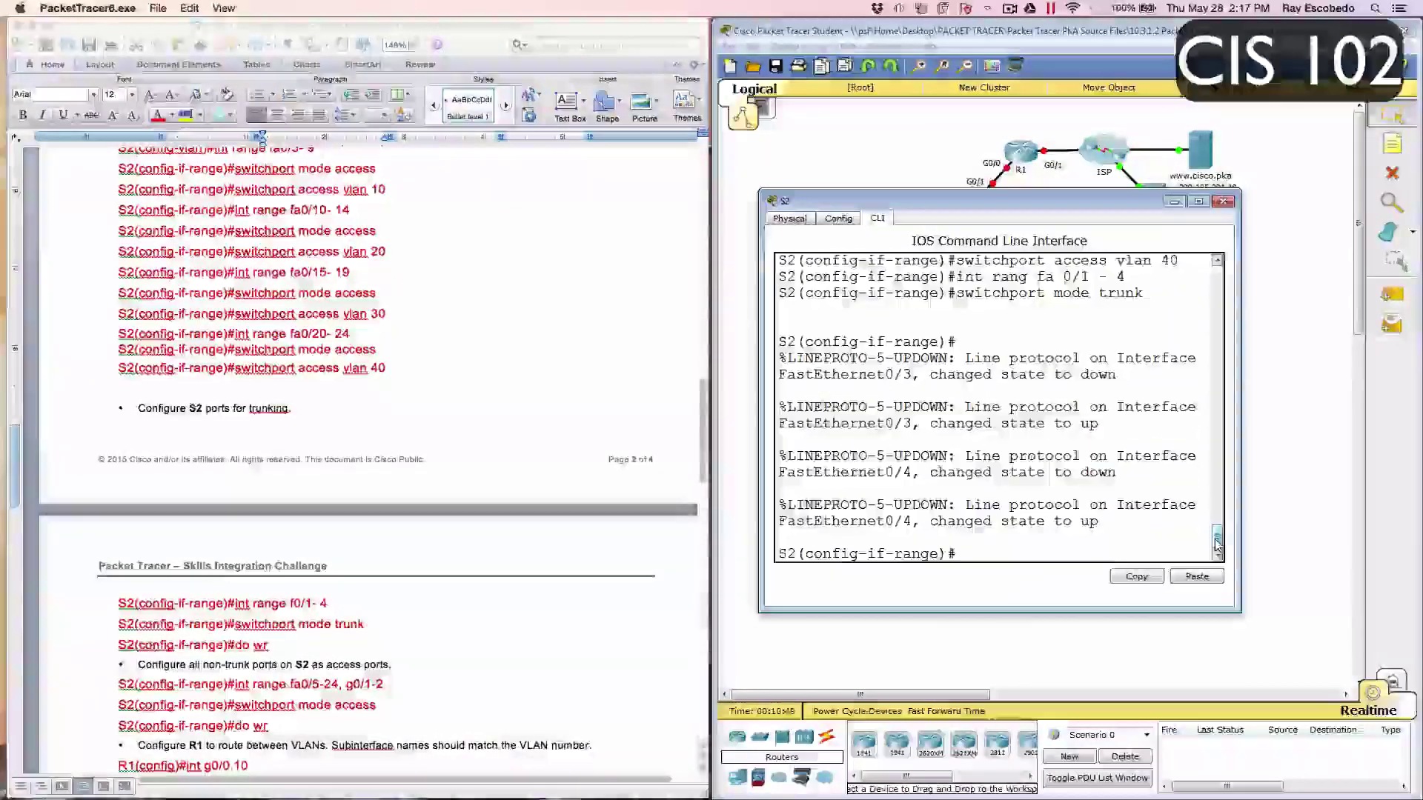
# Step: Save the S2 configuration with do wr
pyautogui.write('do')
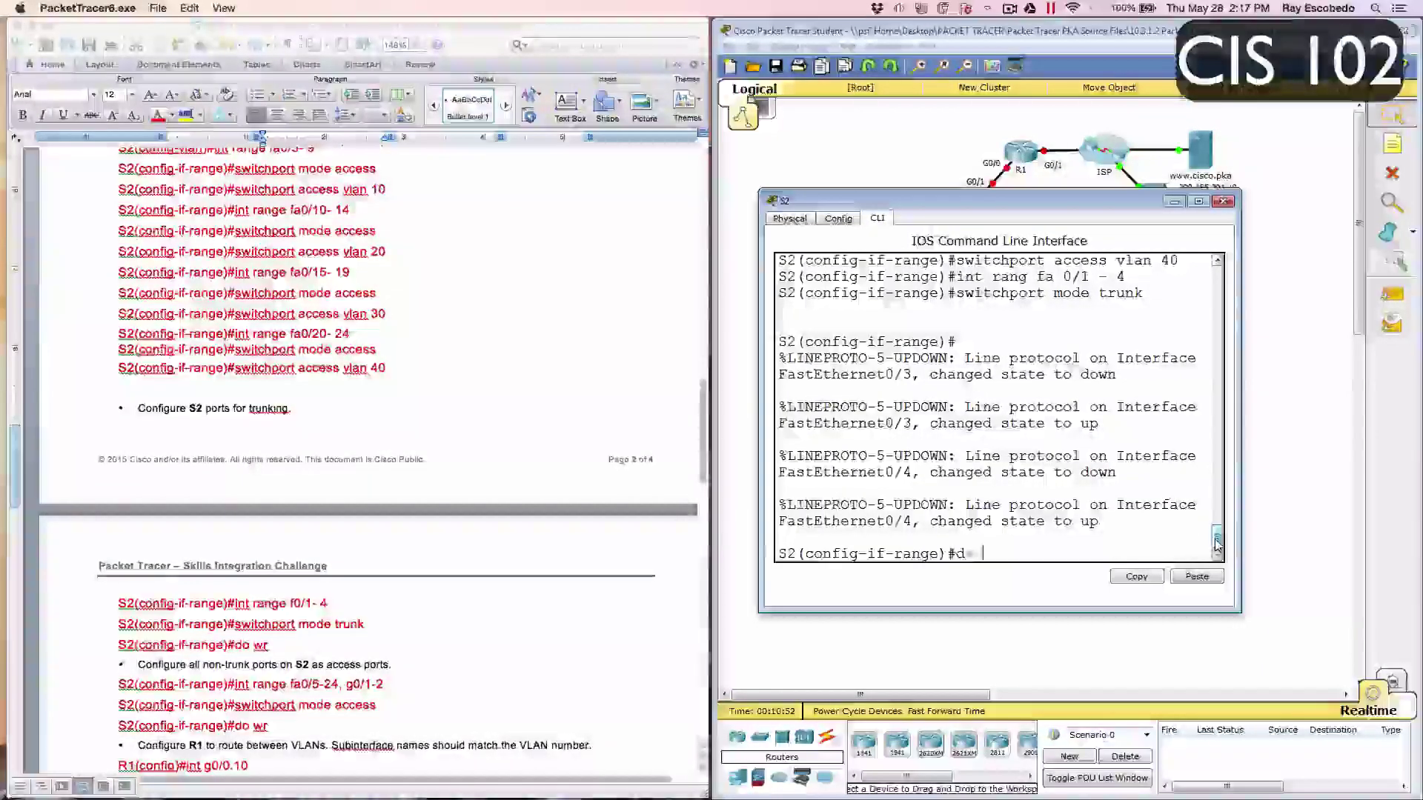
pyautogui.write(' wr')
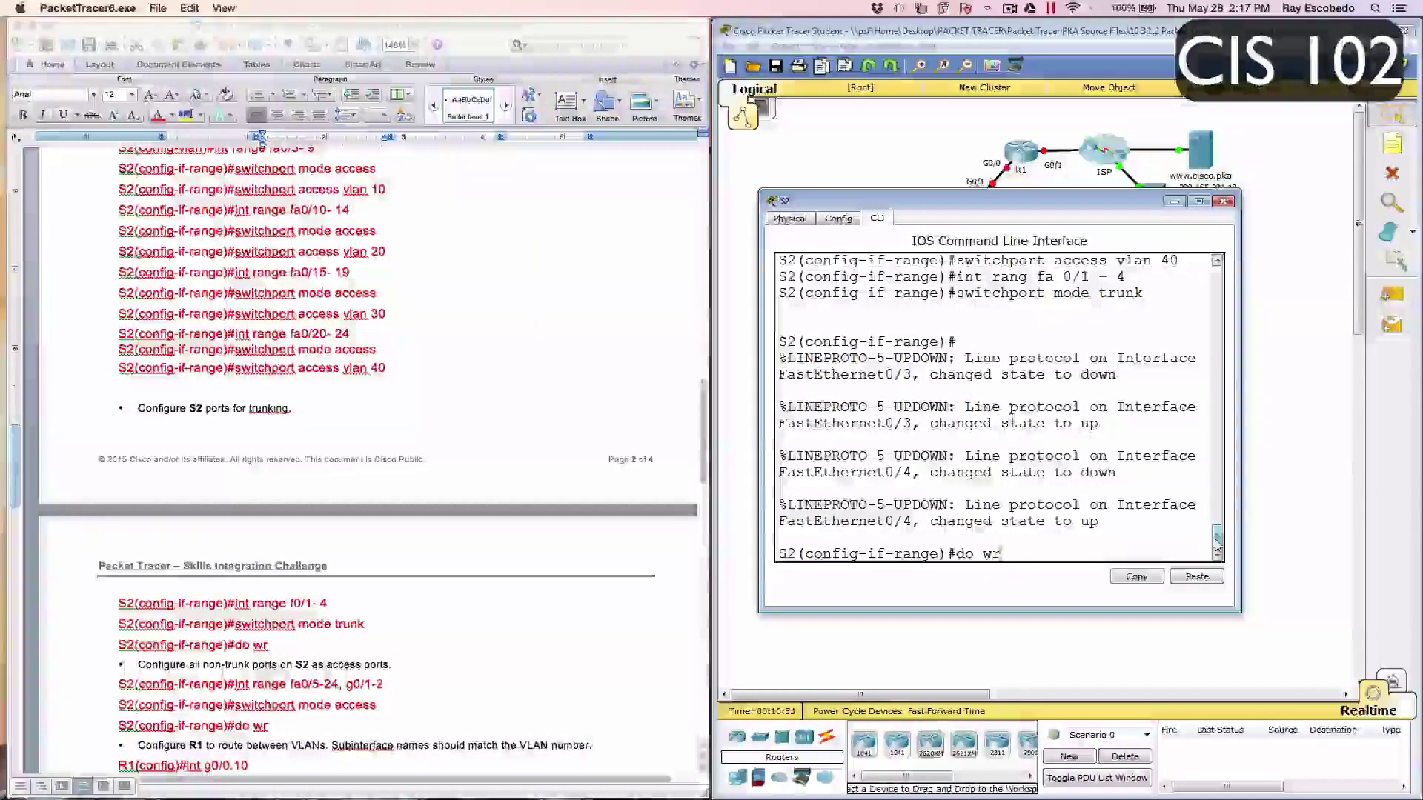
pyautogui.press('Return')
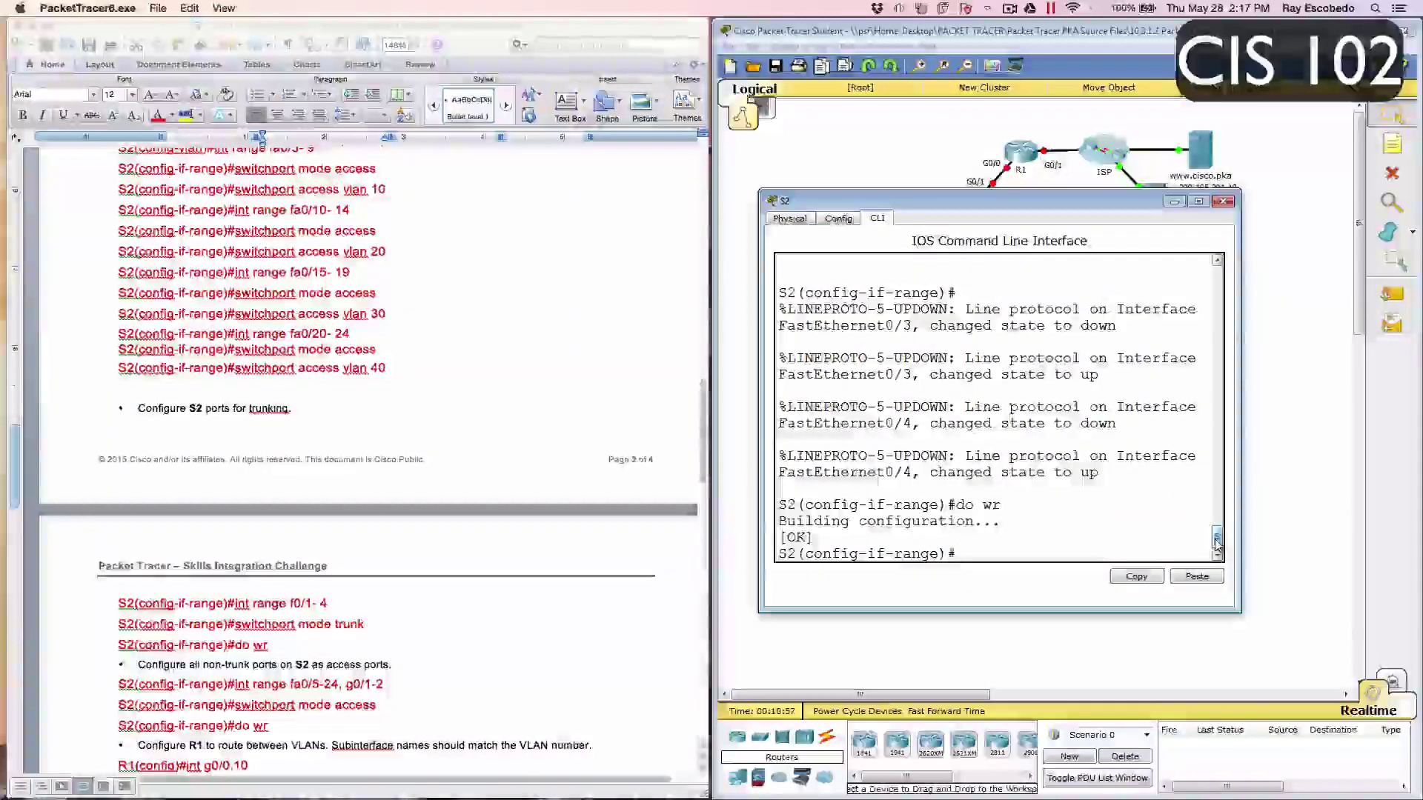
pyautogui.press('Return')
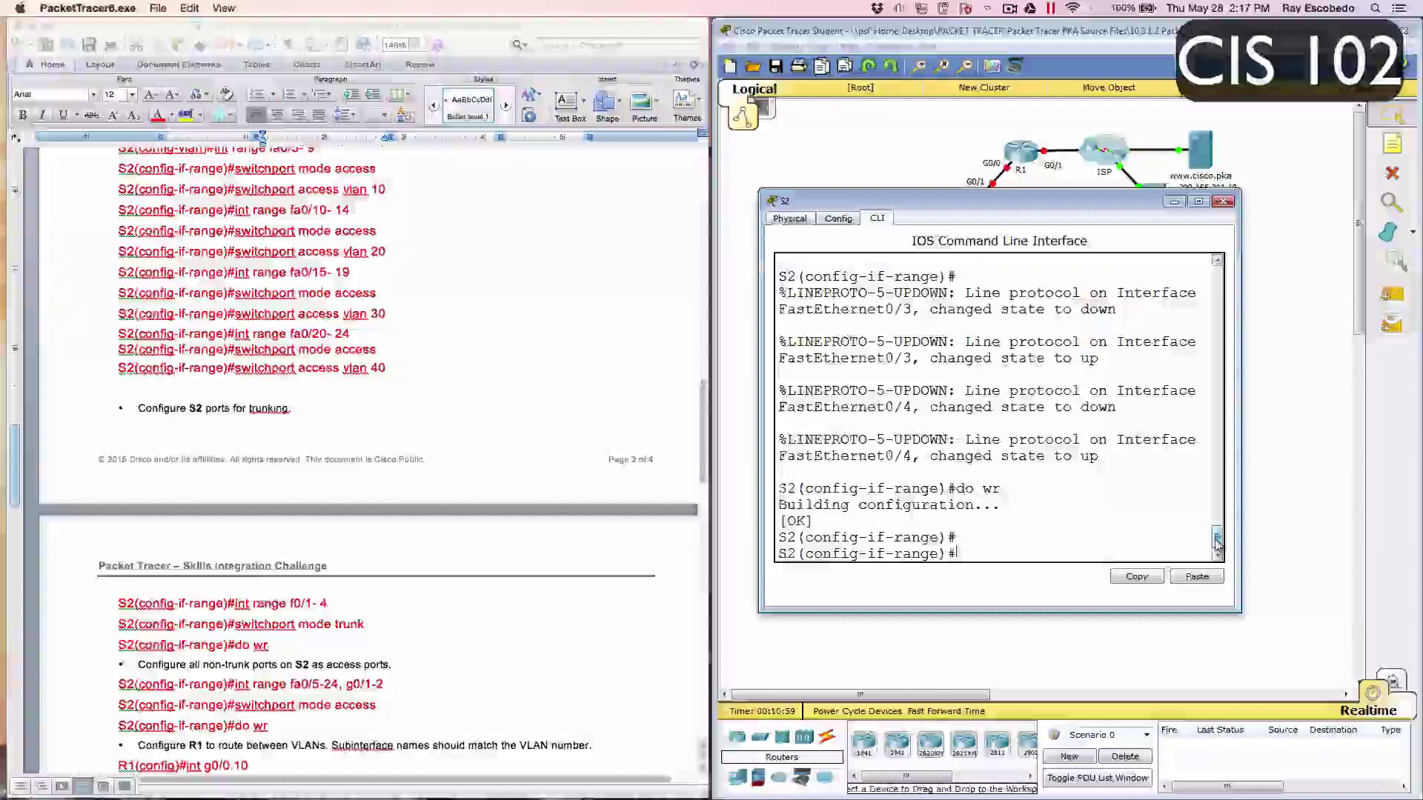
# Step: Try to select the non-trunk ports fa0/5 - 24, g0/1-2 on S2 with the int command, with and without a space after fa
pyautogui.scroll(-3, 368, 614)
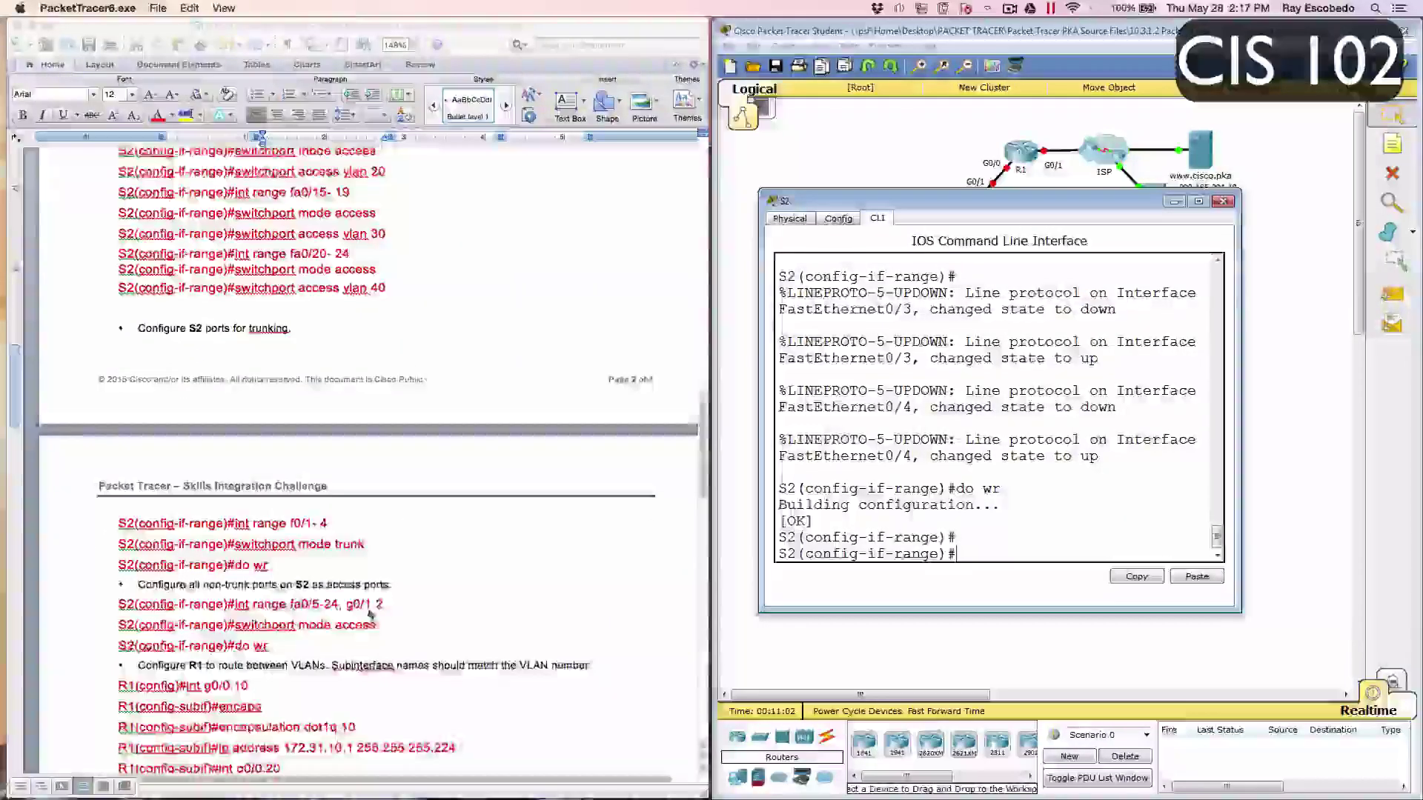
pyautogui.scroll(-3, 369, 614)
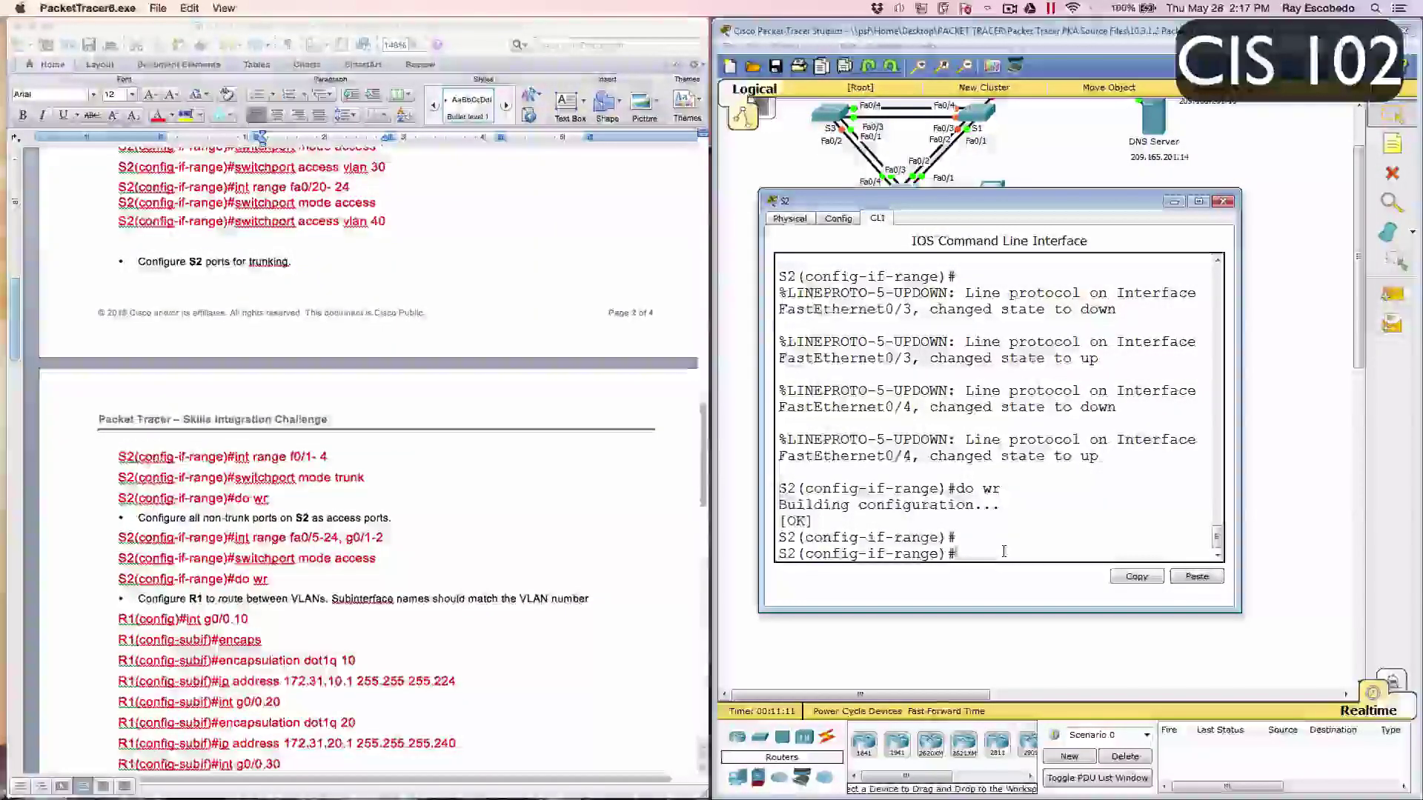
pyautogui.write('int ')
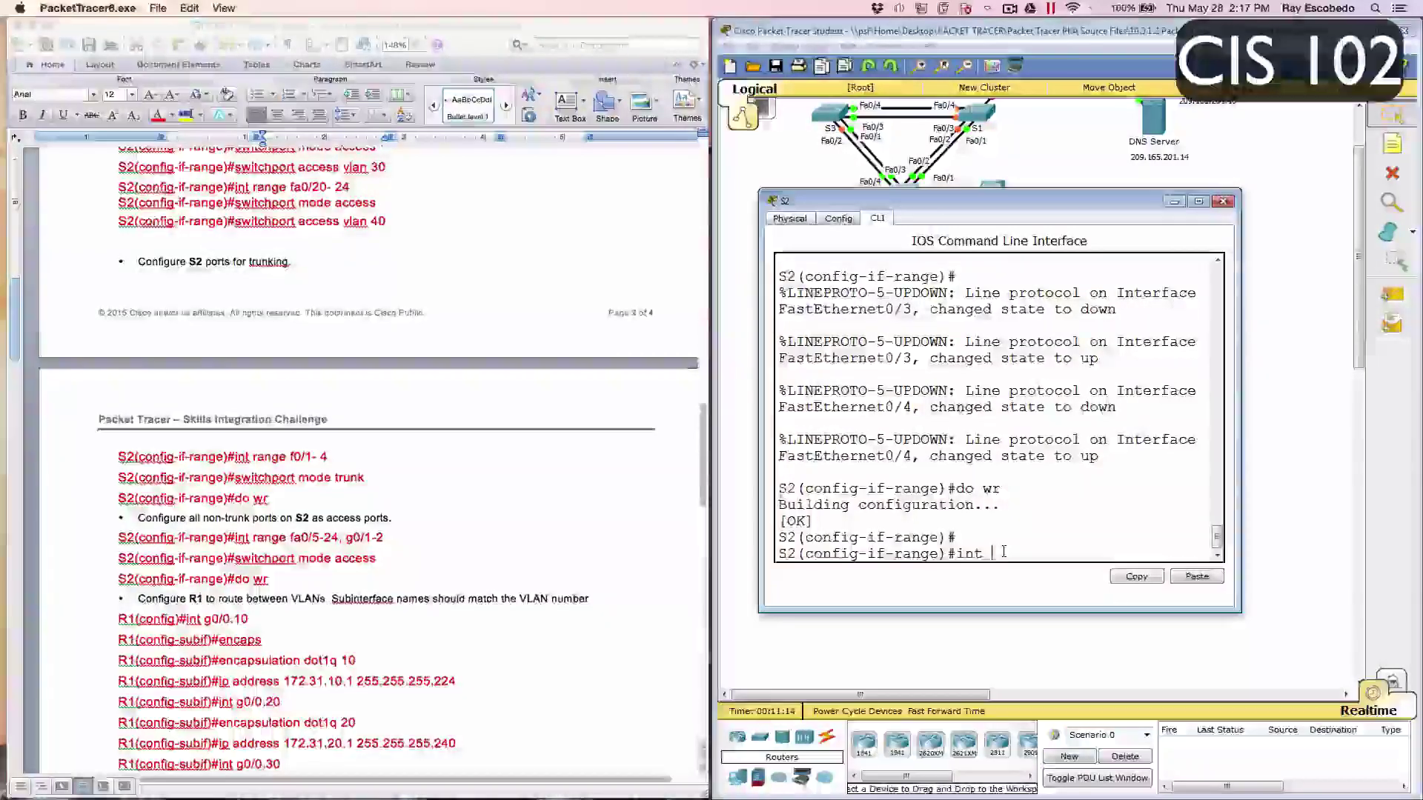
pyautogui.write('fa')
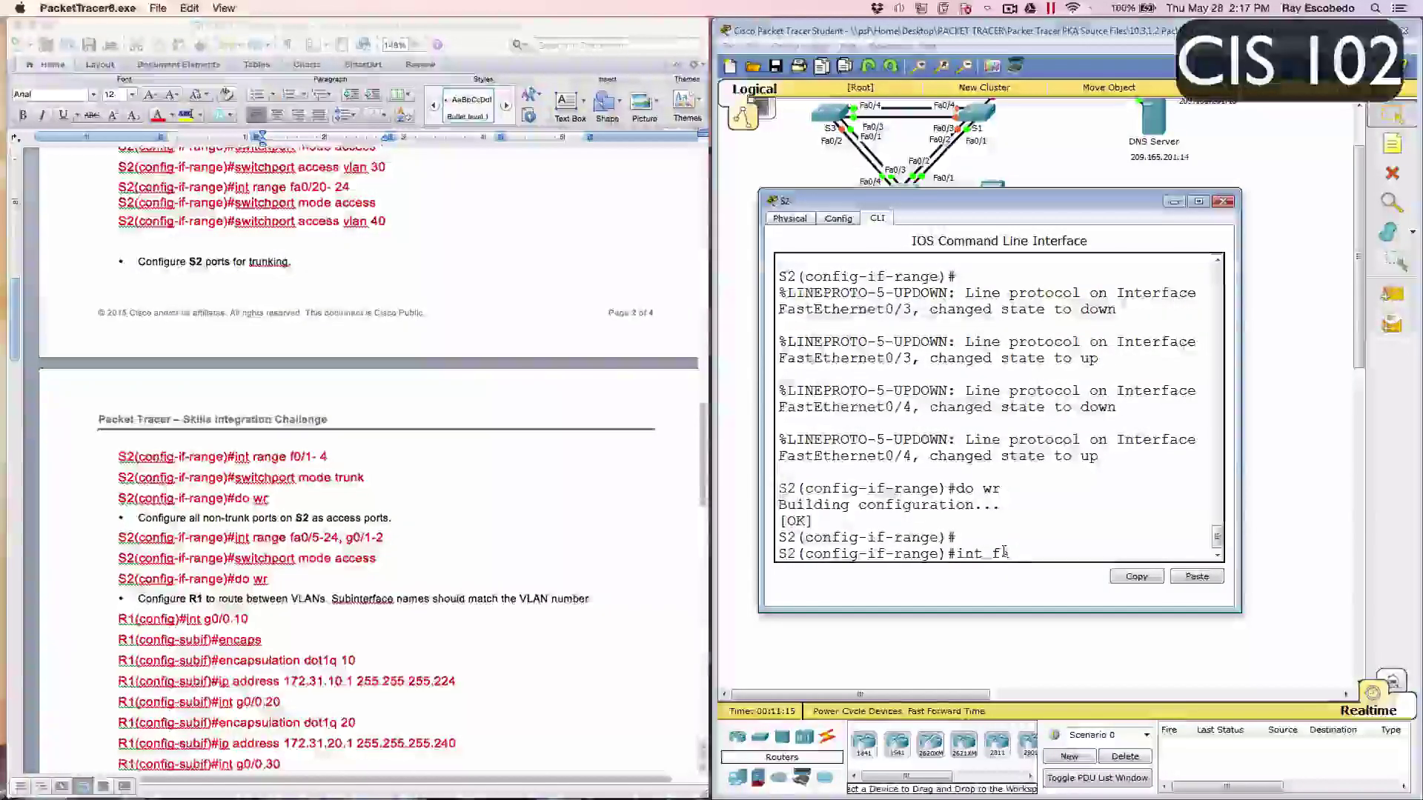
pyautogui.write(' 10')
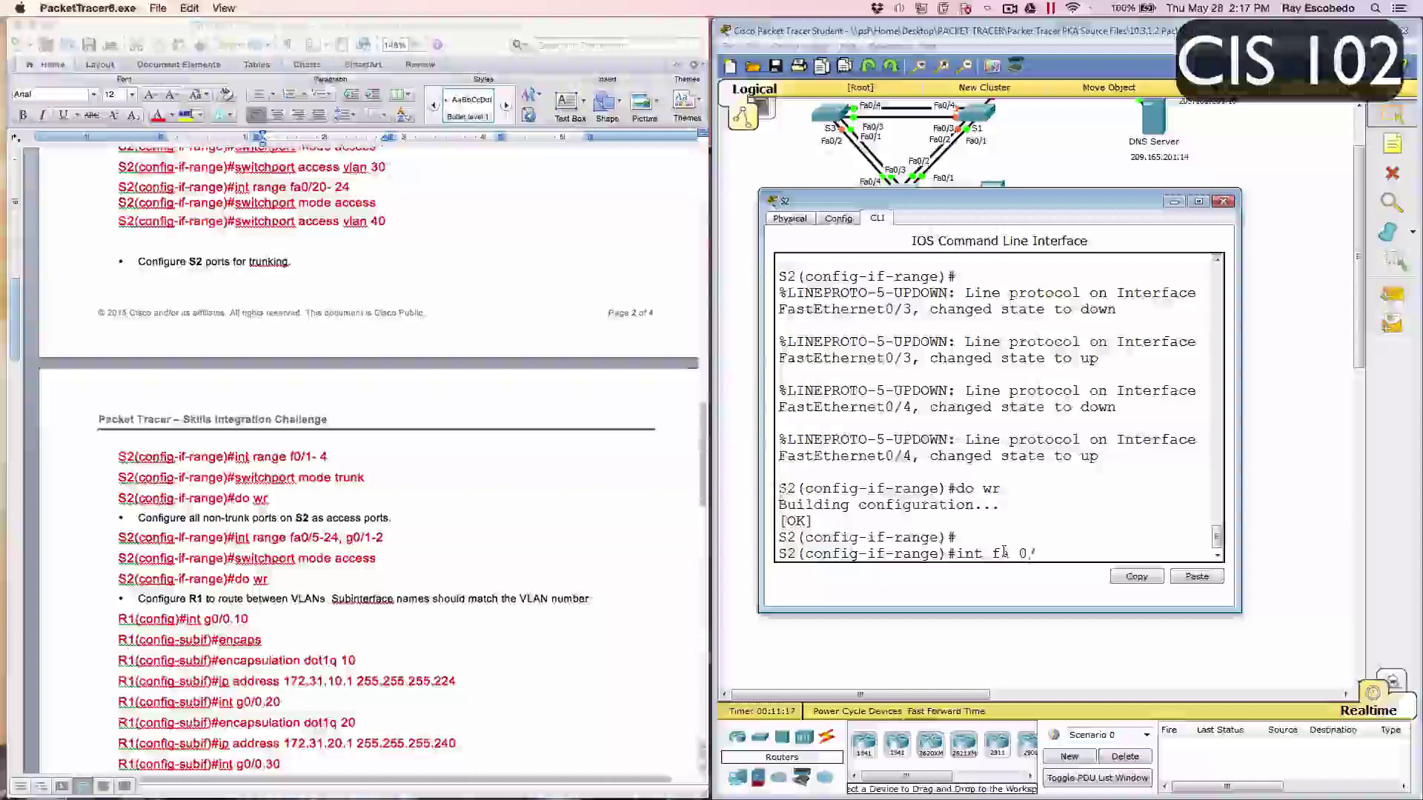
pyautogui.write('/5')
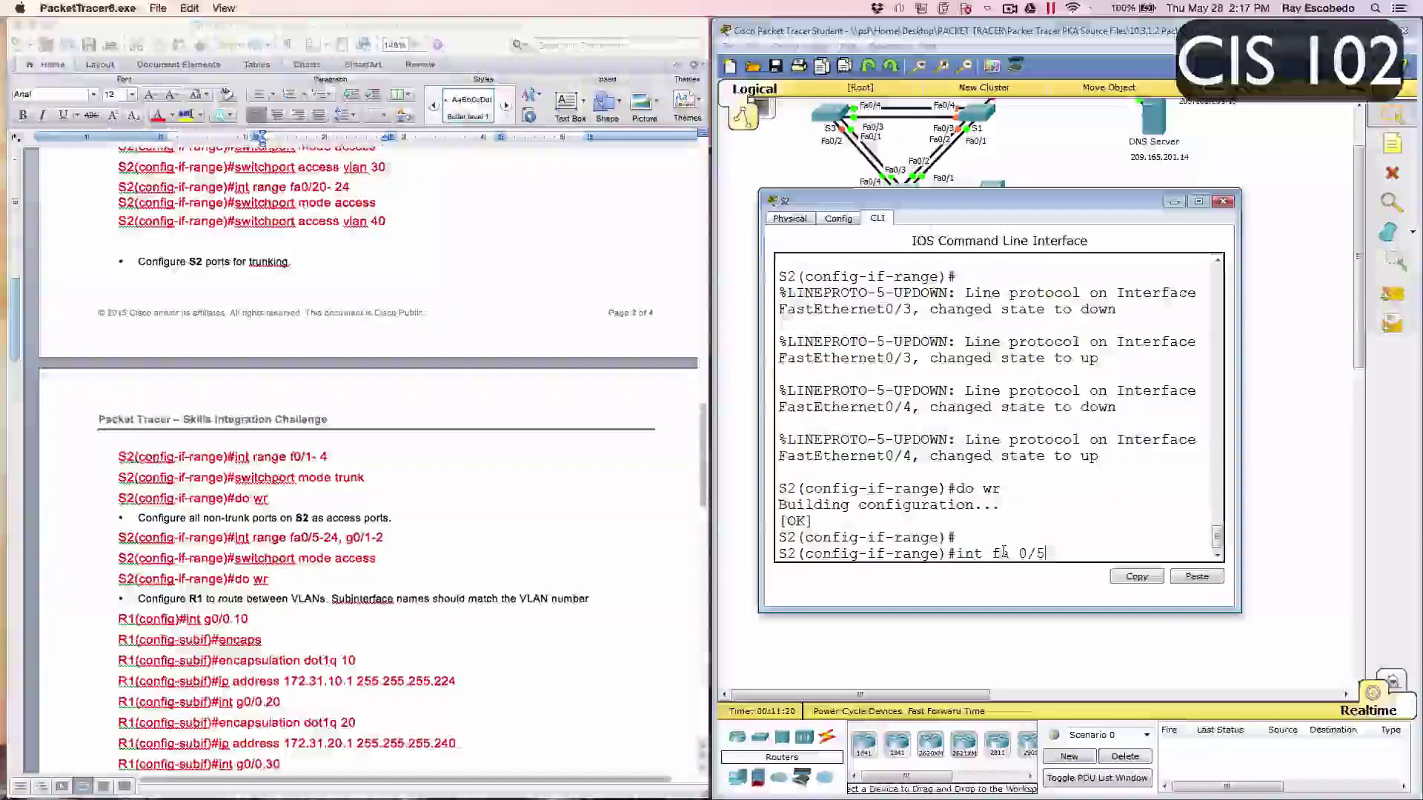
pyautogui.write(' -')
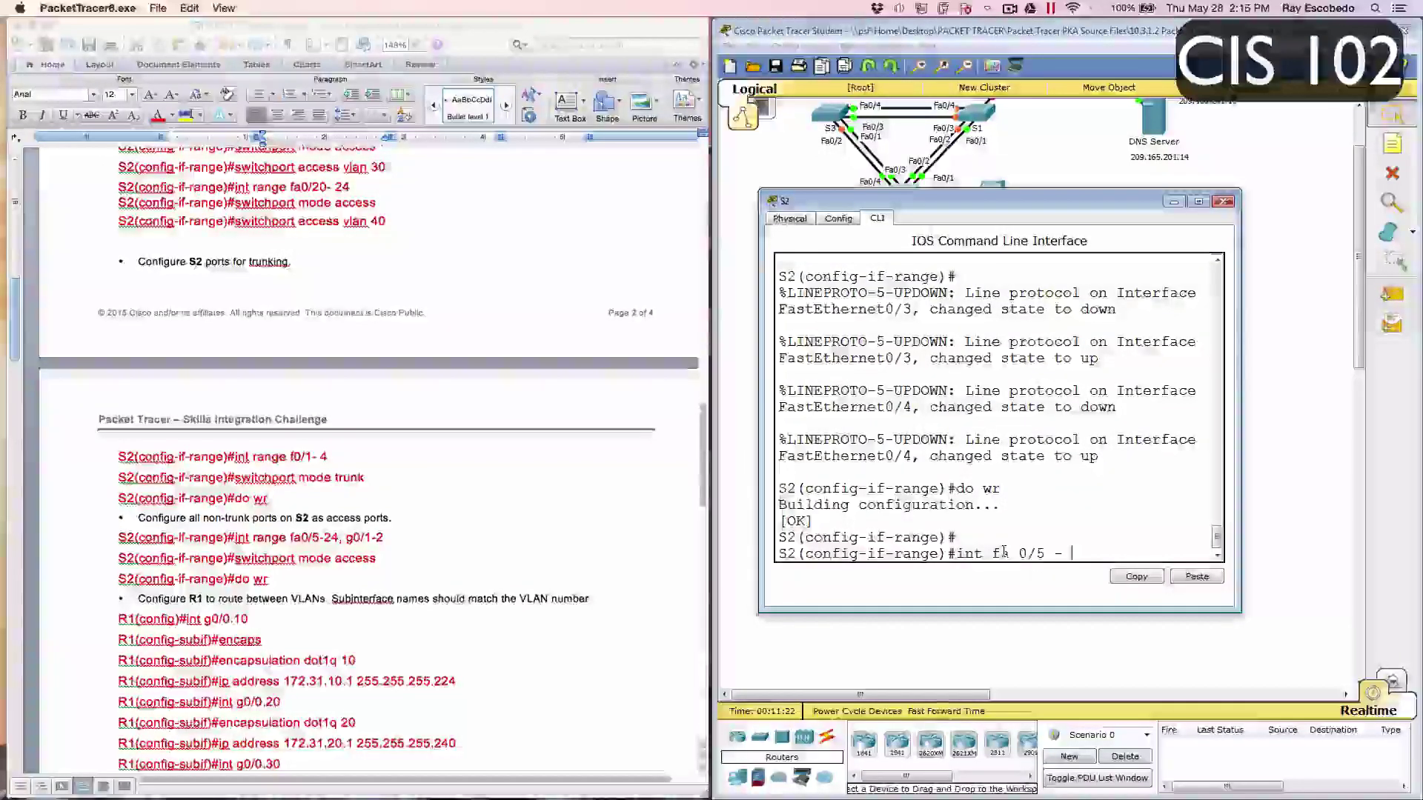
pyautogui.write(' 24')
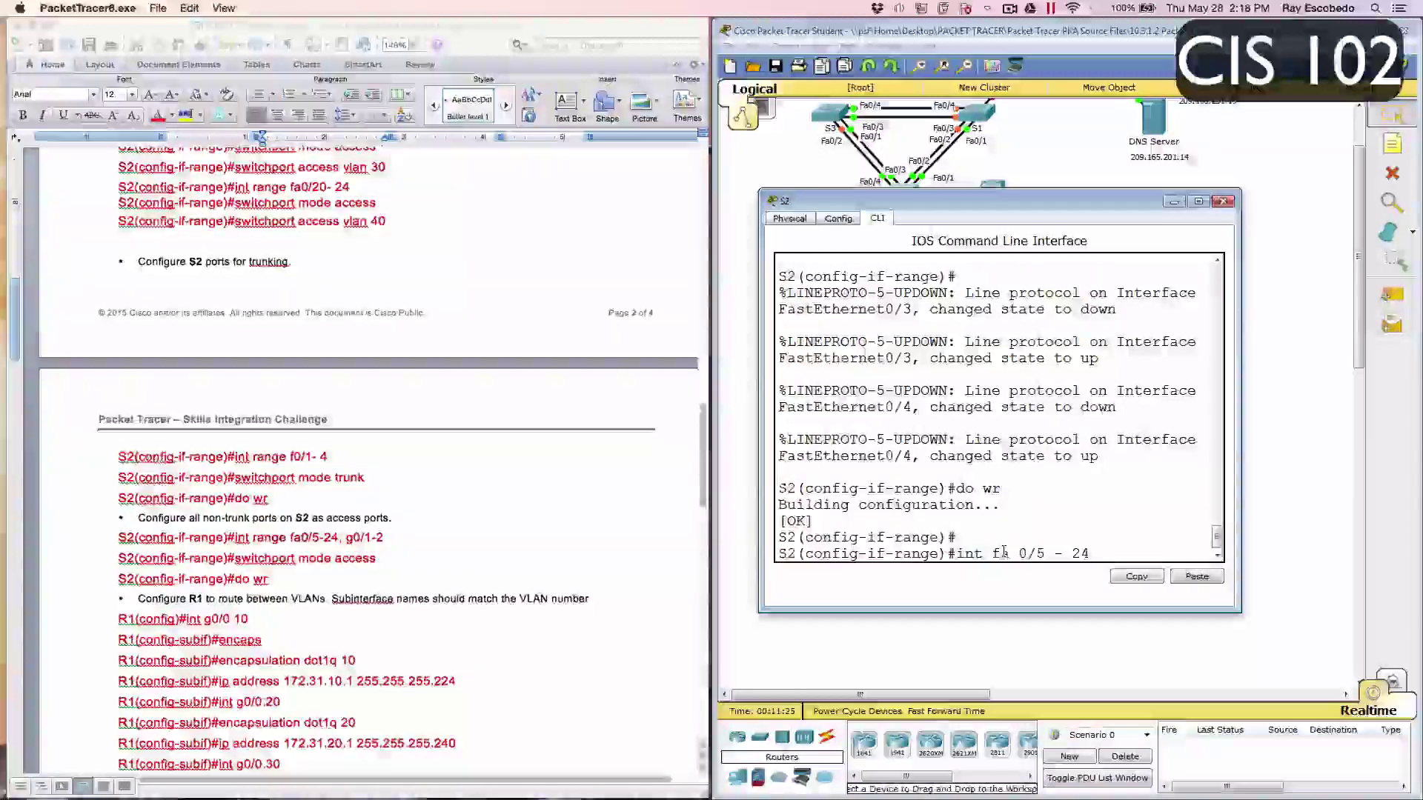
pyautogui.write(', ')
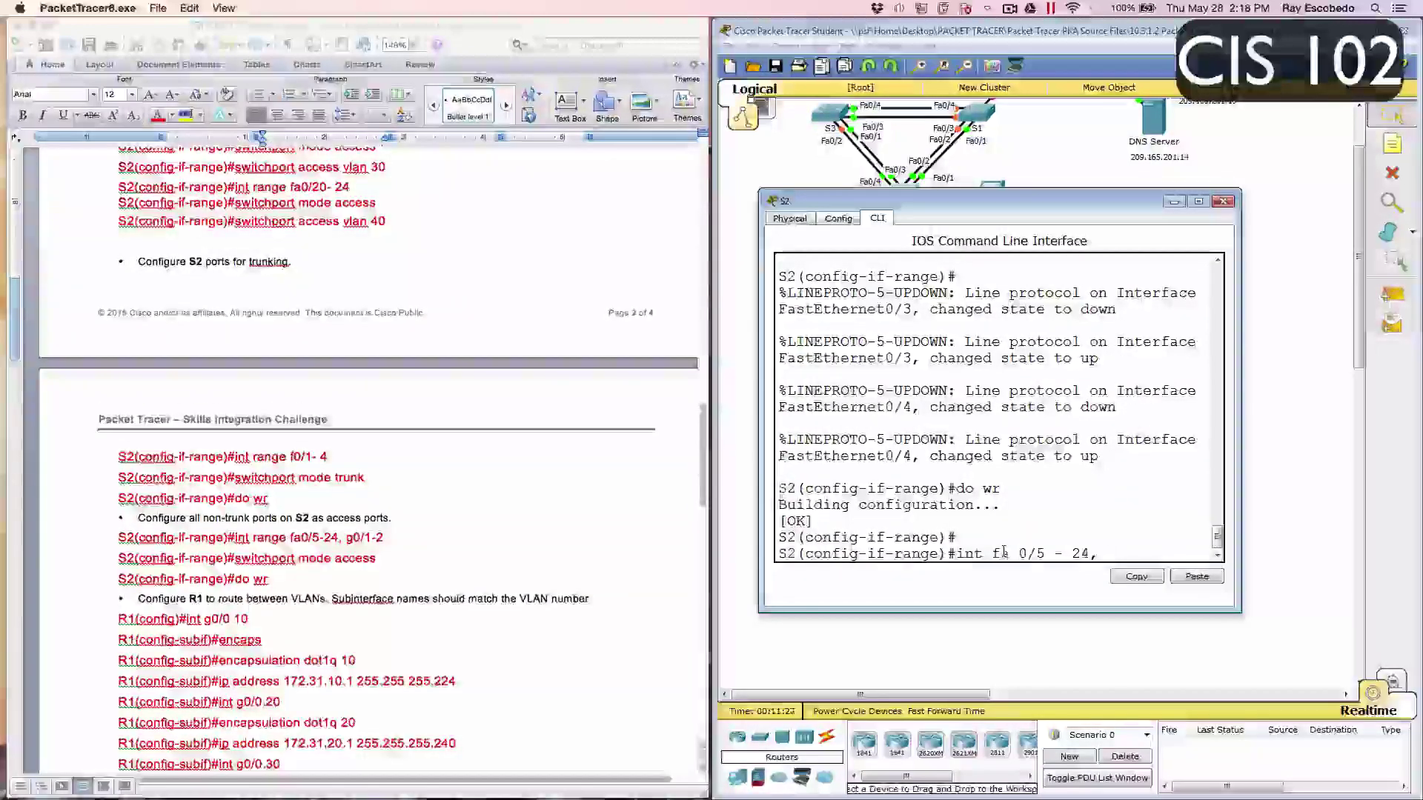
pyautogui.write('g0')
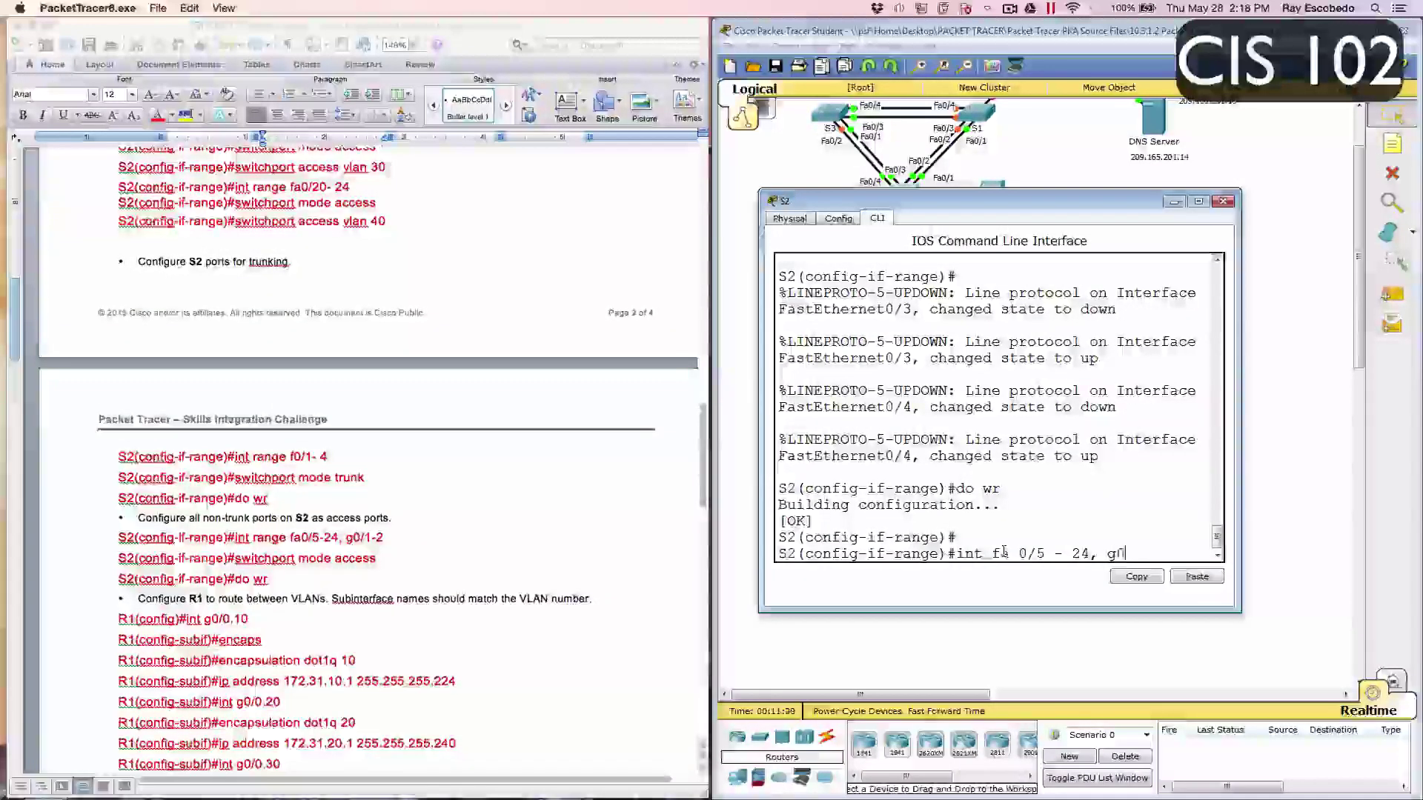
pyautogui.write('/1')
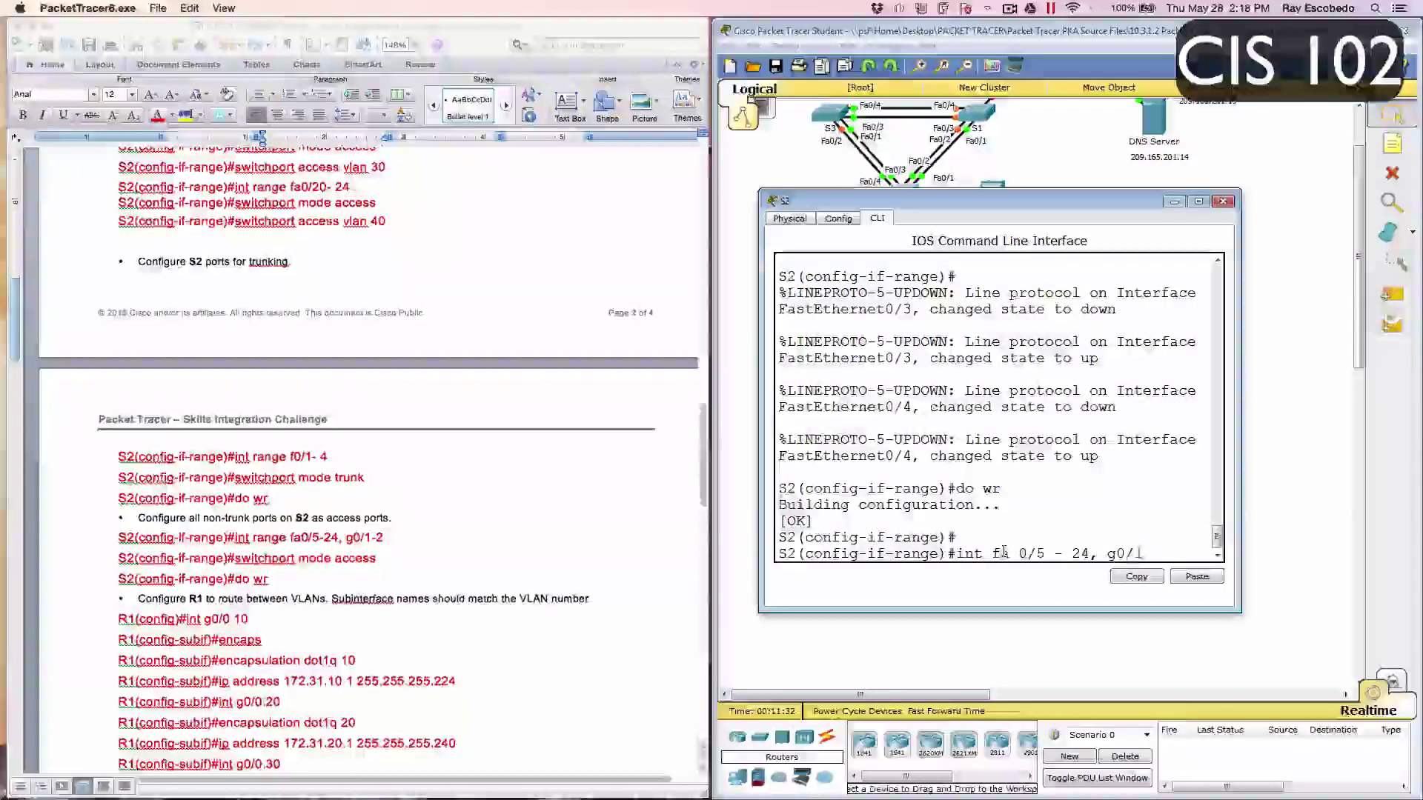
pyautogui.write('-2')
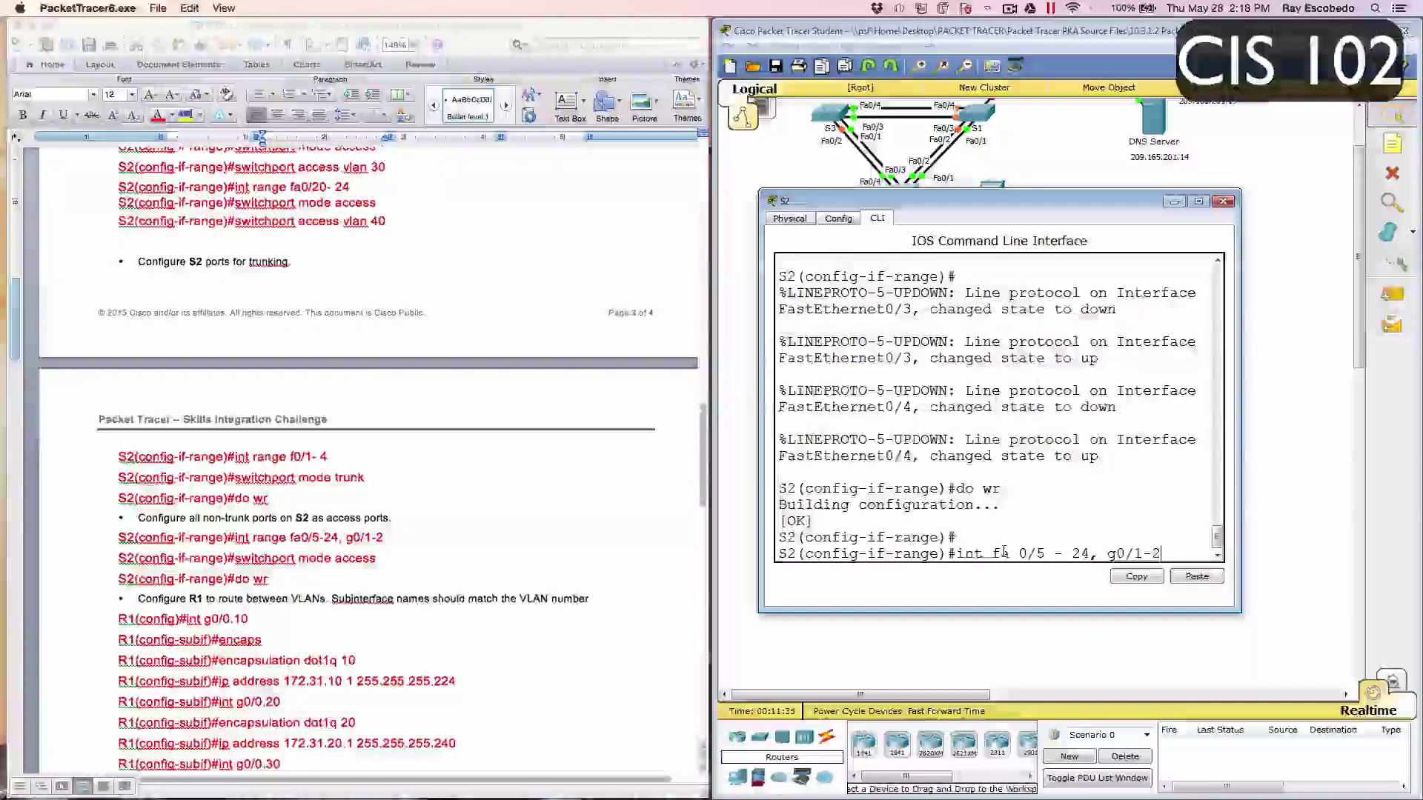
pyautogui.press('Return')
pyautogui.write('int fa0/5 - 24, g0/1-2')
pyautogui.press('Return')
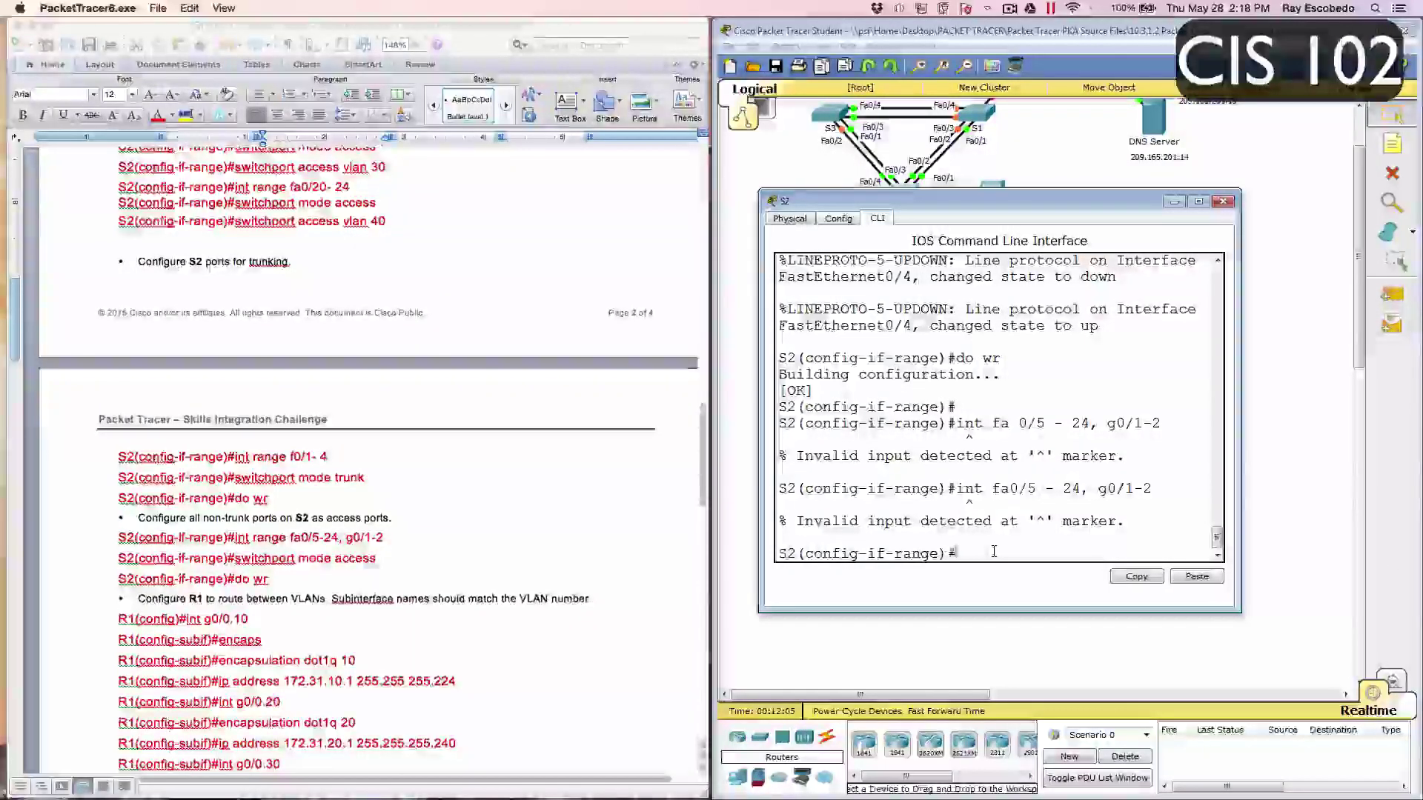
# Step: Select the interface range fa0/5 - 24, g0/1-2 on S2 by adding range to the previous int command
pyautogui.press('Up')
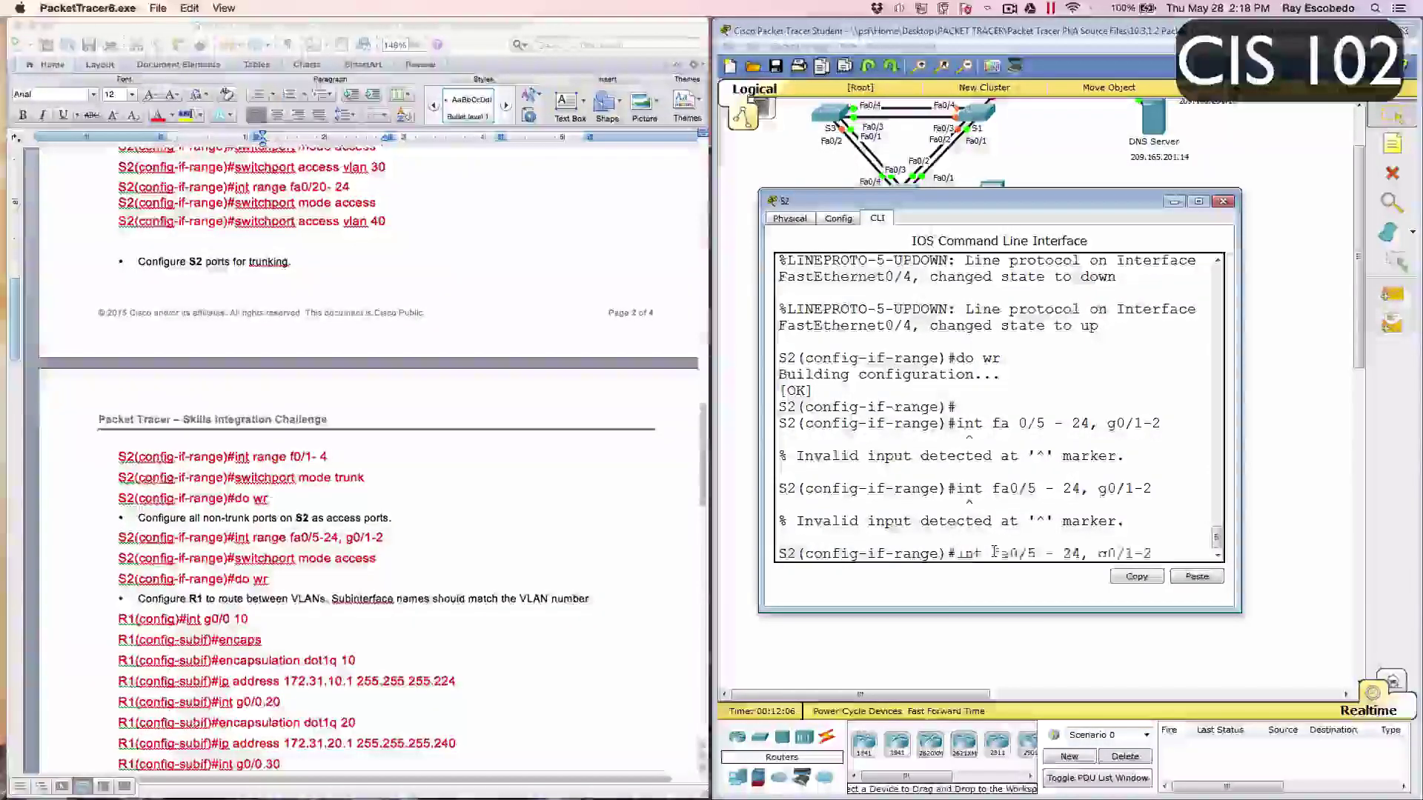
pyautogui.press('Left')
pyautogui.press('Left')
pyautogui.press('Left')
pyautogui.press('Left')
pyautogui.press('Left')
pyautogui.press('Left')
pyautogui.press('Left')
pyautogui.press('Left')
pyautogui.press('Left')
pyautogui.press('Left')
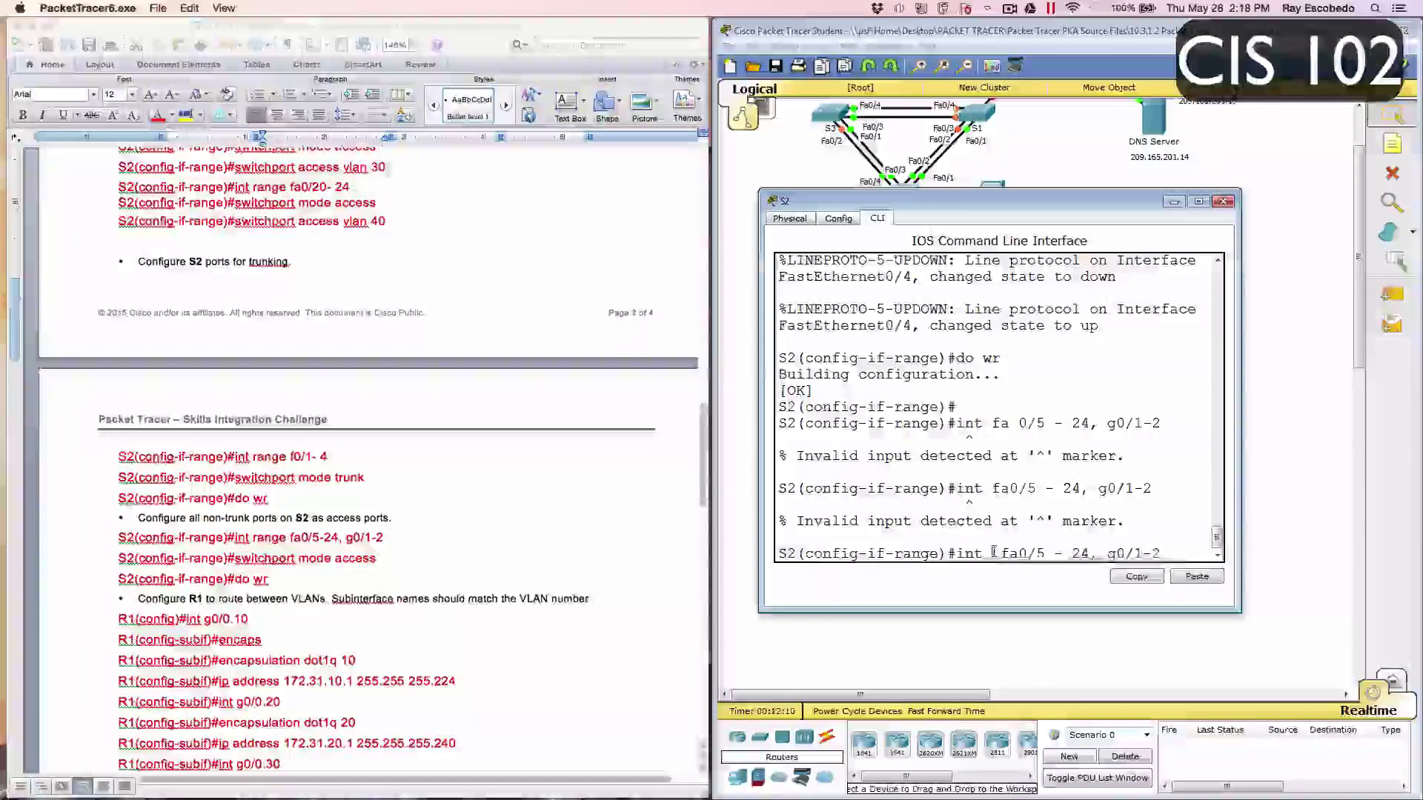
pyautogui.write('range')
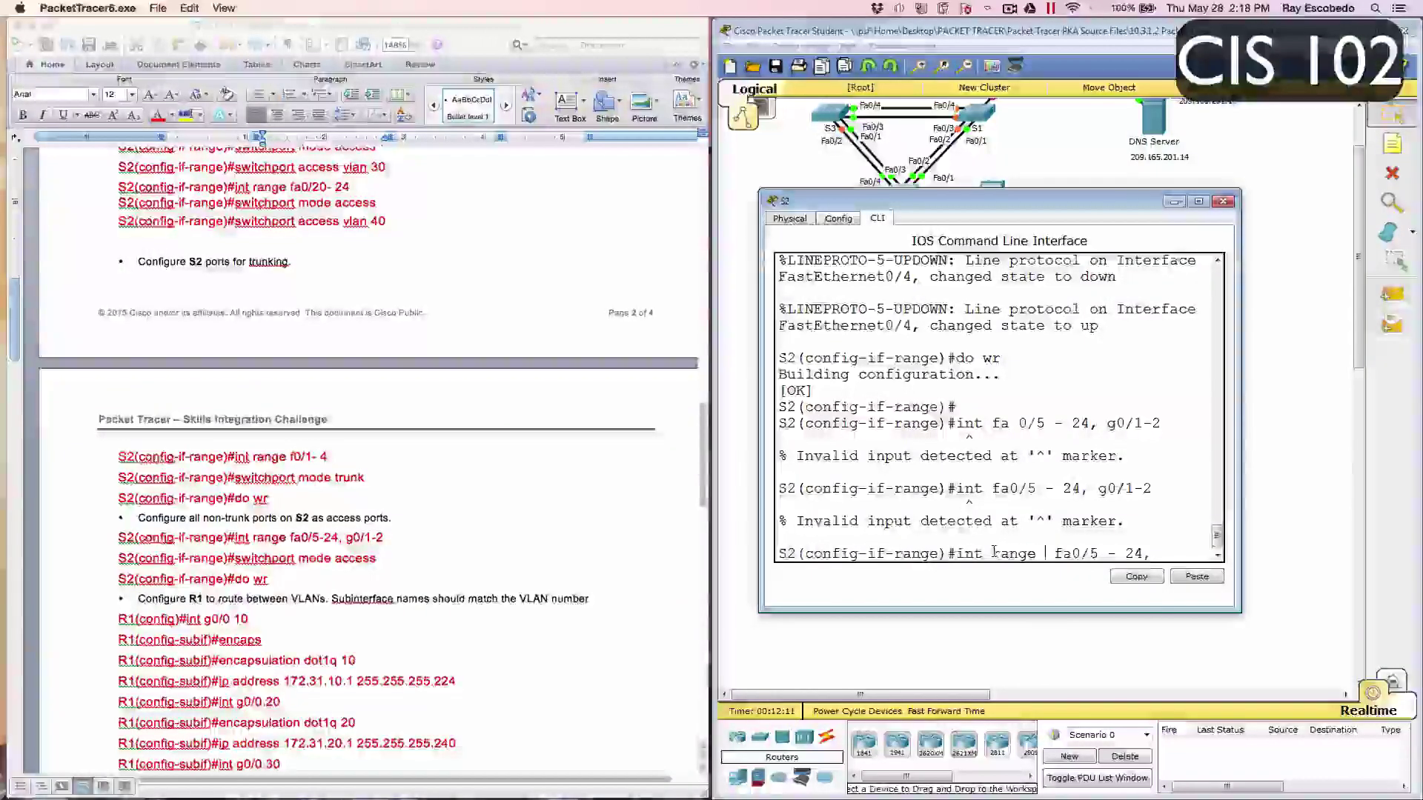
pyautogui.press('Return')
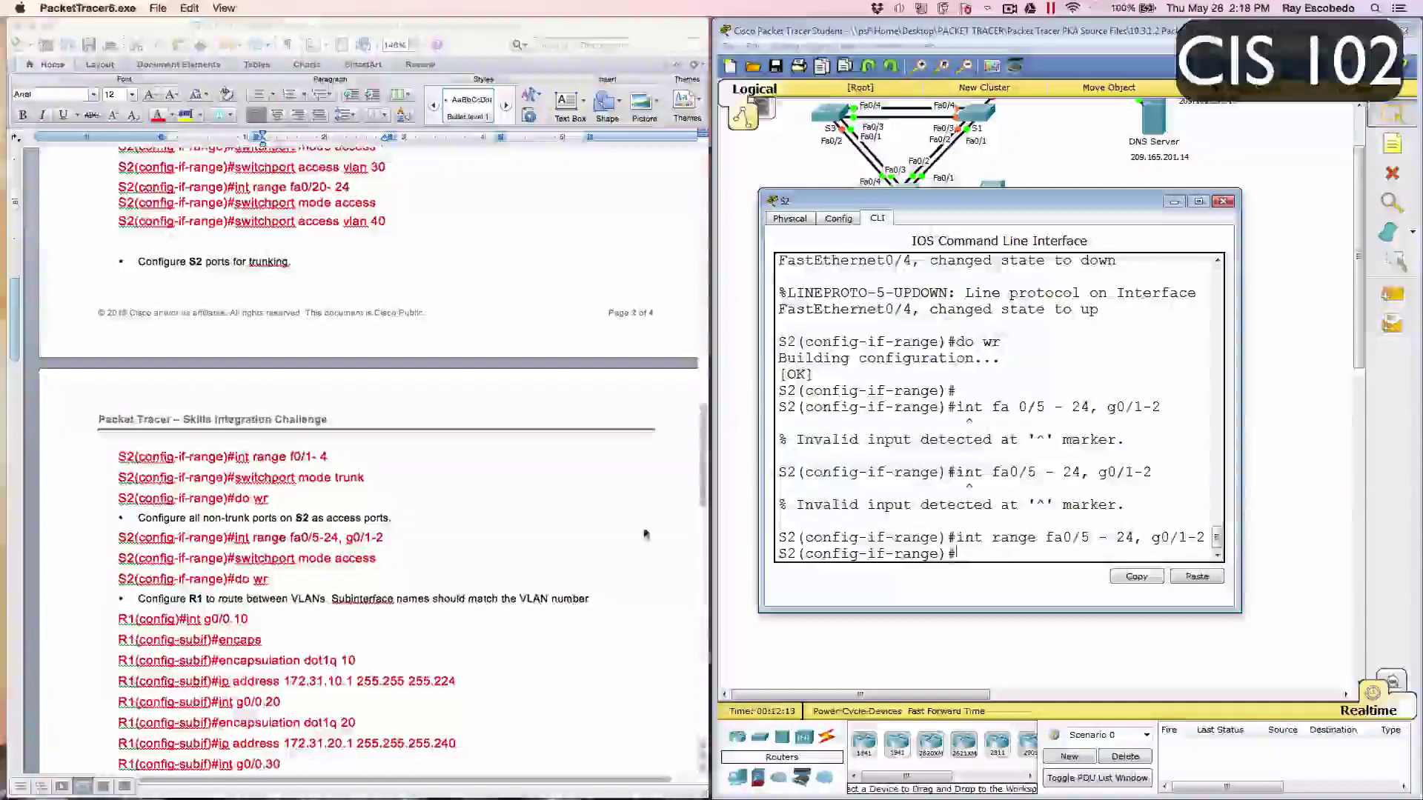
# Step: Set the selected non-trunk ports to switchport mode access and save the S2 configuration with do wr
pyautogui.scroll(-1, 644, 533)
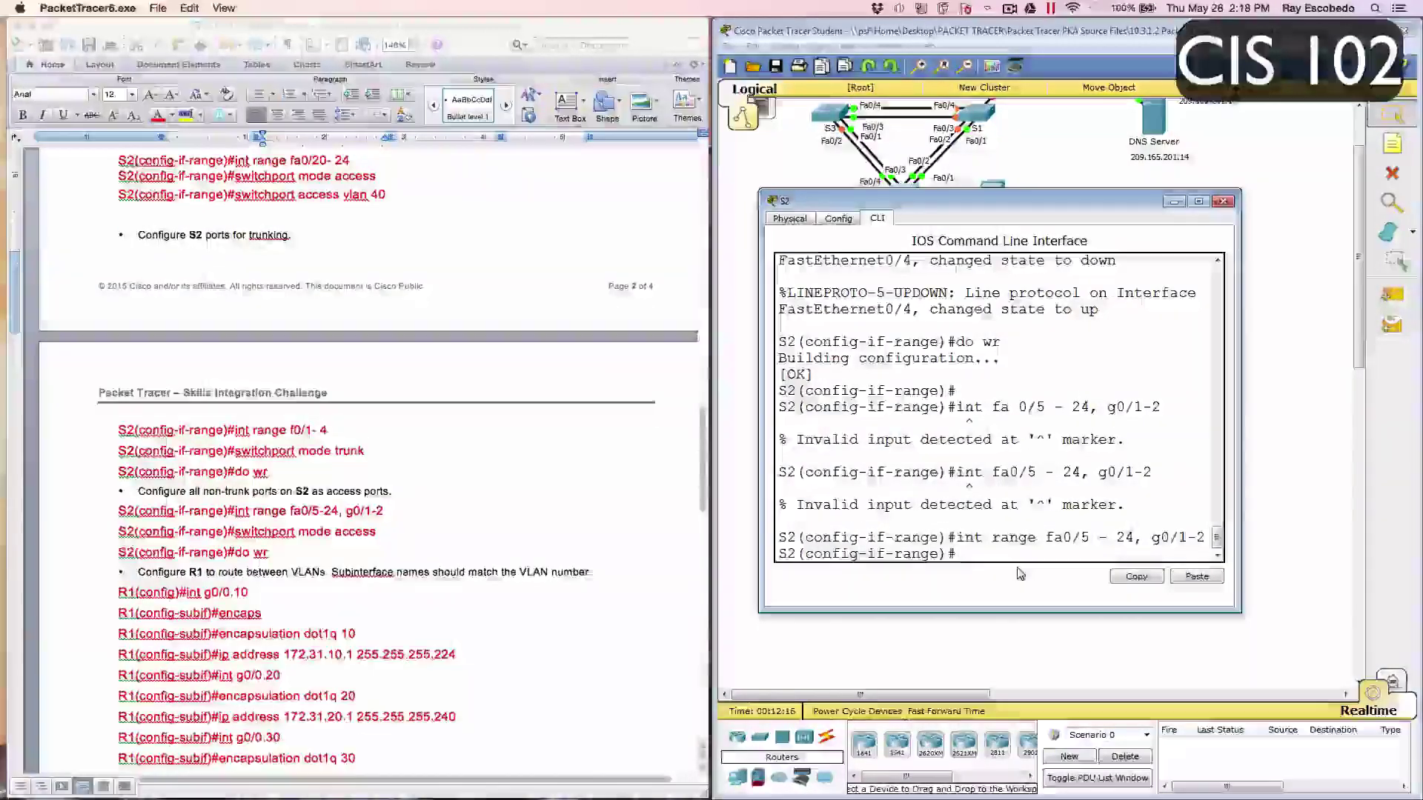
pyautogui.write('swi')
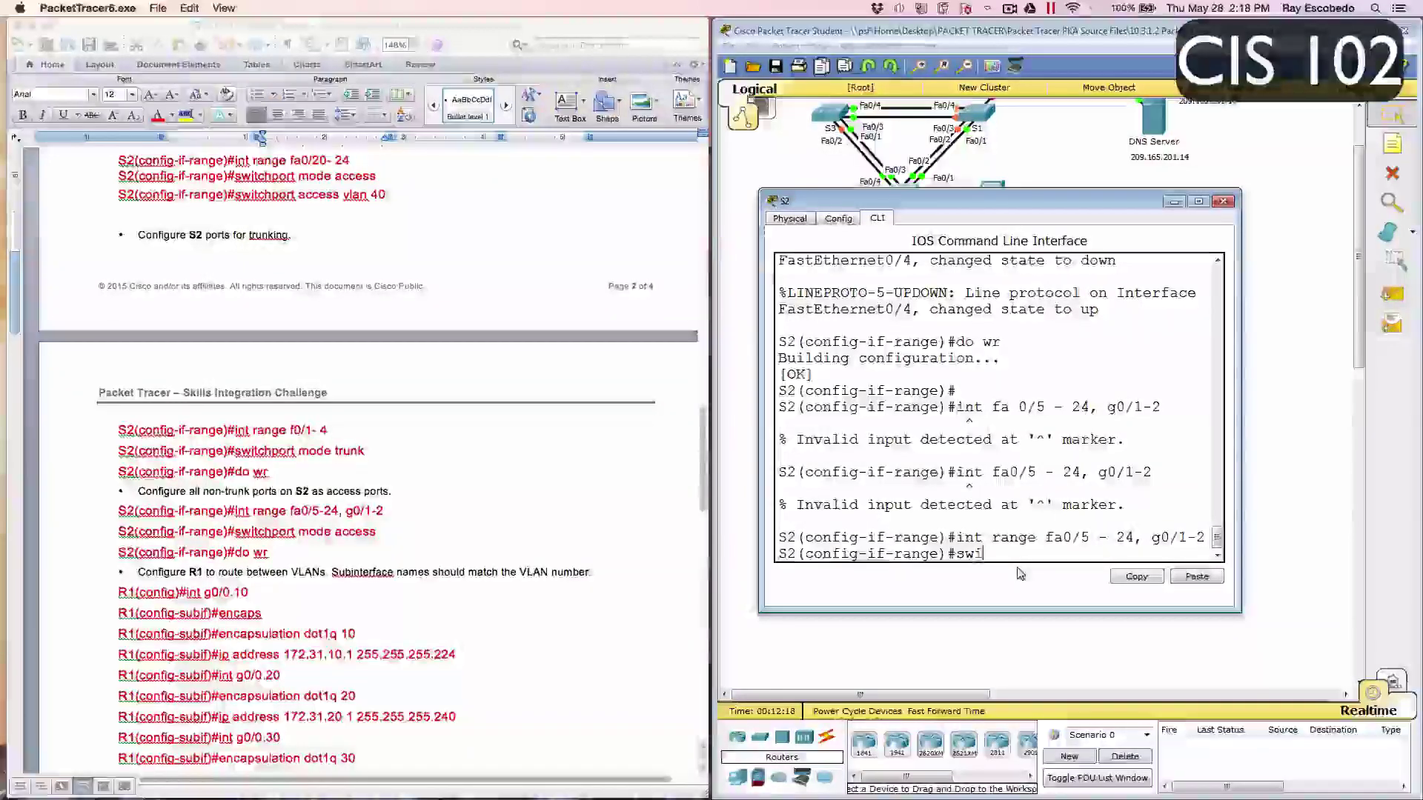
pyautogui.write('tchport mo')
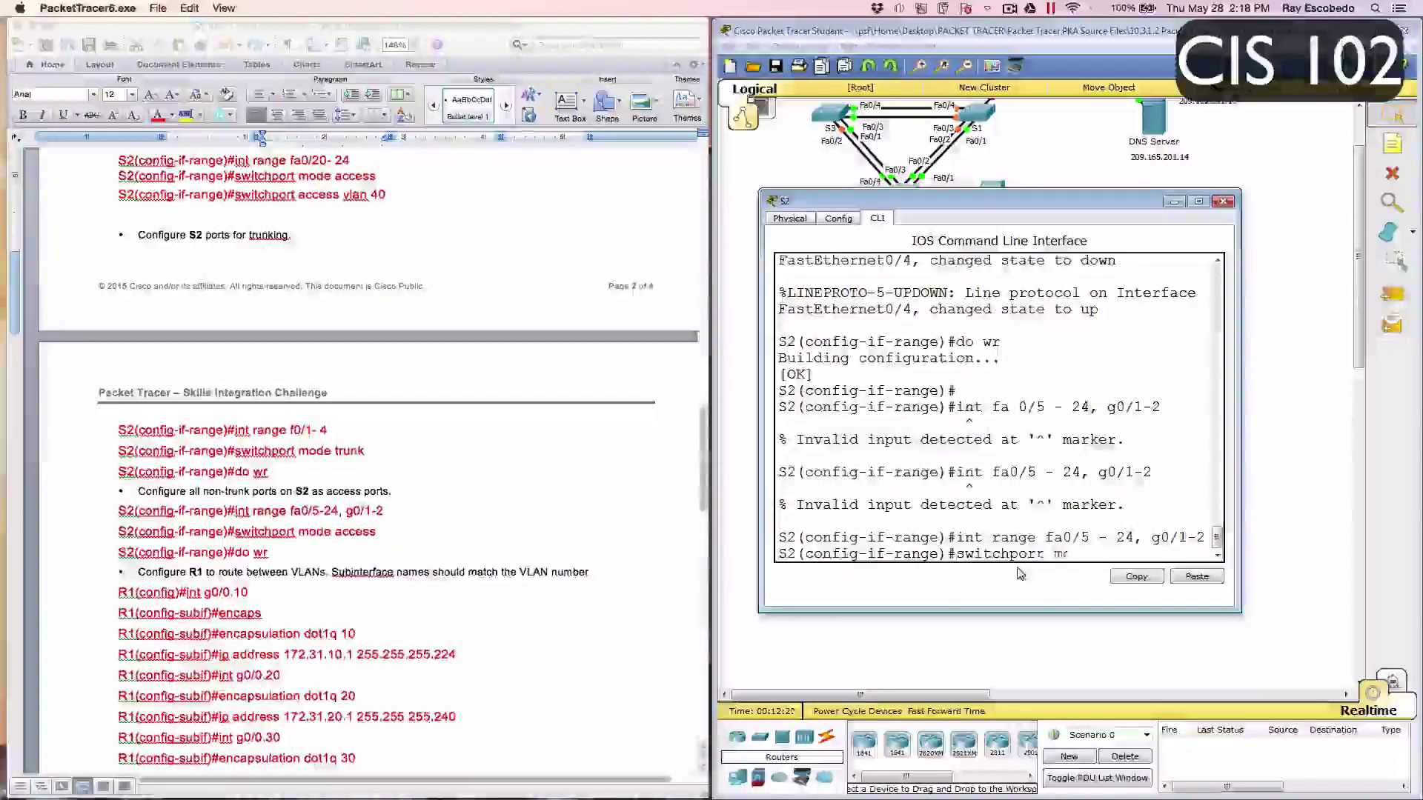
pyautogui.write('de access')
pyautogui.press('Return')
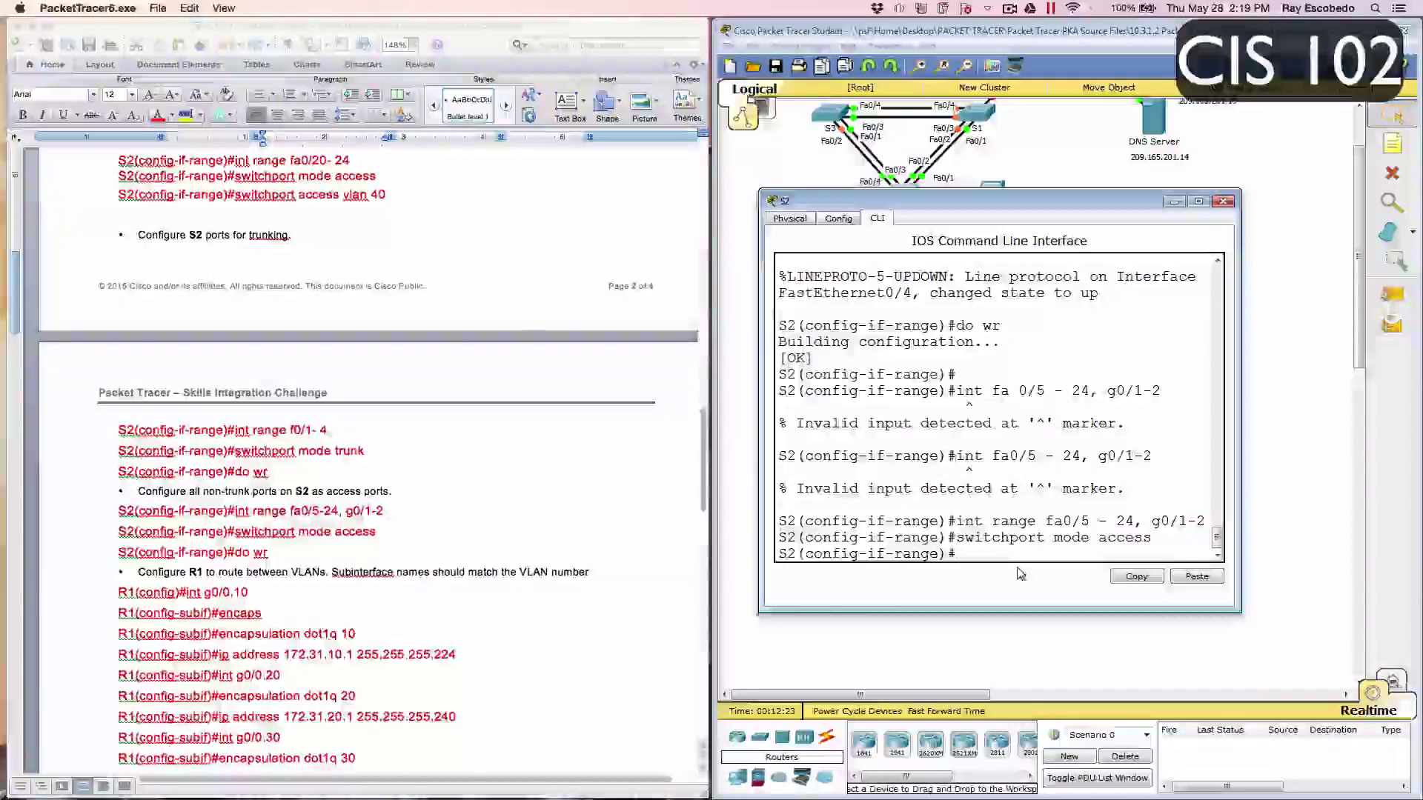
pyautogui.write('do wr')
pyautogui.press('Return')
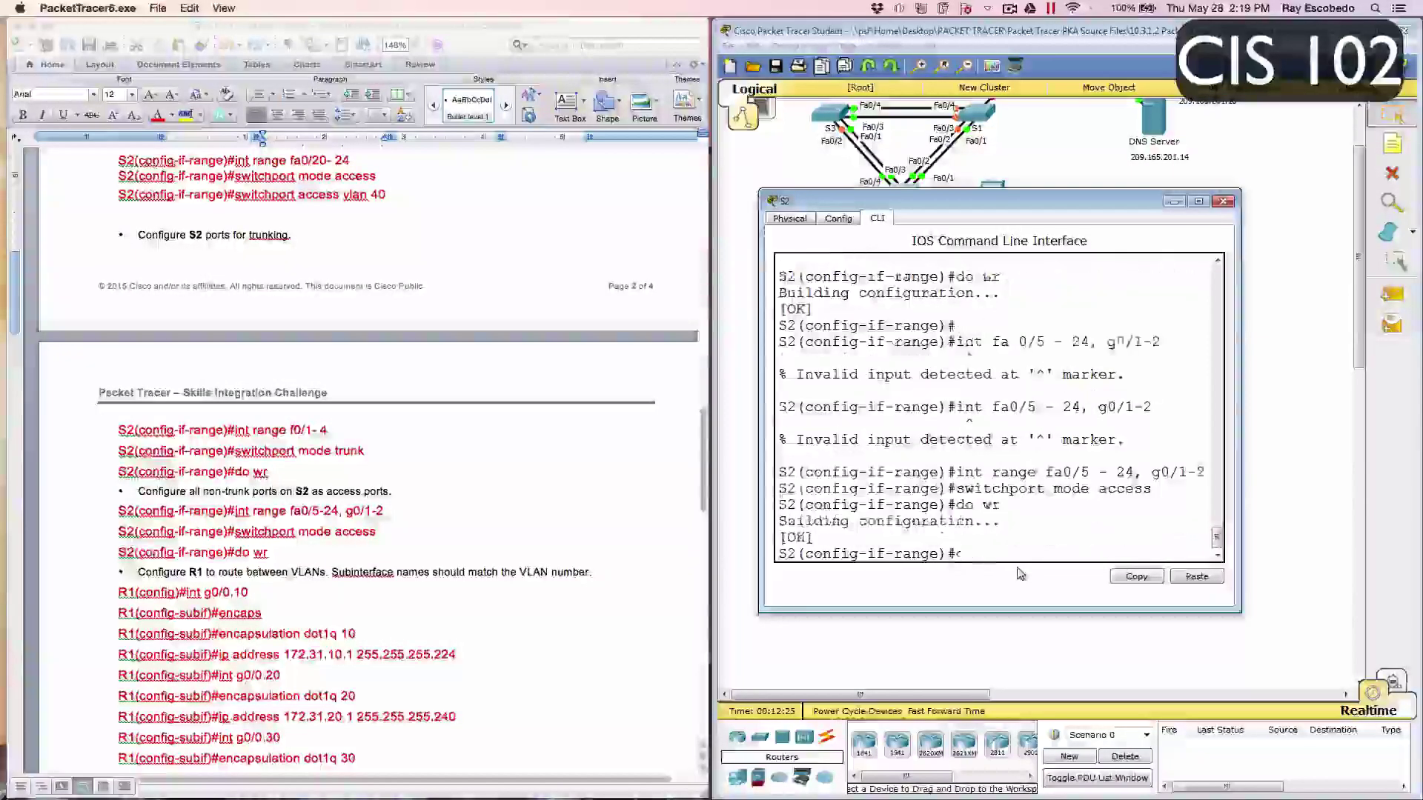
# Step: Close the S2 window and open the command line interface of router R1
pyautogui.scroll(-5, 201, 394)
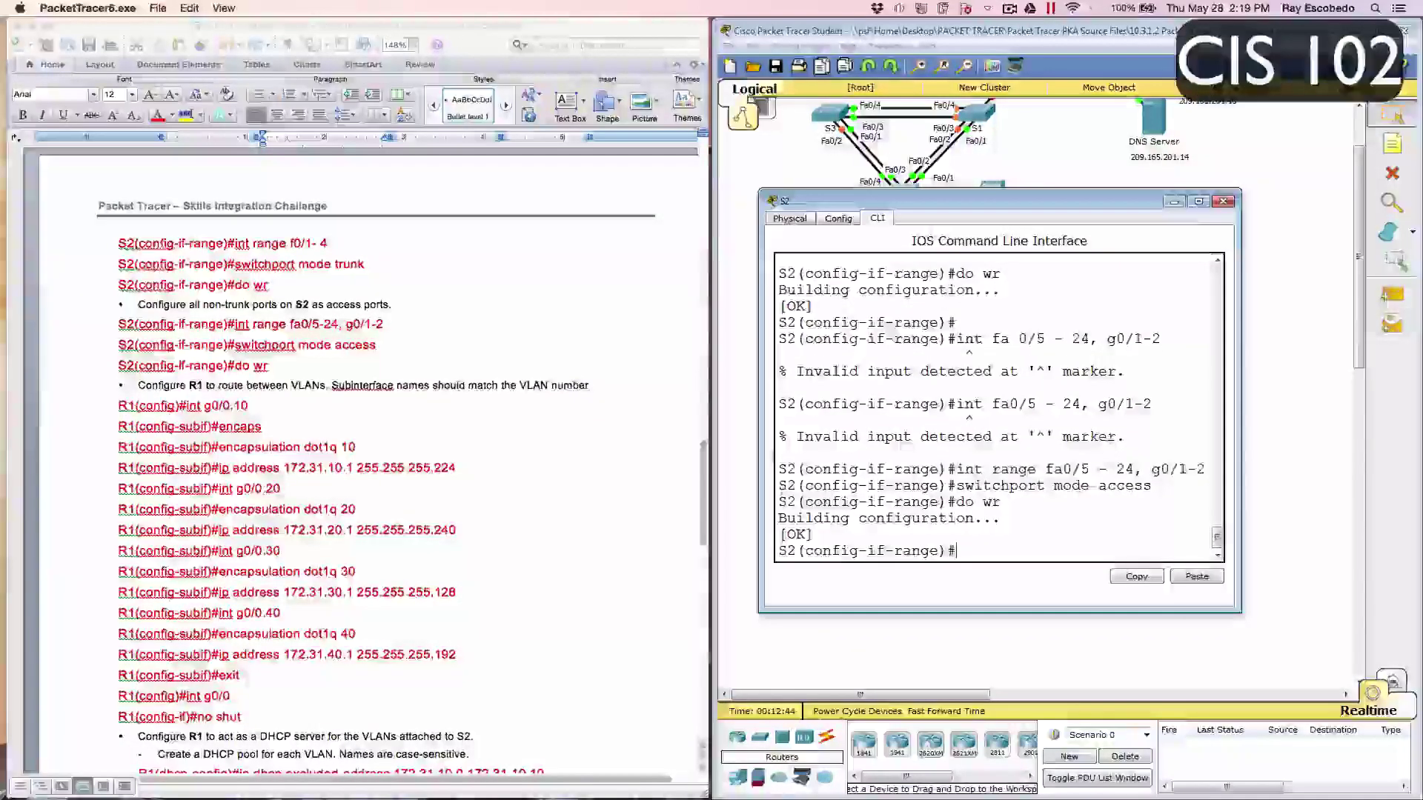
pyautogui.click(1223, 201)
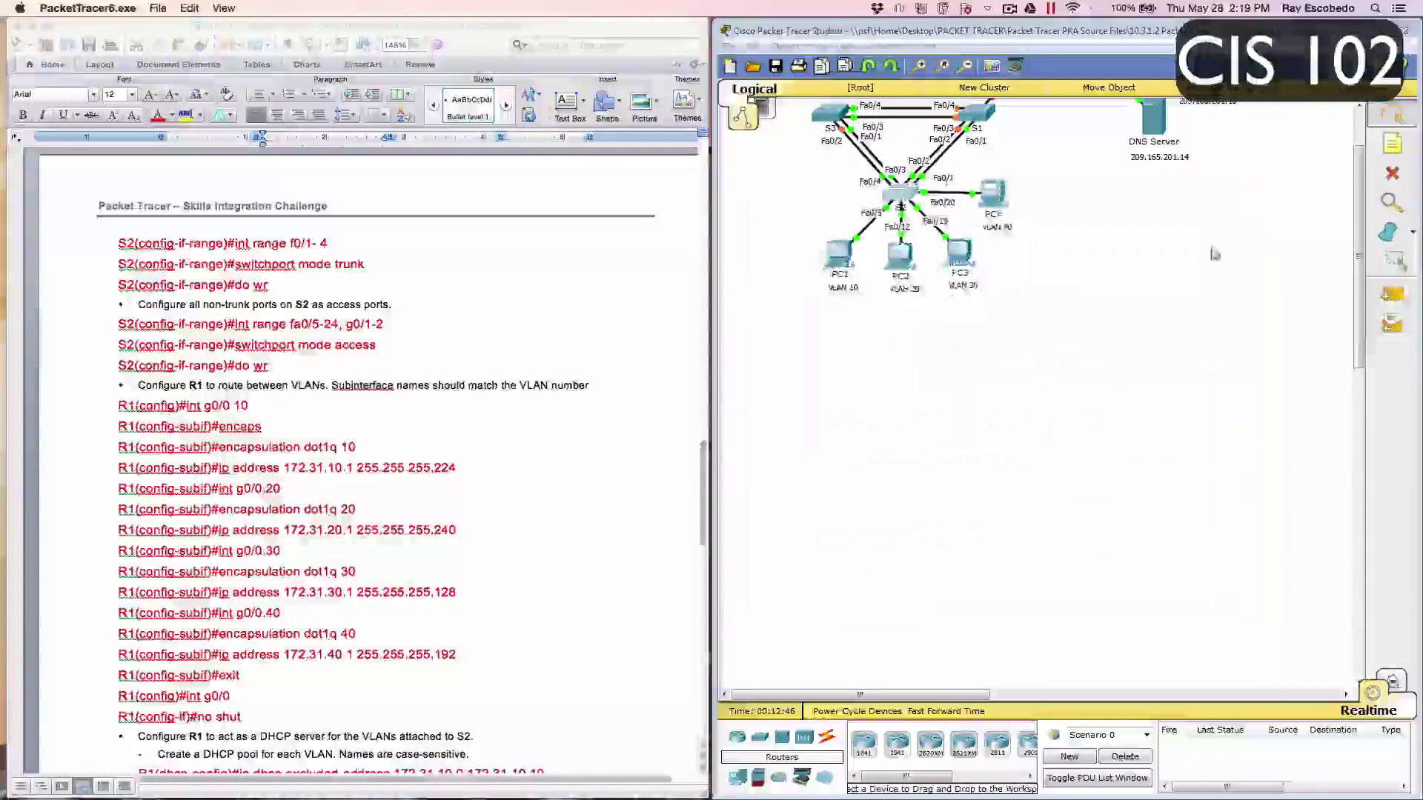
pyautogui.scroll(3, 1222, 247)
pyautogui.click(1020, 152)
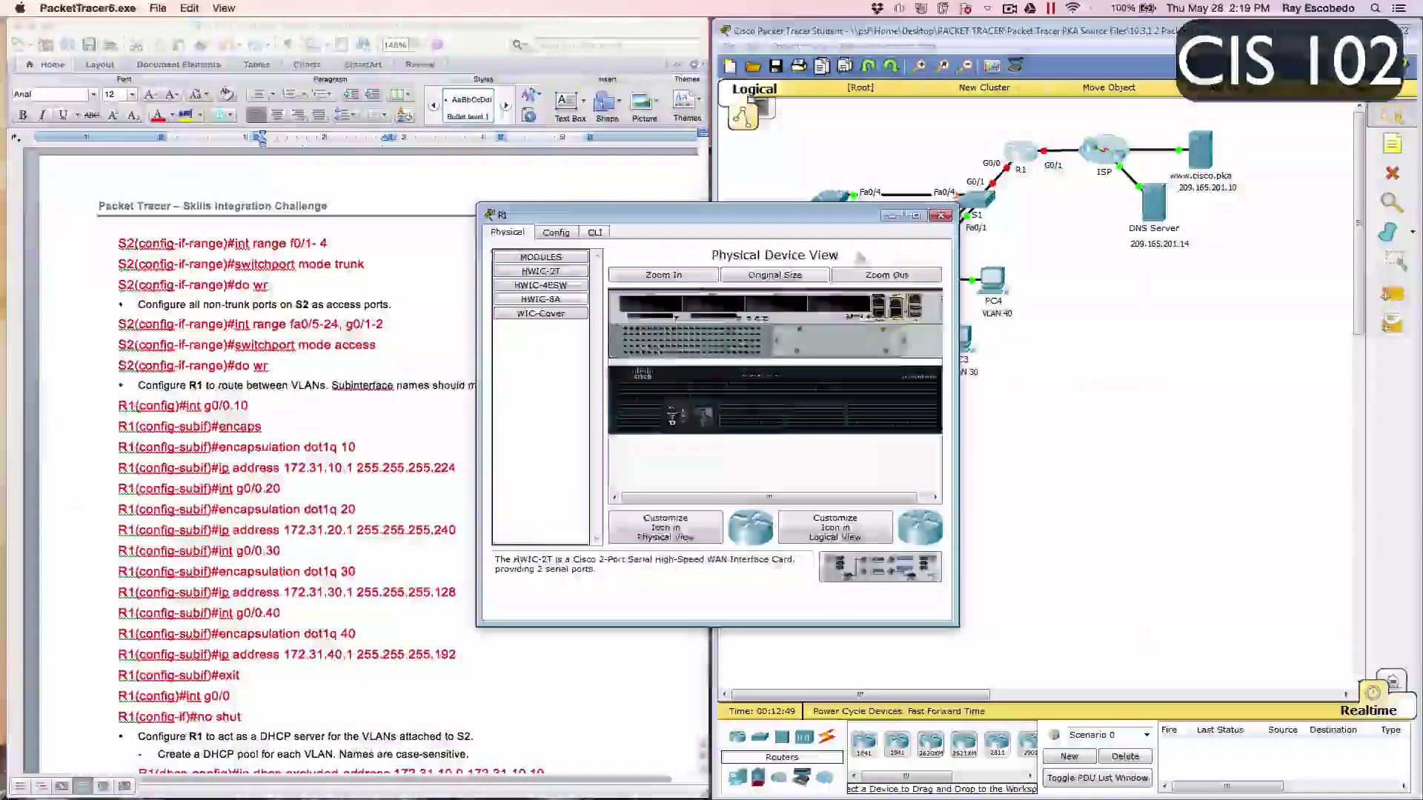
pyautogui.click(594, 232)
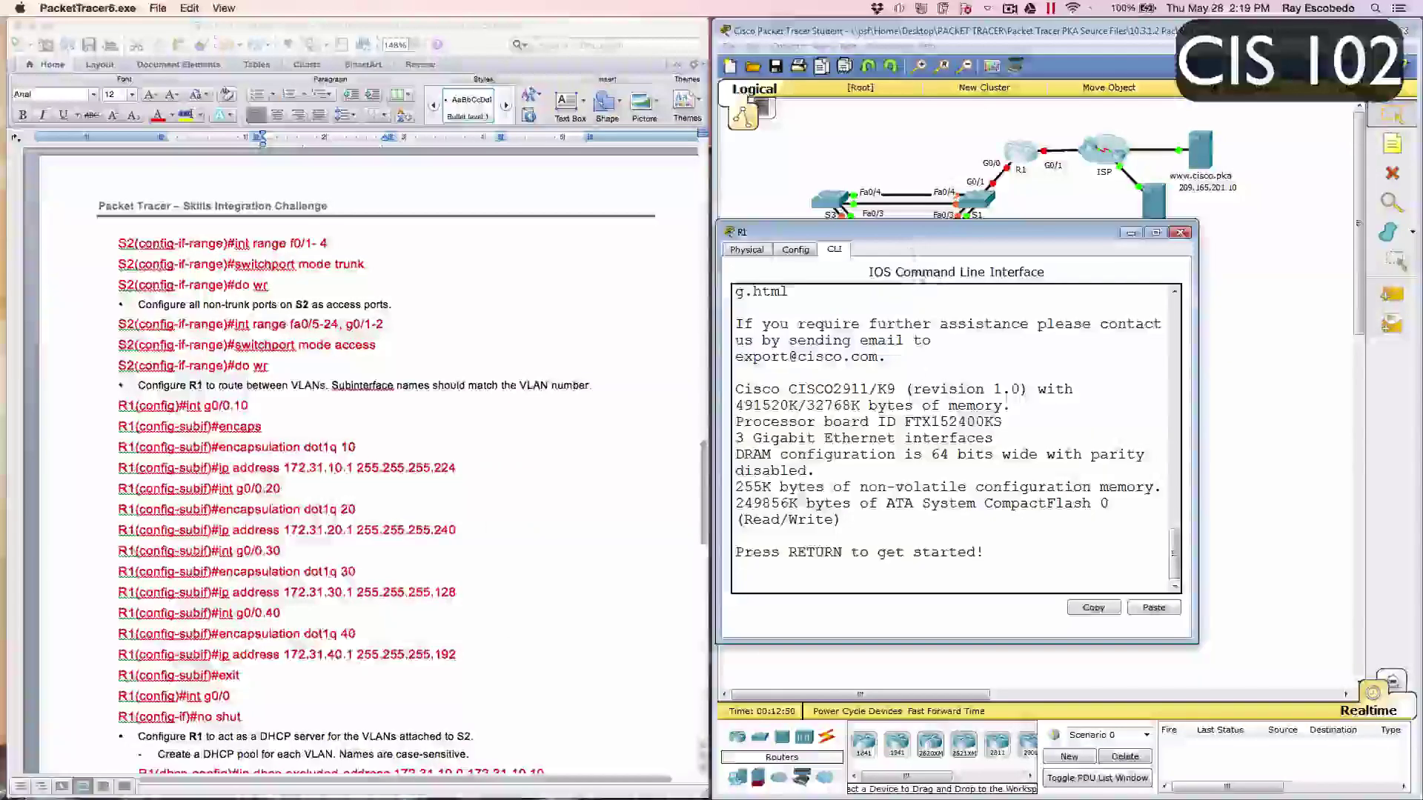
# Step: Enter privileged mode and then global configuration mode on R1 with en and conf t
pyautogui.click(924, 368)
pyautogui.press('Return')
pyautogui.write('en')
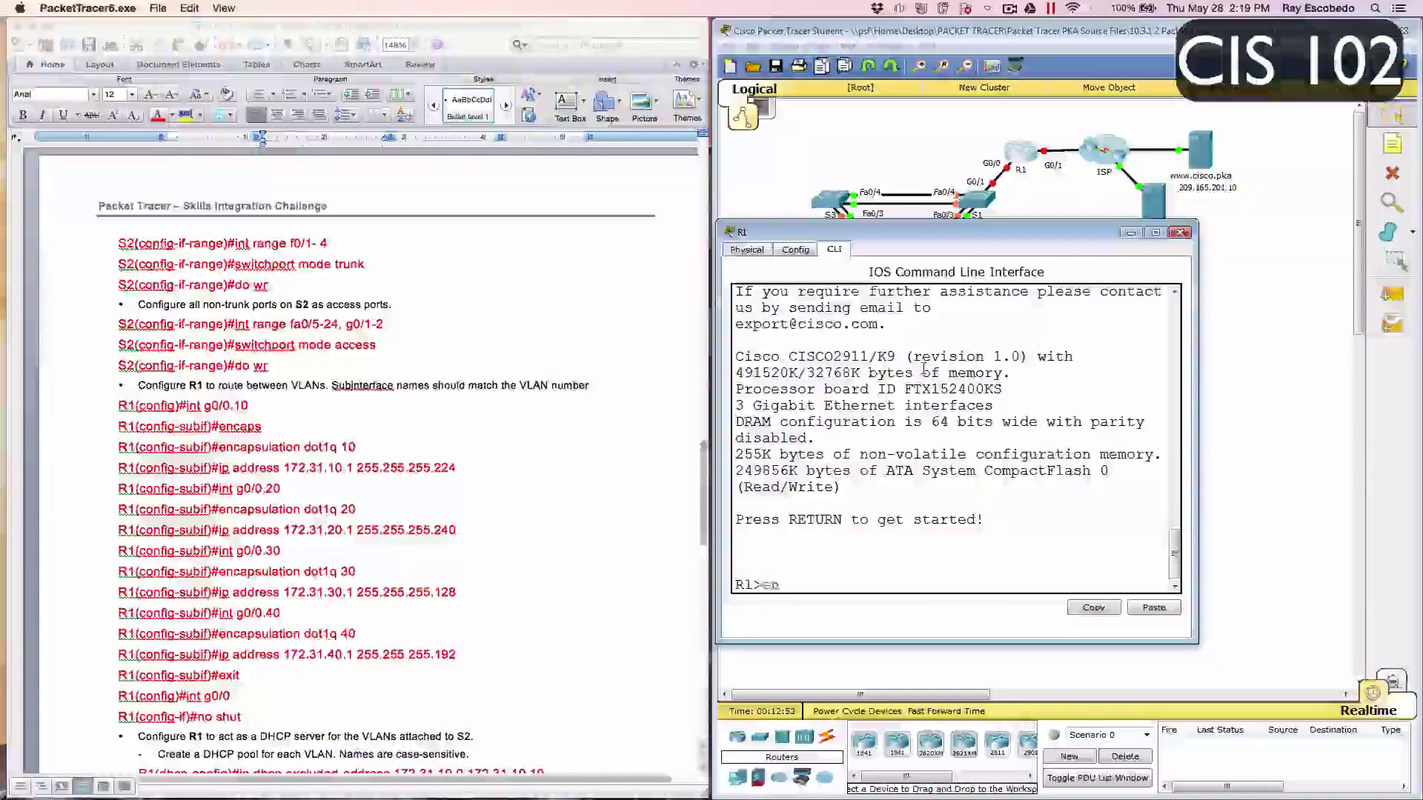
pyautogui.press('Return')
pyautogui.write('conf t')
pyautogui.press('Return')
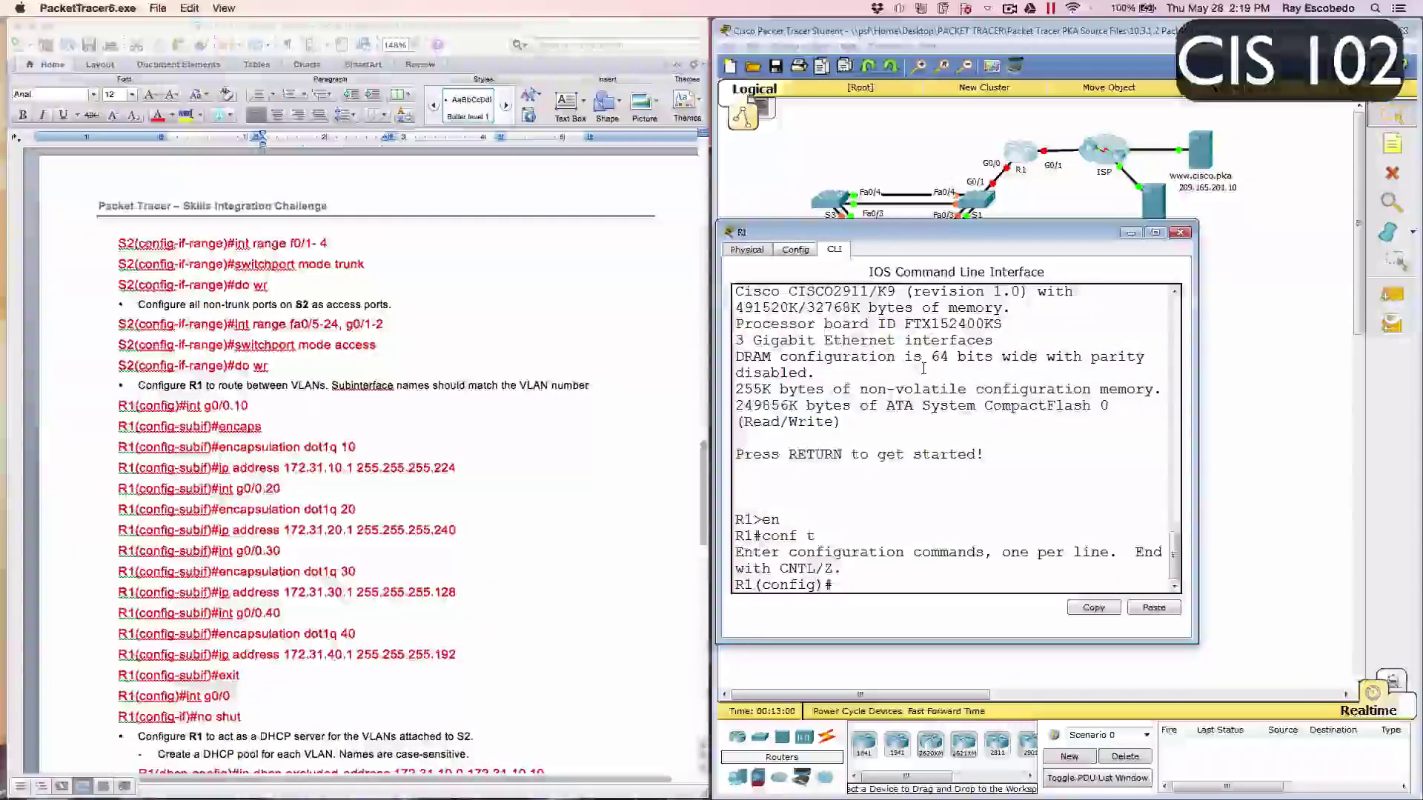
# Step: Create subinterface g0/0.10 on R1 and enter its configuration mode
pyautogui.write('int g0/')
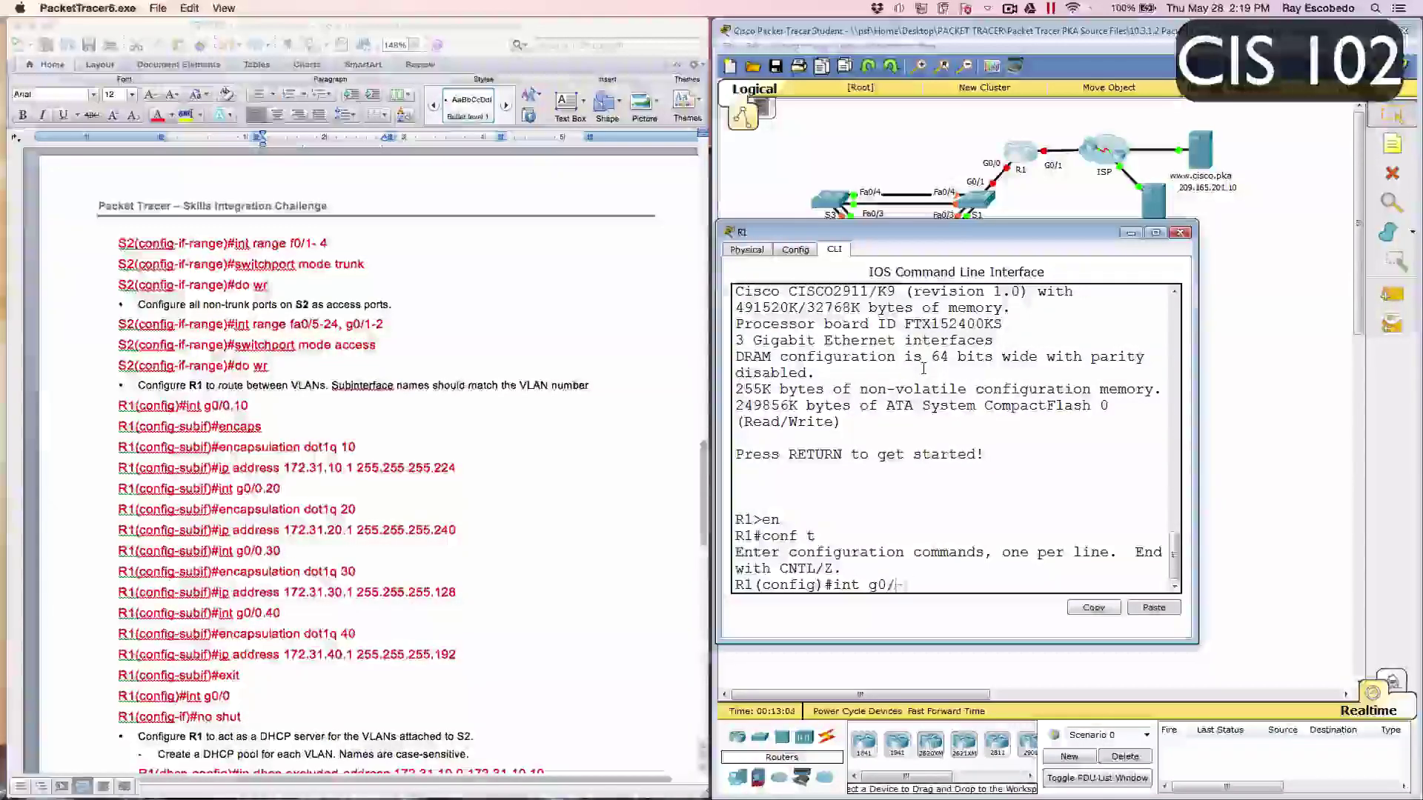
pyautogui.write('0.')
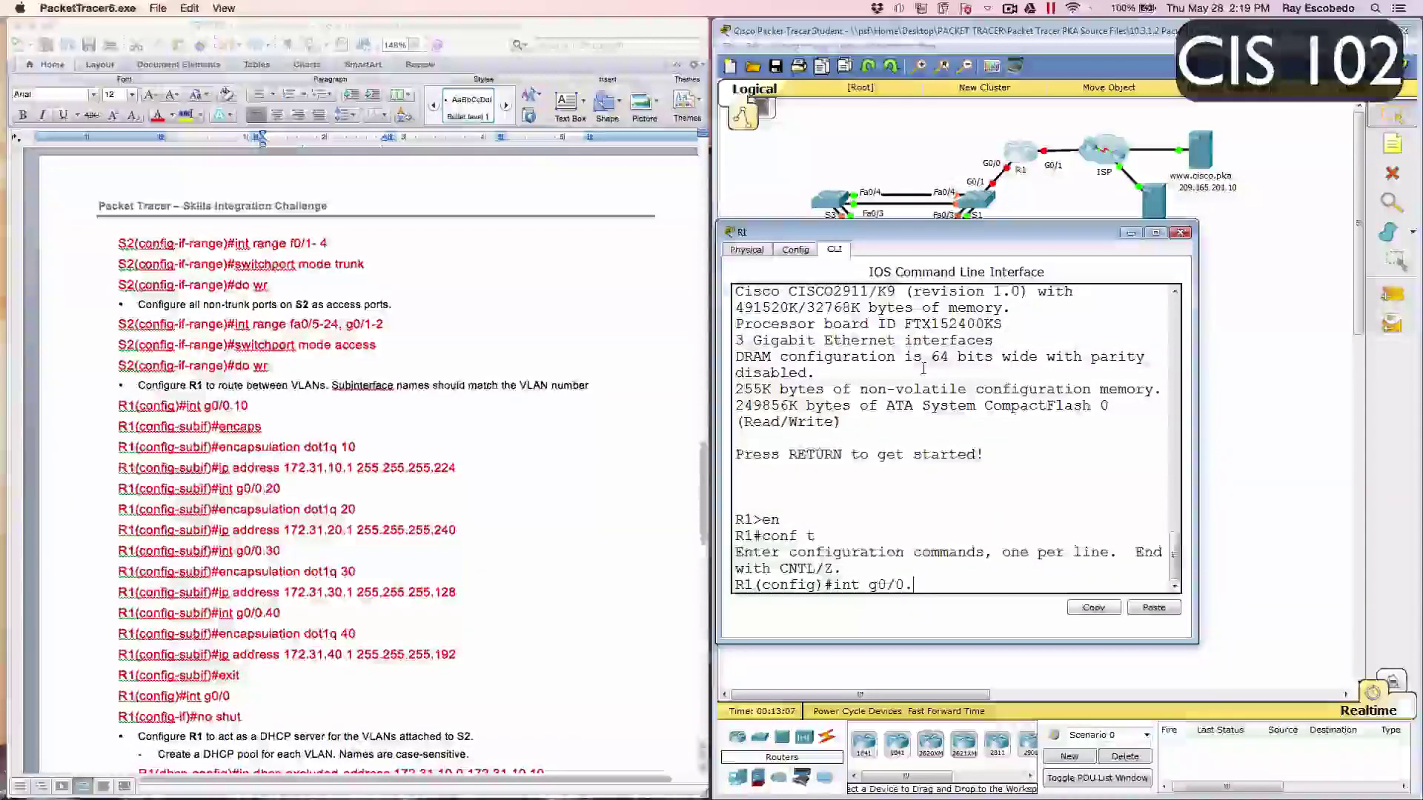
pyautogui.press('Tab')
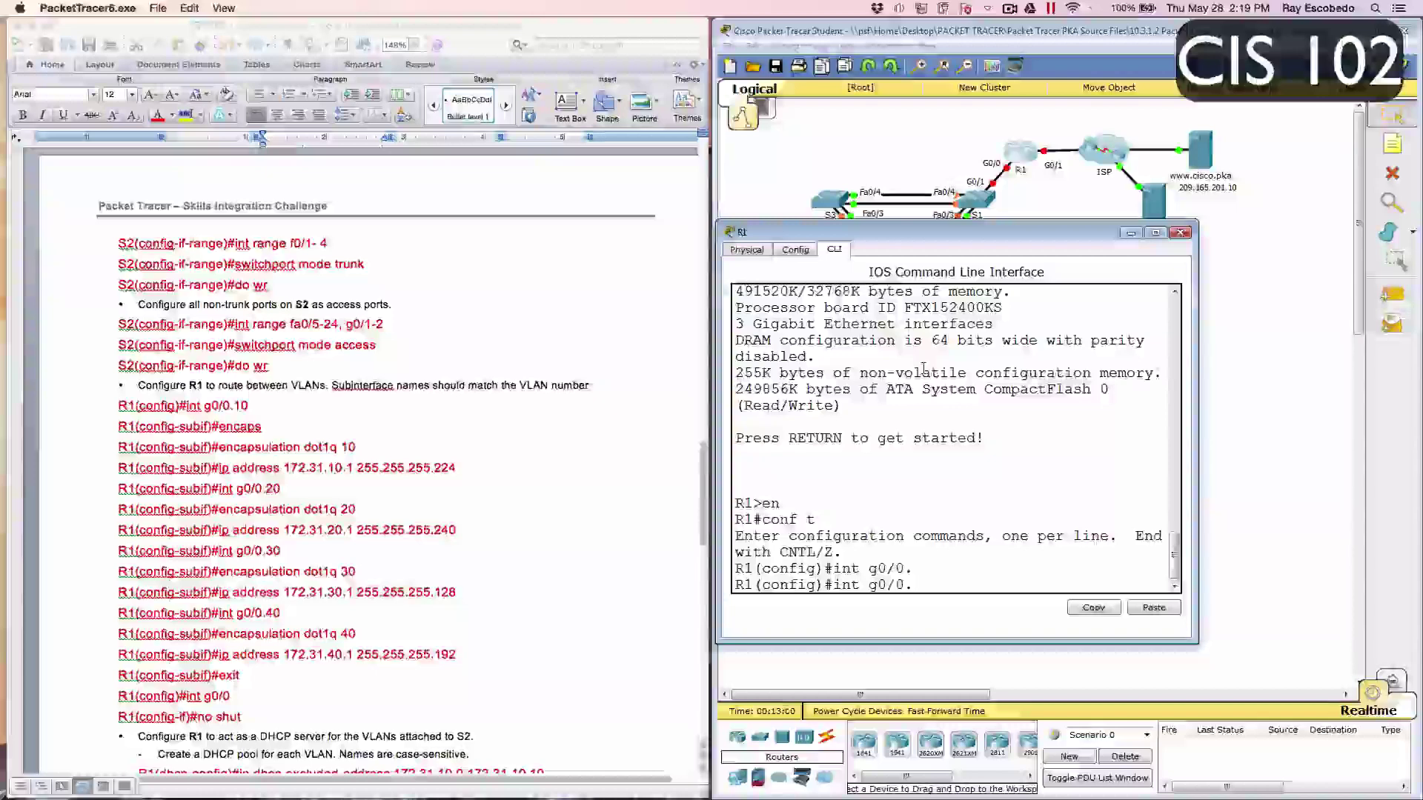
pyautogui.write('10')
pyautogui.press('Return')
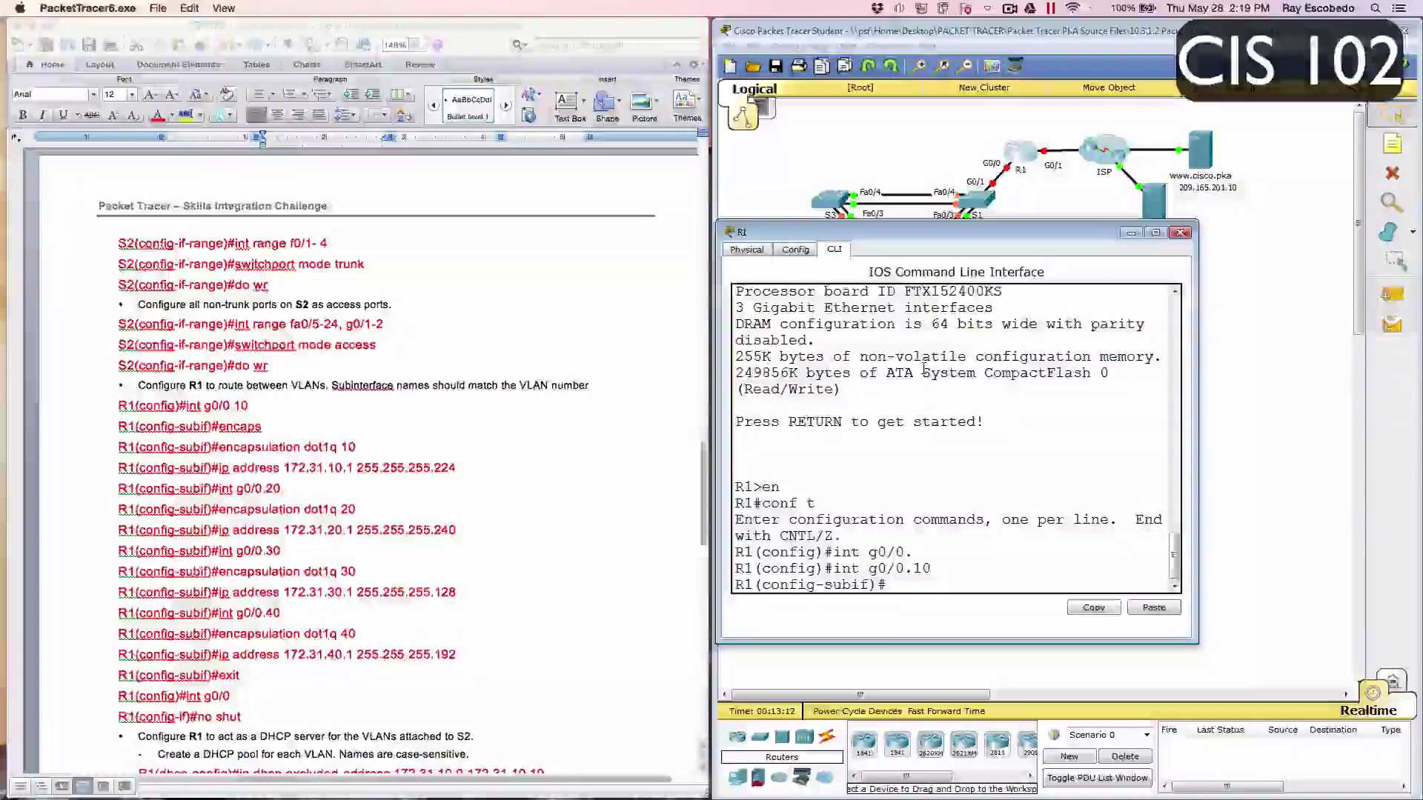
# Step: Check the VLAN and addressing tables in the instructions and try to set dot1Q 10 encapsulation on subinterface g0/0.10
pyautogui.click(363, 444)
pyautogui.scroll(15, 363, 444)
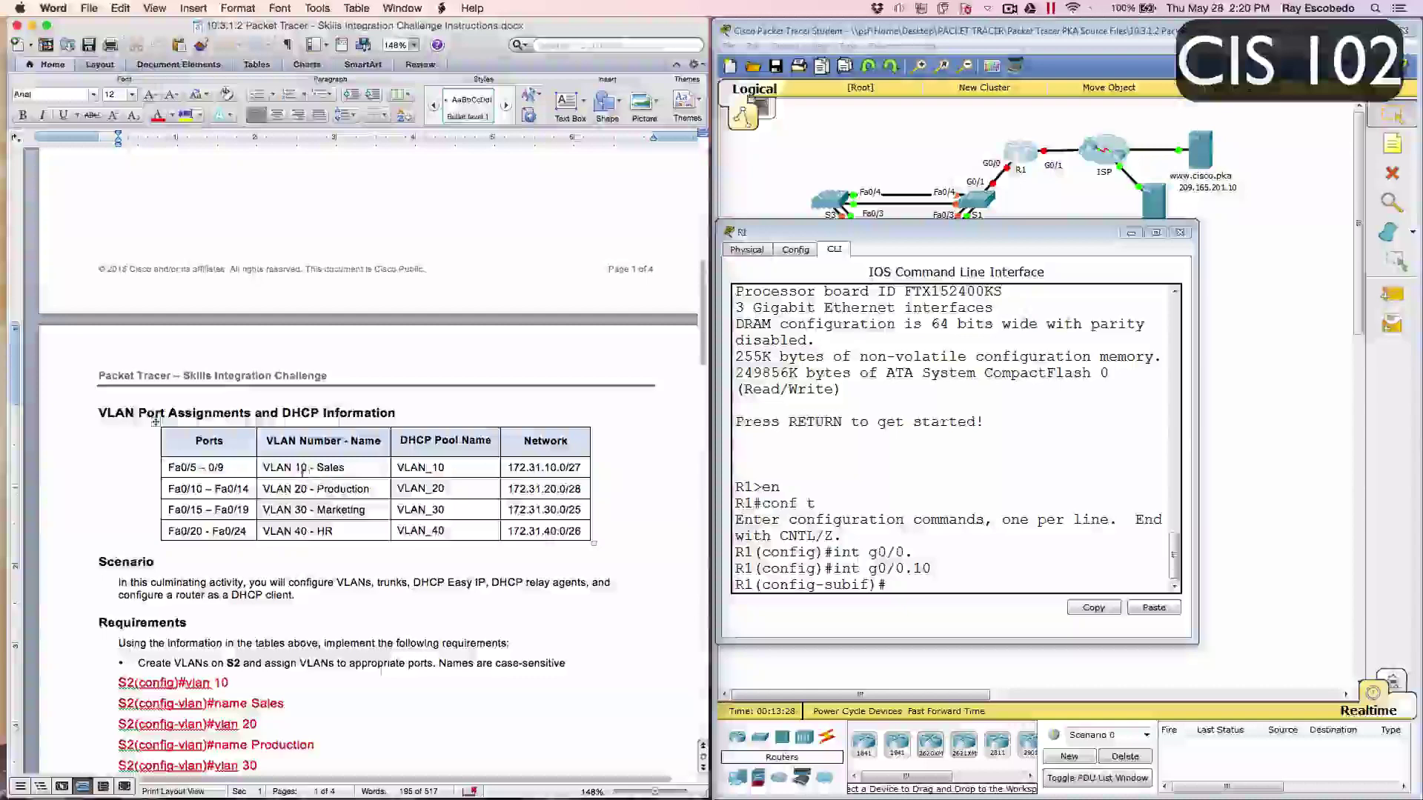
pyautogui.scroll(6, 300, 510)
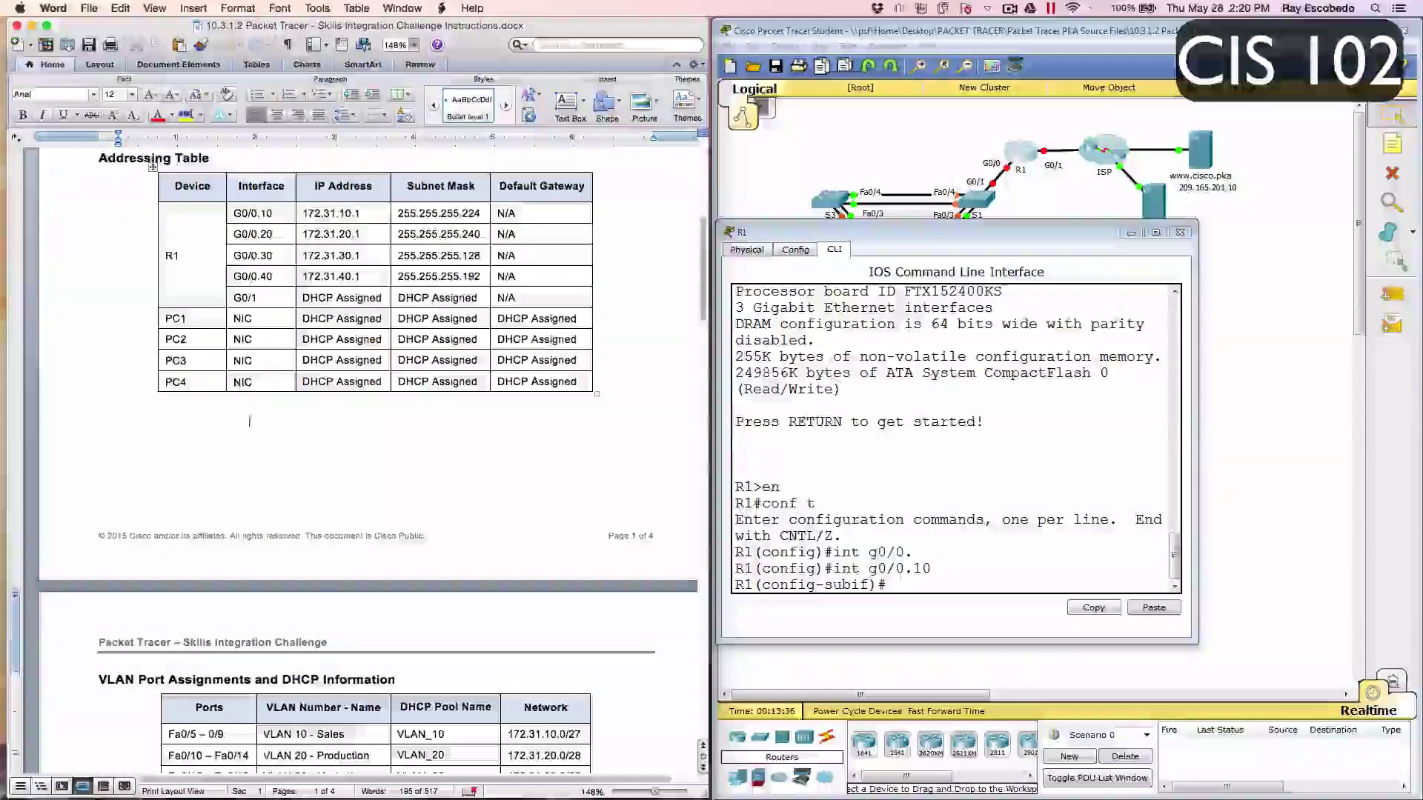
pyautogui.scroll(-15, 475, 442)
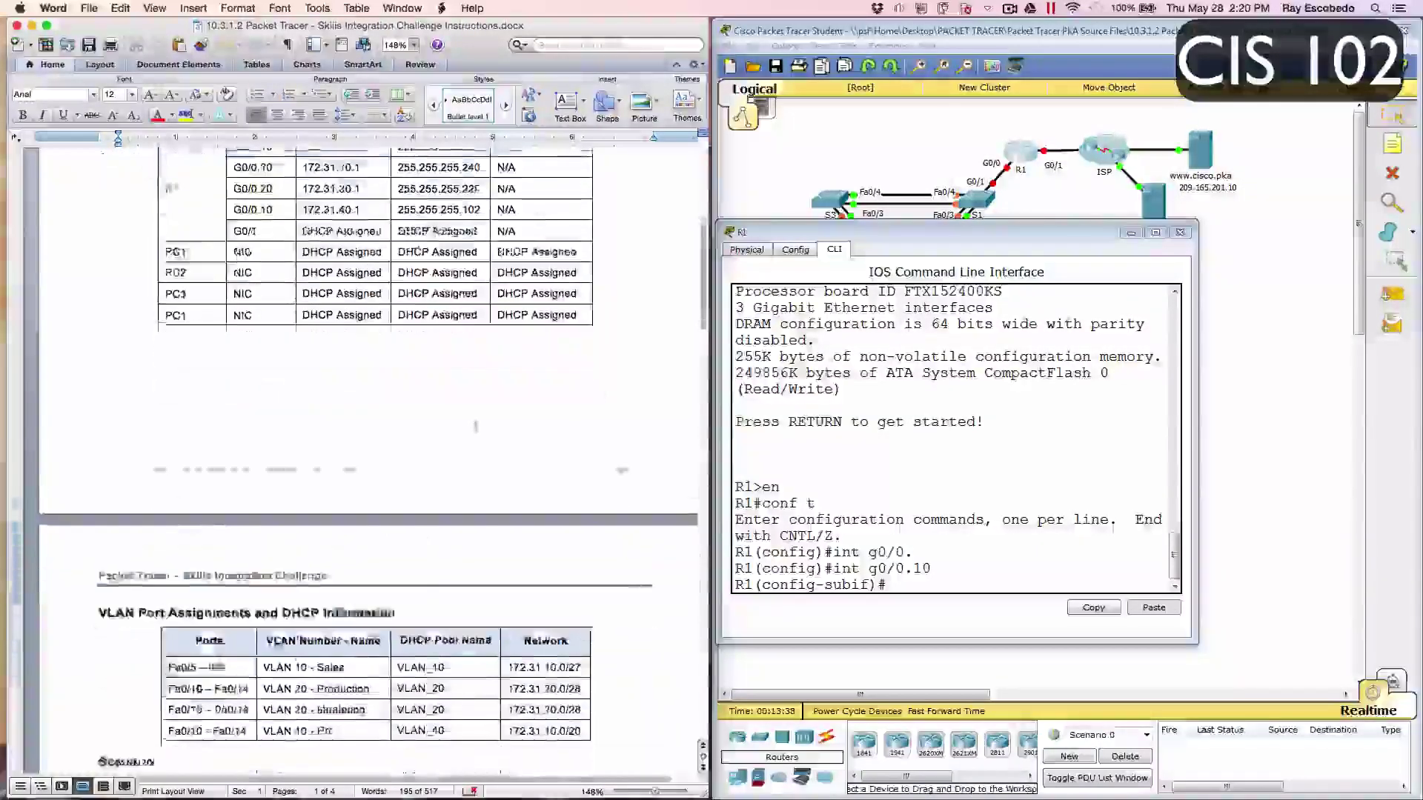
pyautogui.scroll(-10, 476, 442)
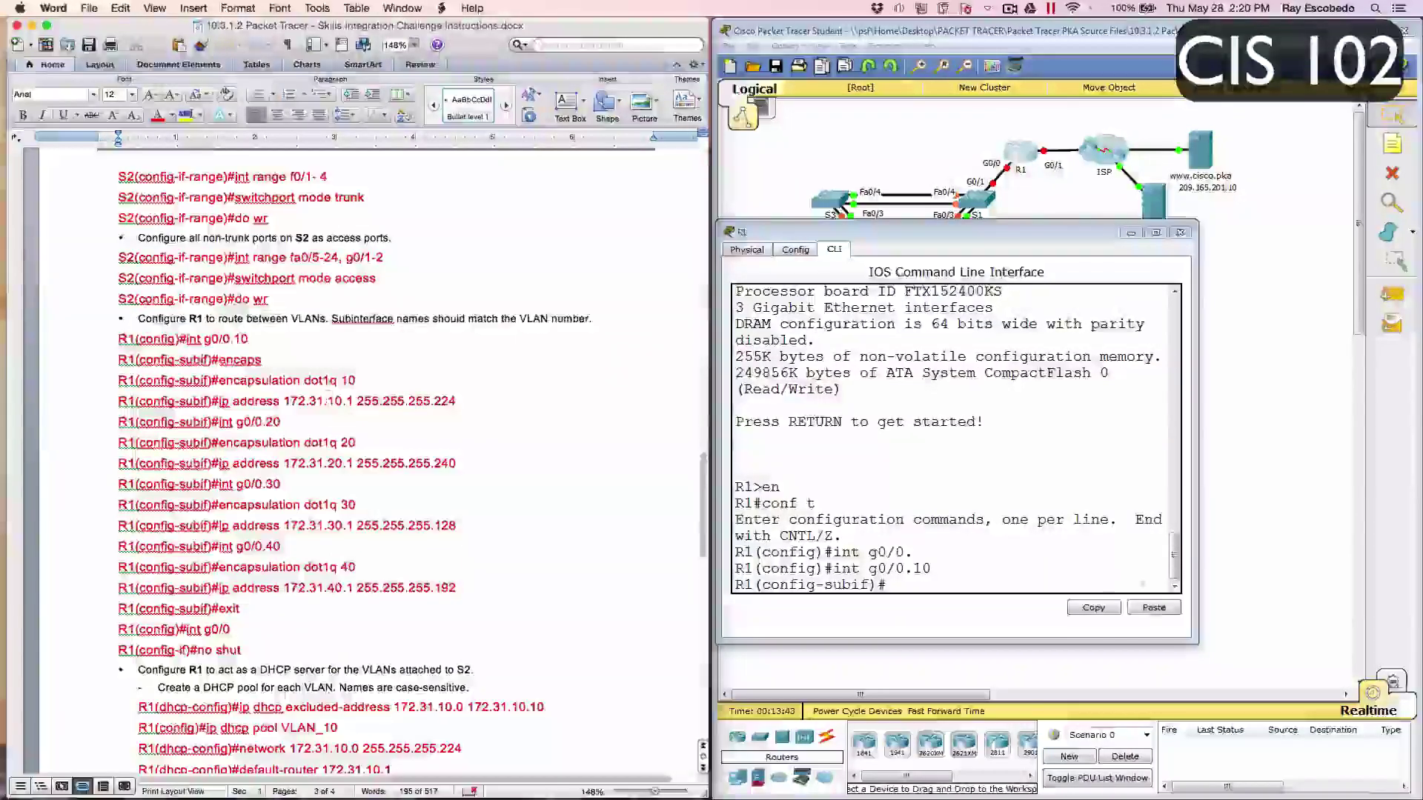
pyautogui.click(990, 587)
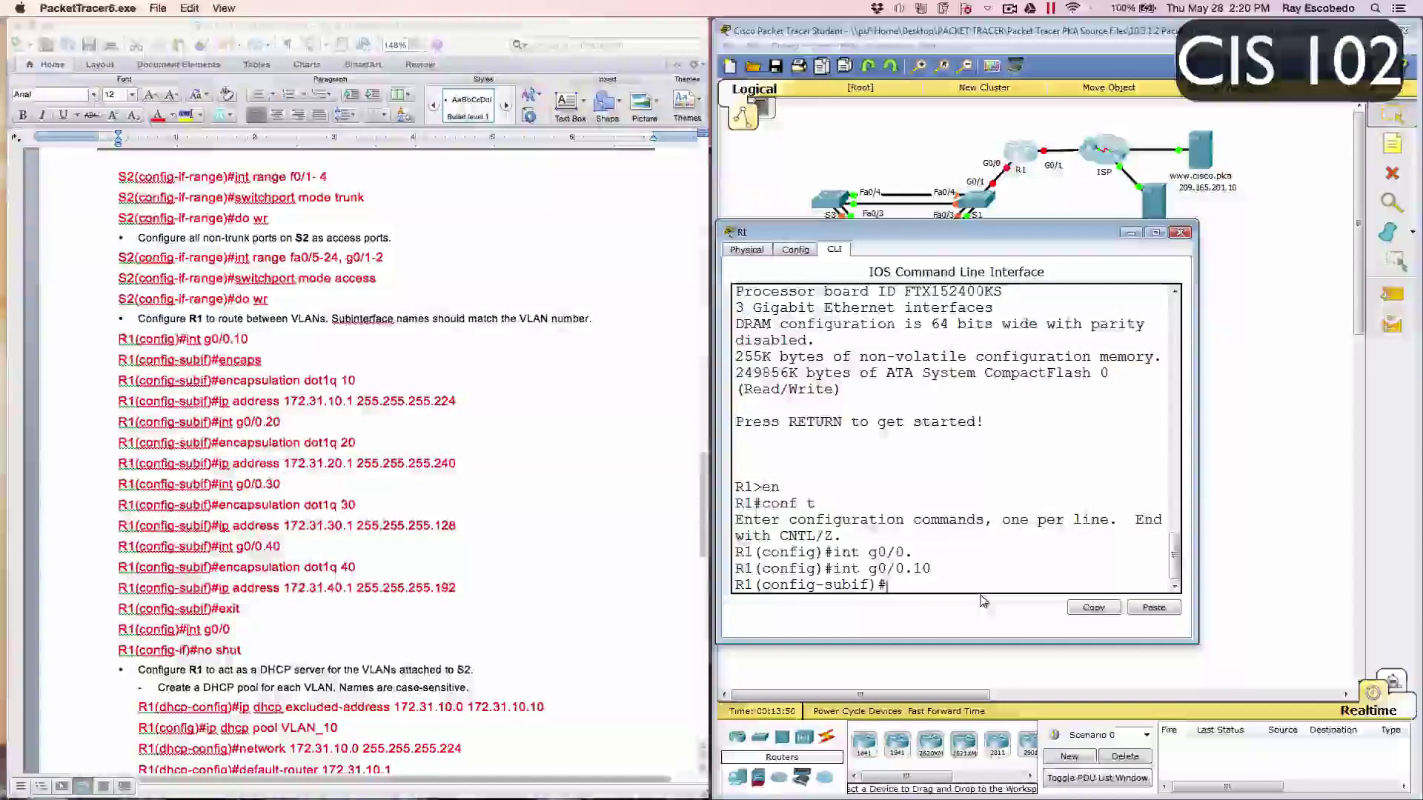
pyautogui.write('e')
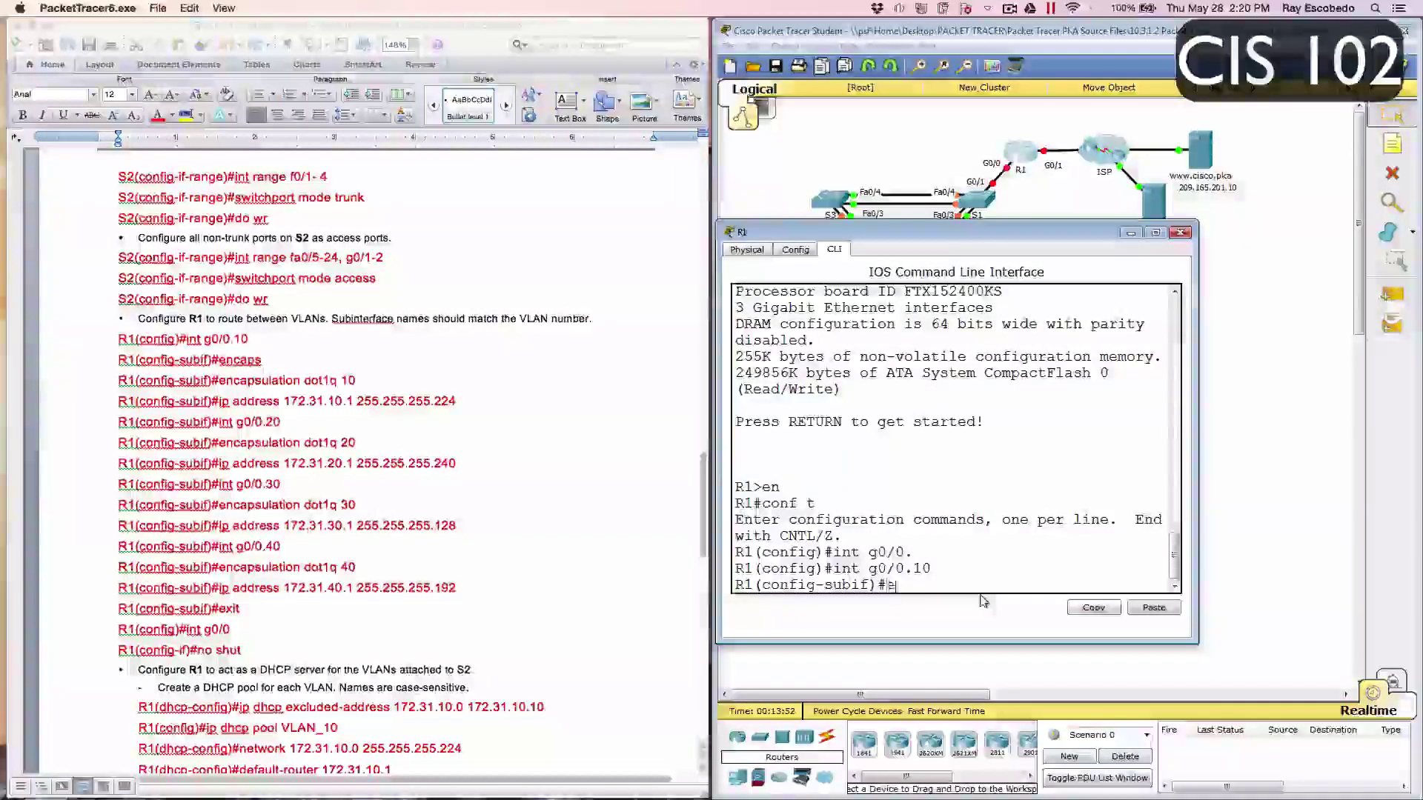
pyautogui.write('ncapsulatio')
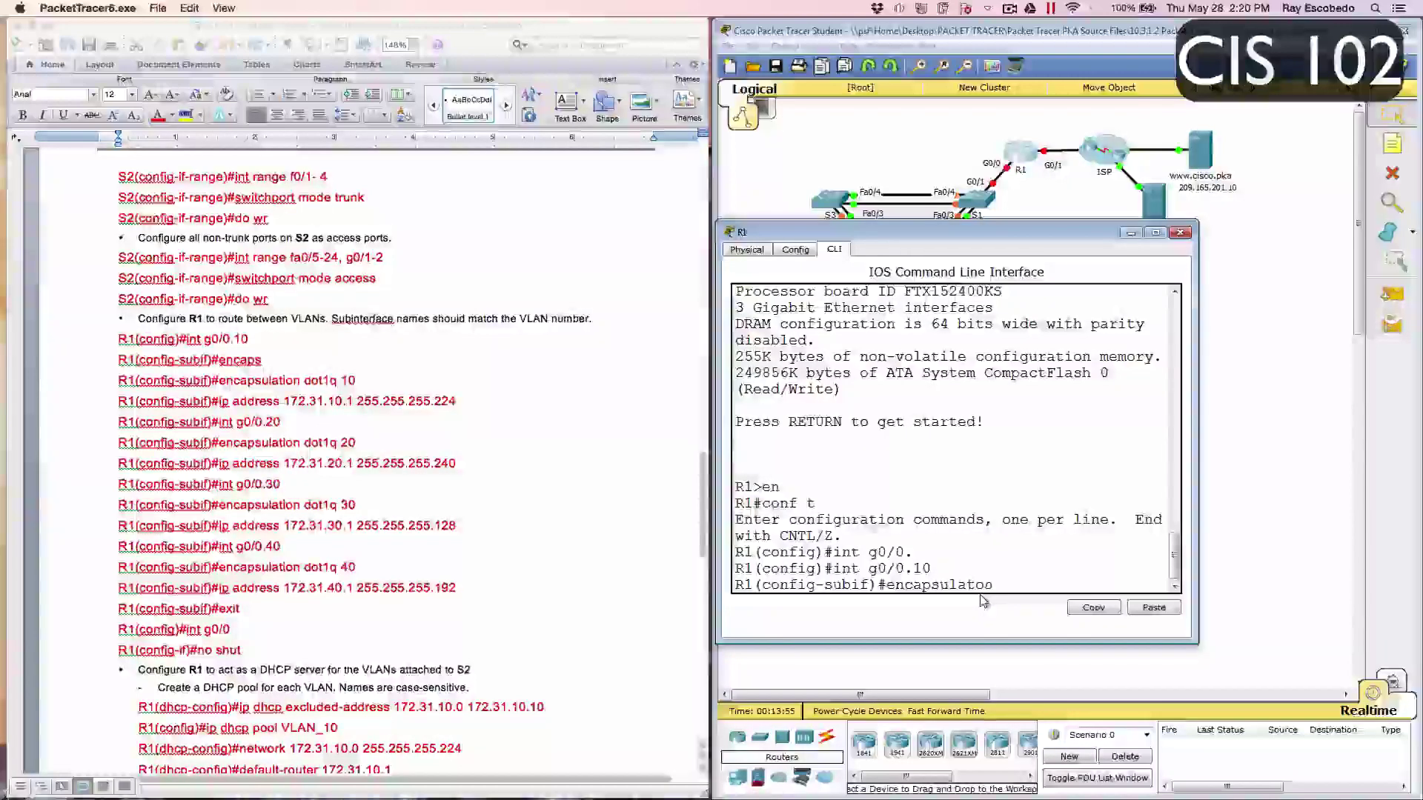
pyautogui.write(' dot1')
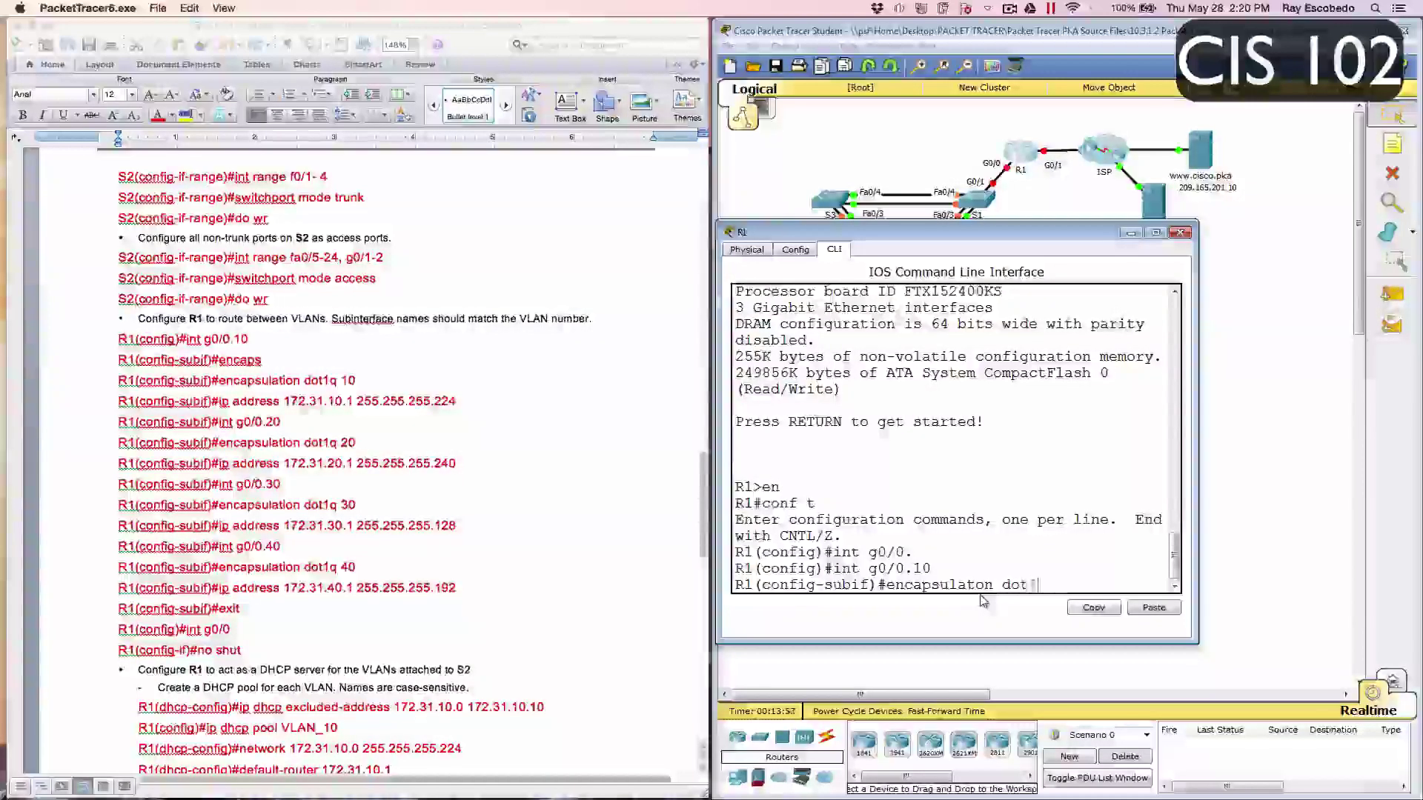
pyautogui.write('Q')
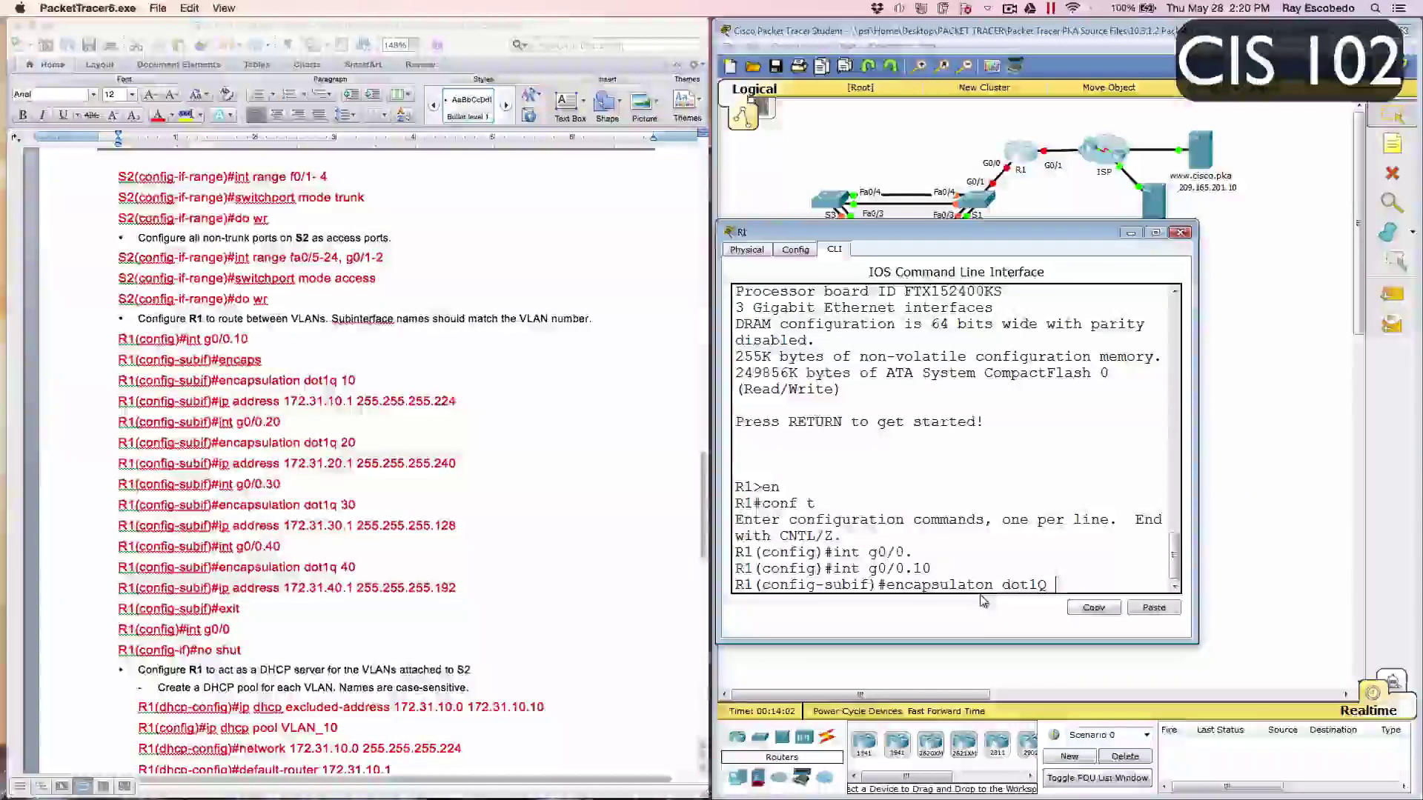
pyautogui.write(' 10')
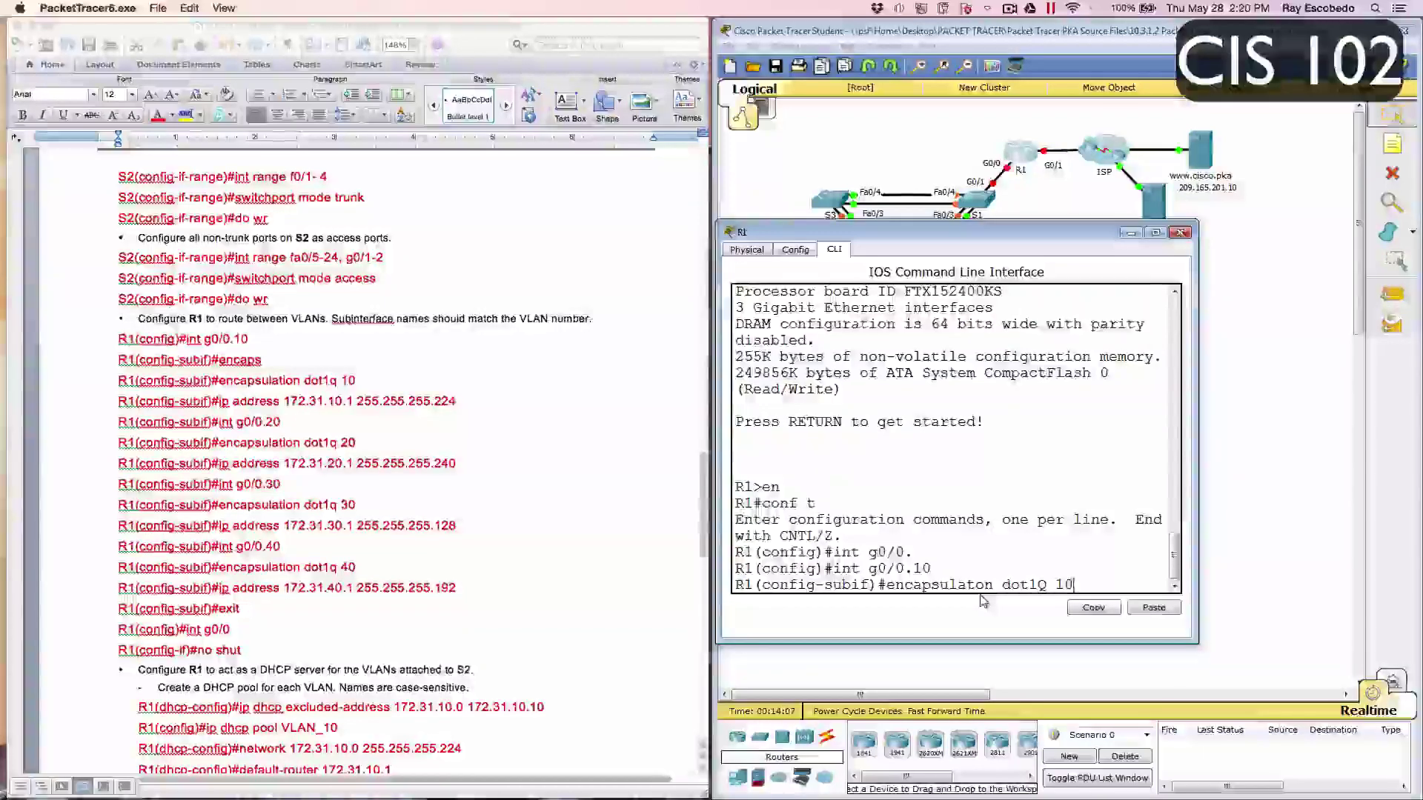
pyautogui.press('Return')
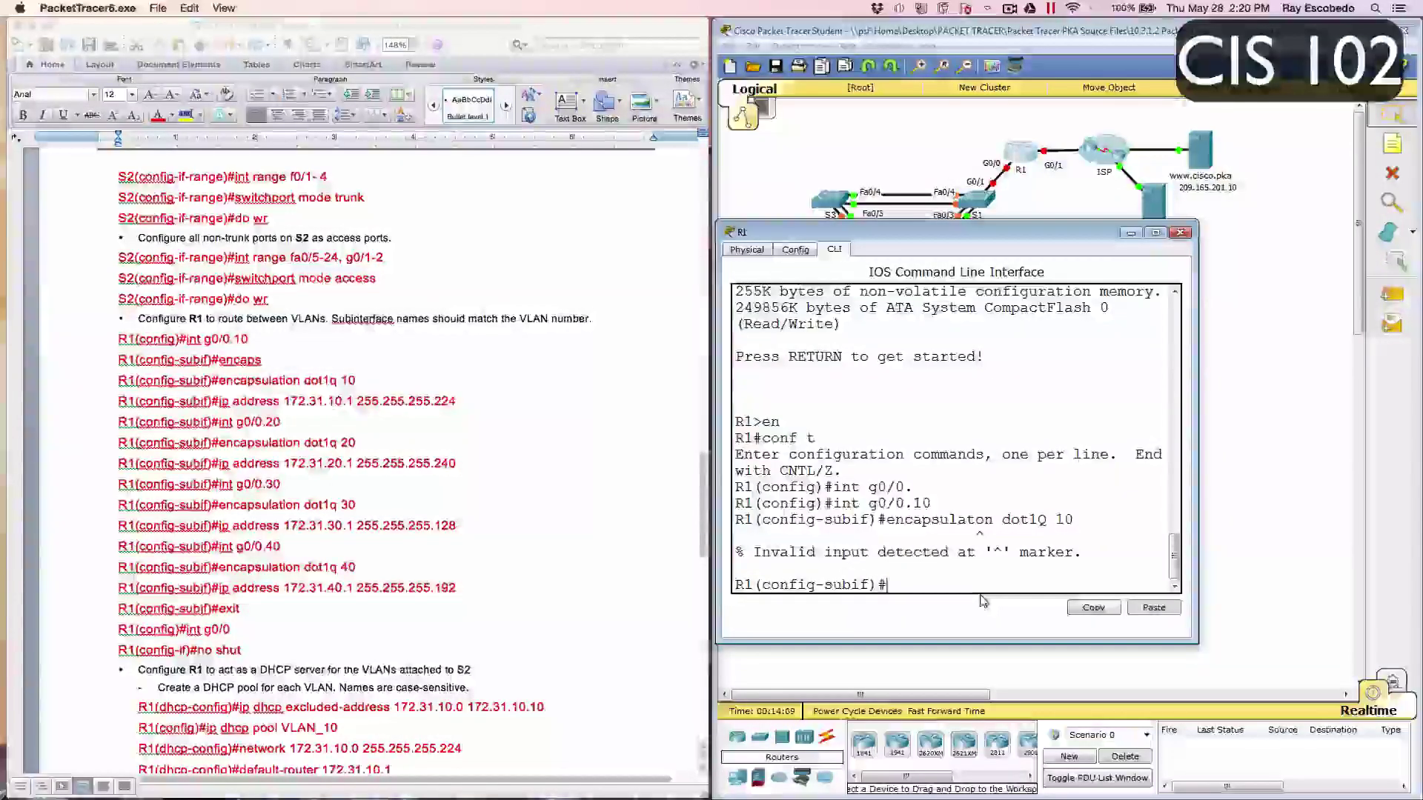
# Step: Correct the misspelled command to encapsulation dot1Q 10 and run it on subinterface g0/0.10
pyautogui.press('Up')
pyautogui.press('Left')
pyautogui.press('Left')
pyautogui.press('Left')
pyautogui.press('Left')
pyautogui.press('Left')
pyautogui.press('Left')
pyautogui.press('Left')
pyautogui.press('Left')
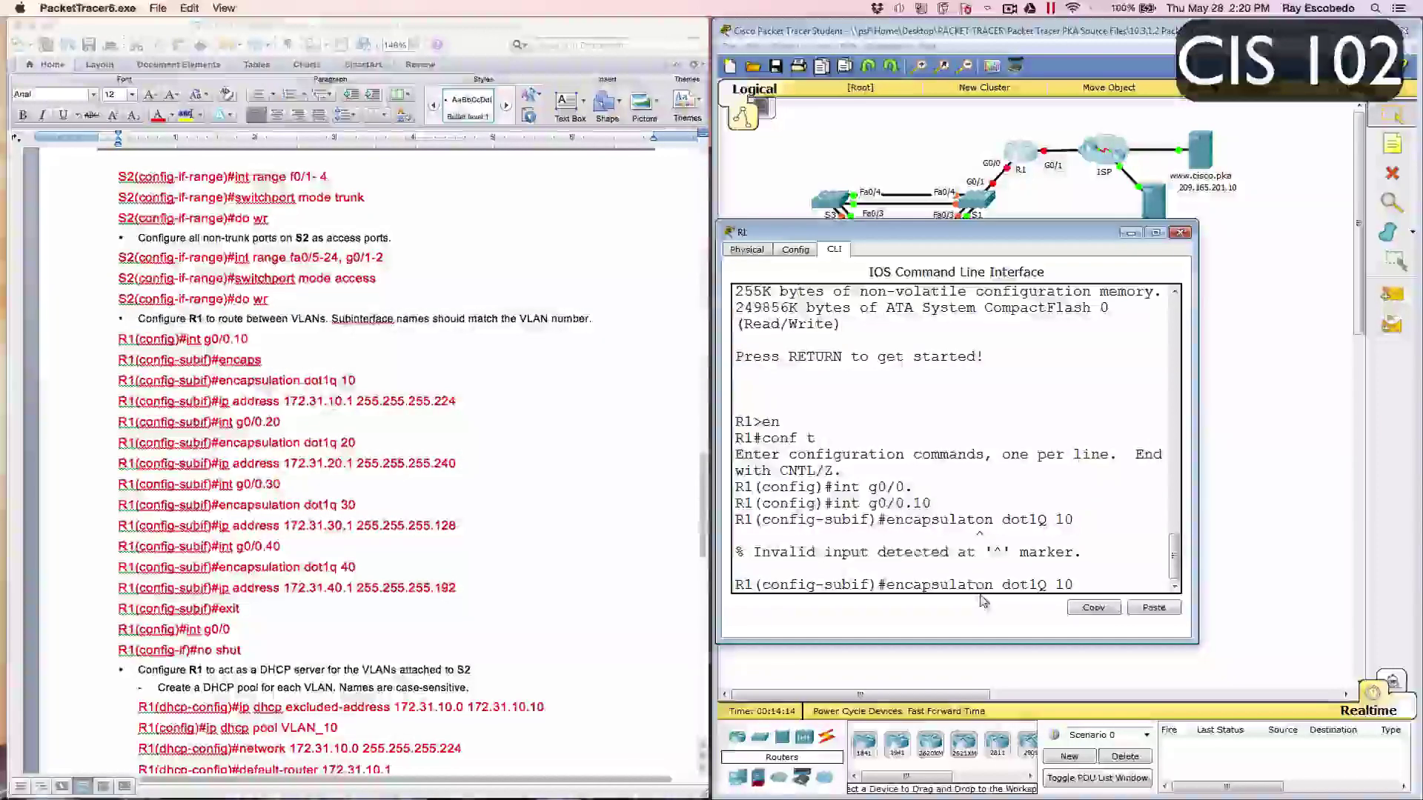
pyautogui.write('i')
pyautogui.press('Return')
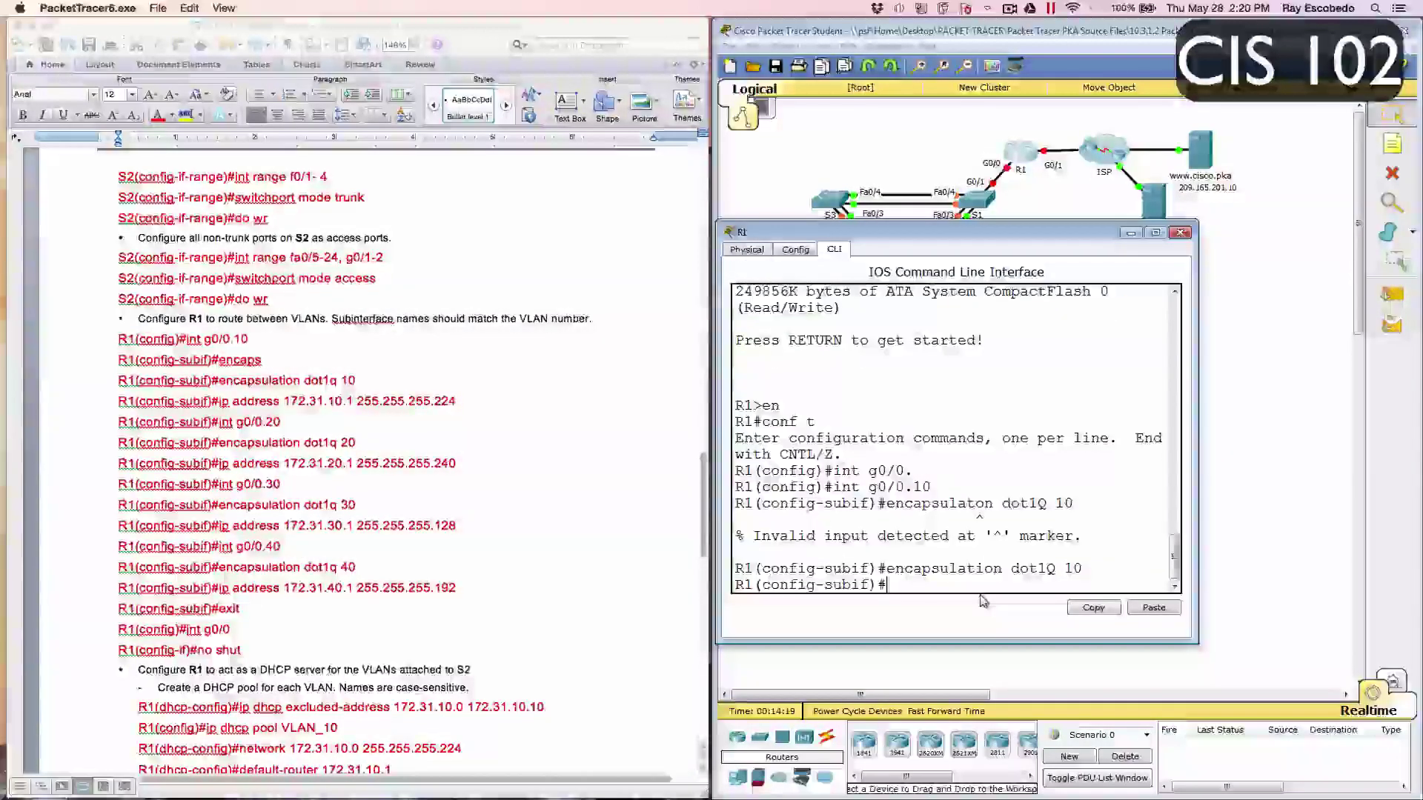
# Step: Try to assign IP address 172.31.10.1 with mask 255.255.255.254 to subinterface g0/0.10
pyautogui.write('ip a')
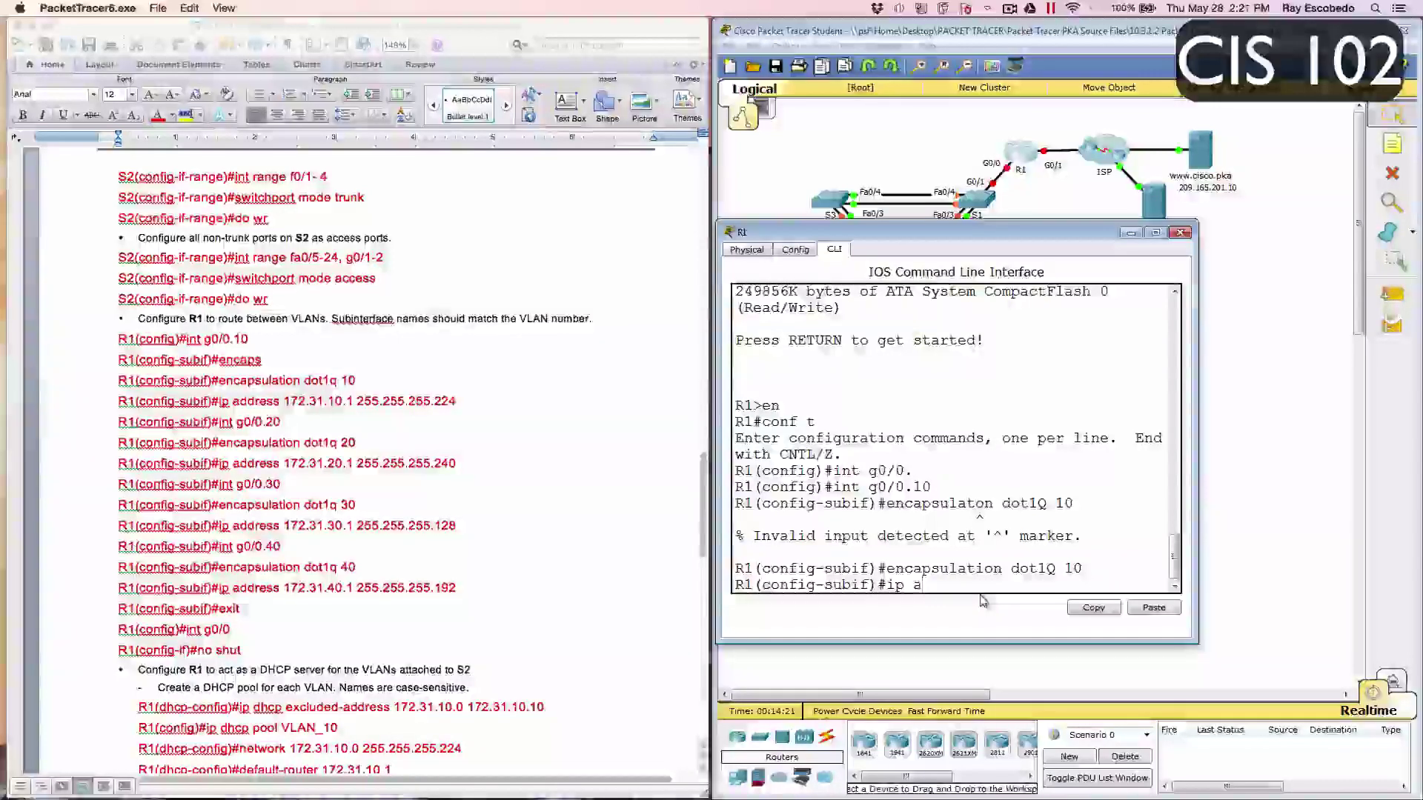
pyautogui.write('ddress')
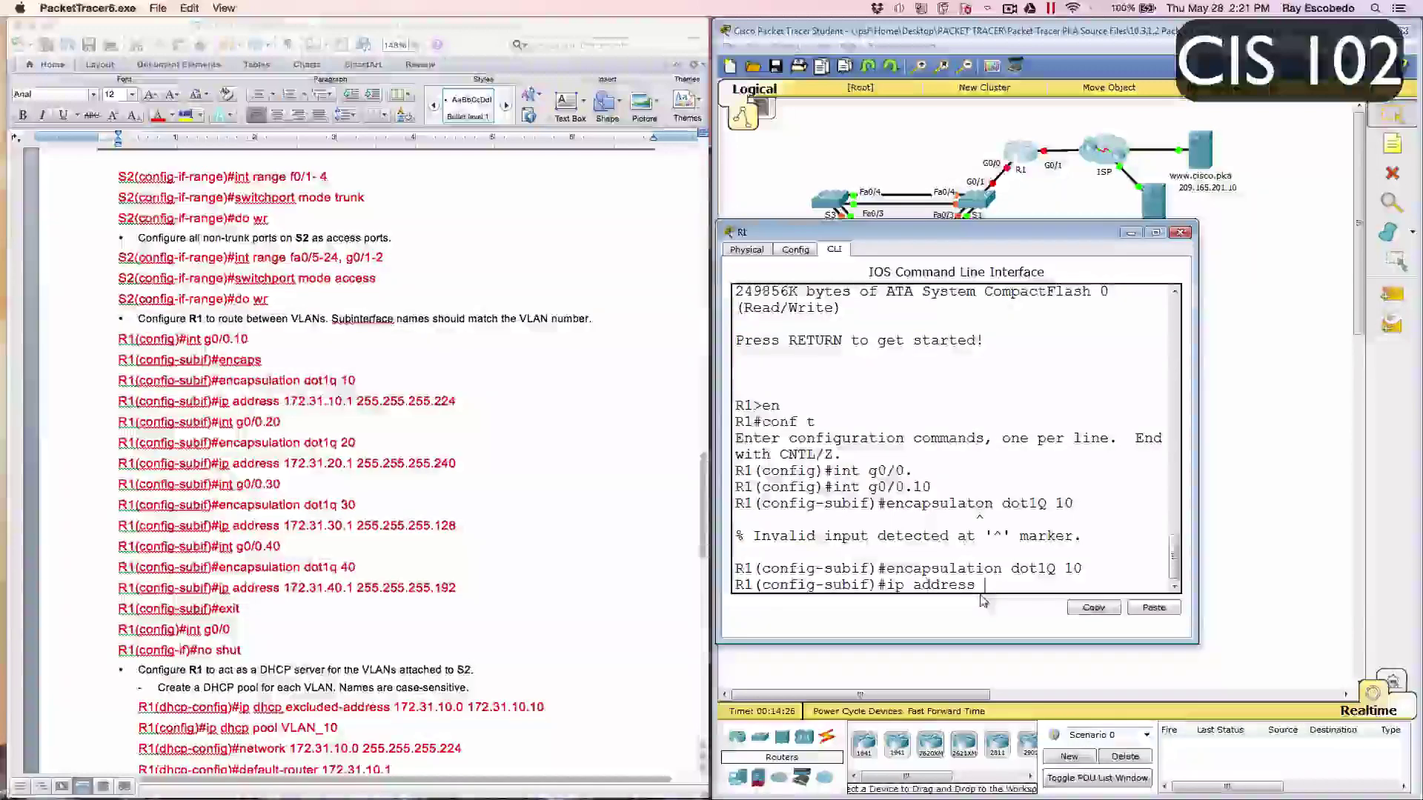
pyautogui.write(' 172')
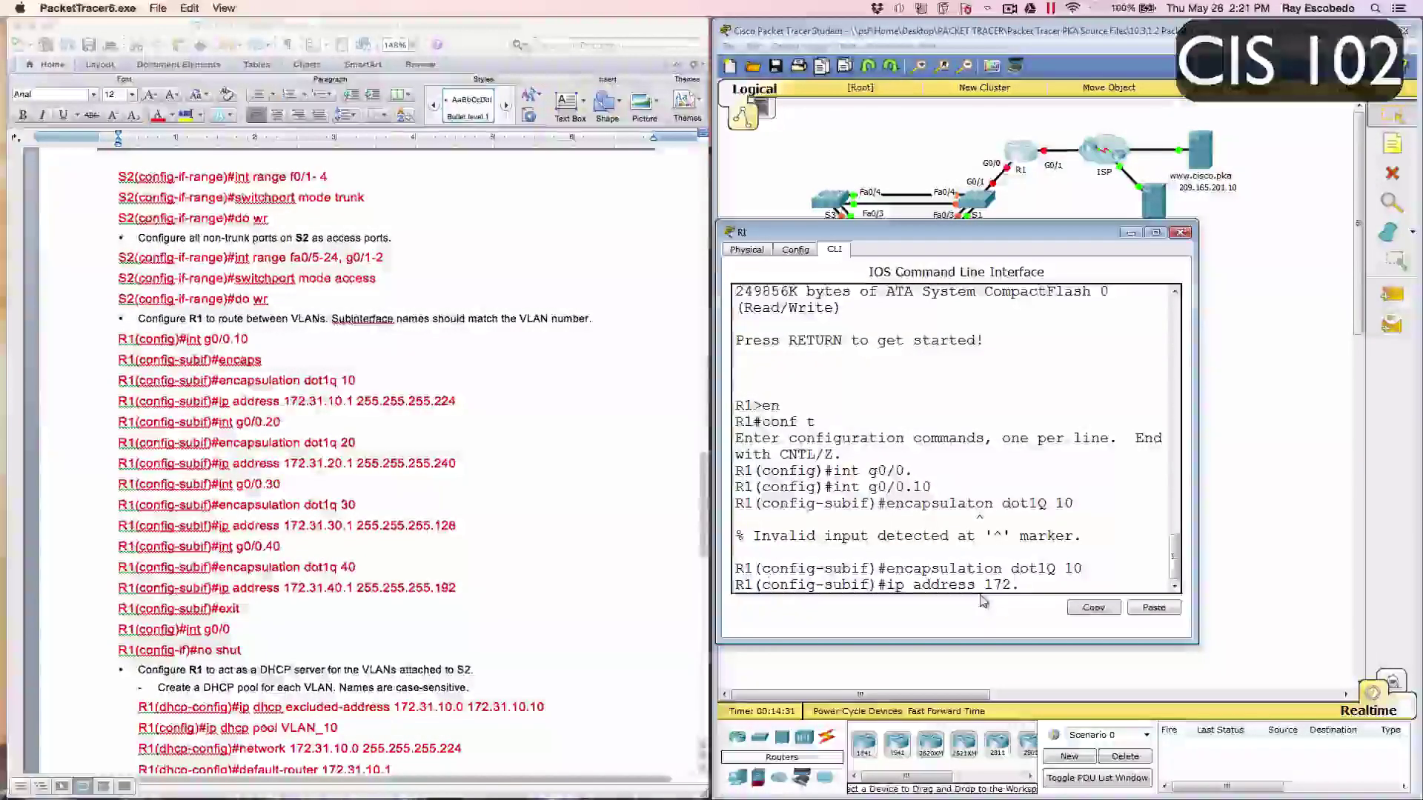
pyautogui.write('.31.')
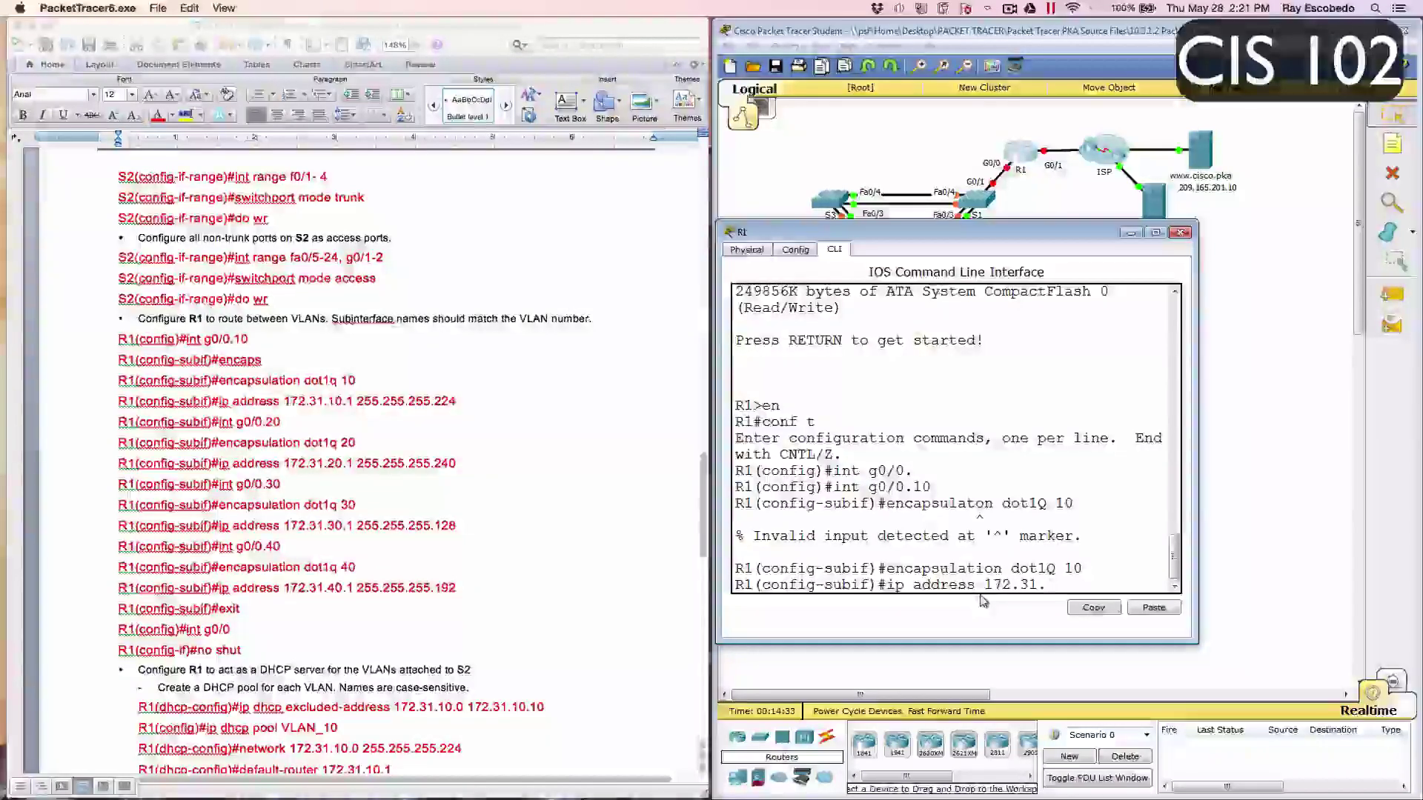
pyautogui.write('10.1')
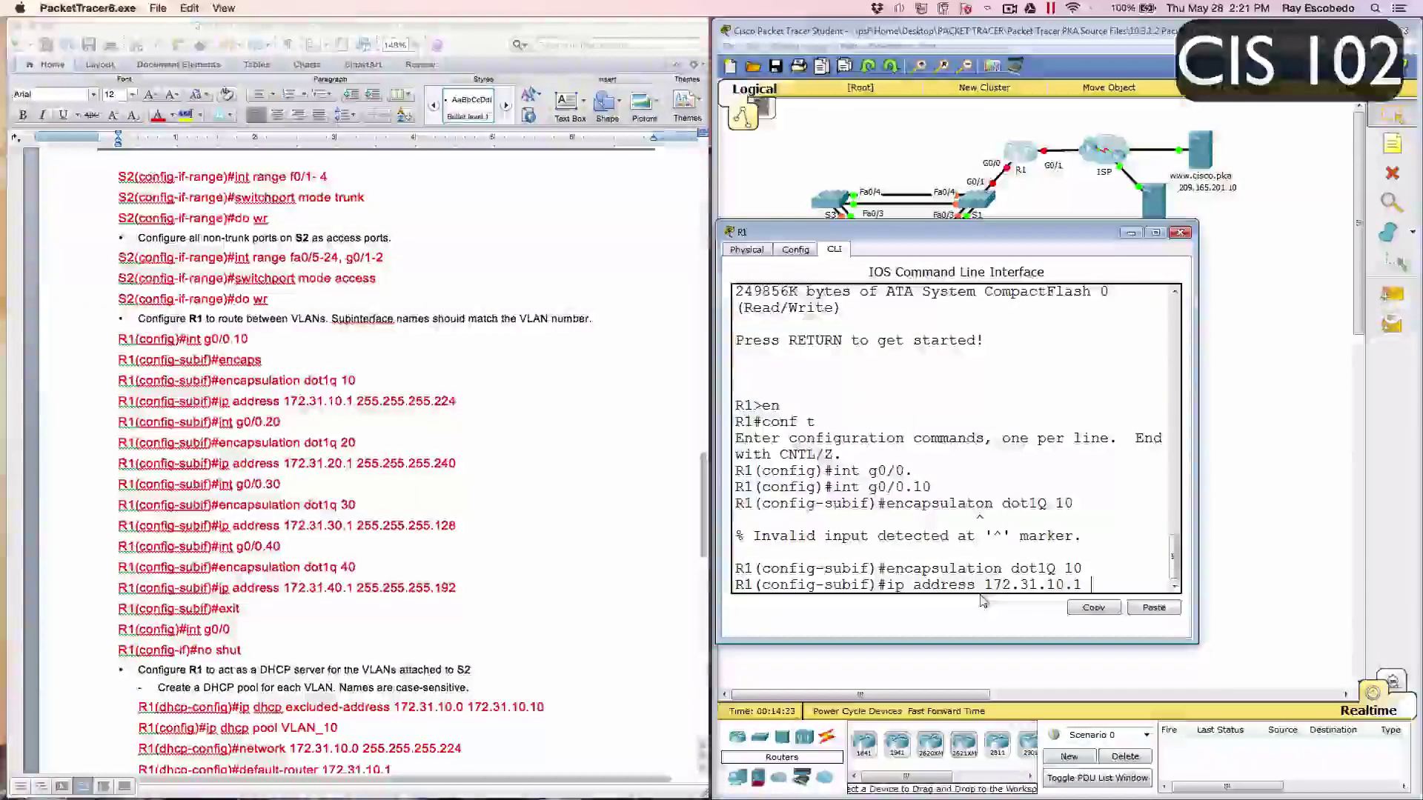
pyautogui.write(' 255')
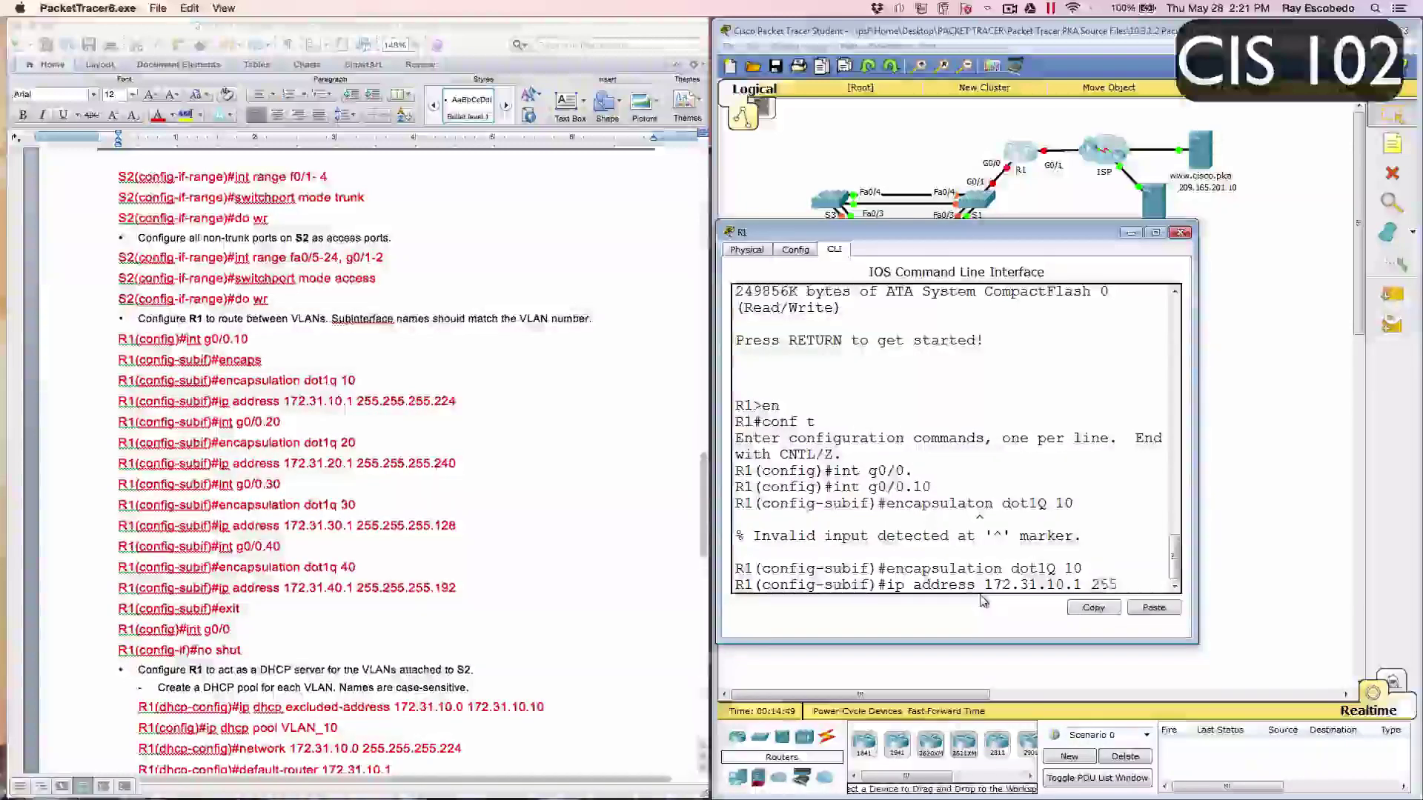
pyautogui.write('.255.25')
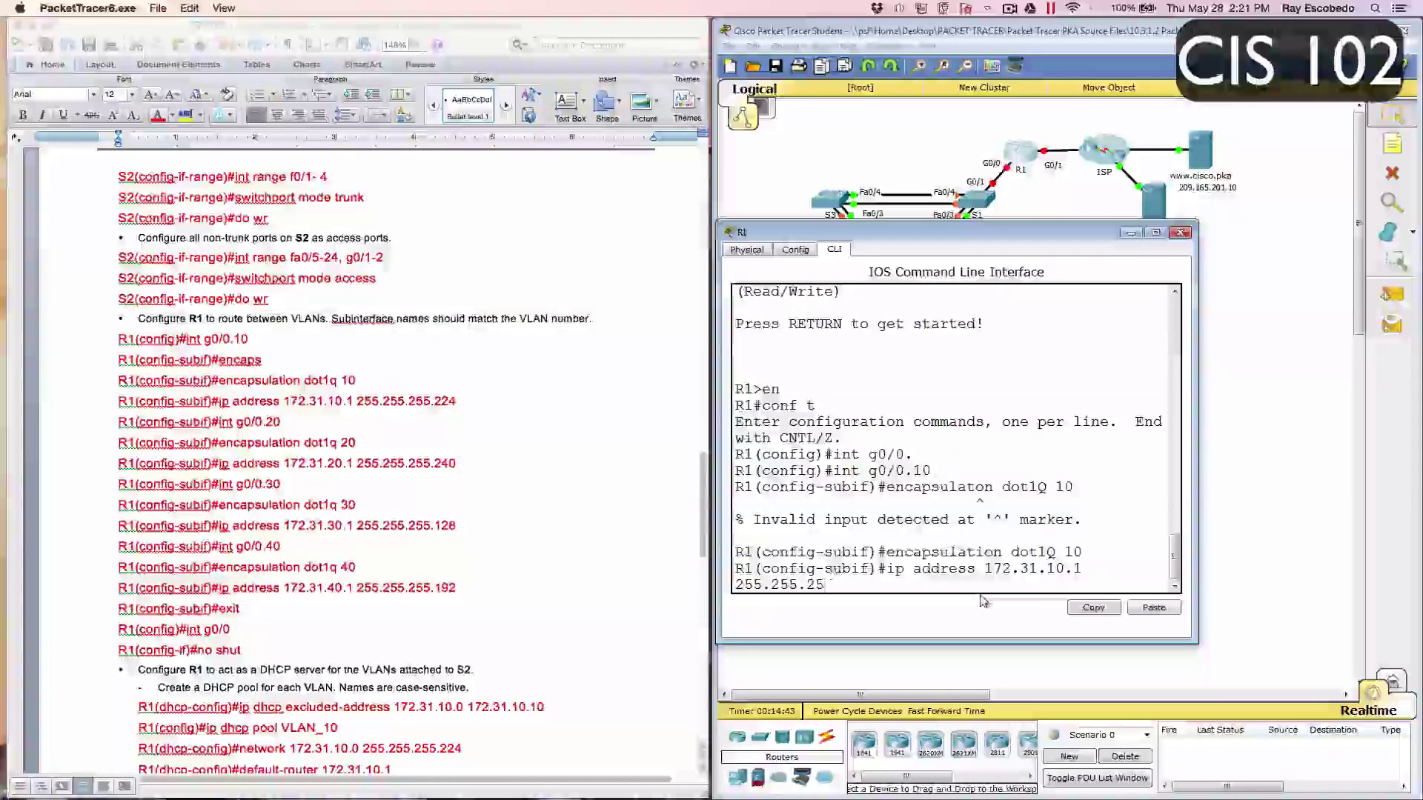
pyautogui.write('5.254')
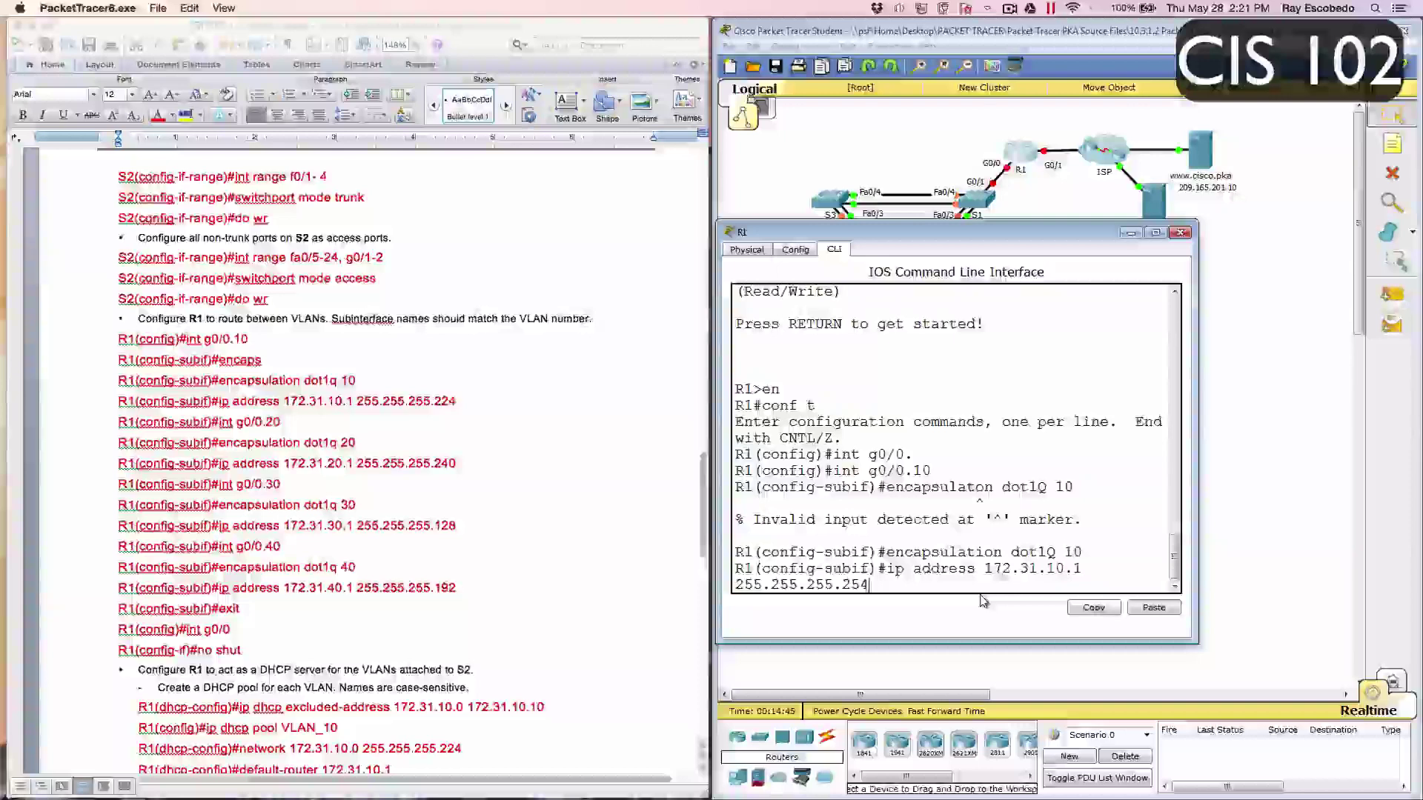
pyautogui.press('Return')
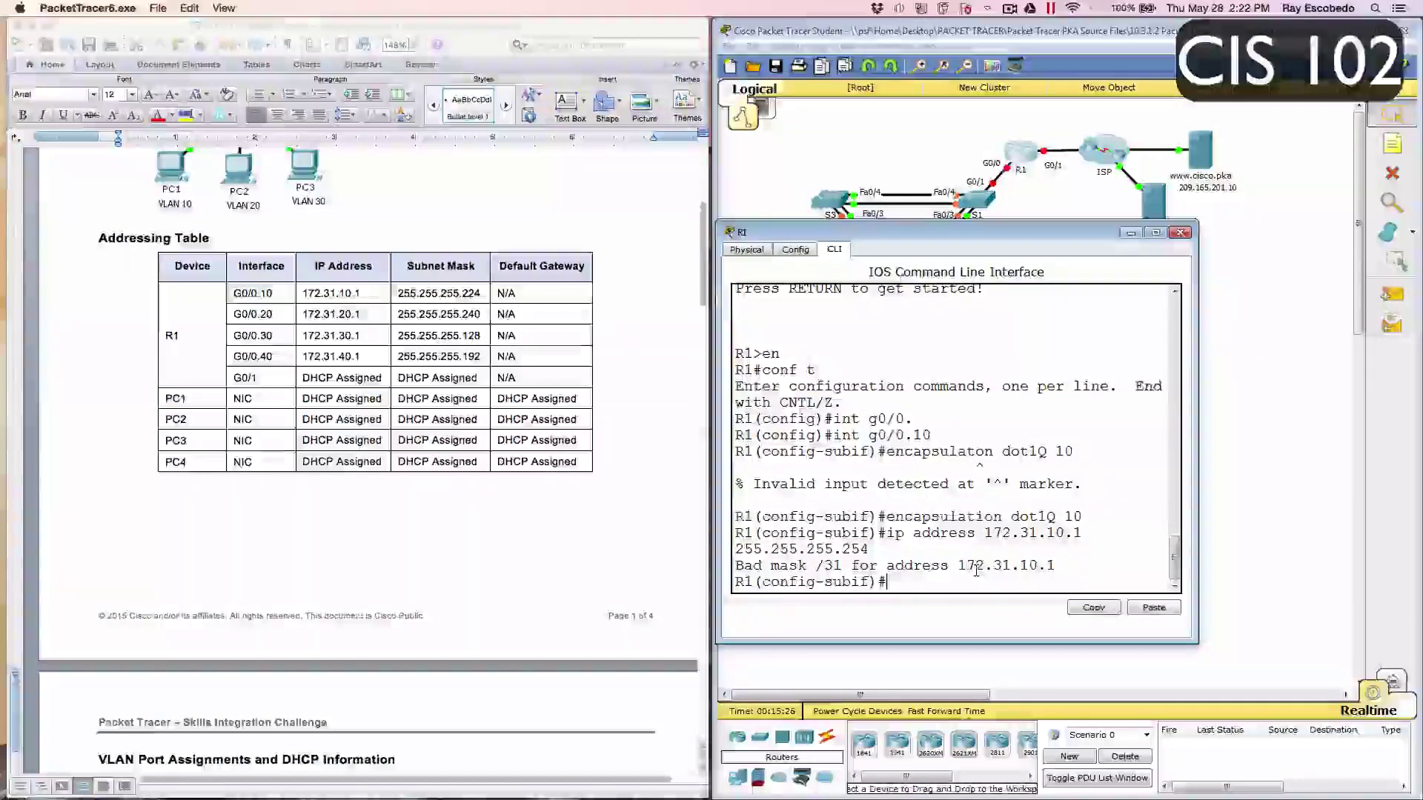
# Step: Correct the mask to 255.255.255.224 in the previous command and assign 172.31.10.1 to subinterface g0/0.10
pyautogui.press('Up')
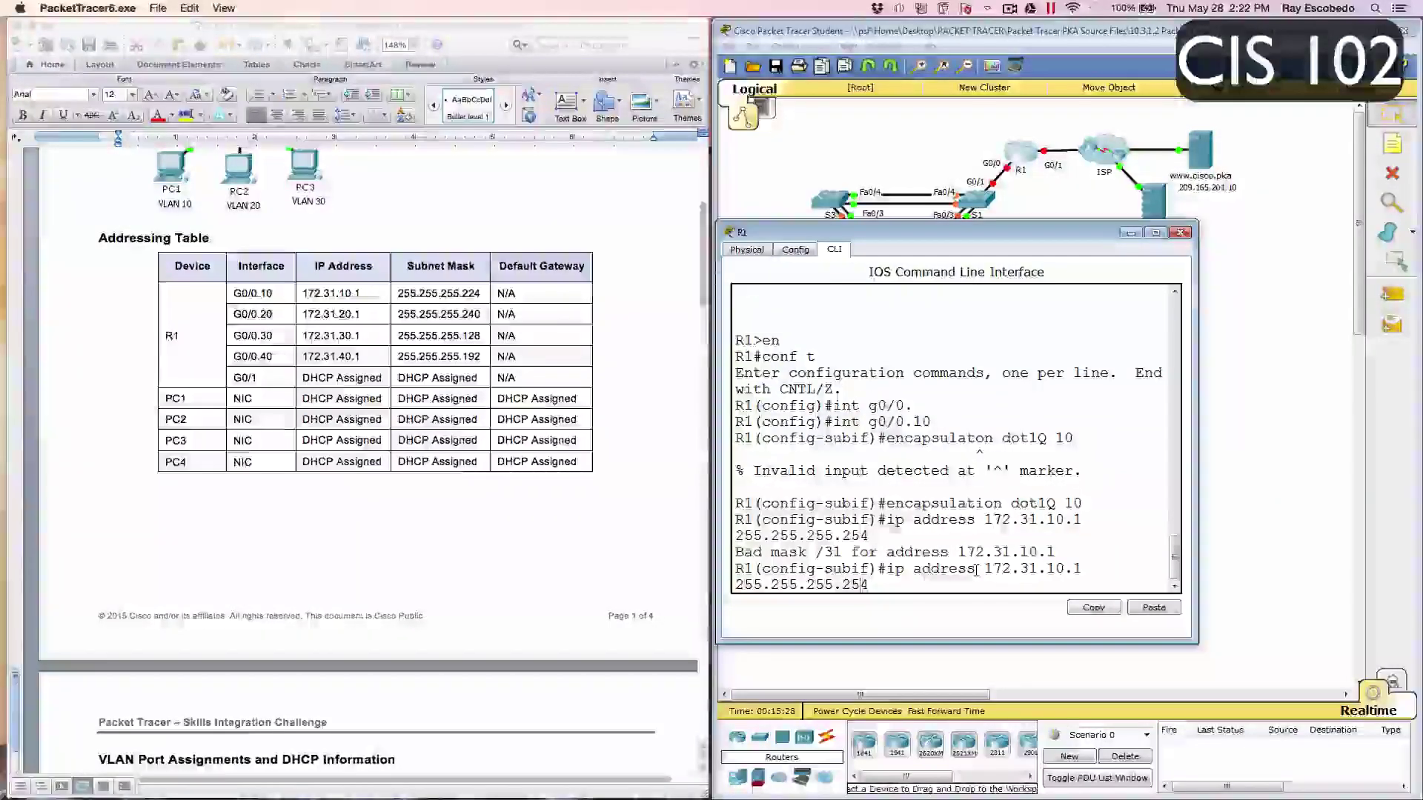
pyautogui.press('BackSpace')
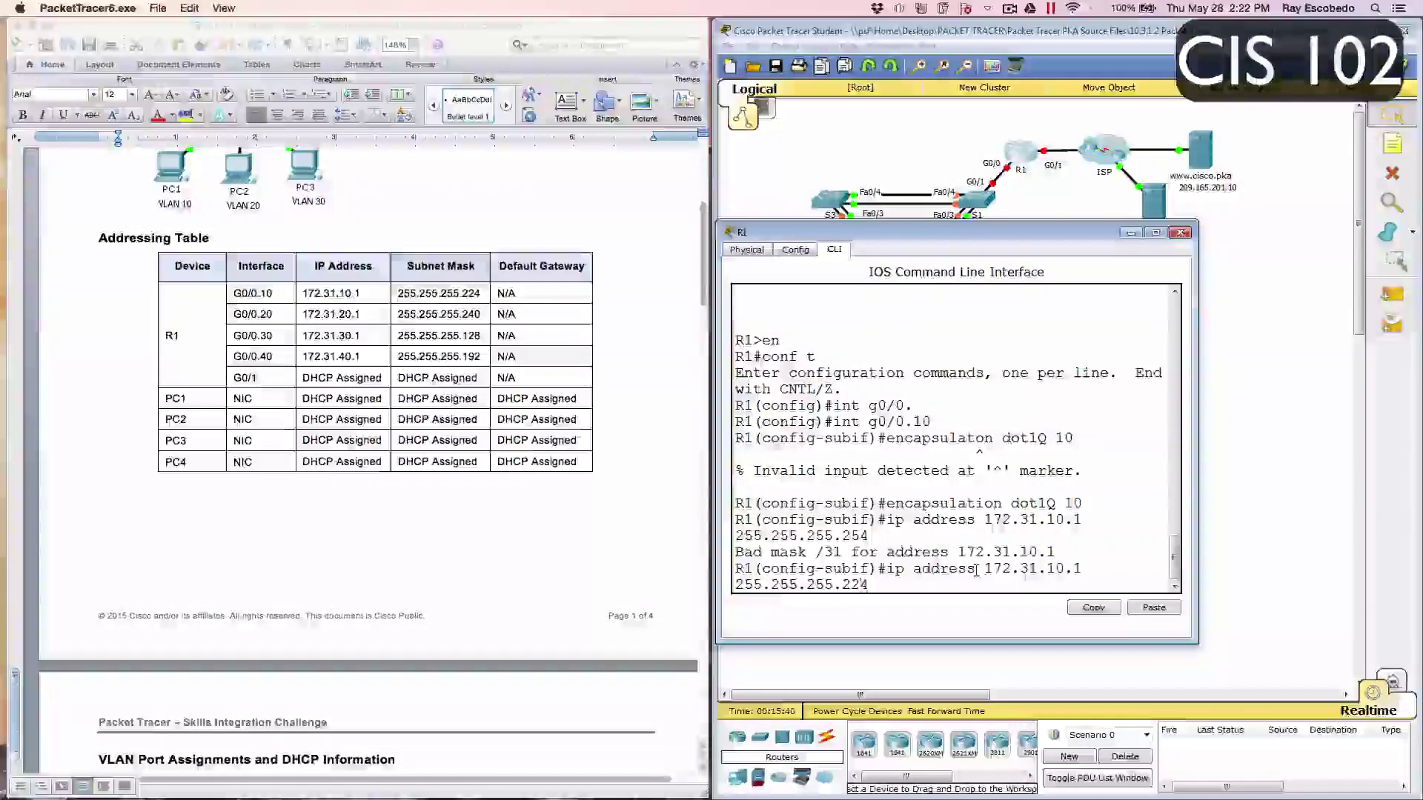
pyautogui.press('Return')
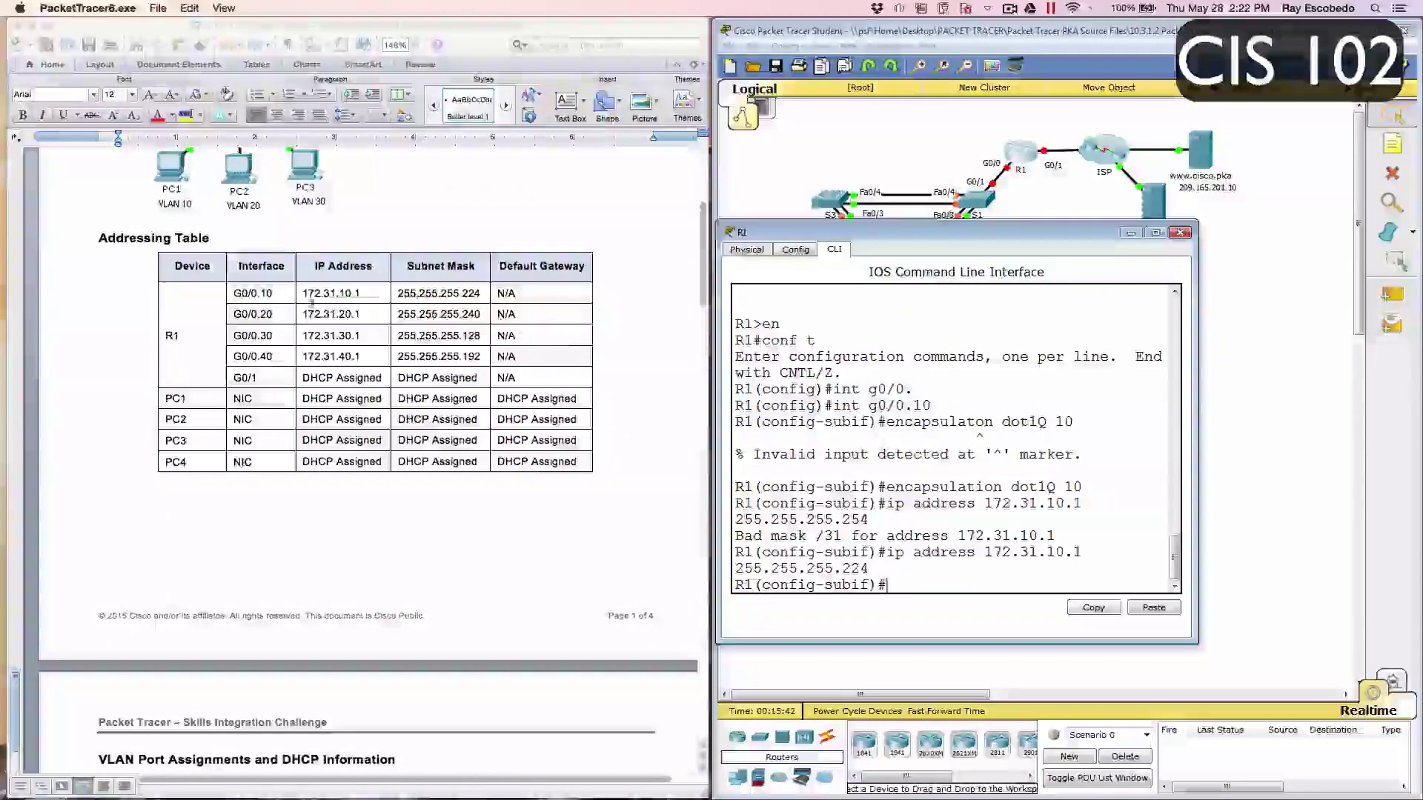
# Step: Check the R1 routing commands in the instructions and create subinterface g0/0.20 on R1, entering its configuration mode
pyautogui.click(311, 303)
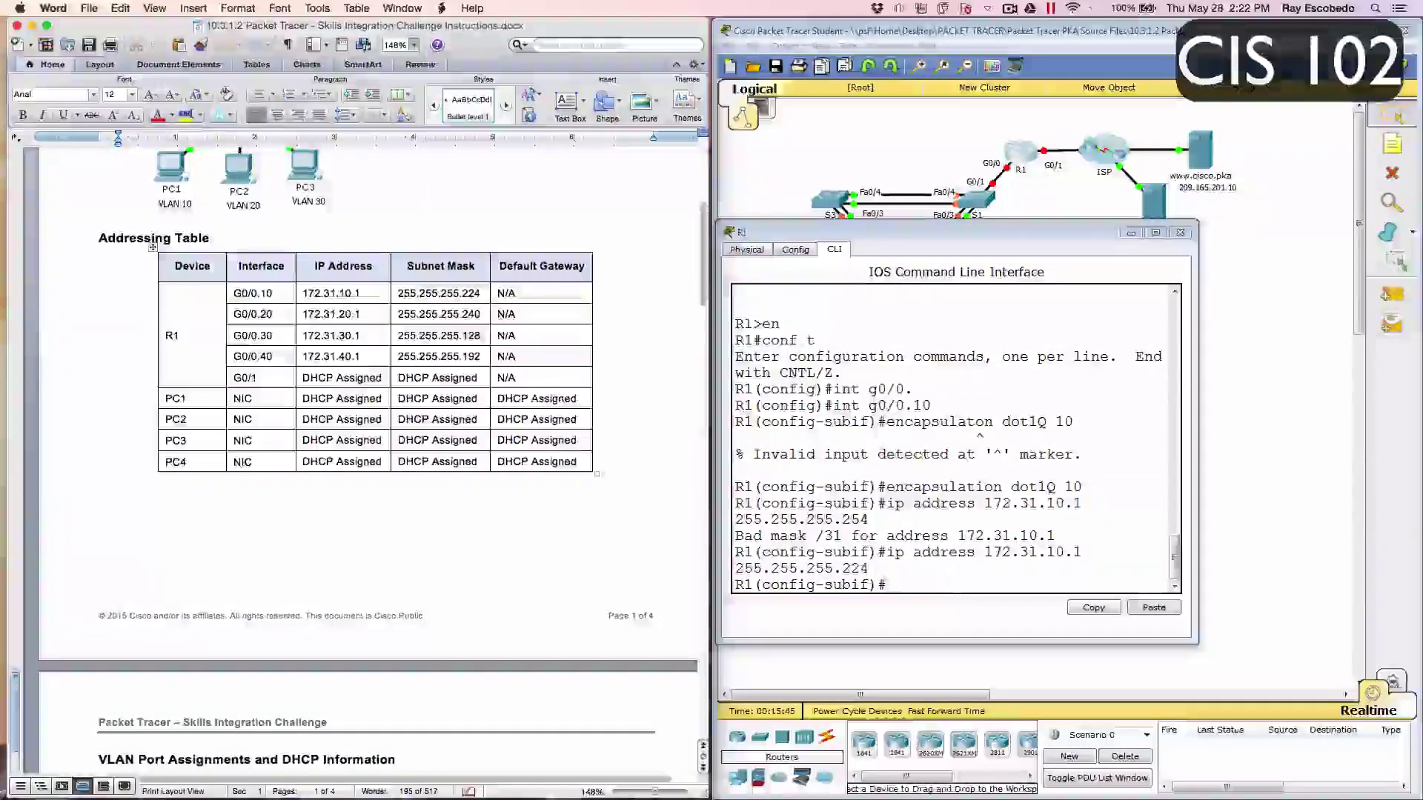
pyautogui.click(956, 578)
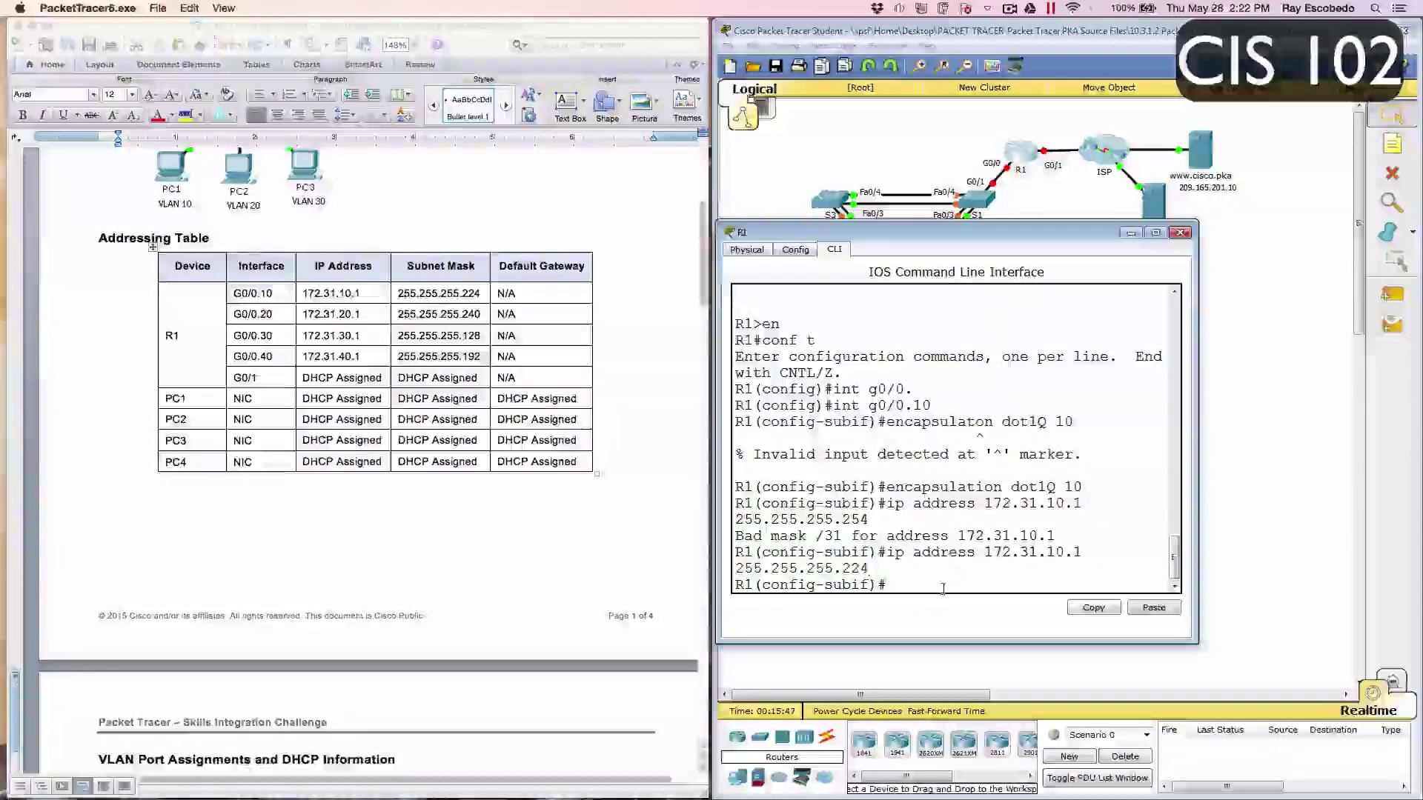
pyautogui.scroll(-20, 378, 544)
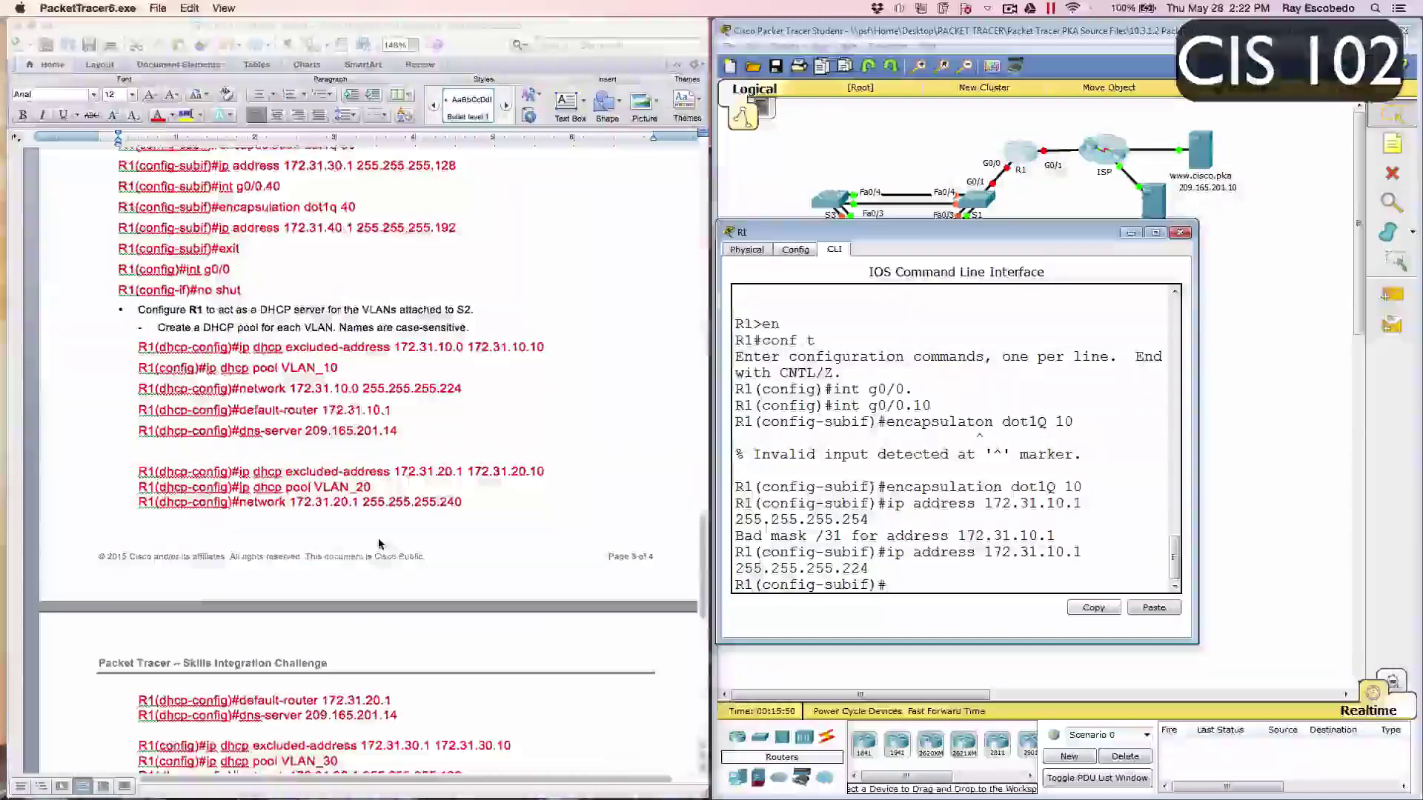
pyautogui.scroll(5, 382, 544)
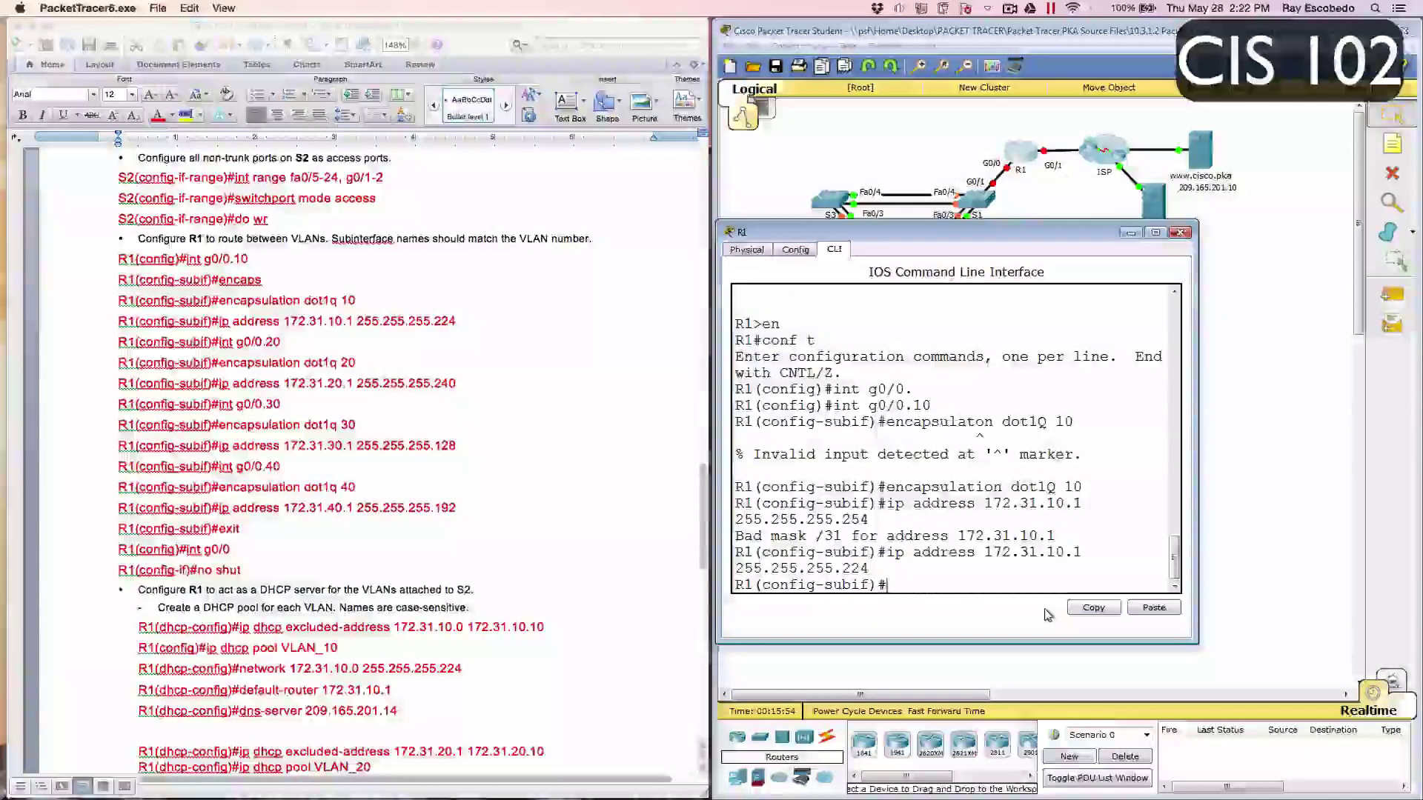
pyautogui.write('int g0/0')
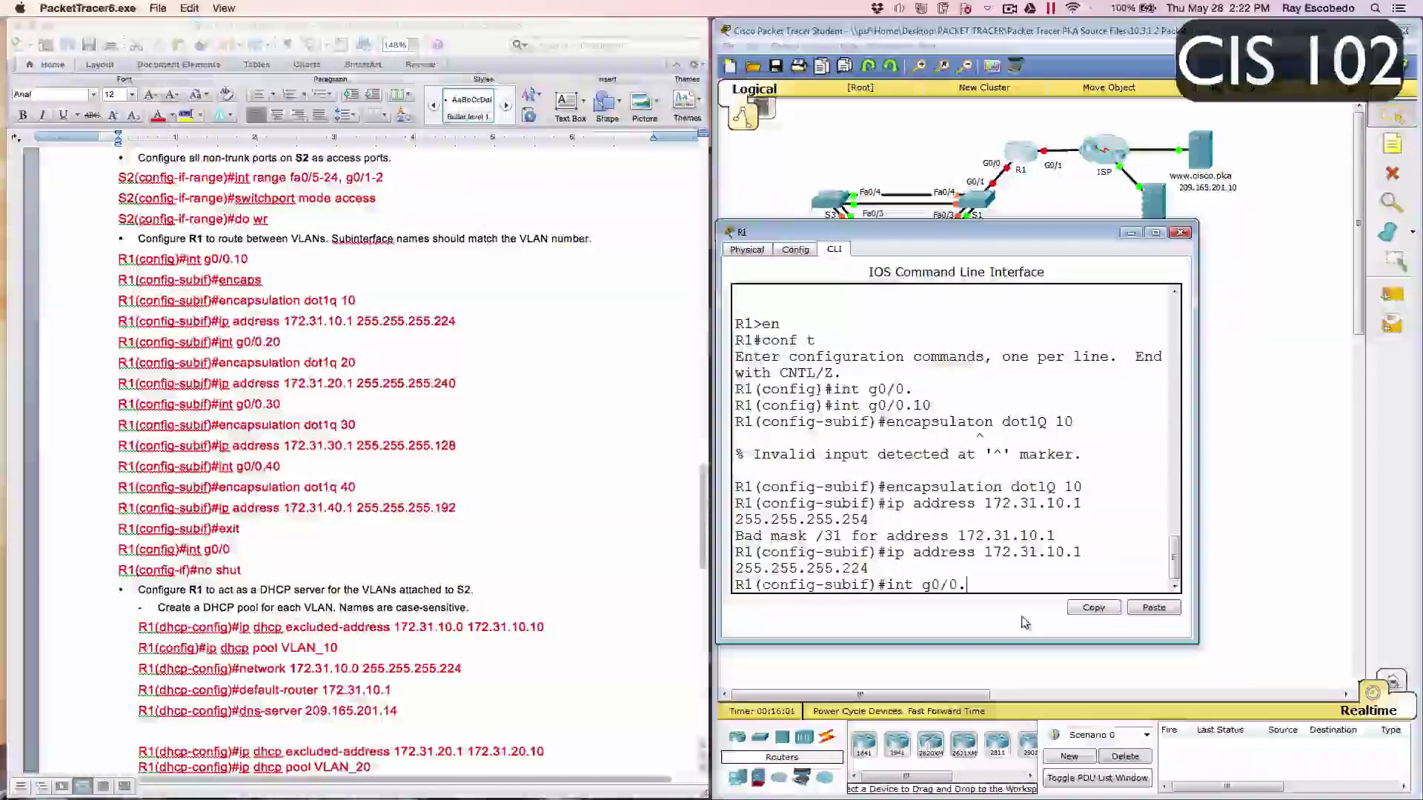
pyautogui.write('.20')
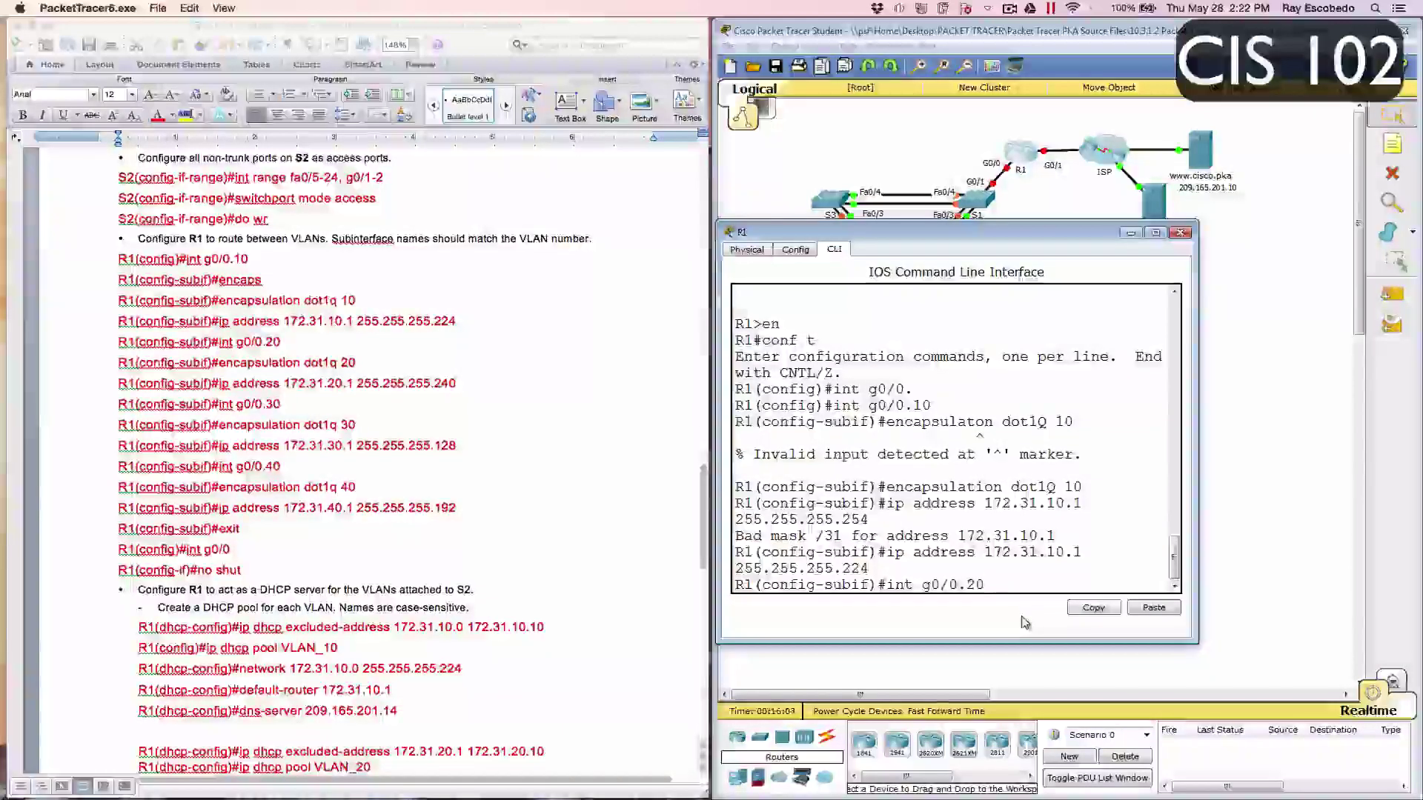
pyautogui.press('Return')
# Step: Set encapsulation dot1Q 20 on subinterface g0/0.20
pyautogui.write('en')
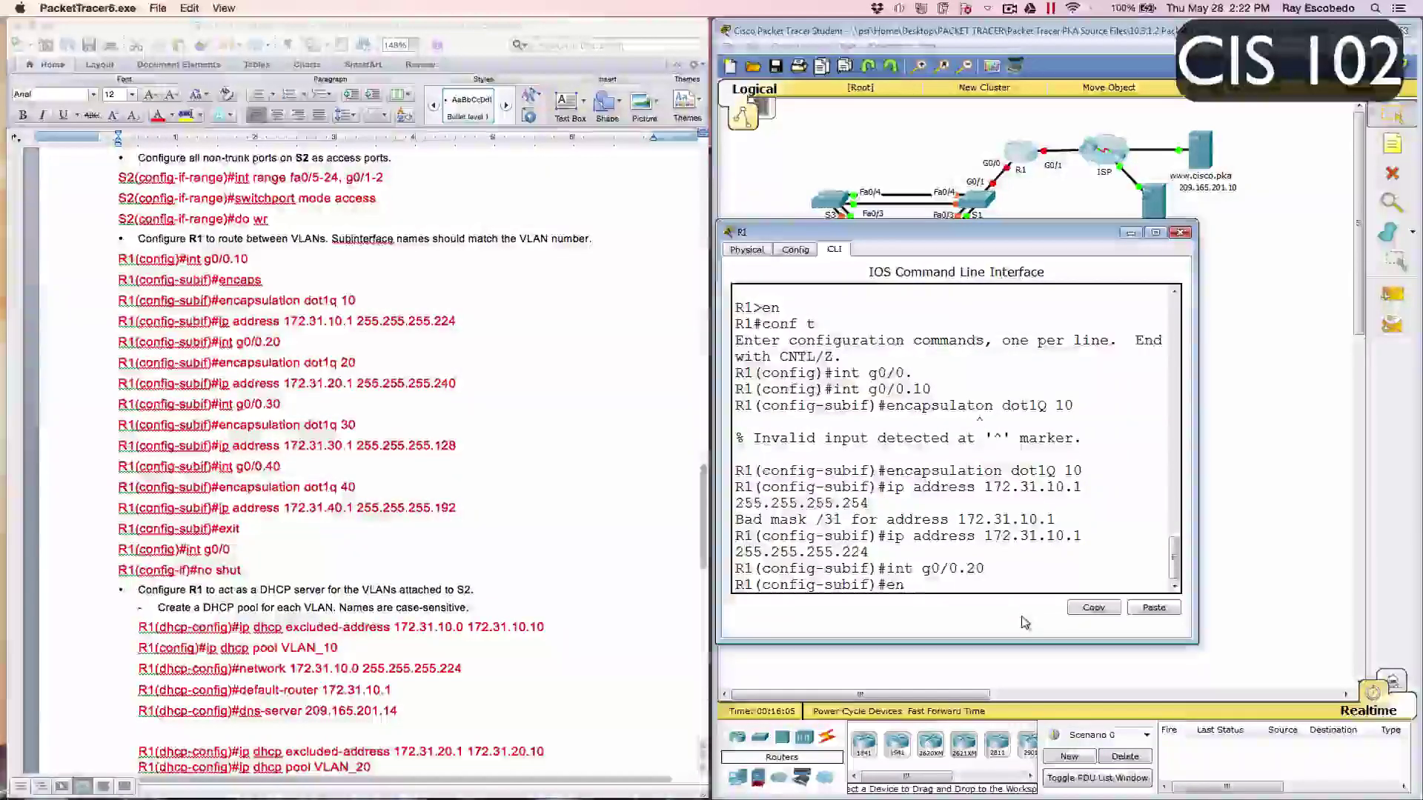
pyautogui.write('caps')
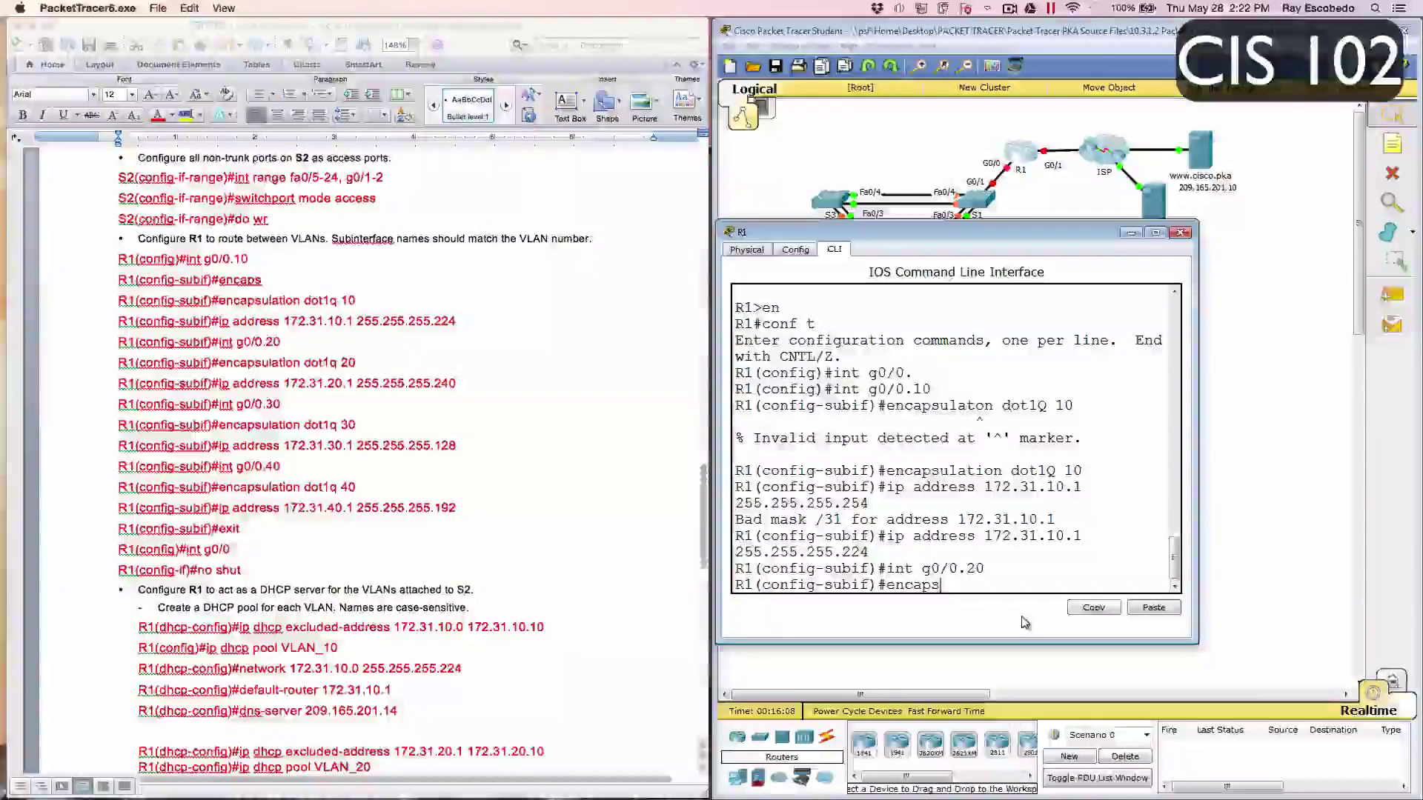
pyautogui.write('ulatio')
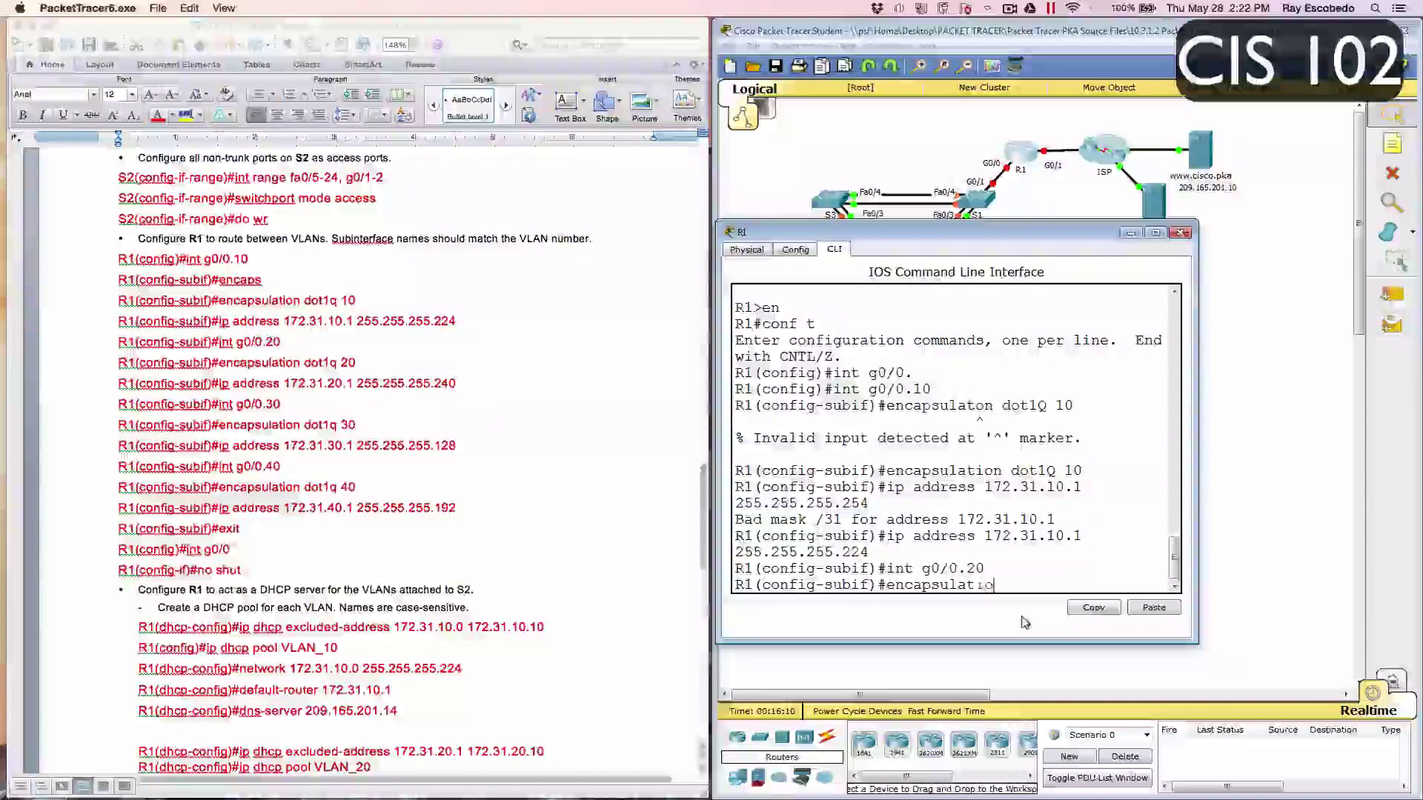
pyautogui.write('n dot')
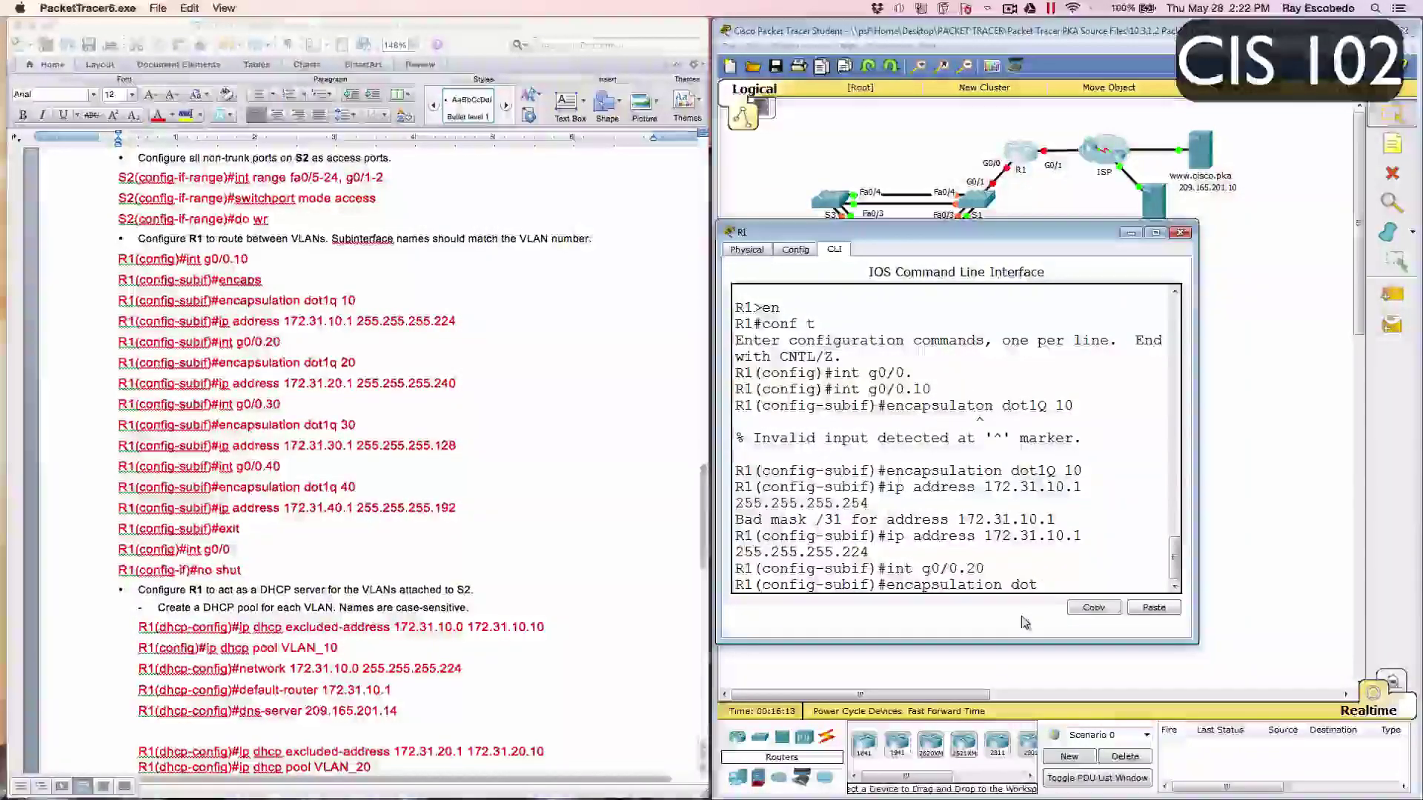
pyautogui.write('1Q ')
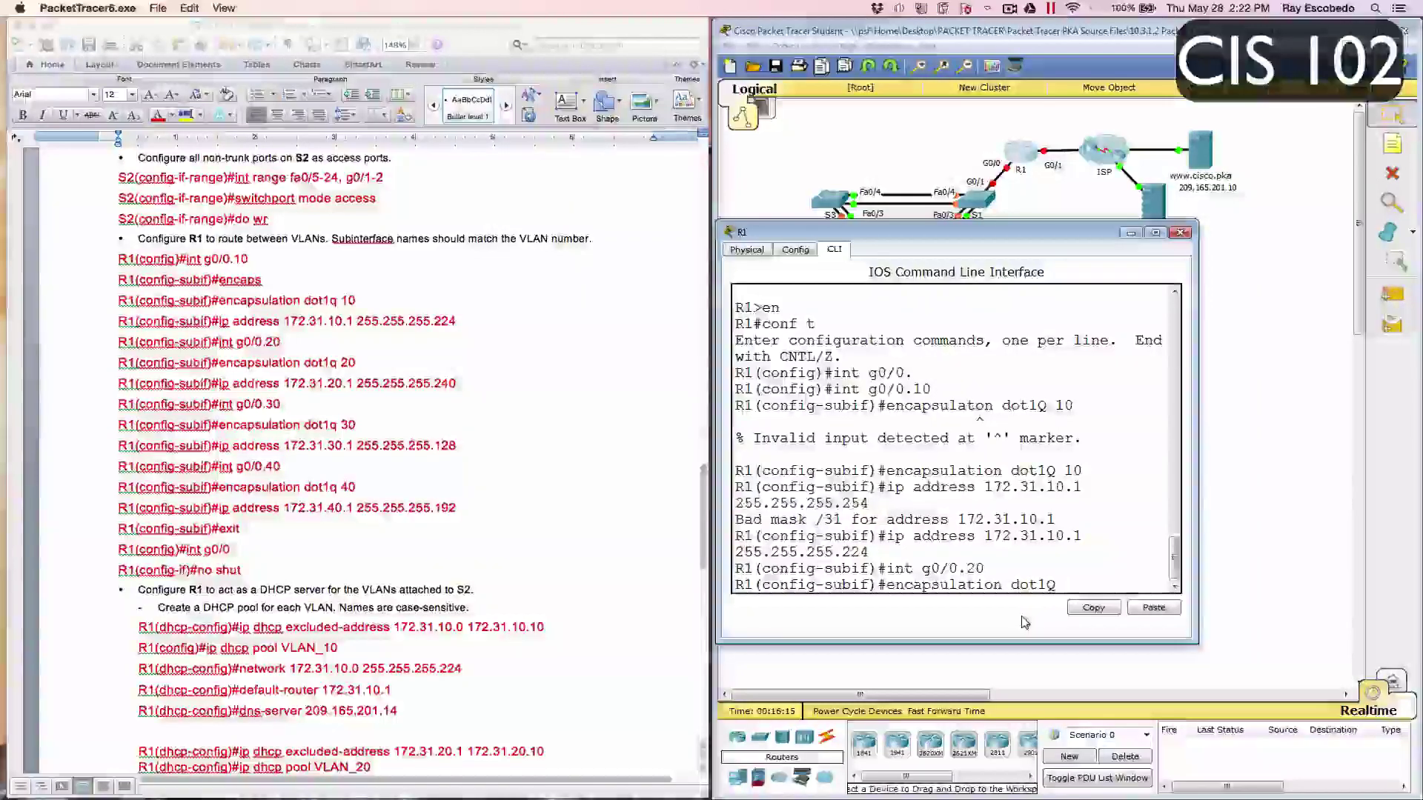
pyautogui.write('20')
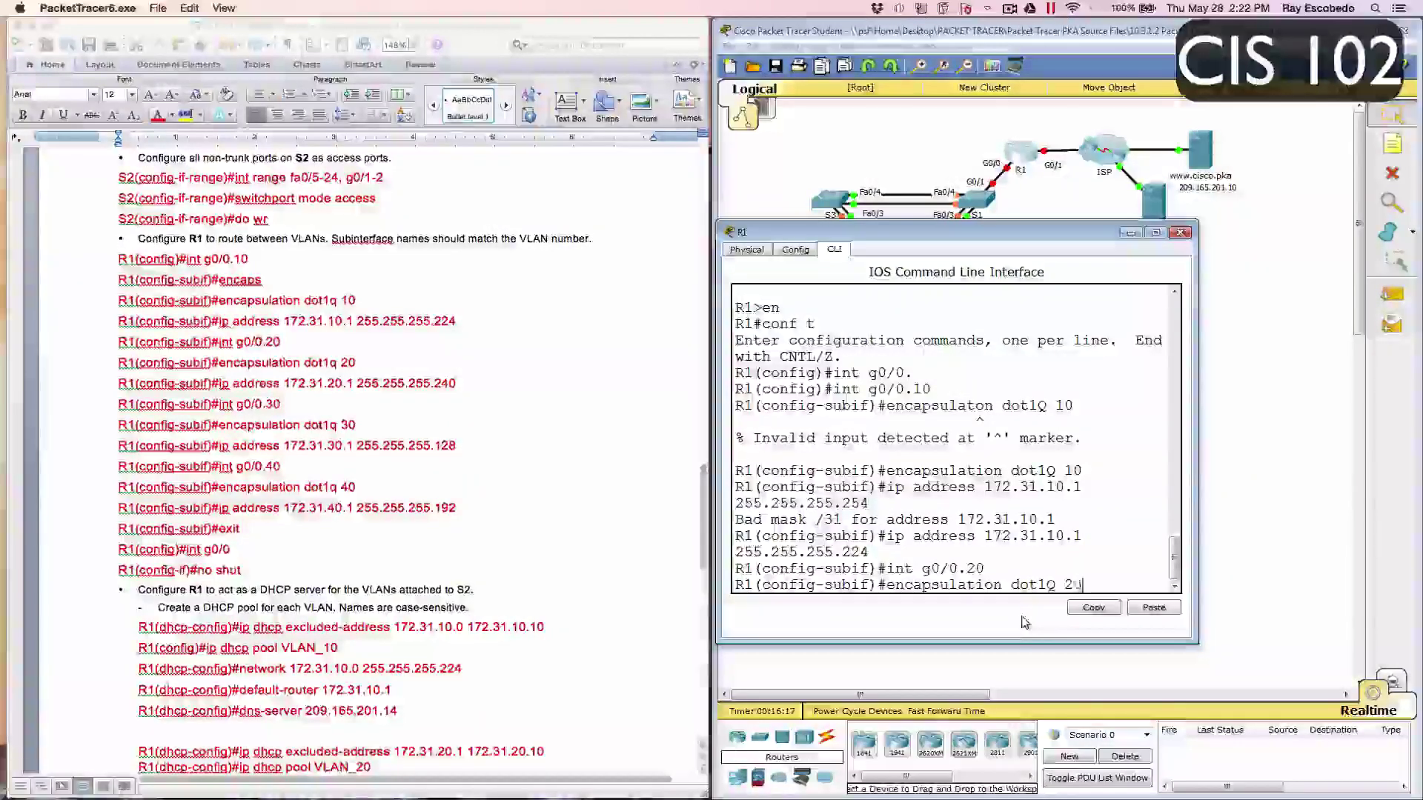
pyautogui.press('Return')
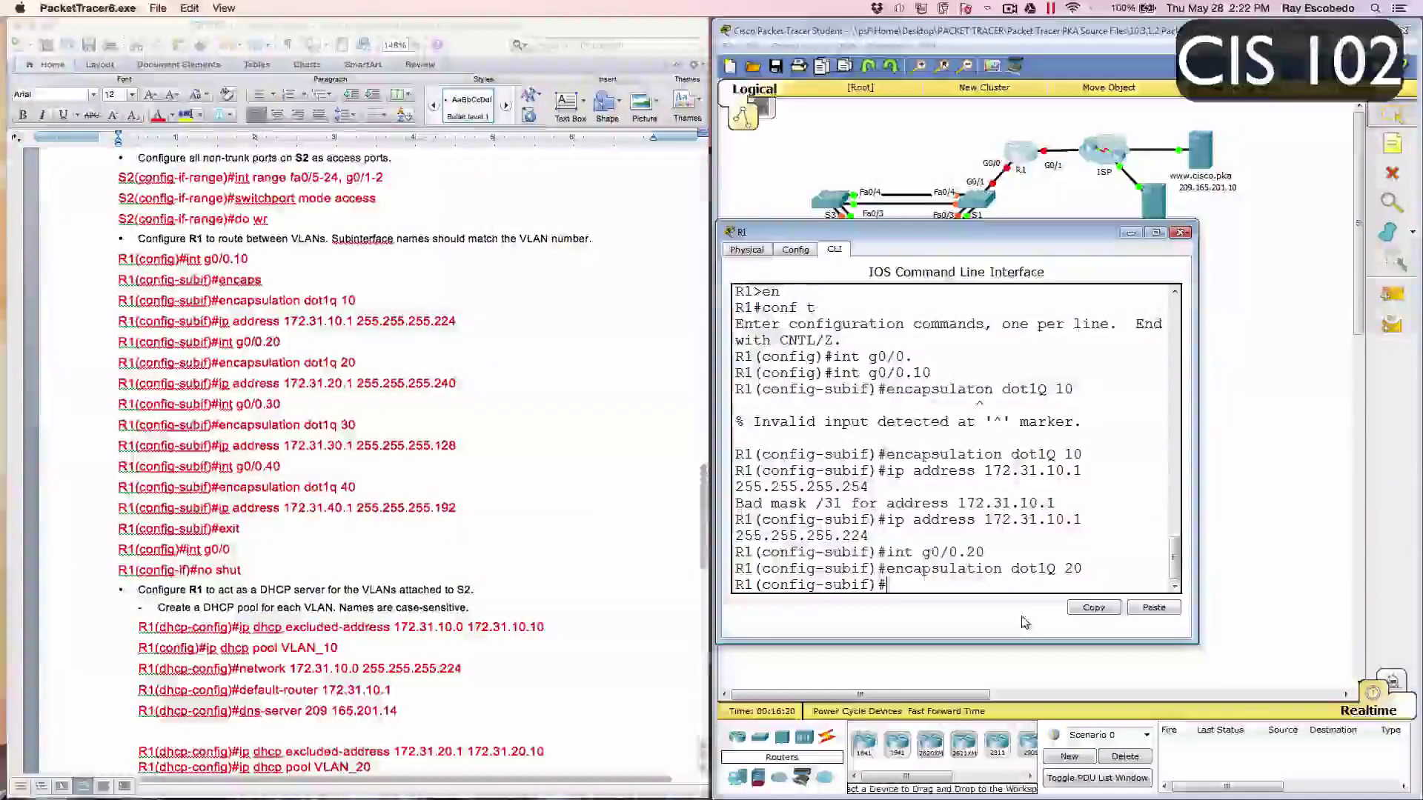
# Step: Try to give subinterface g0/0.20 its address by running ip 172.31.20.1 255.255.255.240
pyautogui.write('ip ')
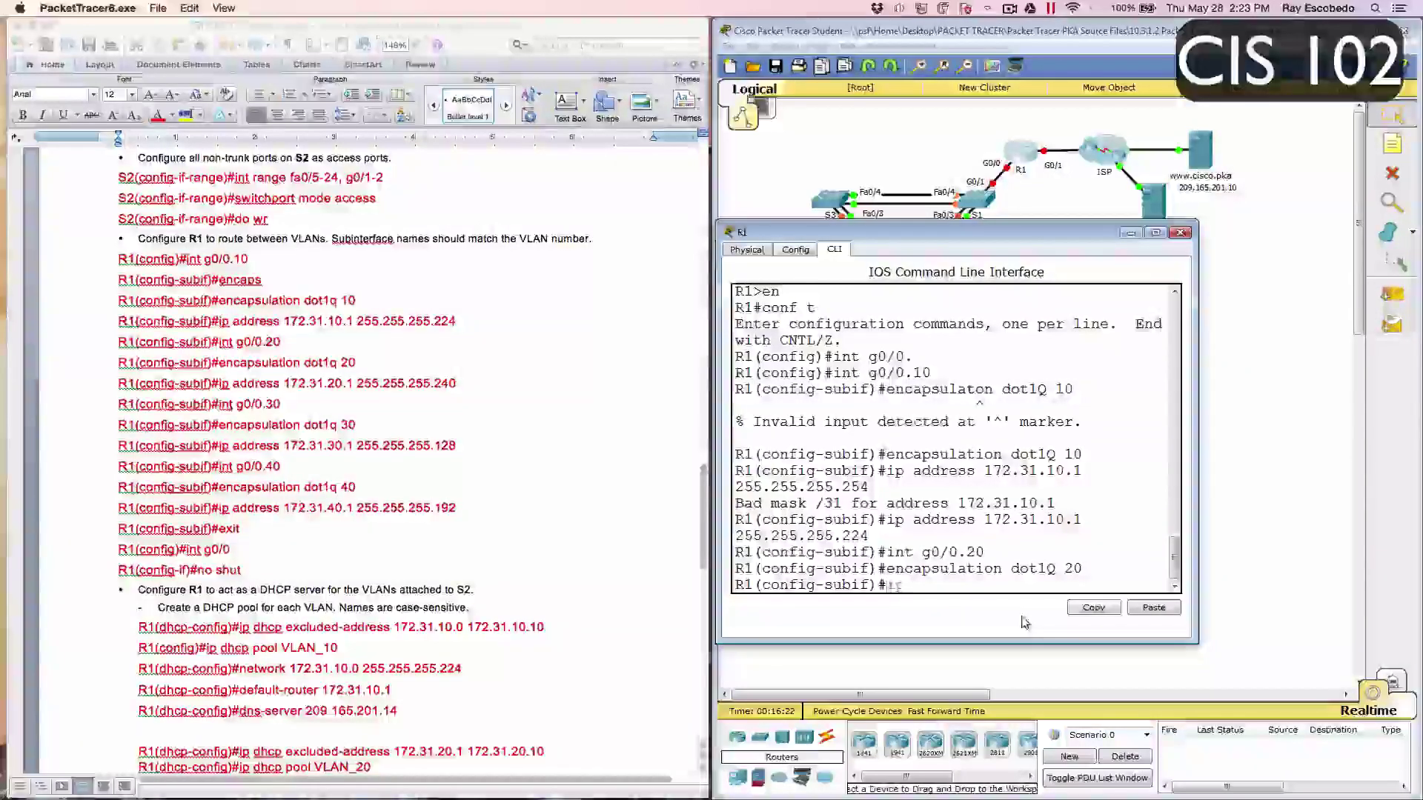
pyautogui.write('17.')
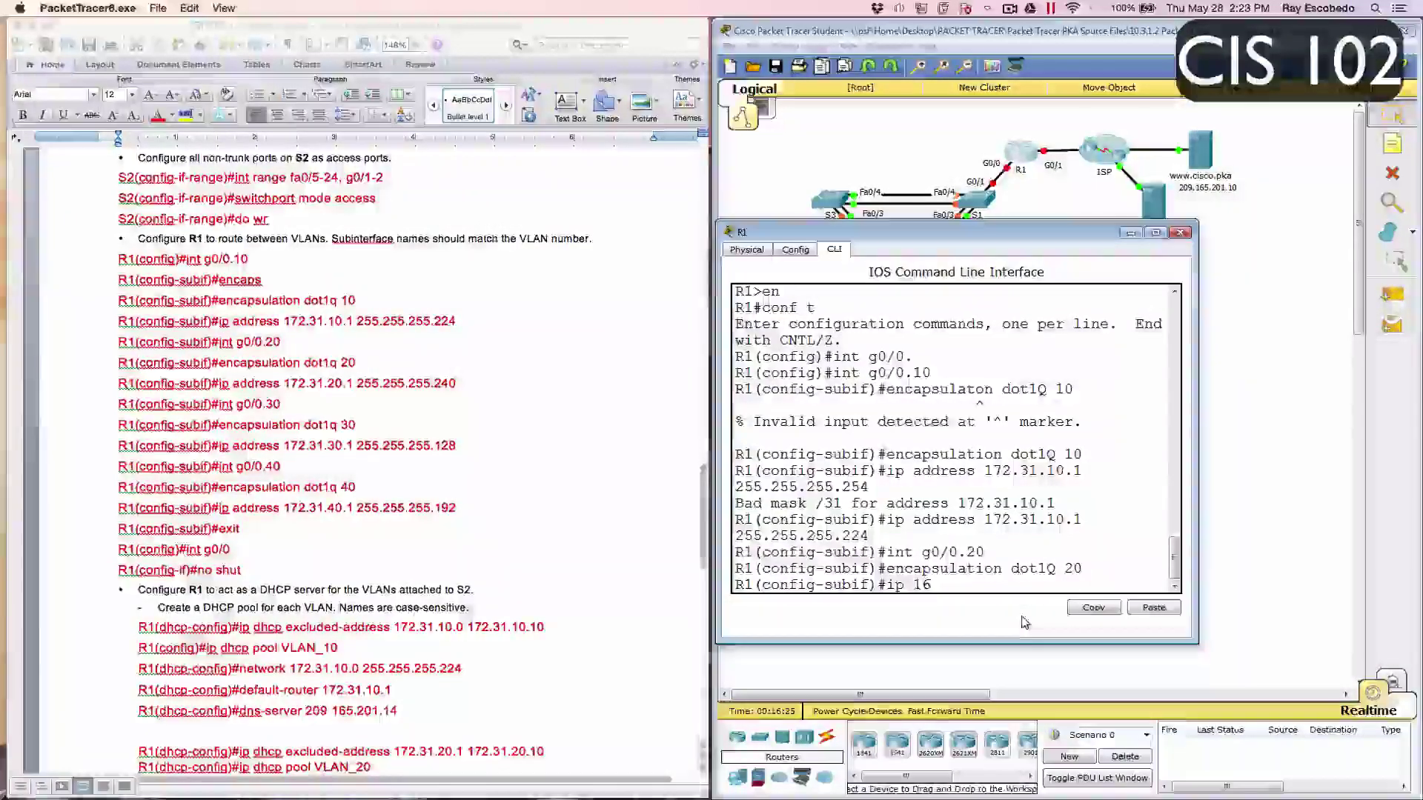
pyautogui.write('2.31.')
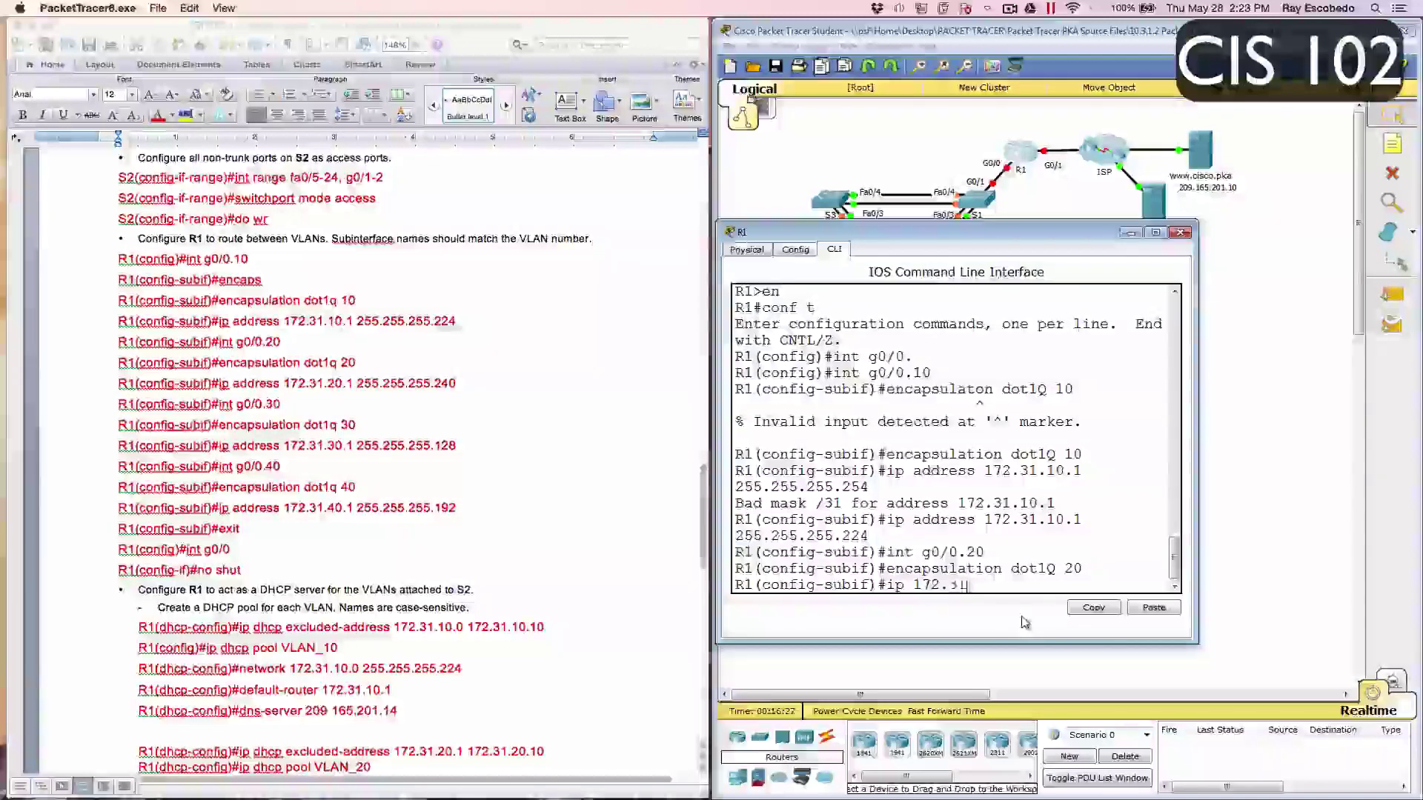
pyautogui.write('2')
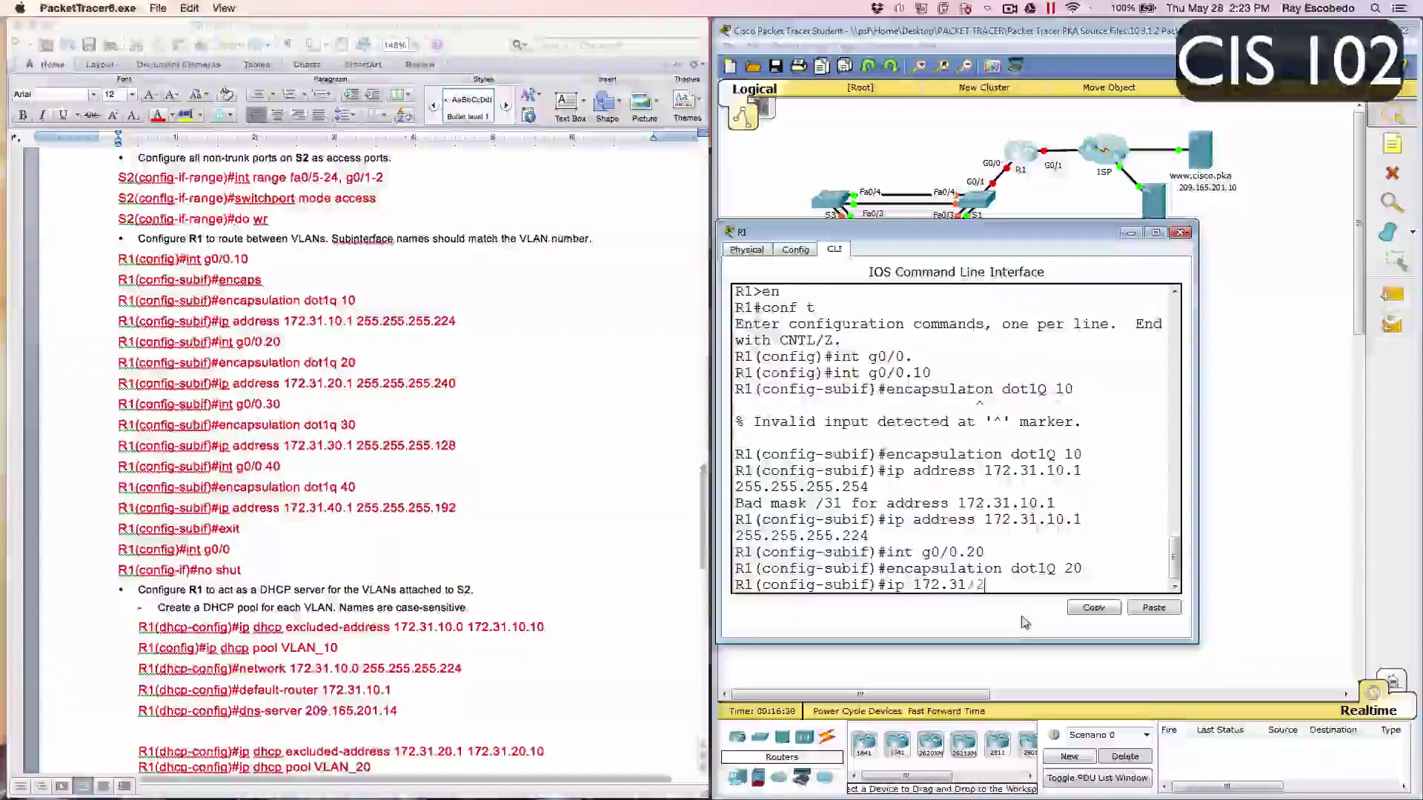
pyautogui.write('0')
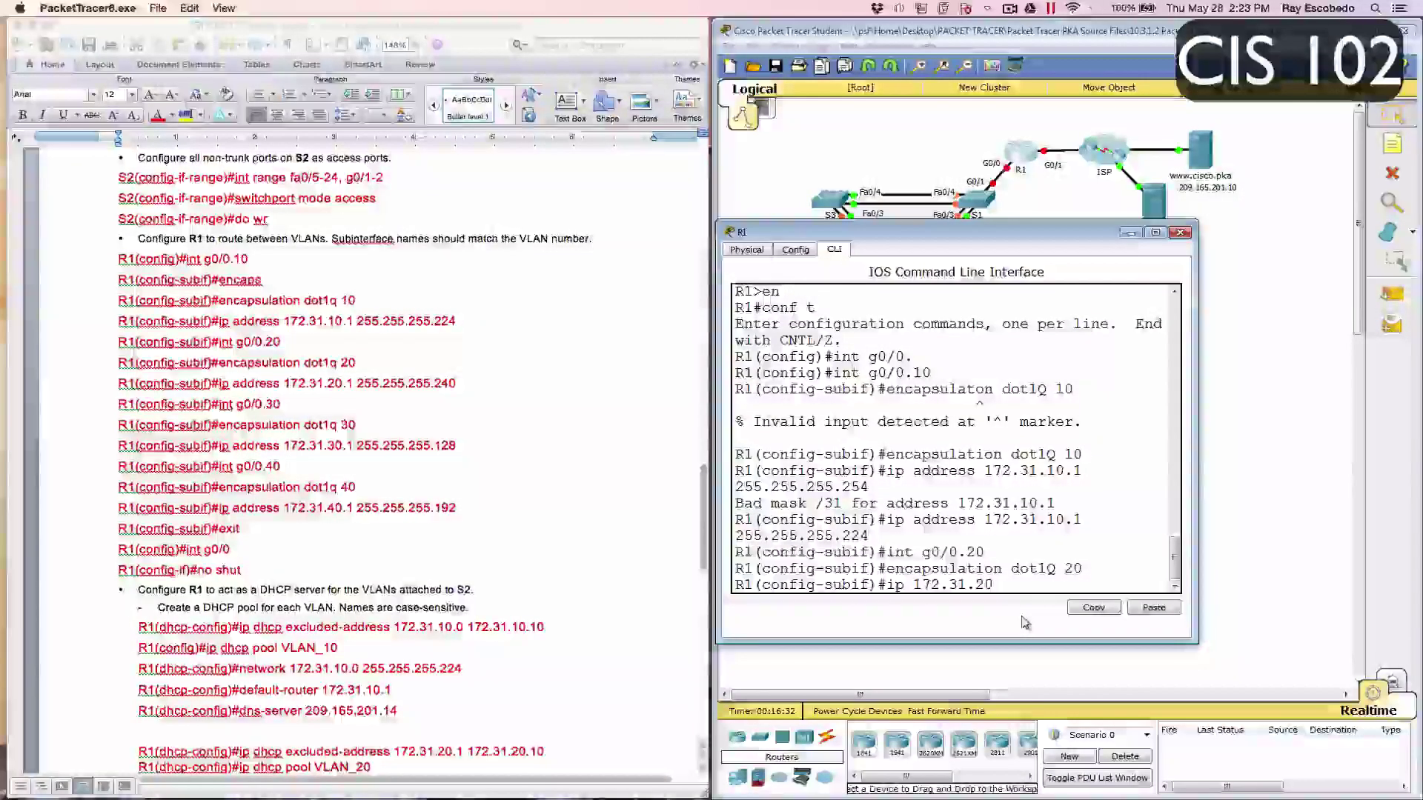
pyautogui.write('.1 ')
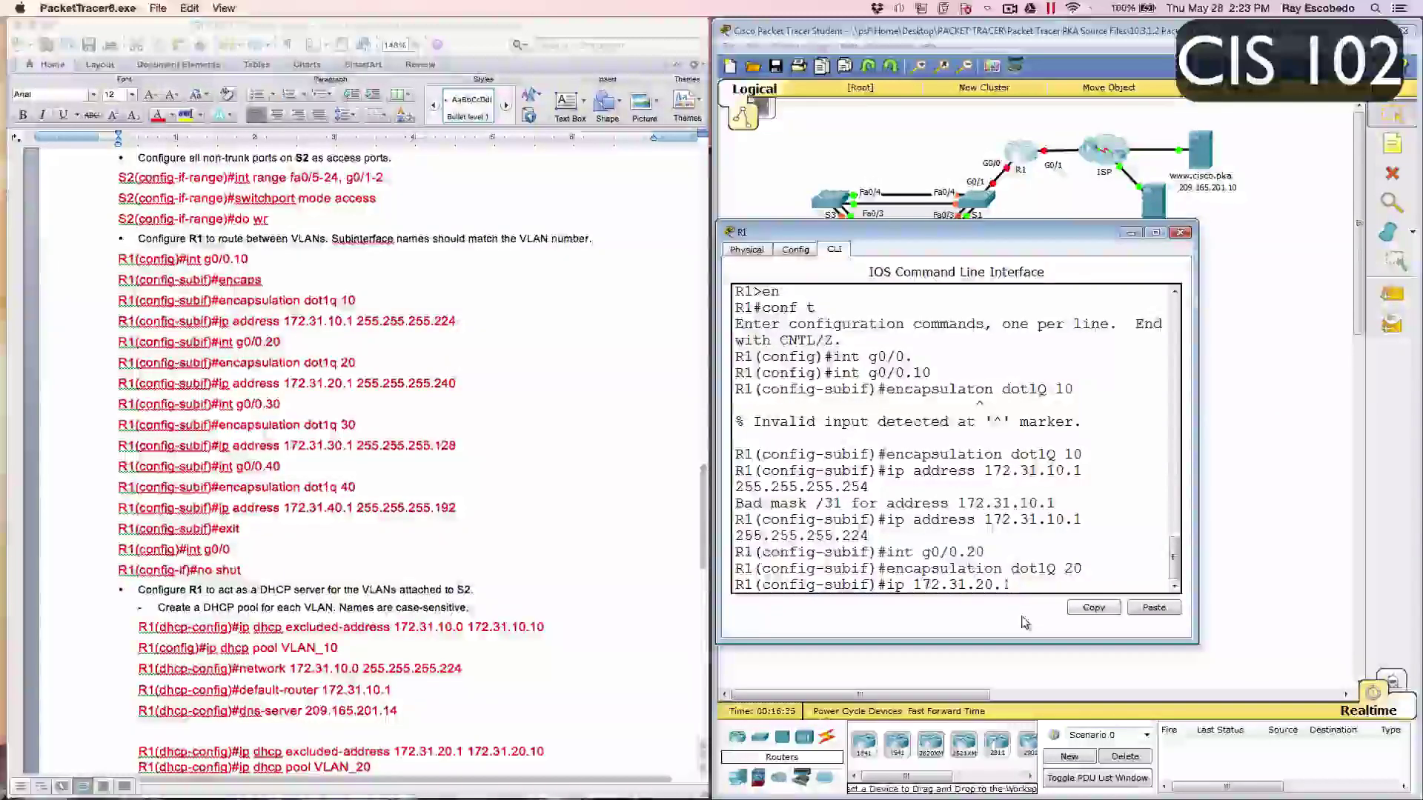
pyautogui.write('255.25')
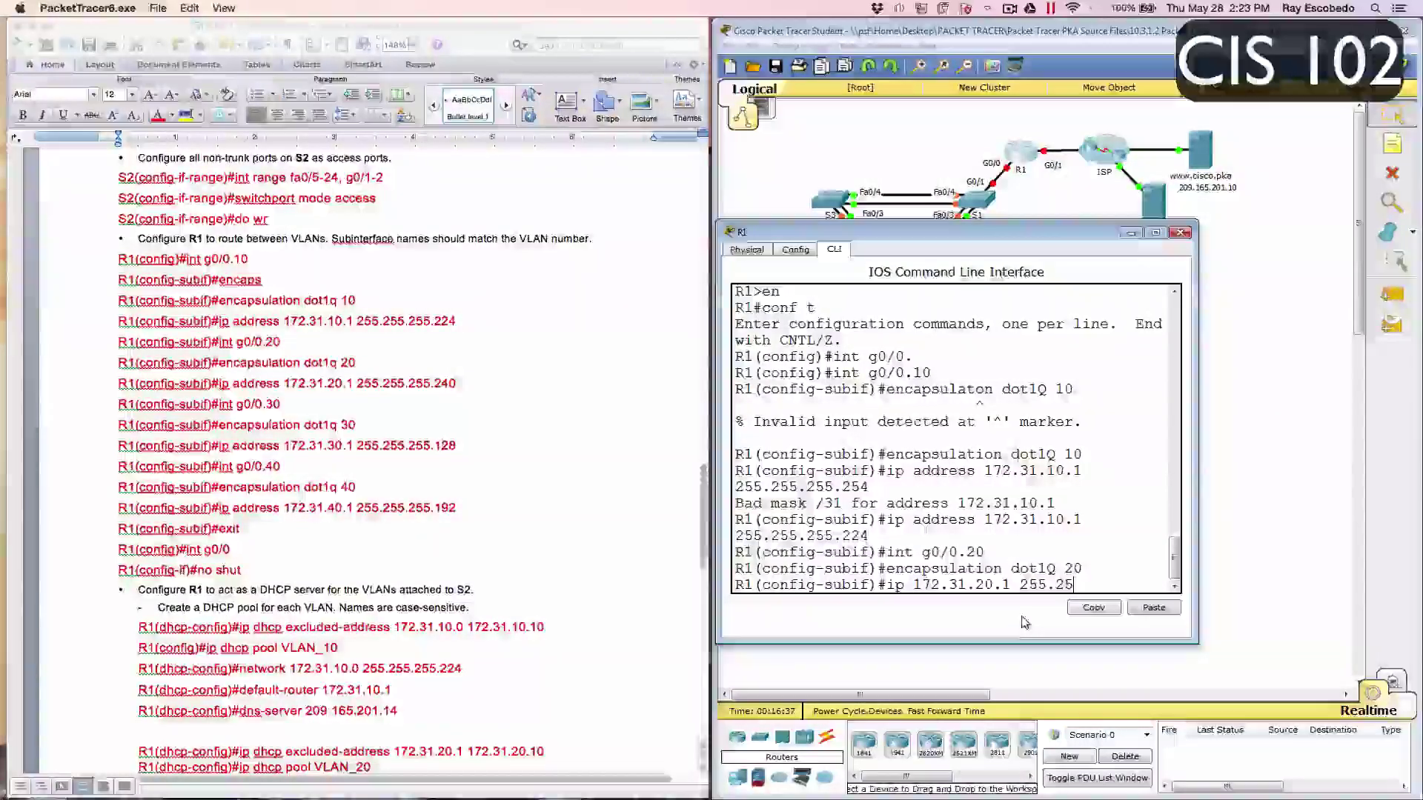
pyautogui.write('5.255.255.240')
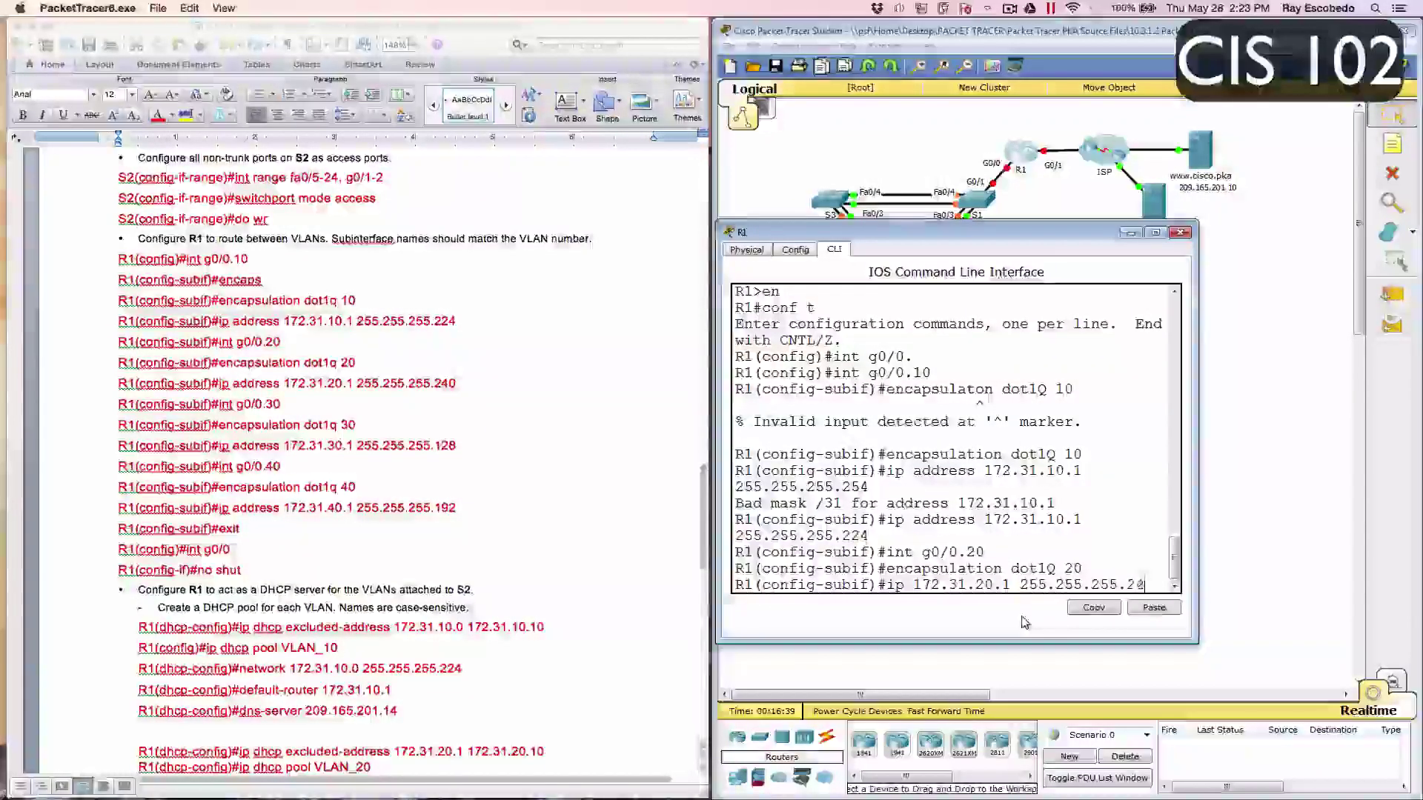
pyautogui.press('Return')
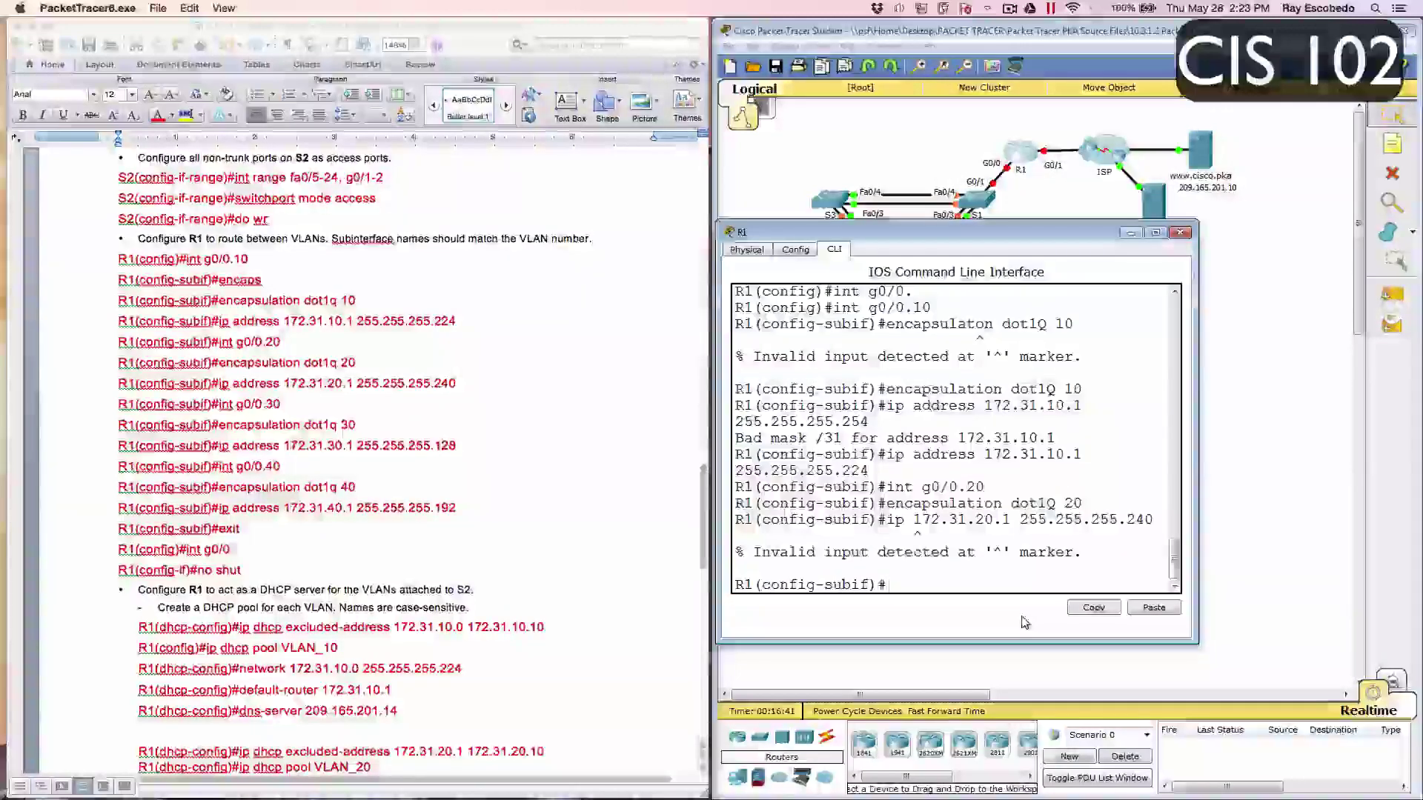
# Step: Correct the previous command by inserting the missing address keyword, assigning 172.31.20.1 255.255.255.240 to subinterface g0/0.20
pyautogui.press('Up')
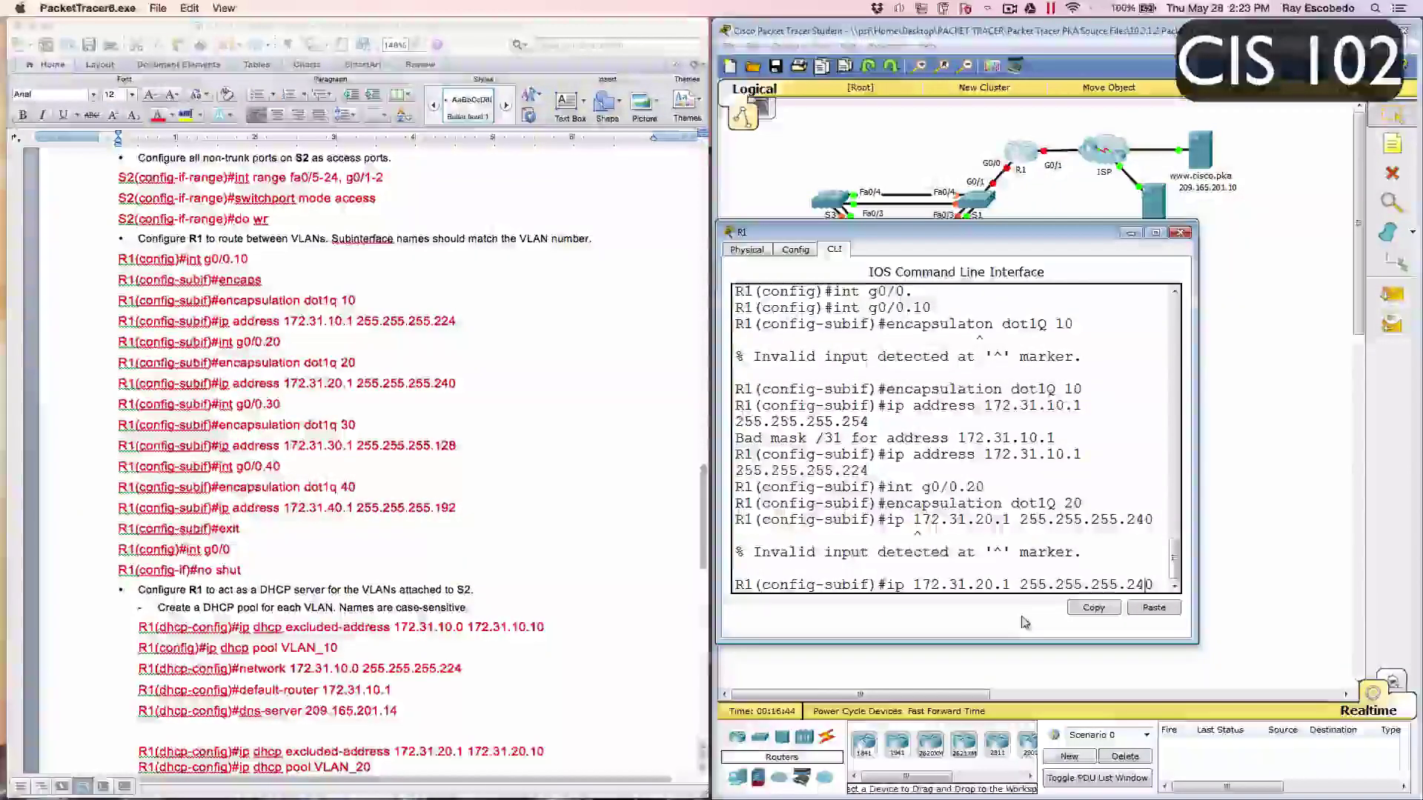
pyautogui.press('Left')
pyautogui.press('Left')
pyautogui.press('Left')
pyautogui.press('Left')
pyautogui.press('Left')
pyautogui.press('Left')
pyautogui.press('Left')
pyautogui.press('Left')
pyautogui.press('Left')
pyautogui.press('Left')
pyautogui.press('Left')
pyautogui.press('Left')
pyautogui.press('Left')
pyautogui.press('Left')
pyautogui.press('Left')
pyautogui.press('Left')
pyautogui.press('Left')
pyautogui.press('Left')
pyautogui.press('Left')
pyautogui.press('Left')
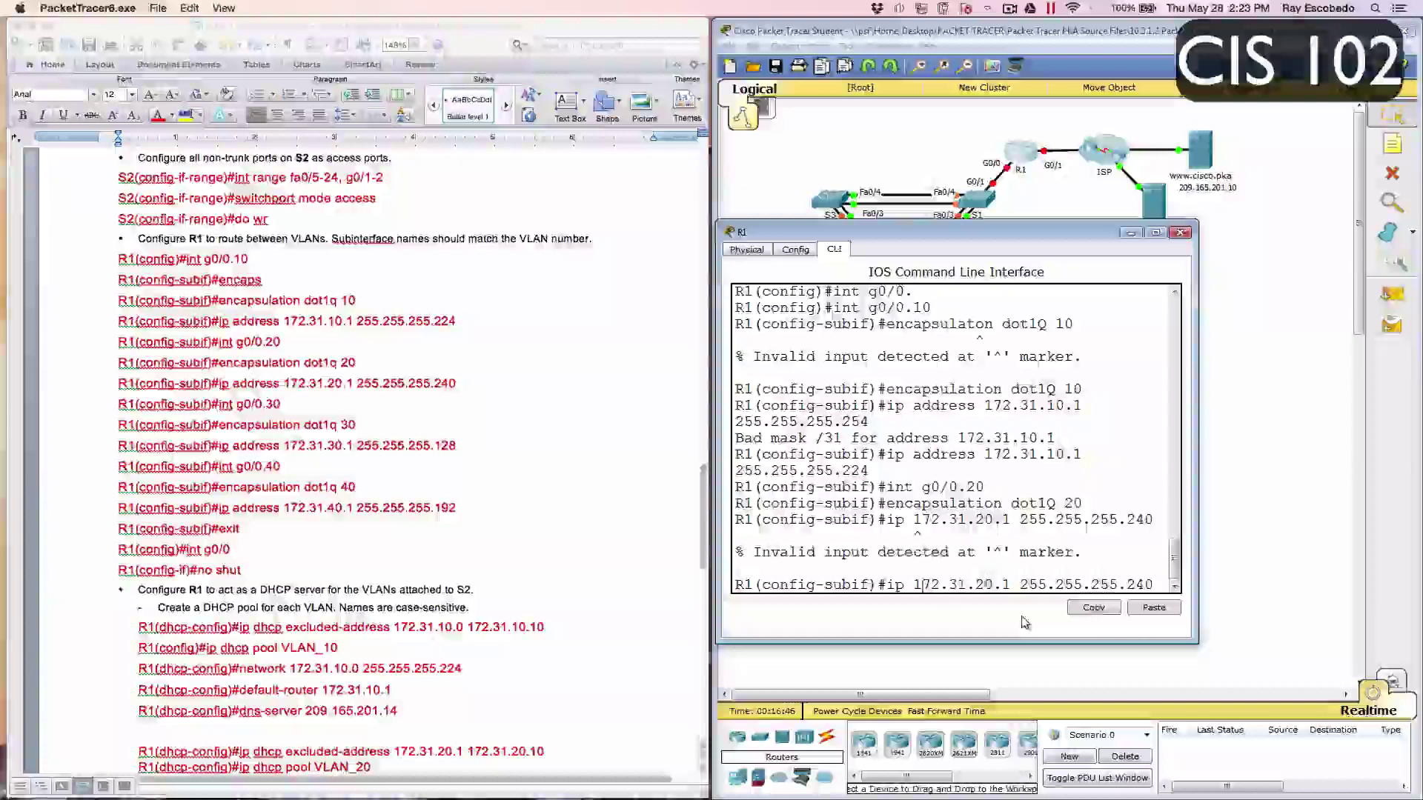
pyautogui.write('addres')
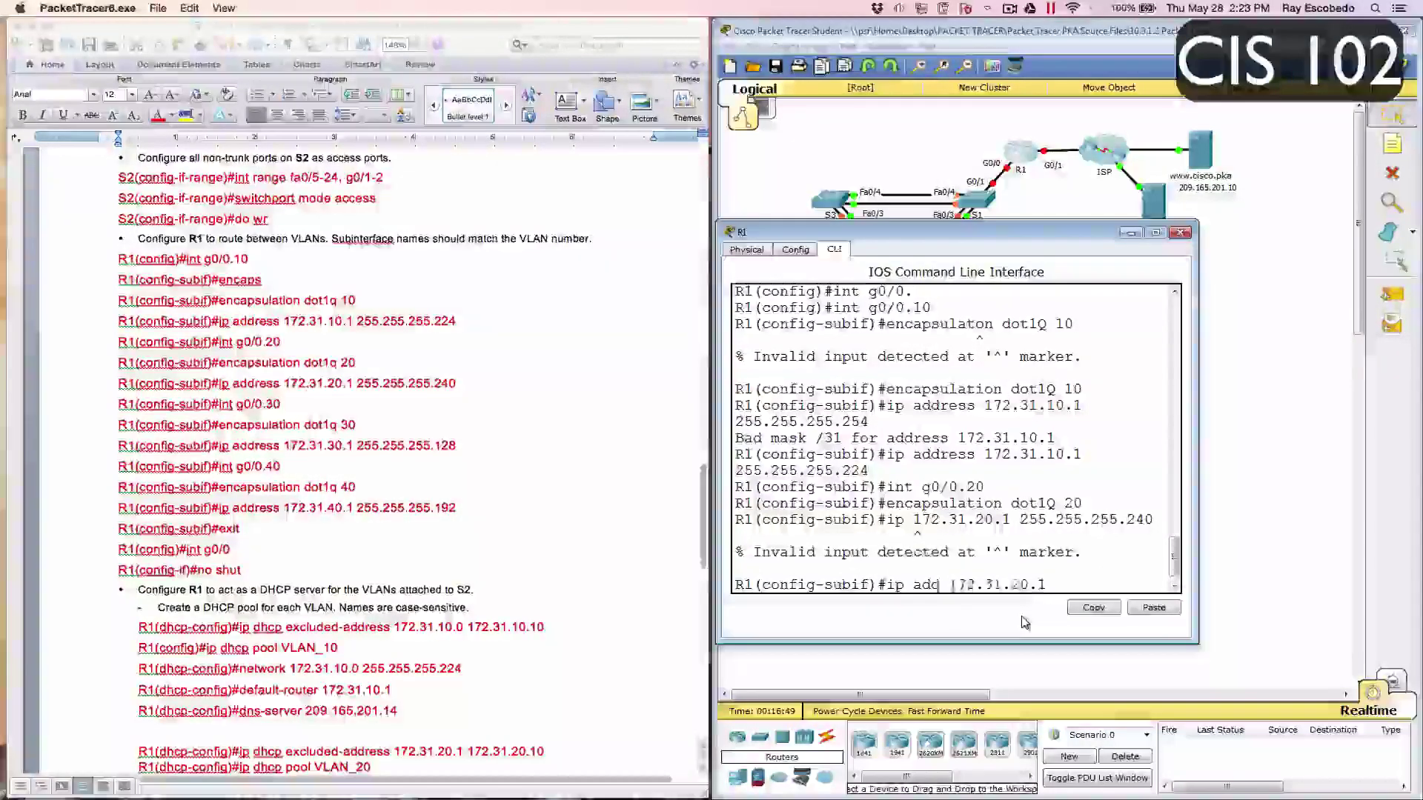
pyautogui.write('s')
pyautogui.press('Return')
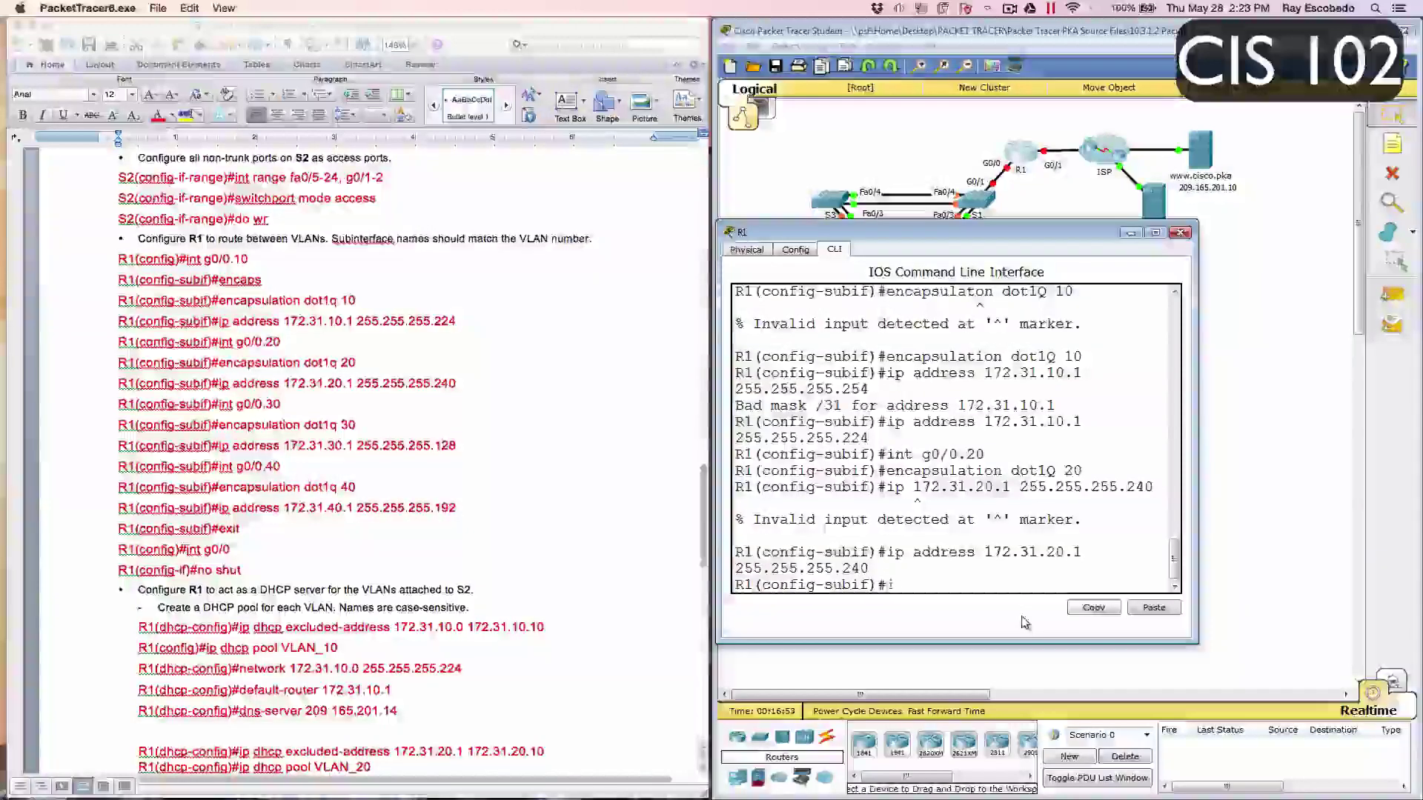
# Step: Create subinterface g0/0.30 on R1 and set its encapsulation to dot1Q 30
pyautogui.write('int g0/')
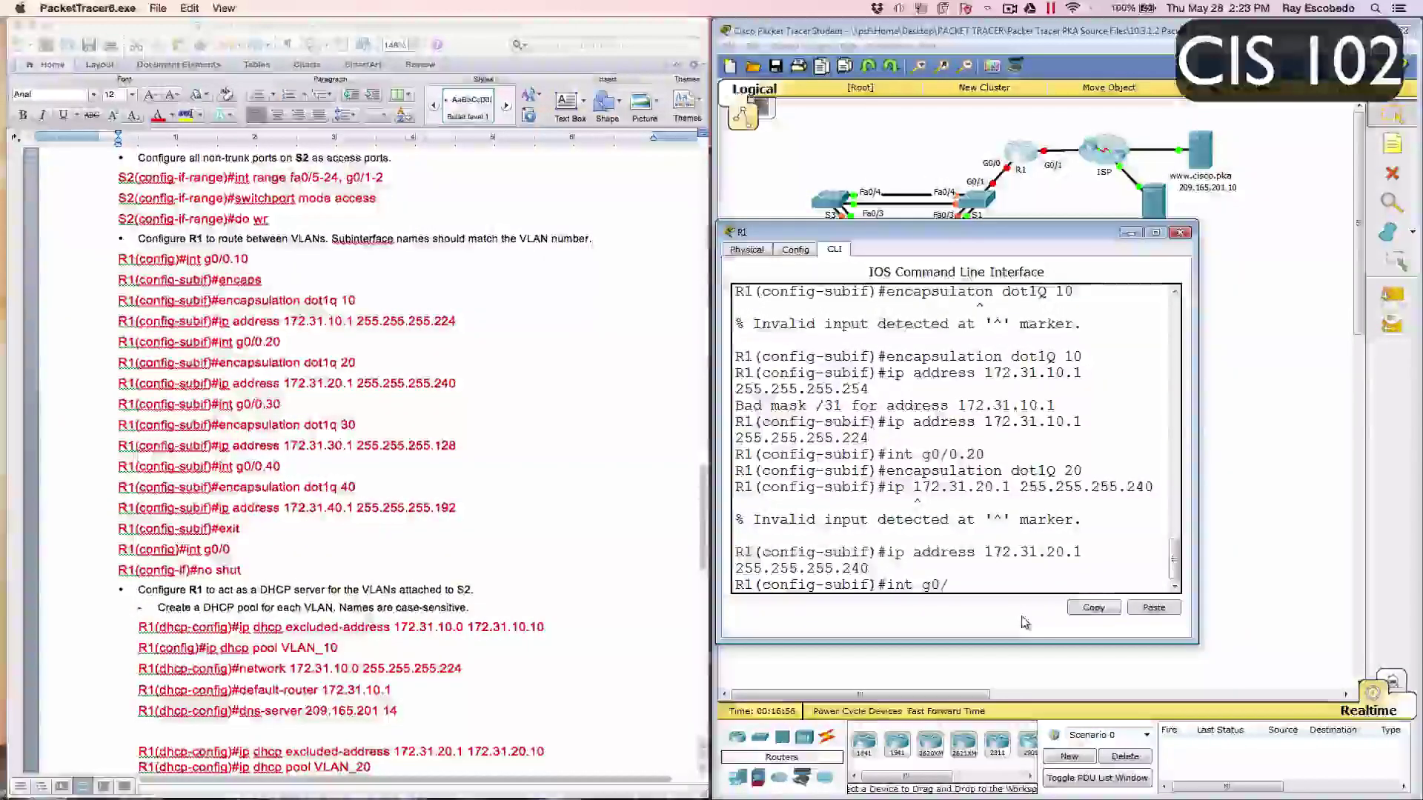
pyautogui.write('0')
pyautogui.write('.')
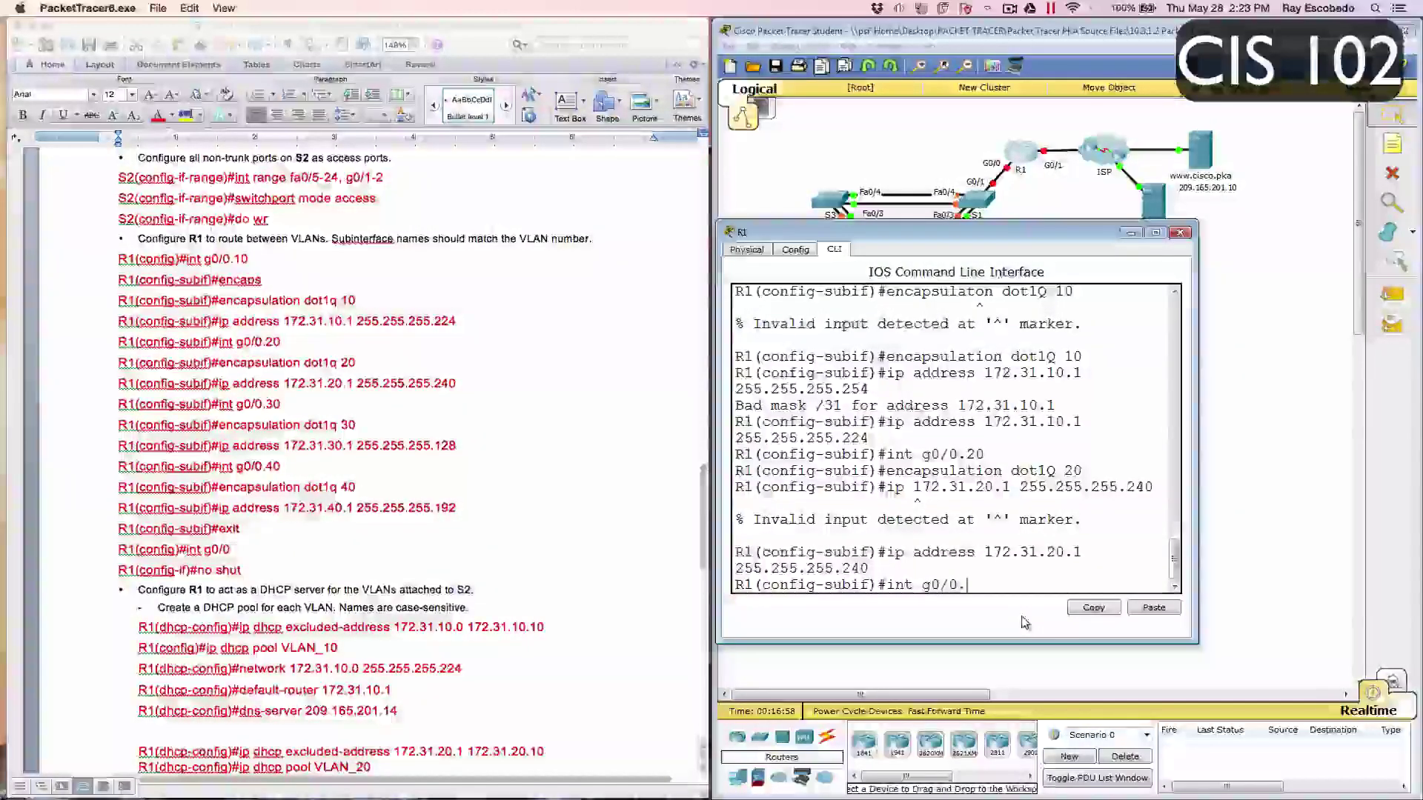
pyautogui.write('30')
pyautogui.press('Return')
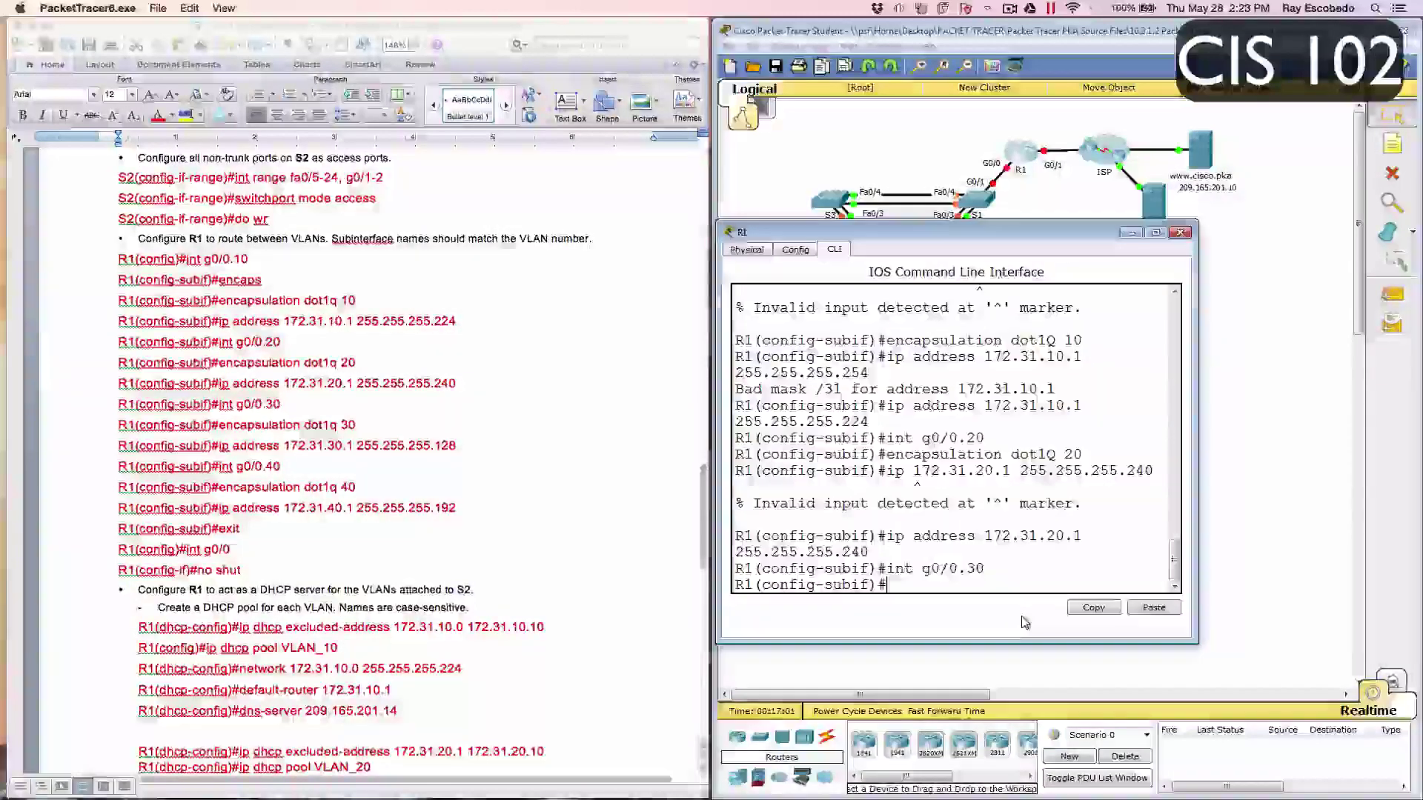
pyautogui.write('en')
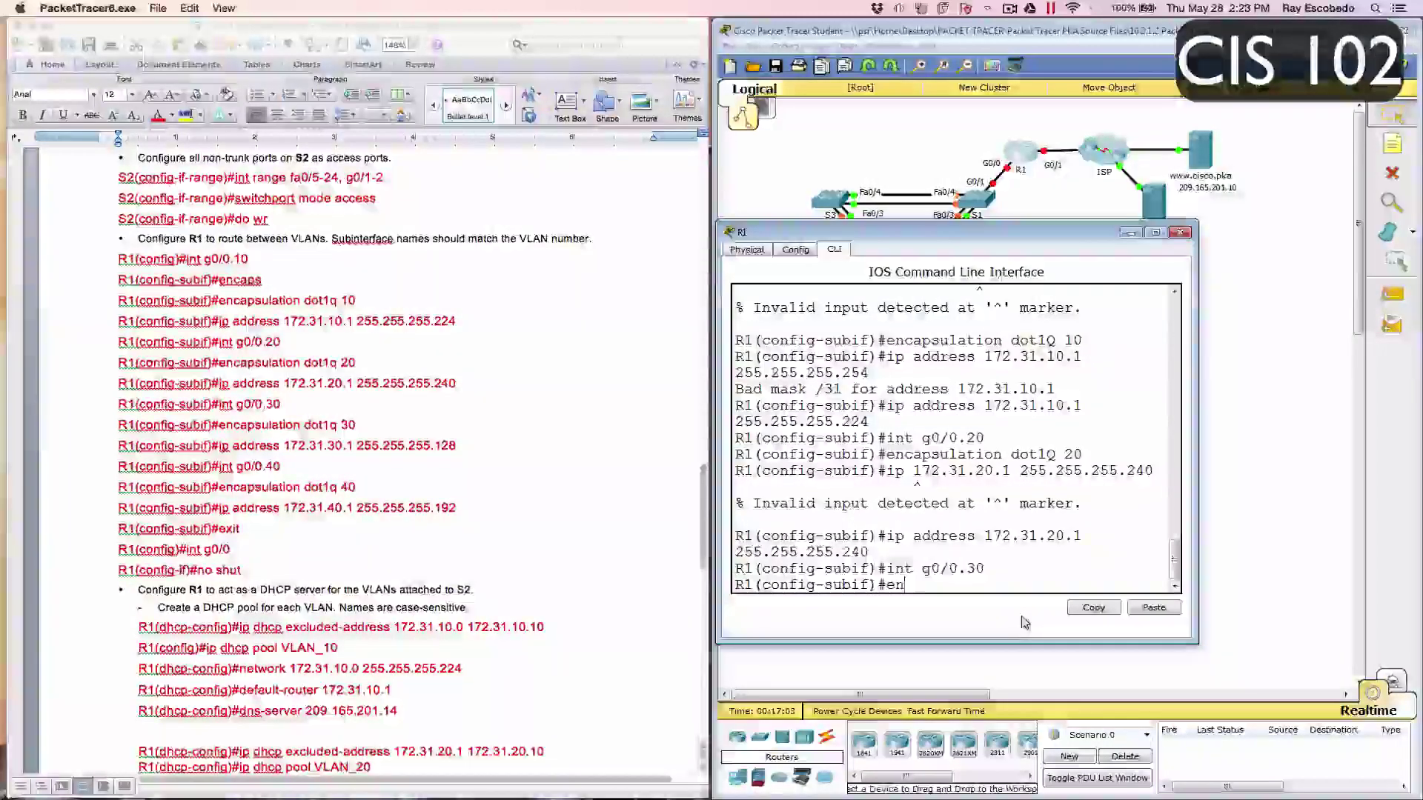
pyautogui.write('capsulation dot1Q 20')
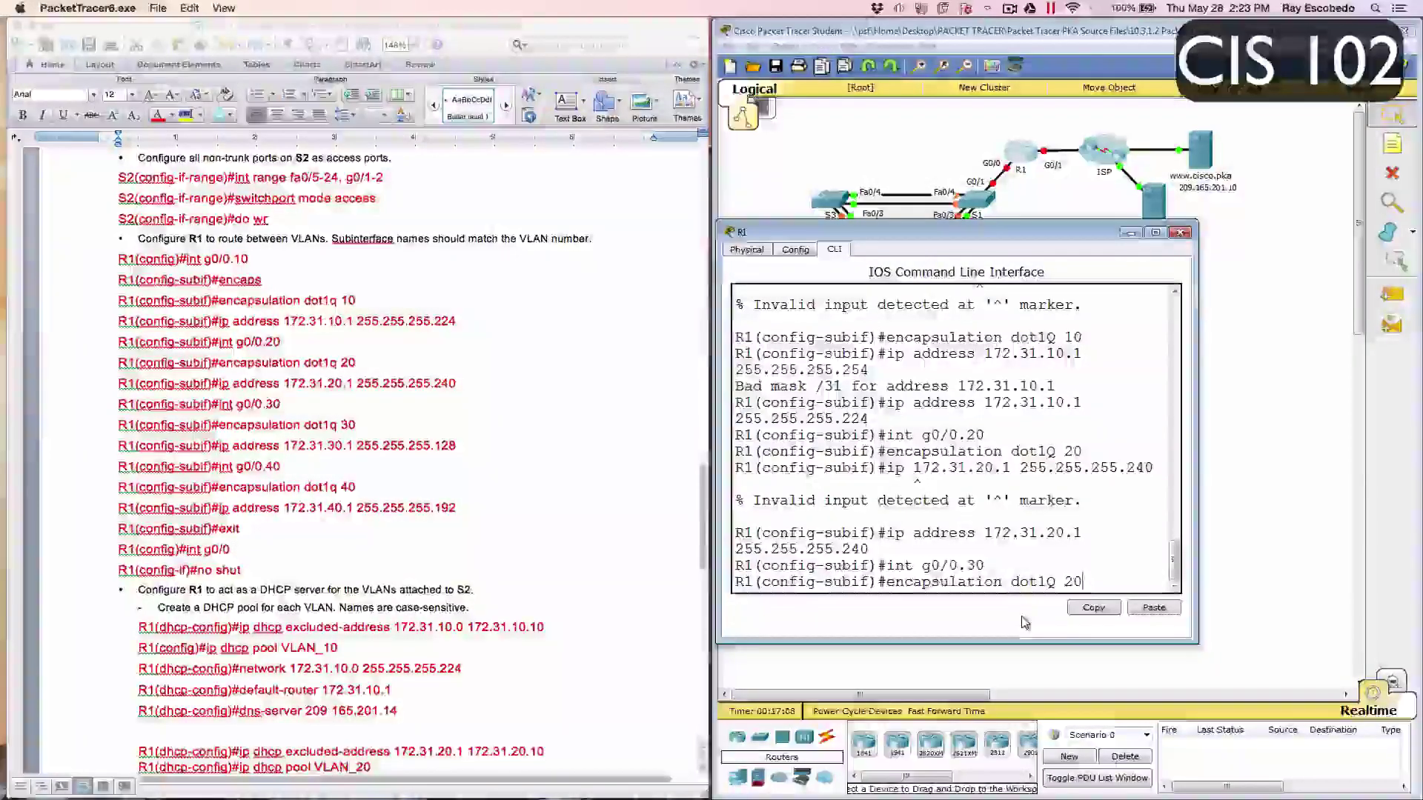
pyautogui.press('Left')
pyautogui.press('BackSpace')
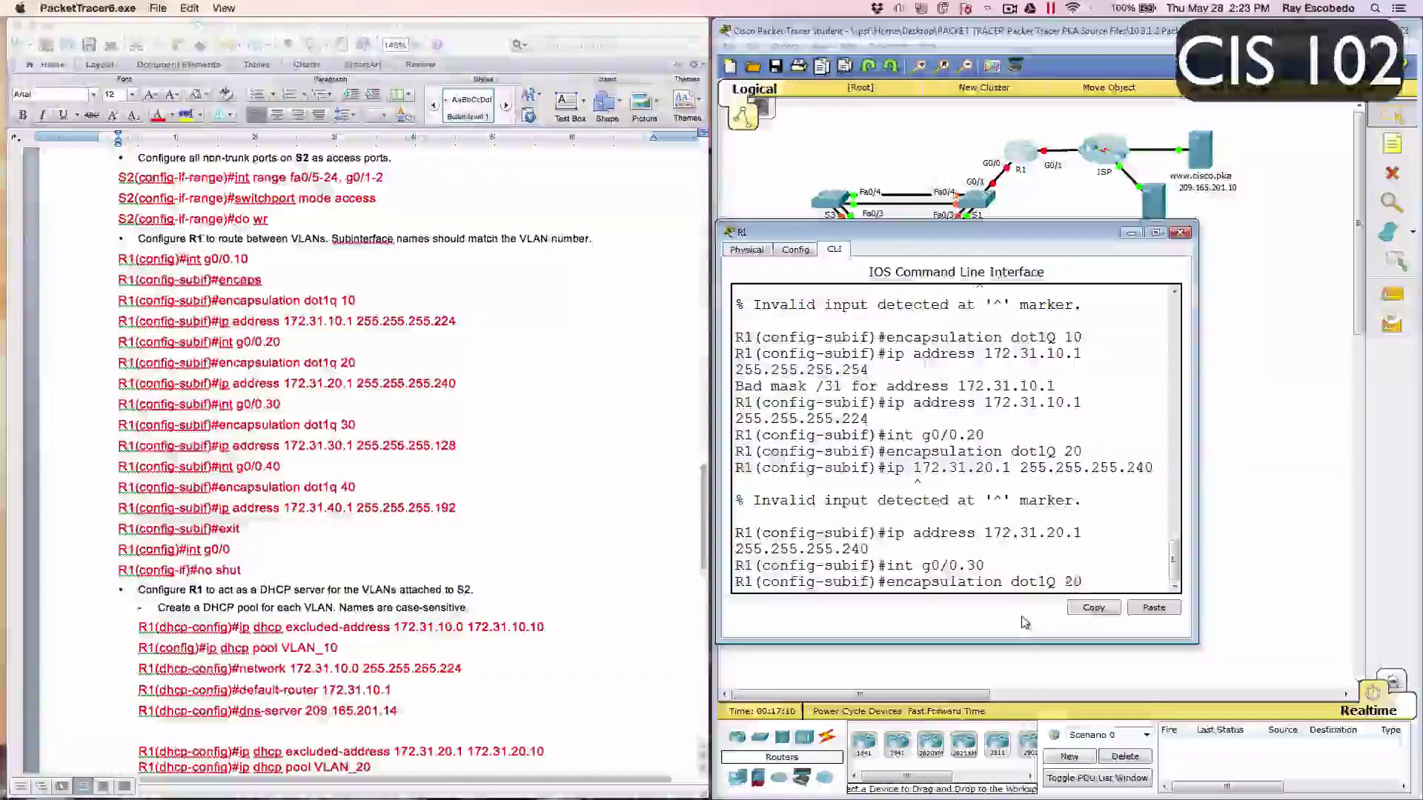
pyautogui.write('3')
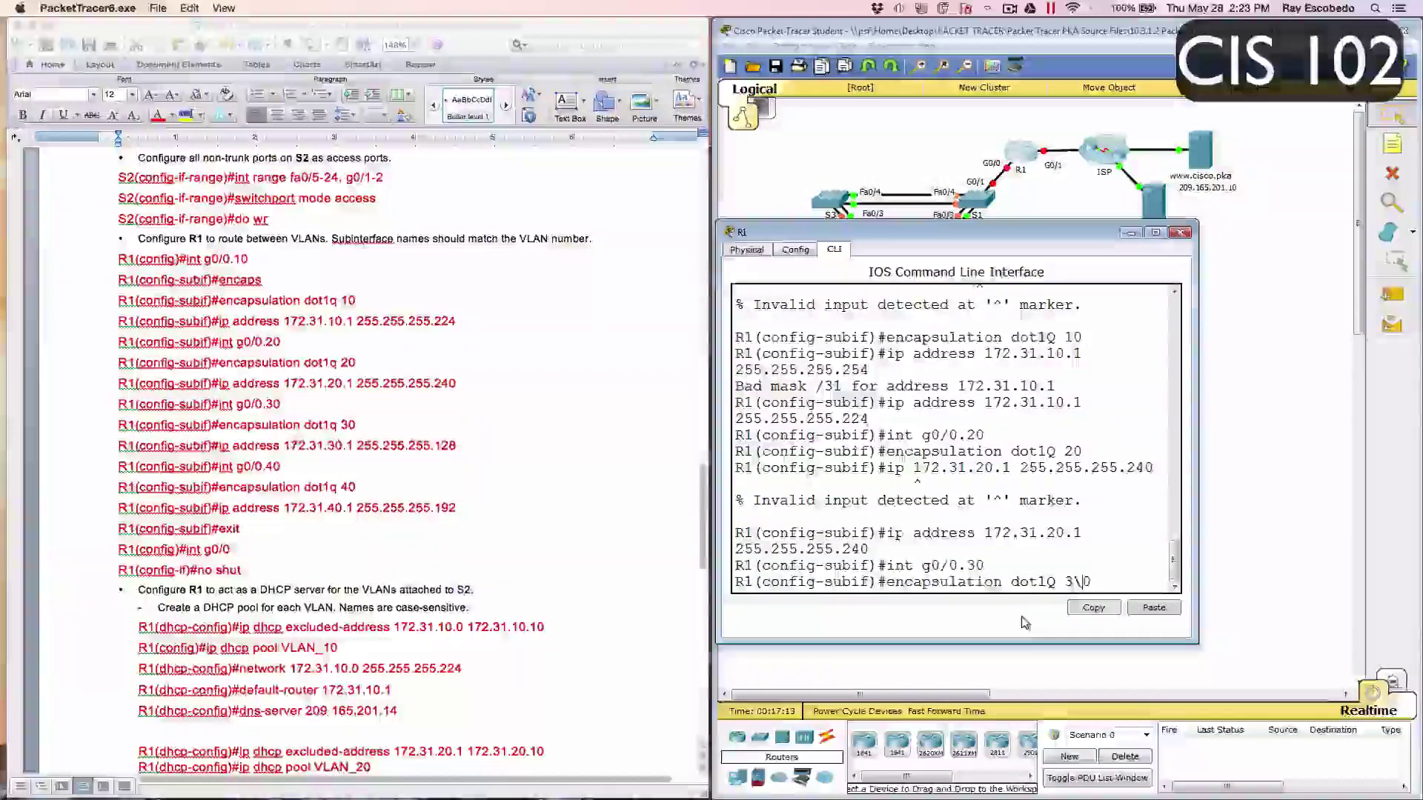
pyautogui.press('Return')
# Step: Assign IP address 172.31.30.1 with mask 255.255.255.128 to subinterface g0/0.30
pyautogui.write('ip address')
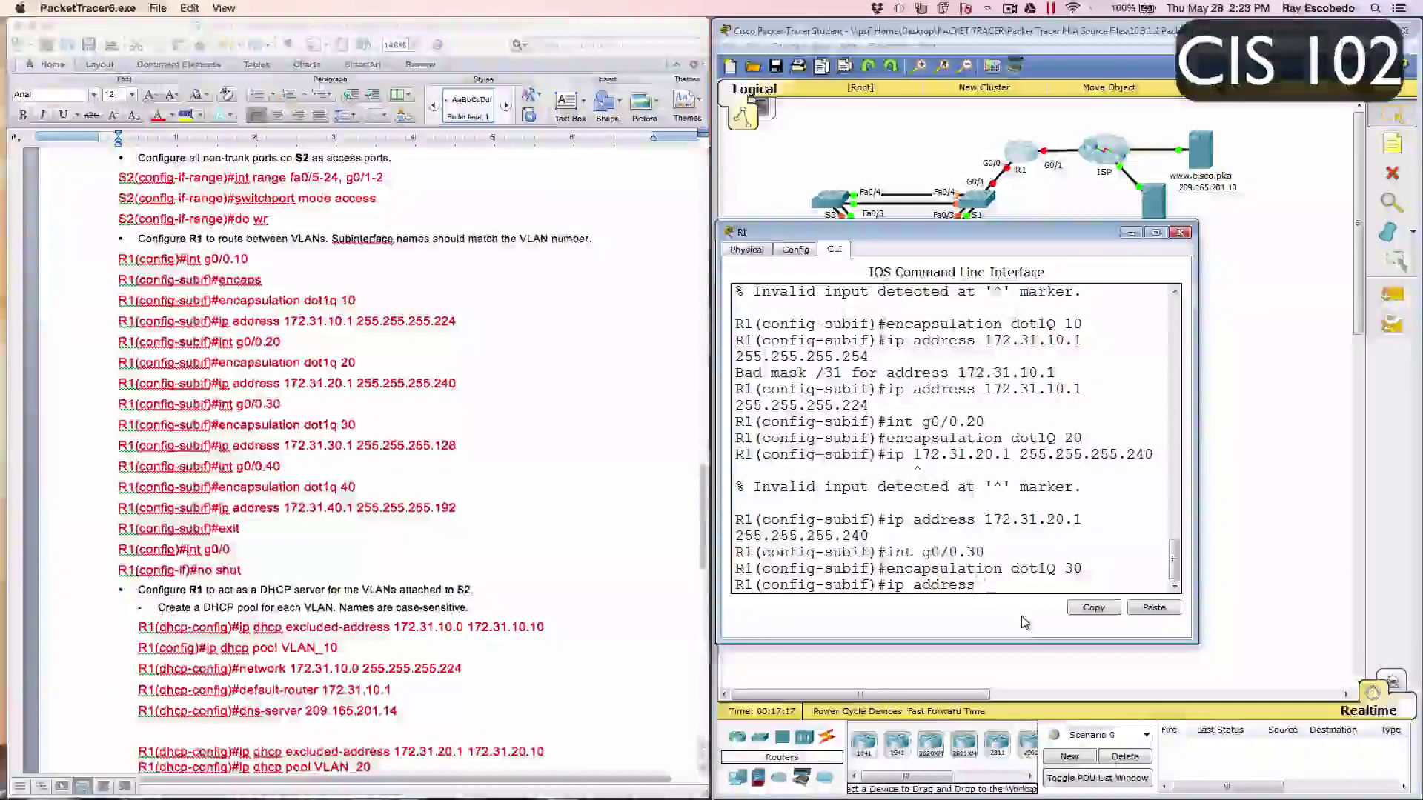
pyautogui.write(' 1')
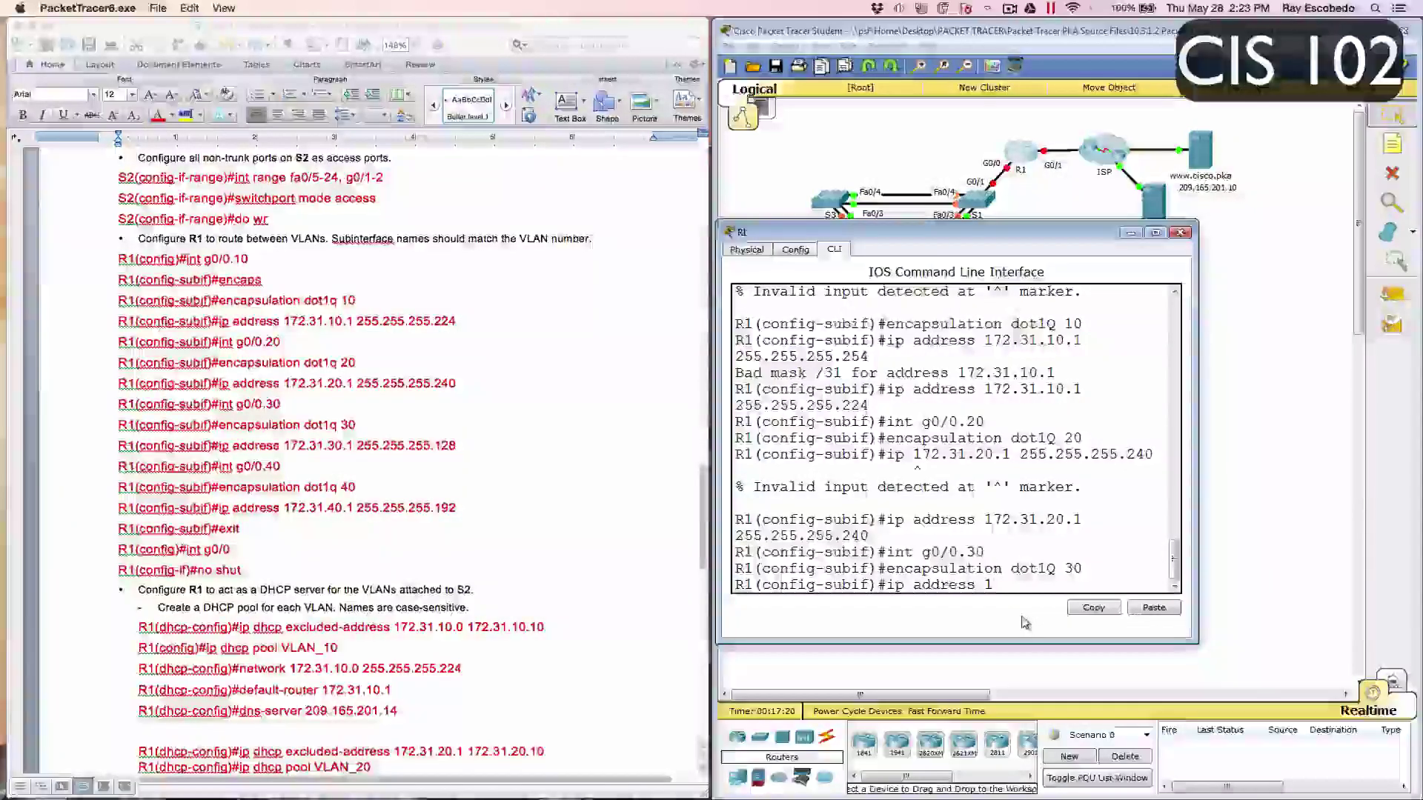
pyautogui.write('72.31.1')
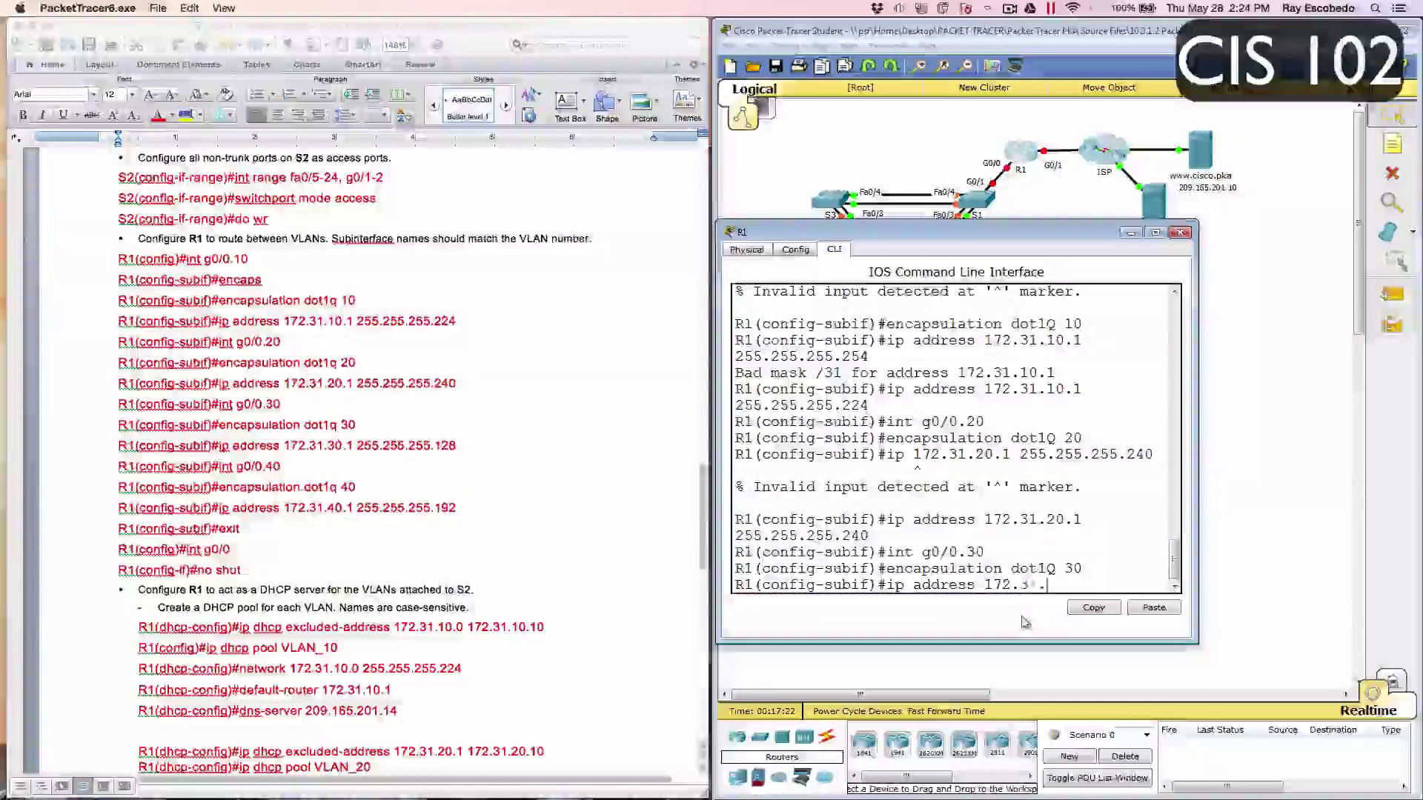
pyautogui.write('0')
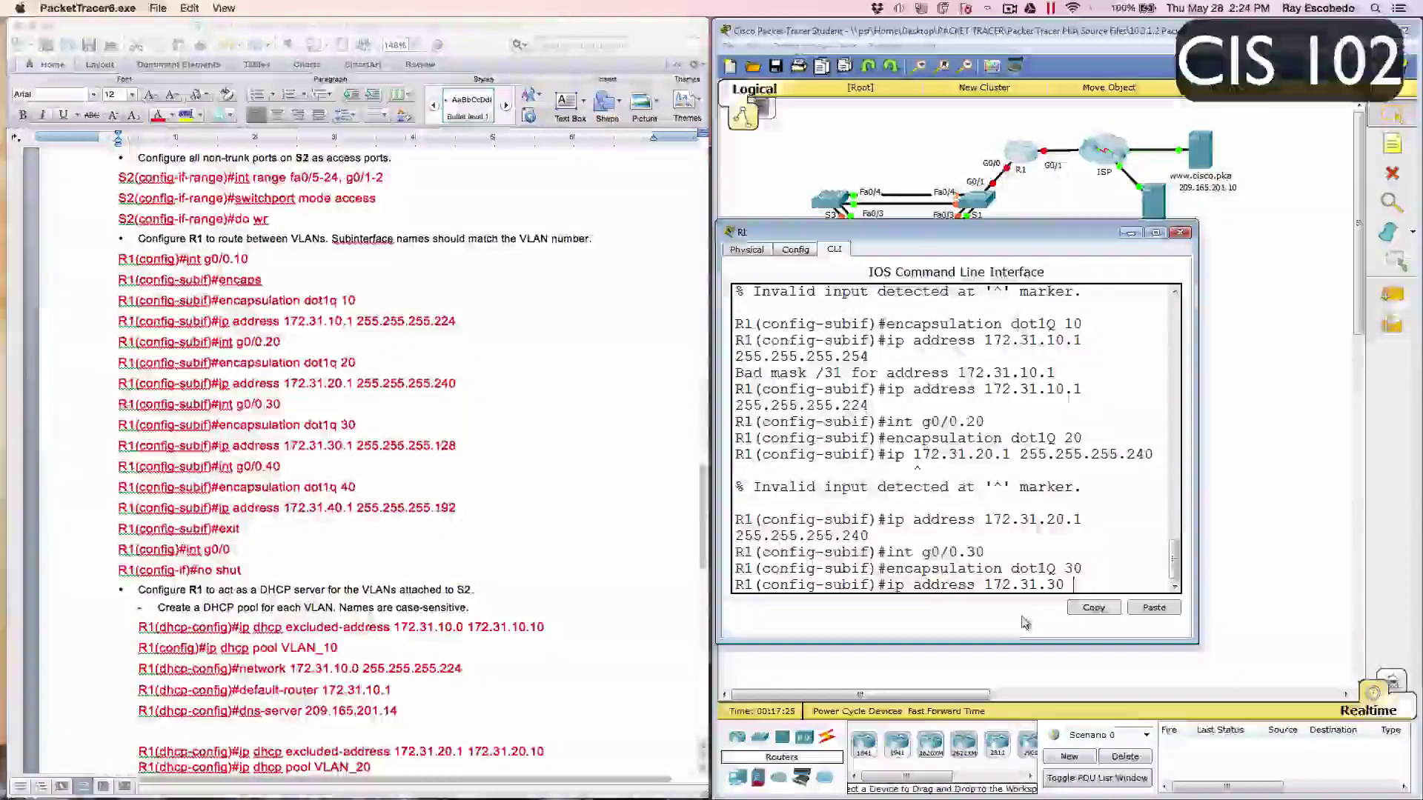
pyautogui.write('.1 255')
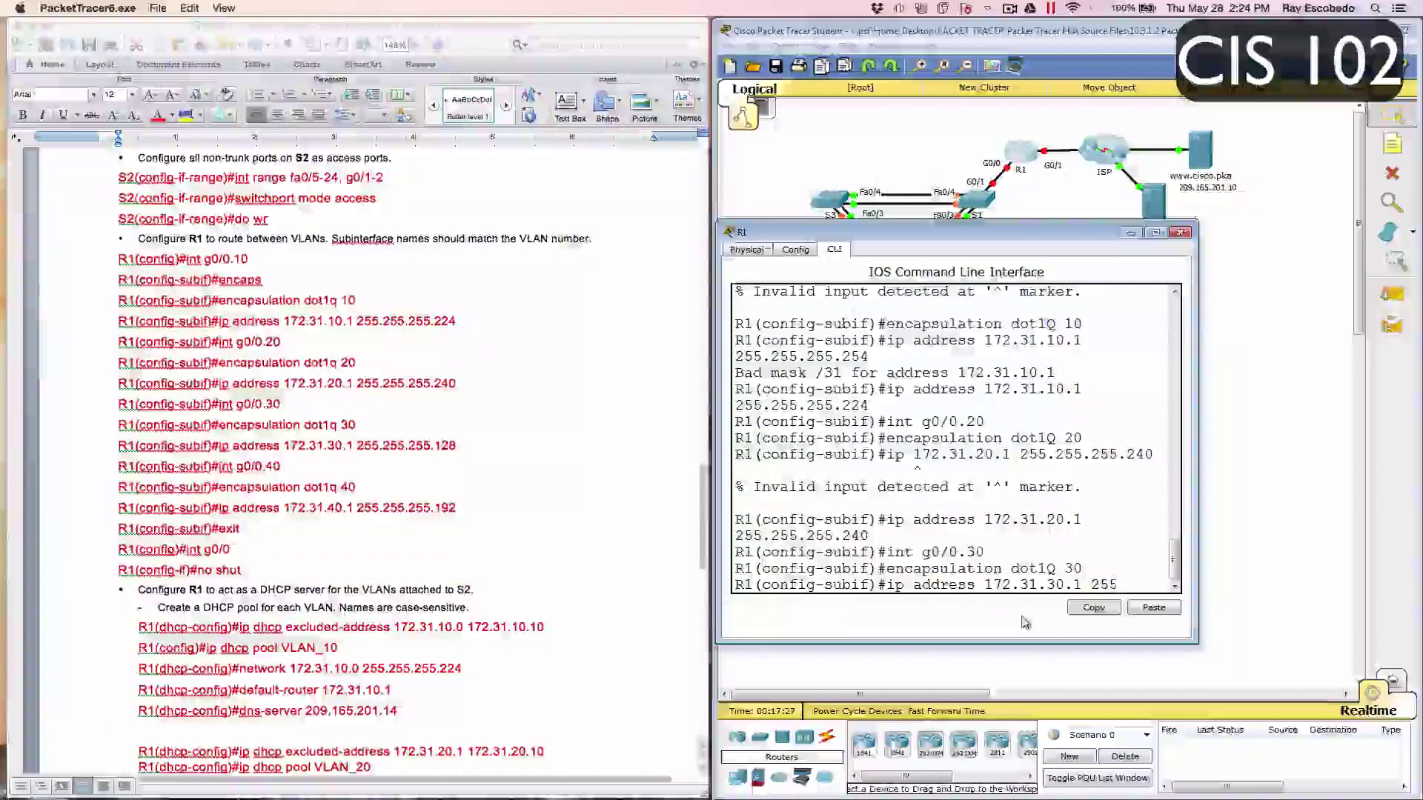
pyautogui.write('.255.255')
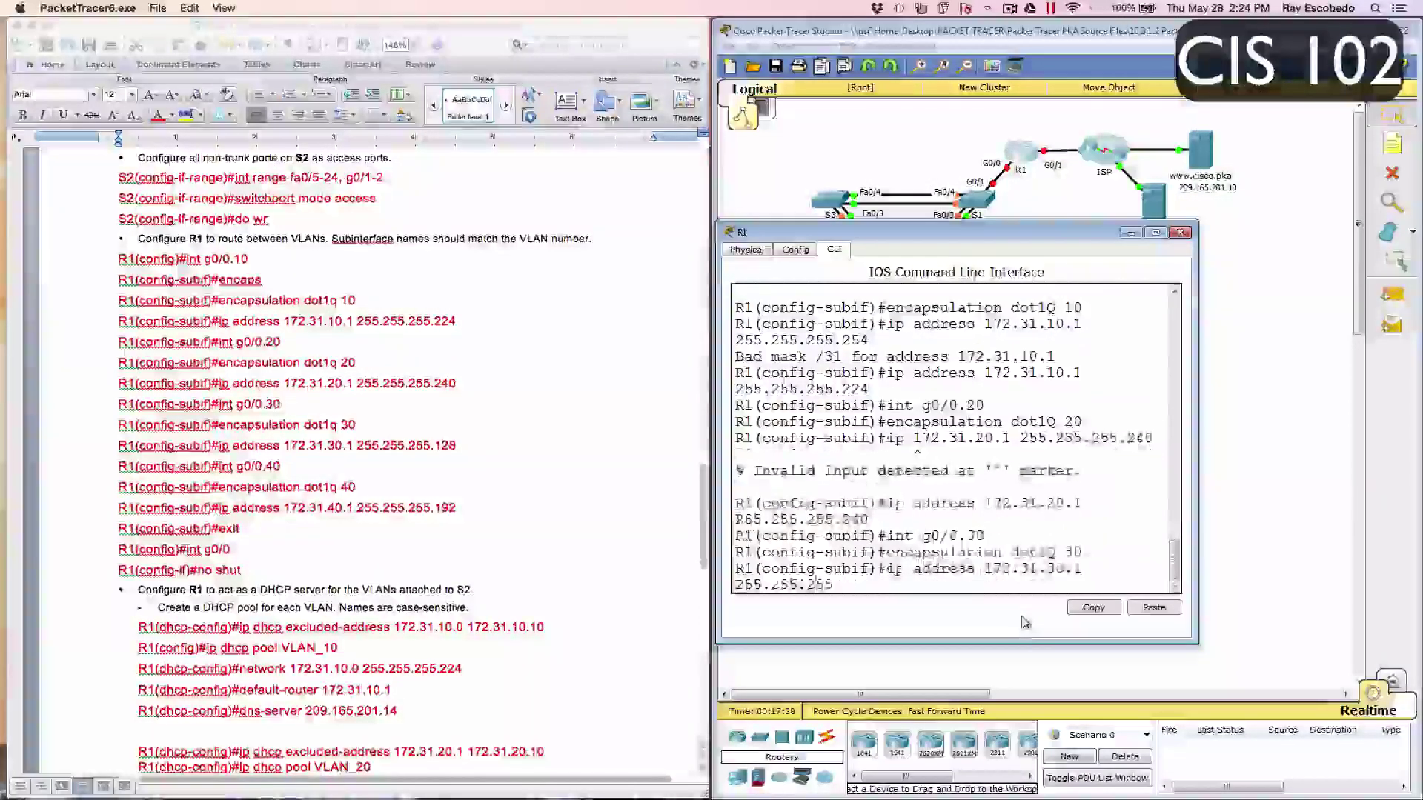
pyautogui.write('.128')
pyautogui.press('Return')
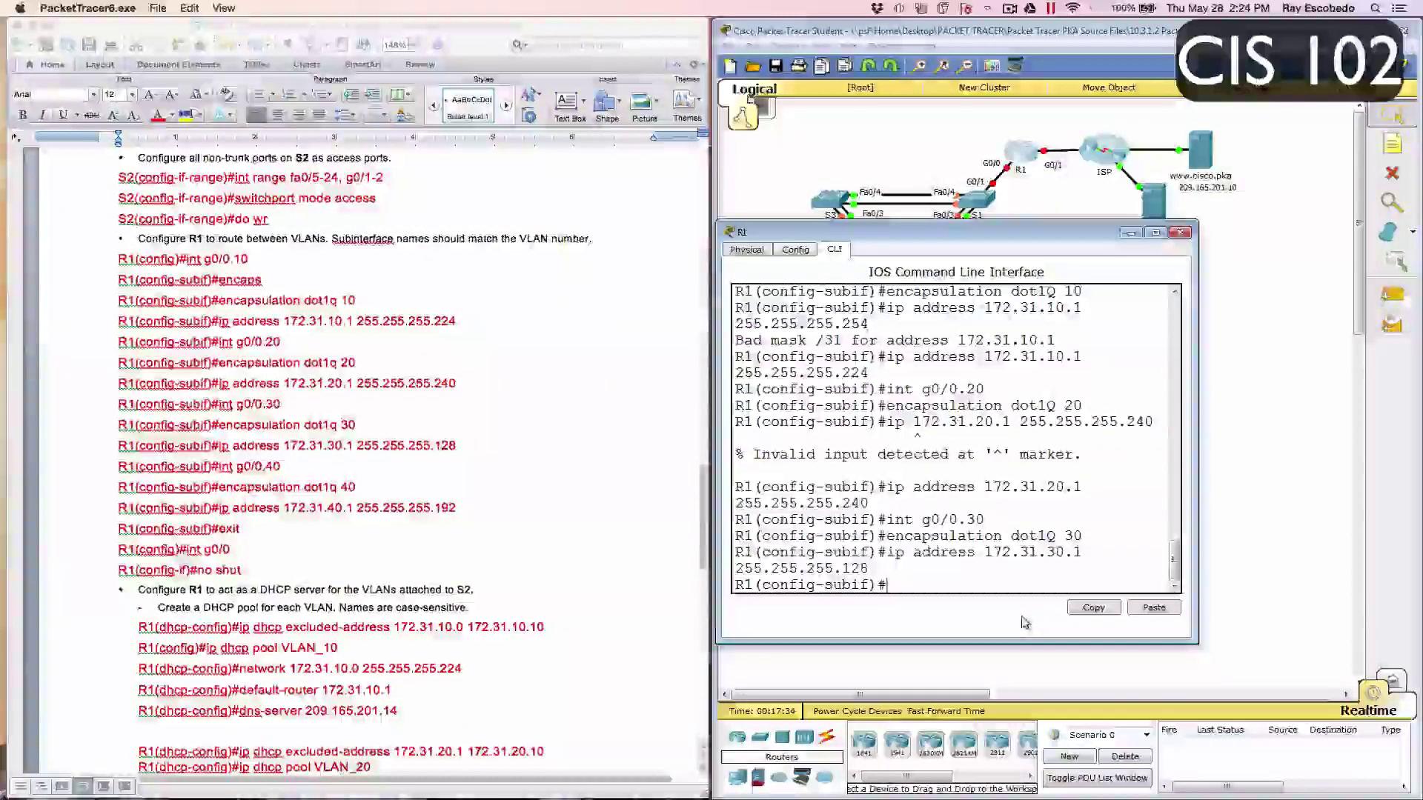
# Step: Create subinterface g0/0.40 on R1 and set its encapsulation to dot1Q 40
pyautogui.write('int g')
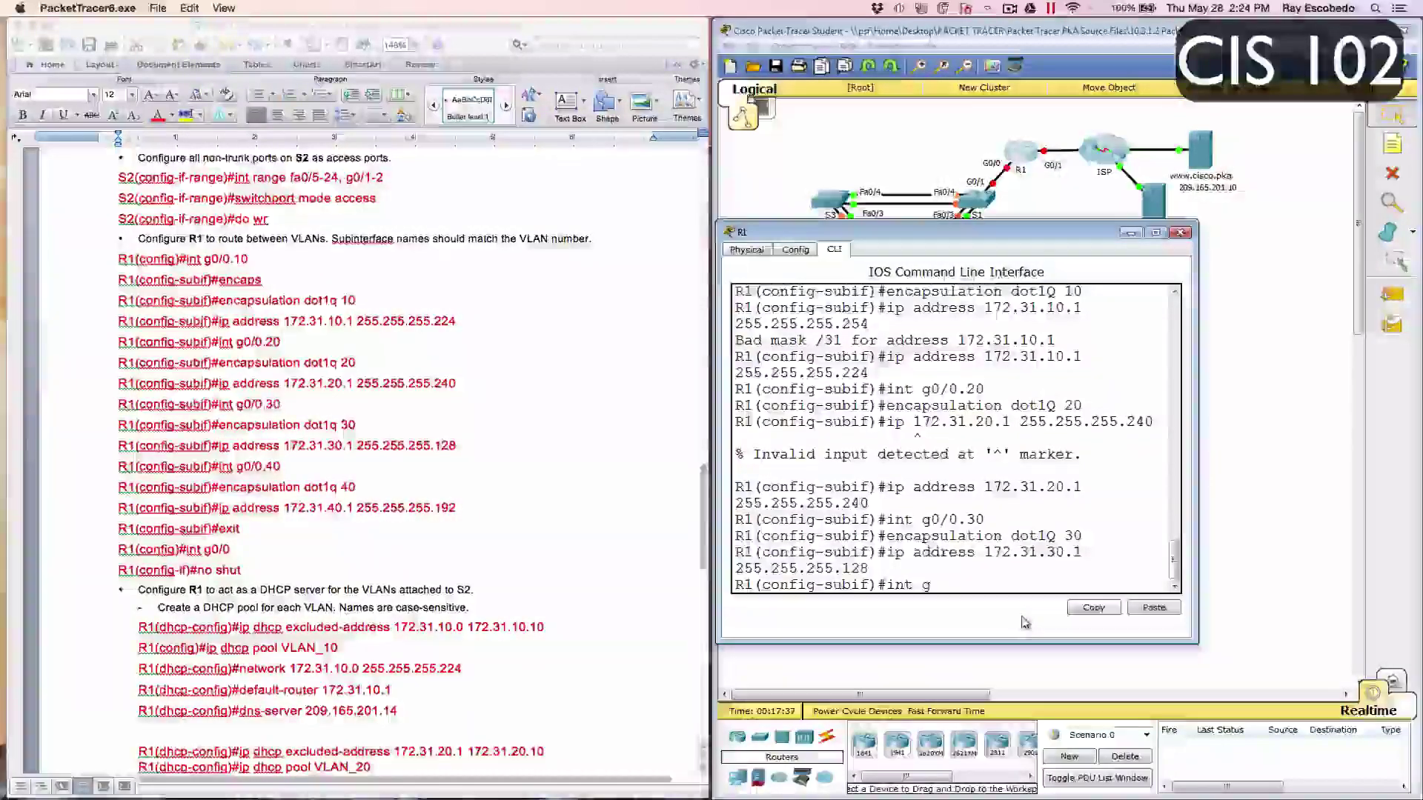
pyautogui.write('0/0.40')
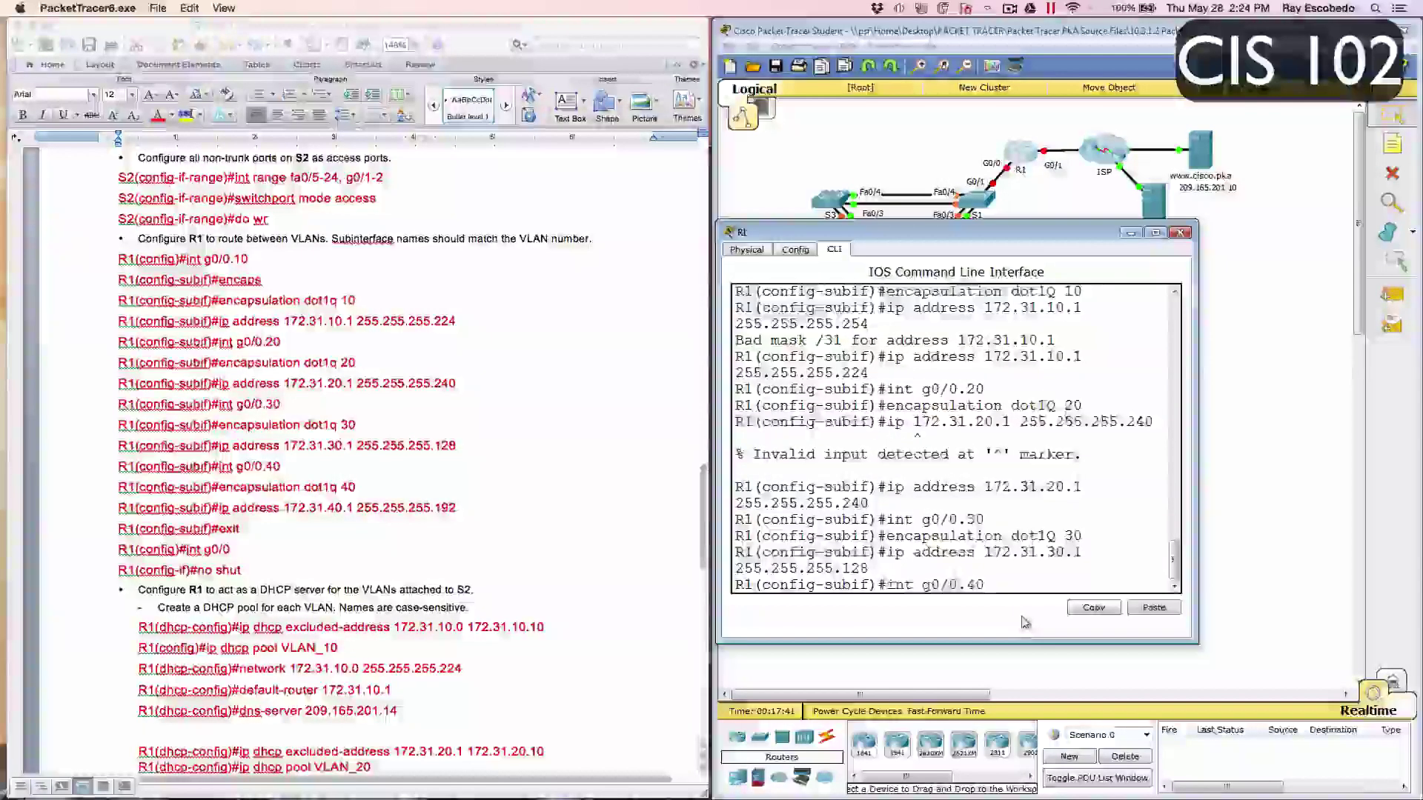
pyautogui.press('Return')
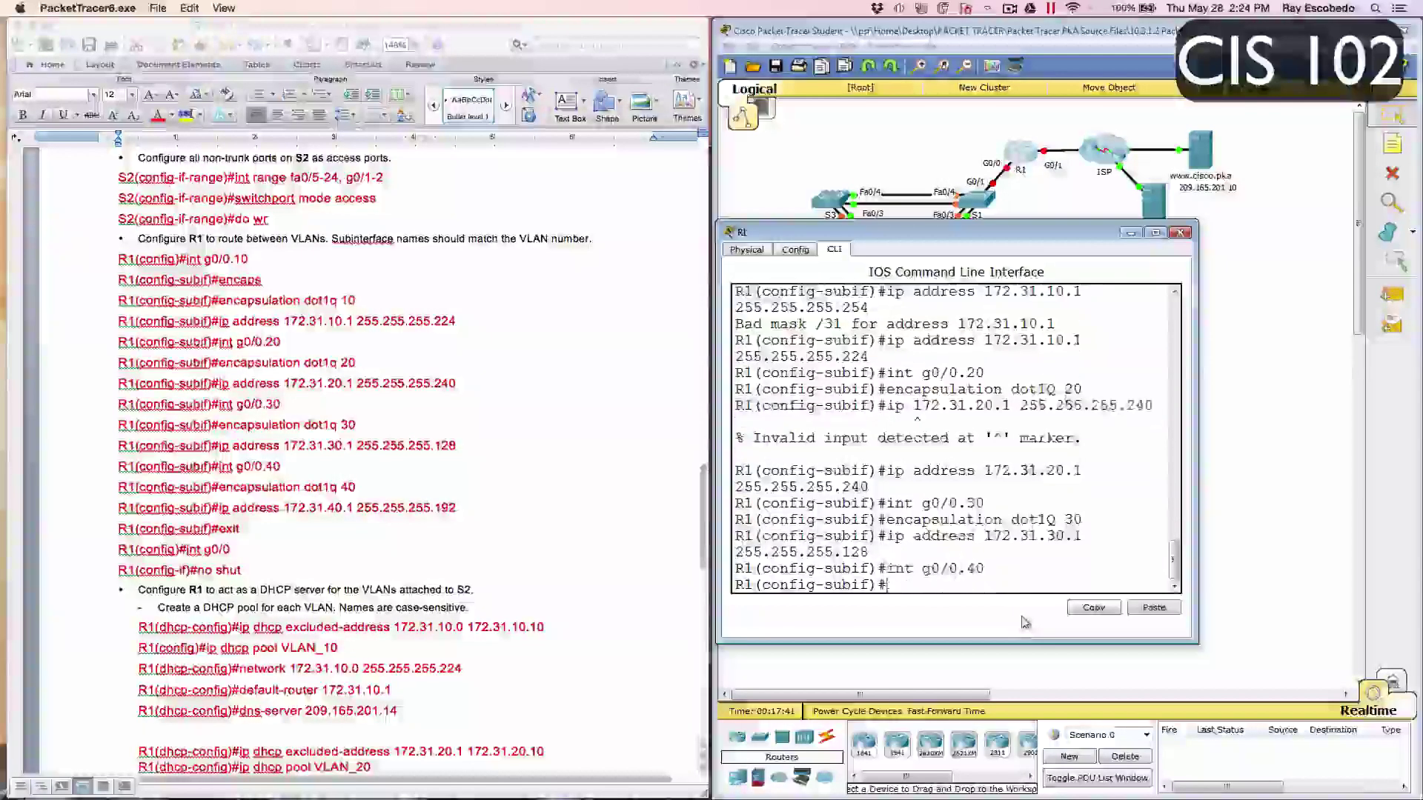
pyautogui.press('Up')
pyautogui.press('Up')
pyautogui.press('Up')
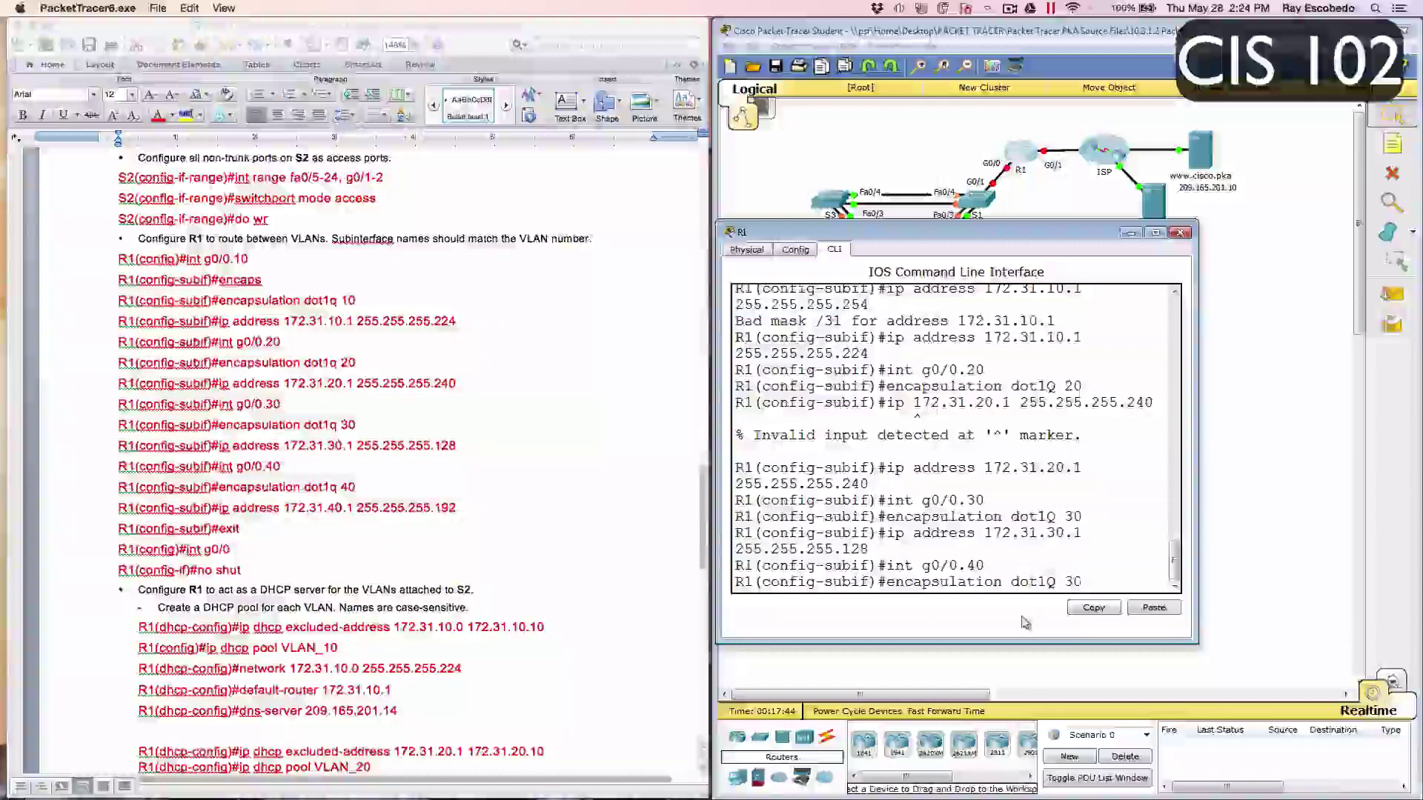
pyautogui.press('BackSpace')
pyautogui.press('BackSpace')
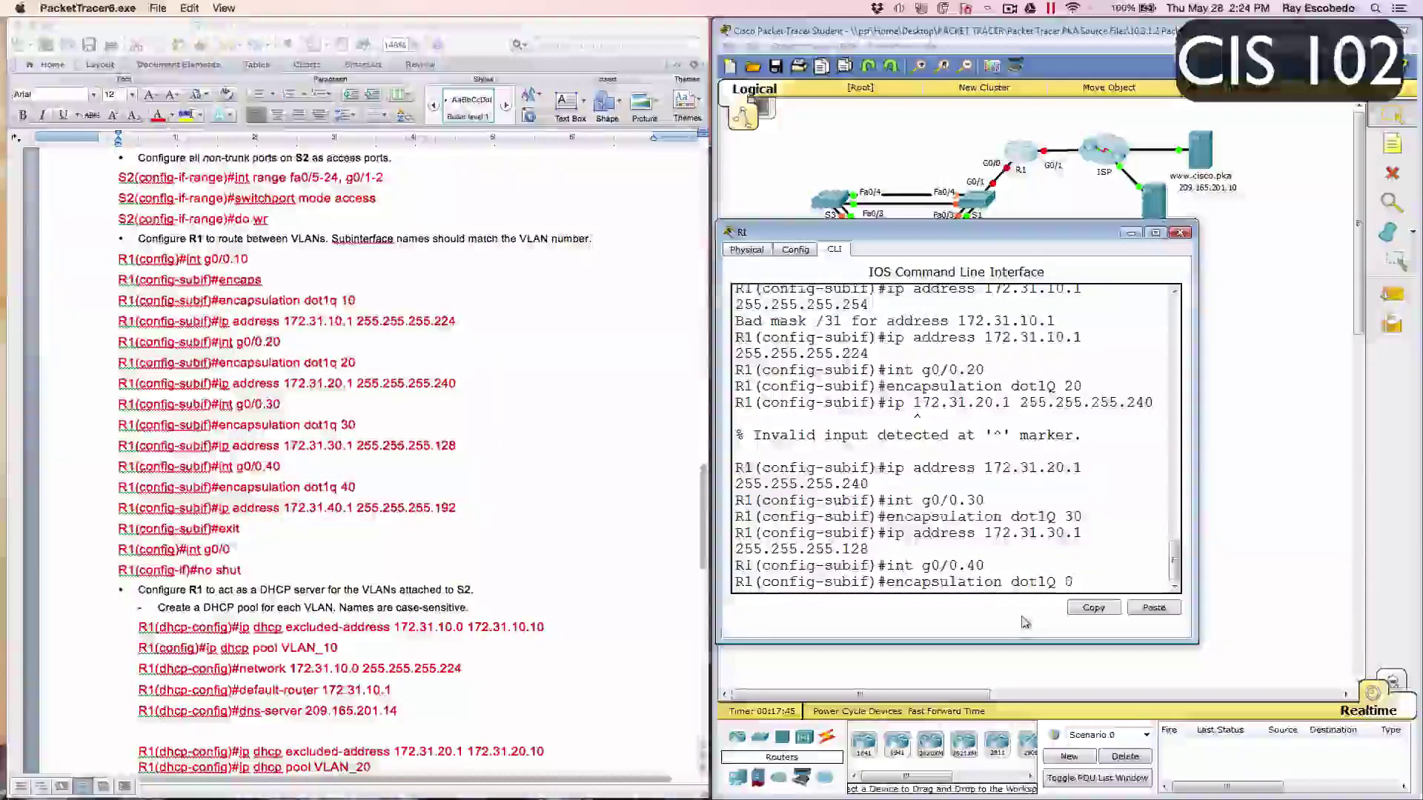
pyautogui.write('40')
pyautogui.press('Return')
# Step: Assign IP address 172.31.40.1 with mask 255.255.255.192 to subinterface g0/0.40 and return to global configuration mode
pyautogui.write('ip ')
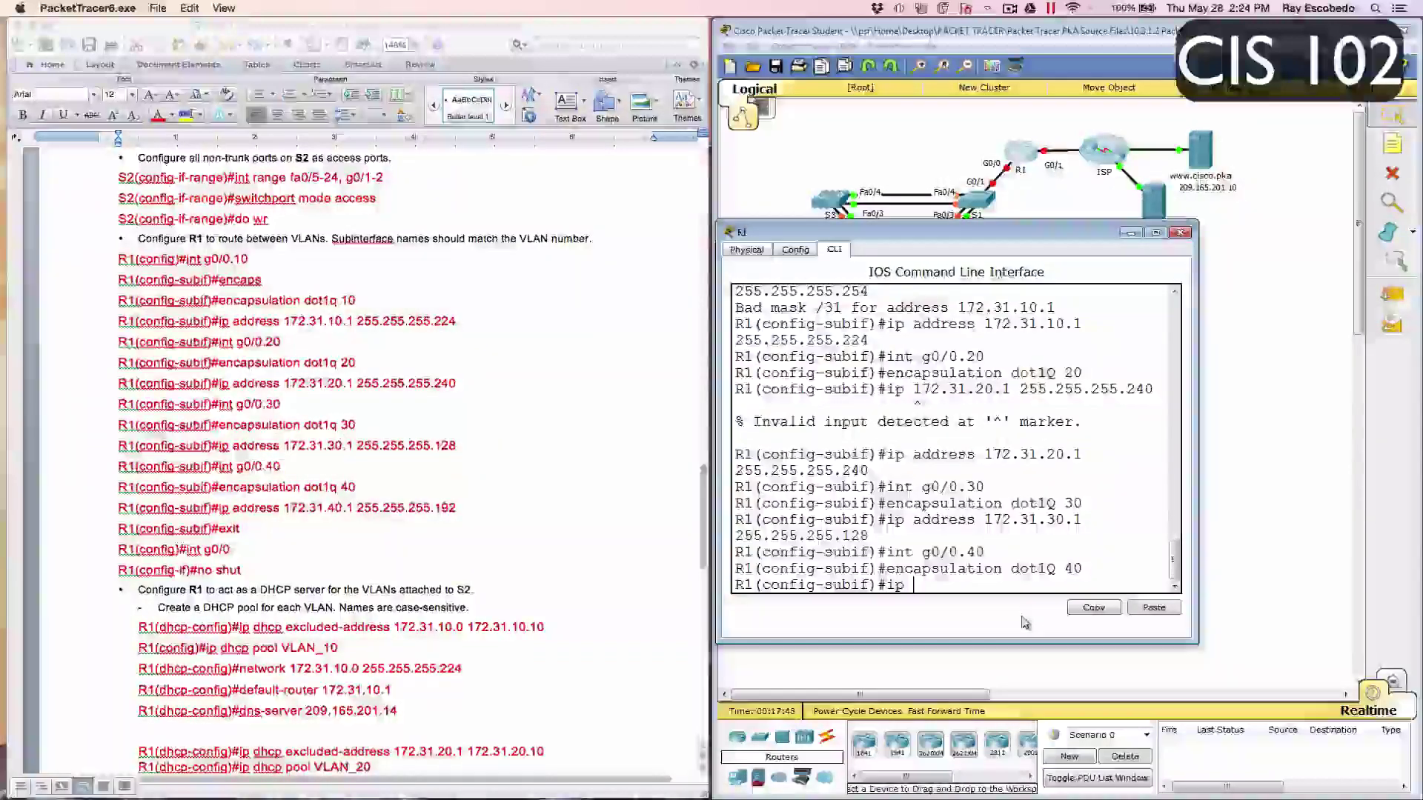
pyautogui.write('addres')
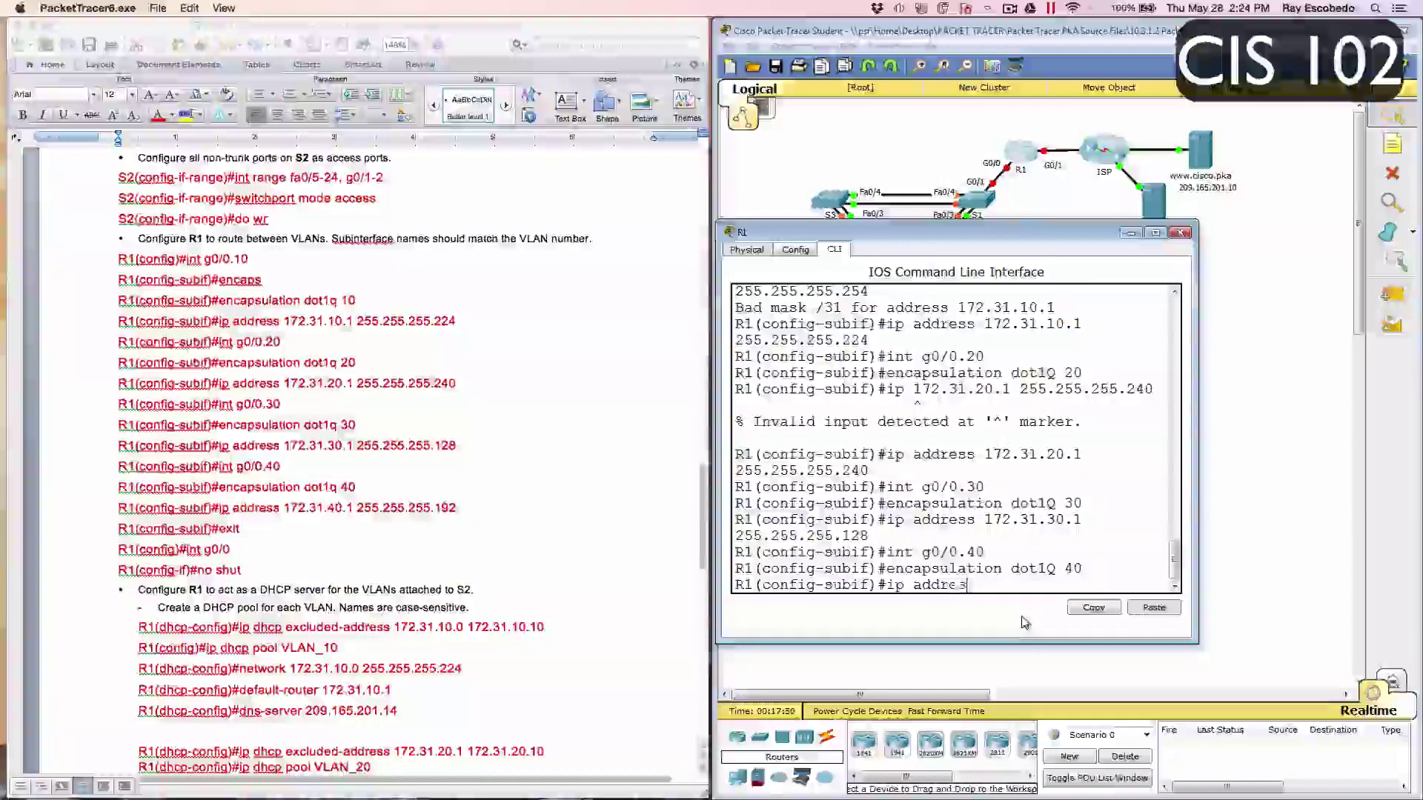
pyautogui.write('s 1')
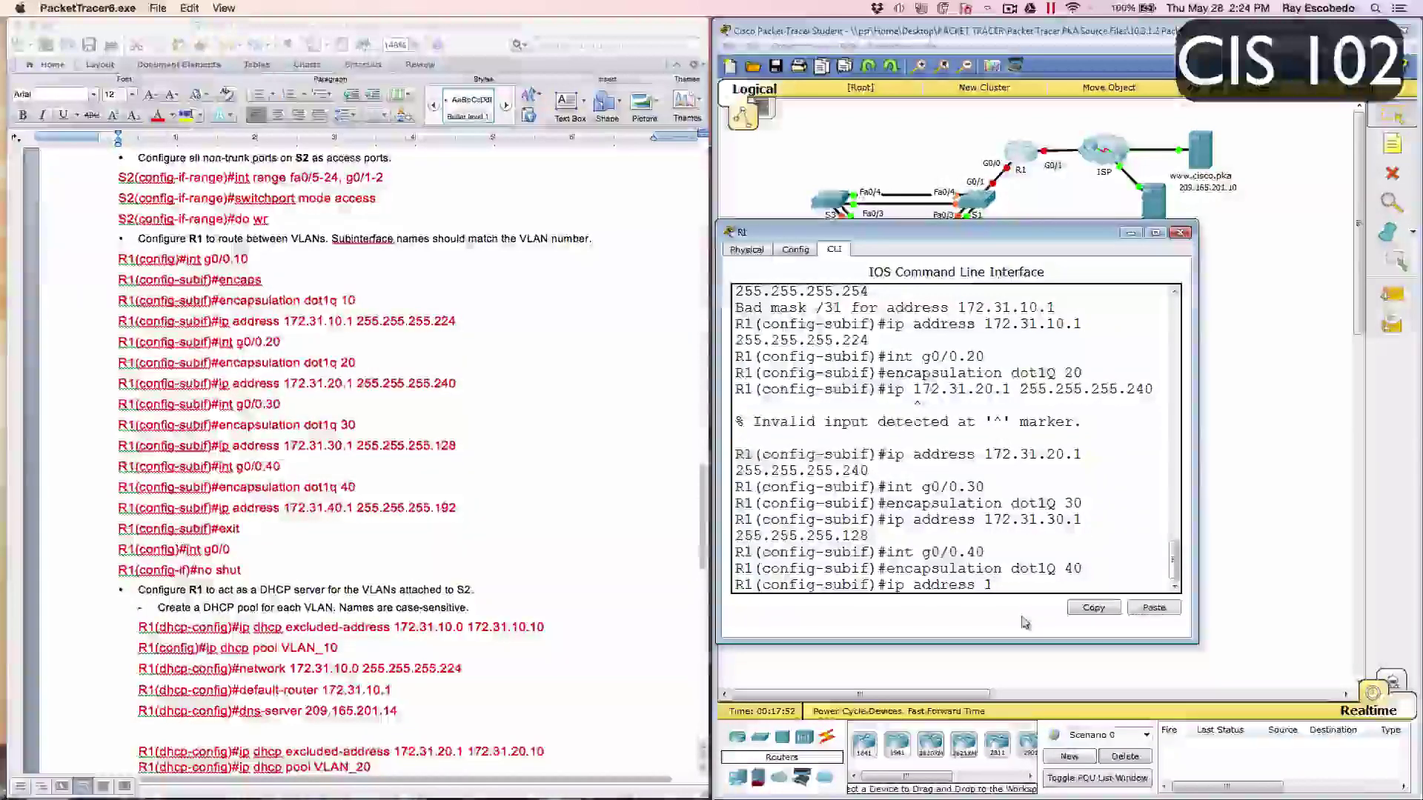
pyautogui.write('7')
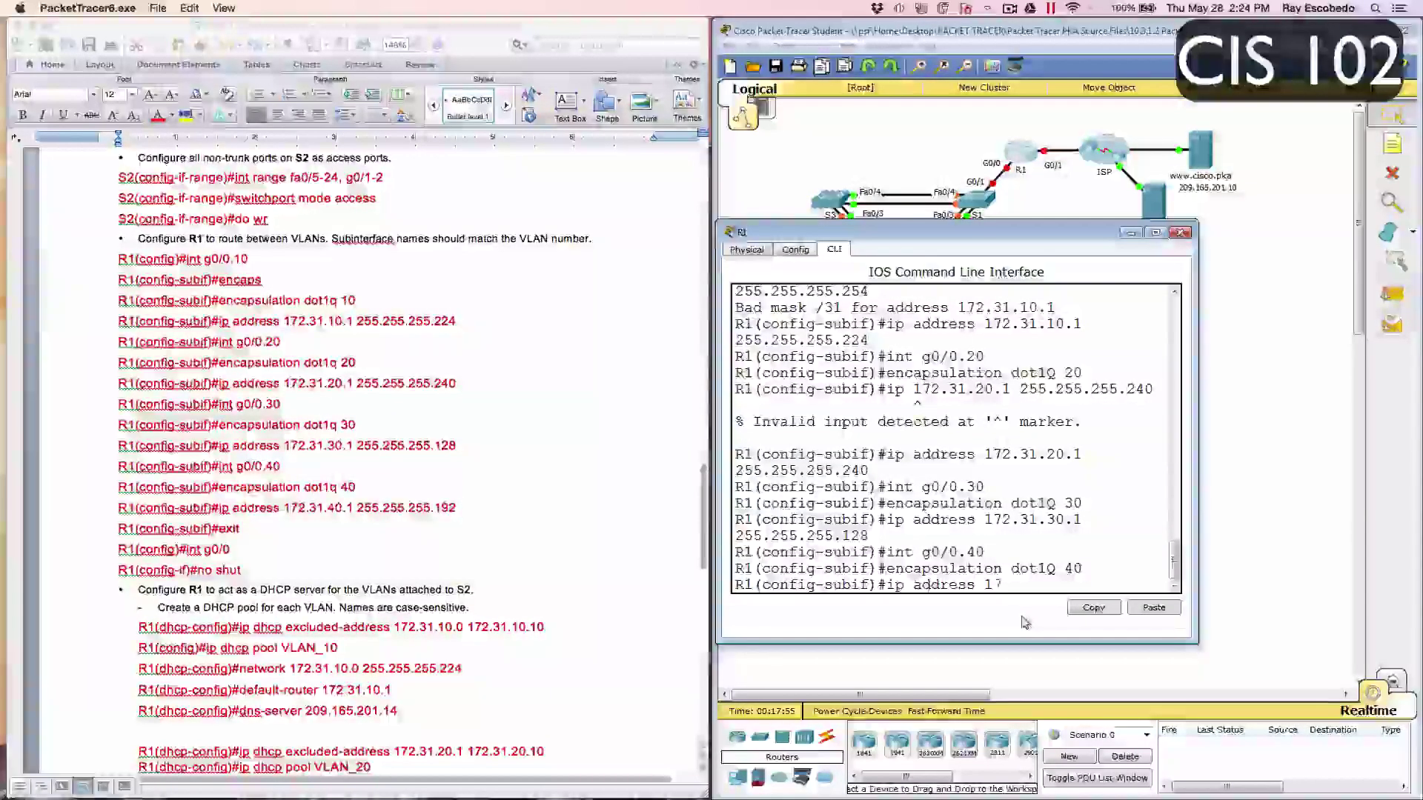
pyautogui.write('2.')
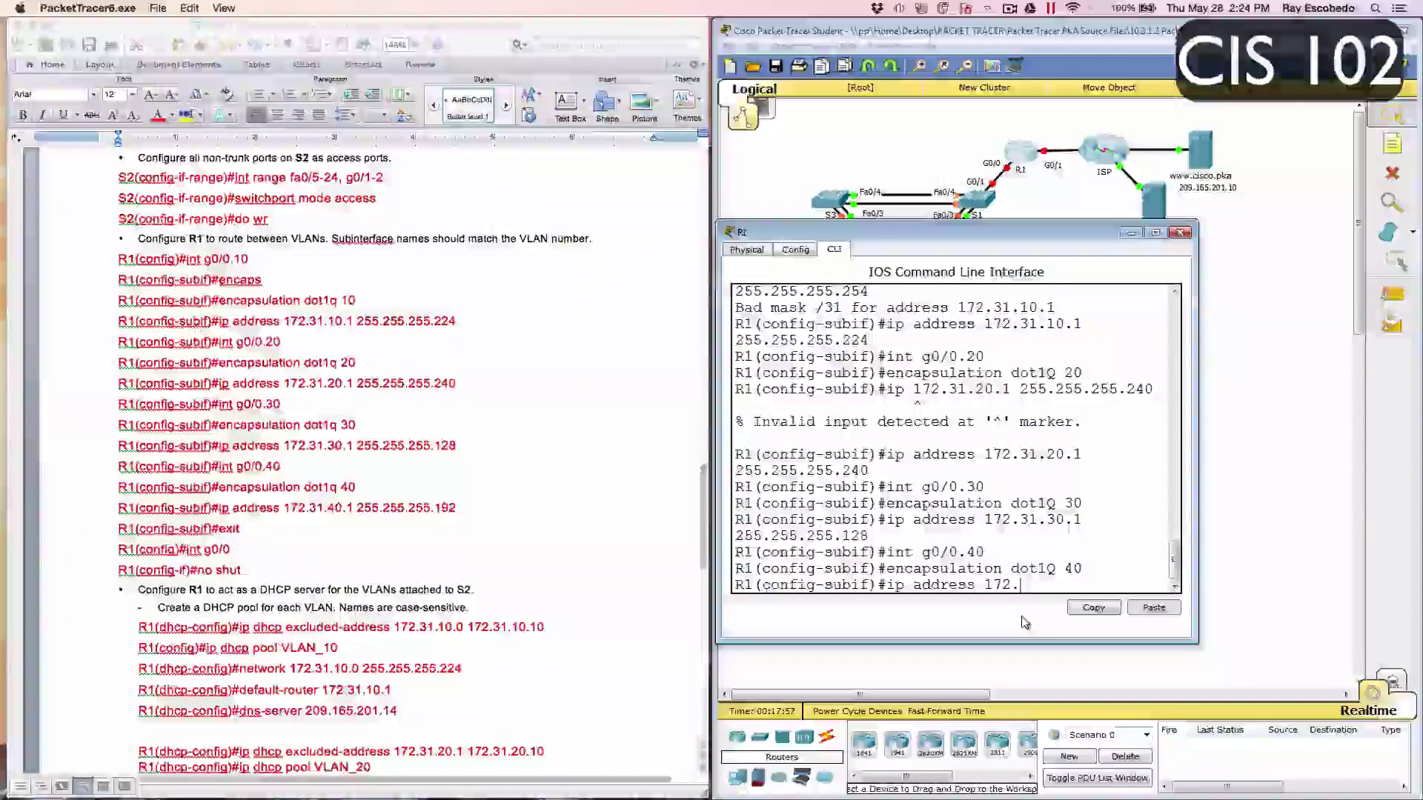
pyautogui.write('31')
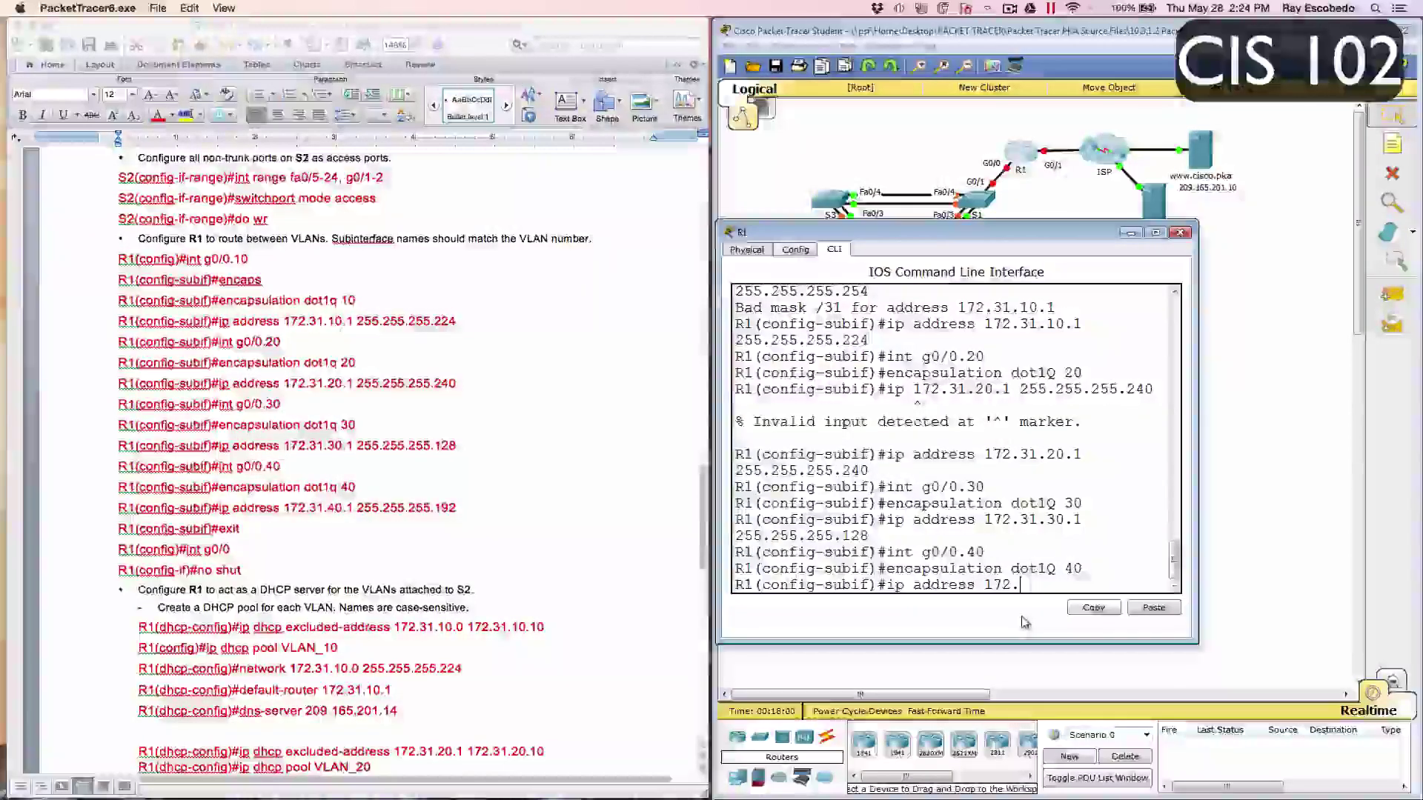
pyautogui.write('.40')
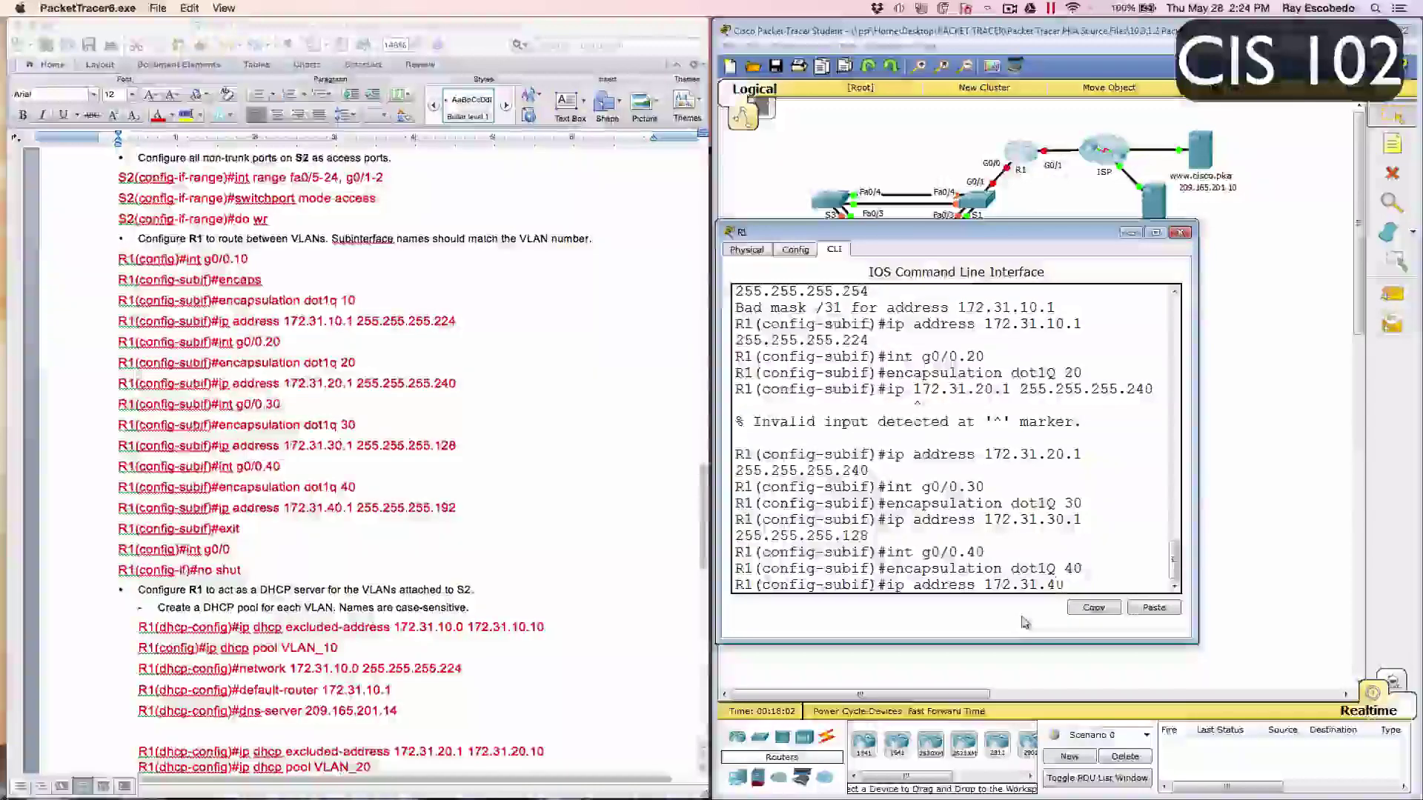
pyautogui.write('.1 25')
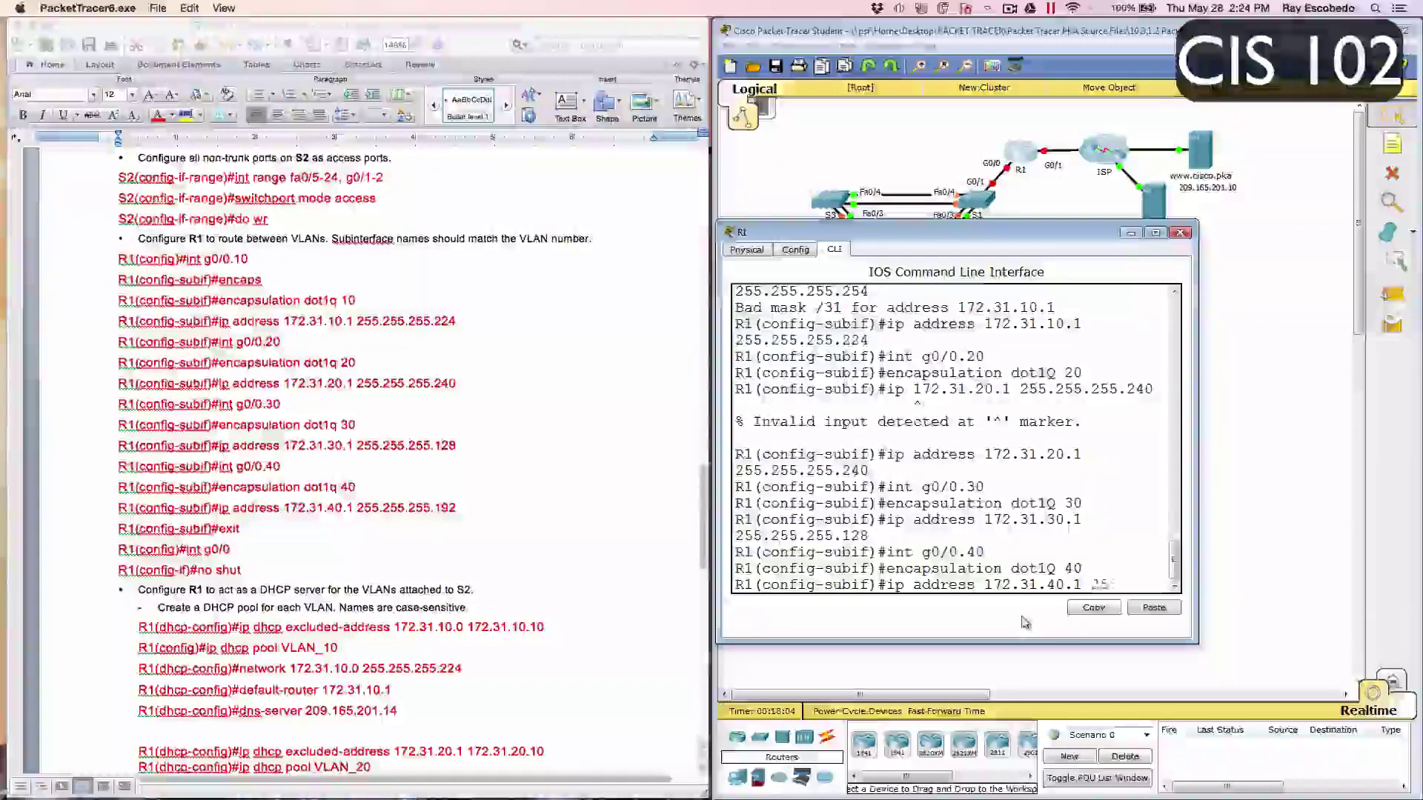
pyautogui.write('5.255.25')
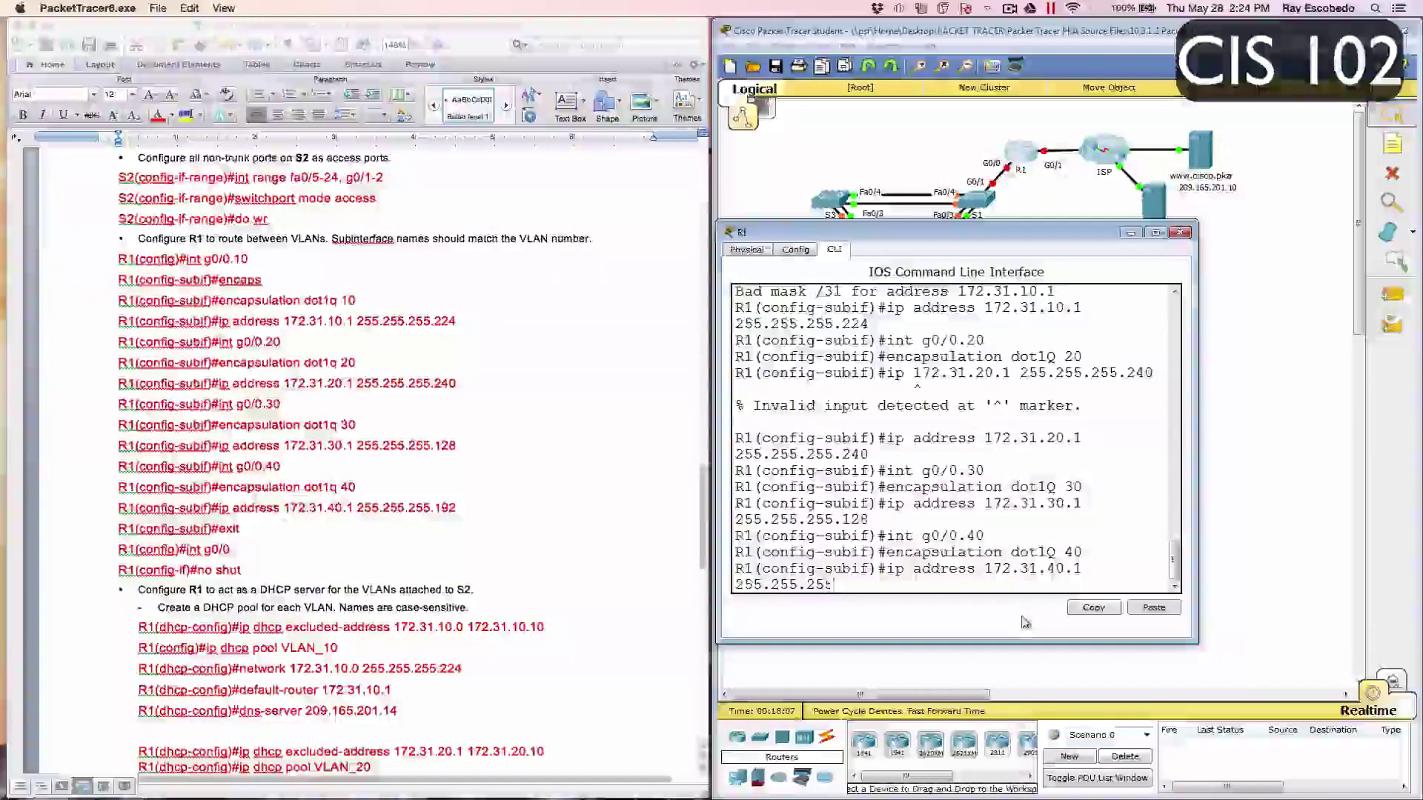
pyautogui.write('5.192')
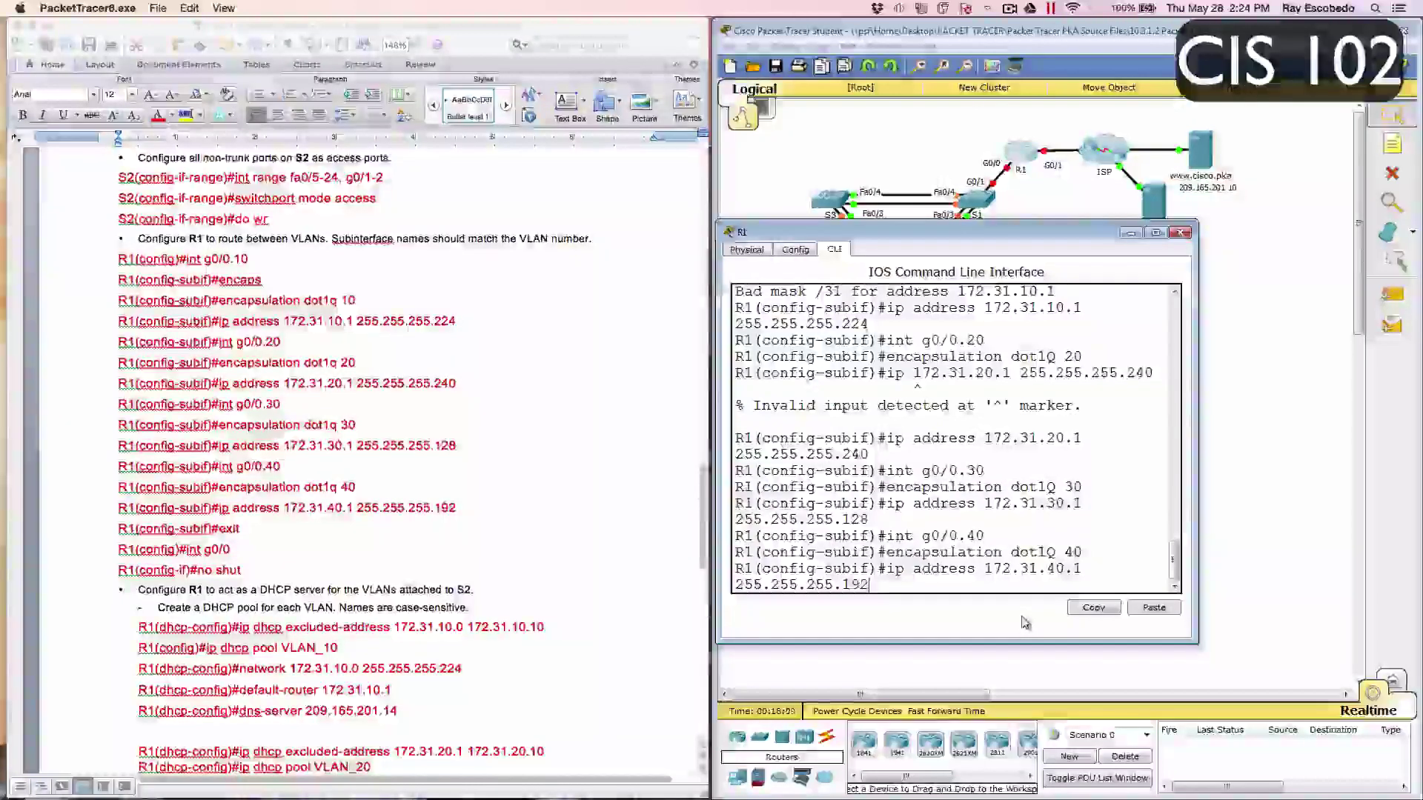
pyautogui.press('Return')
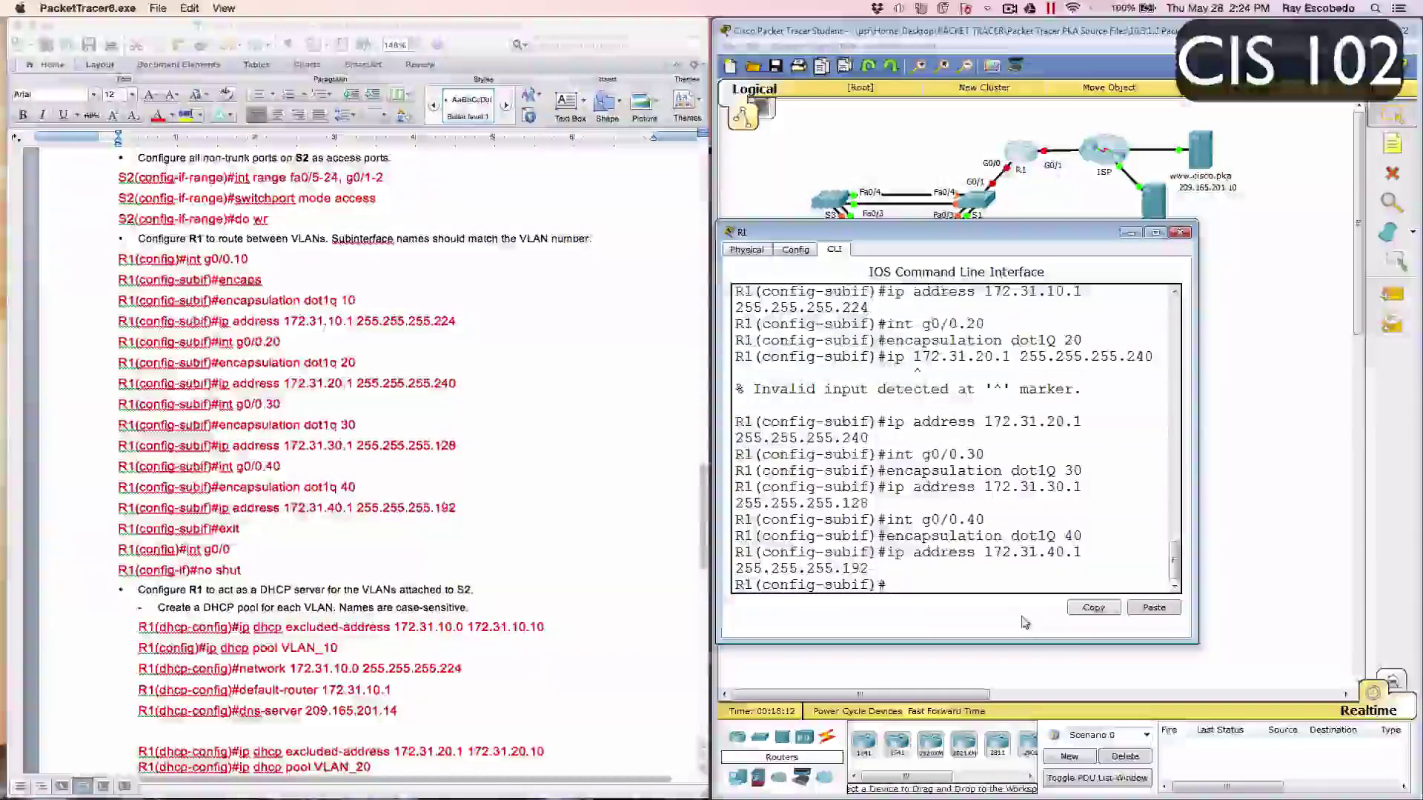
pyautogui.write('exit')
pyautogui.press('Return')
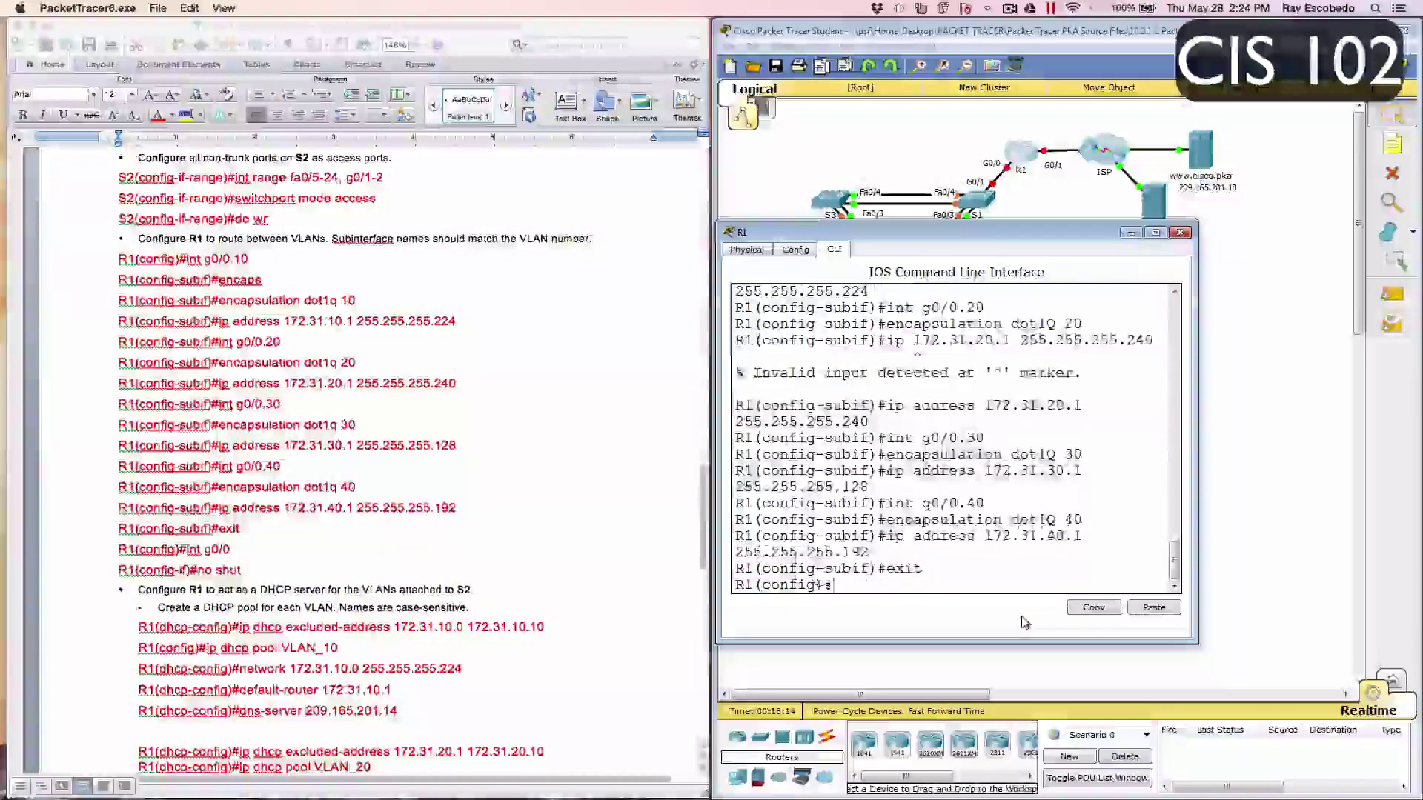
# Step: Enable R1's physical interface g0/0 with the no shutdown command
pyautogui.write('in')
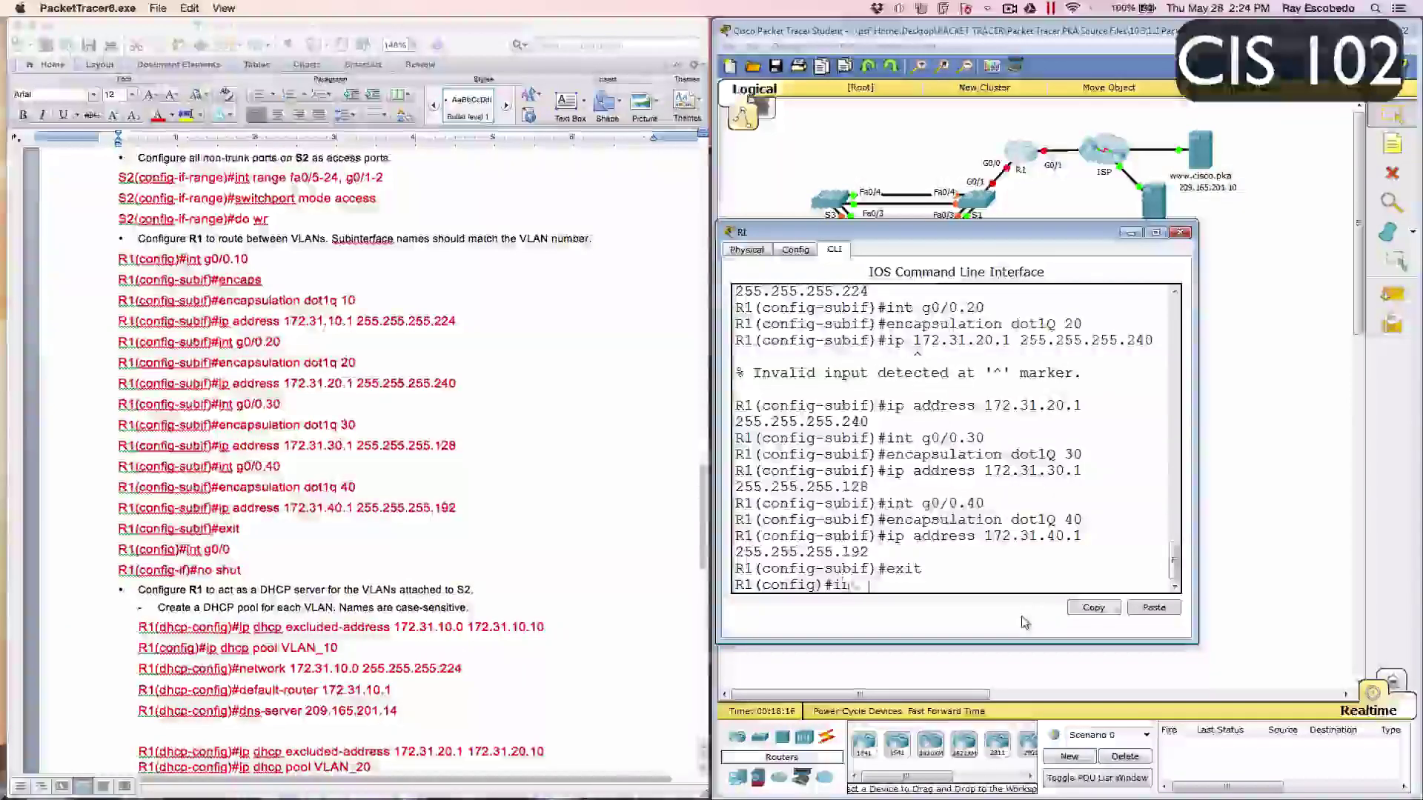
pyautogui.write('t g0/0')
pyautogui.press('Return')
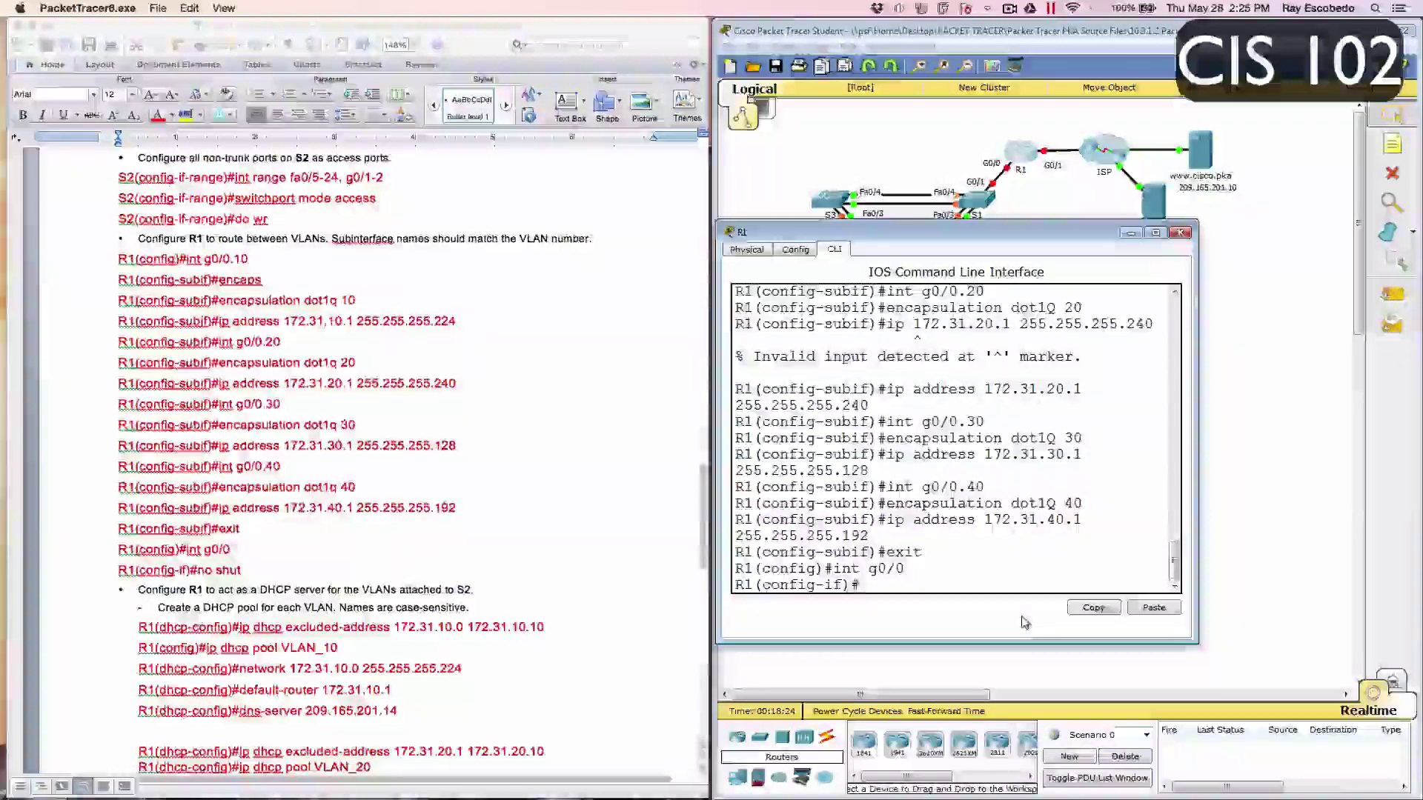
pyautogui.write('no shut')
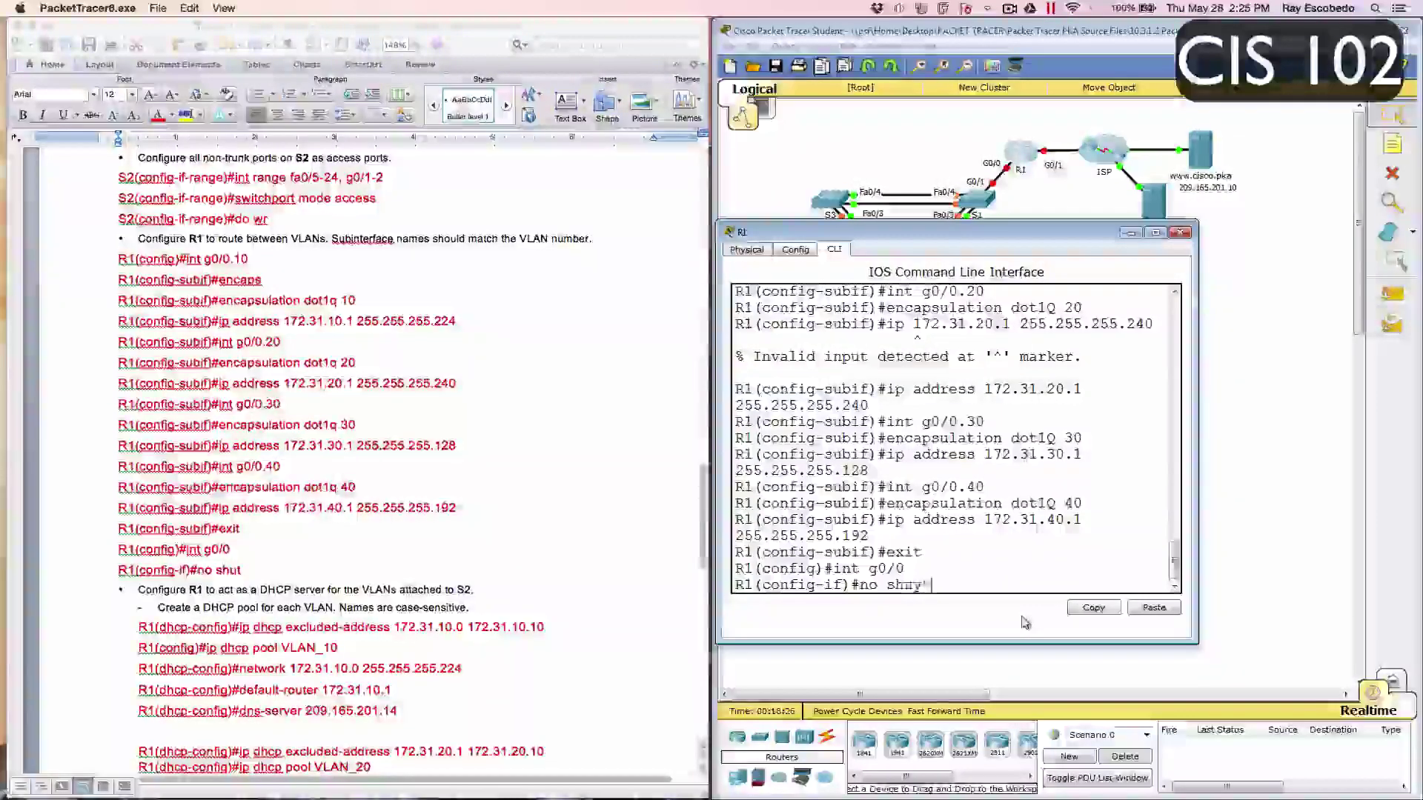
pyautogui.press('Return')
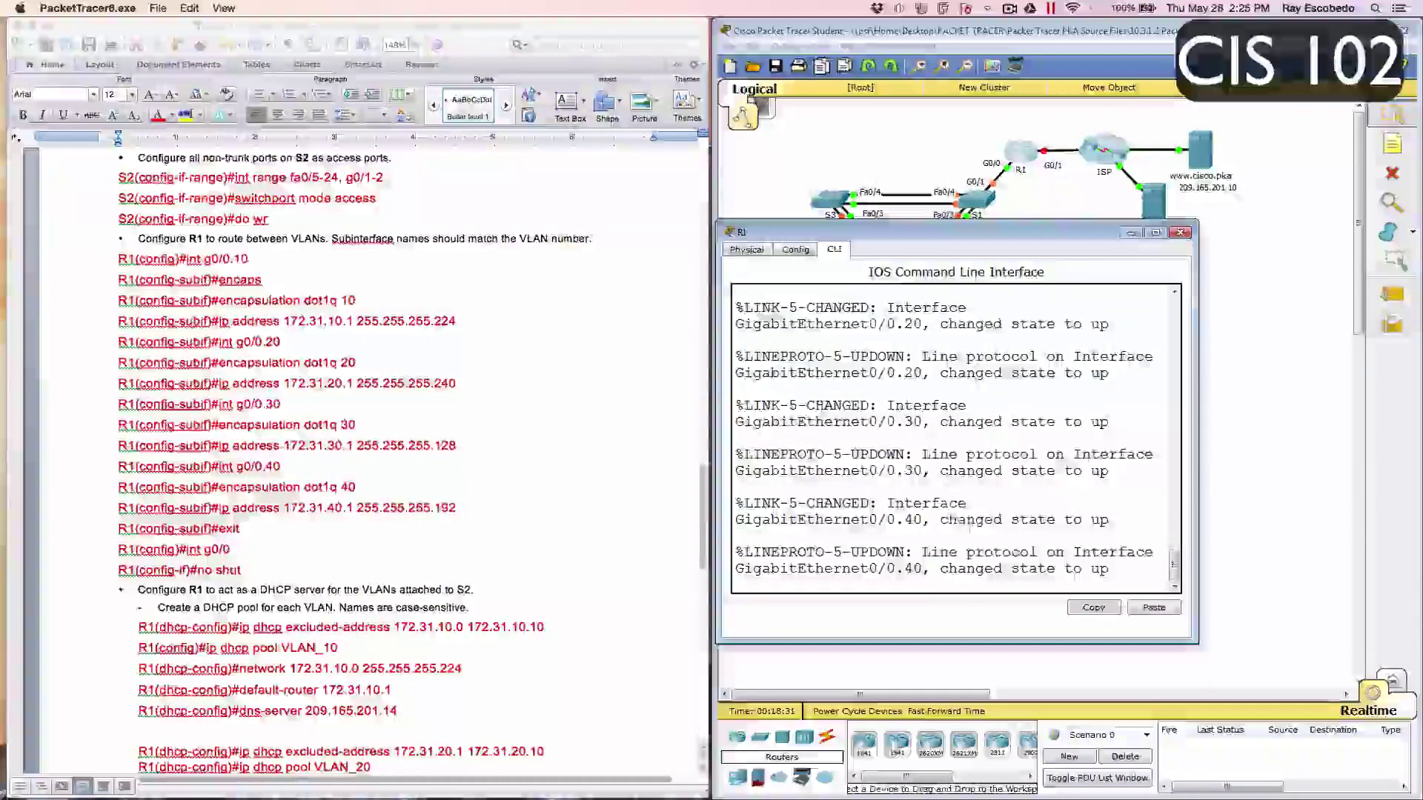
# Step: Reopen R1's command line and go through privileged EXEC mode into global configuration mode
pyautogui.scroll(-10, 370, 460)
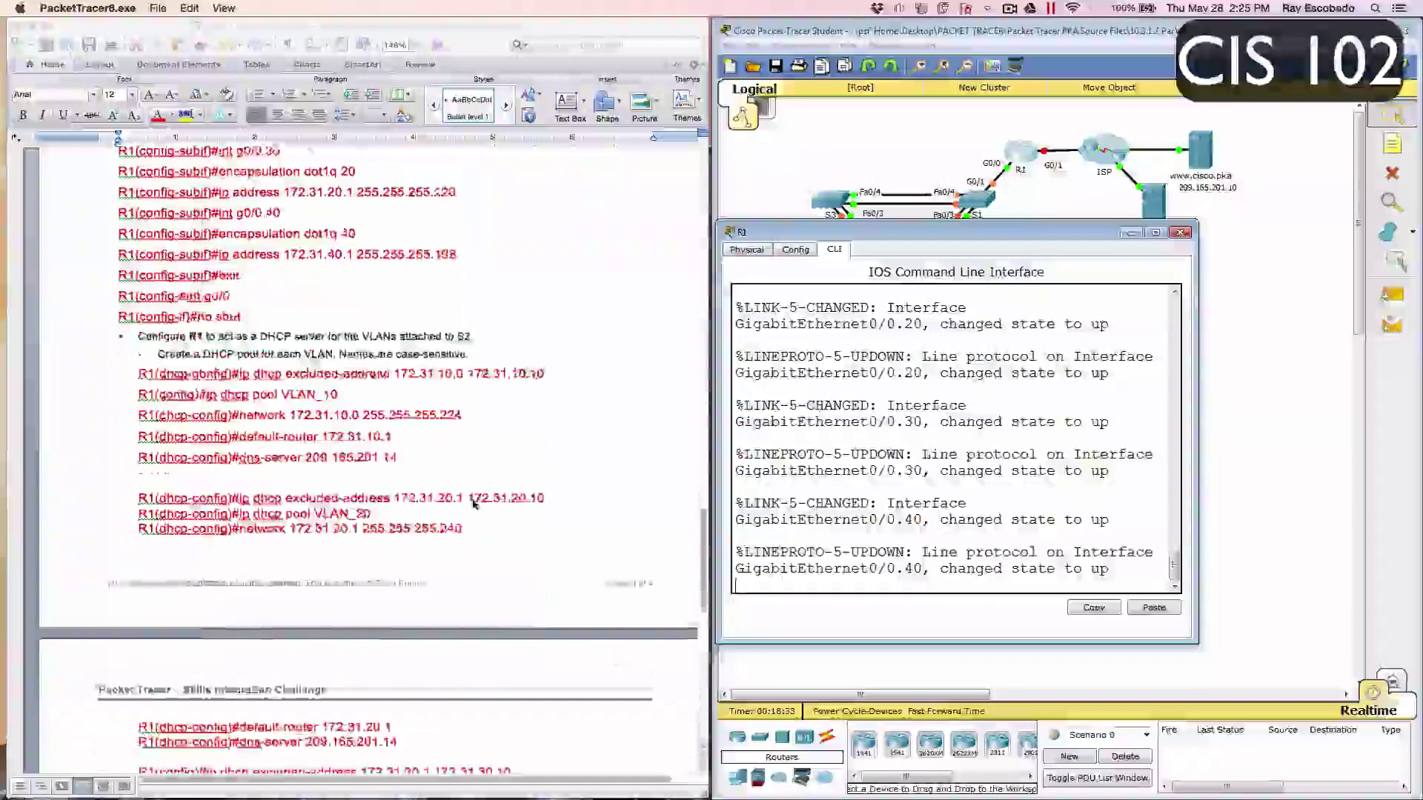
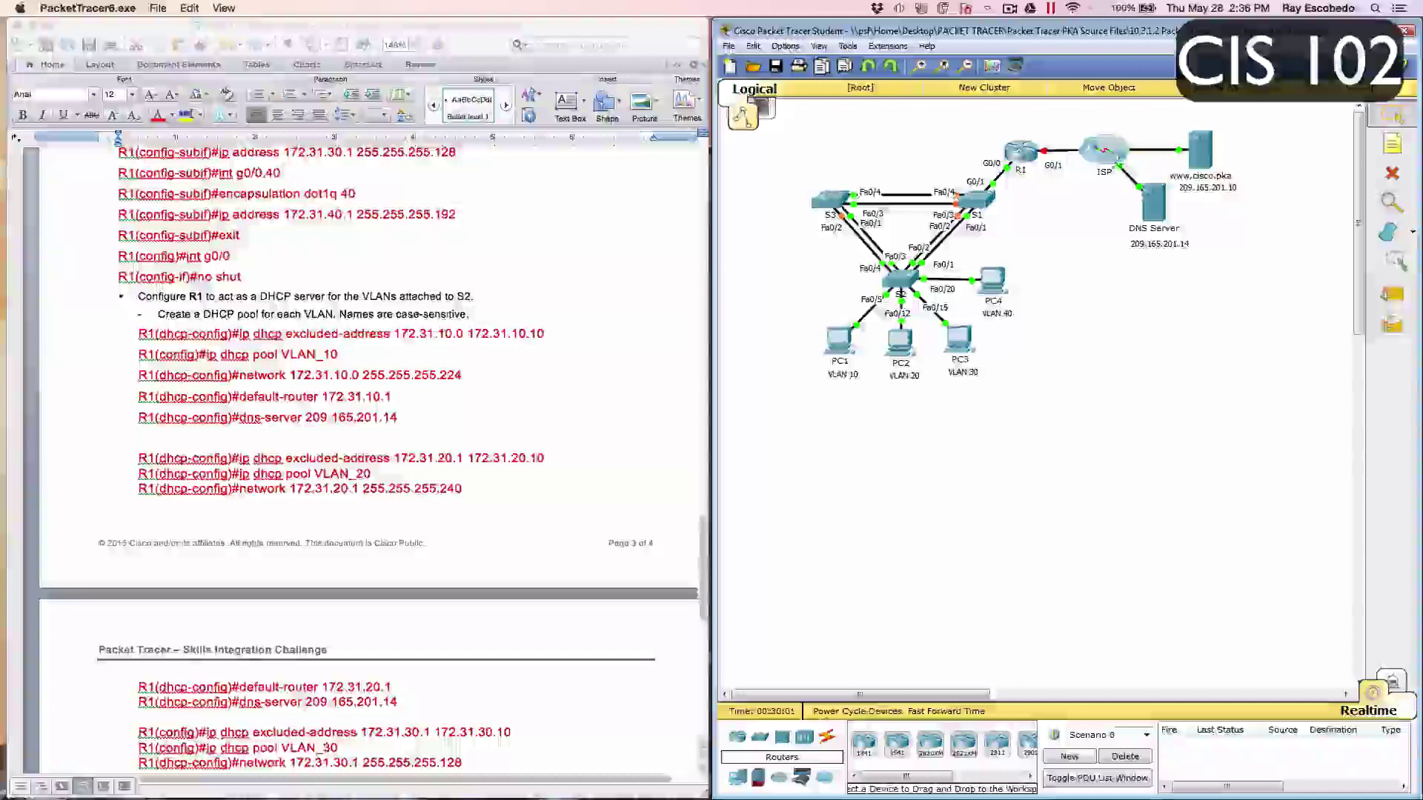
pyautogui.click(1024, 155)
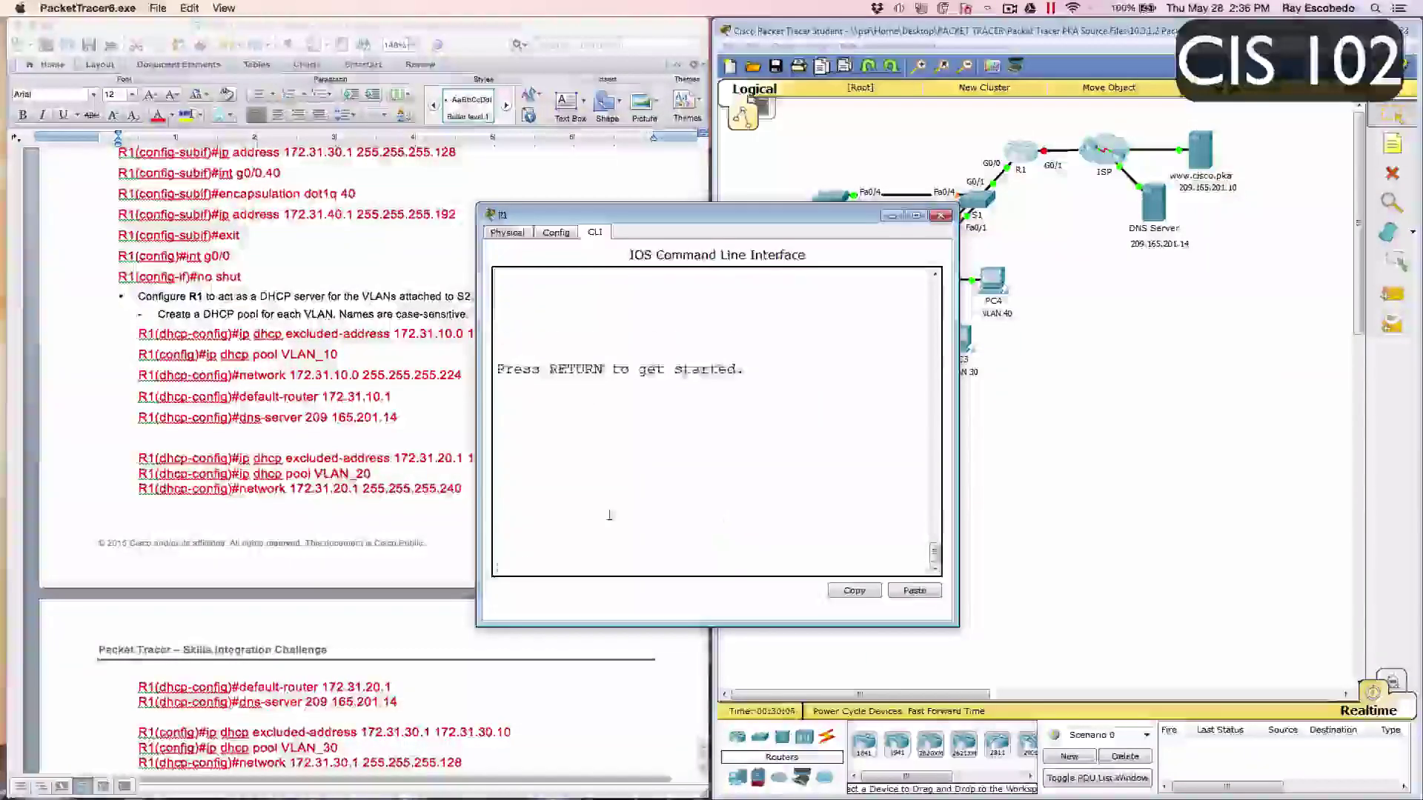
pyautogui.press('Return')
pyautogui.write('en')
pyautogui.press('Return')
pyautogui.write('conf t')
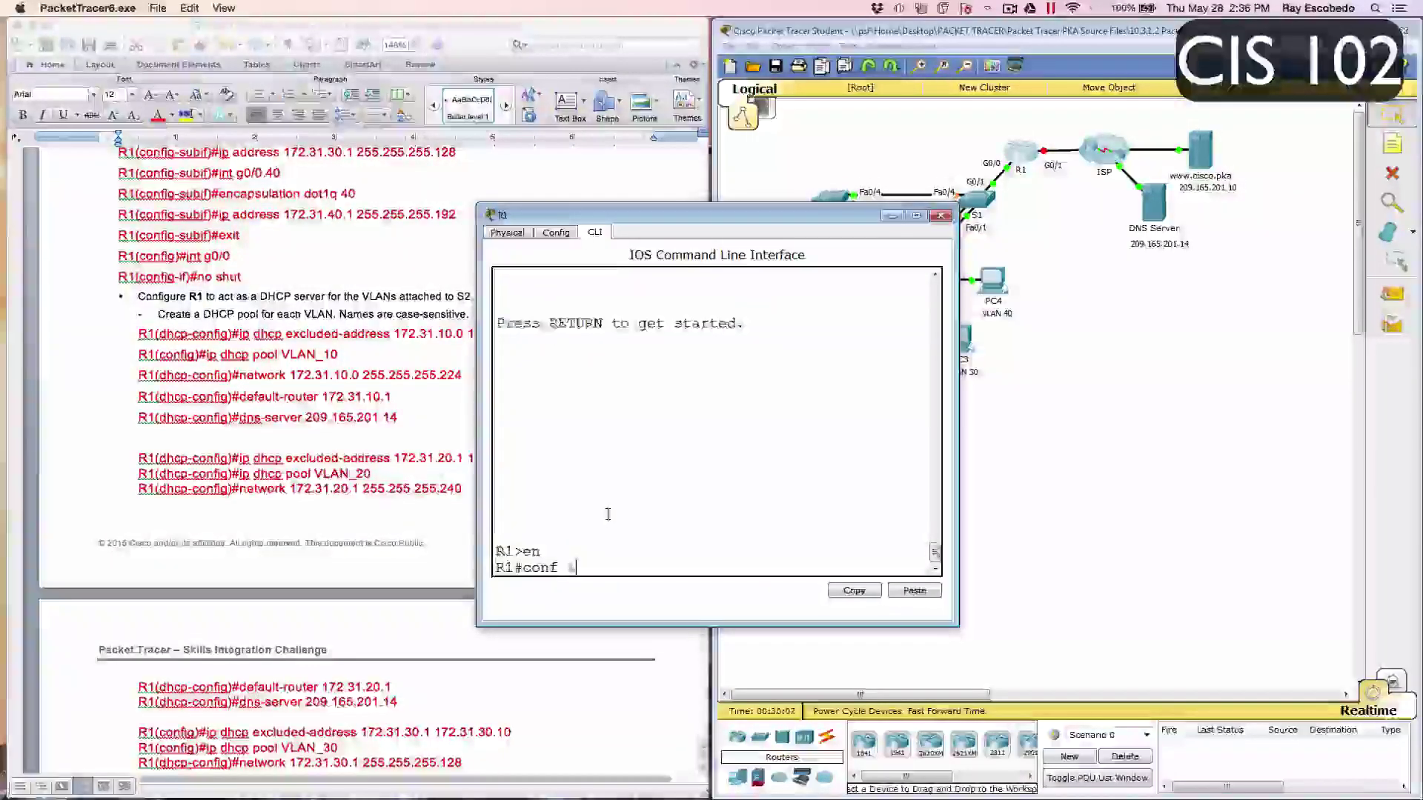
# Step: Enter global configuration mode on R1 and exclude the address range 17.31.10.0 to 172.31.10.10 from DHCP
pyautogui.press('Return')
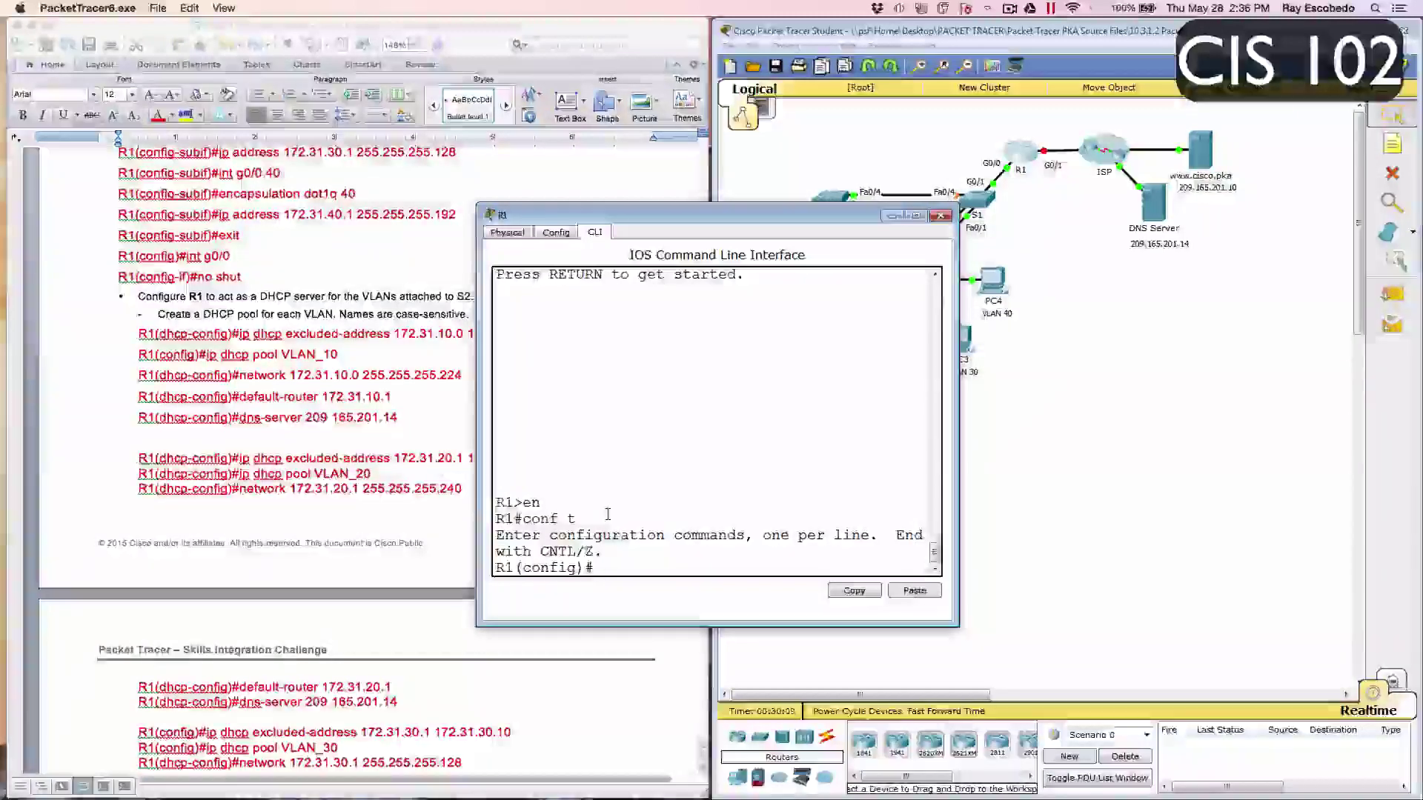
pyautogui.write('ip ')
pyautogui.write('dhcp')
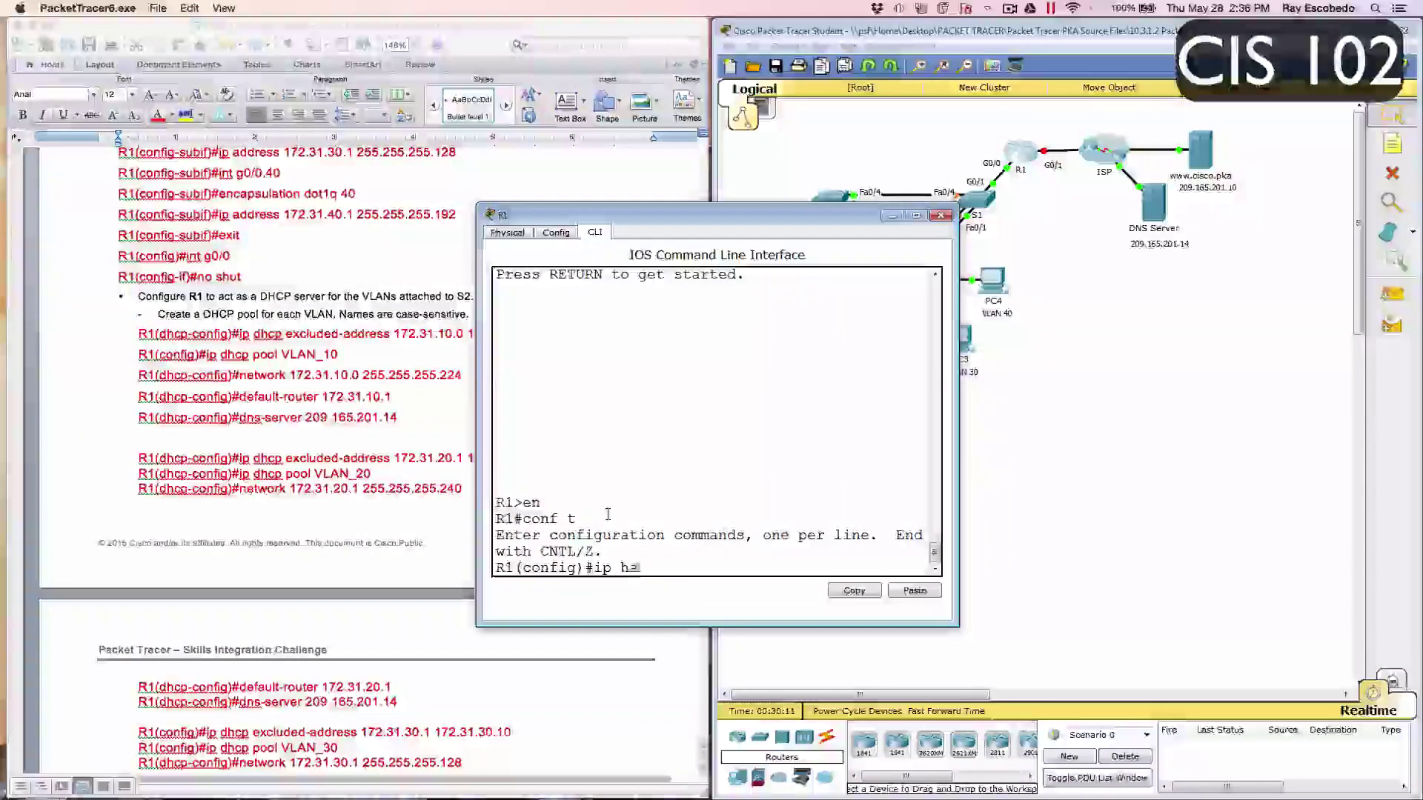
pyautogui.write(' e')
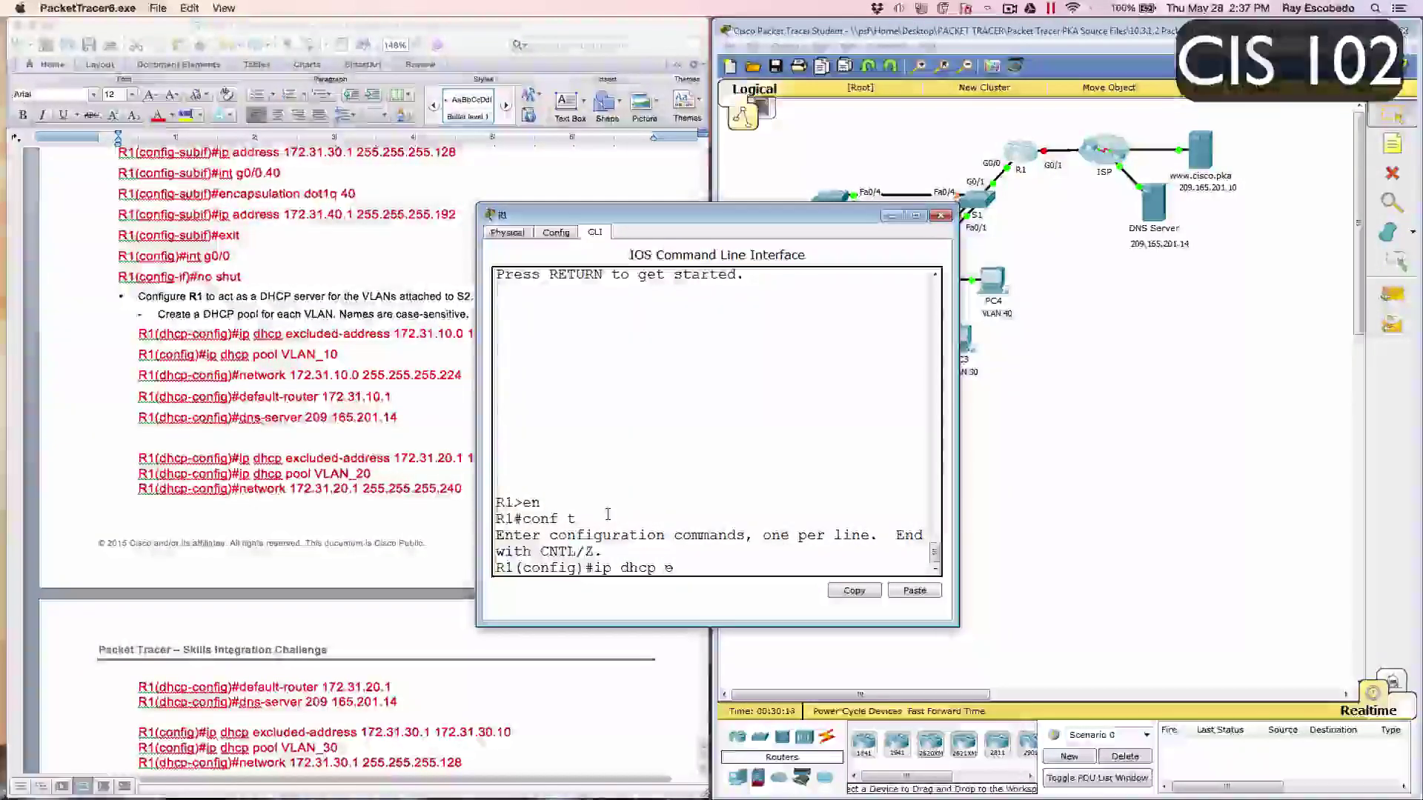
pyautogui.write('xcluded-')
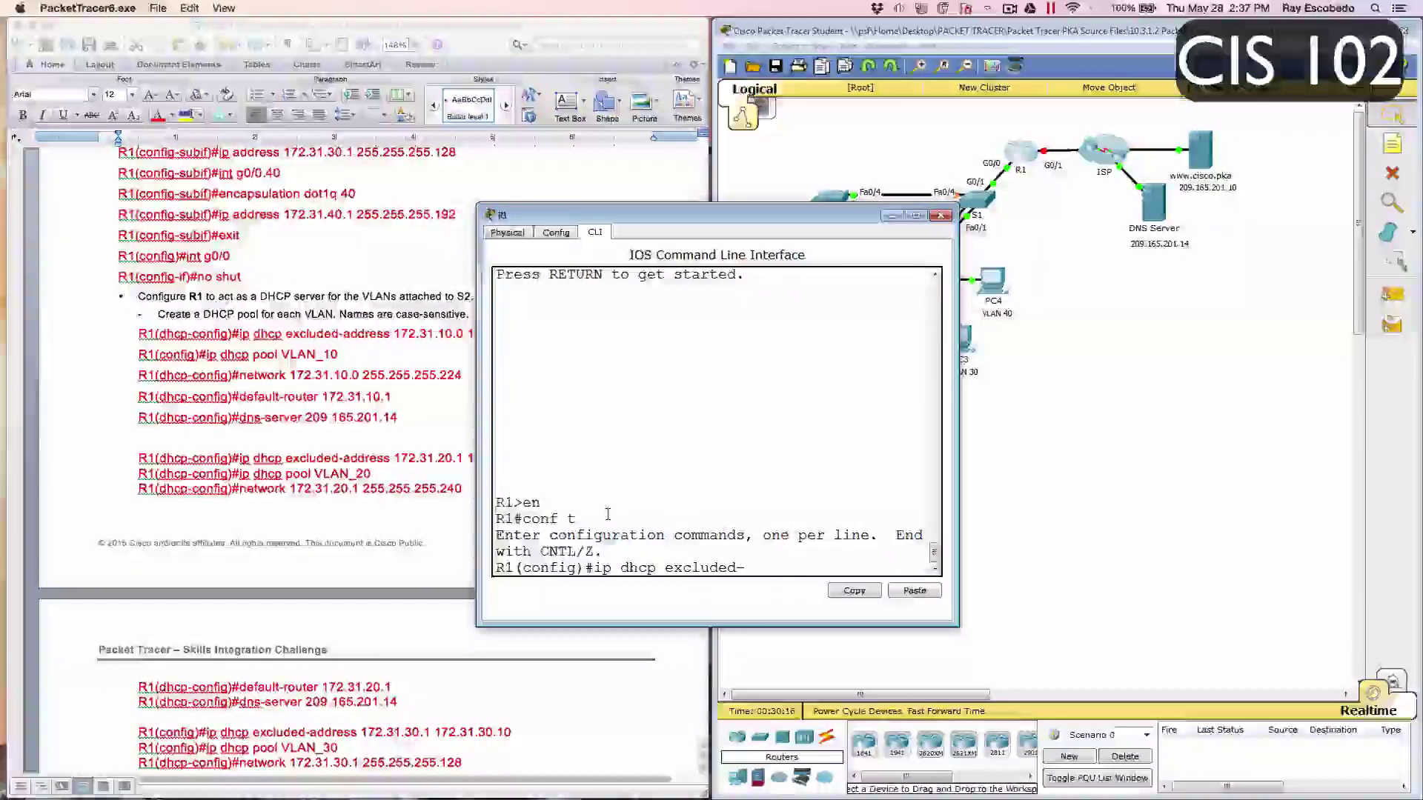
pyautogui.write('addres')
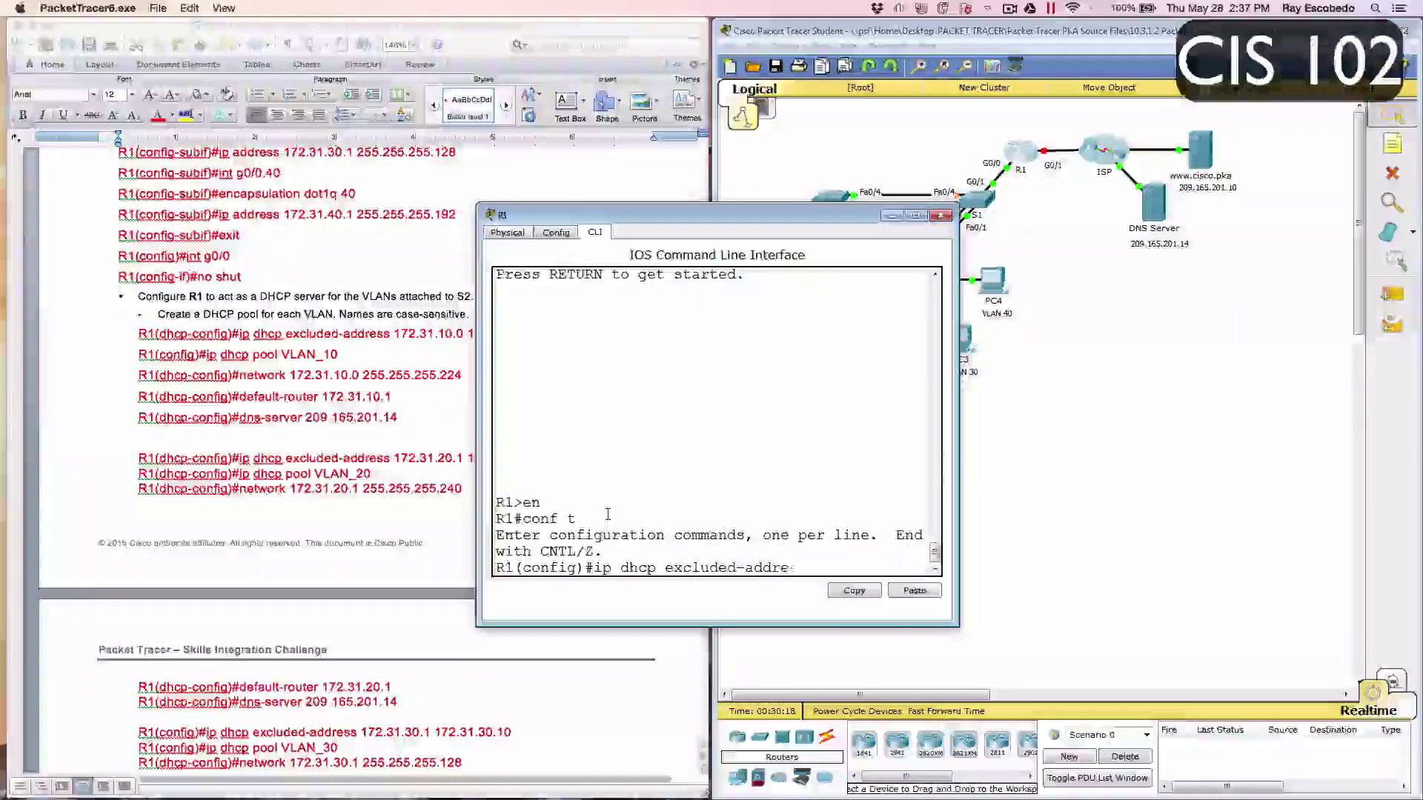
pyautogui.write('s')
pyautogui.moveTo(711, 215); pyautogui.dragTo(907, 232)
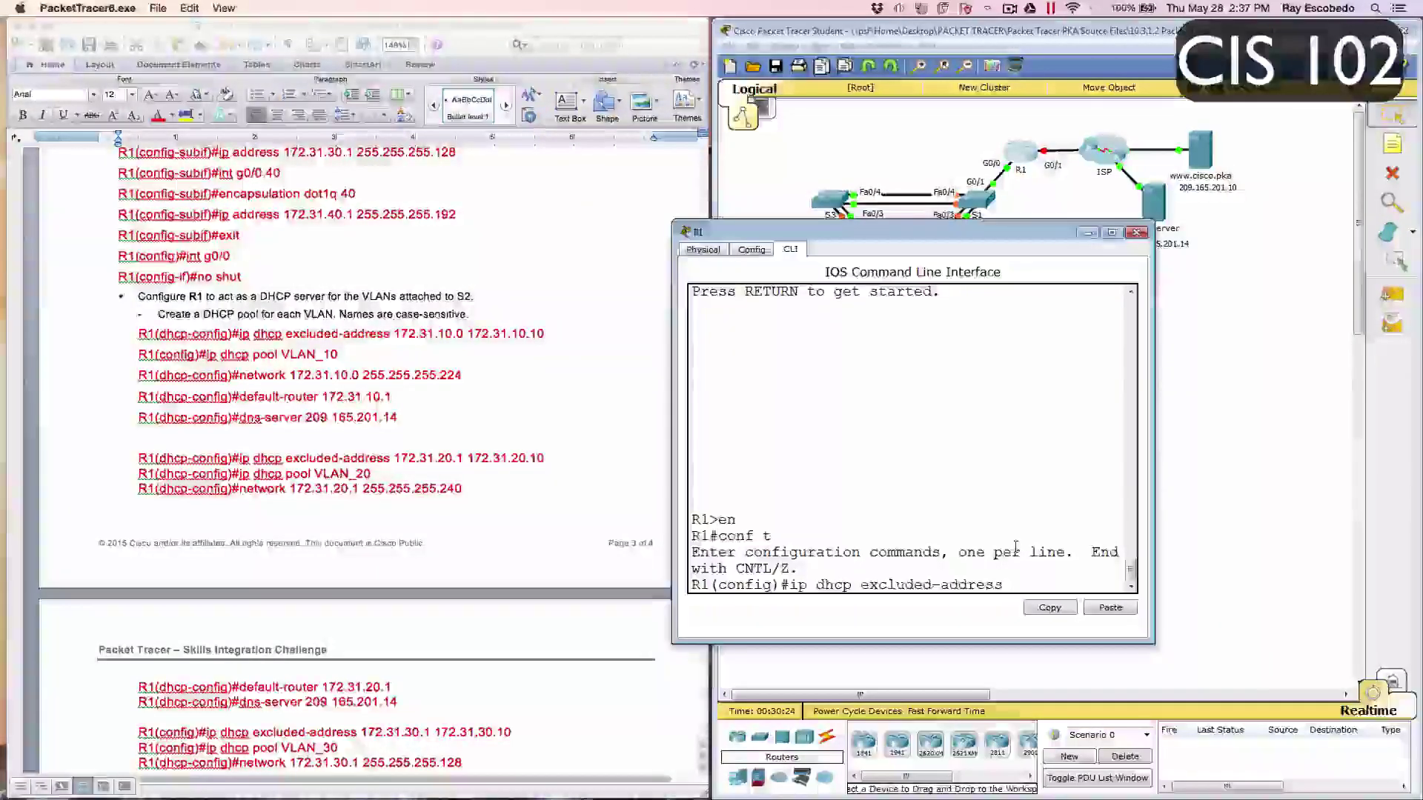
pyautogui.write('172')
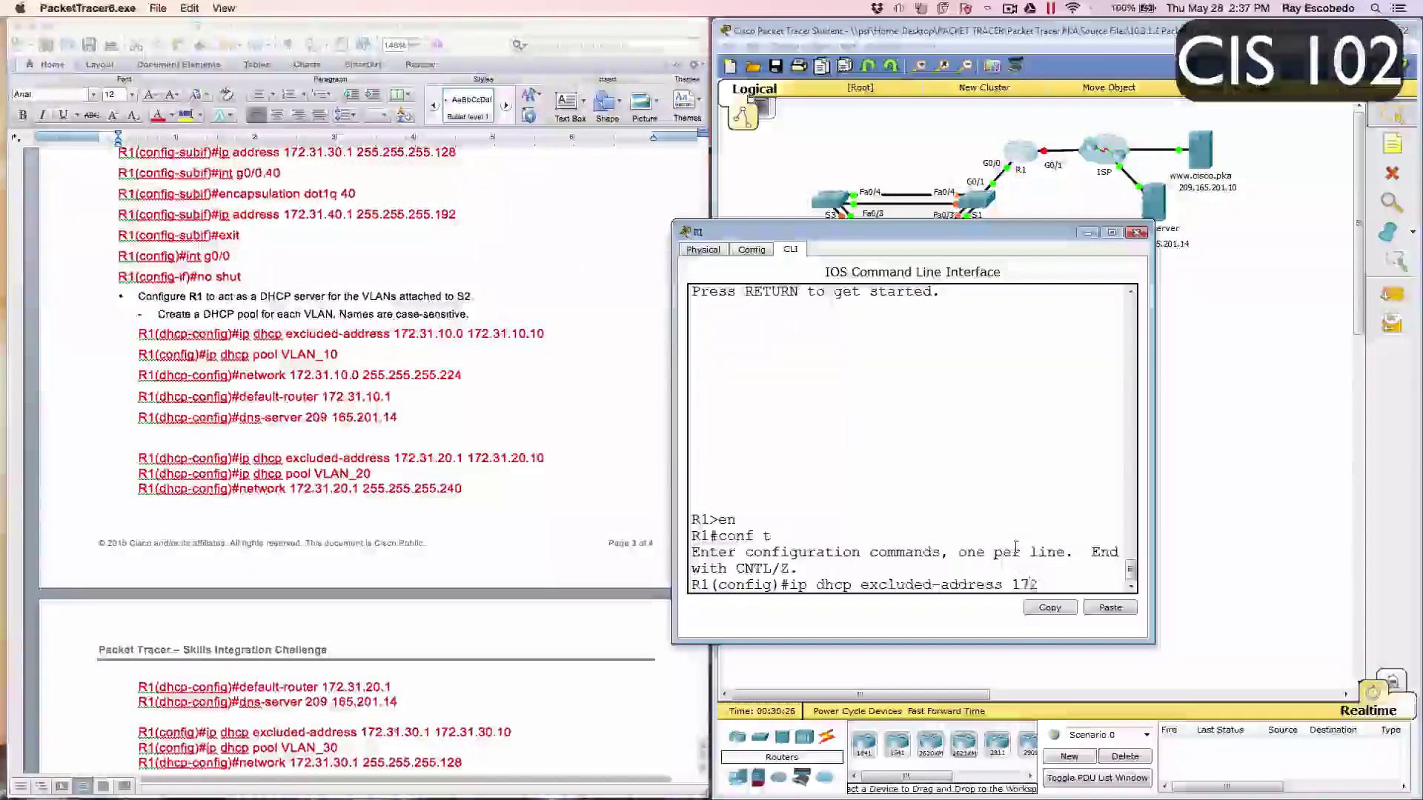
pyautogui.press('BackSpace')
pyautogui.write('.31')
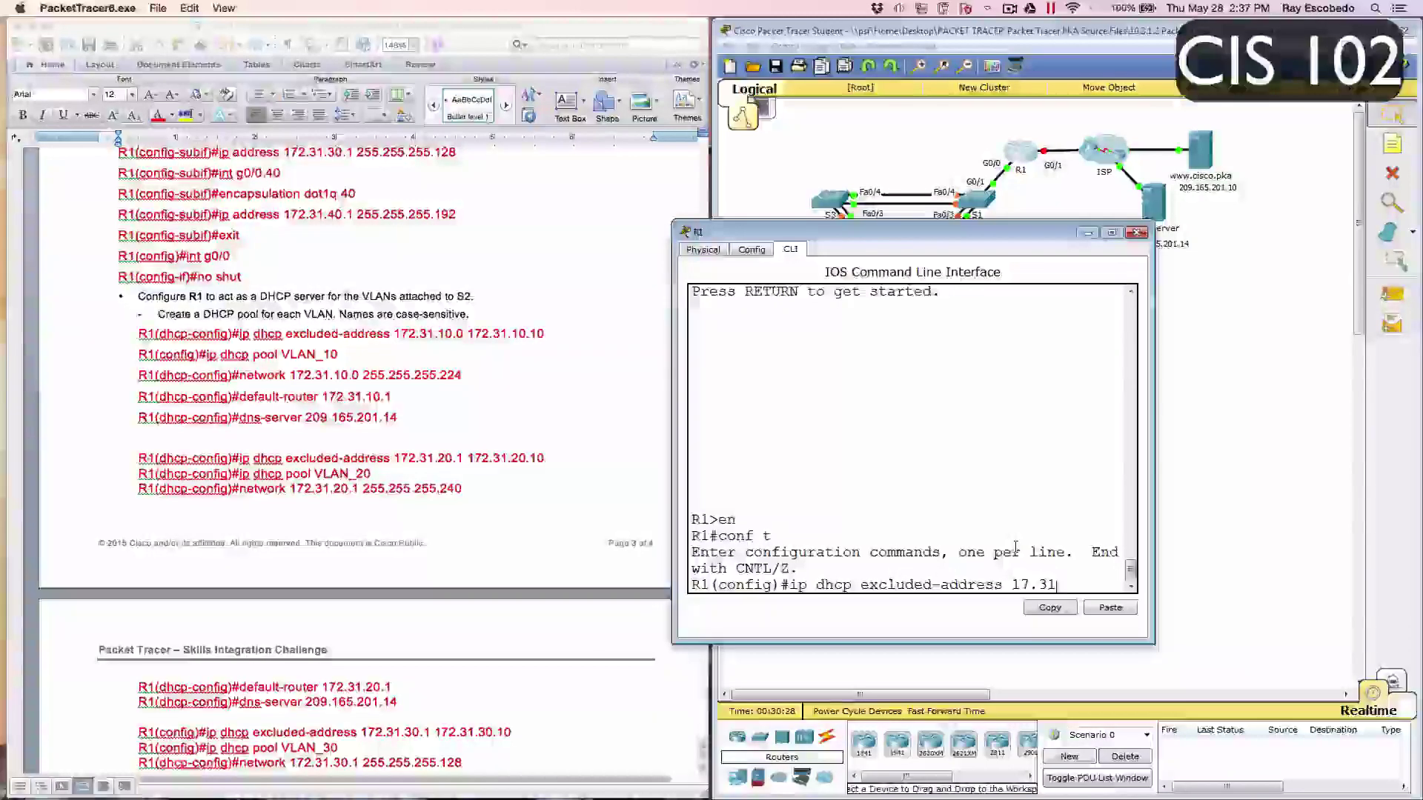
pyautogui.write('.10.')
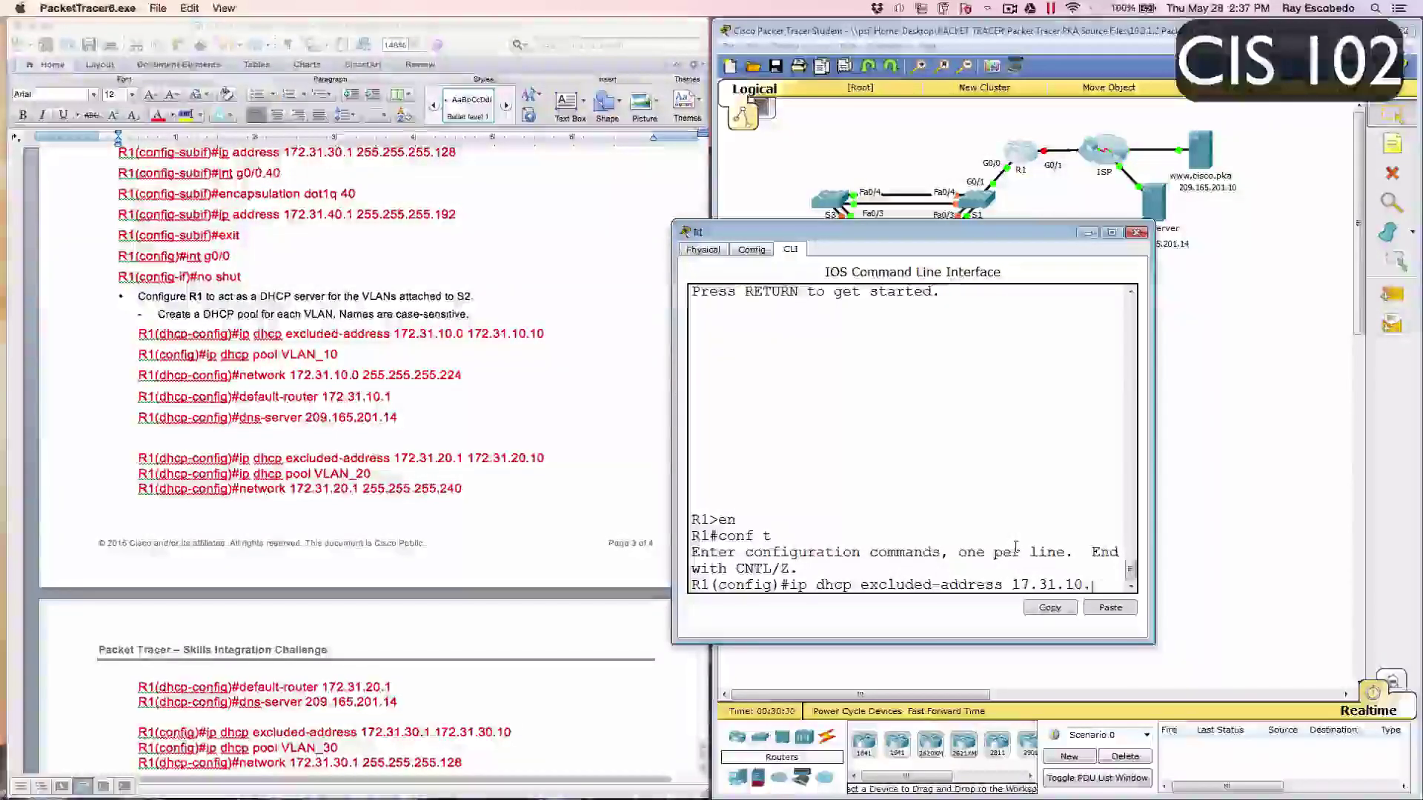
pyautogui.write('0 1')
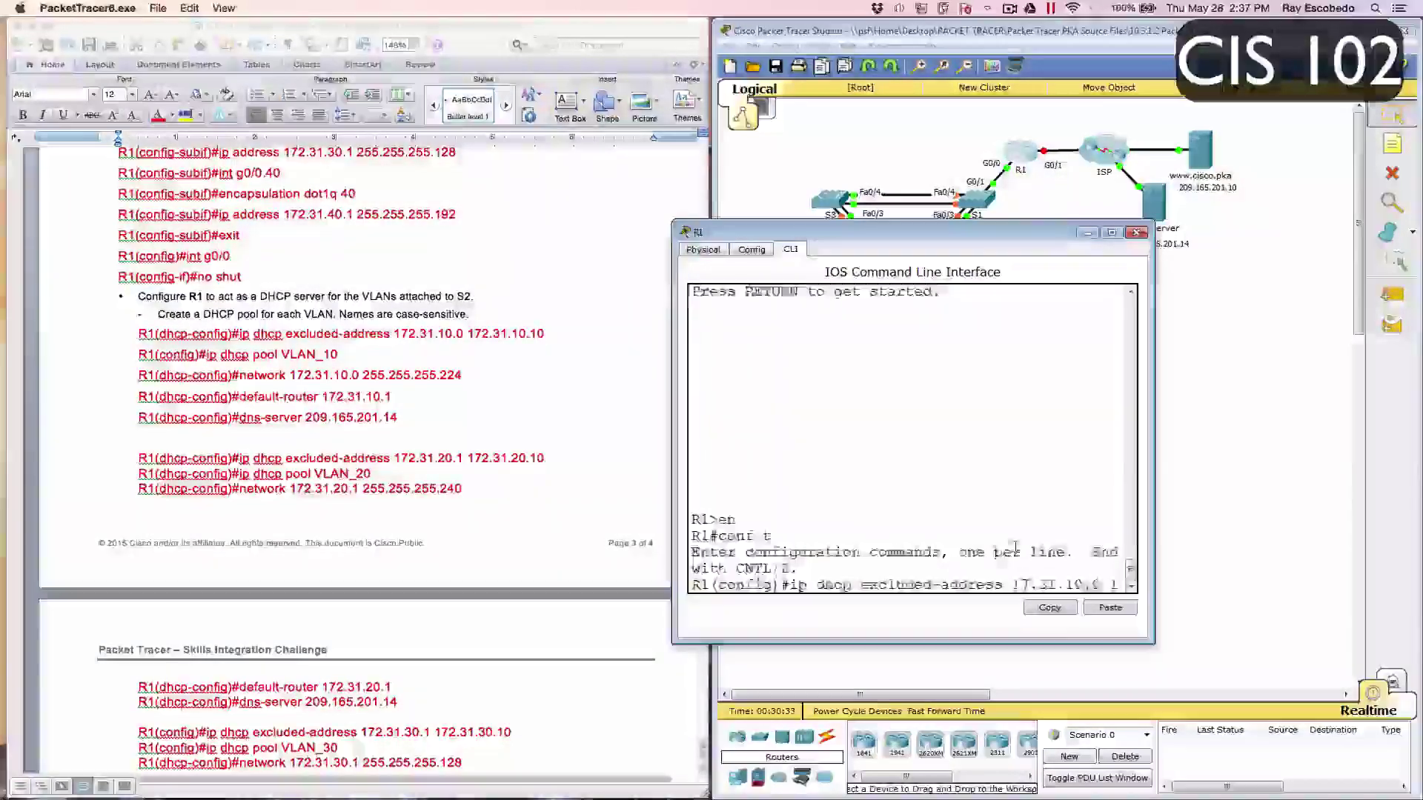
pyautogui.write('72.')
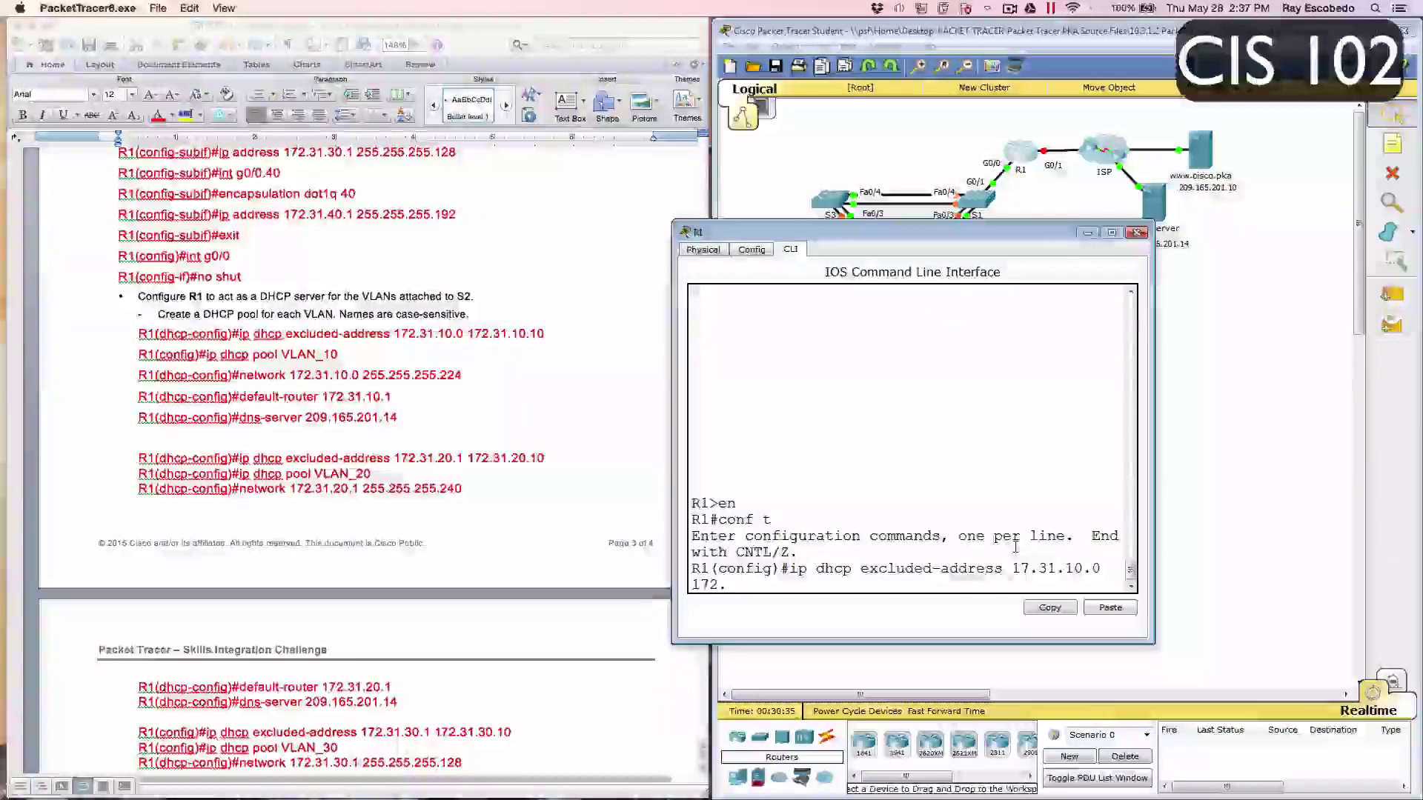
pyautogui.write('31.1.')
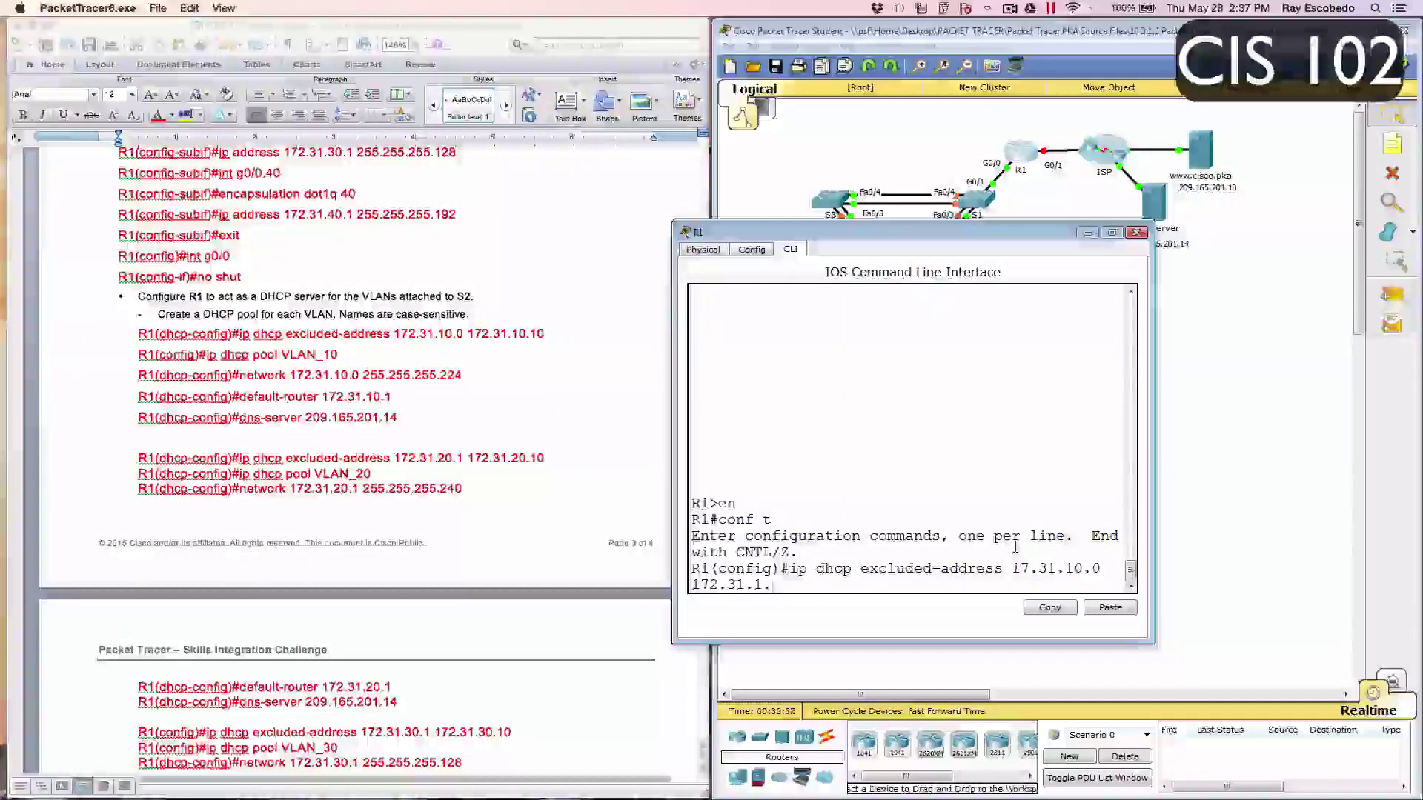
pyautogui.press('BackSpace')
pyautogui.write('0.10')
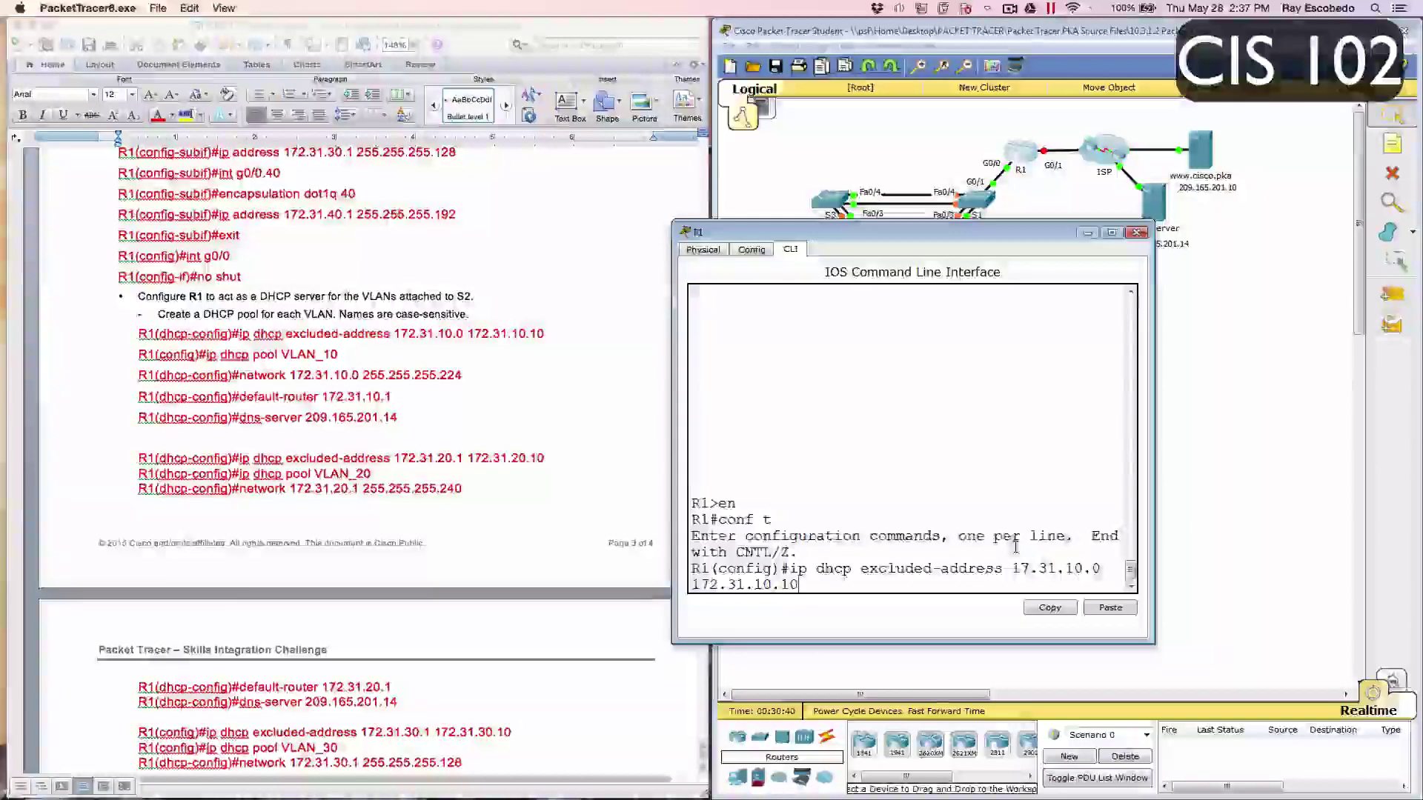
pyautogui.press('Return')
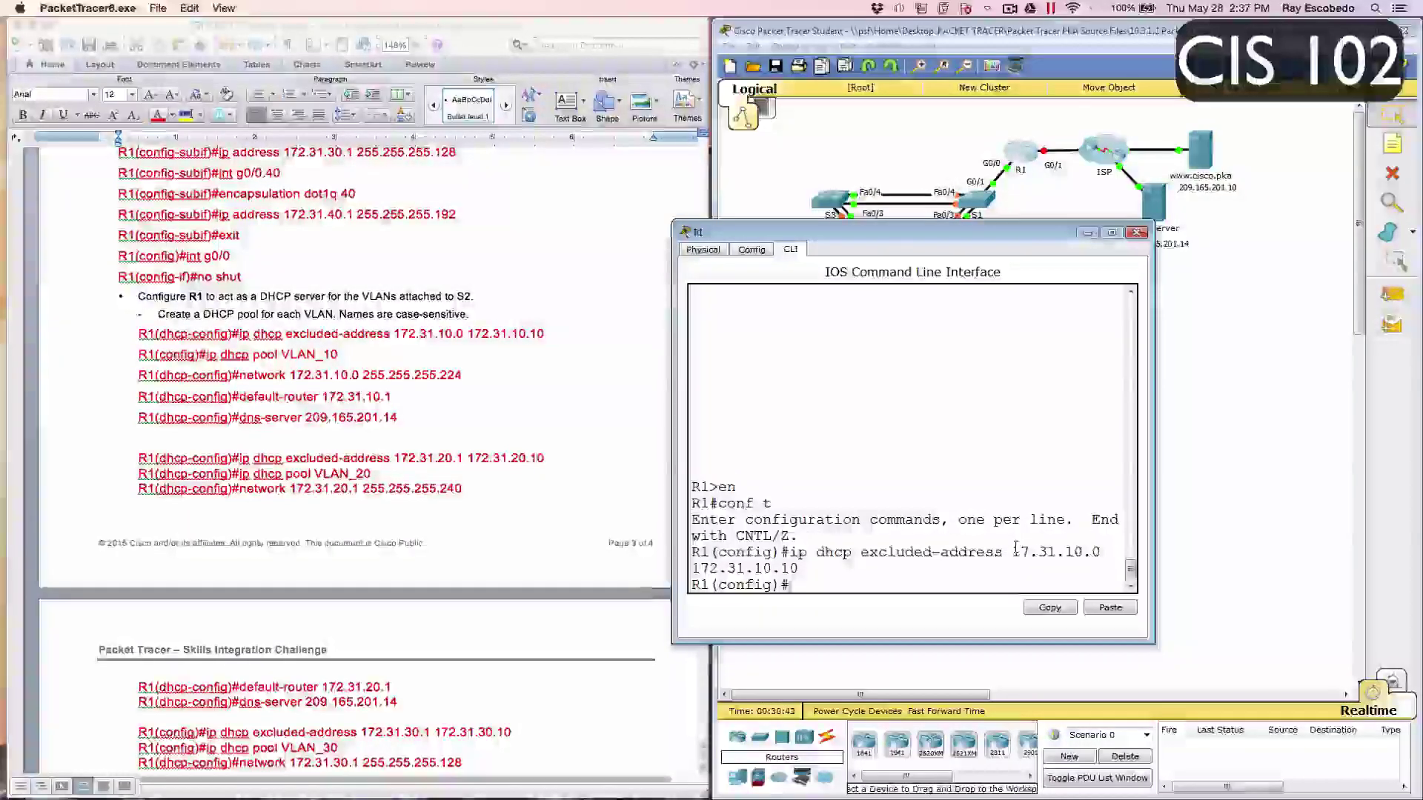
# Step: Create a DHCP pool named VLAN_10 on R1
pyautogui.write('ip dhcp ')
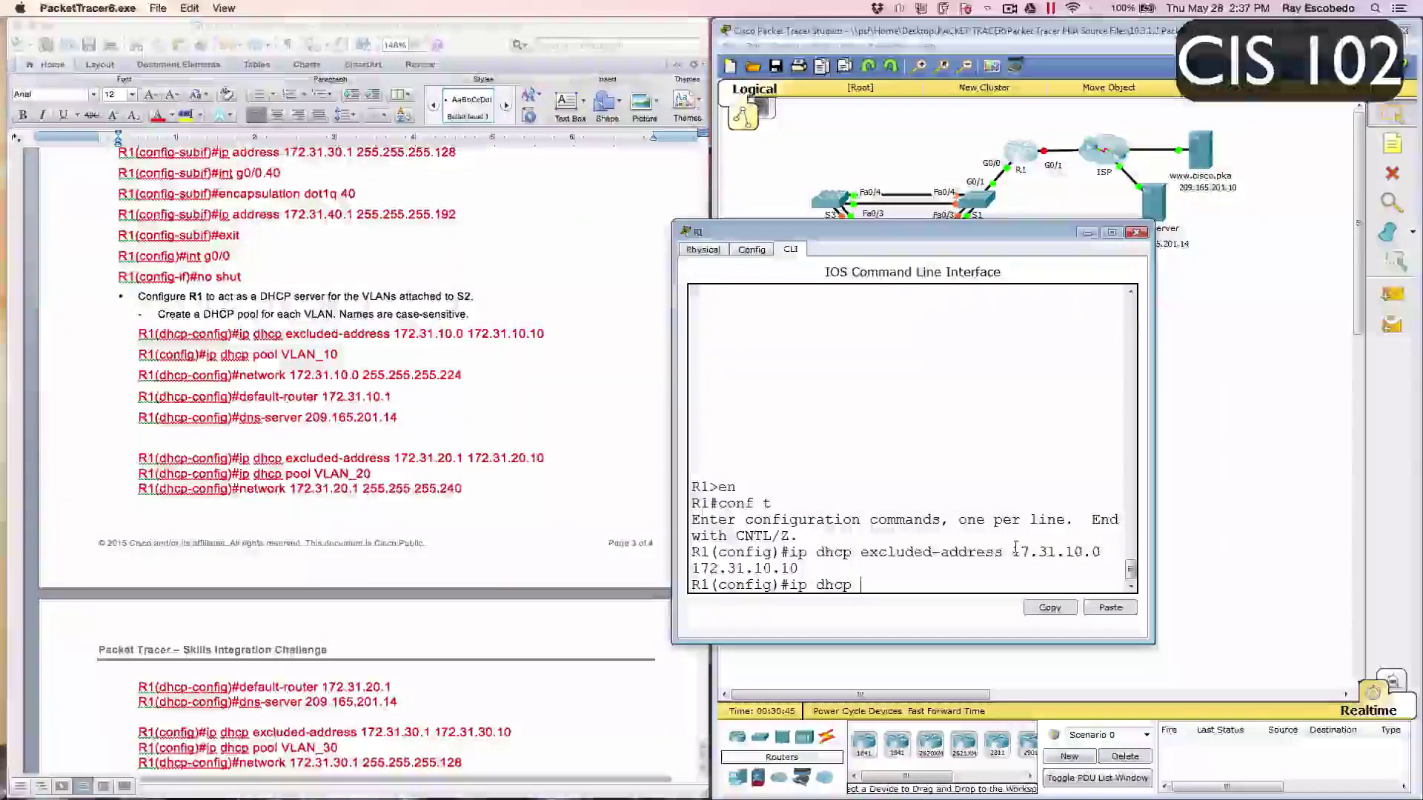
pyautogui.write('pool VLAN_')
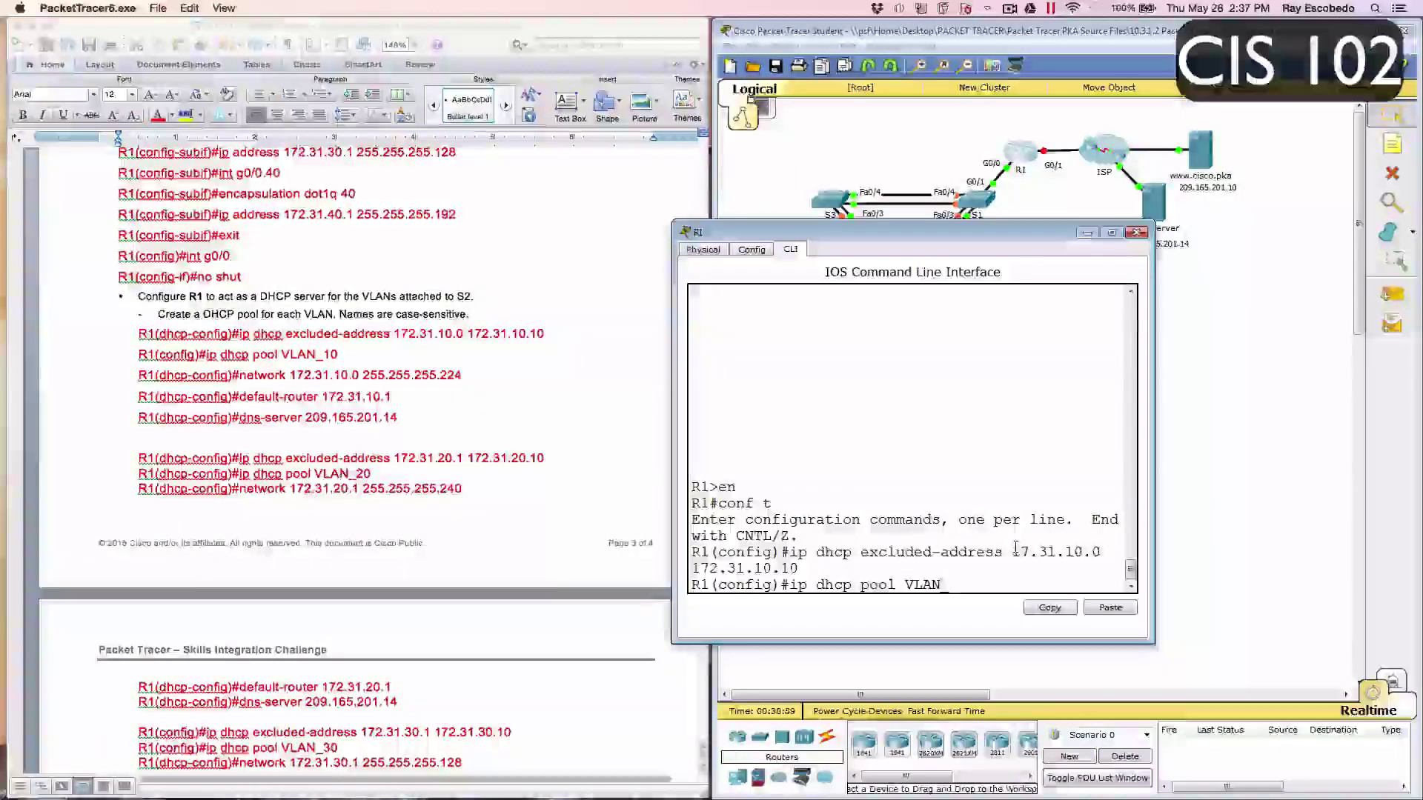
pyautogui.write('10')
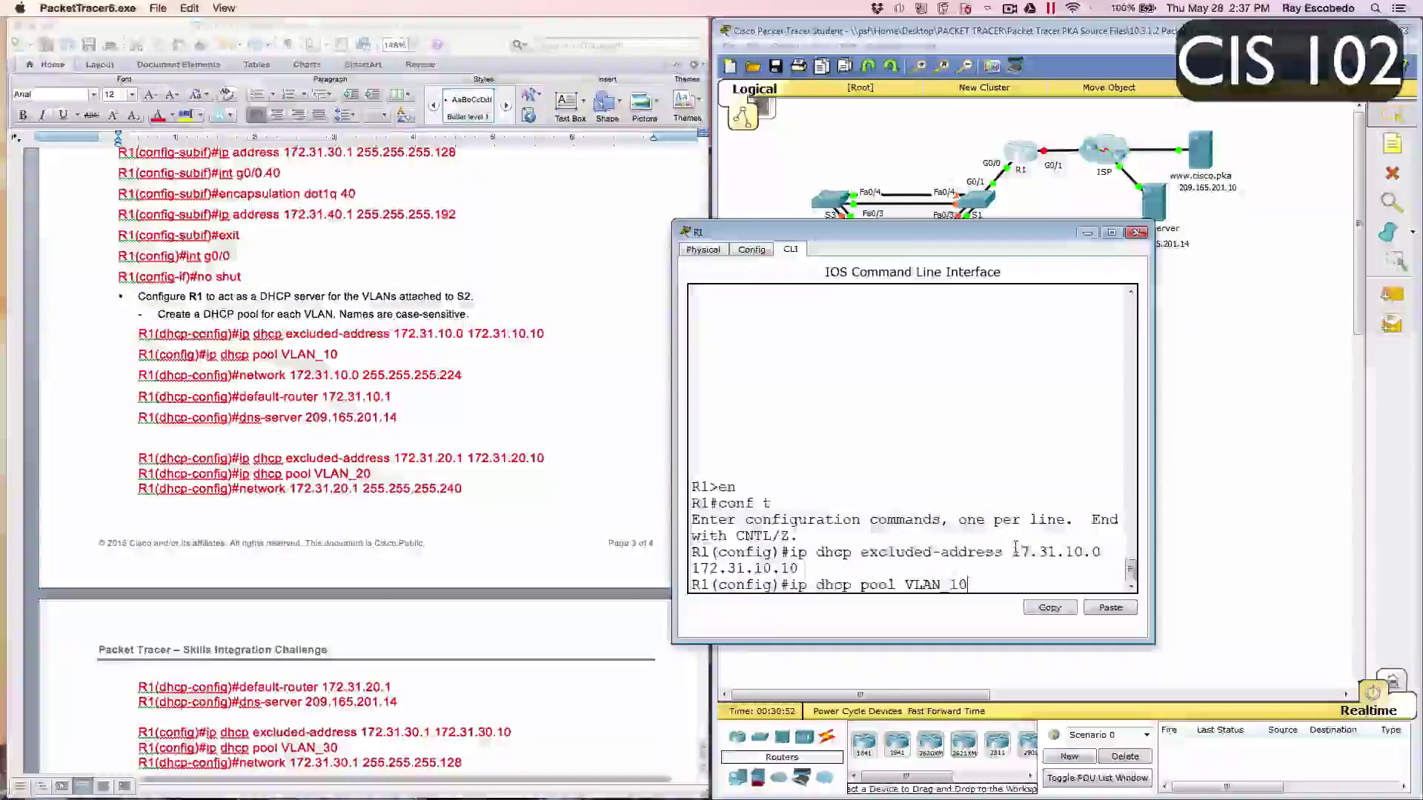
pyautogui.press('Return')
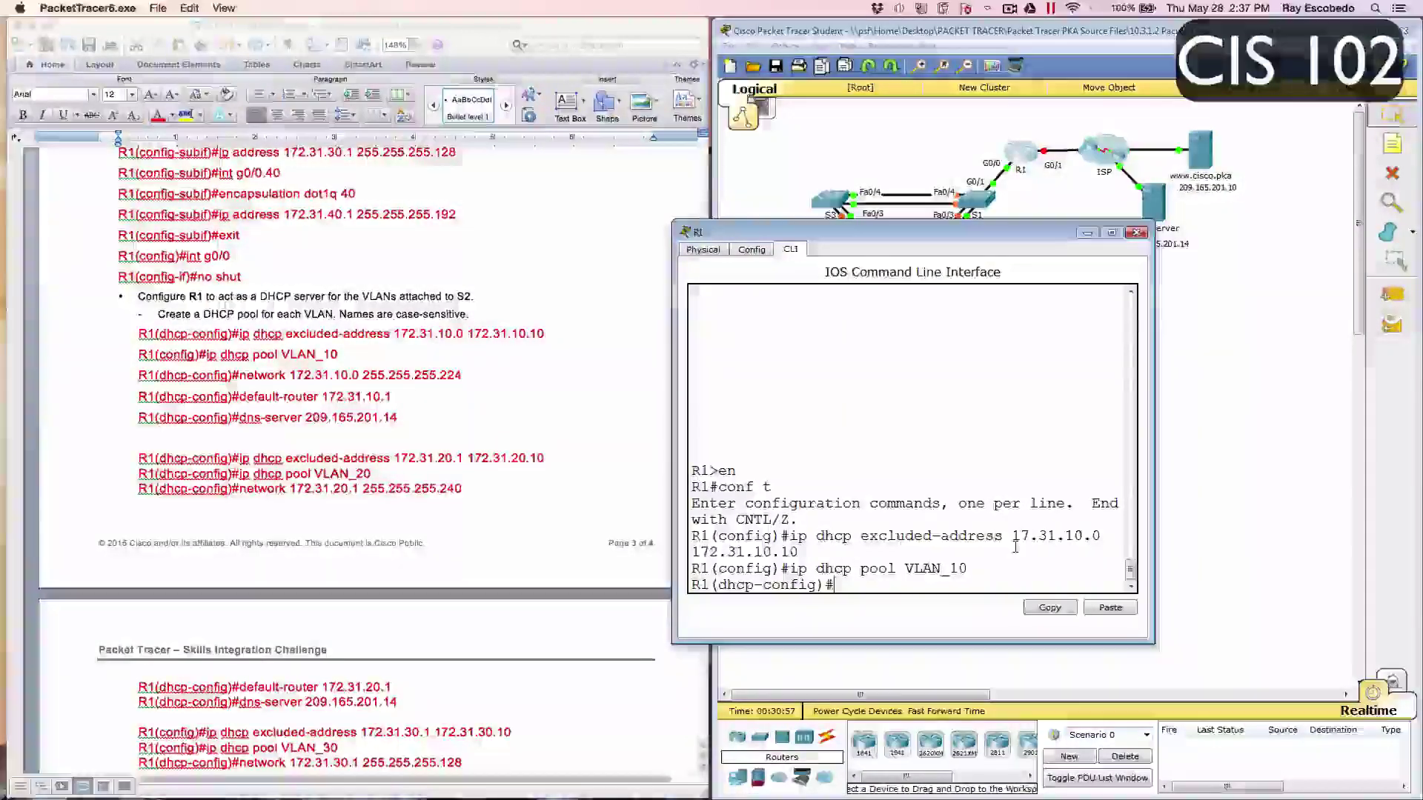
# Step: Assign network 172.31.10.0 with mask 255.255.255.224 to the VLAN_10 DHCP pool
pyautogui.write('network ')
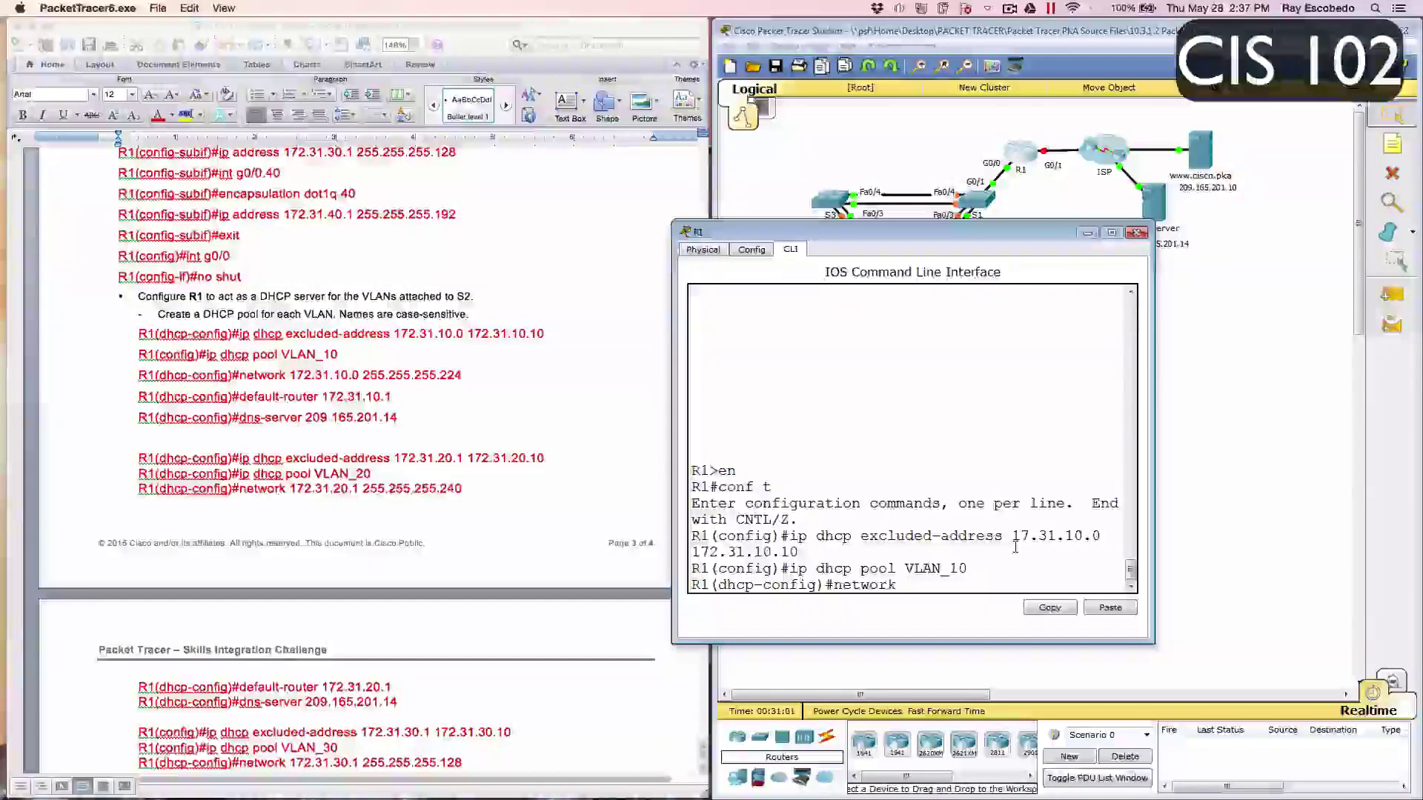
pyautogui.write('172.')
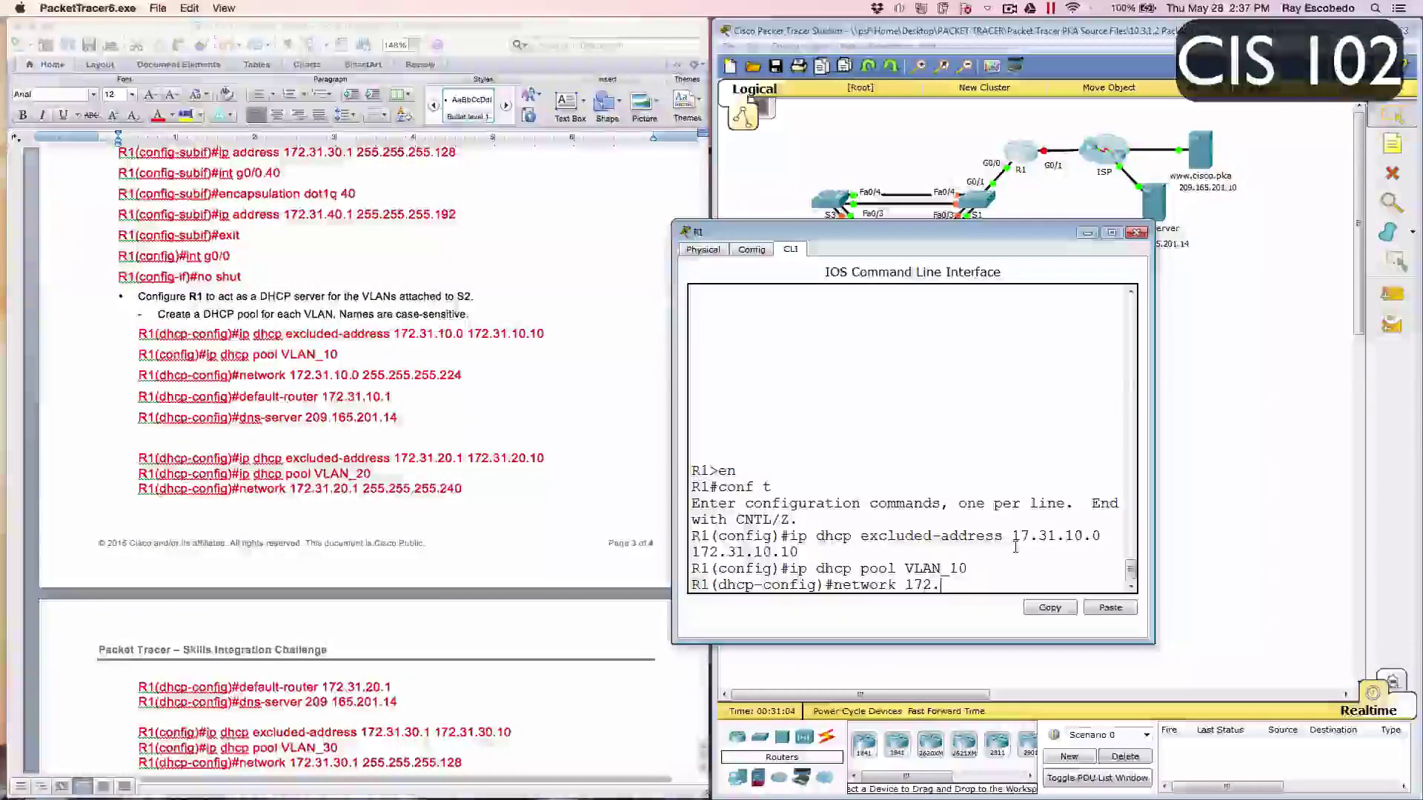
pyautogui.write('31.')
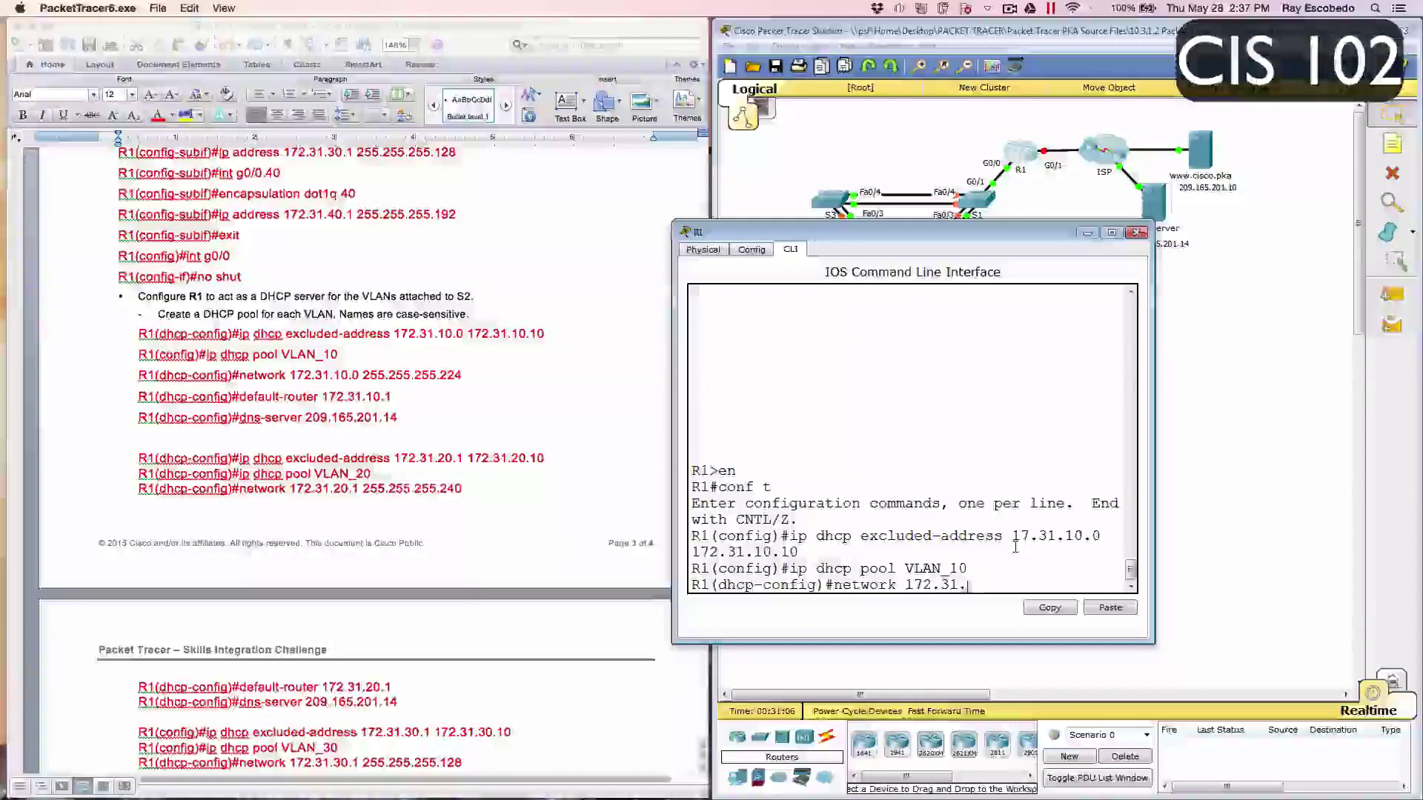
pyautogui.write('10.')
pyautogui.press('BackSpace')
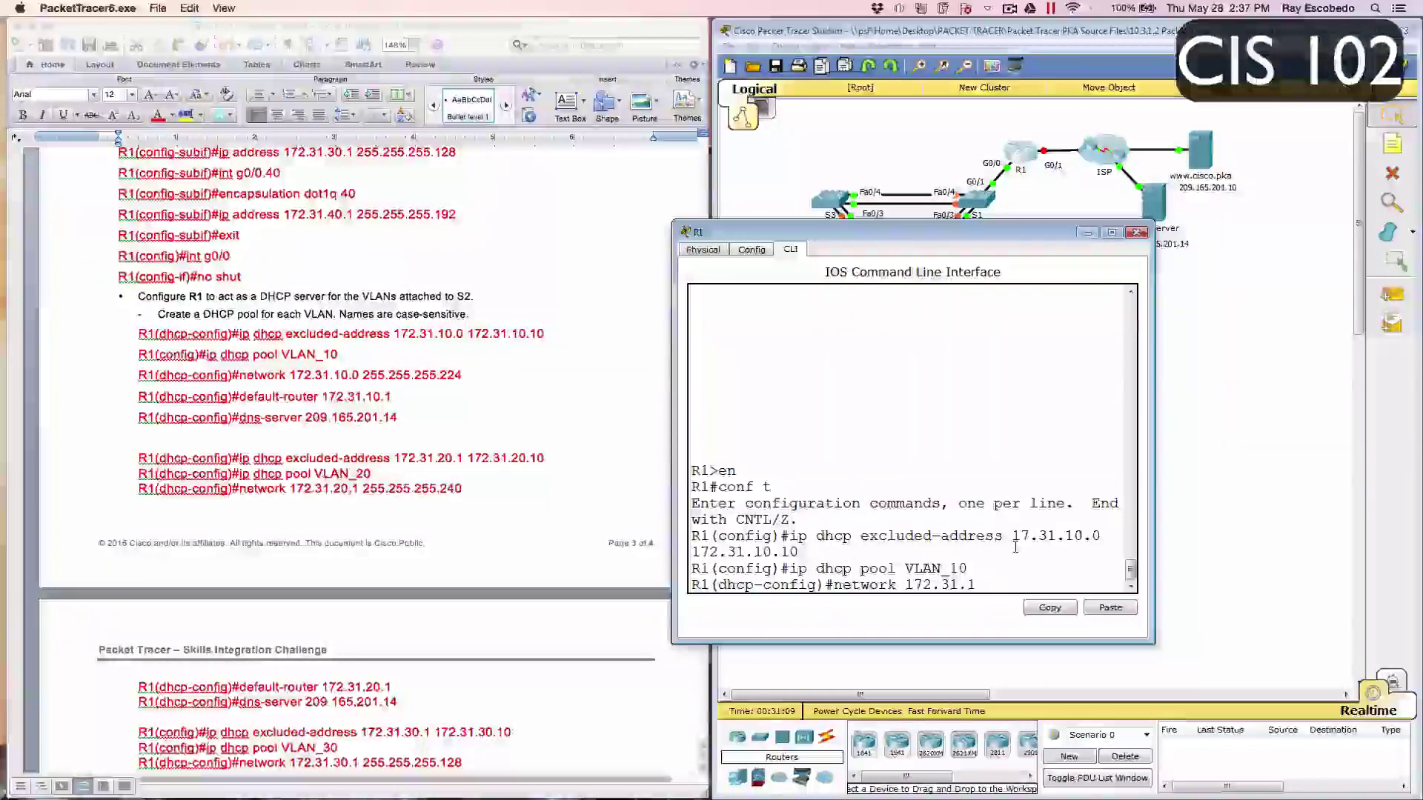
pyautogui.write('0.0')
pyautogui.write(' 2')
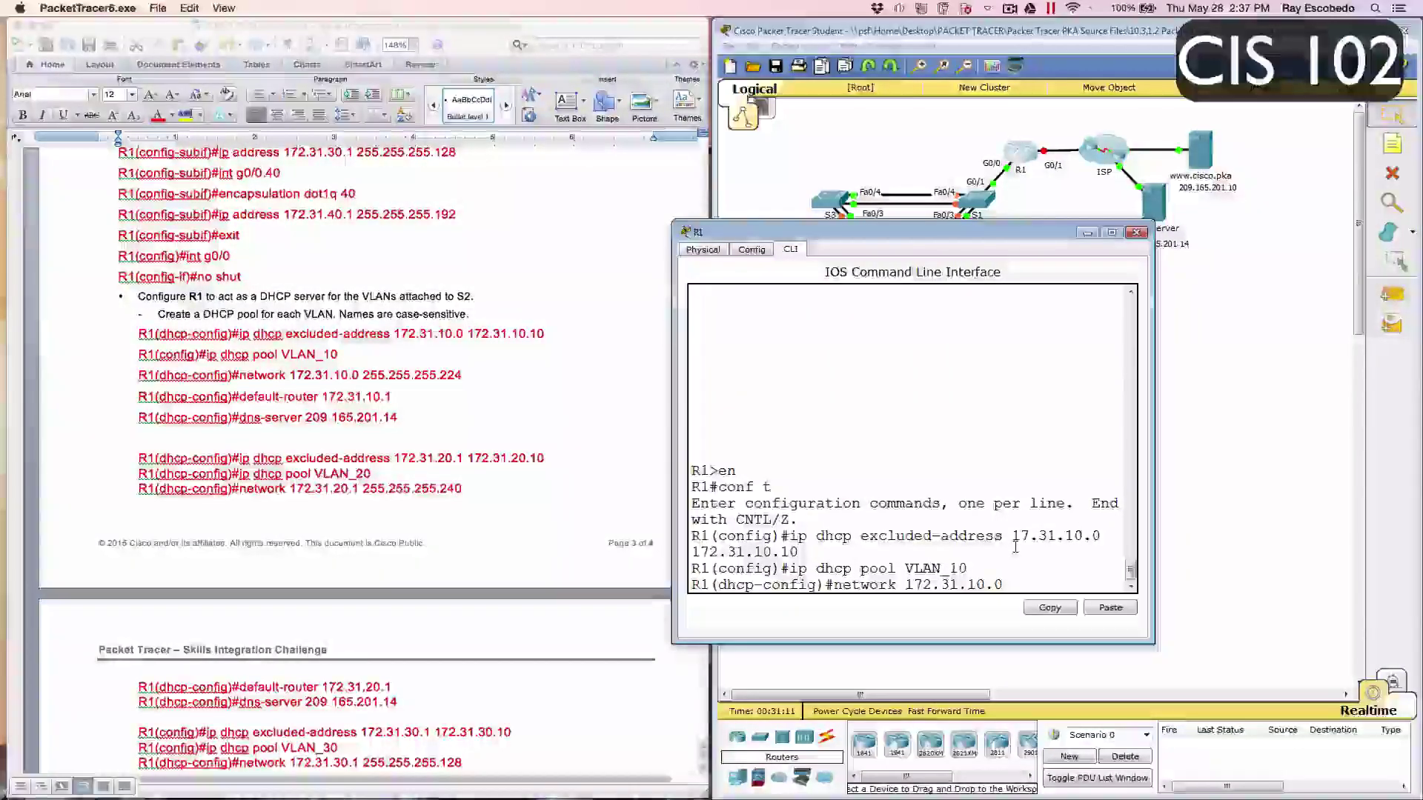
pyautogui.write('55.255')
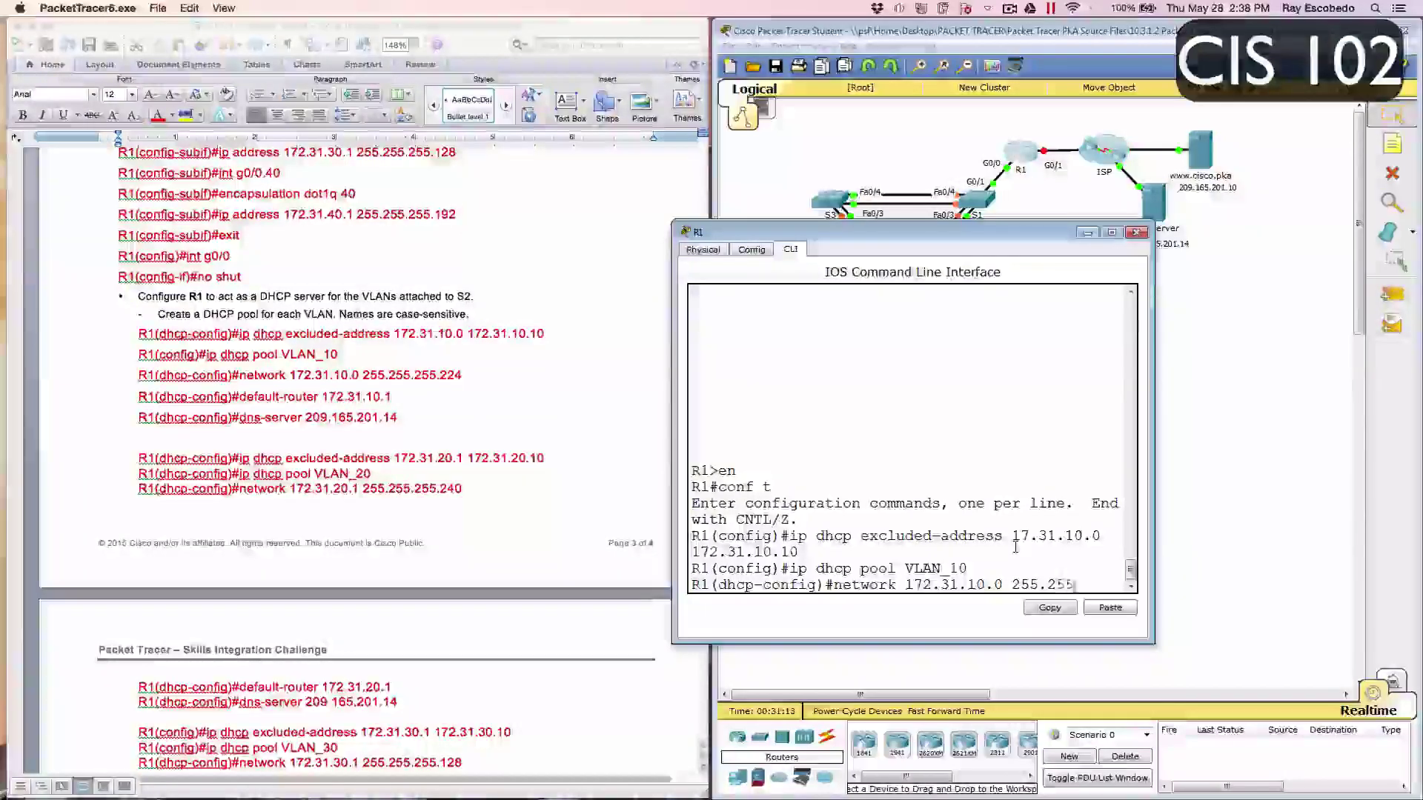
pyautogui.write('.25.2')
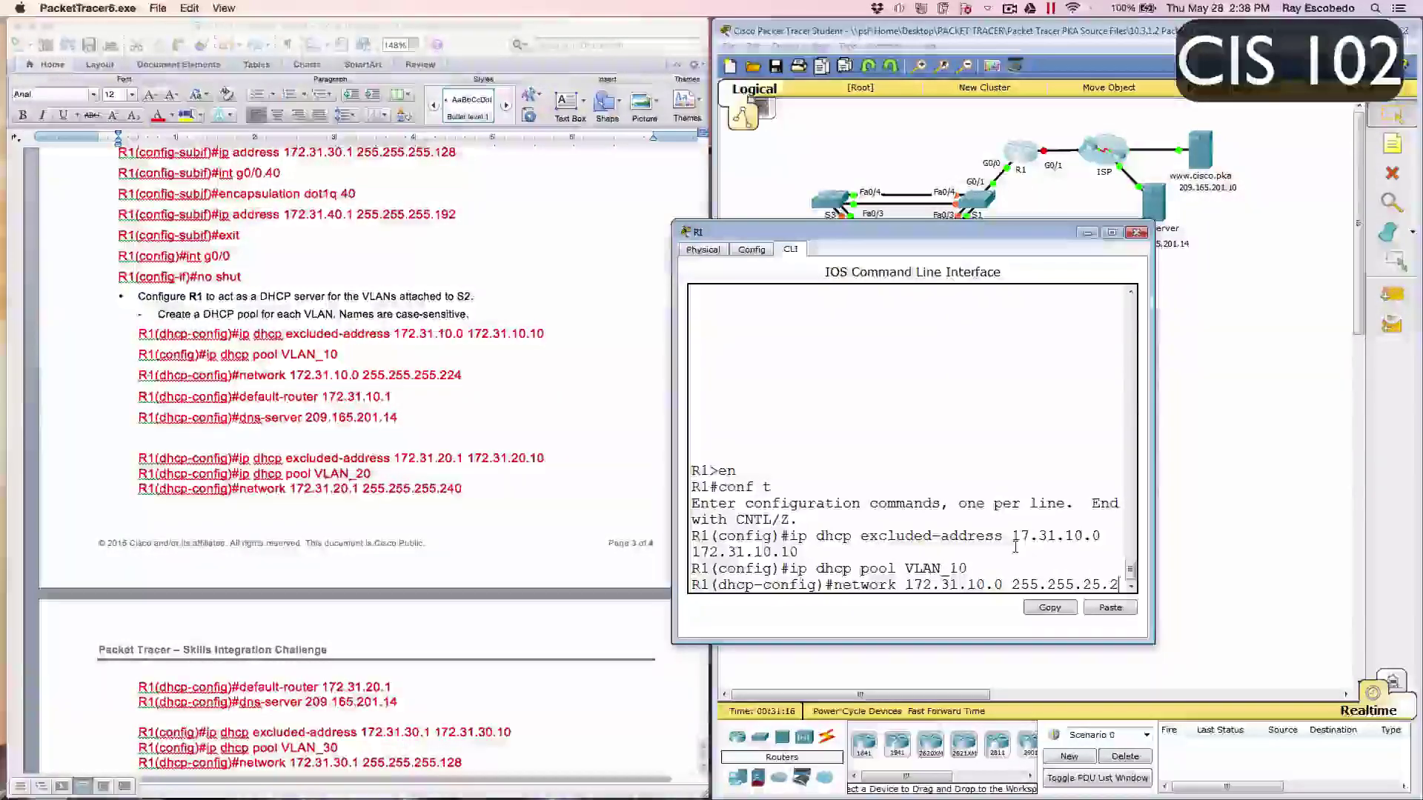
pyautogui.press('BackSpace')
pyautogui.press('BackSpace')
pyautogui.write('5.2')
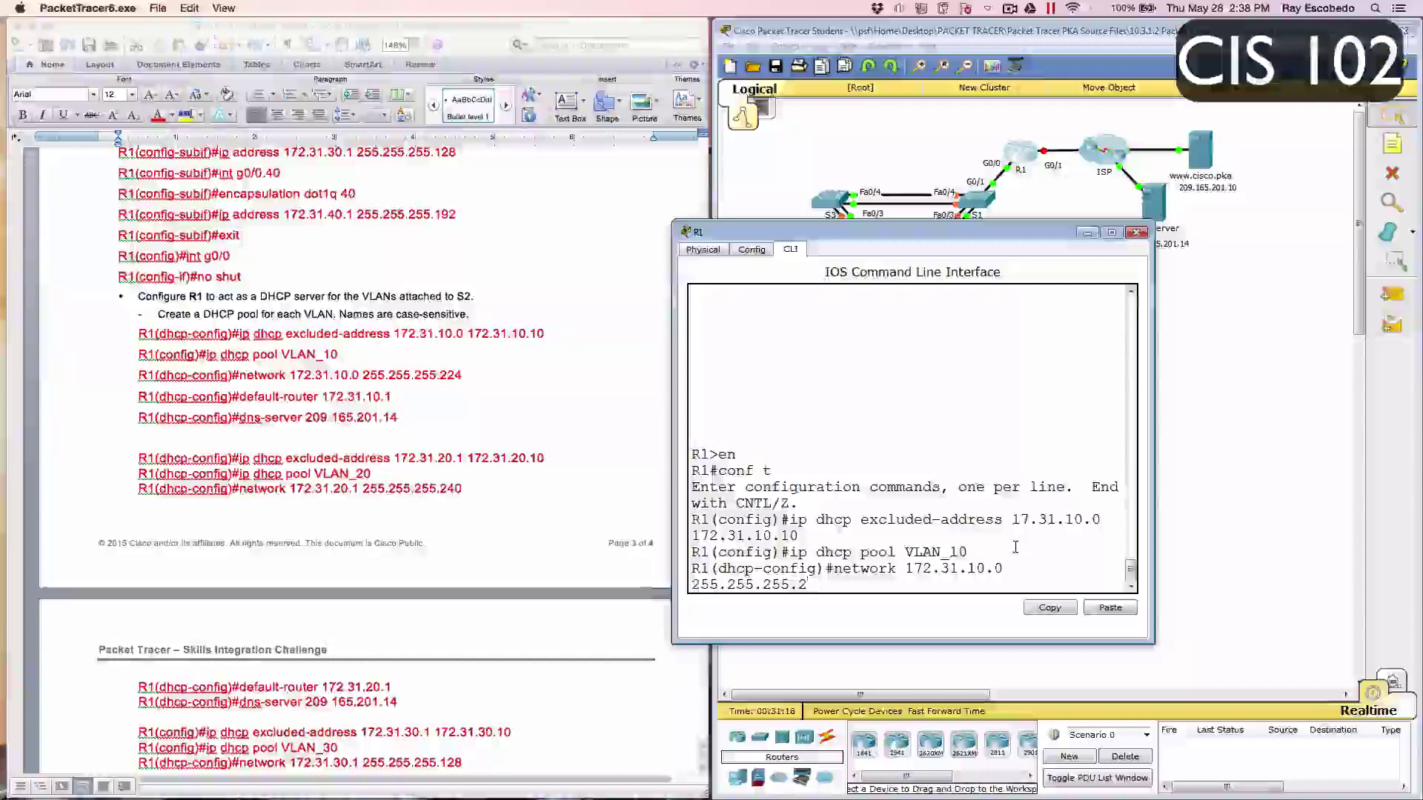
pyautogui.write('24')
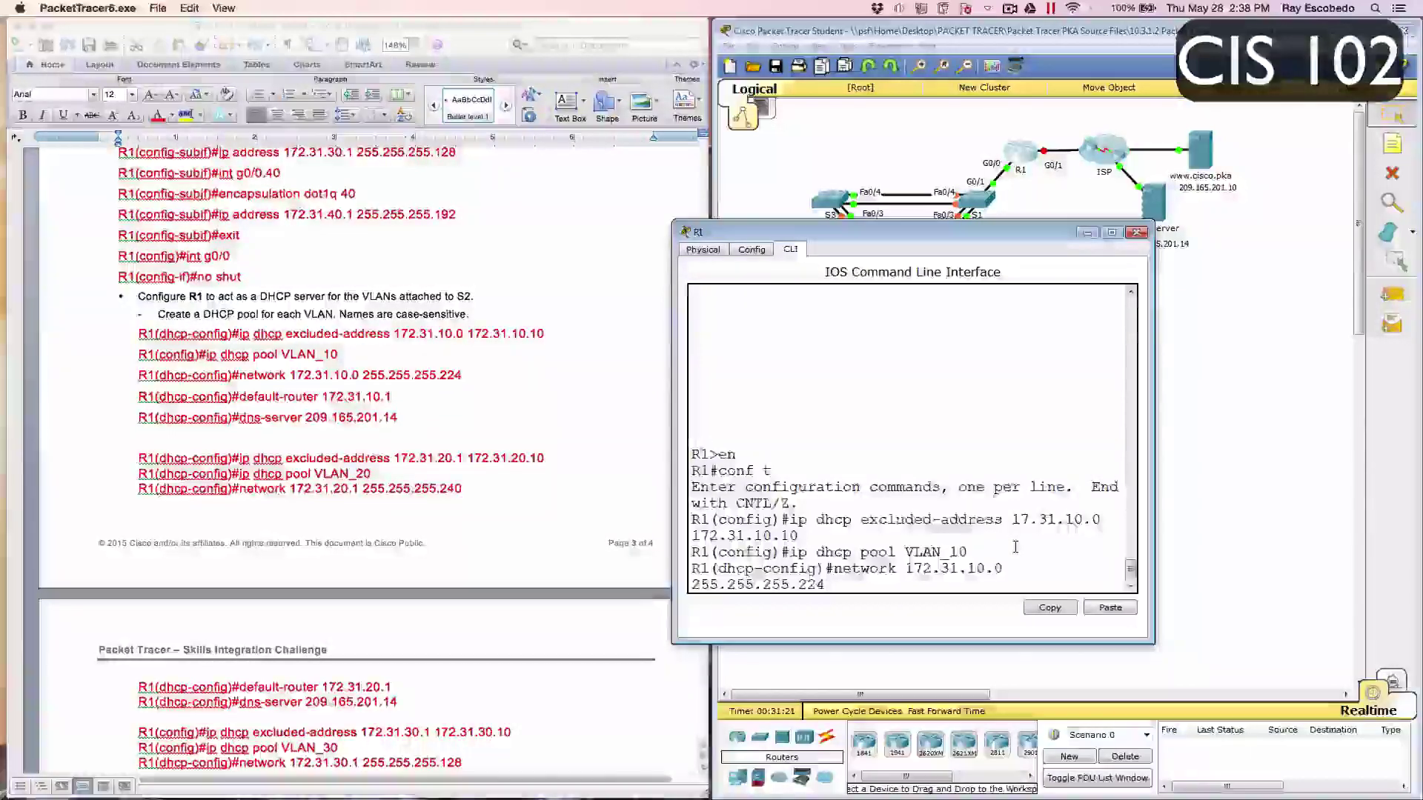
pyautogui.press('Return')
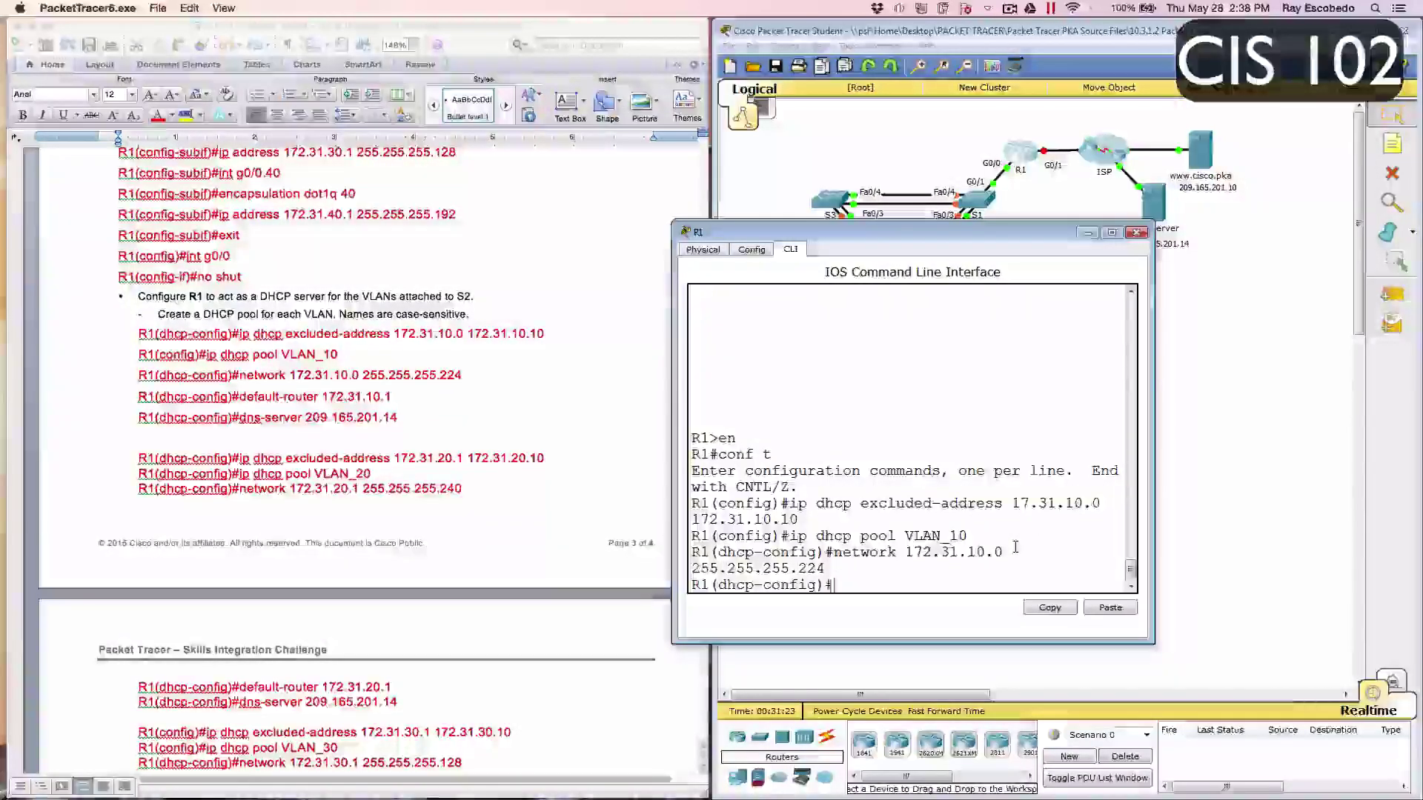
# Step: Set the default router of the VLAN_10 DHCP pool to 172.31.10.1
pyautogui.write('default route')
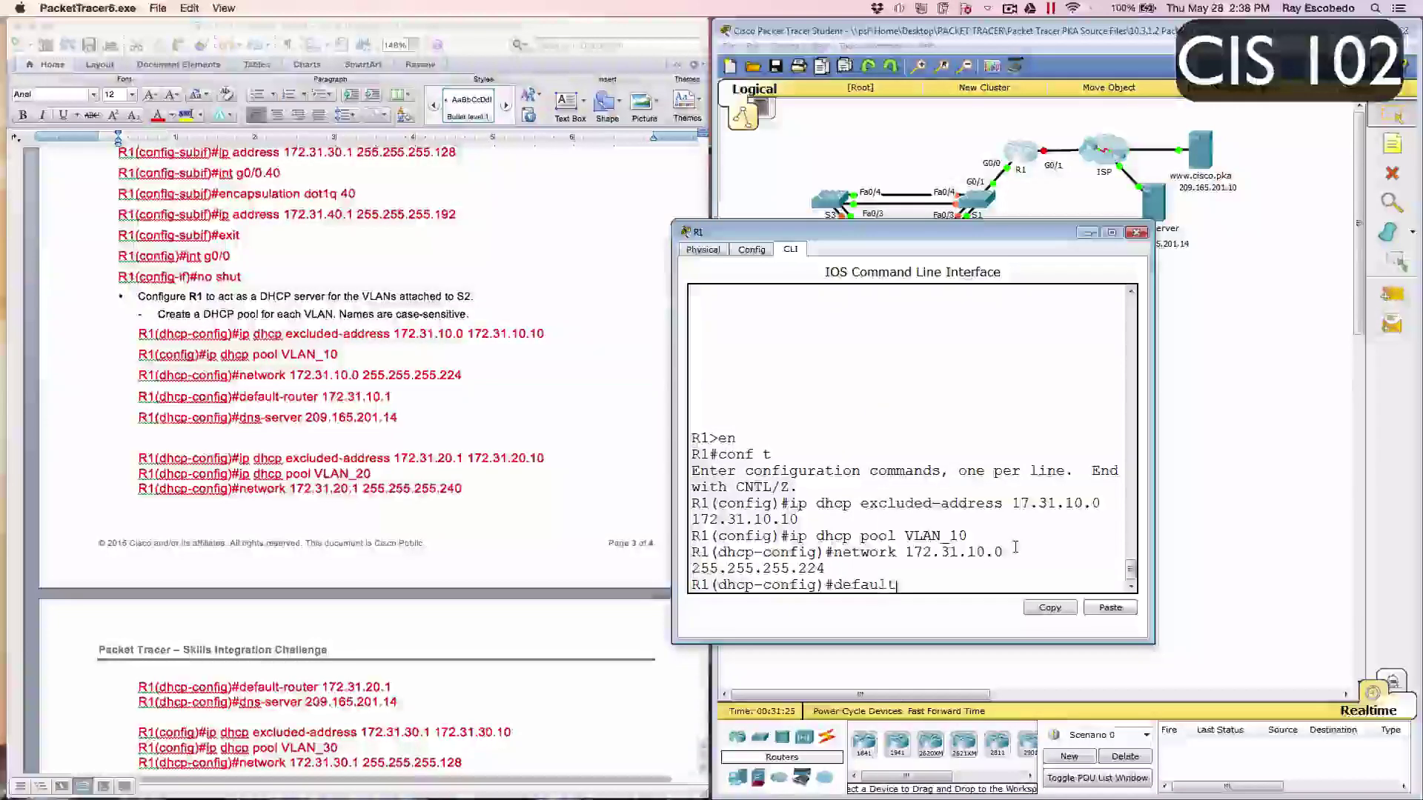
pyautogui.press('BackSpace')
pyautogui.press('BackSpace')
pyautogui.press('BackSpace')
pyautogui.press('BackSpace')
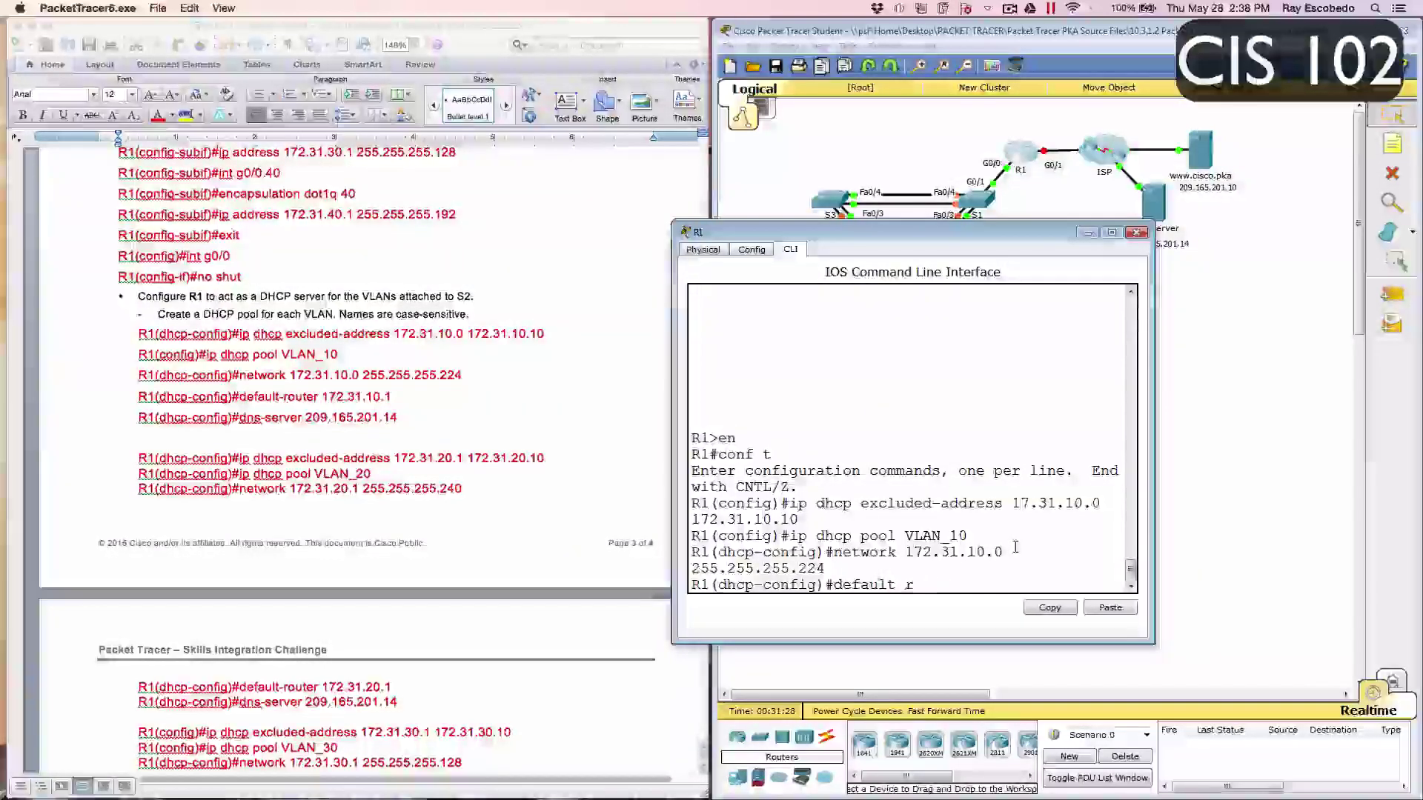
pyautogui.write('-router ')
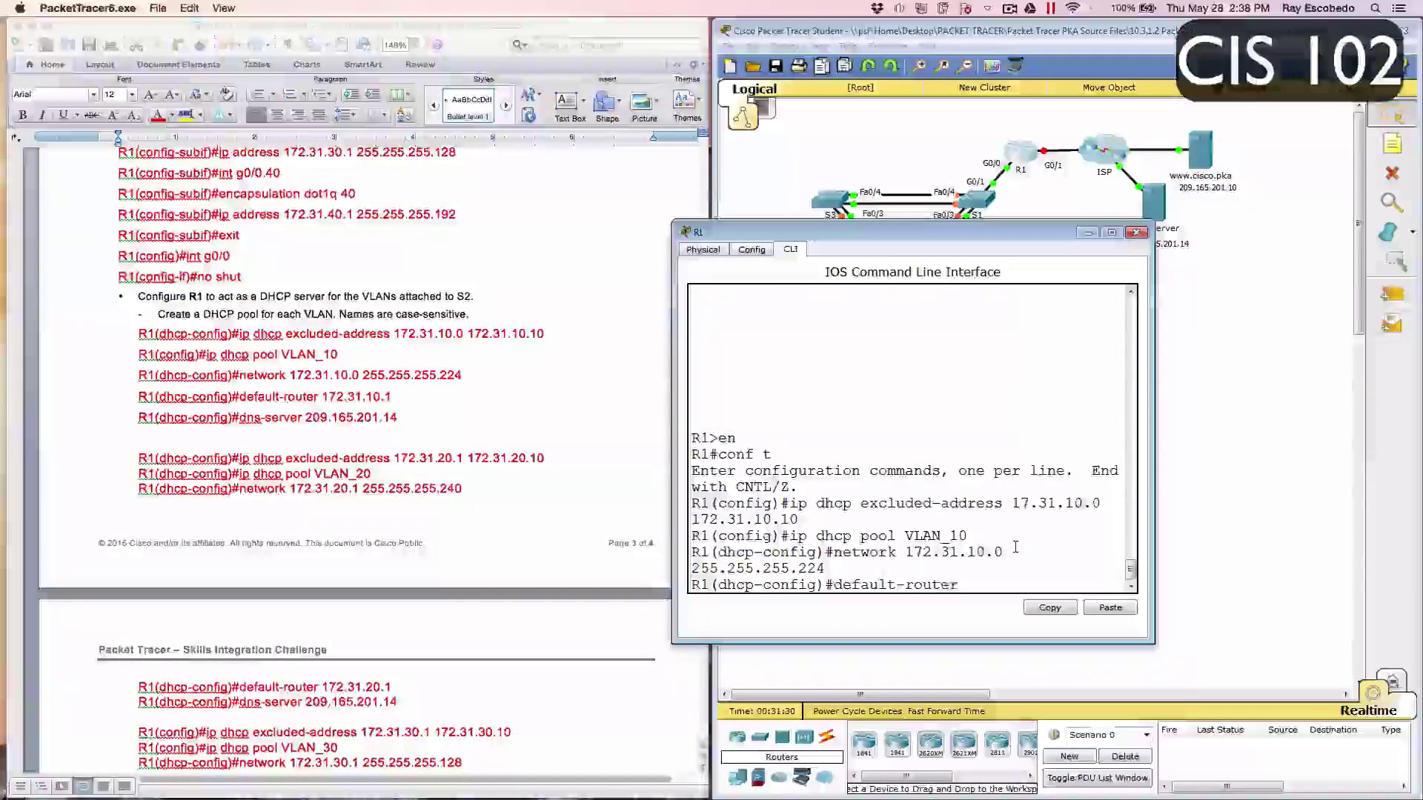
pyautogui.write('172')
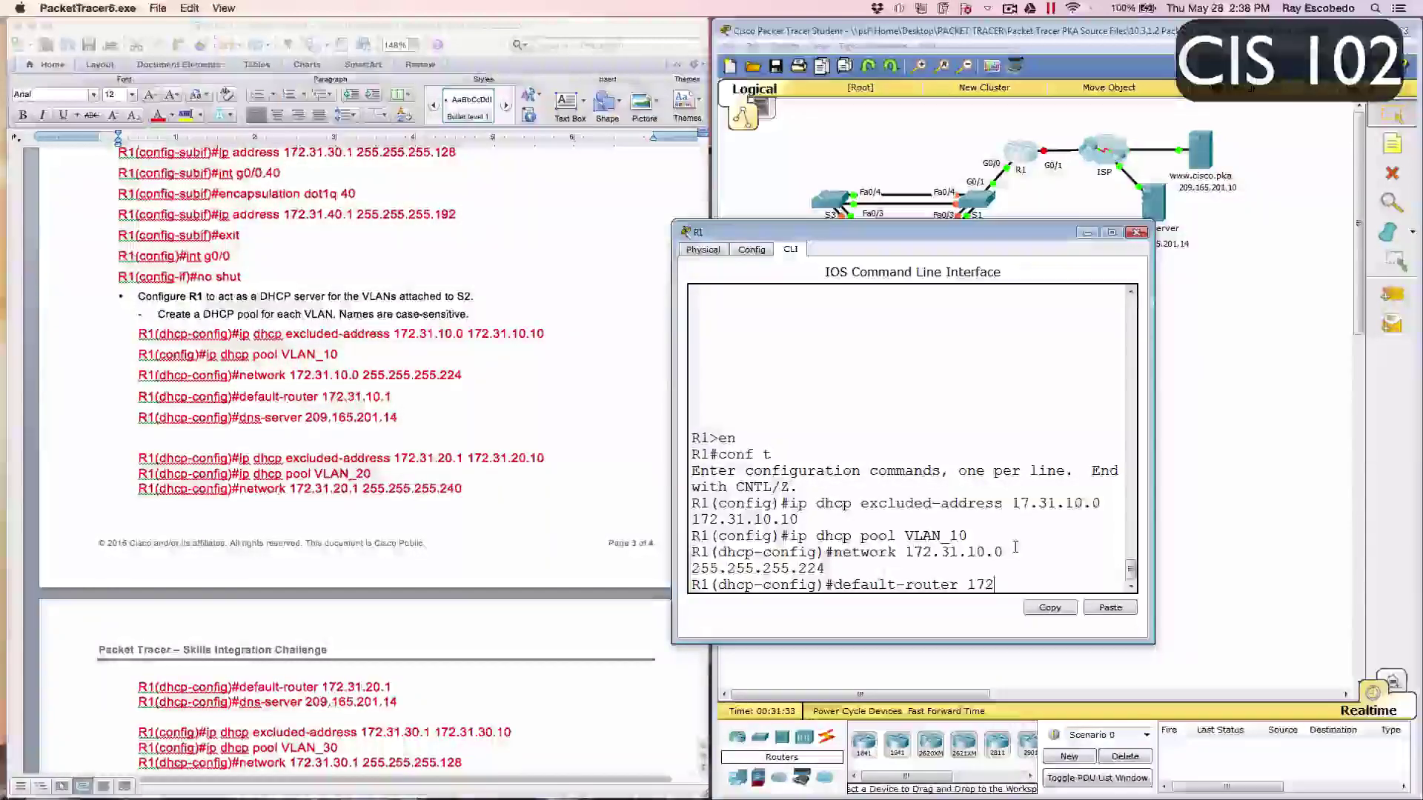
pyautogui.write('.31.10.1')
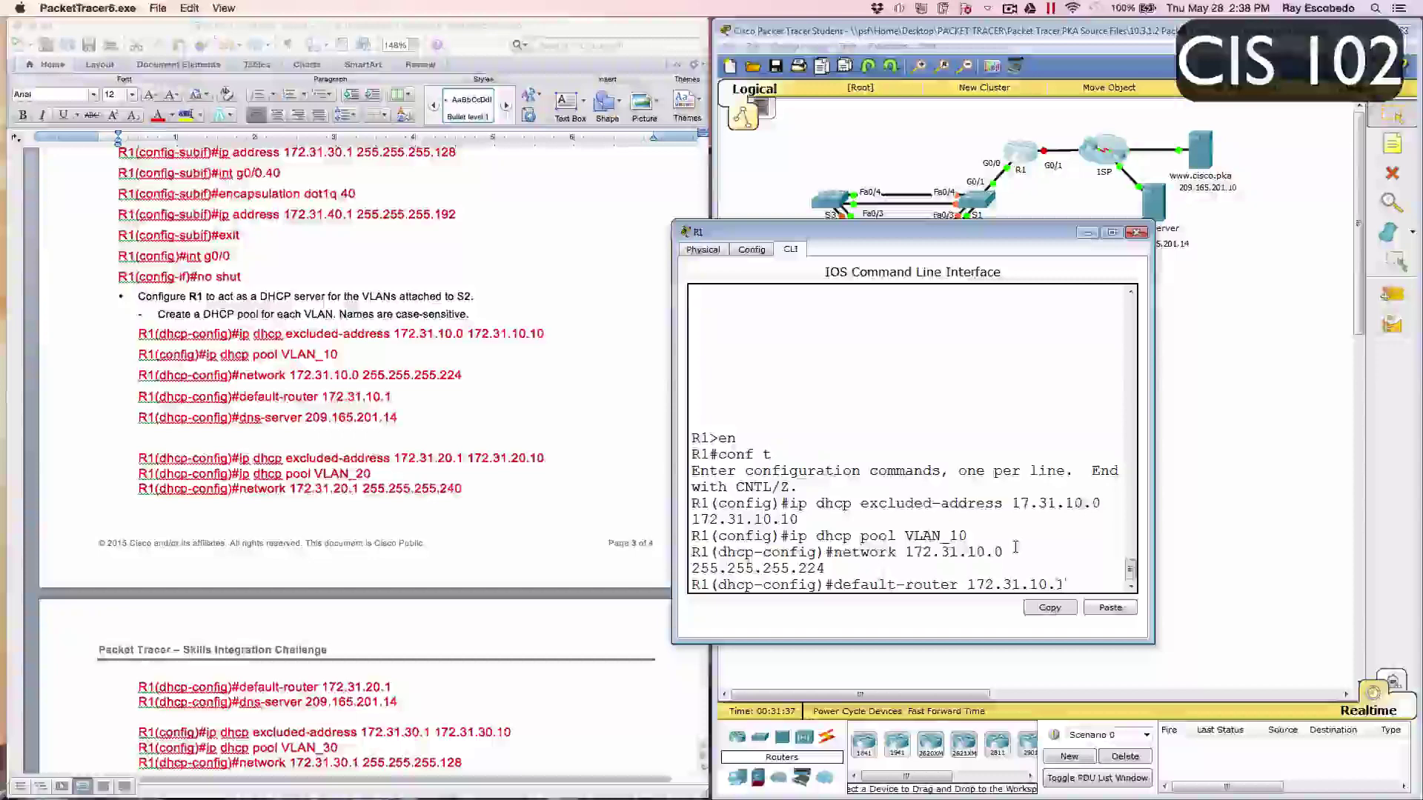
pyautogui.press('Return')
# Step: Set the DNS server of the VLAN_10 DHCP pool to 209.165.201.14
pyautogui.write('dns-')
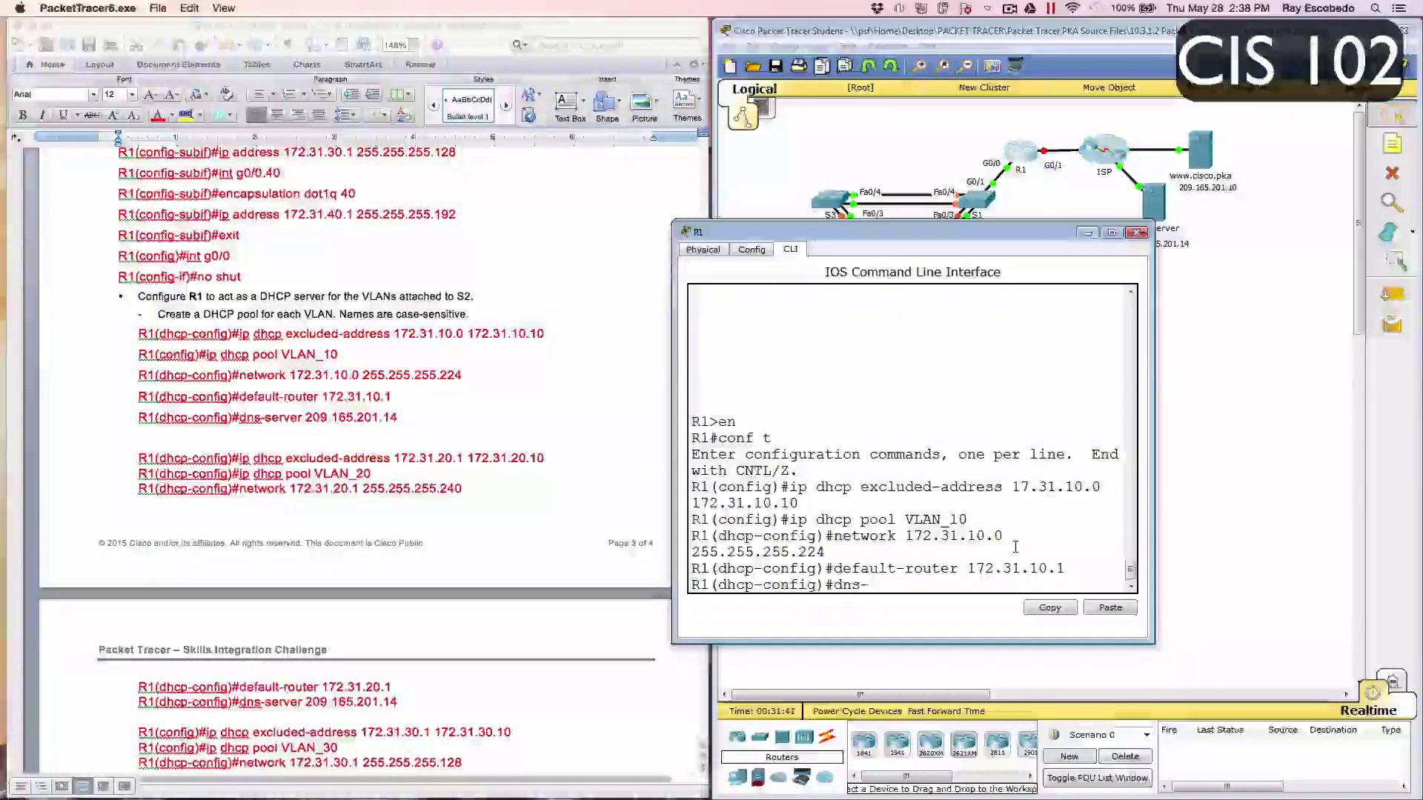
pyautogui.write('server')
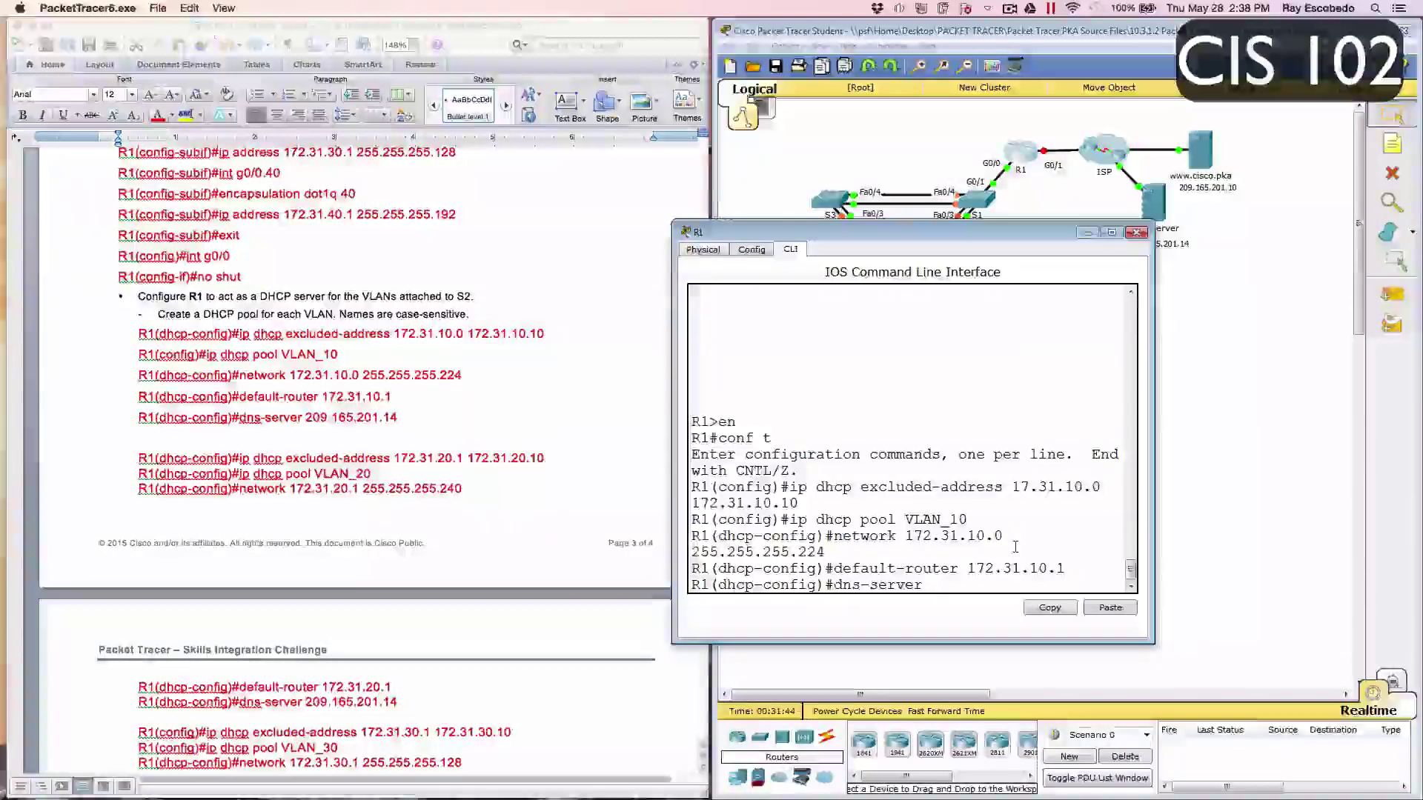
pyautogui.write(' 209.')
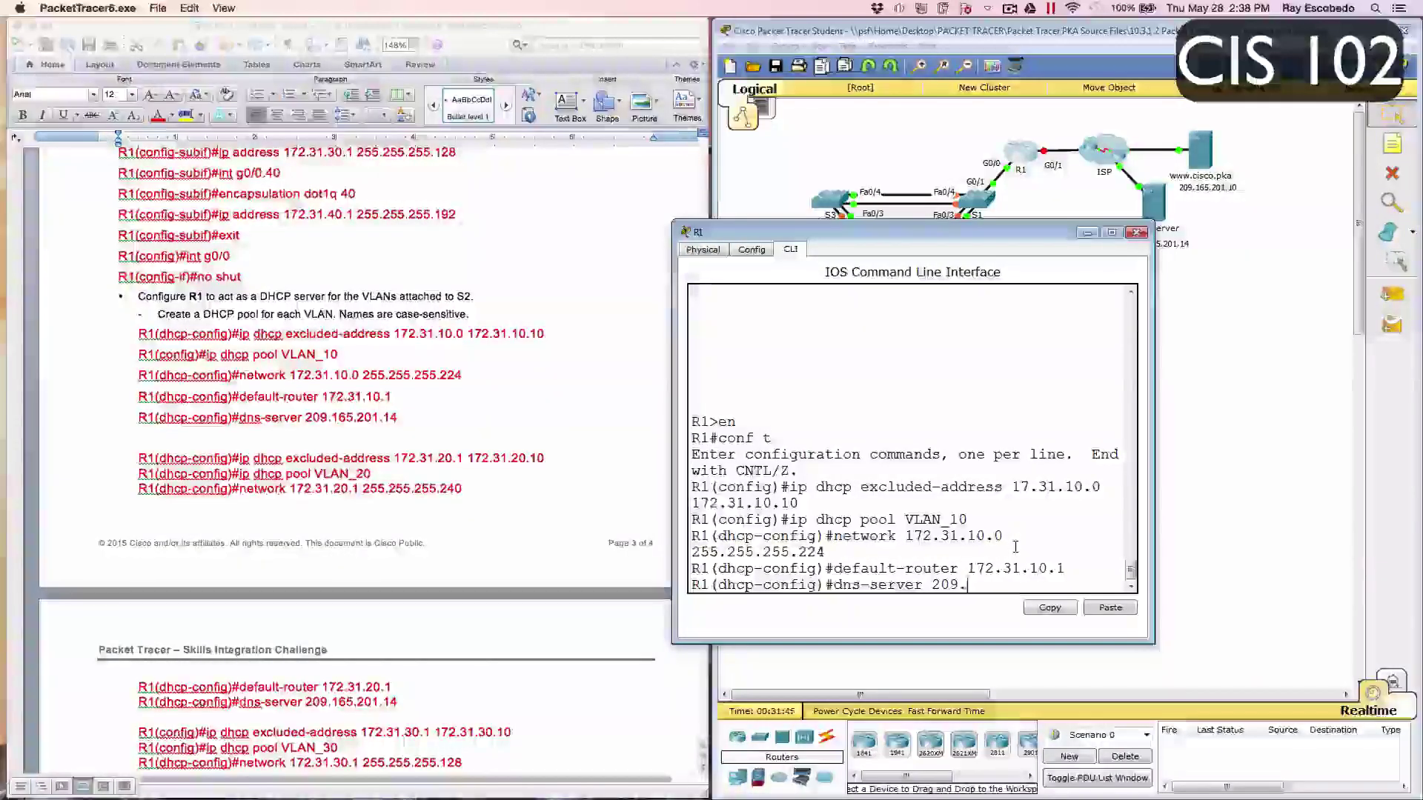
pyautogui.write('15')
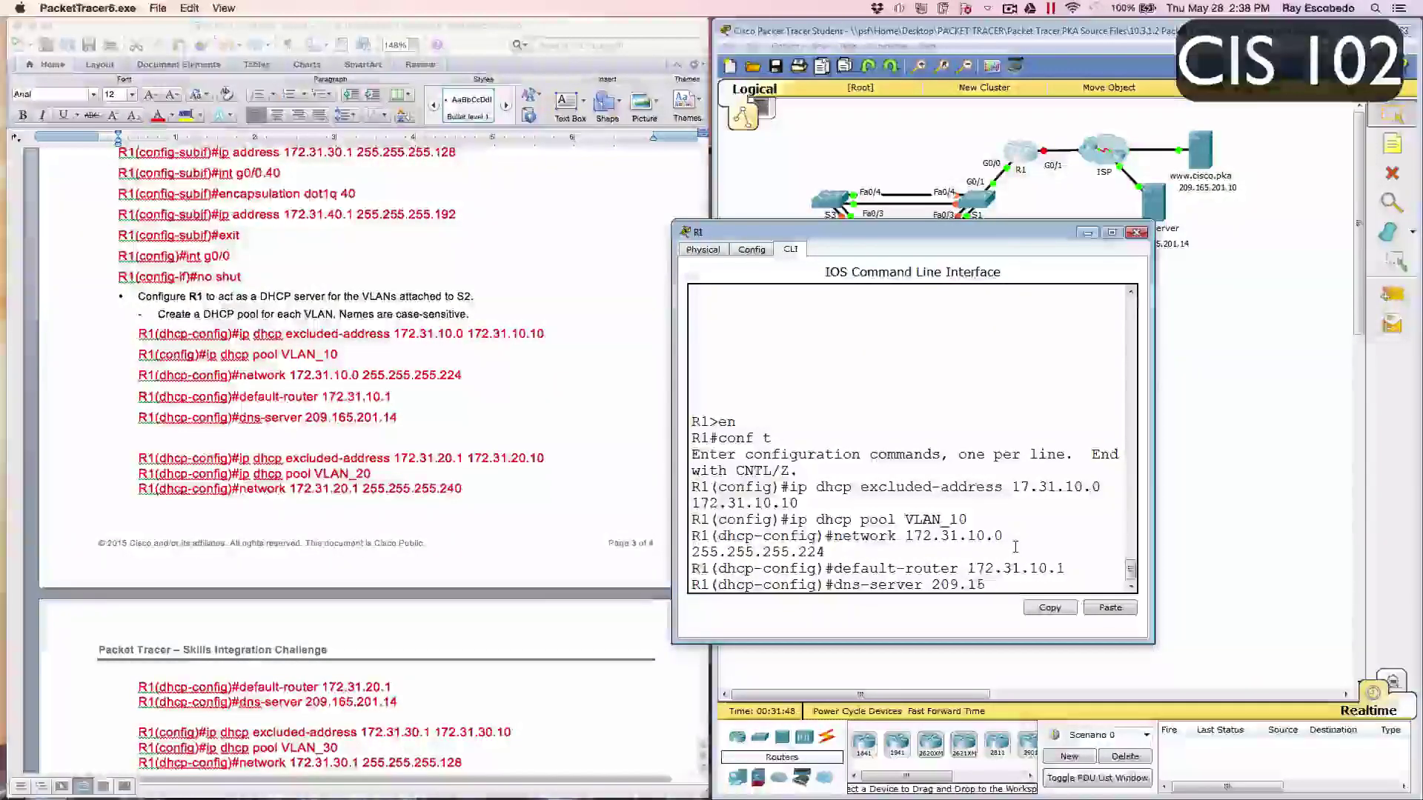
pyautogui.press('BackSpace')
pyautogui.write('65.201.14')
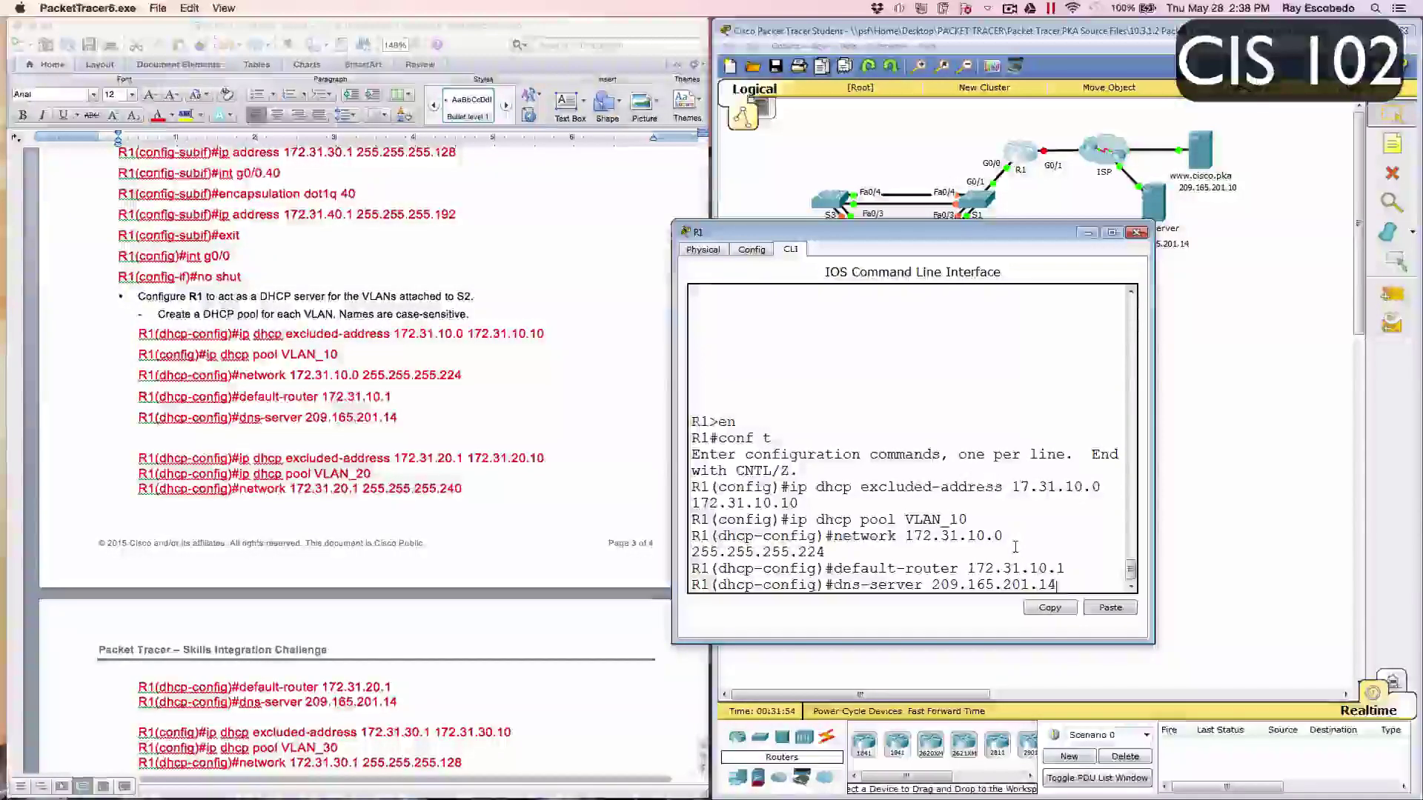
pyautogui.press('Return')
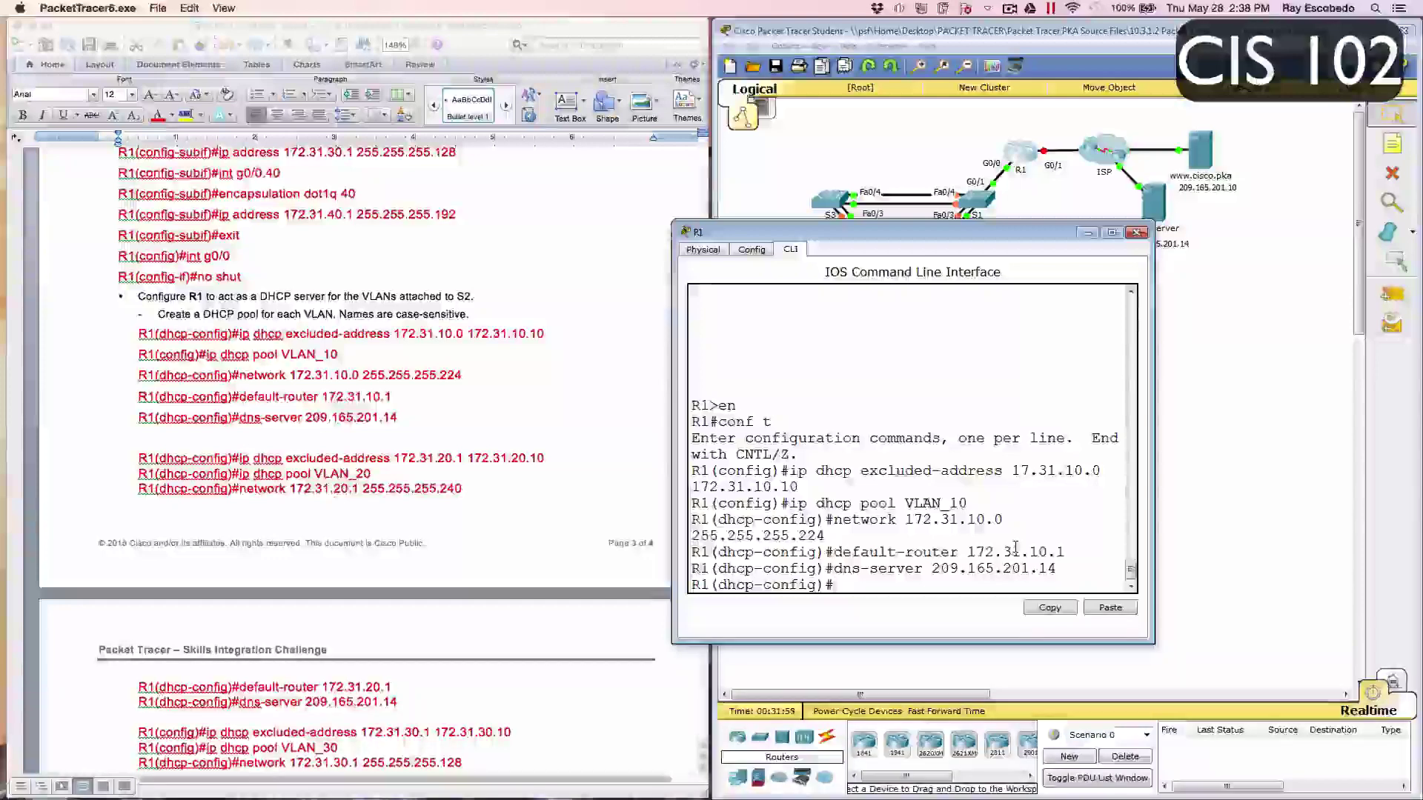
# Step: Exclude the address range 172.31.20.1 to 172.31.20.10 from DHCP on R1
pyautogui.write('ip dhcp ')
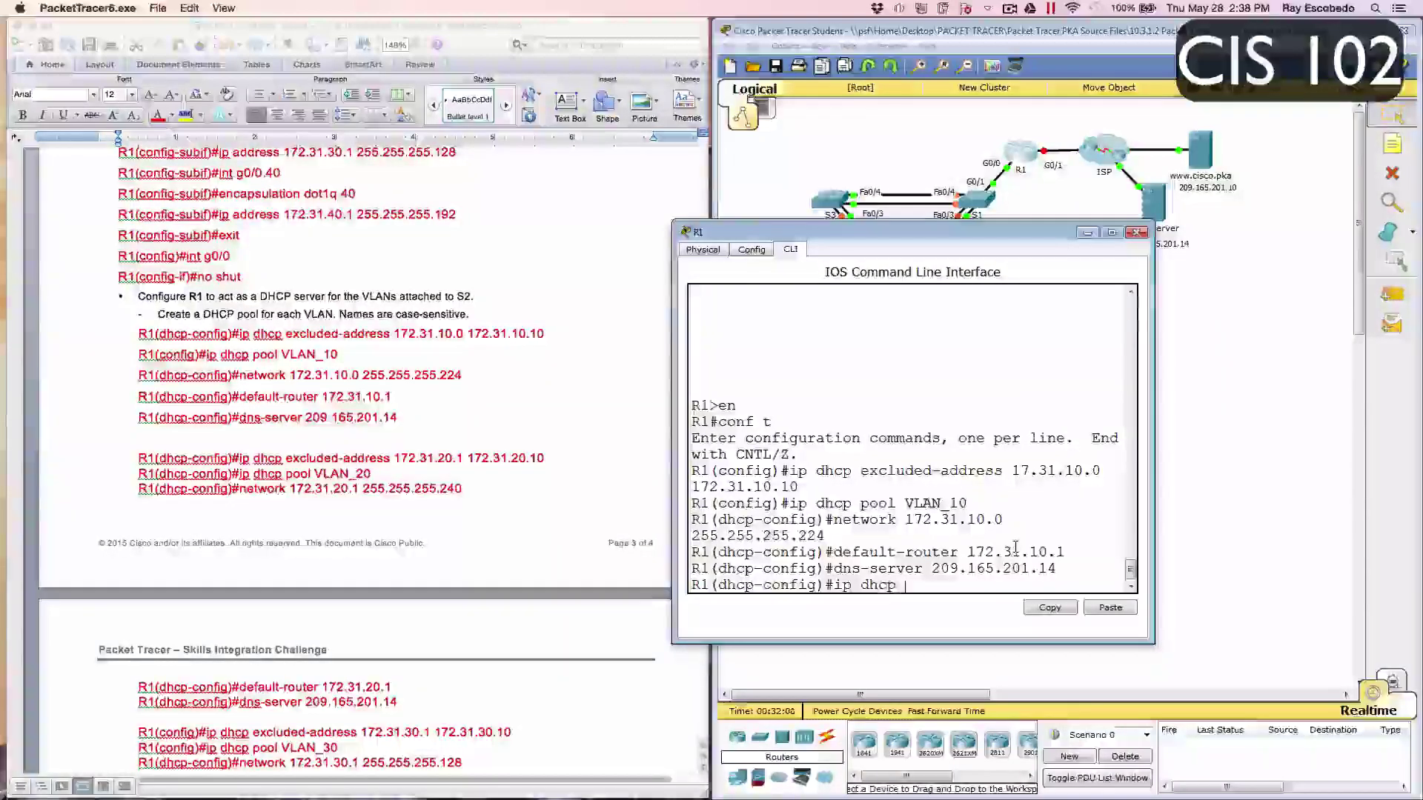
pyautogui.write('exleded')
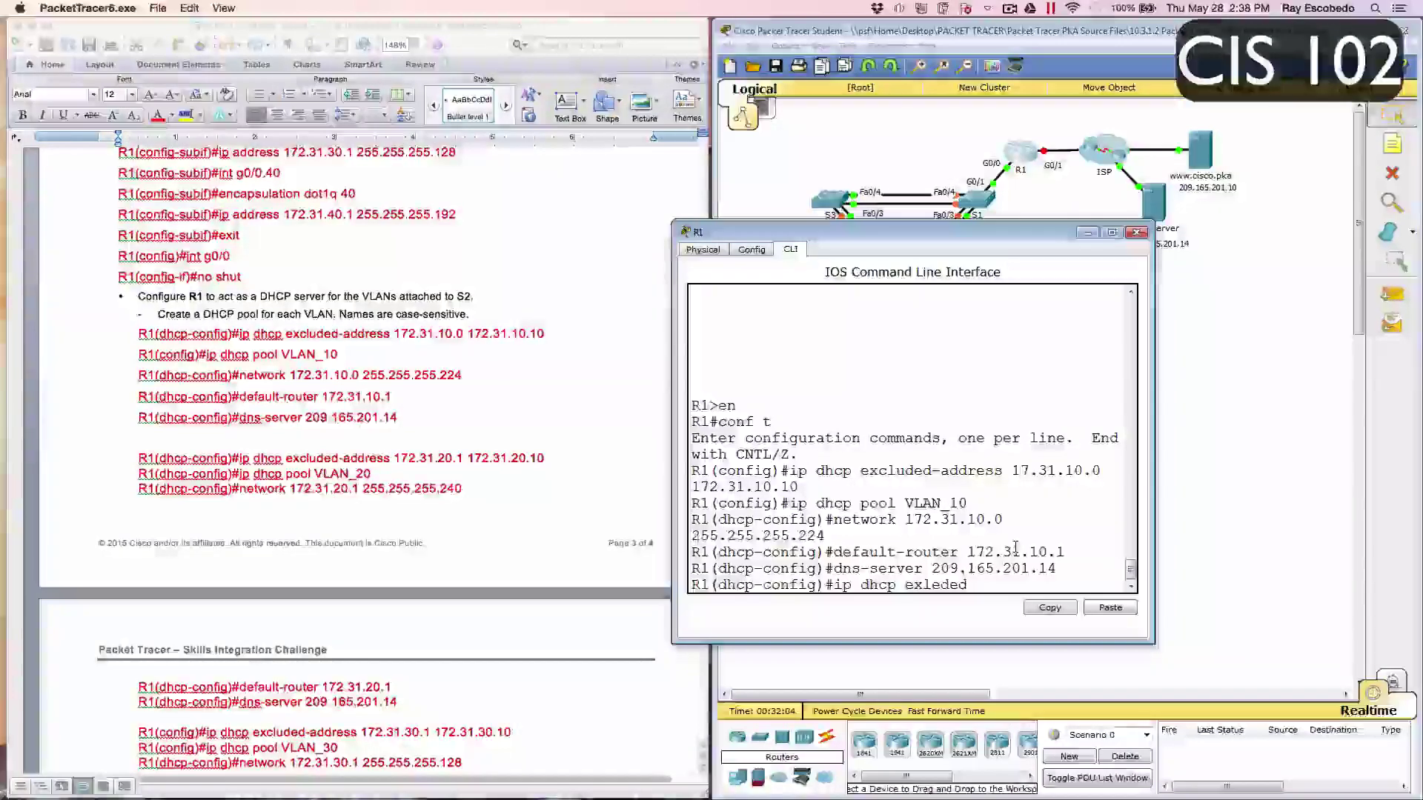
pyautogui.press('BackSpace')
pyautogui.press('BackSpace')
pyautogui.press('BackSpace')
pyautogui.press('BackSpace')
pyautogui.write('c')
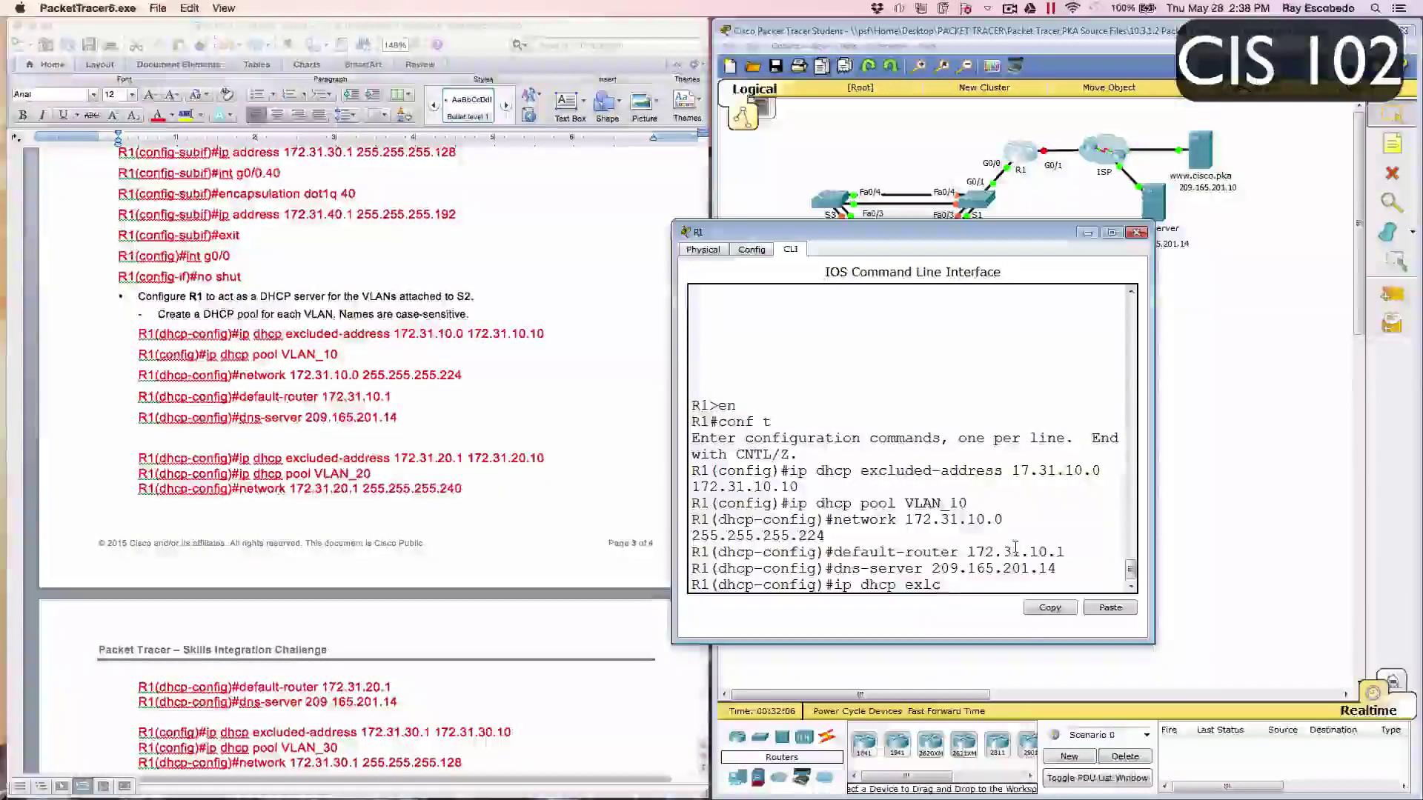
pyautogui.write('u')
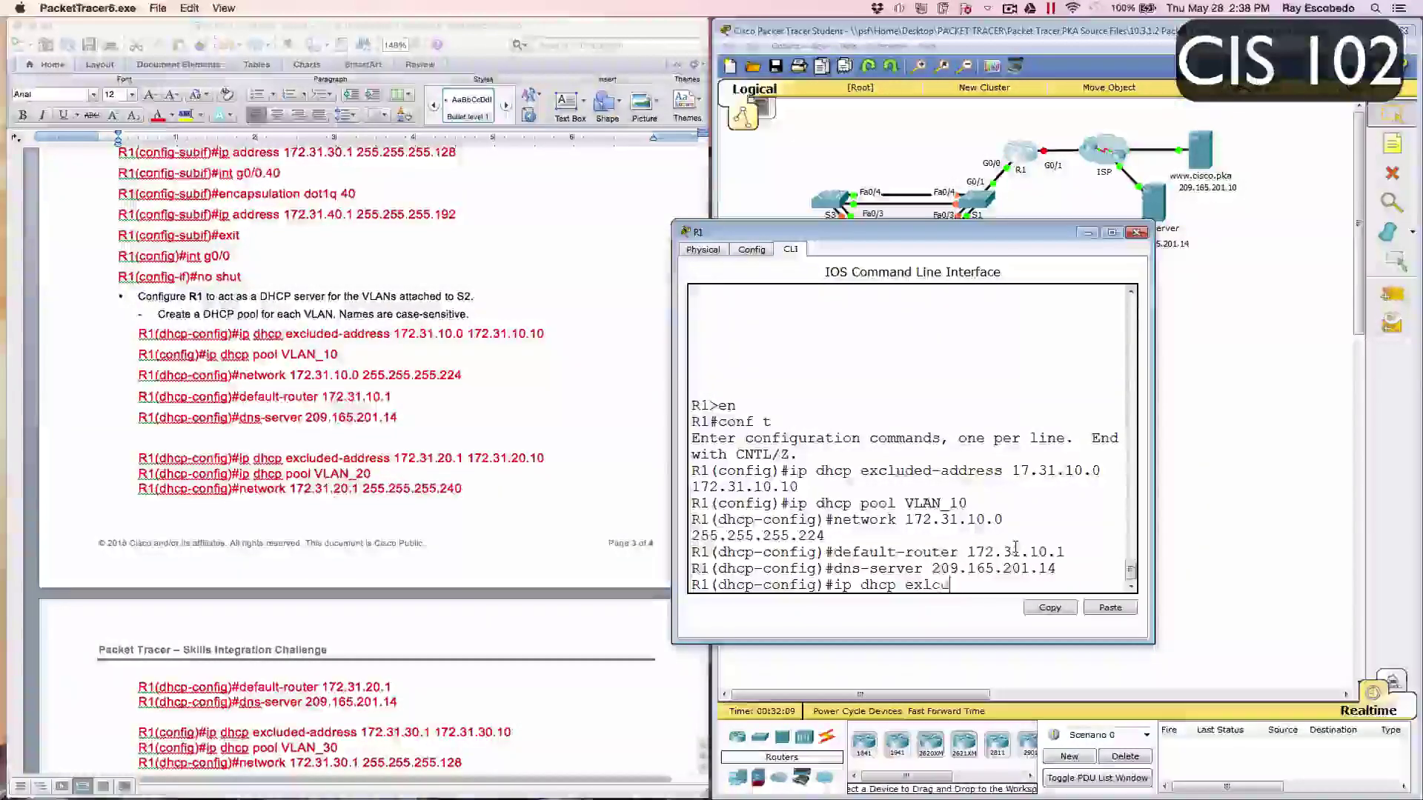
pyautogui.press('BackSpace')
pyautogui.press('BackSpace')
pyautogui.press('BackSpace')
pyautogui.press('BackSpace')
pyautogui.write('xcl')
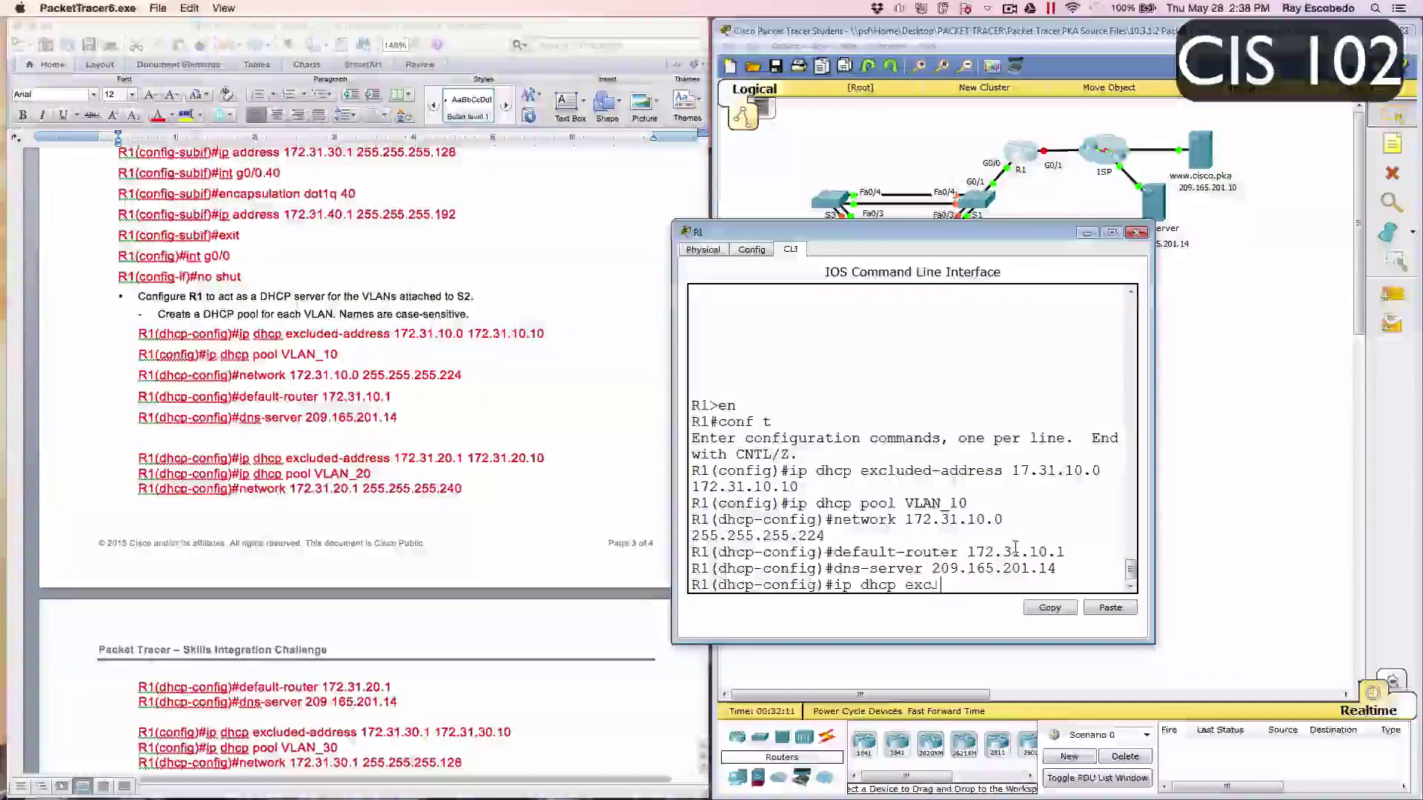
pyautogui.write('uded-')
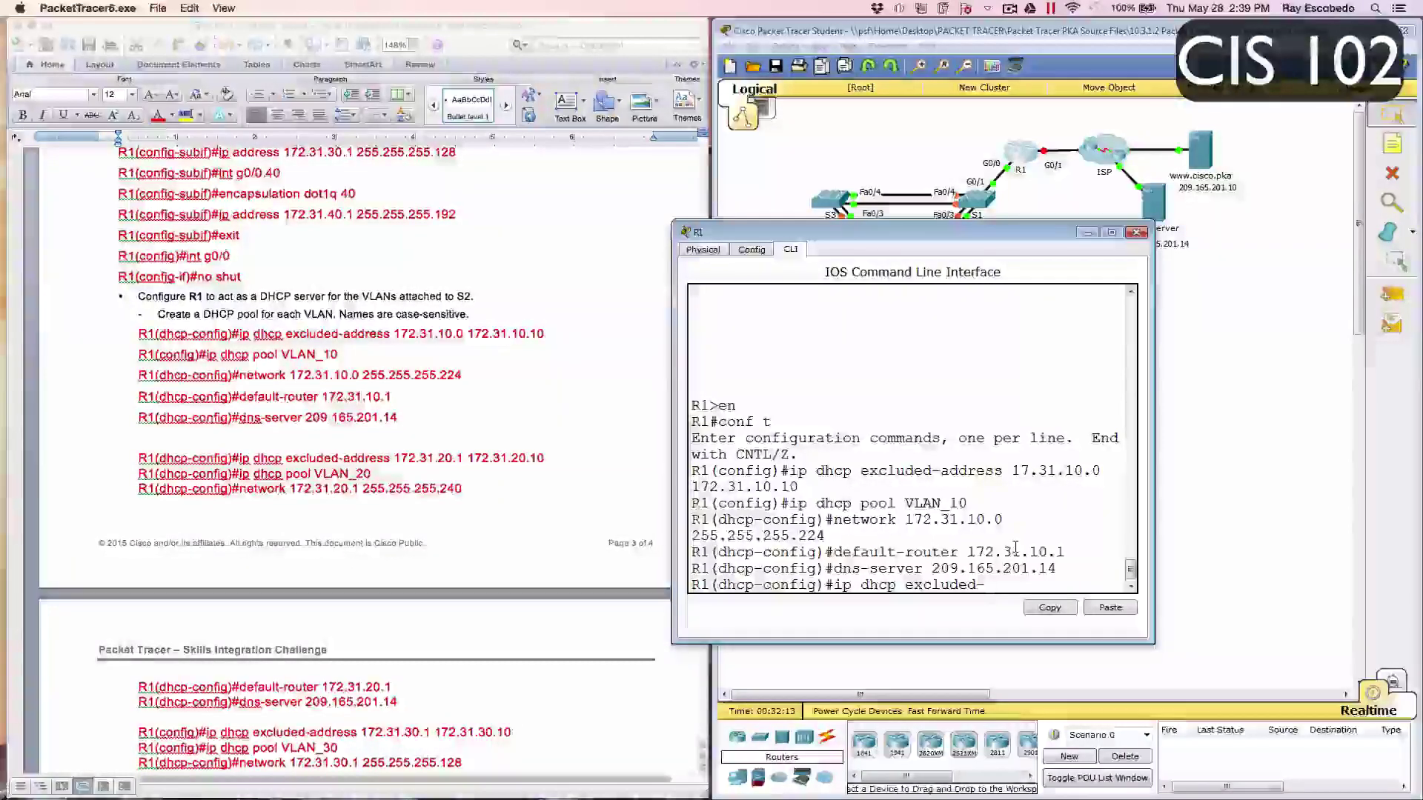
pyautogui.write('addres')
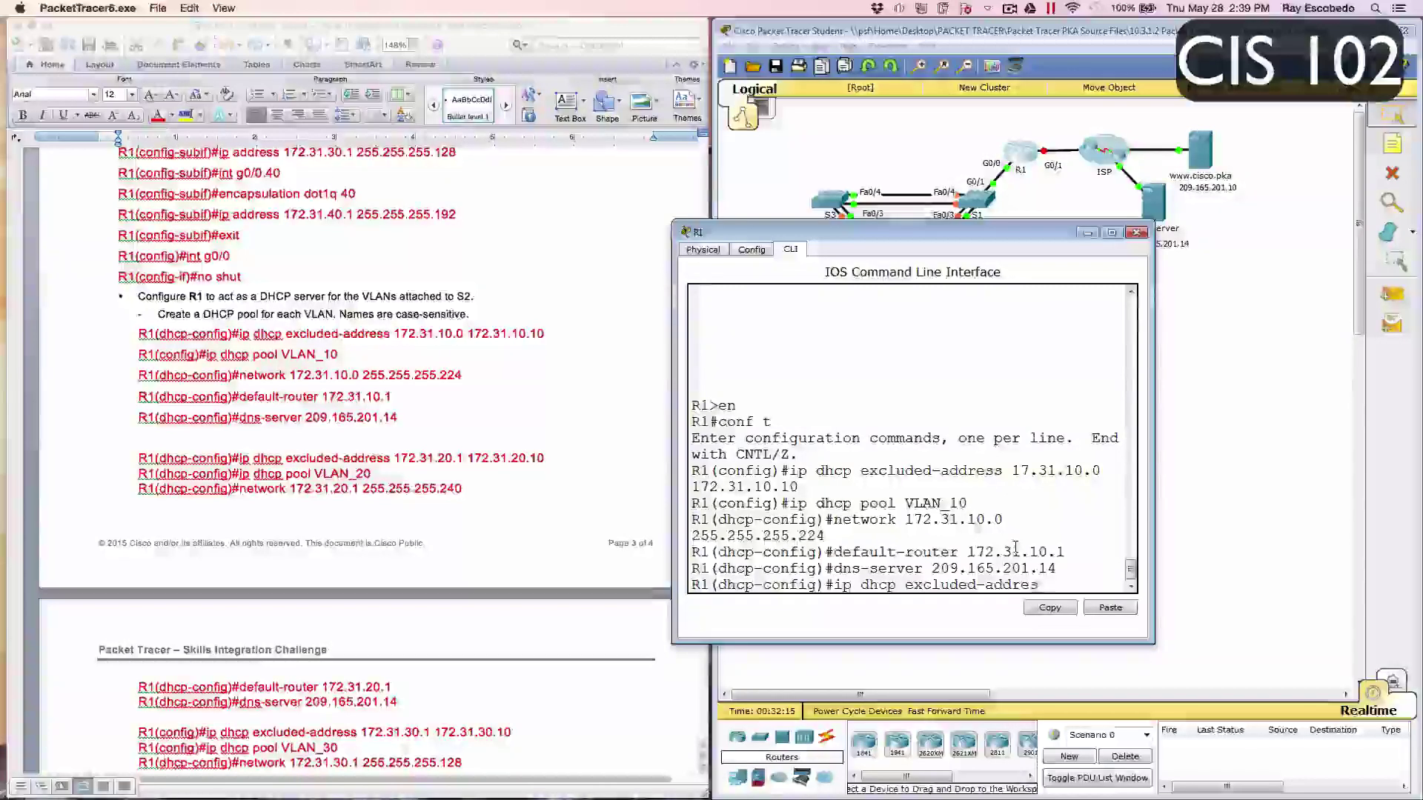
pyautogui.write('s 1')
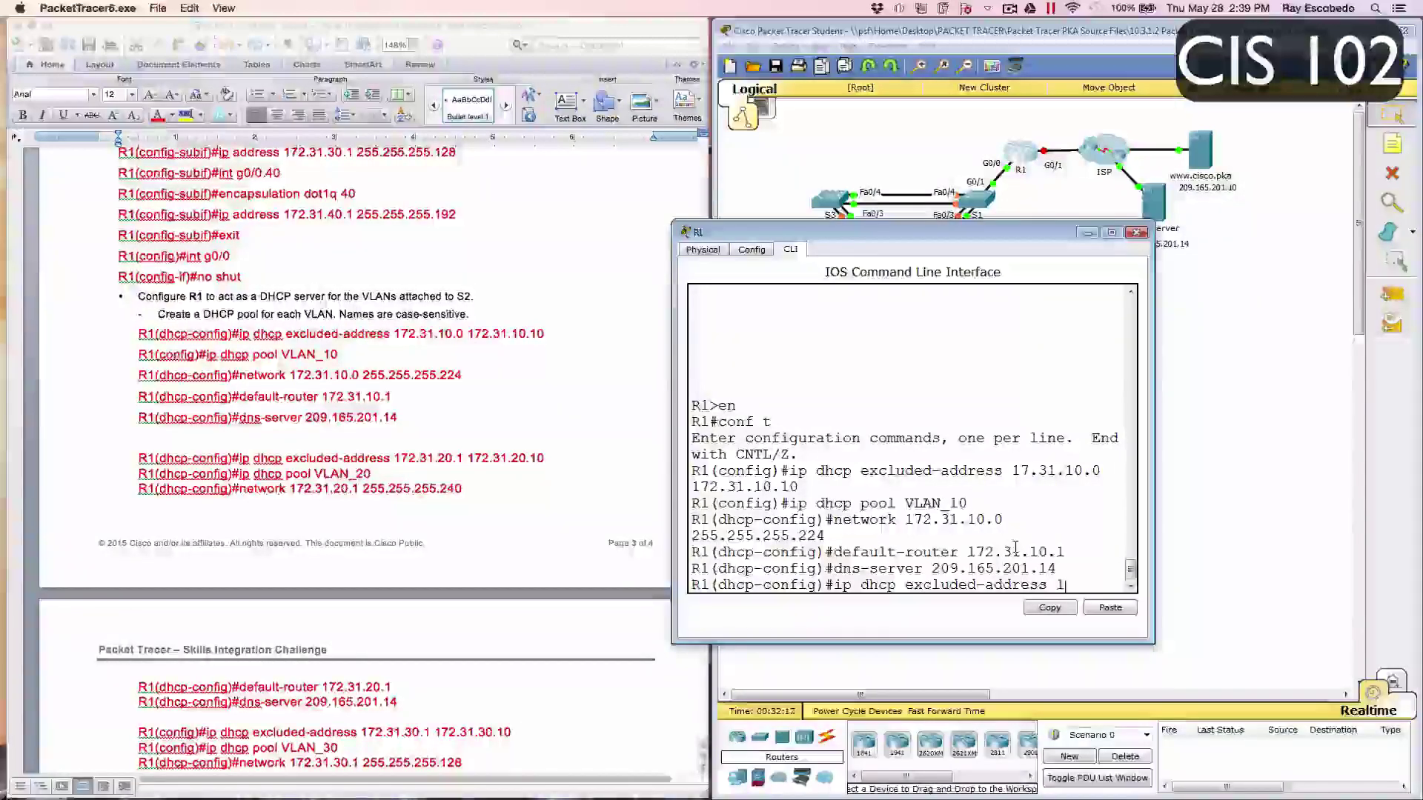
pyautogui.write('72.')
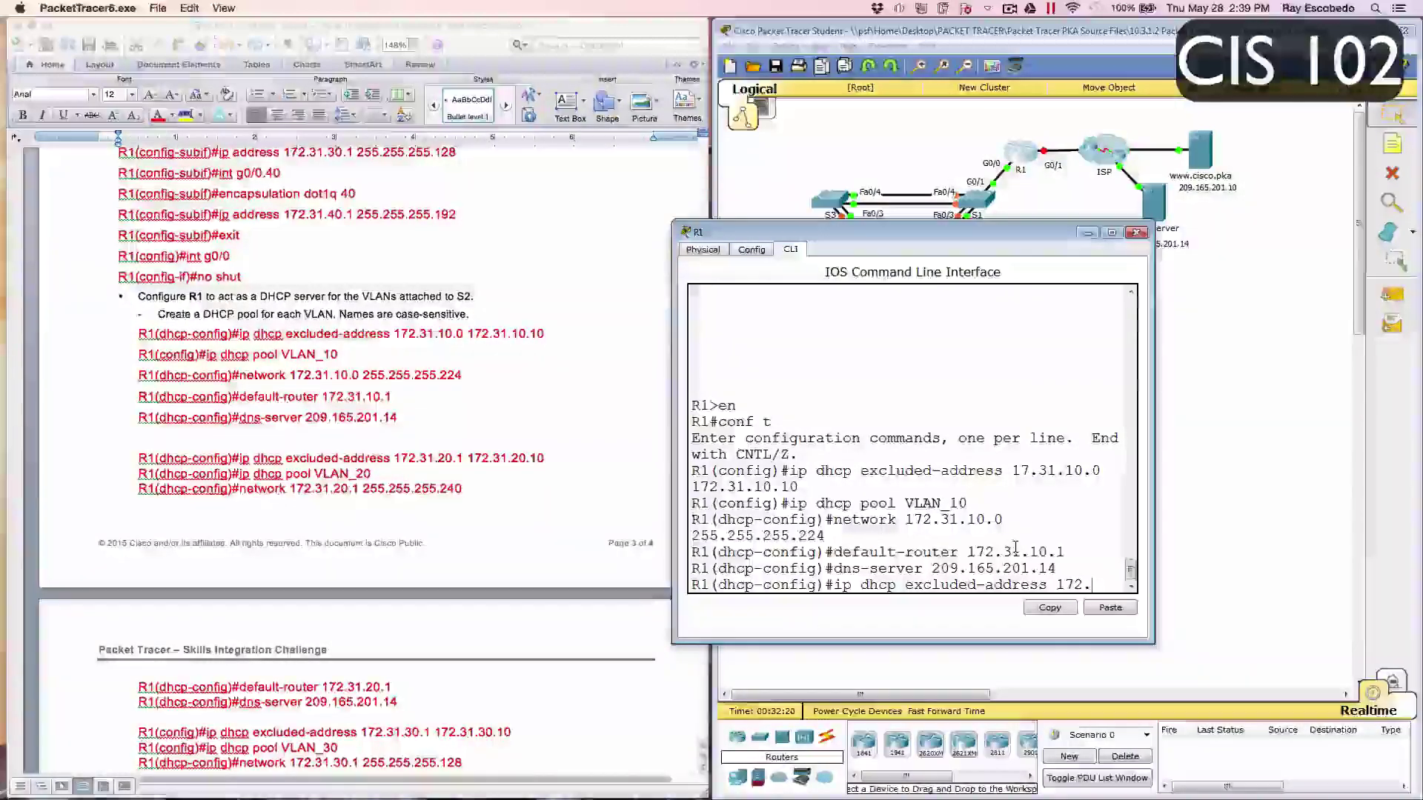
pyautogui.write('31.20.')
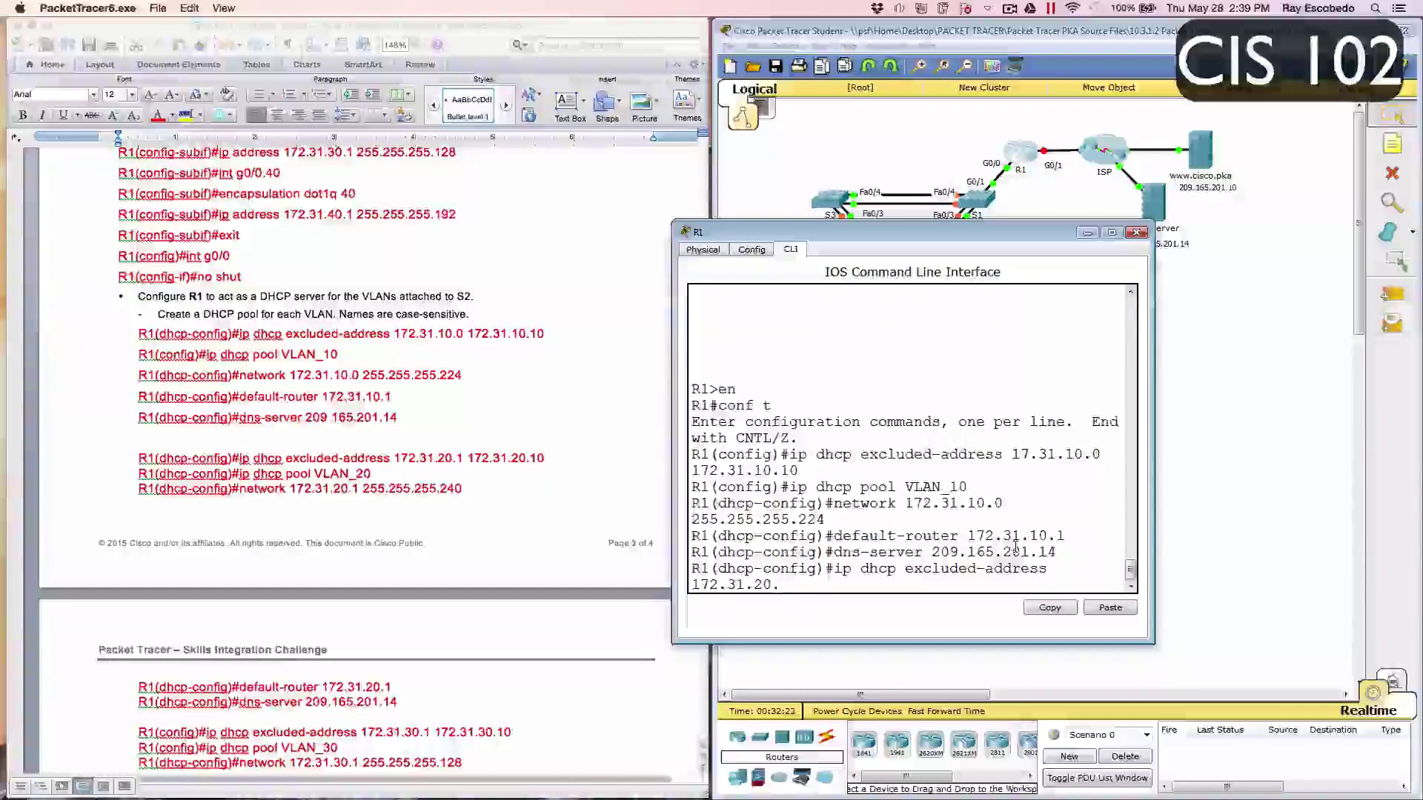
pyautogui.write('1 172')
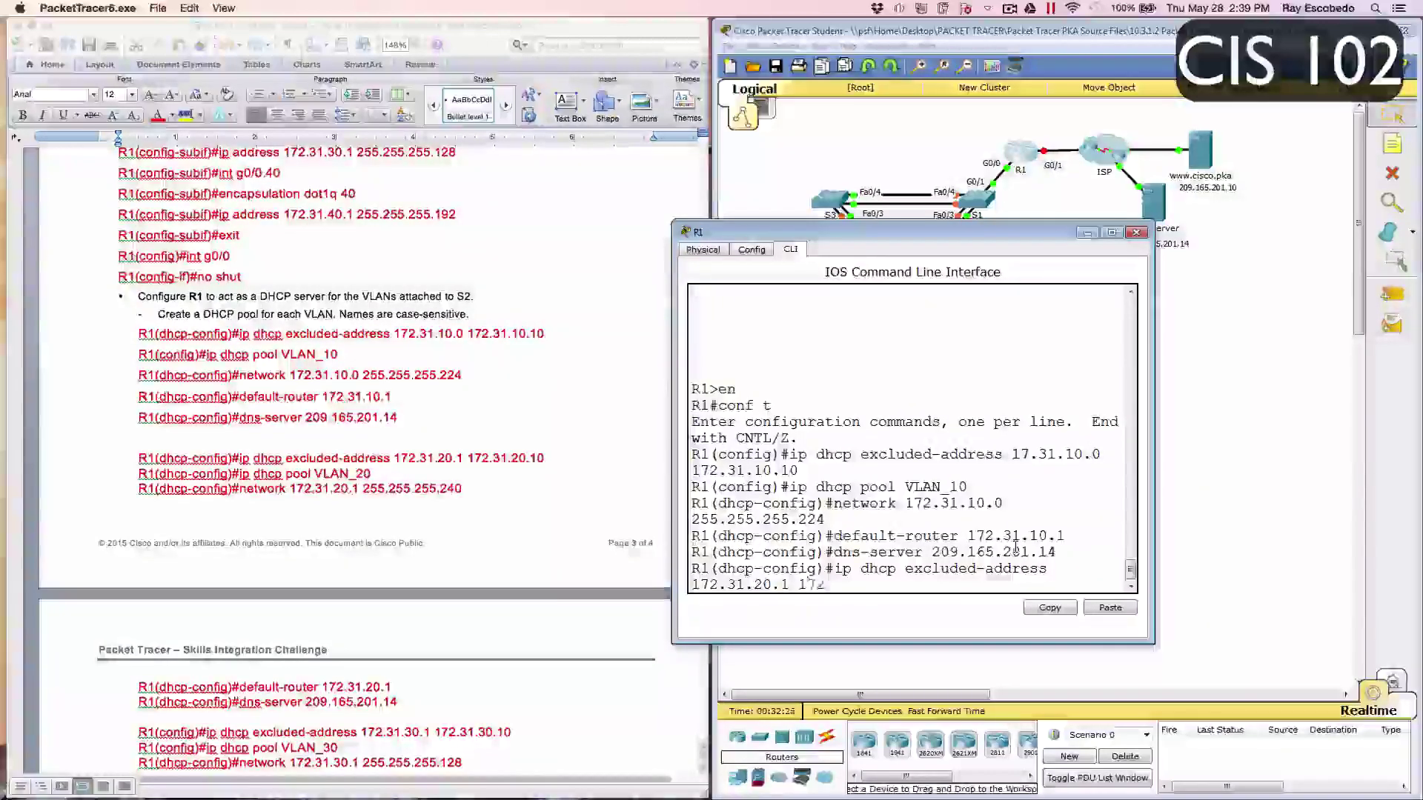
pyautogui.write('.31.')
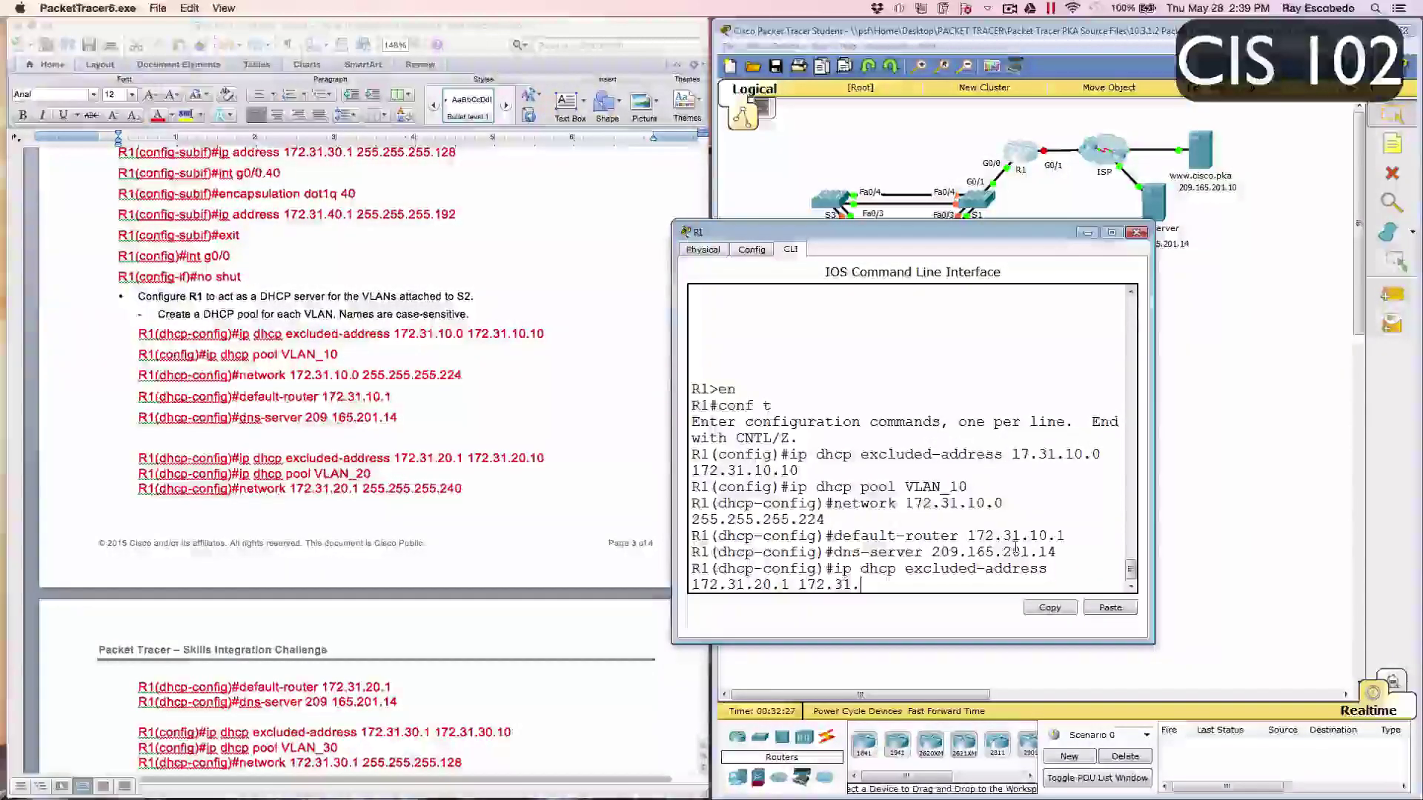
pyautogui.write('20.10')
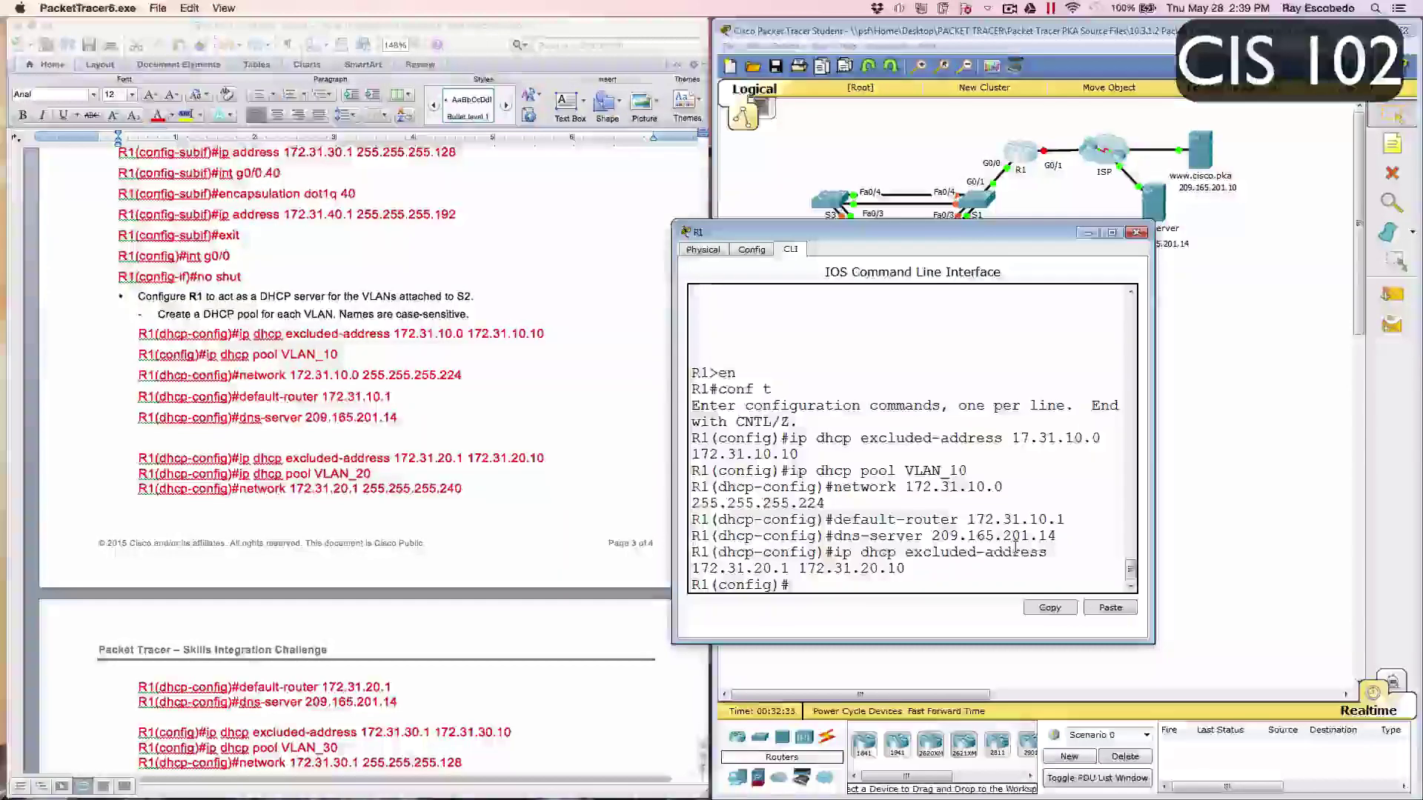
# Step: Create a DHCP pool named VLAN_20 on R1
pyautogui.write('ip dhcp ')
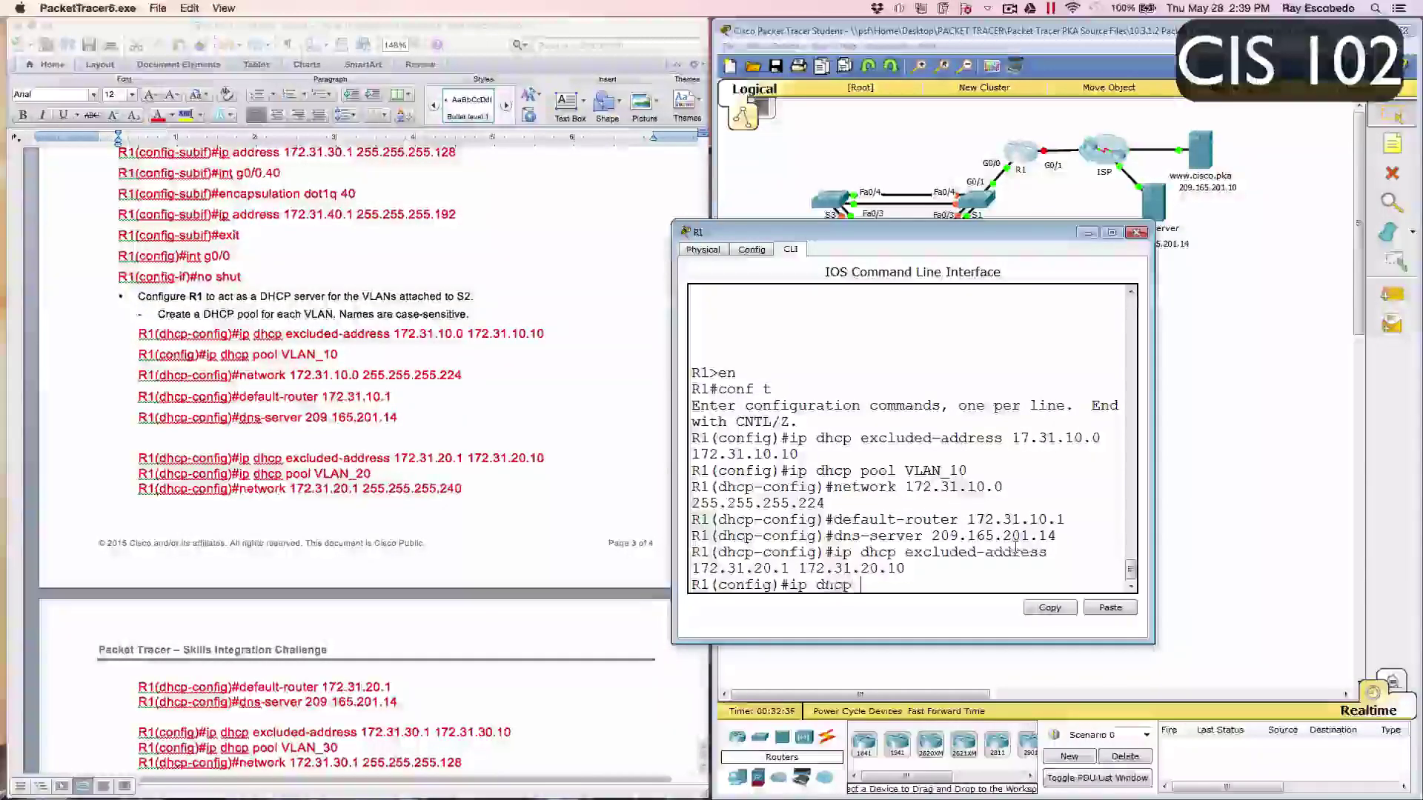
pyautogui.write('pool VLAN')
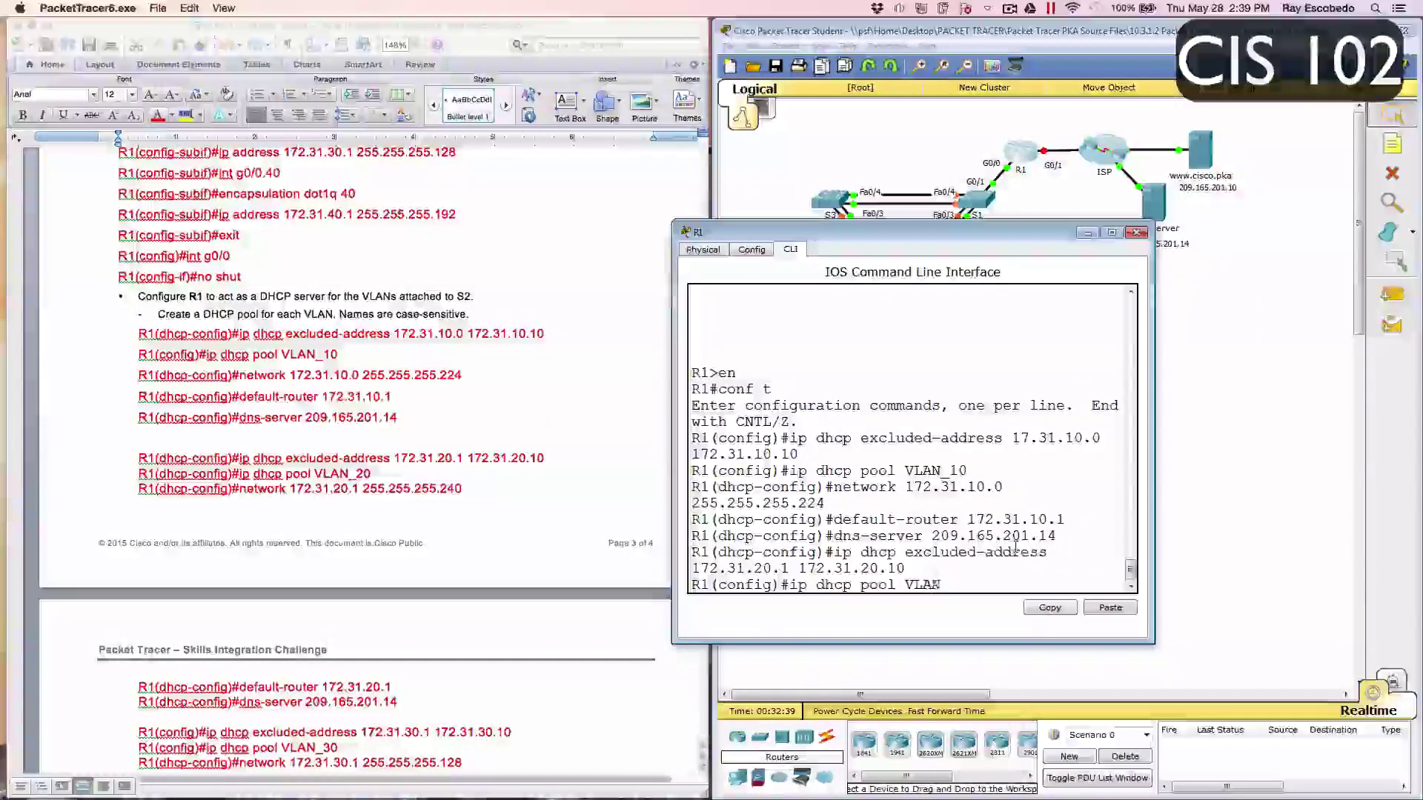
pyautogui.write('_20')
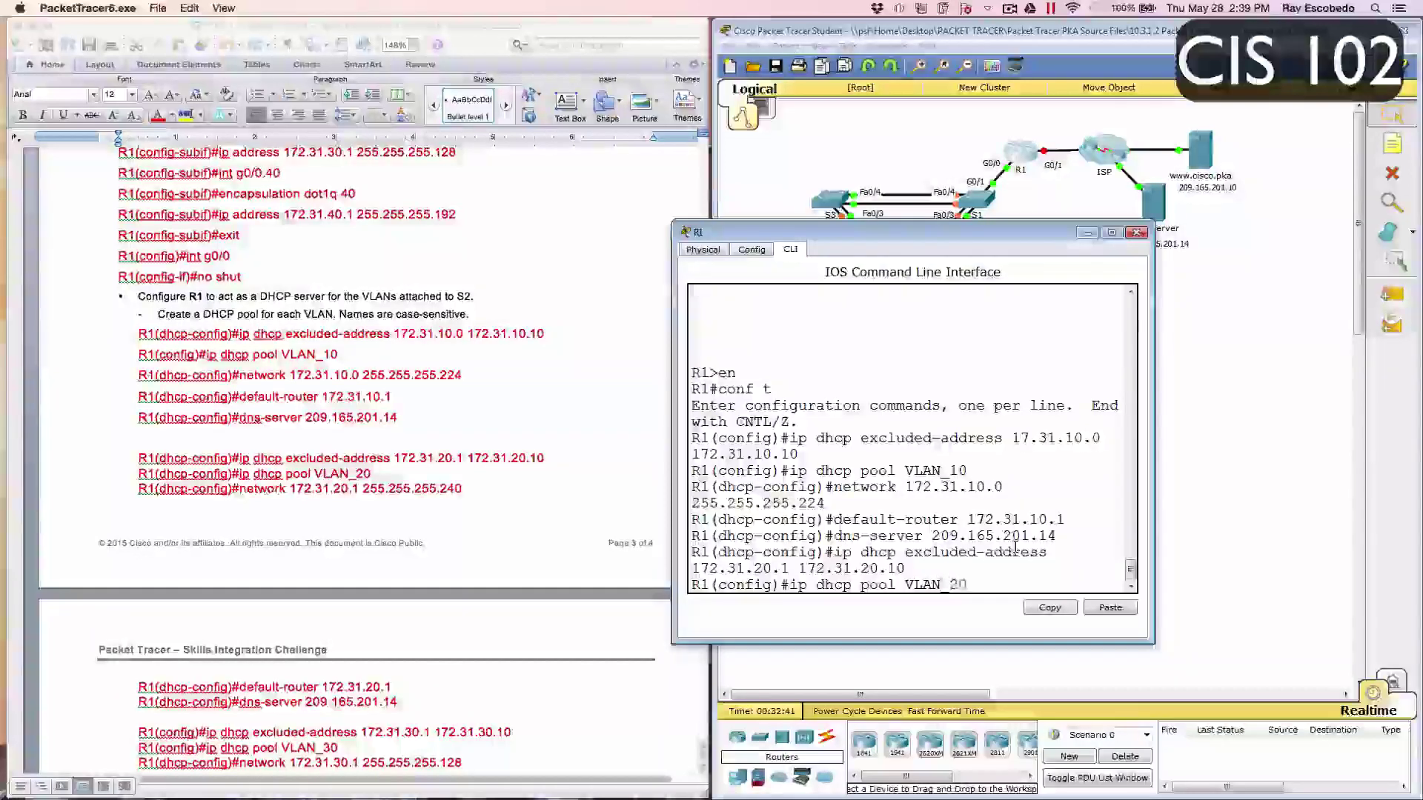
pyautogui.press('Return')
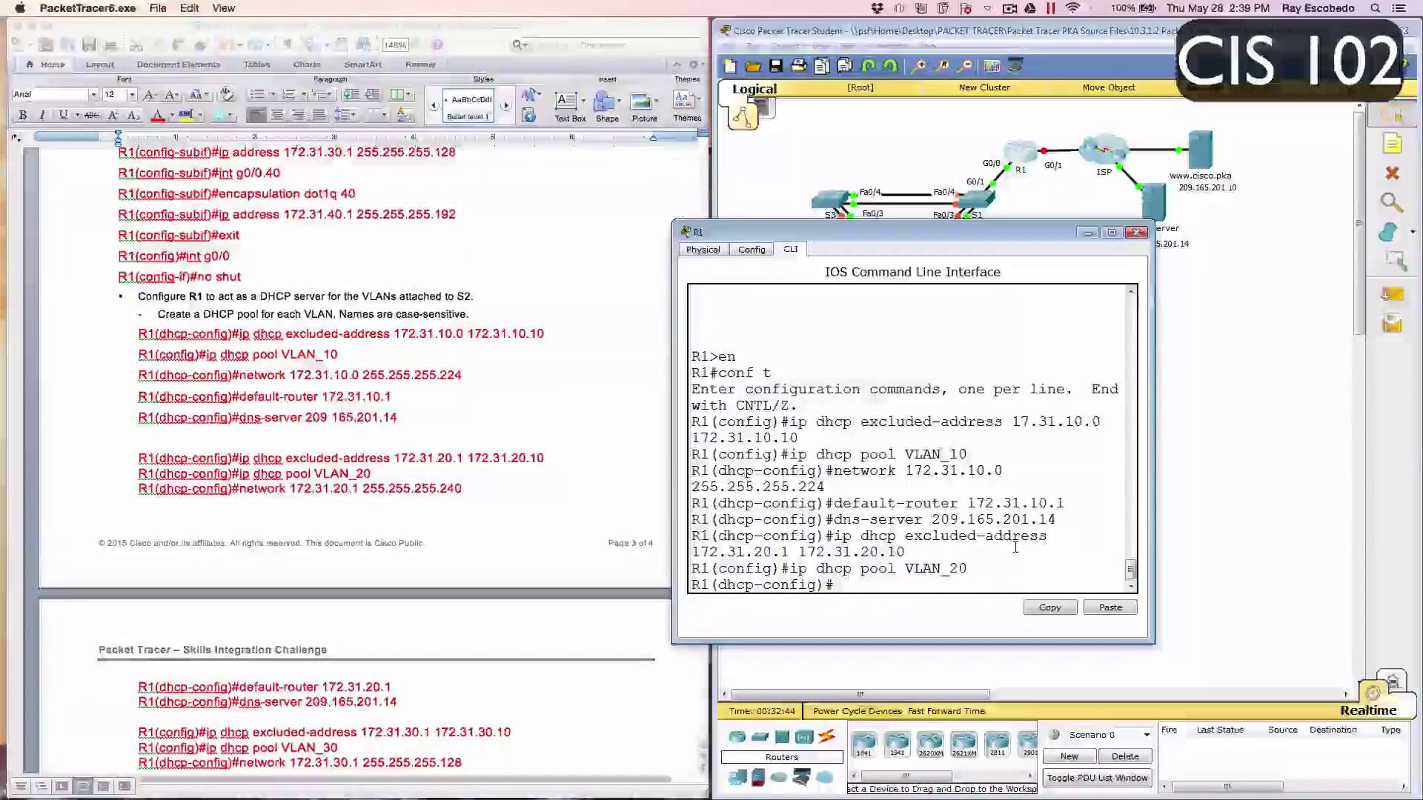
# Step: Assign network 172.31.20.1 with mask 255.255.255.240 to the VLAN_20 DHCP pool
pyautogui.write('net')
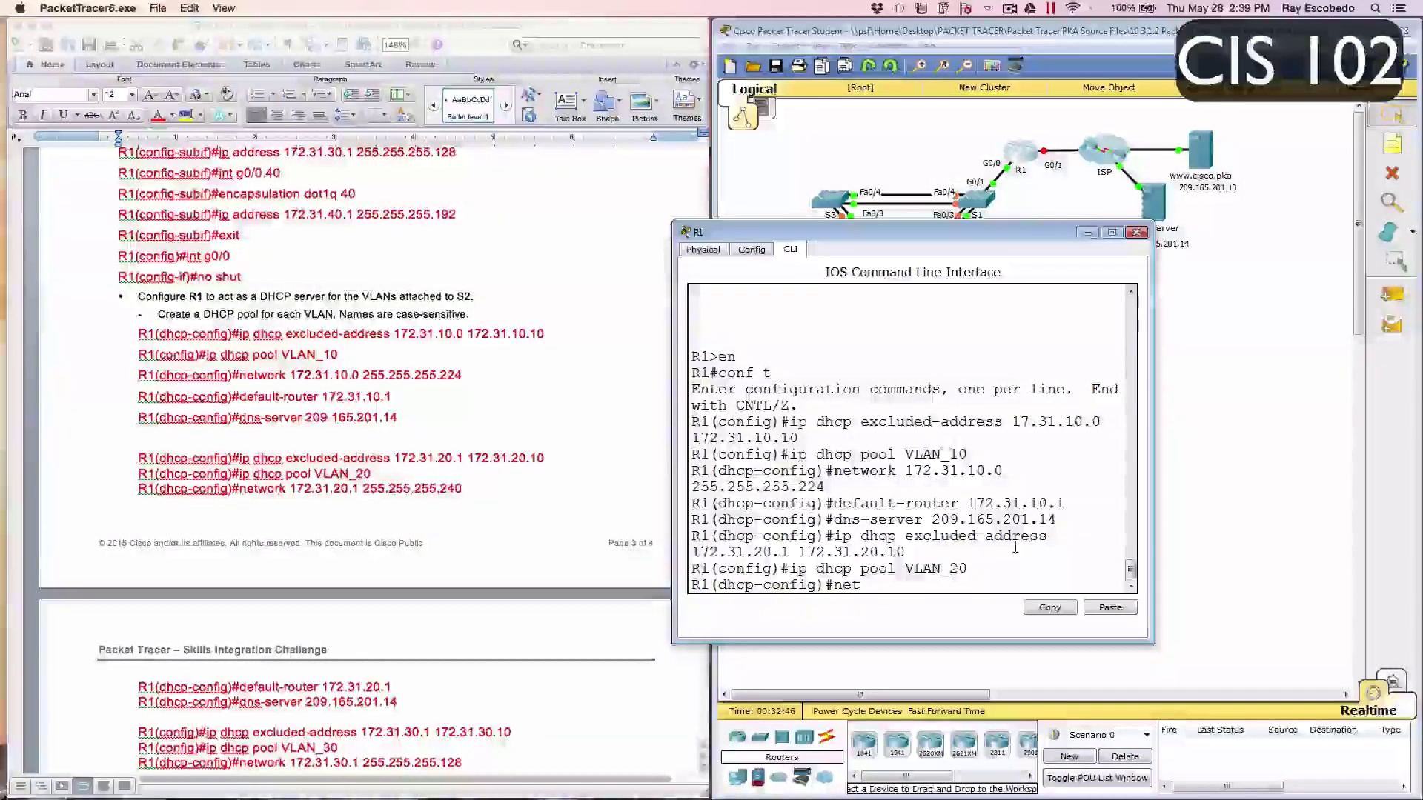
pyautogui.write('work 172')
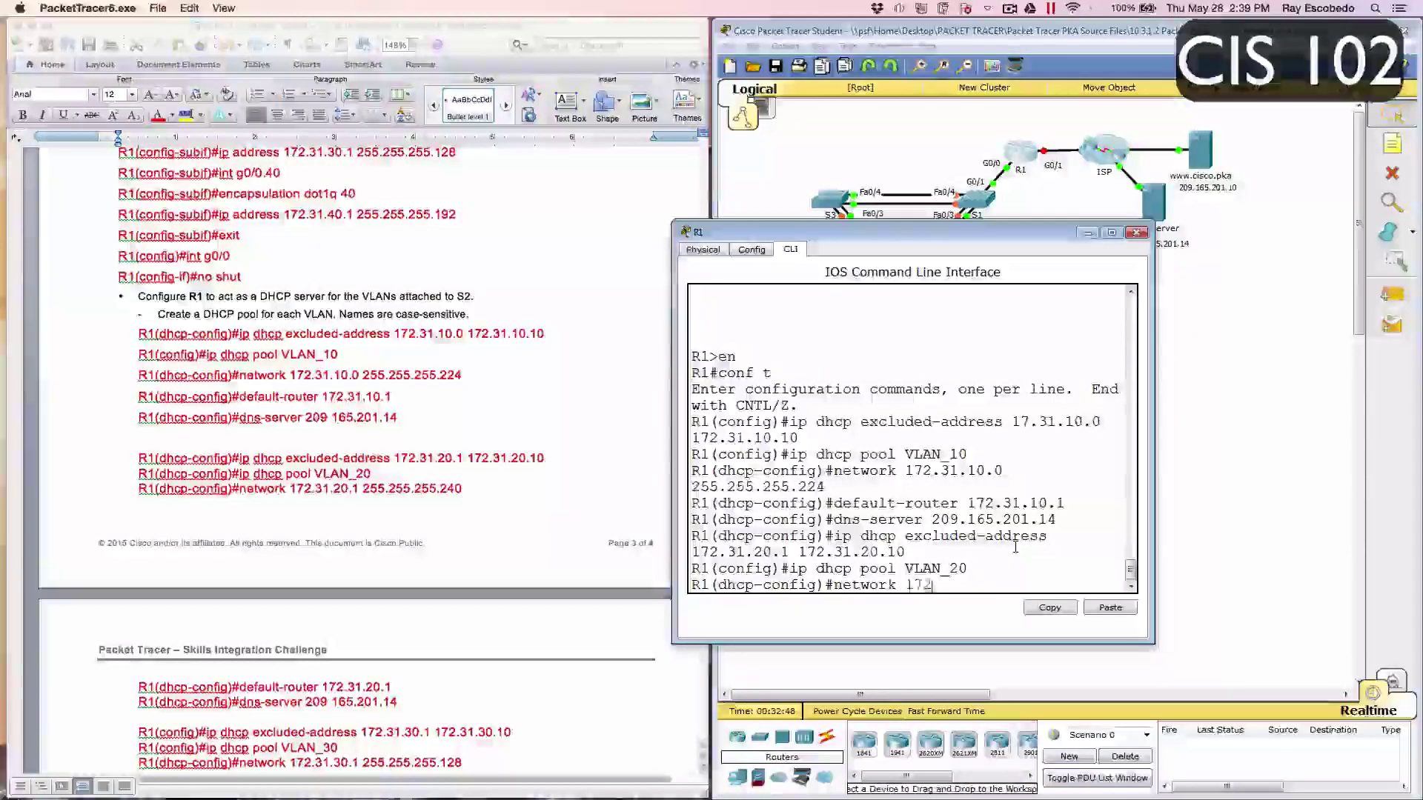
pyautogui.write('.')
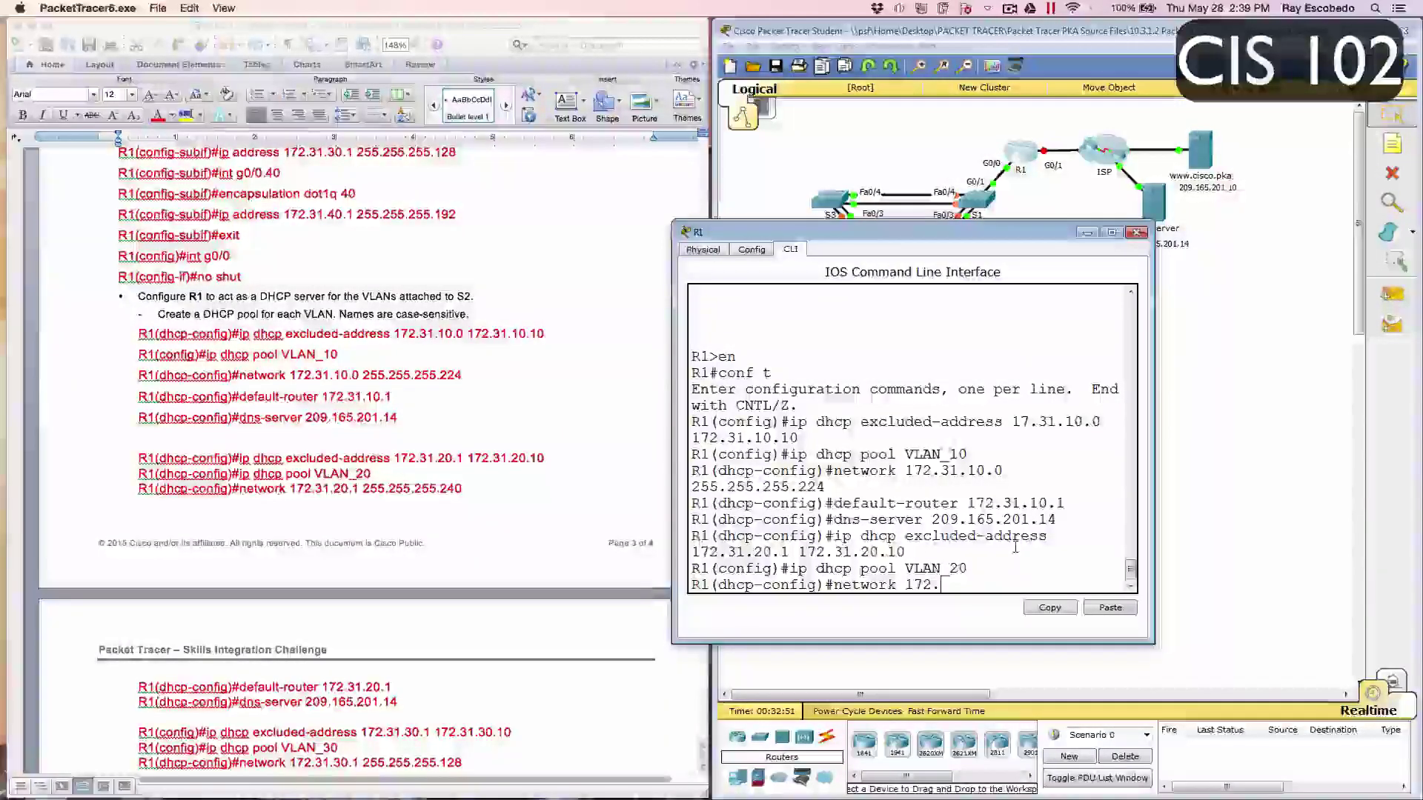
pyautogui.write('31.20.1 ')
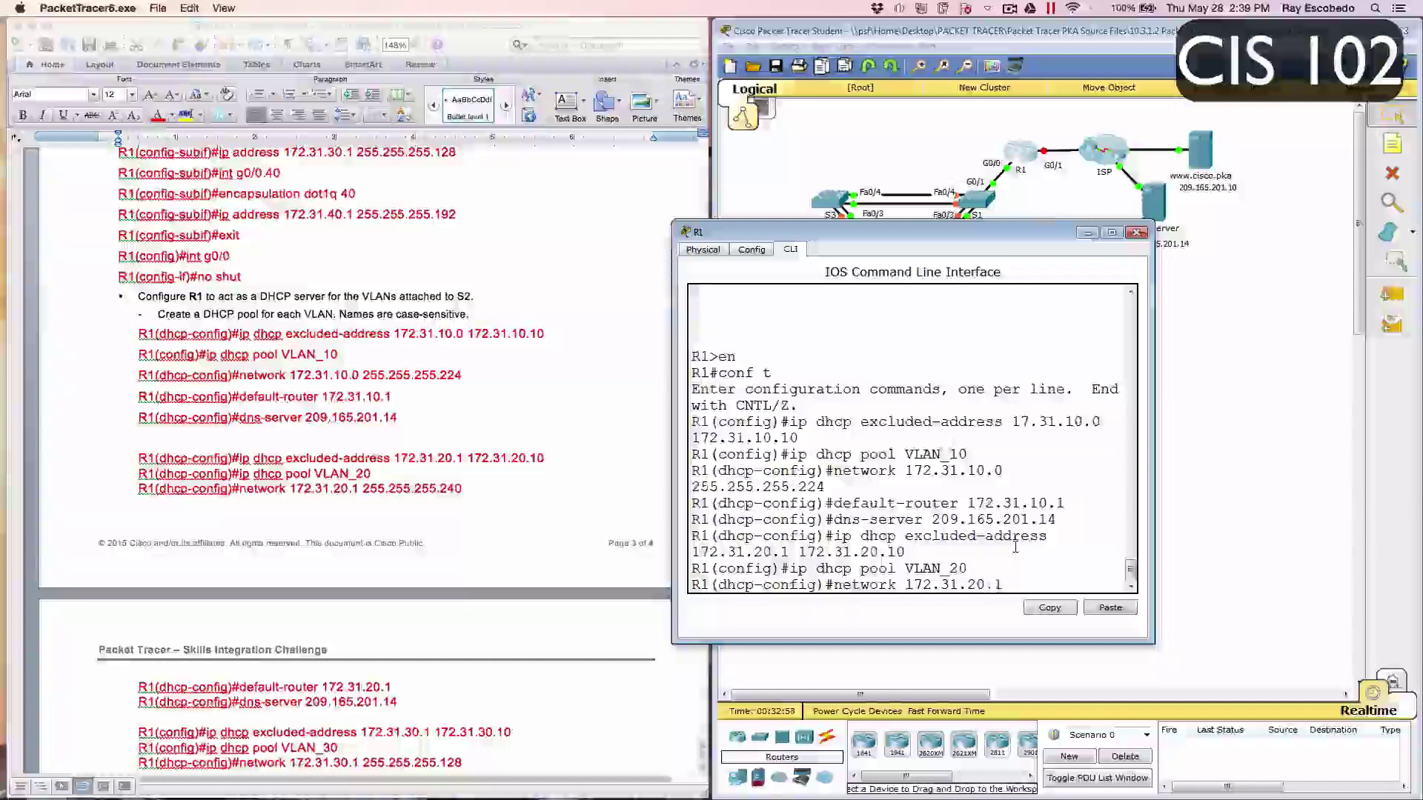
pyautogui.write('255')
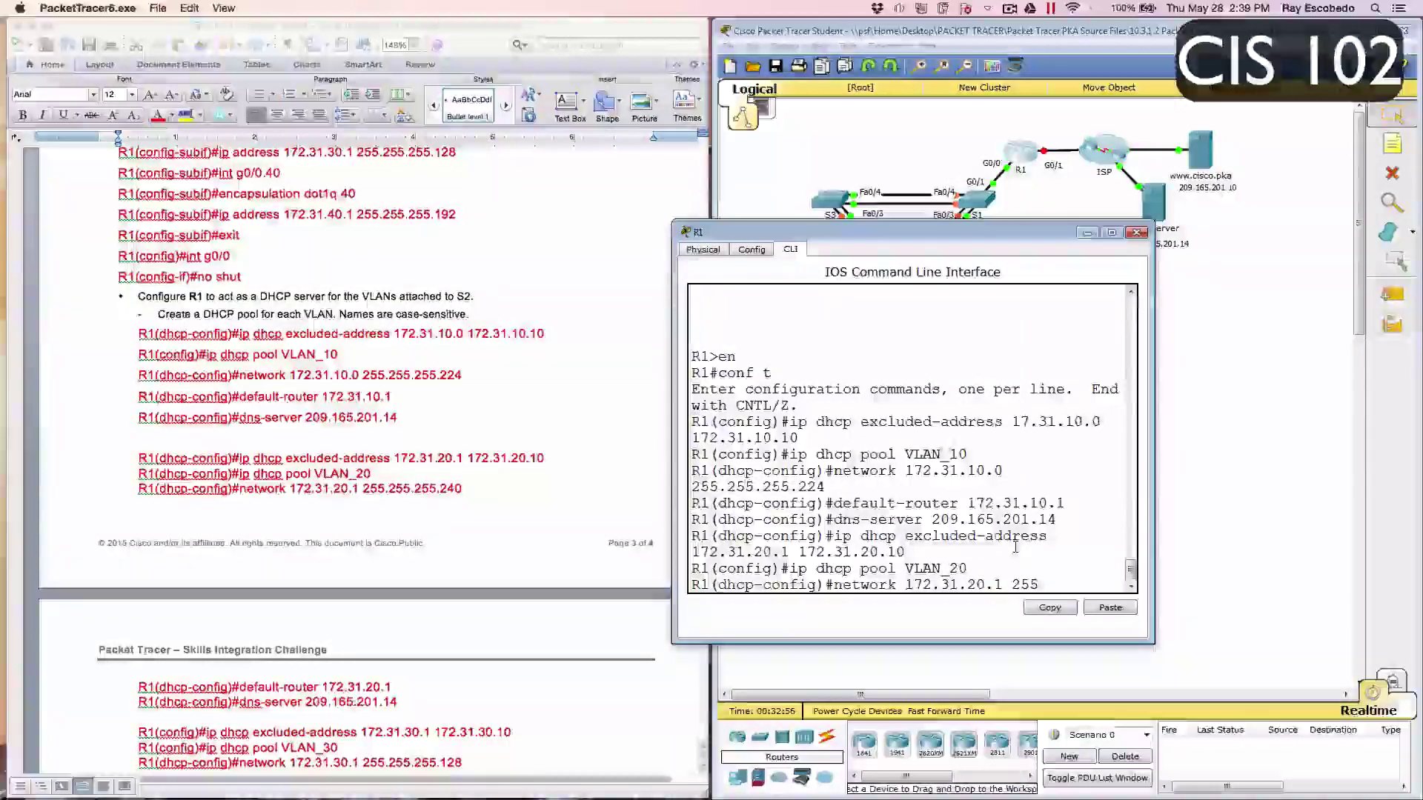
pyautogui.write('.255.255.')
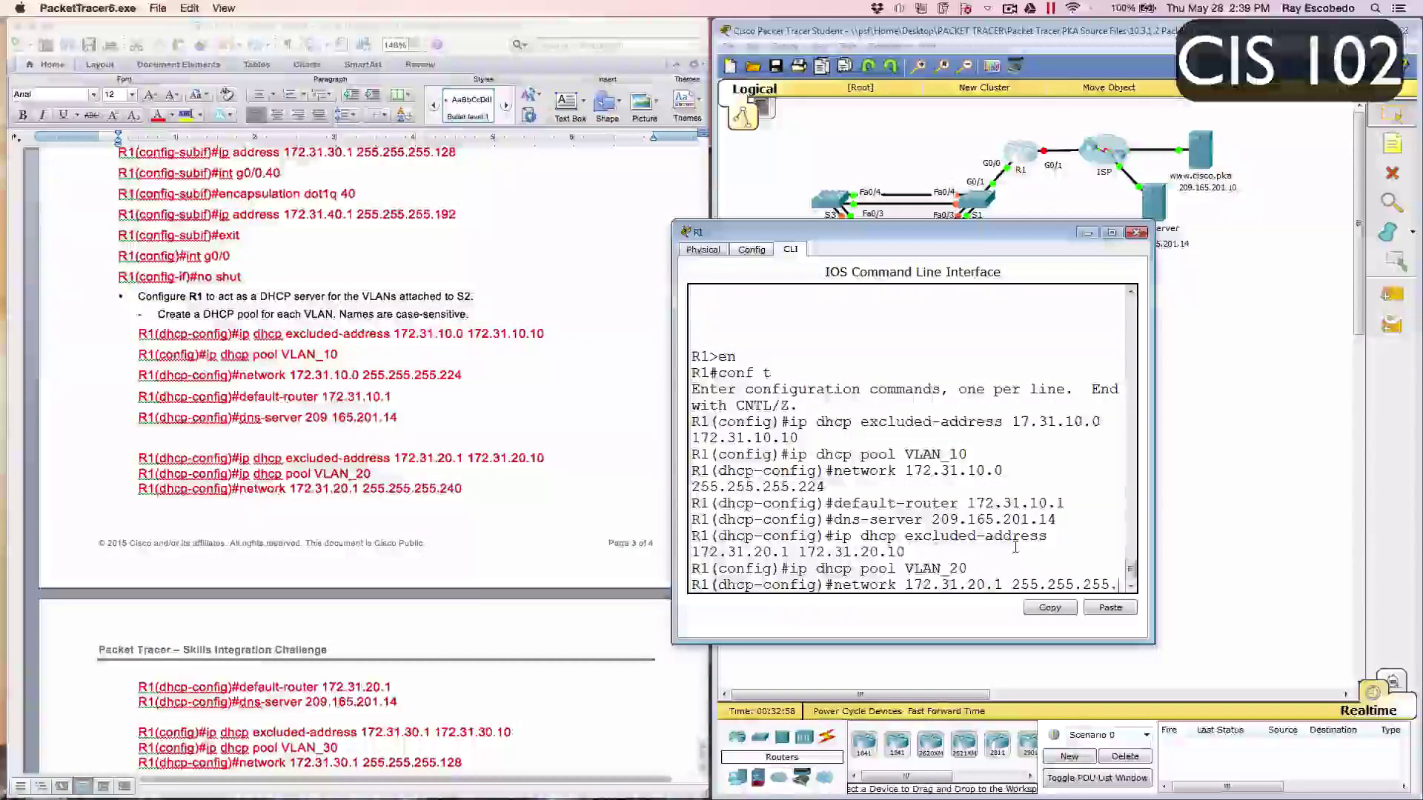
pyautogui.write('240')
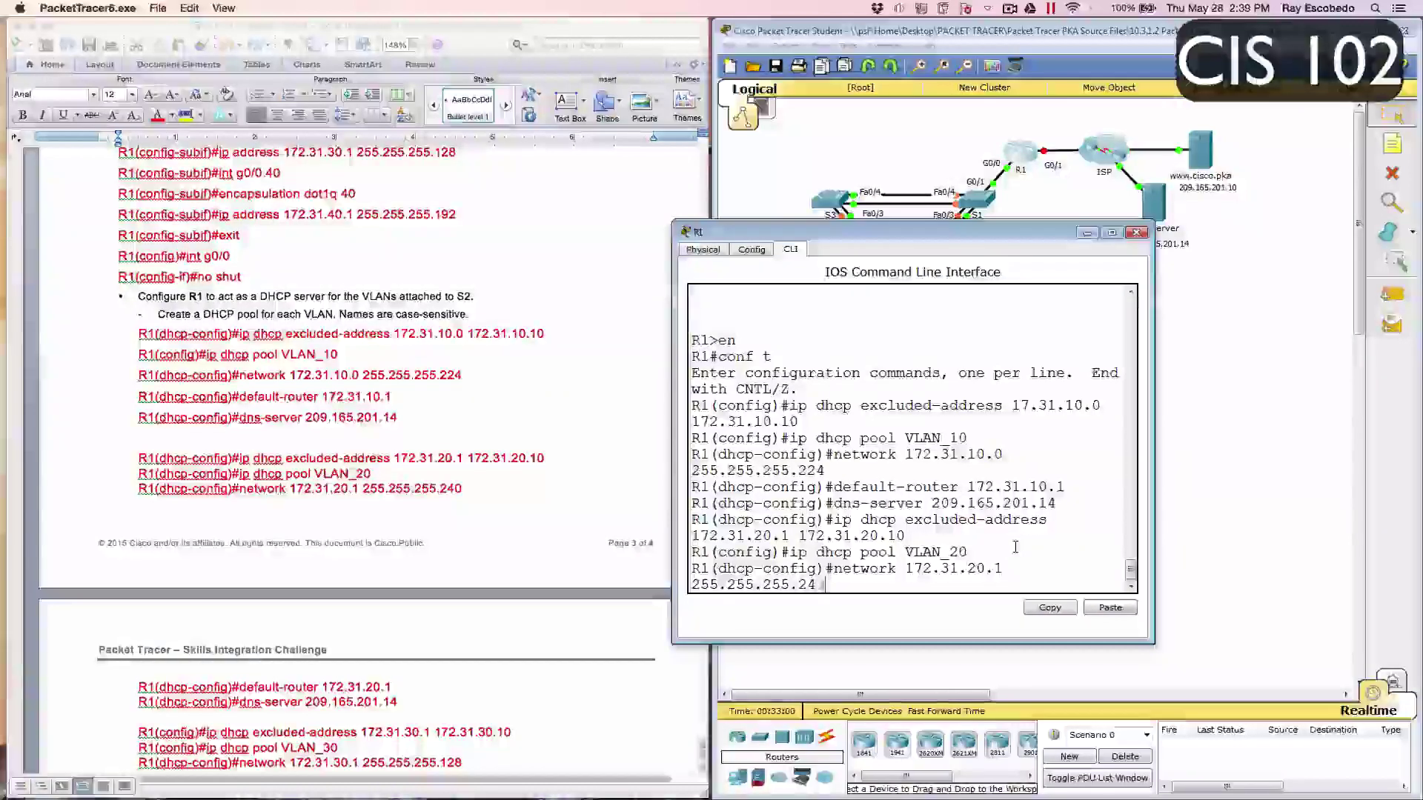
pyautogui.press('Return')
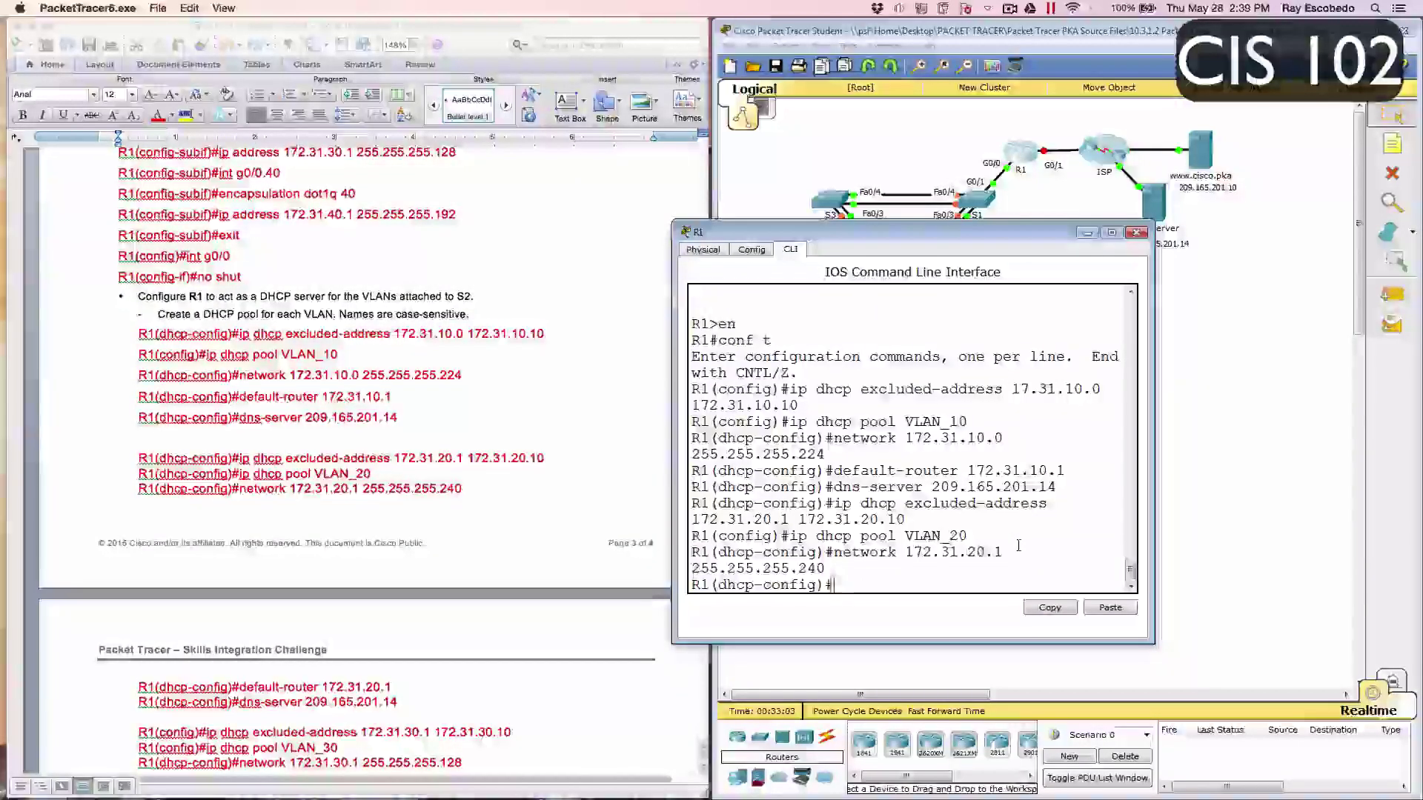
# Step: Set the default router of the VLAN_20 DHCP pool to 172.31.20.1
pyautogui.scroll(-5, 356, 459)
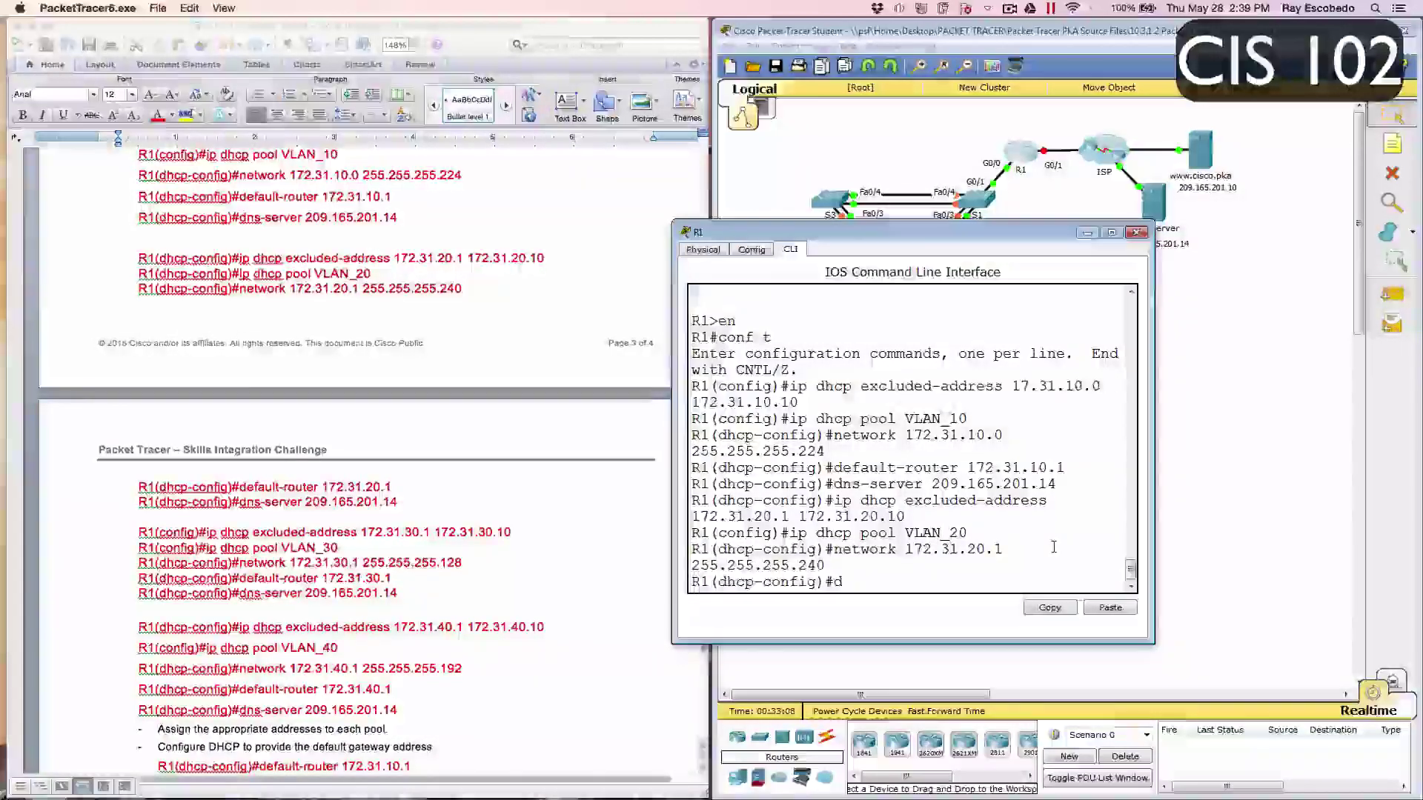
pyautogui.write('default-router')
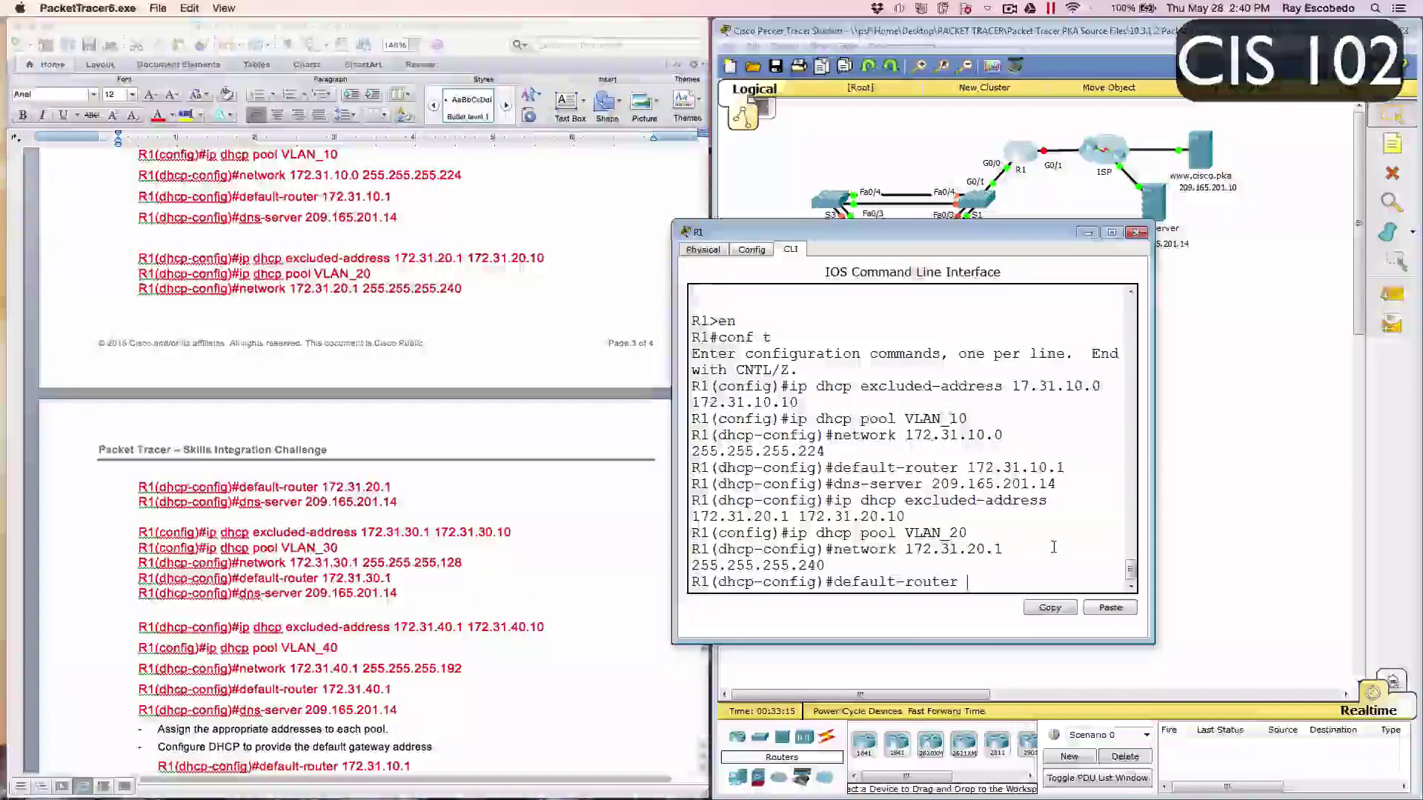
pyautogui.write(' 172')
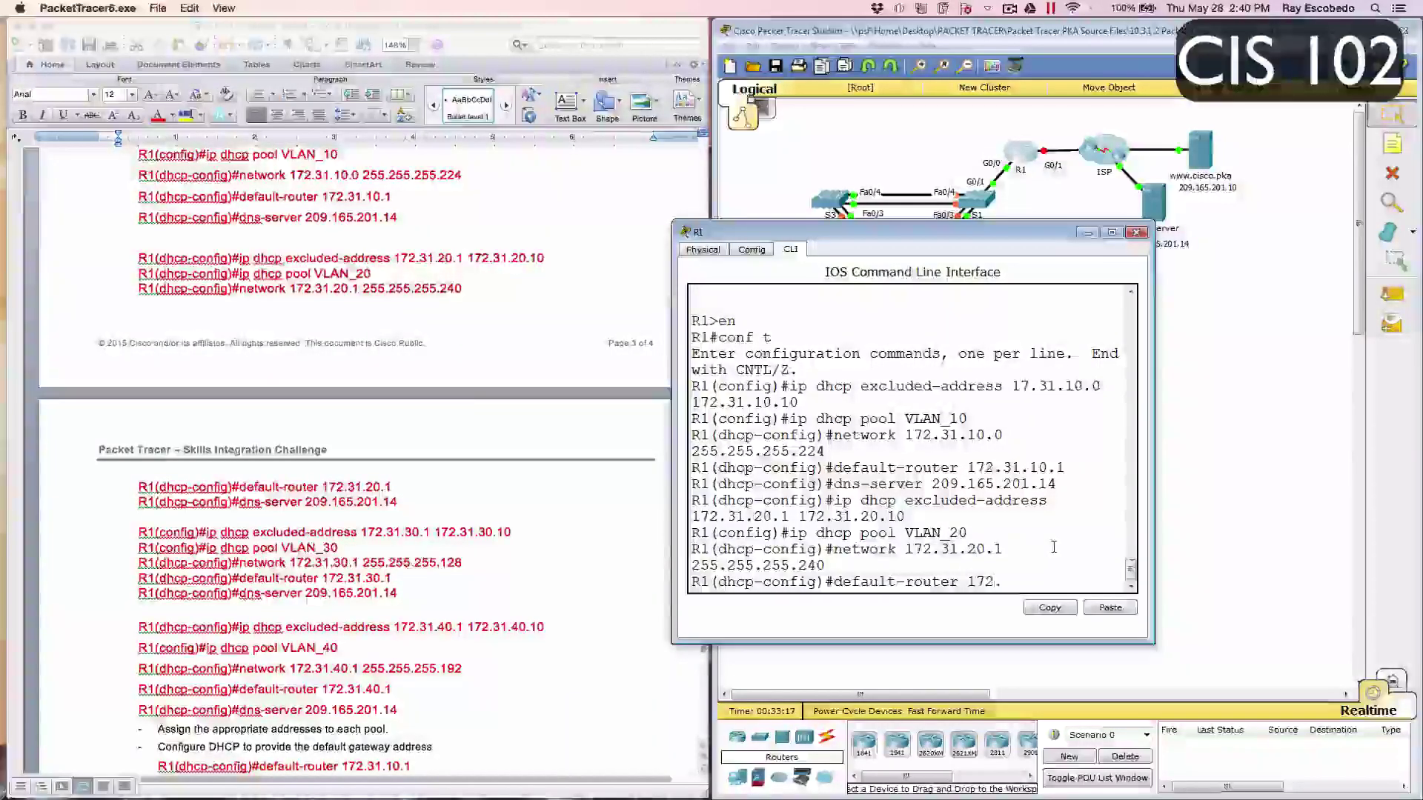
pyautogui.write('.31')
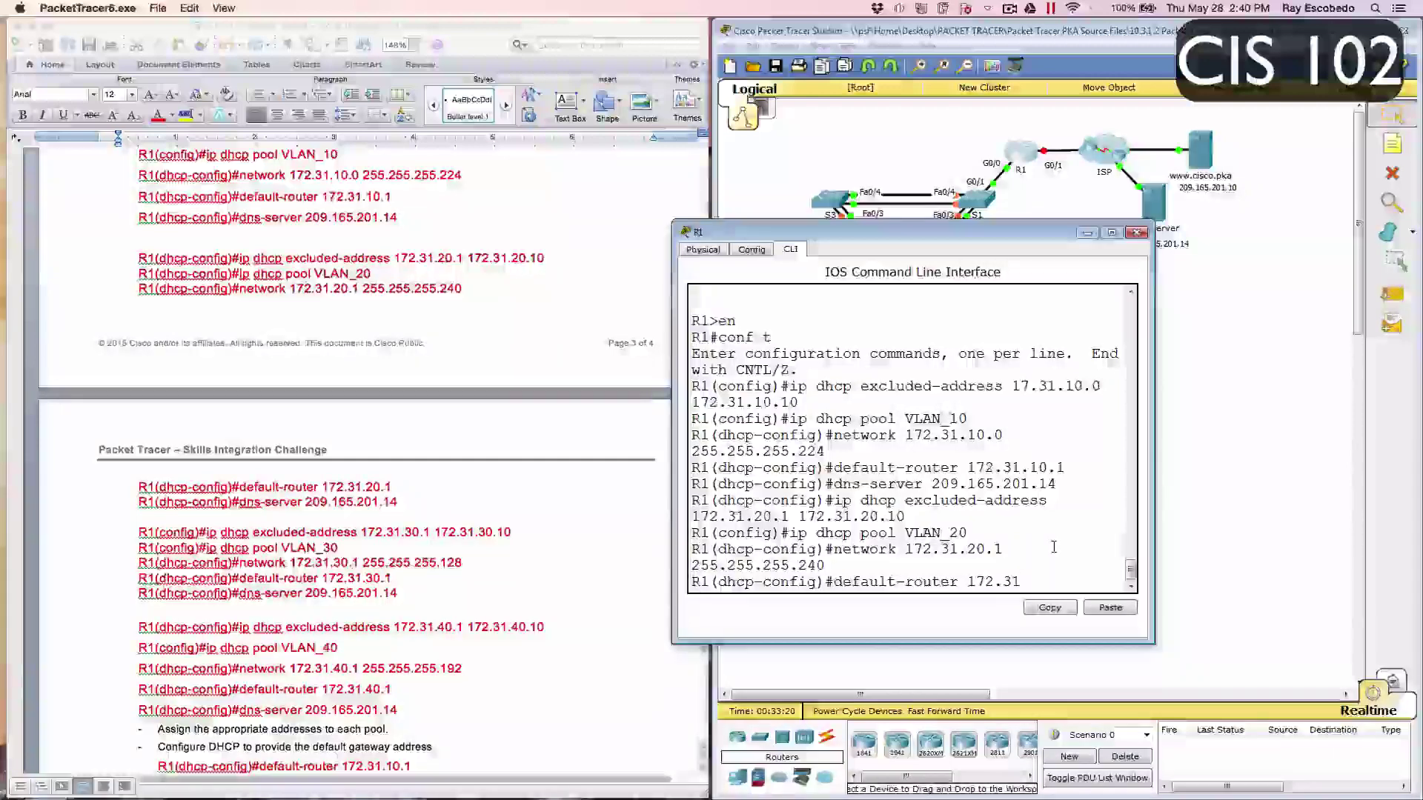
pyautogui.write('.20.1')
pyautogui.press('Return')
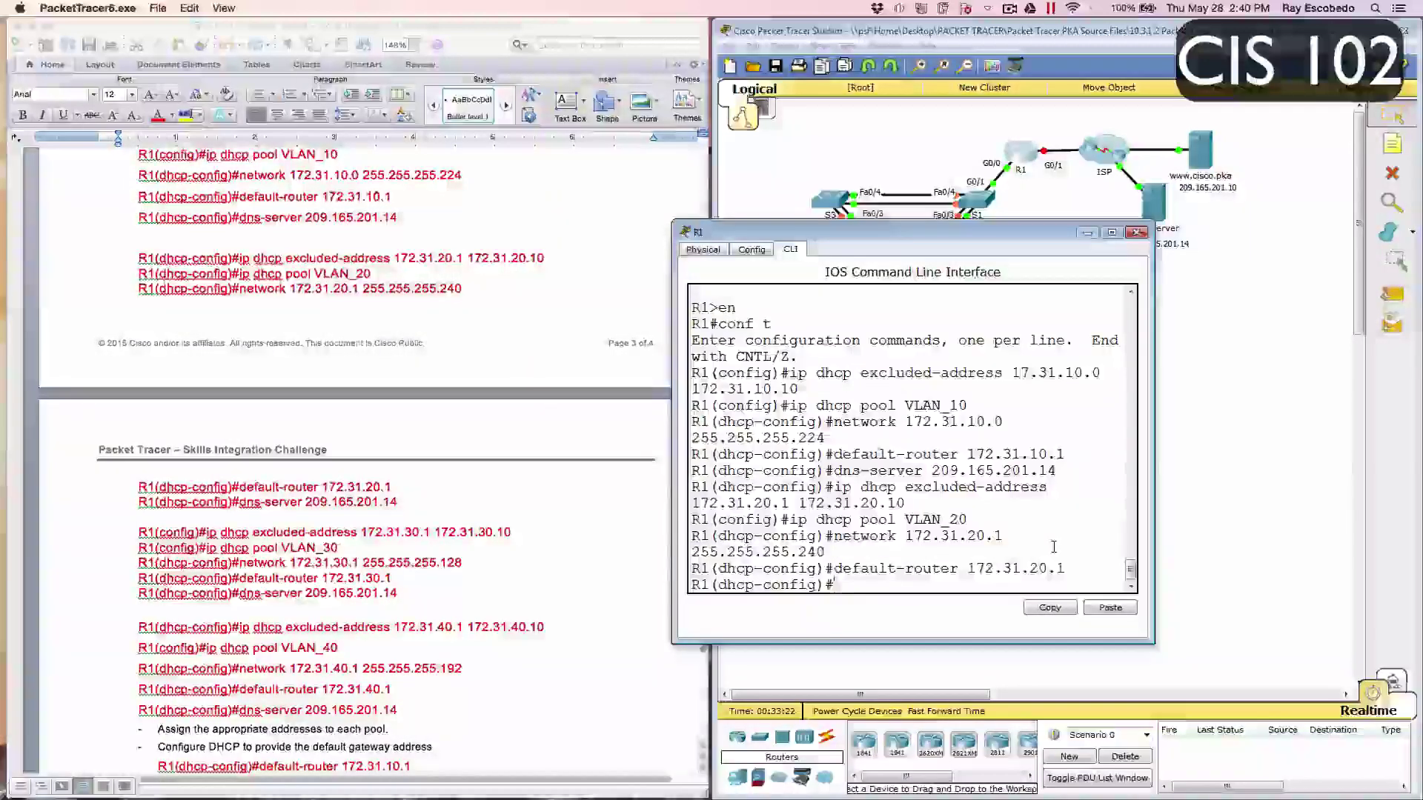
# Step: Set the DNS server of the VLAN_20 DHCP pool to 209.165.201.14
pyautogui.write('dns- ser')
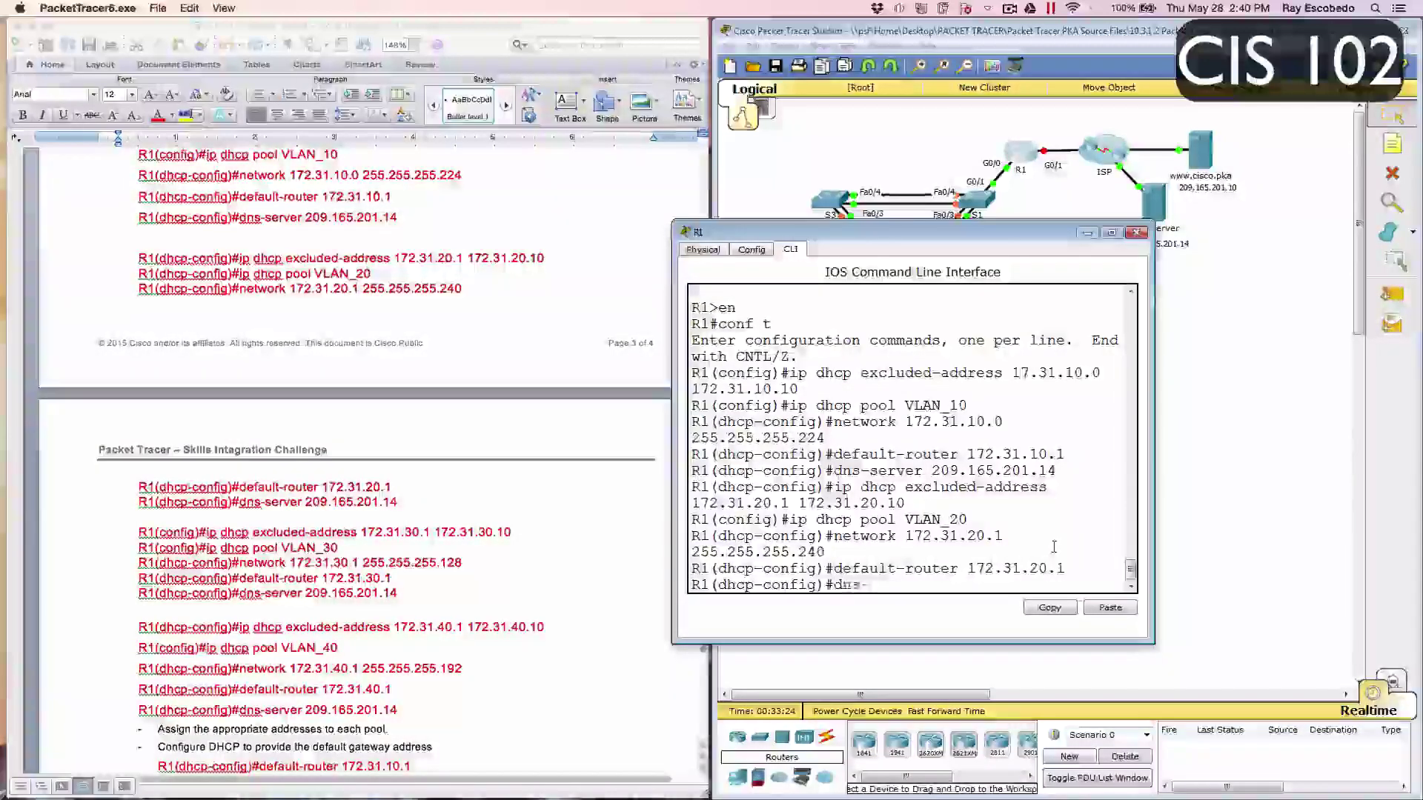
pyautogui.press('BackSpace')
pyautogui.press('BackSpace')
pyautogui.press('BackSpace')
pyautogui.press('BackSpace')
pyautogui.write('ser')
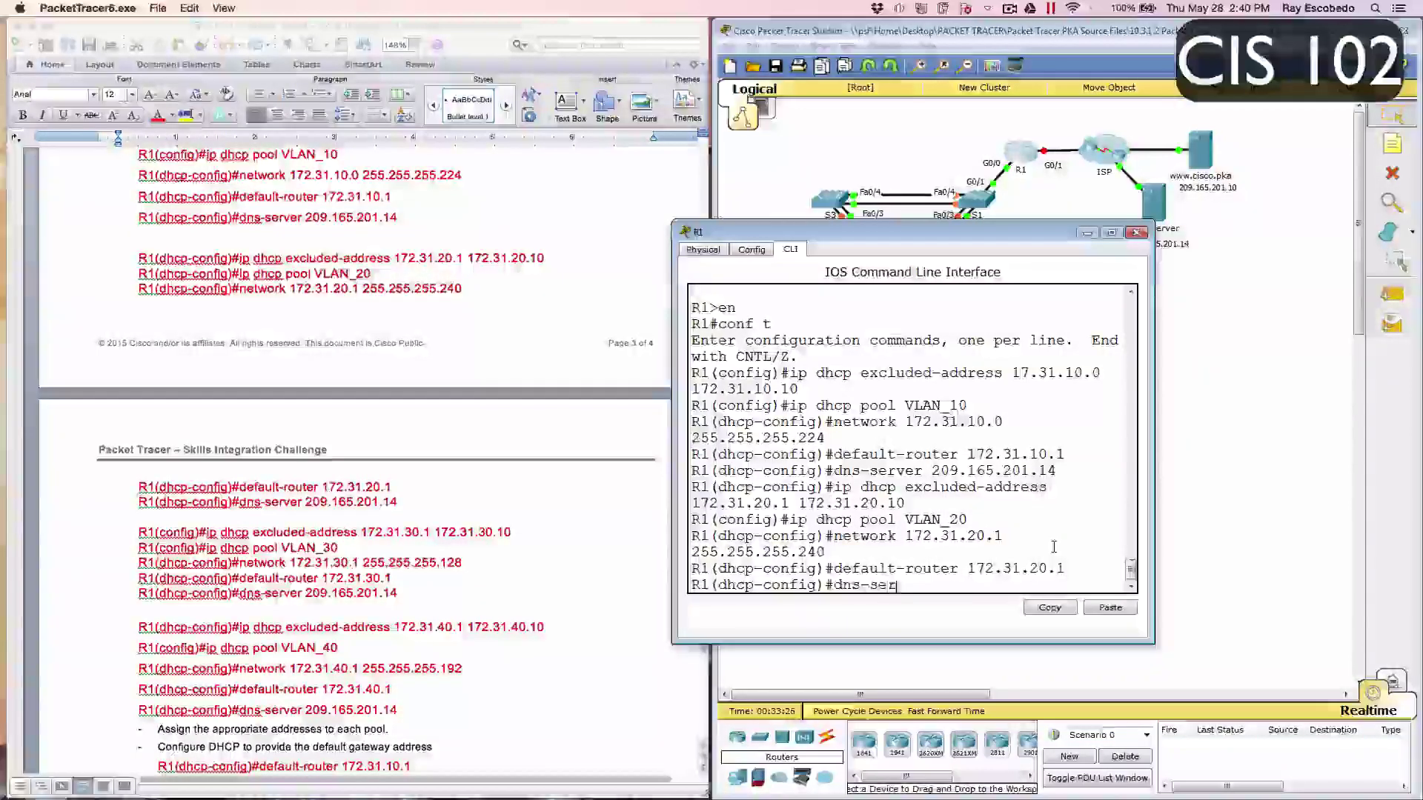
pyautogui.write('ver ')
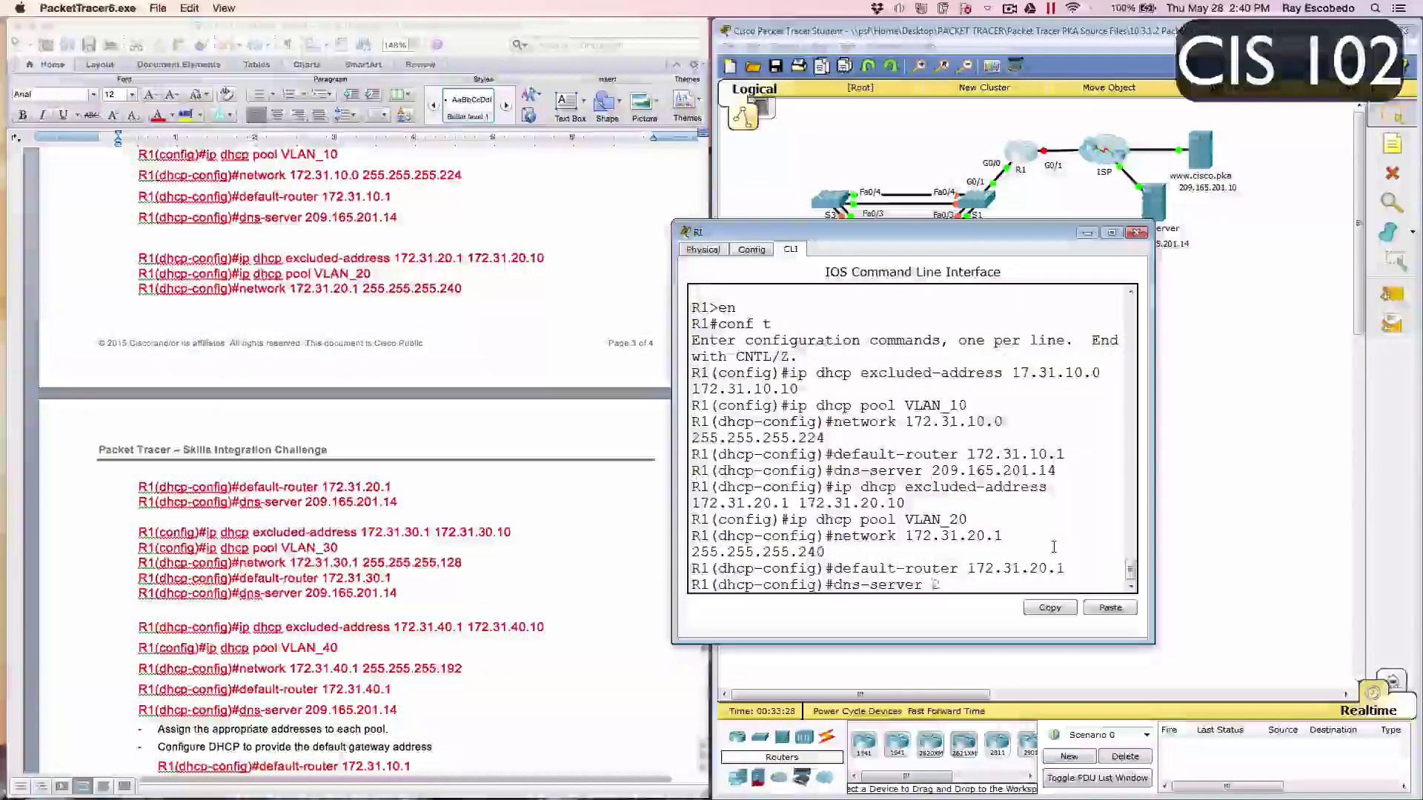
pyautogui.write('209.')
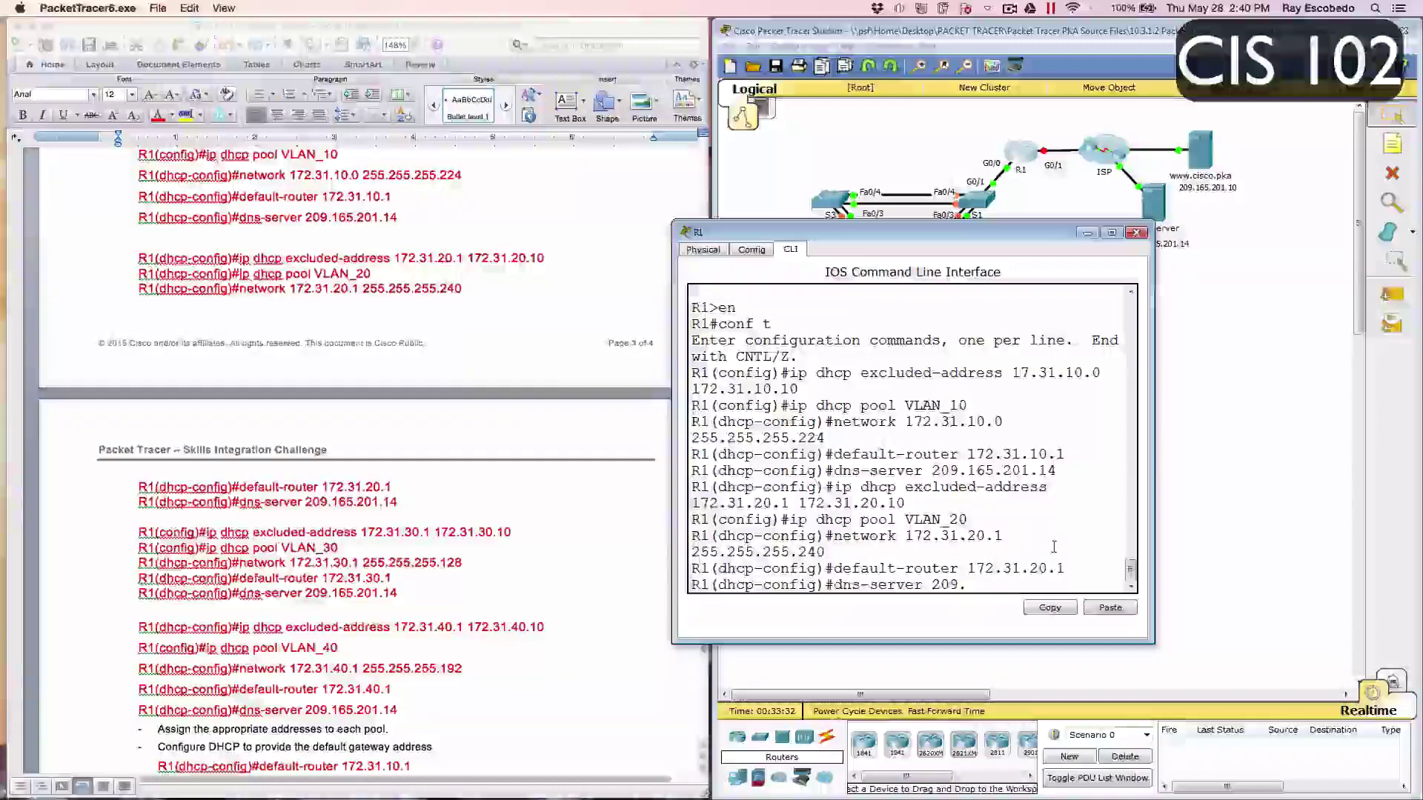
pyautogui.write('165')
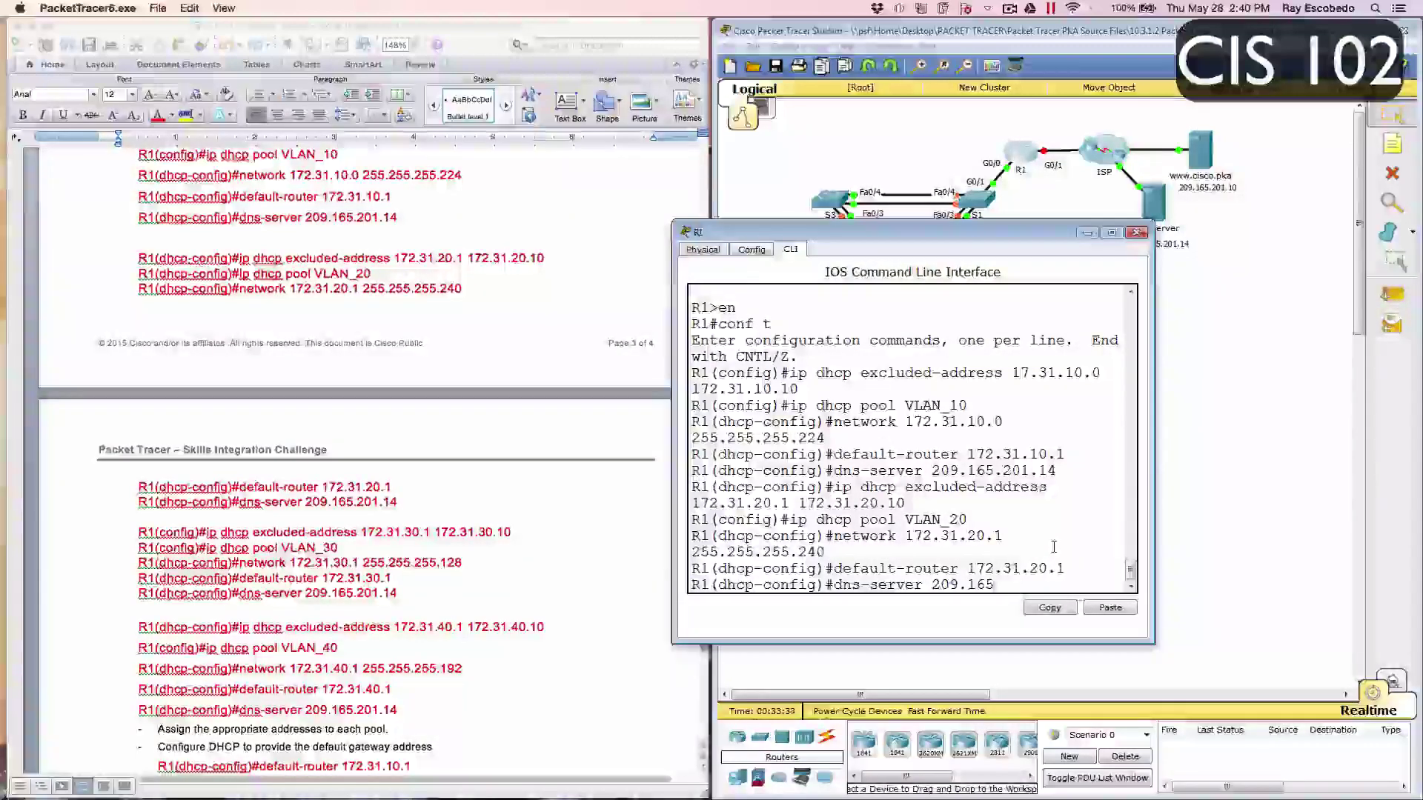
pyautogui.write('.201.14')
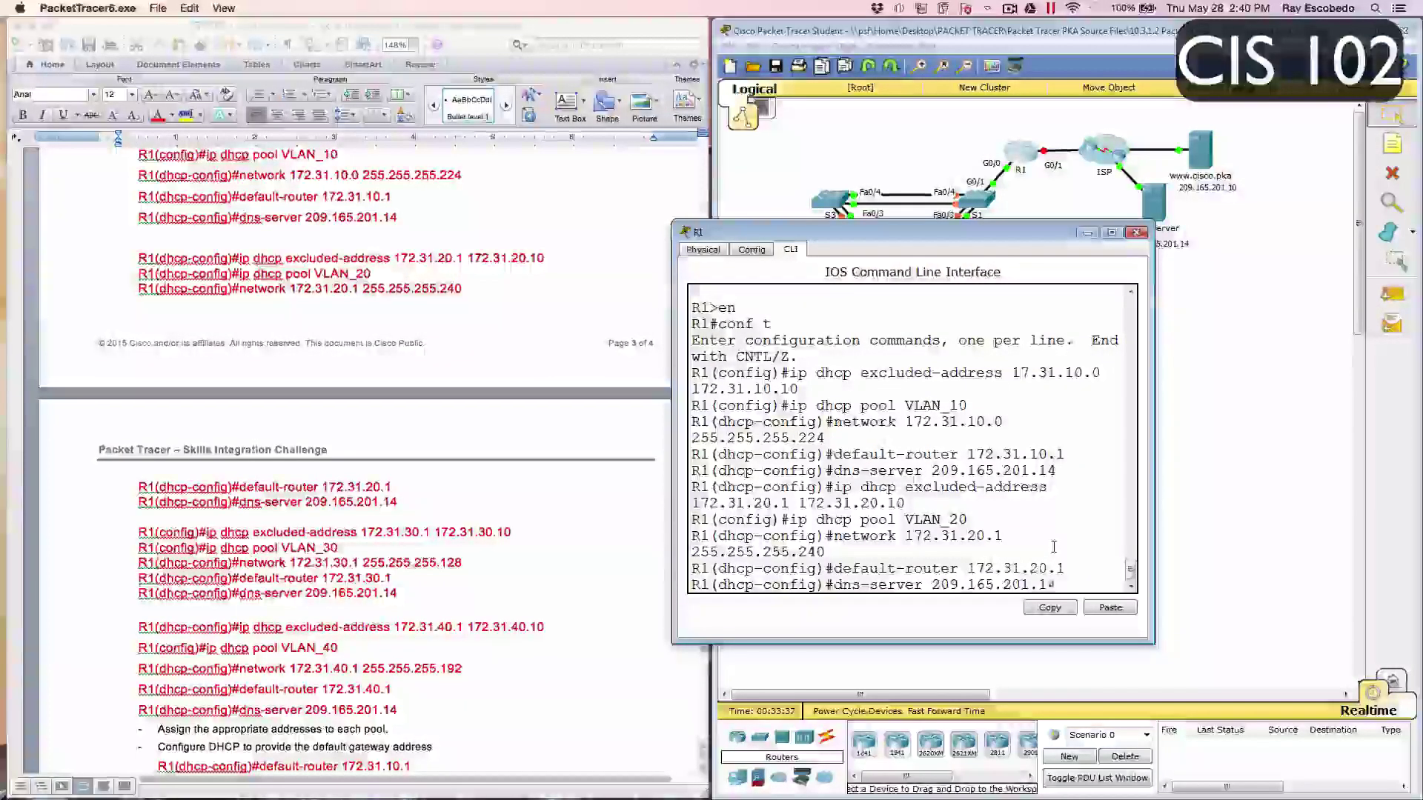
pyautogui.press('Return')
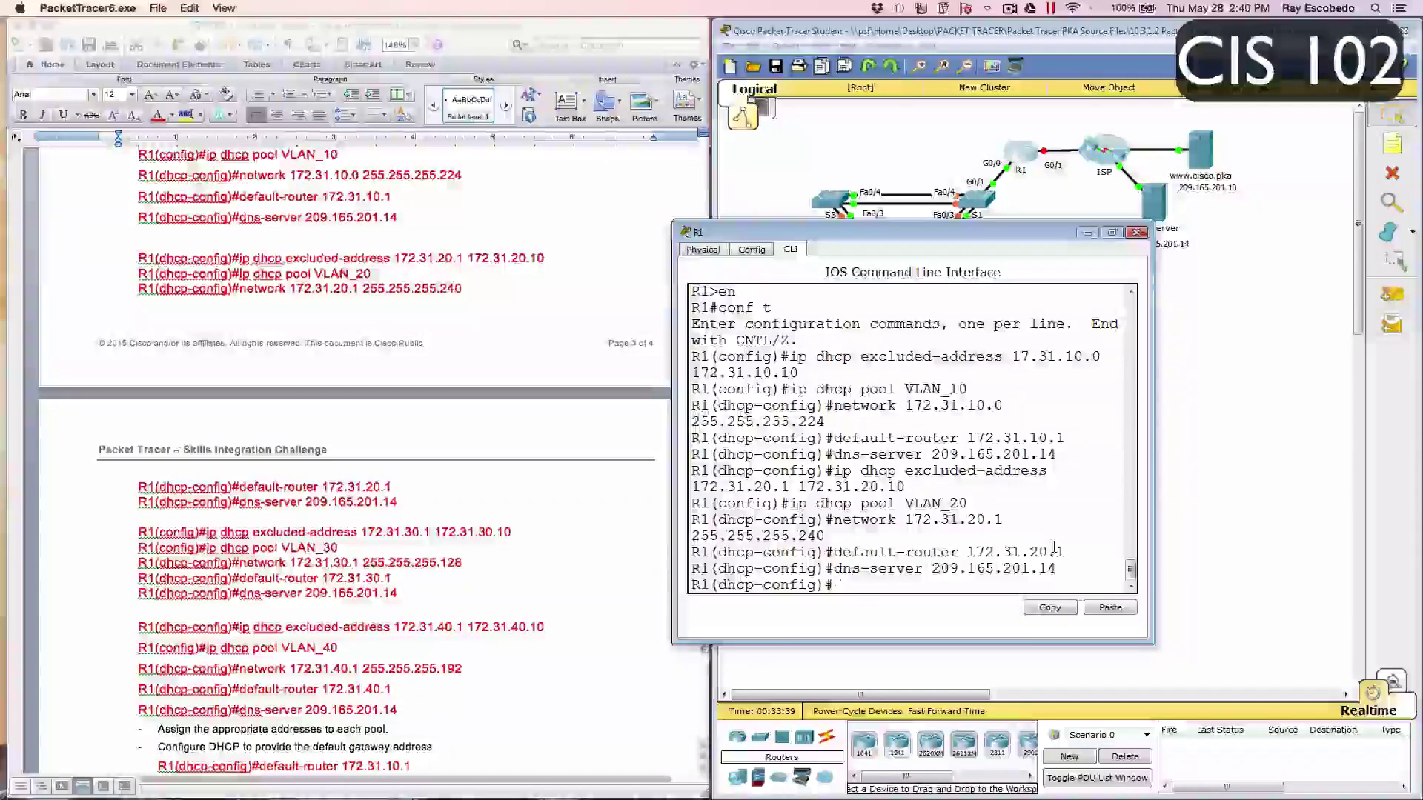
# Step: Try to exclude the address range 172.31.30.1 to 172.31.30.10 from DHCP on R1
pyautogui.write('ip d')
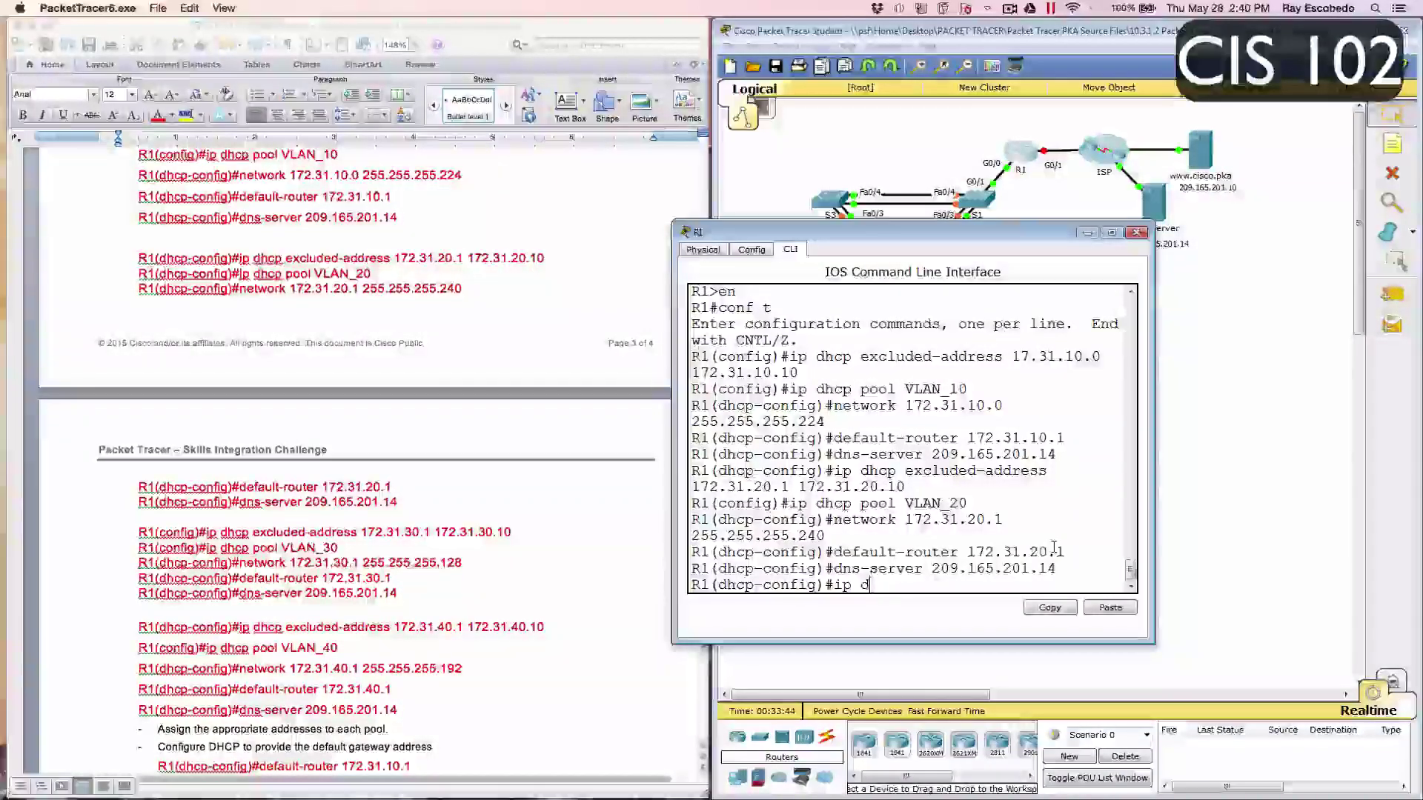
pyautogui.write('hdp exluded=')
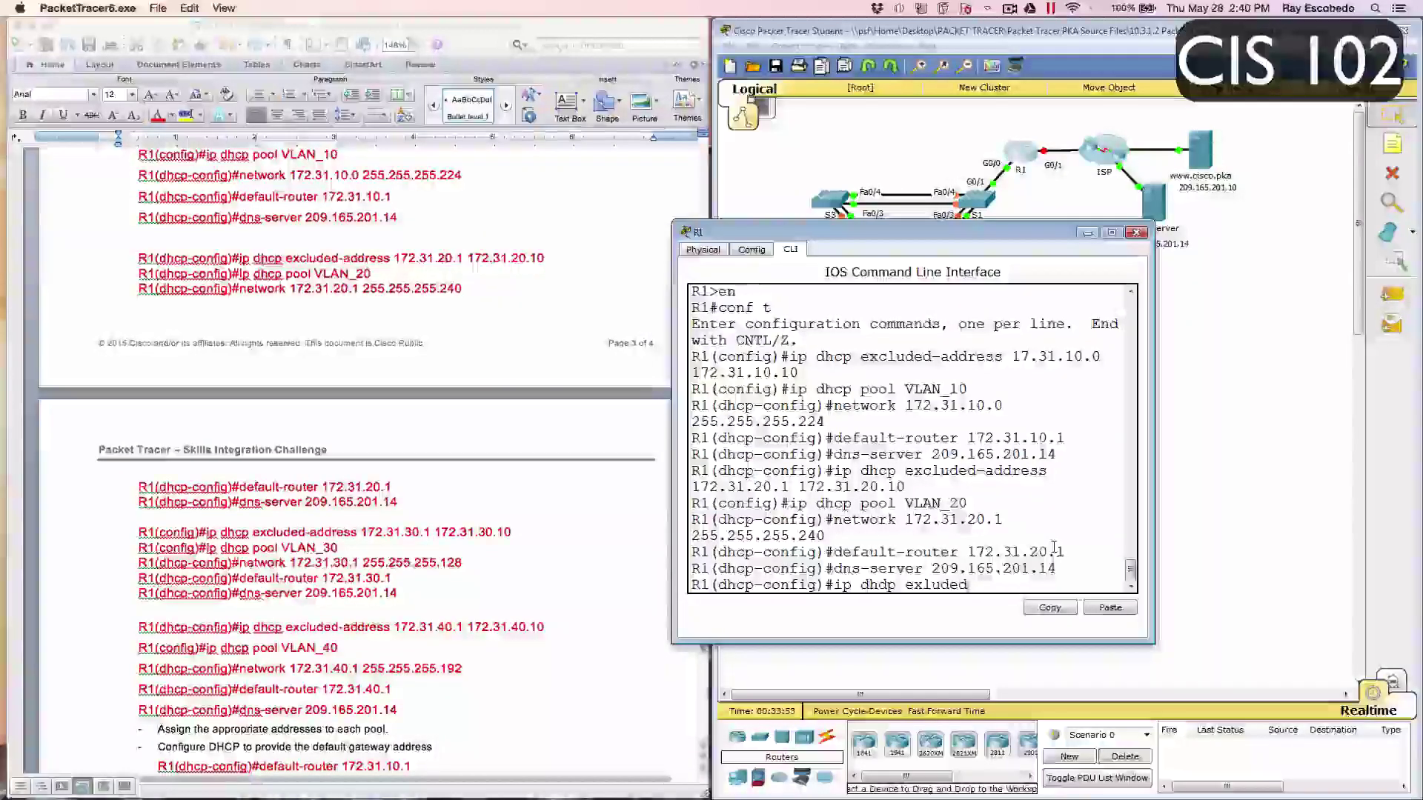
pyautogui.write('-addresse')
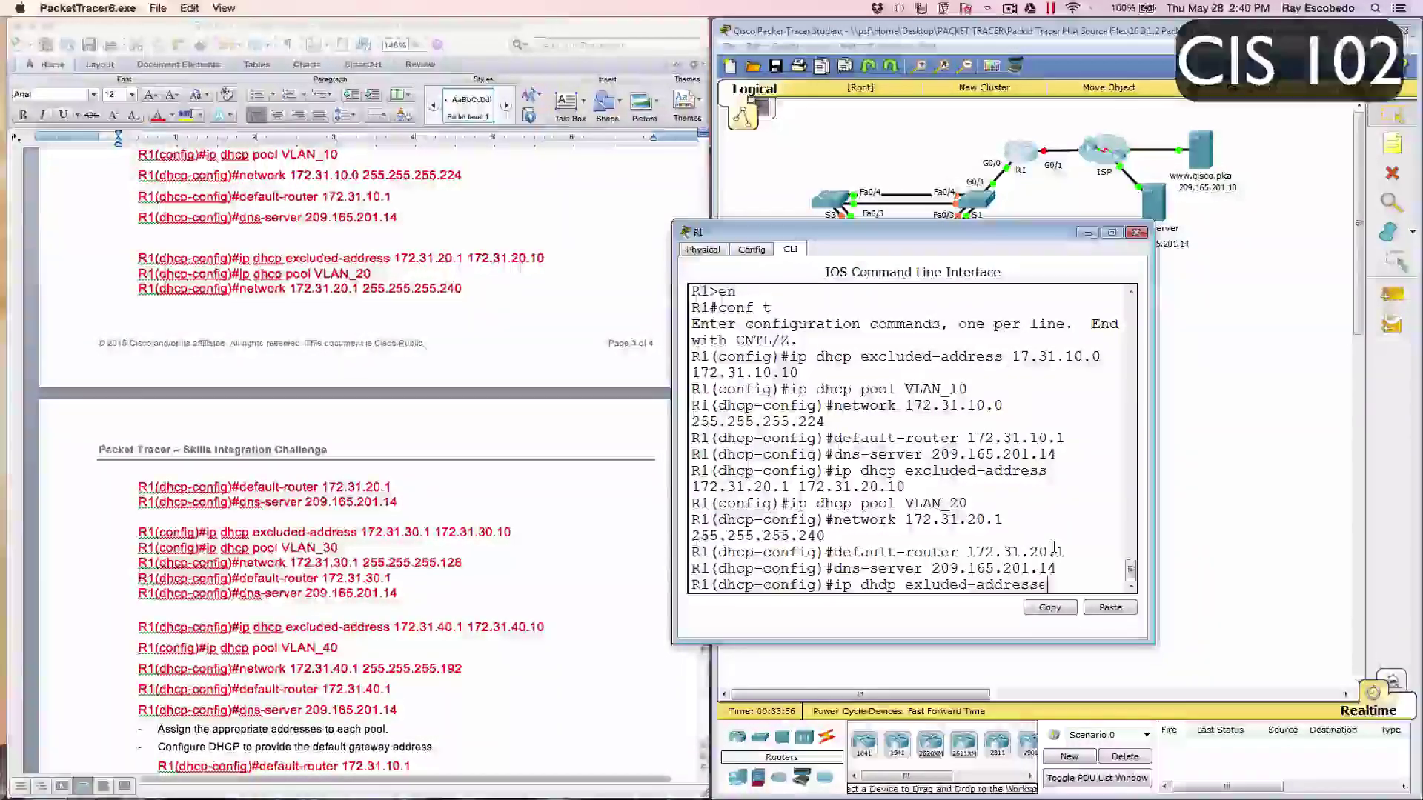
pyautogui.write('s 172')
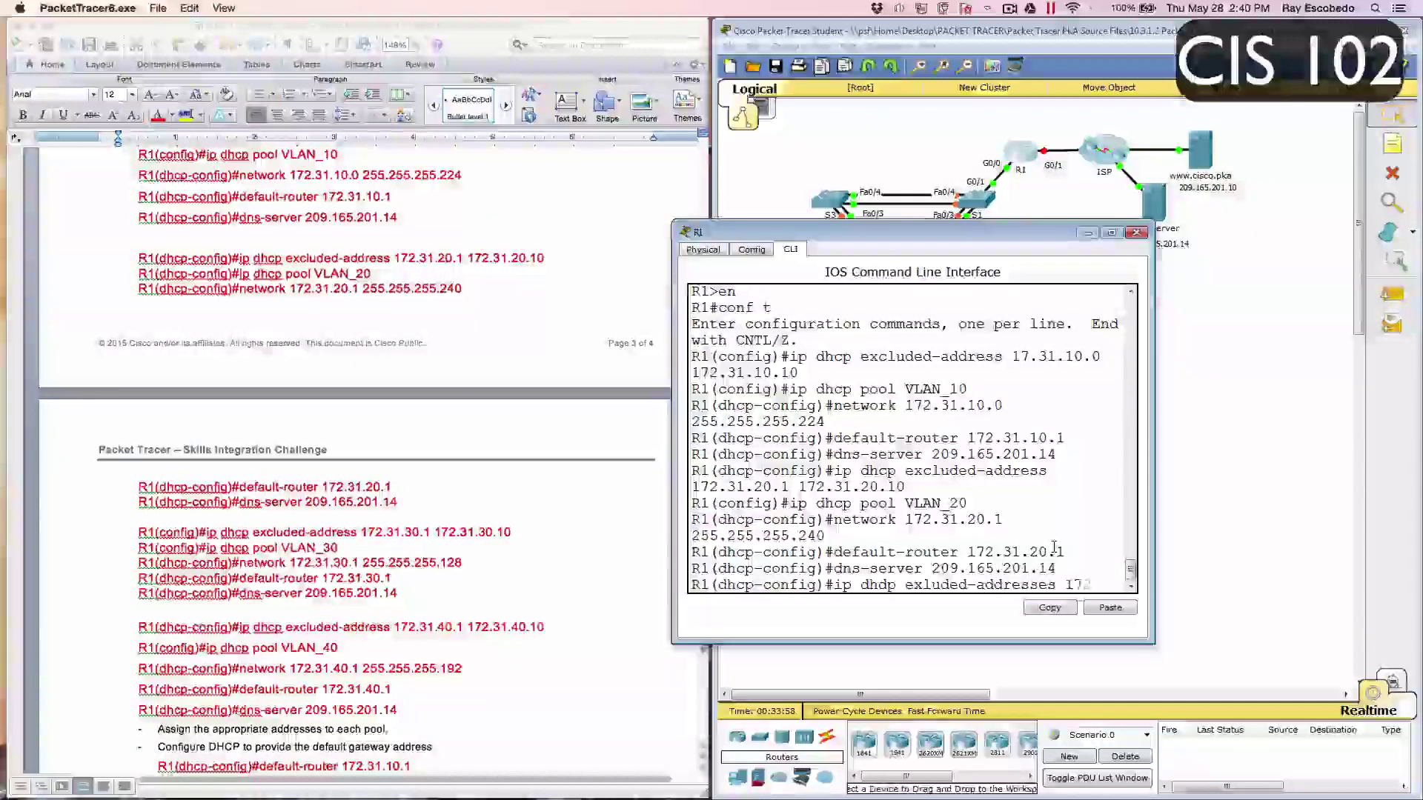
pyautogui.write('.')
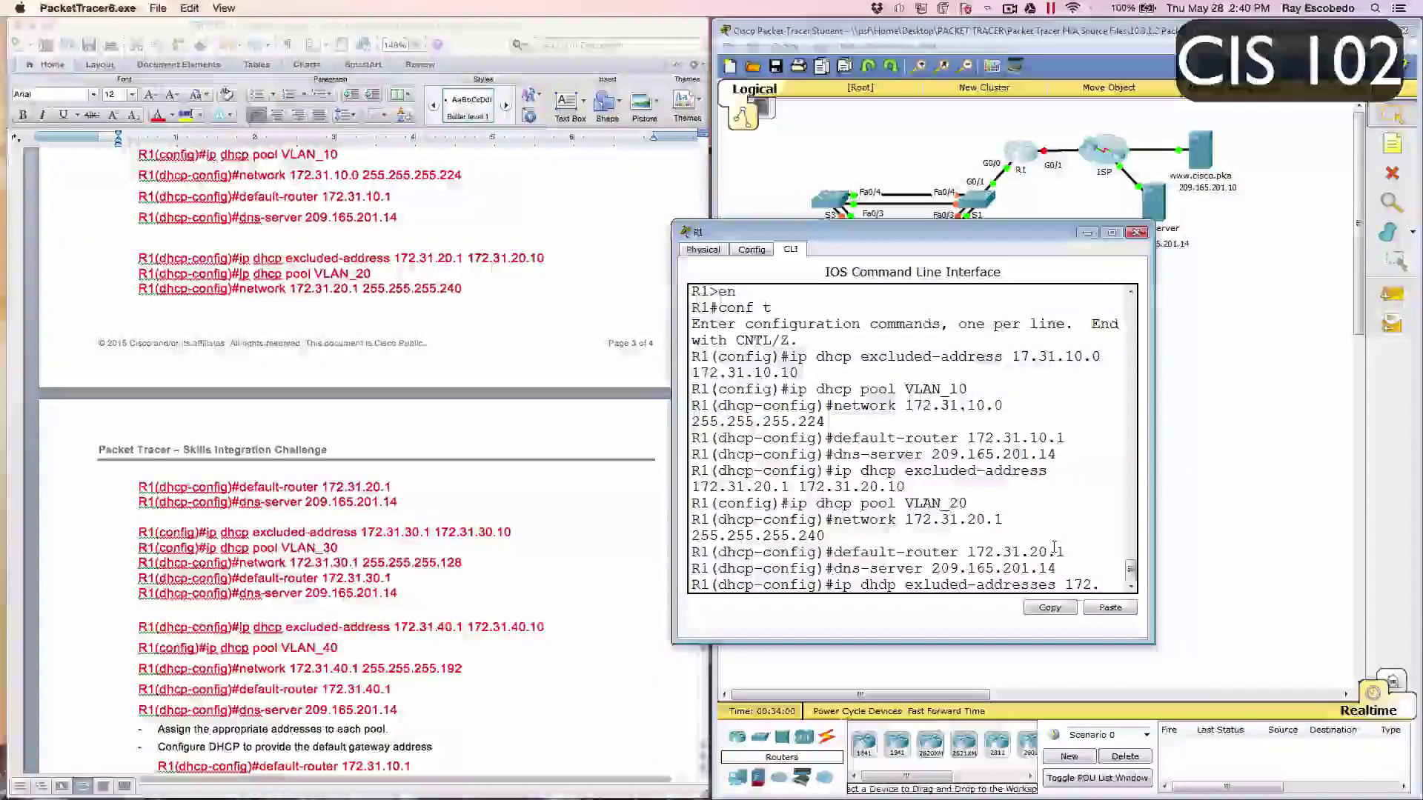
pyautogui.write('31.3')
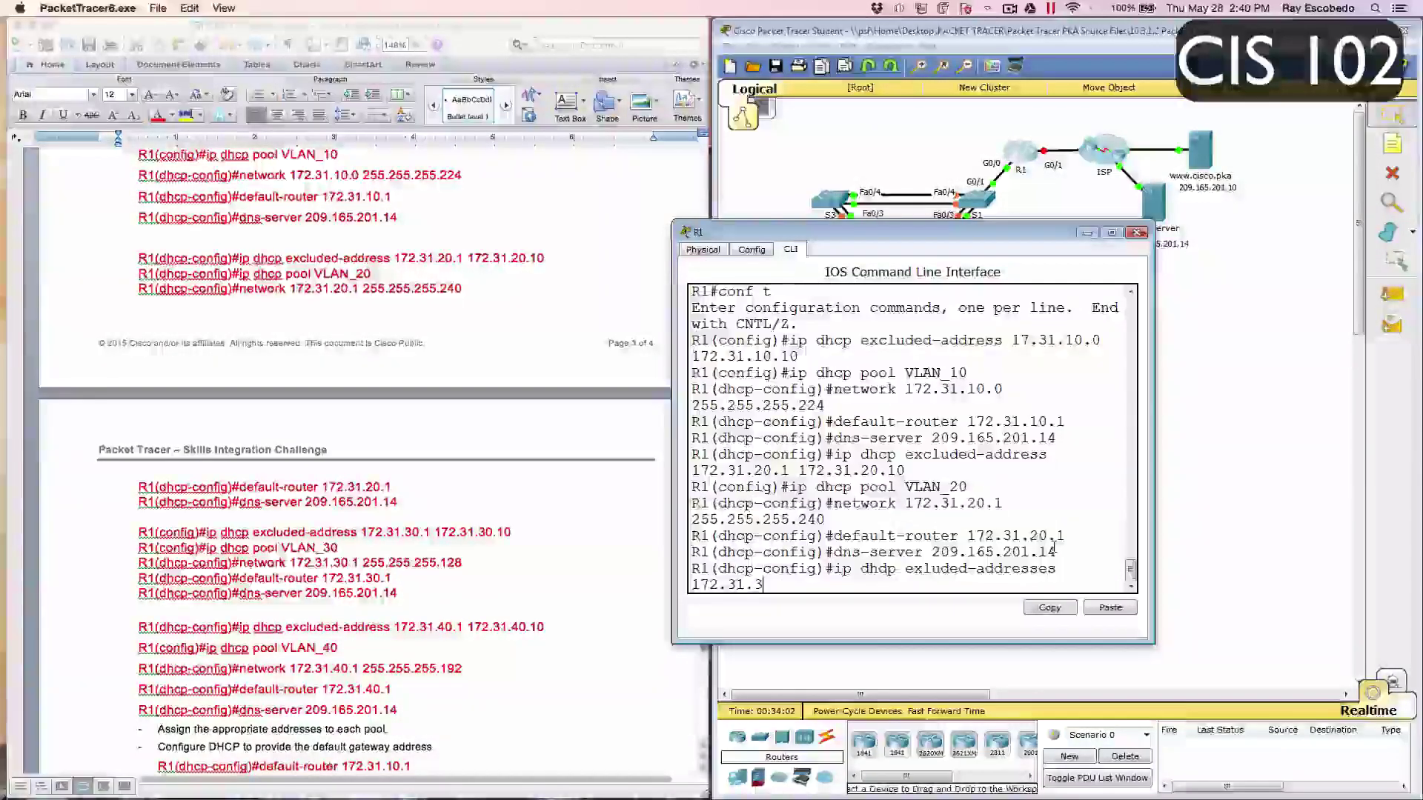
pyautogui.write('0/1')
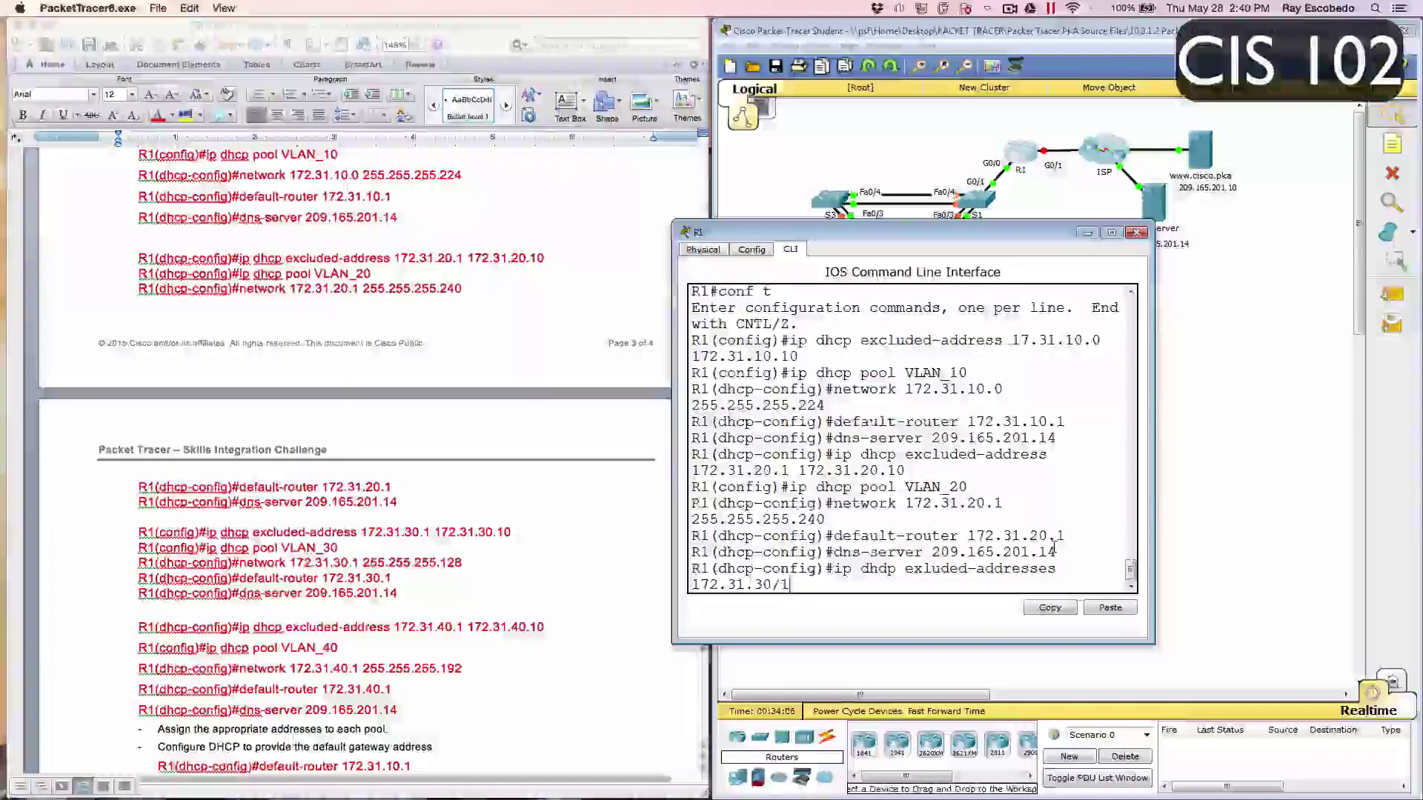
pyautogui.press('BackSpace')
pyautogui.press('BackSpace')
pyautogui.write('.1')
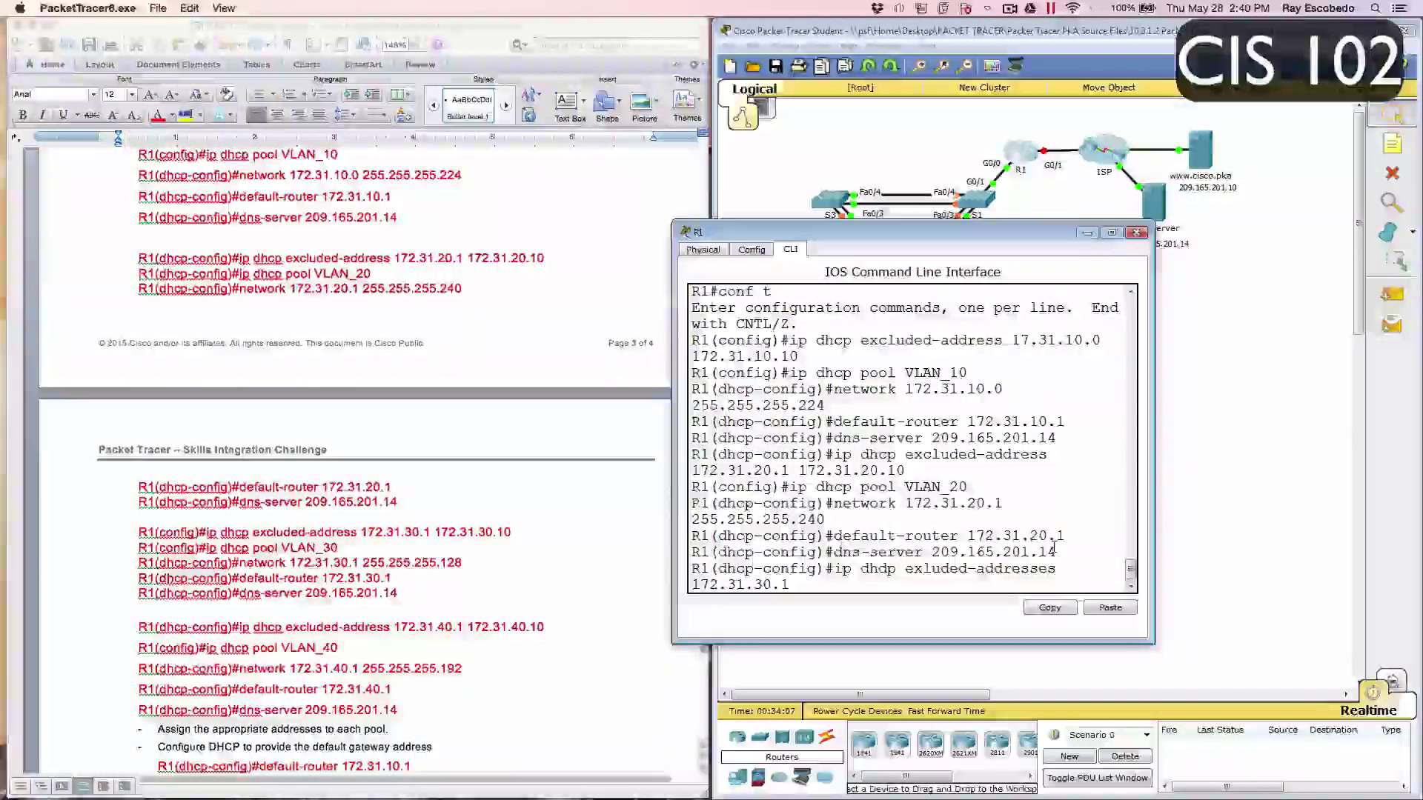
pyautogui.write(' 17')
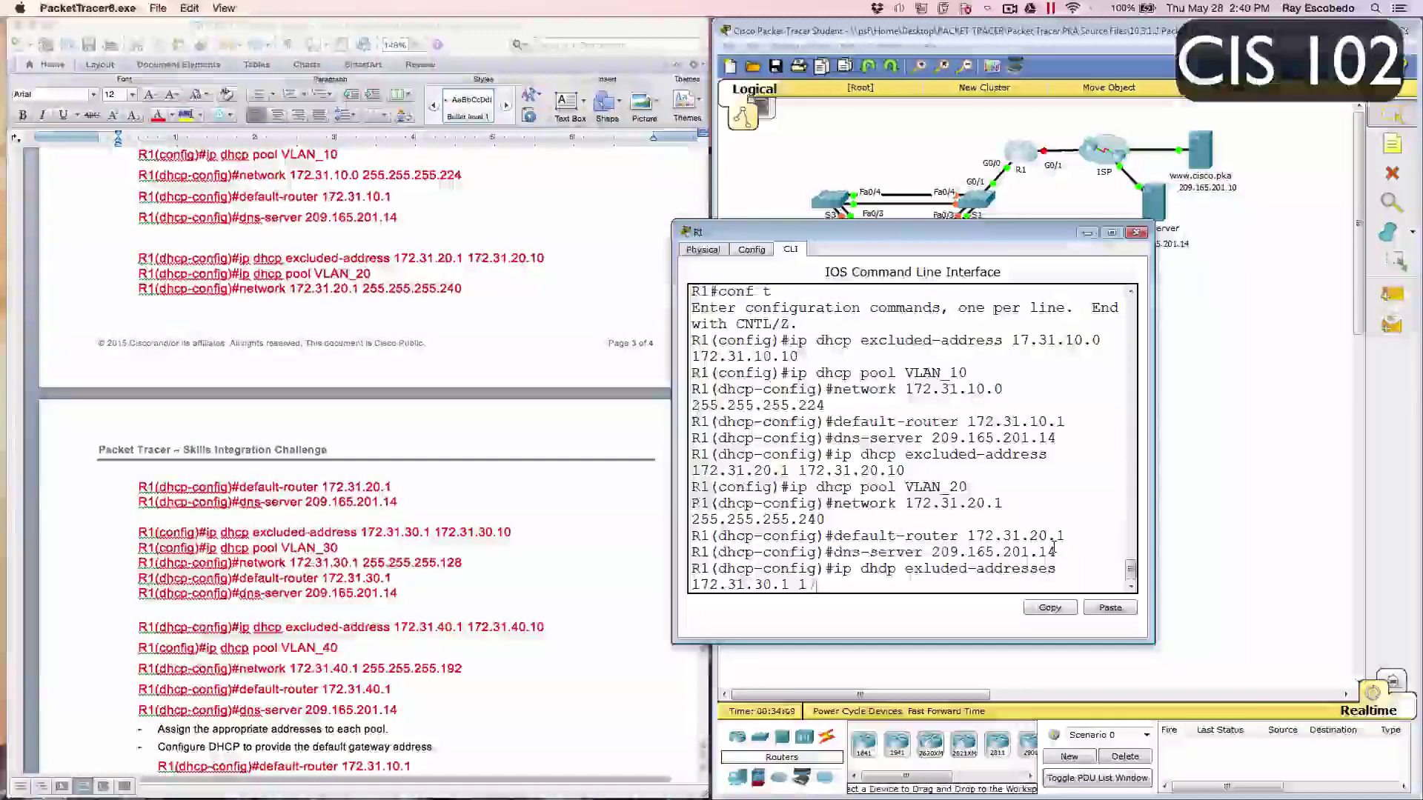
pyautogui.write('2.')
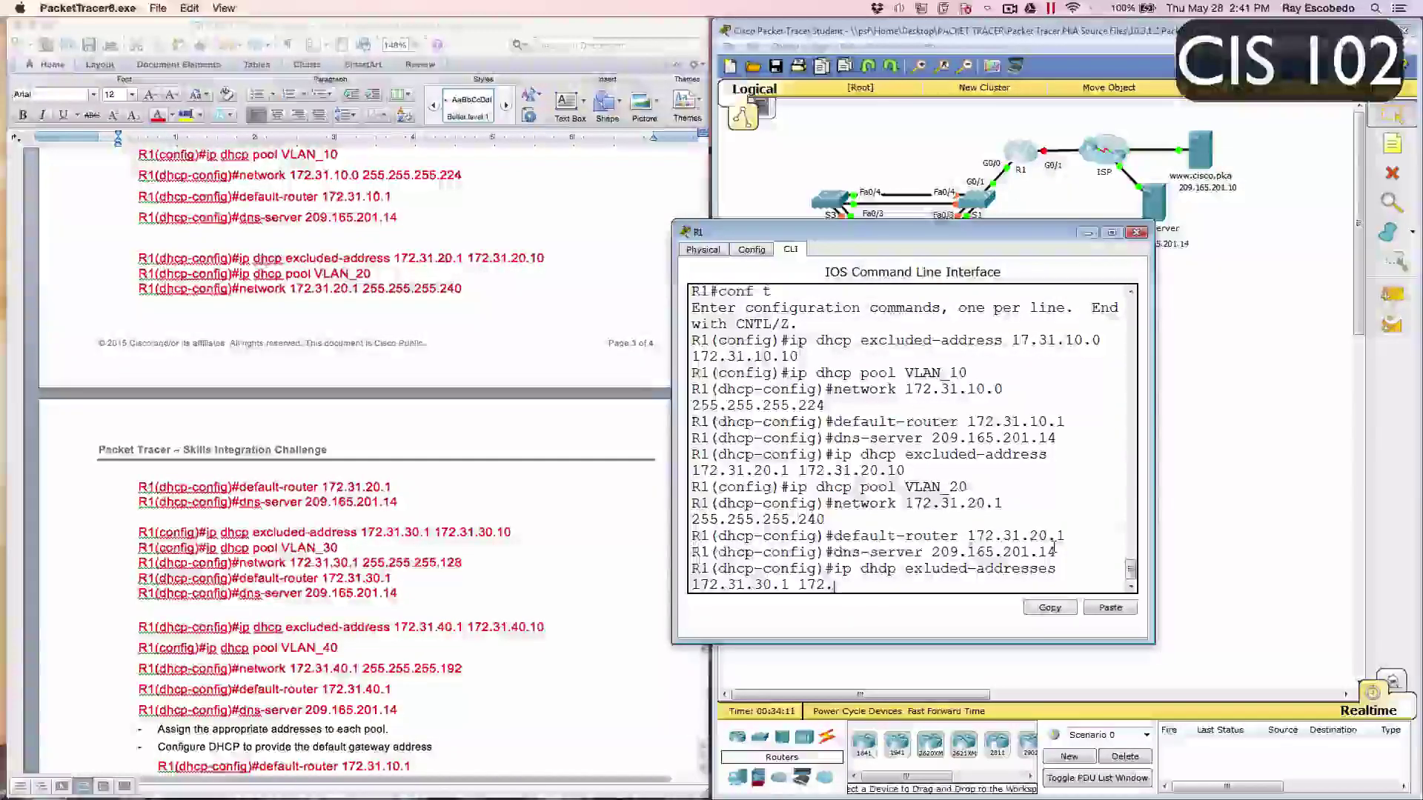
pyautogui.write('31.30.')
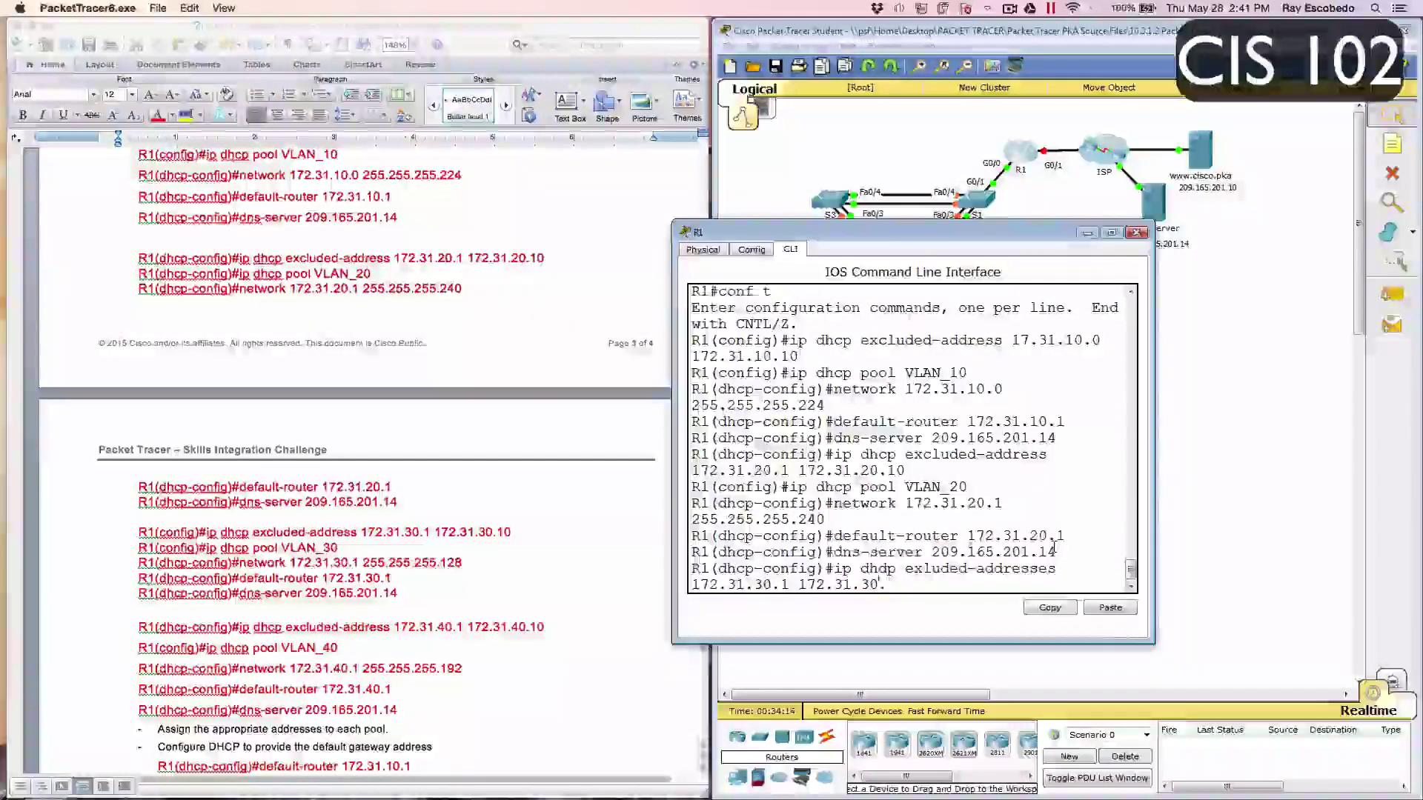
pyautogui.write('1')
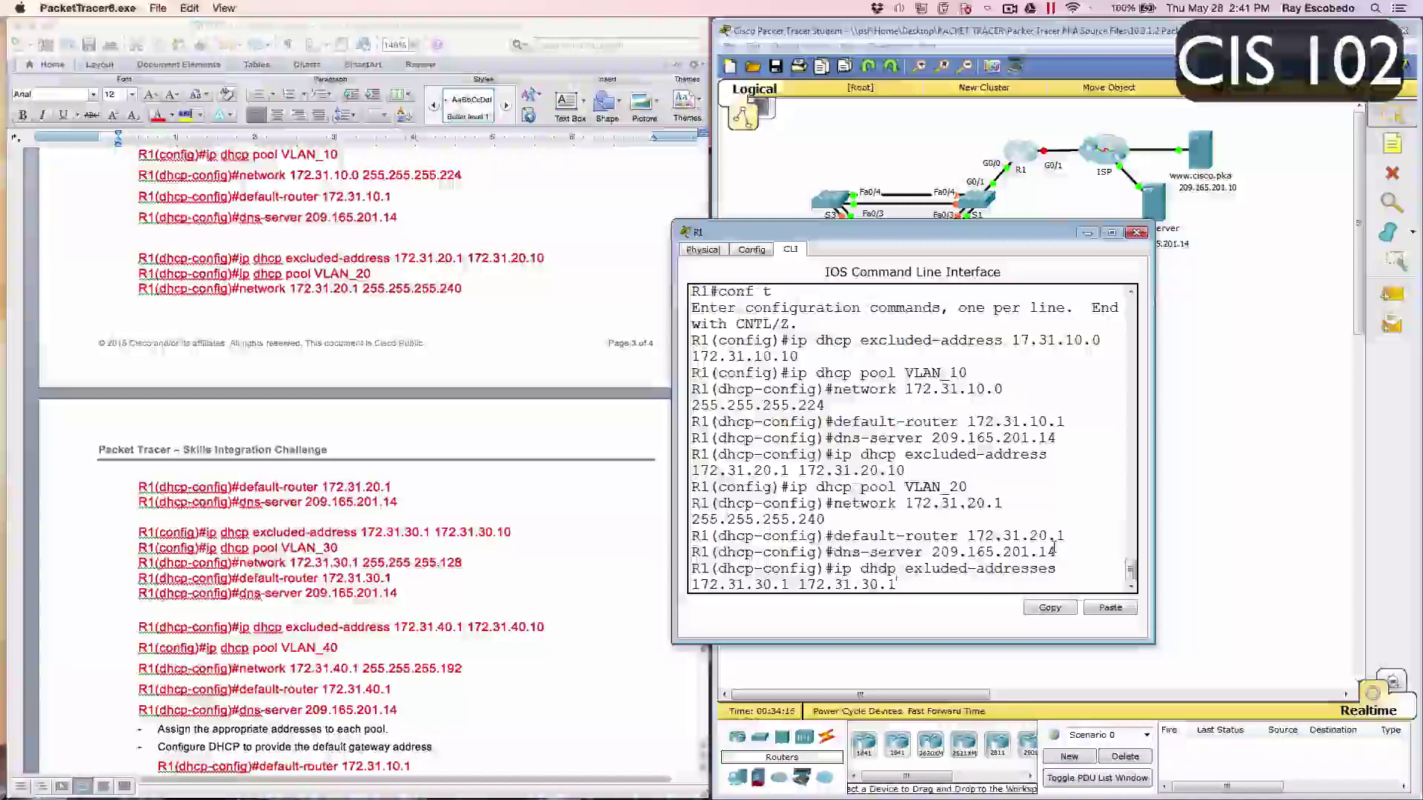
pyautogui.write('0')
pyautogui.press('Return')
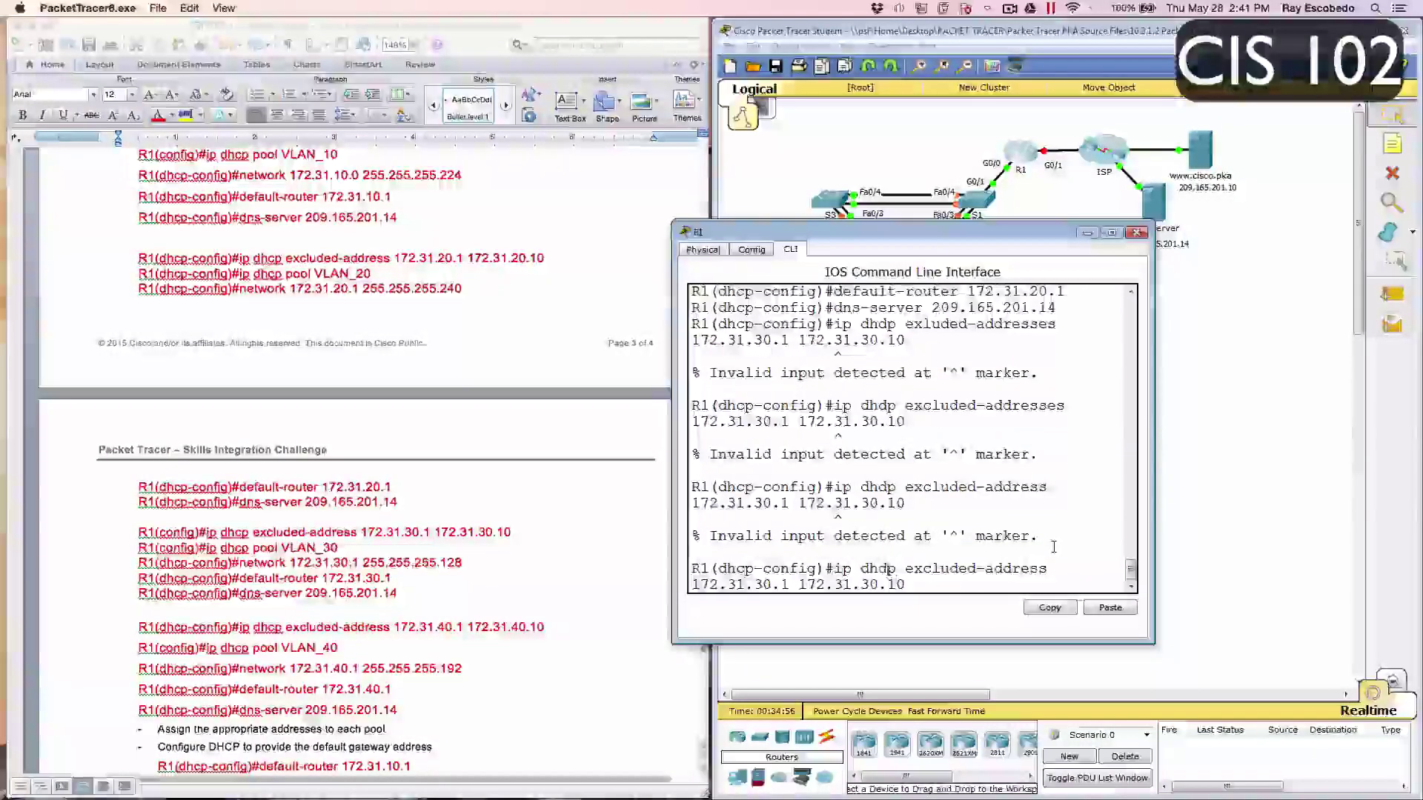
# Step: Correct the misspelled dhcp keyword in the exclusion command and rerun it for addresses 172.31.30.1 to 172.31.30.10
pyautogui.press('Left')
pyautogui.press('Left')
pyautogui.press('Left')
pyautogui.press('Left')
pyautogui.press('Left')
pyautogui.press('Left')
pyautogui.press('Left')
pyautogui.press('Left')
pyautogui.press('Left')
pyautogui.press('Left')
pyautogui.press('Left')
pyautogui.press('Left')
pyautogui.press('Left')
pyautogui.press('Left')
pyautogui.press('Left')
pyautogui.press('Left')
pyautogui.press('Left')
pyautogui.press('Left')
pyautogui.press('Left')
pyautogui.press('Left')
pyautogui.press('Return')
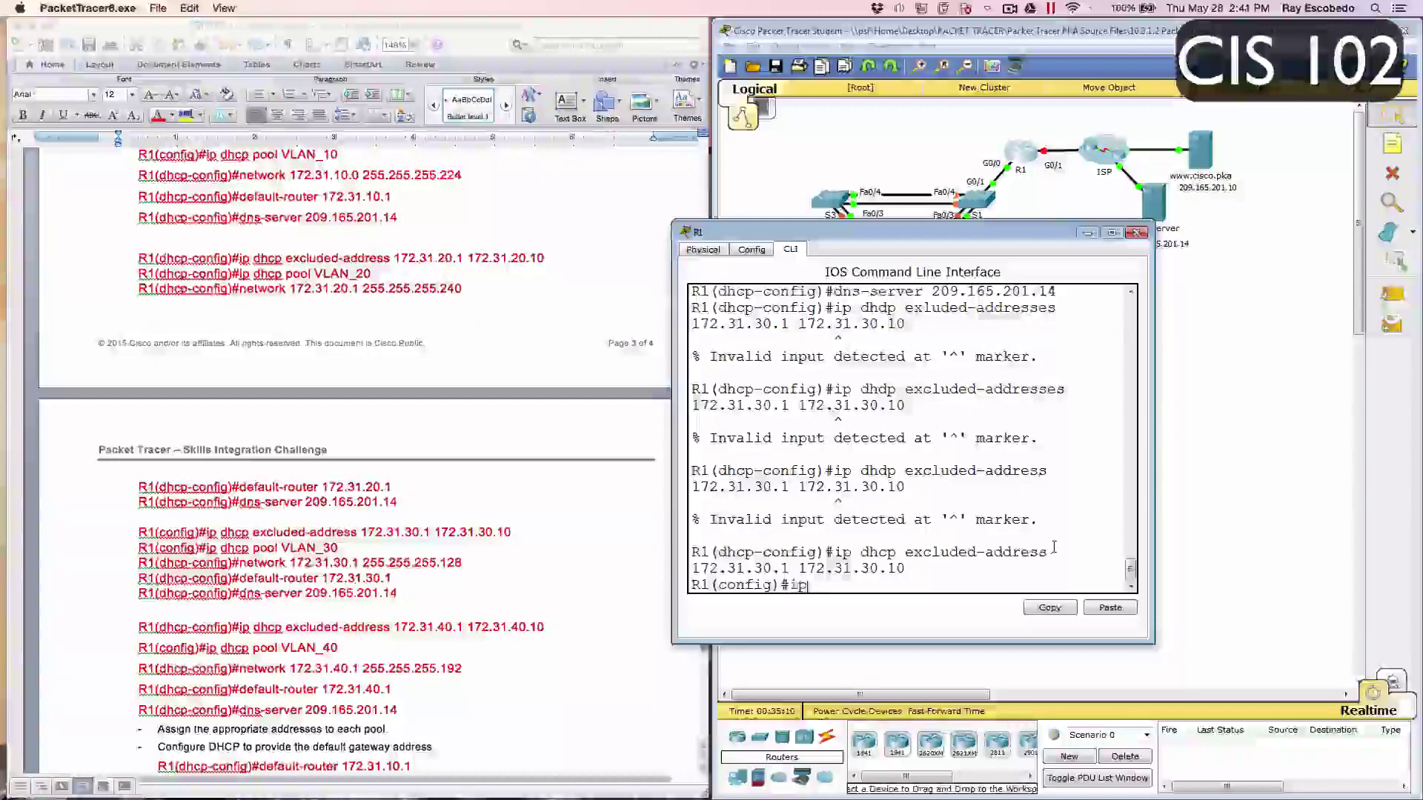
# Step: Create a DHCP pool named VLAN_30 on R1
pyautogui.write('dhcp pool ')
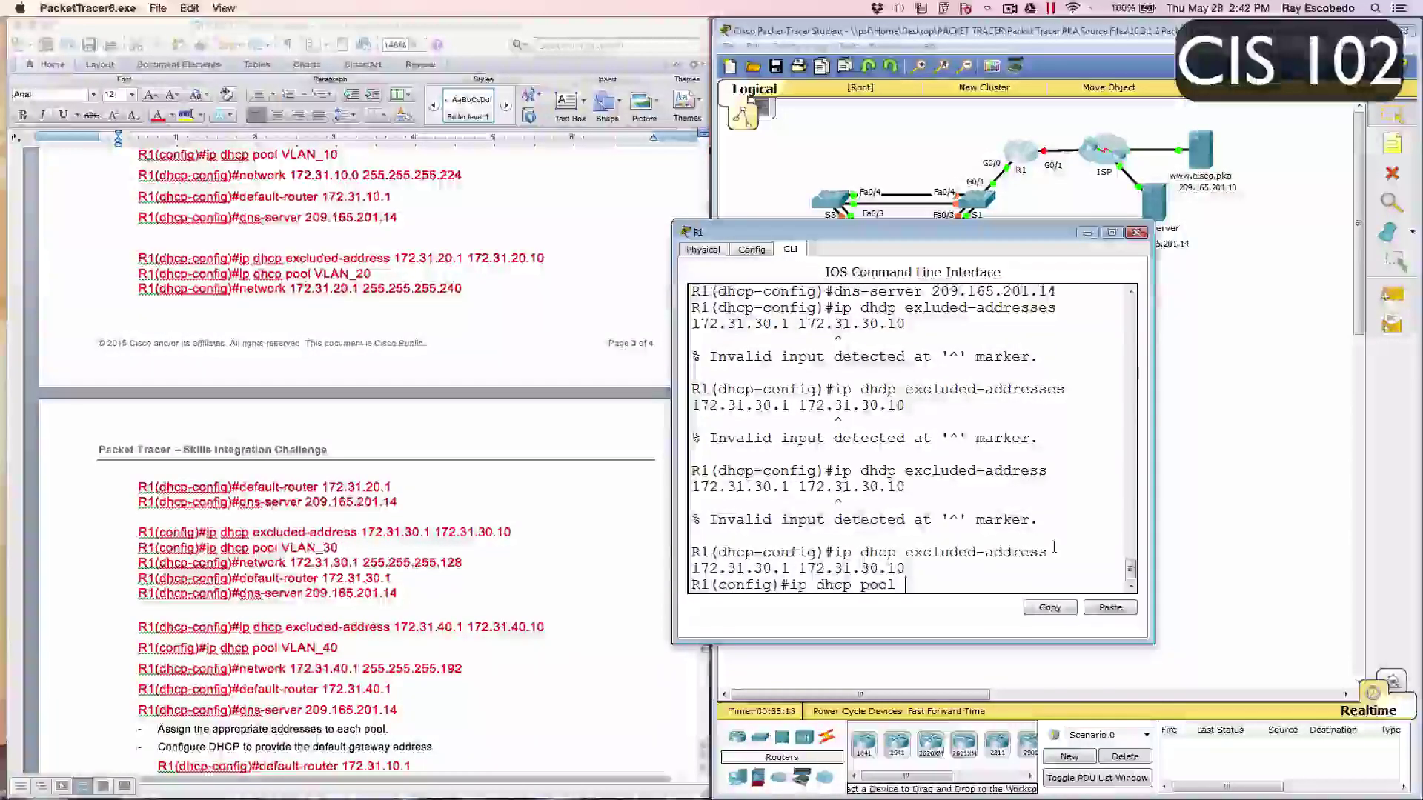
pyautogui.write('VLAN')
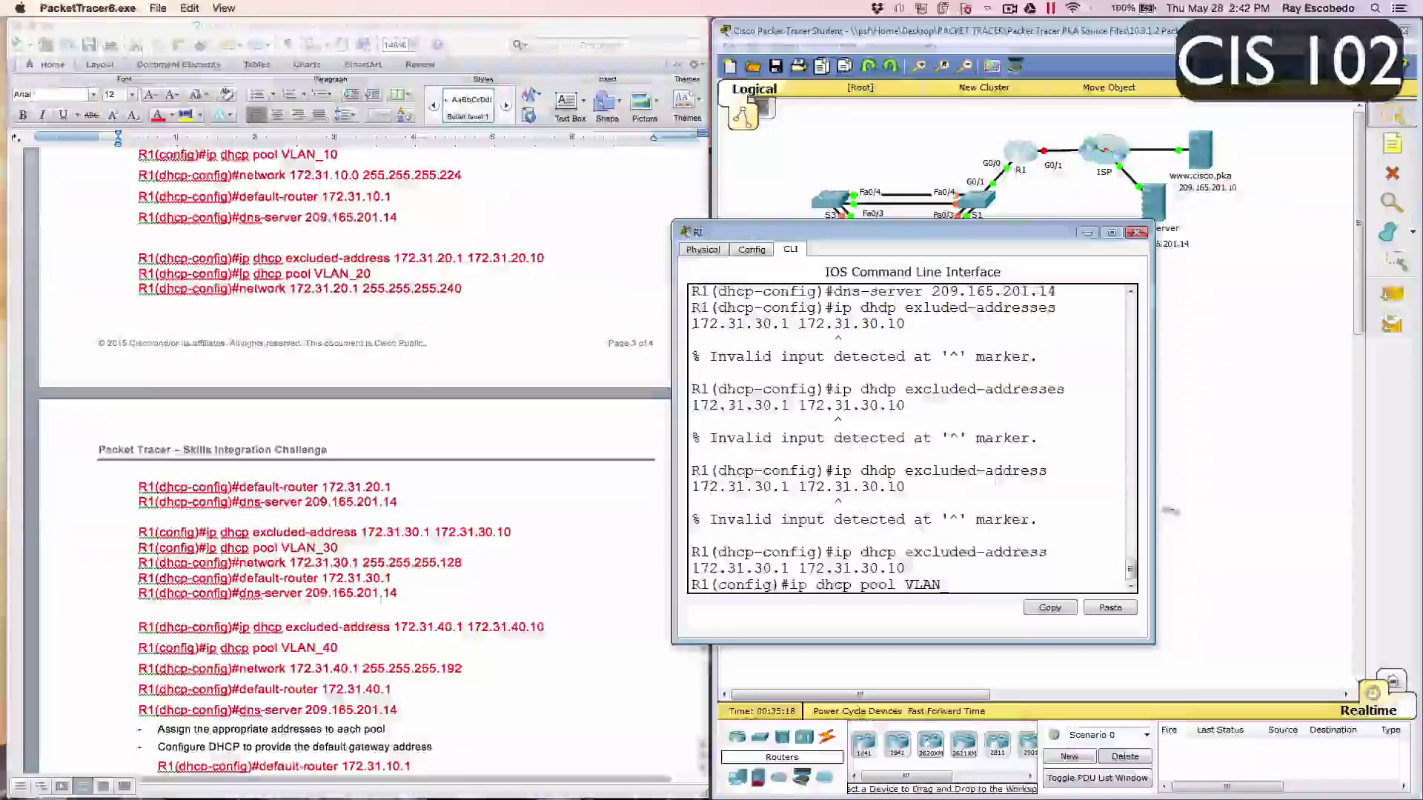
pyautogui.scroll(2, 946, 518)
pyautogui.scroll(3, 945, 518)
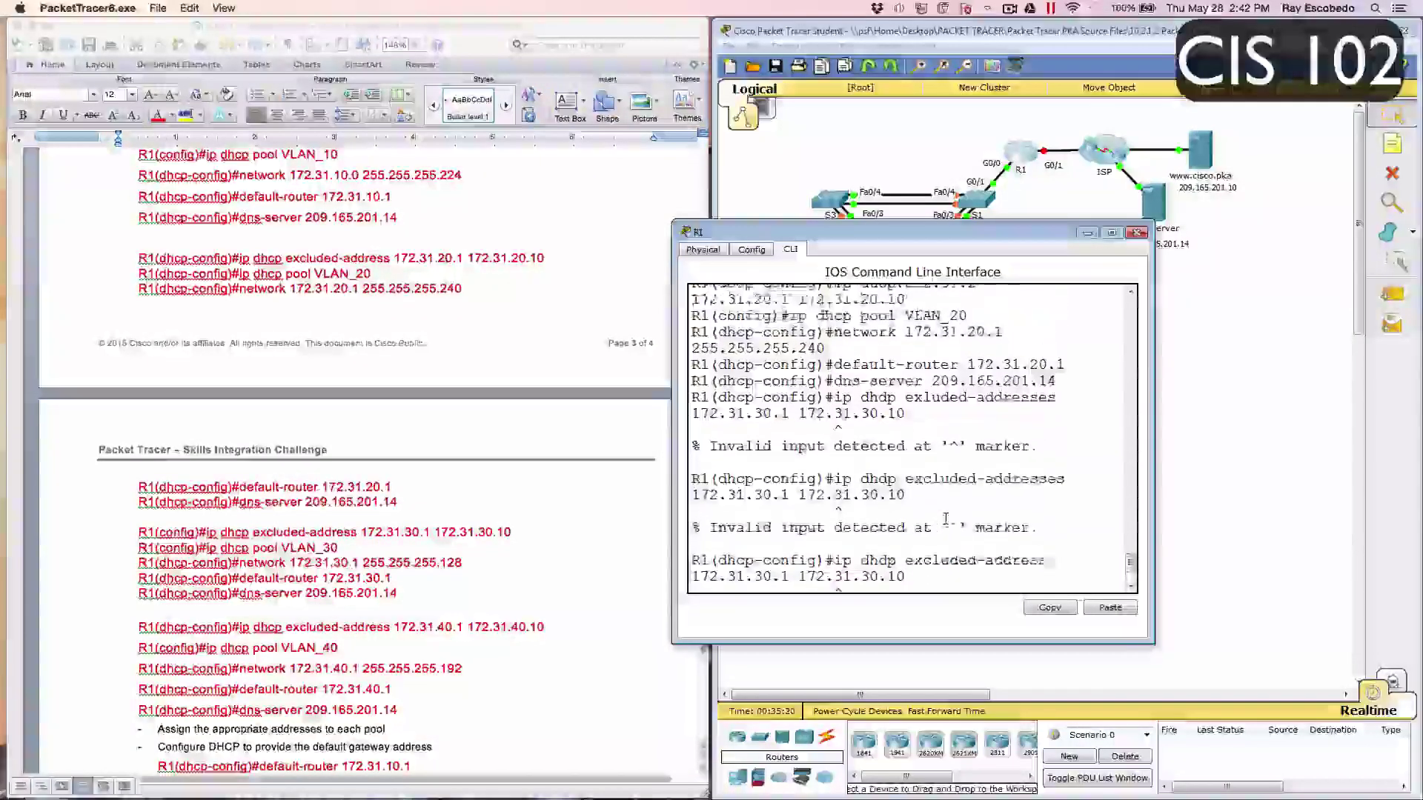
pyautogui.scroll(-5, 910, 493)
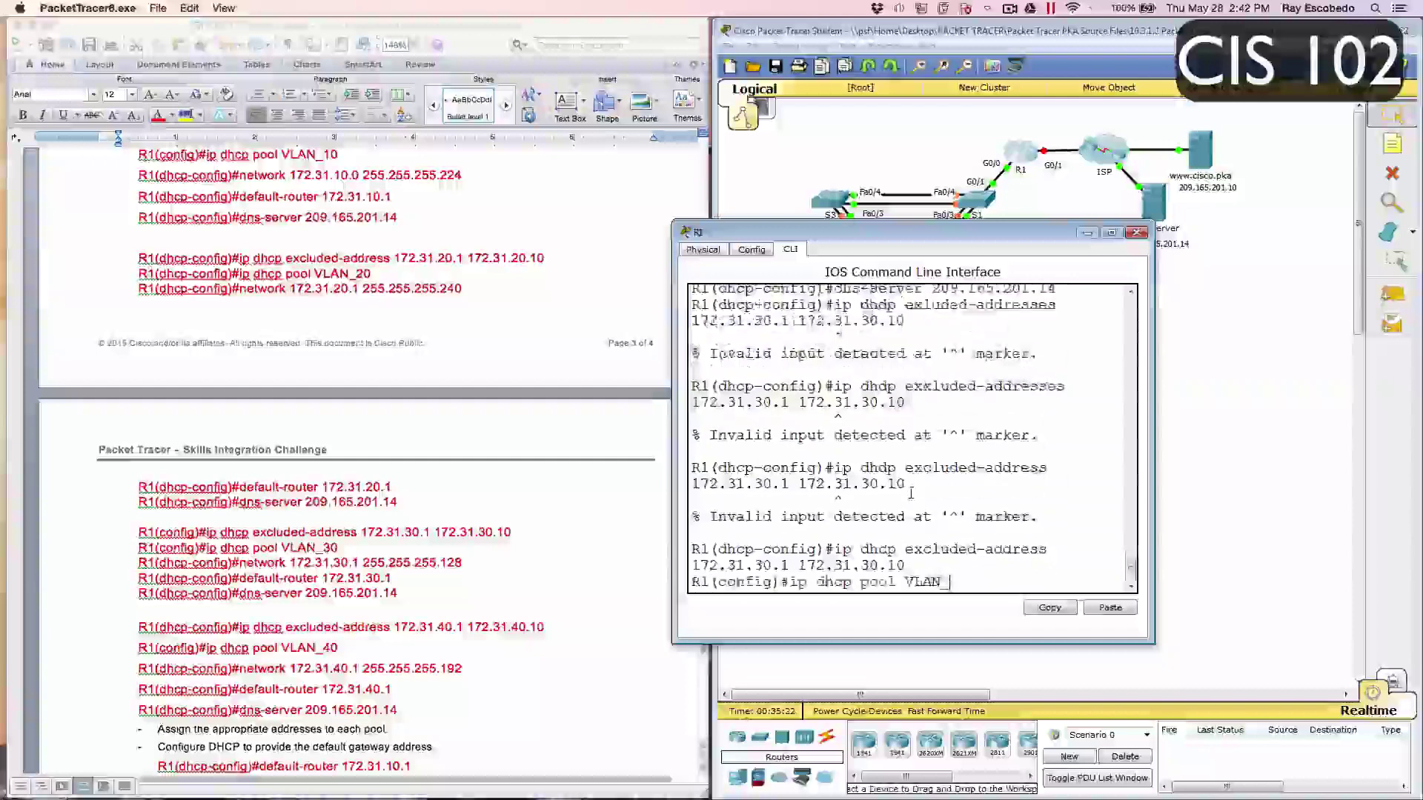
pyautogui.write('30')
pyautogui.press('Return')
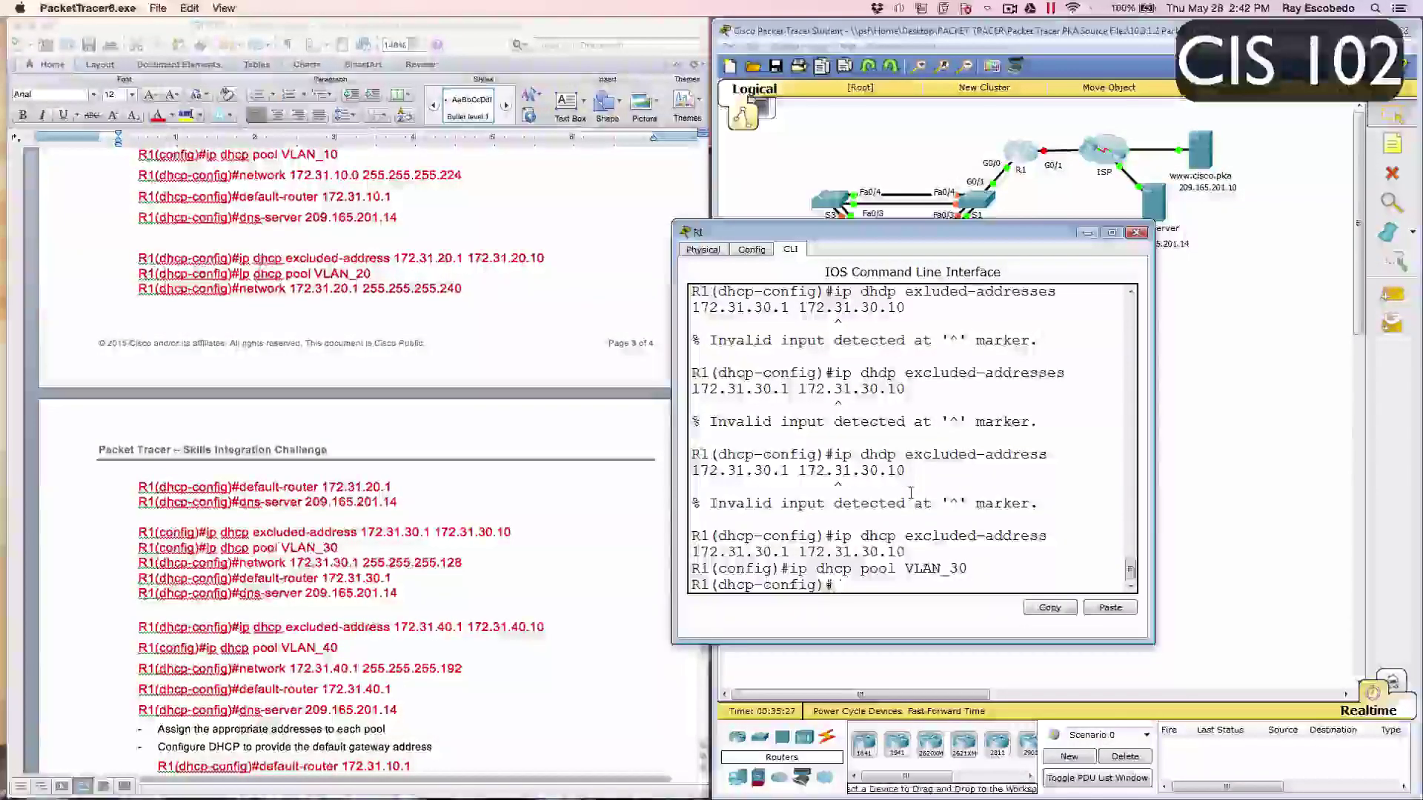
# Step: Set the network of the VLAN_30 DHCP pool to 172.31.30.1 with subnet mask 255.255.255.128
pyautogui.write('network ')
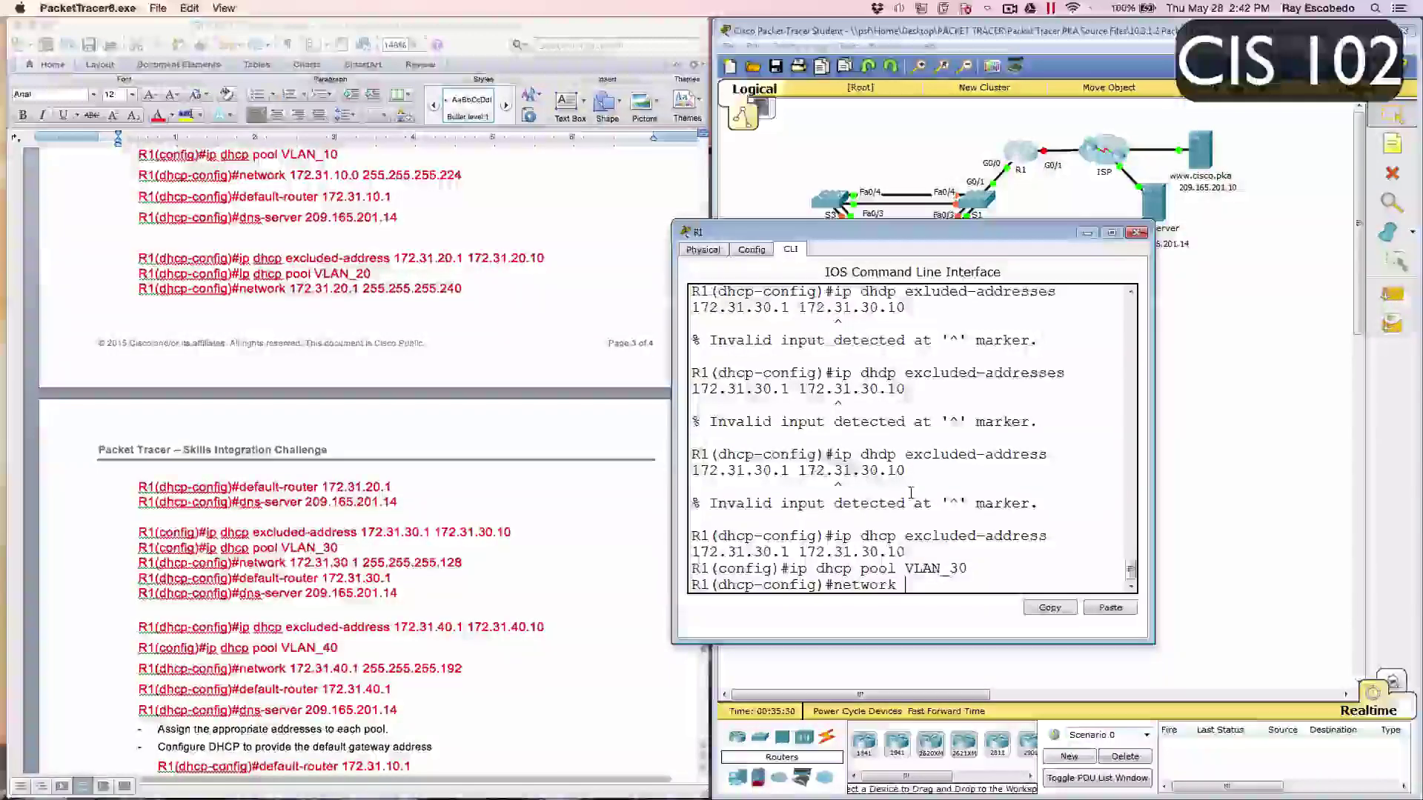
pyautogui.write('1')
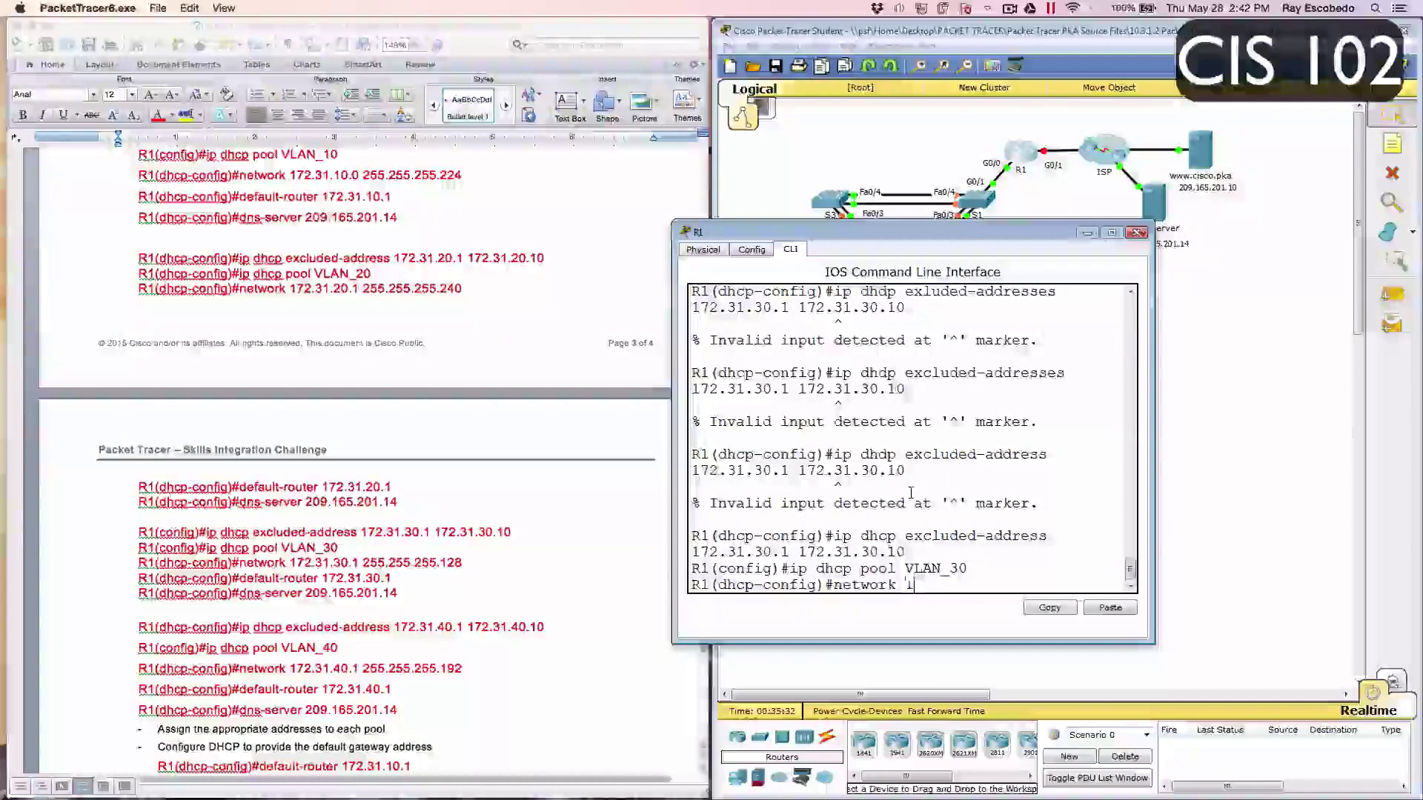
pyautogui.write('72.')
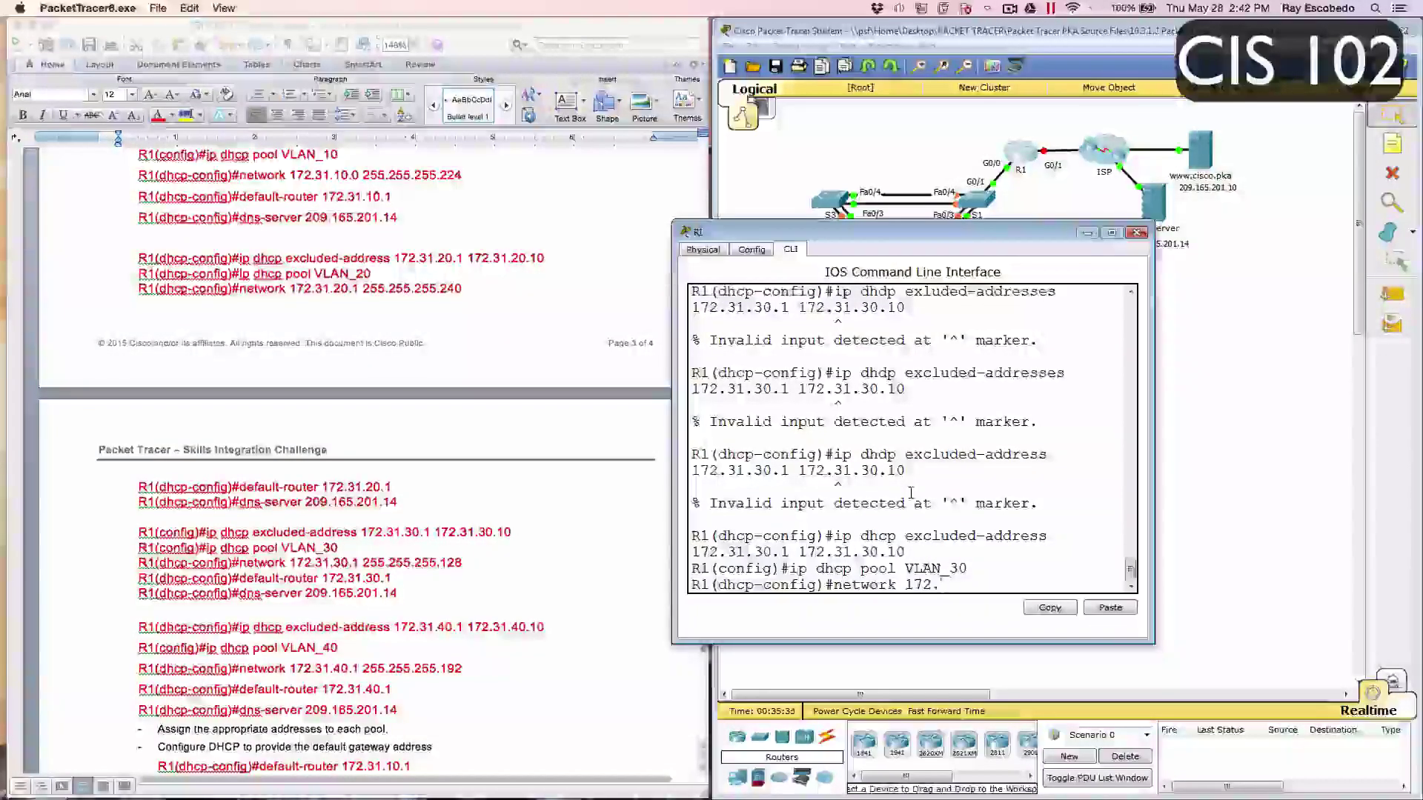
pyautogui.write('31')
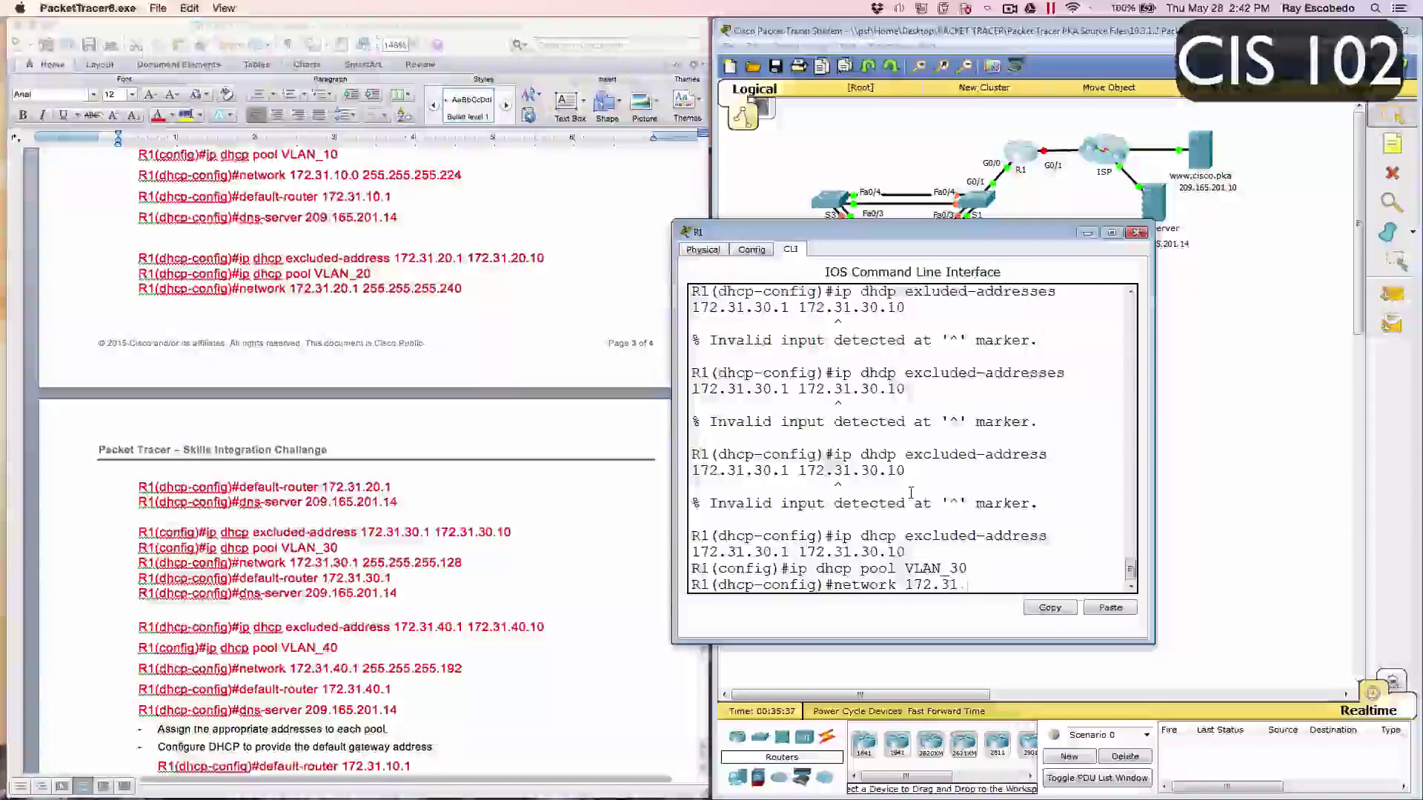
pyautogui.write('.30.1')
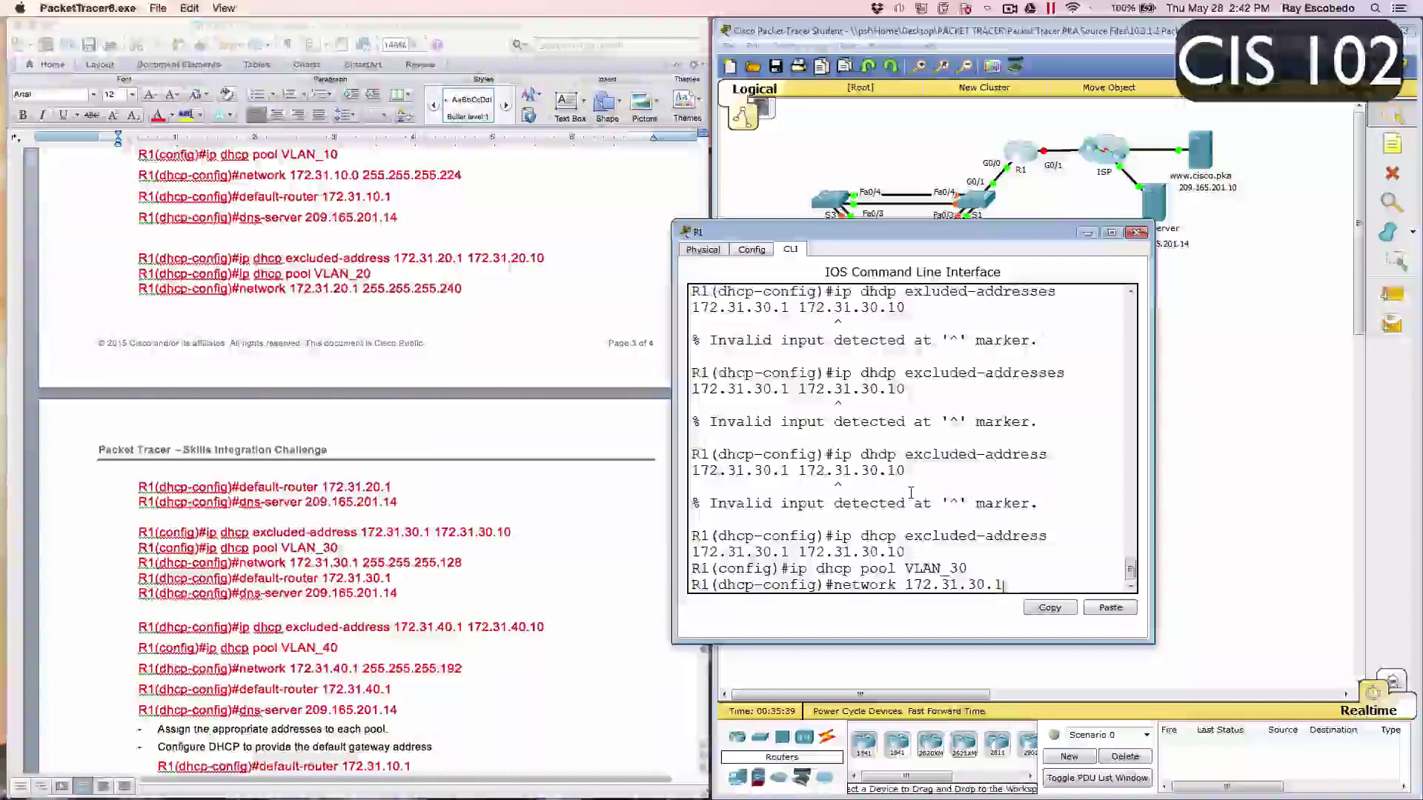
pyautogui.write(' 255.')
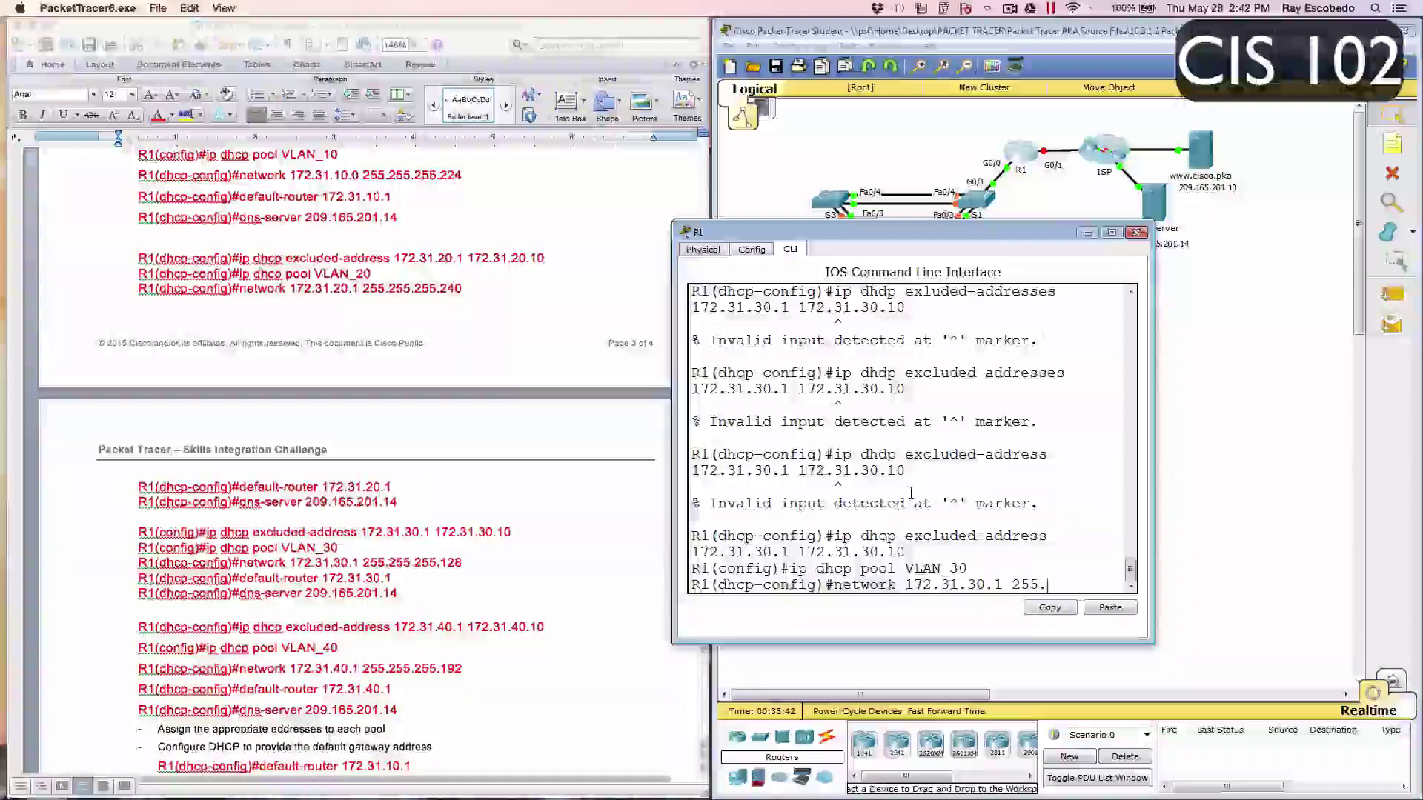
pyautogui.write('255.255')
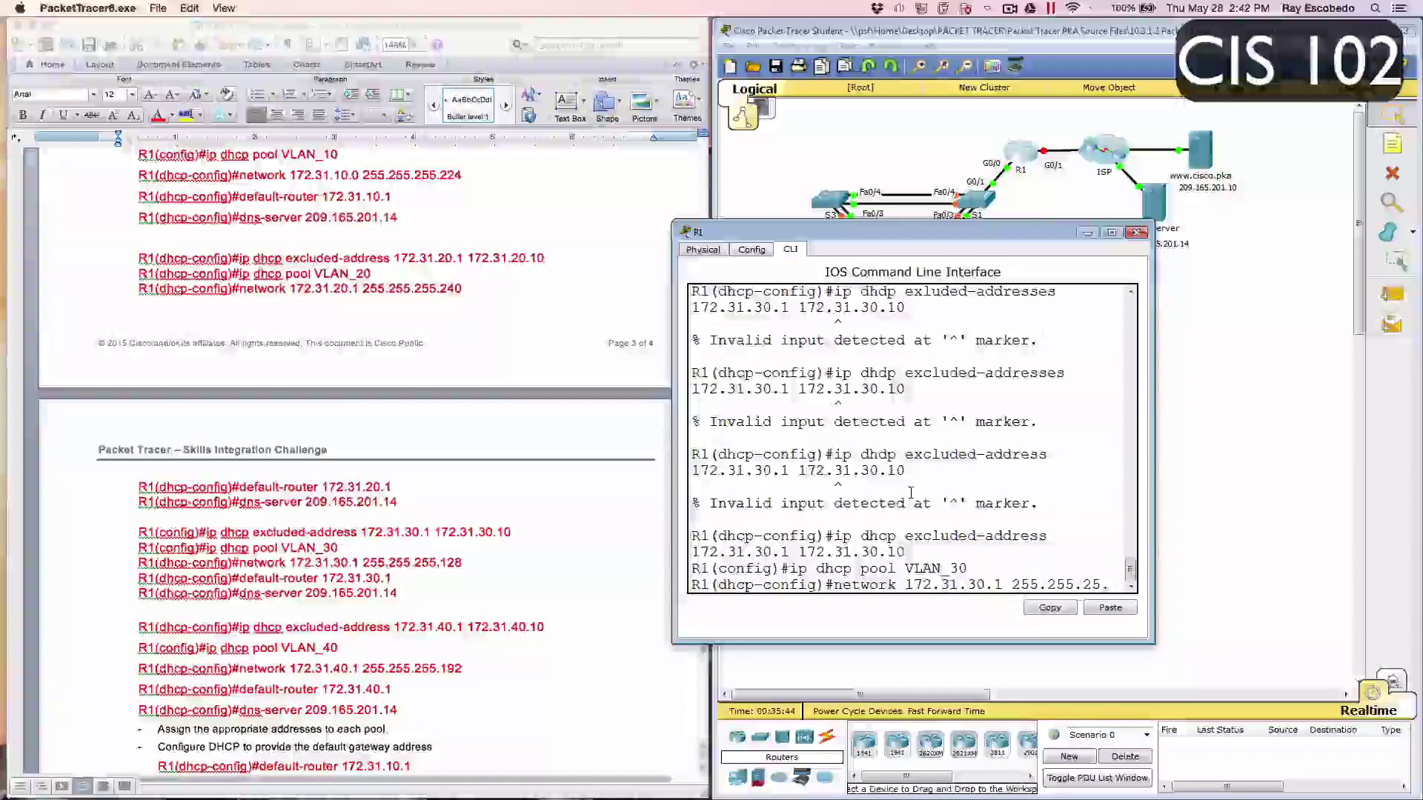
pyautogui.write('.11')
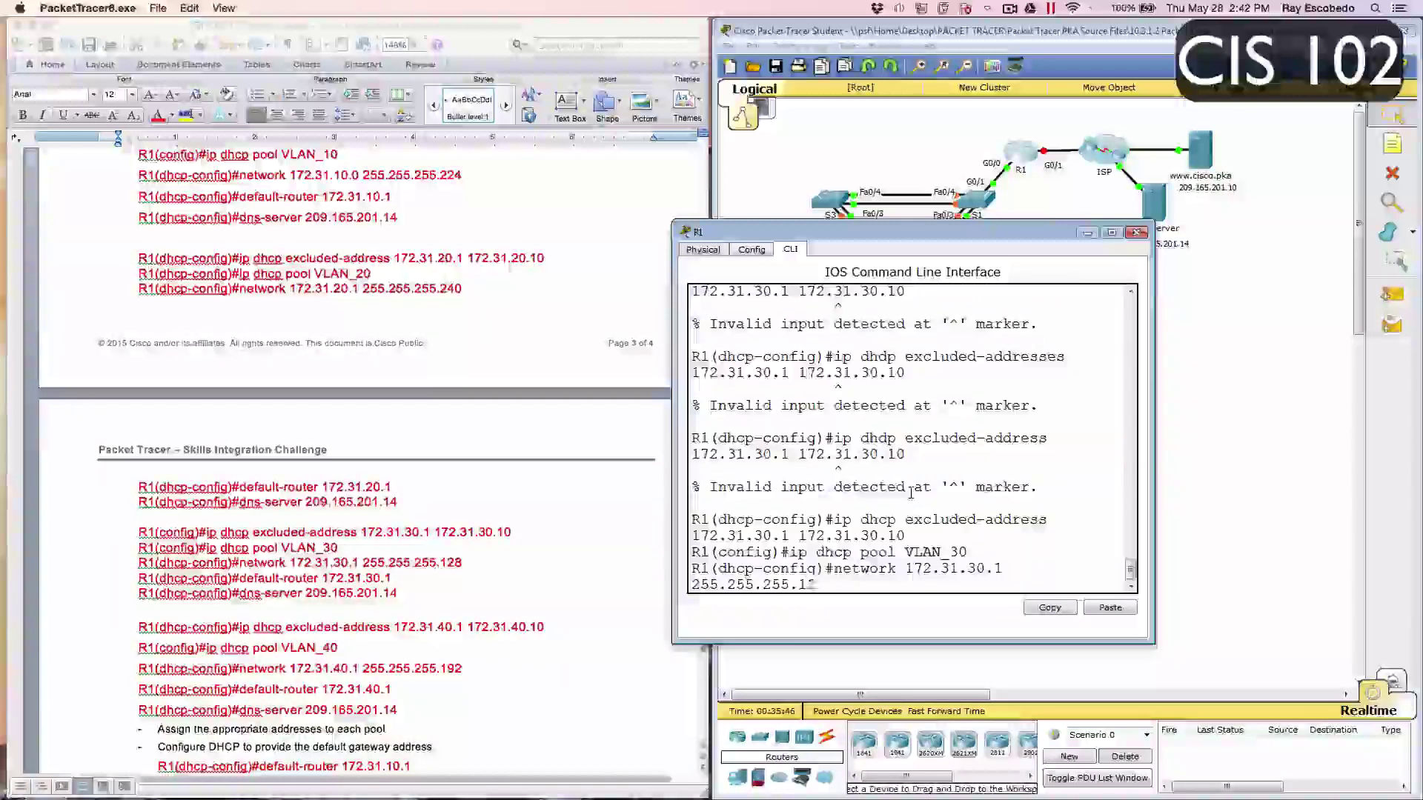
pyautogui.write('8')
pyautogui.press('Return')
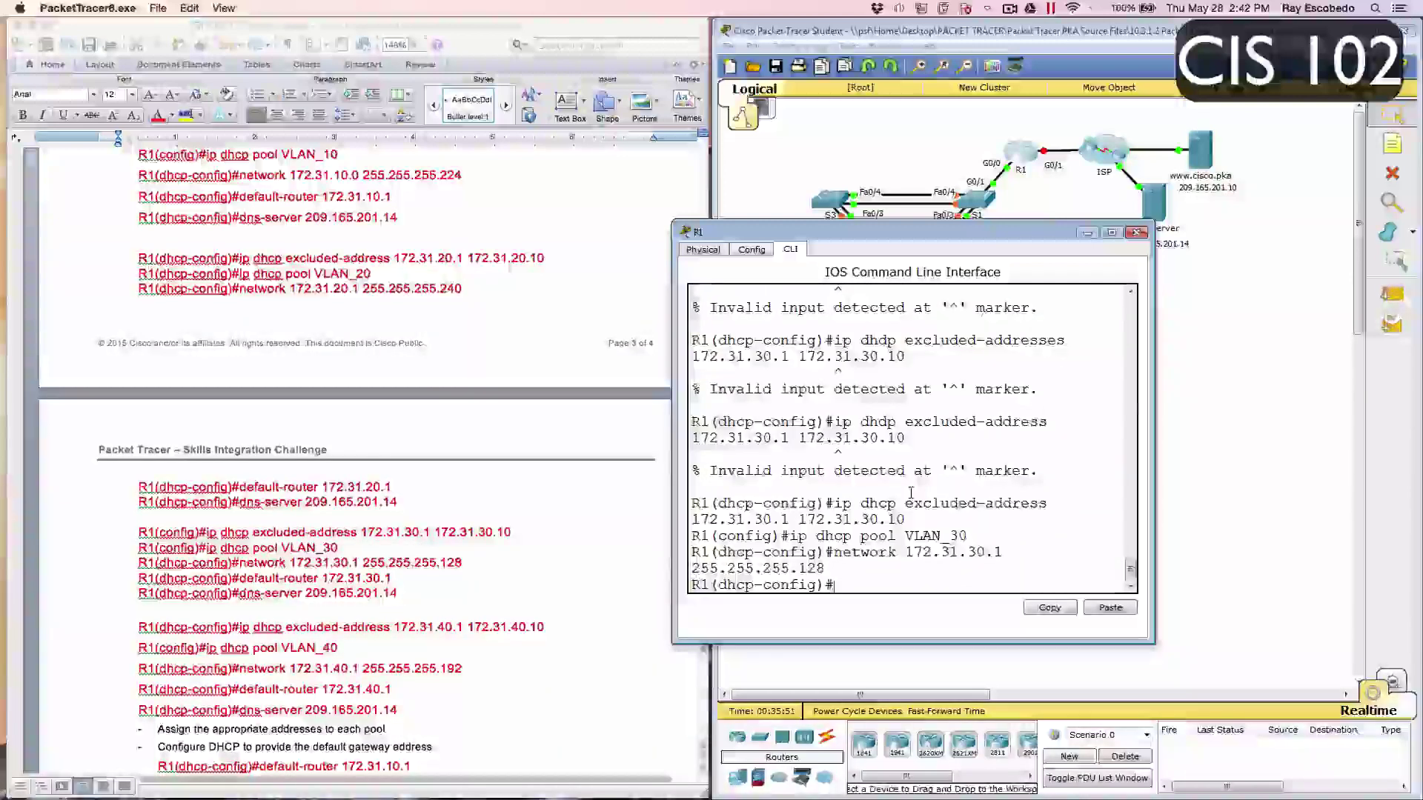
# Step: Try to set the VLAN_30 pool's default router to 172.31.30.1, dropping the unneeded mask 255.255.255.128 from the command before running it
pyautogui.write('da')
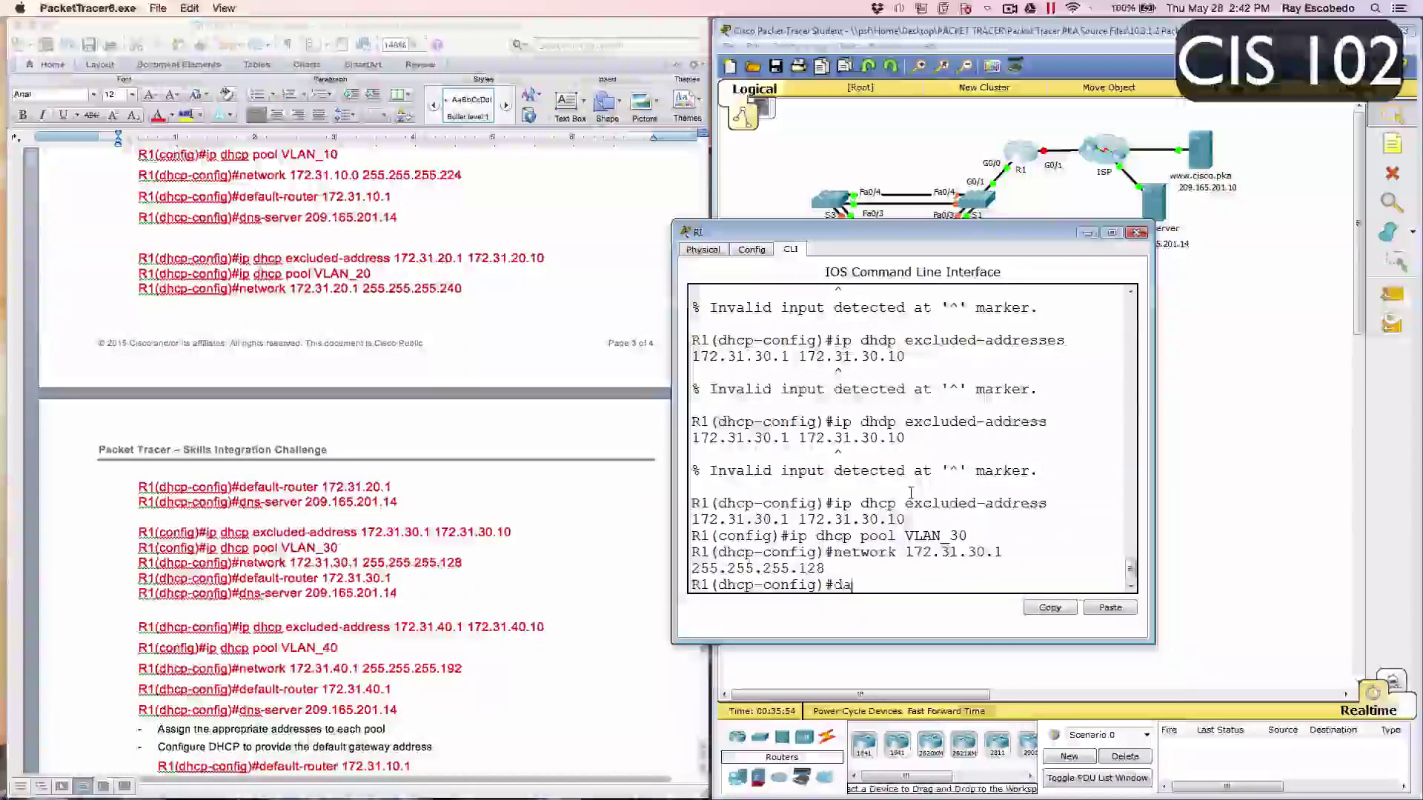
pyautogui.press('BackSpace')
pyautogui.write('efualt-')
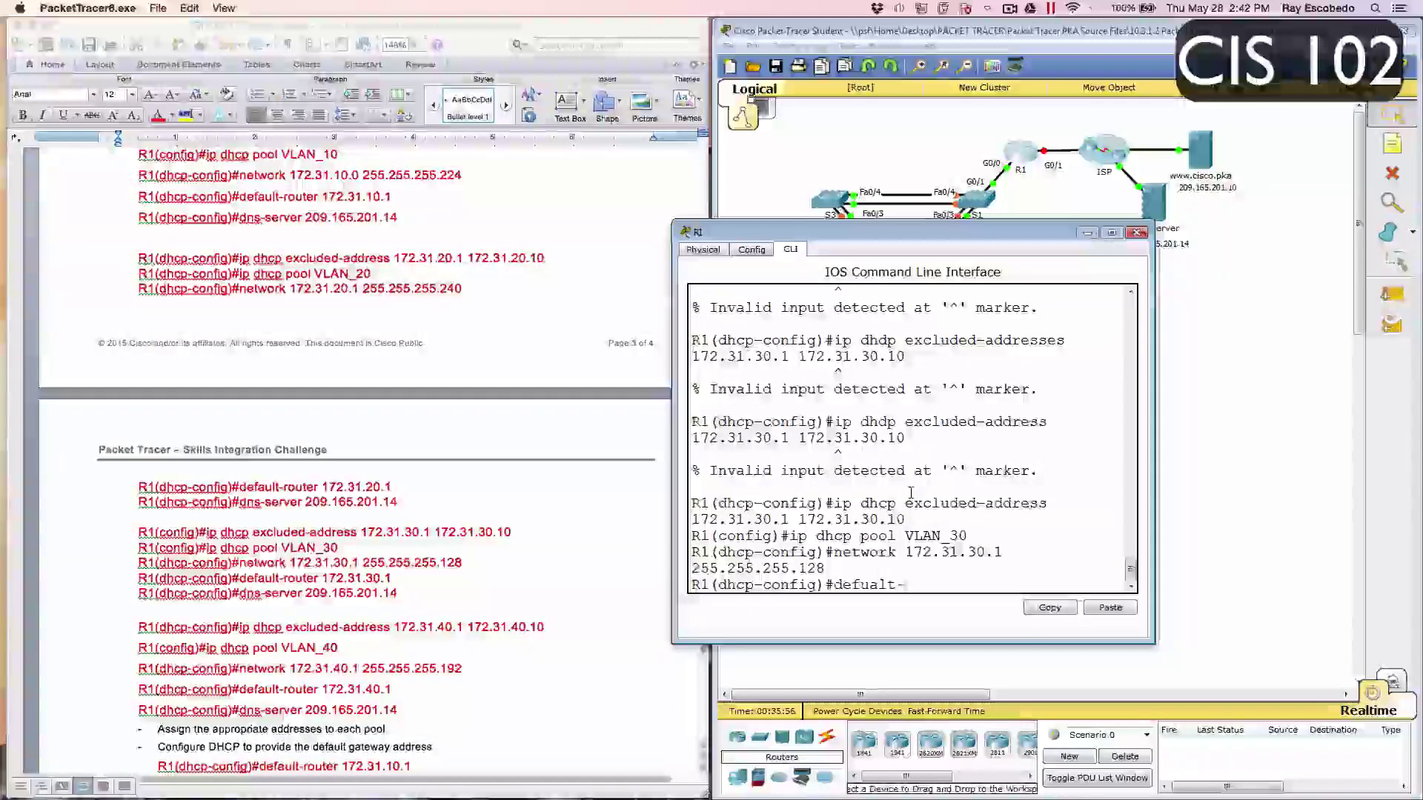
pyautogui.write('router')
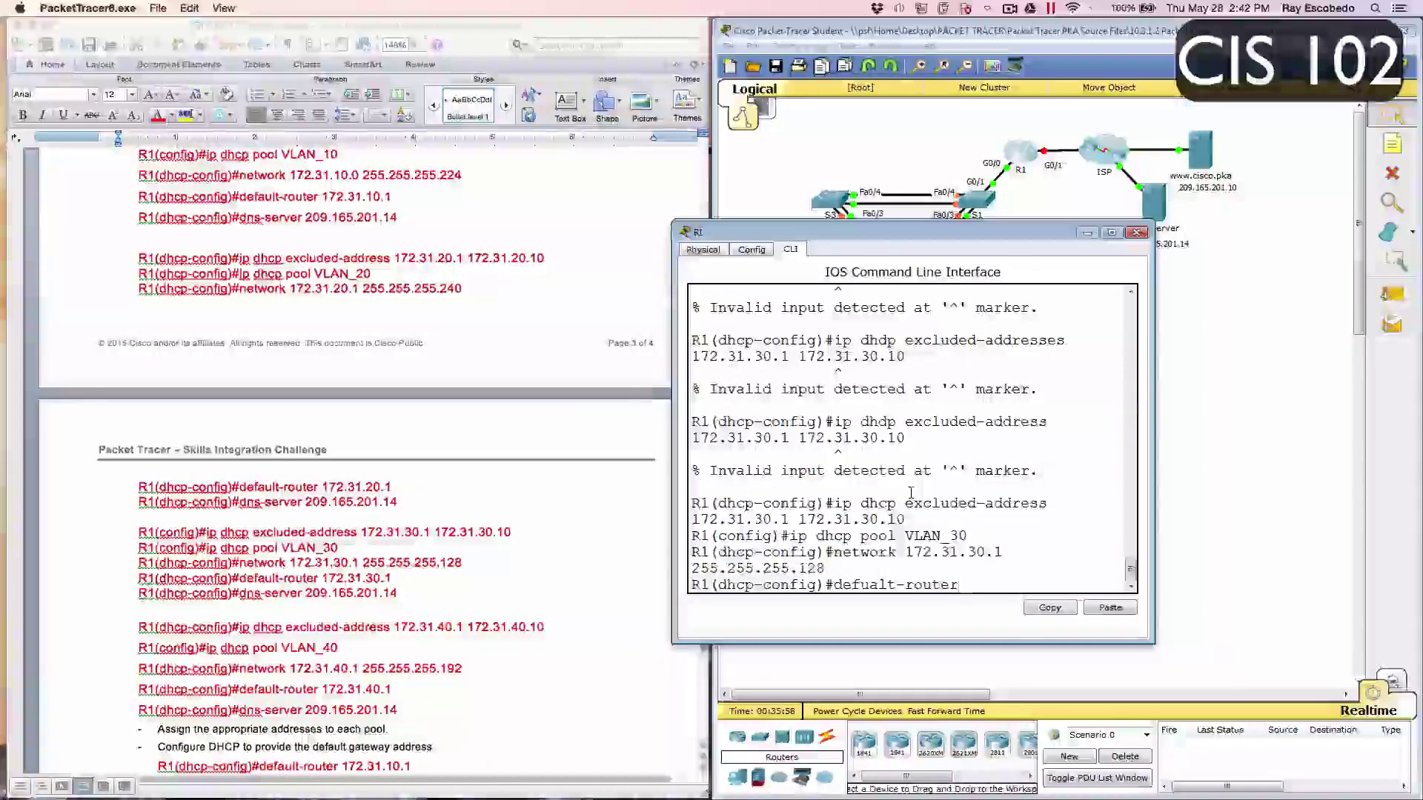
pyautogui.write(' 17')
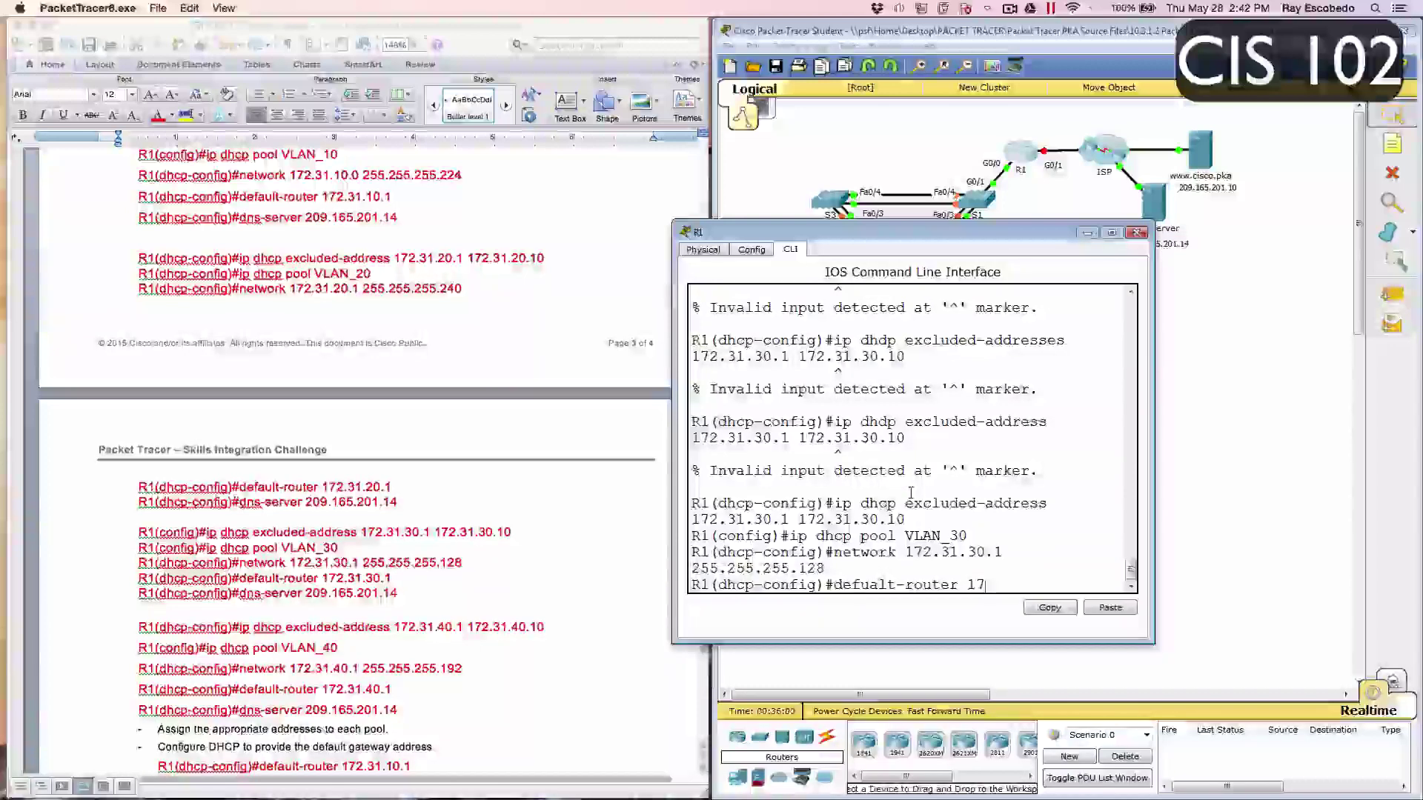
pyautogui.write('2.')
pyautogui.press('BackSpace')
pyautogui.press('BackSpace')
pyautogui.write('3')
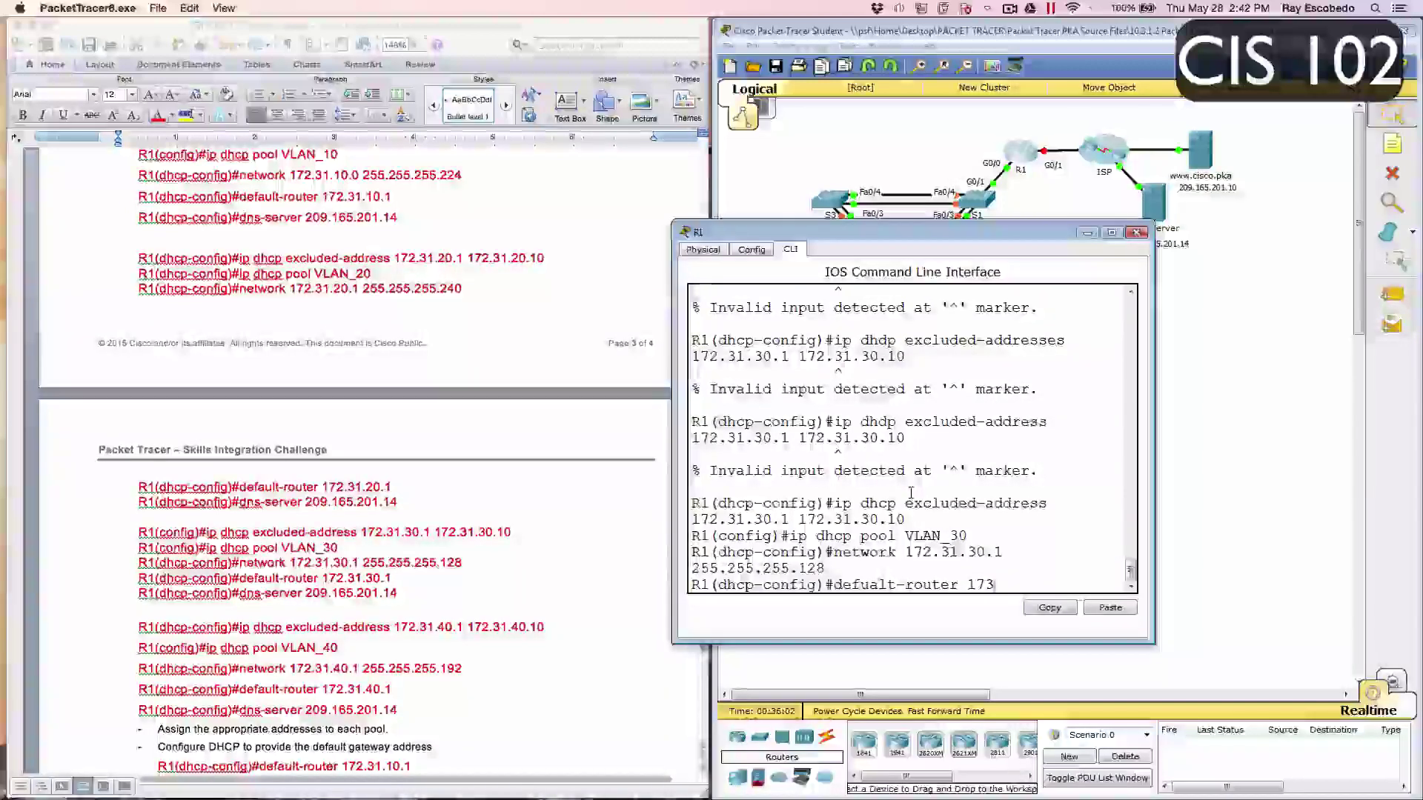
pyautogui.press('BackSpace')
pyautogui.write('2.')
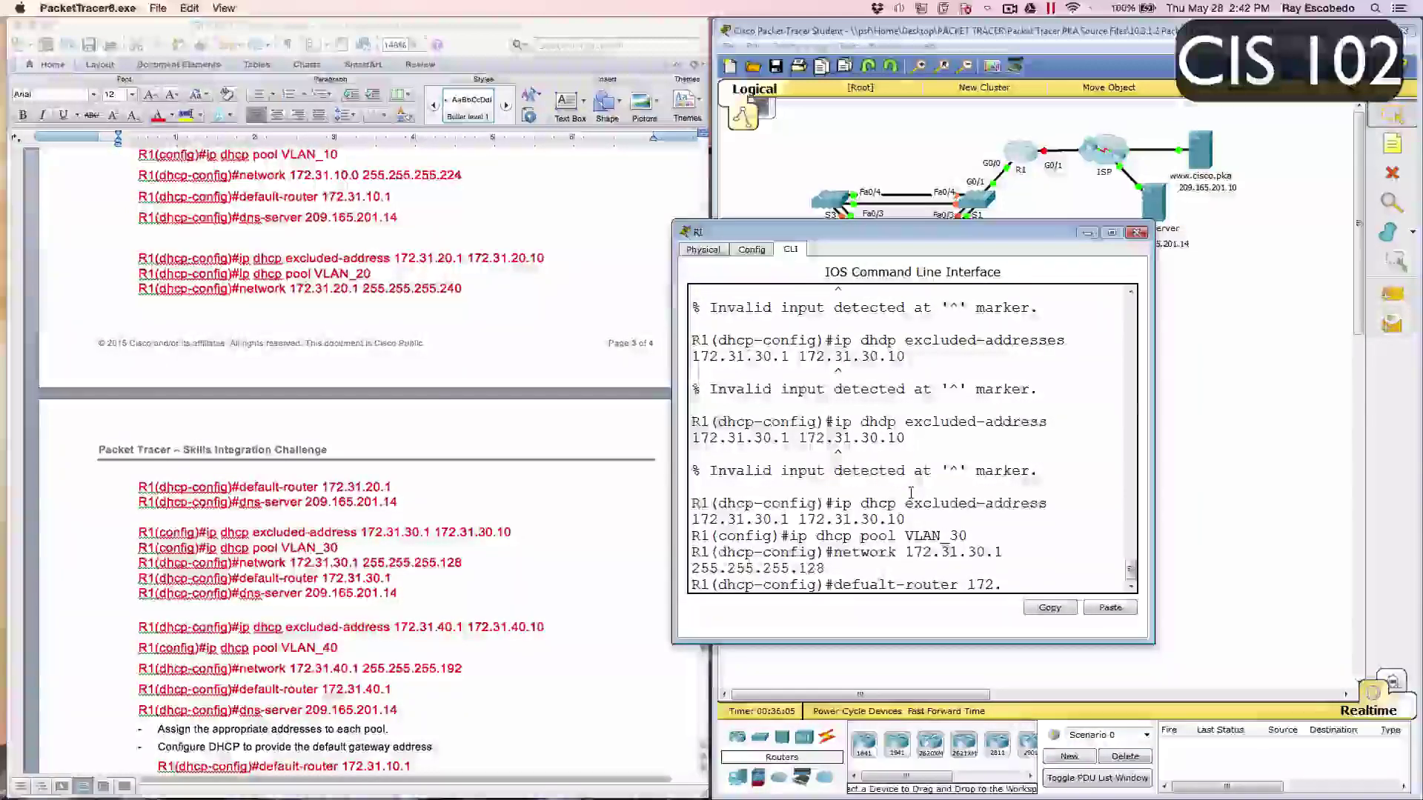
pyautogui.write('31.3')
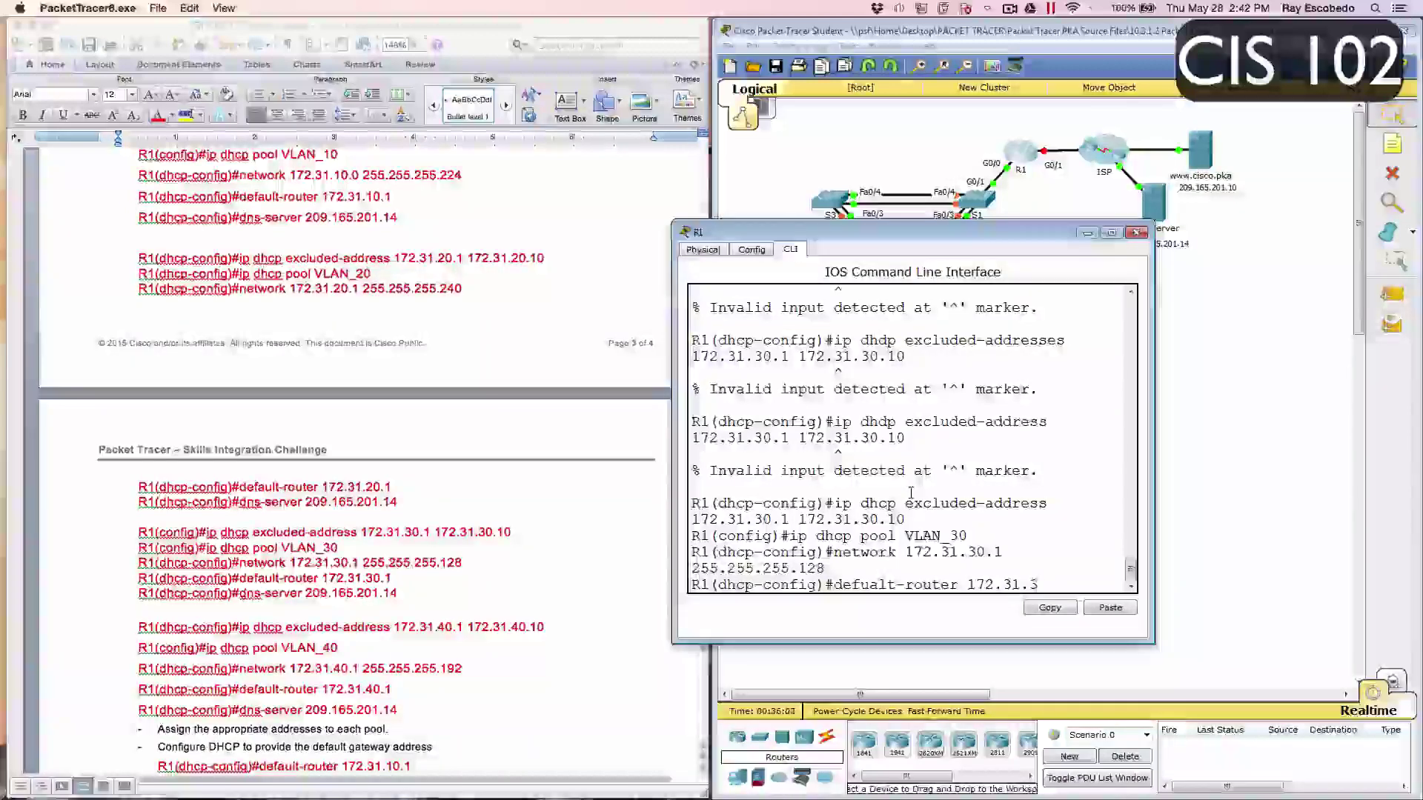
pyautogui.write('0.1 ')
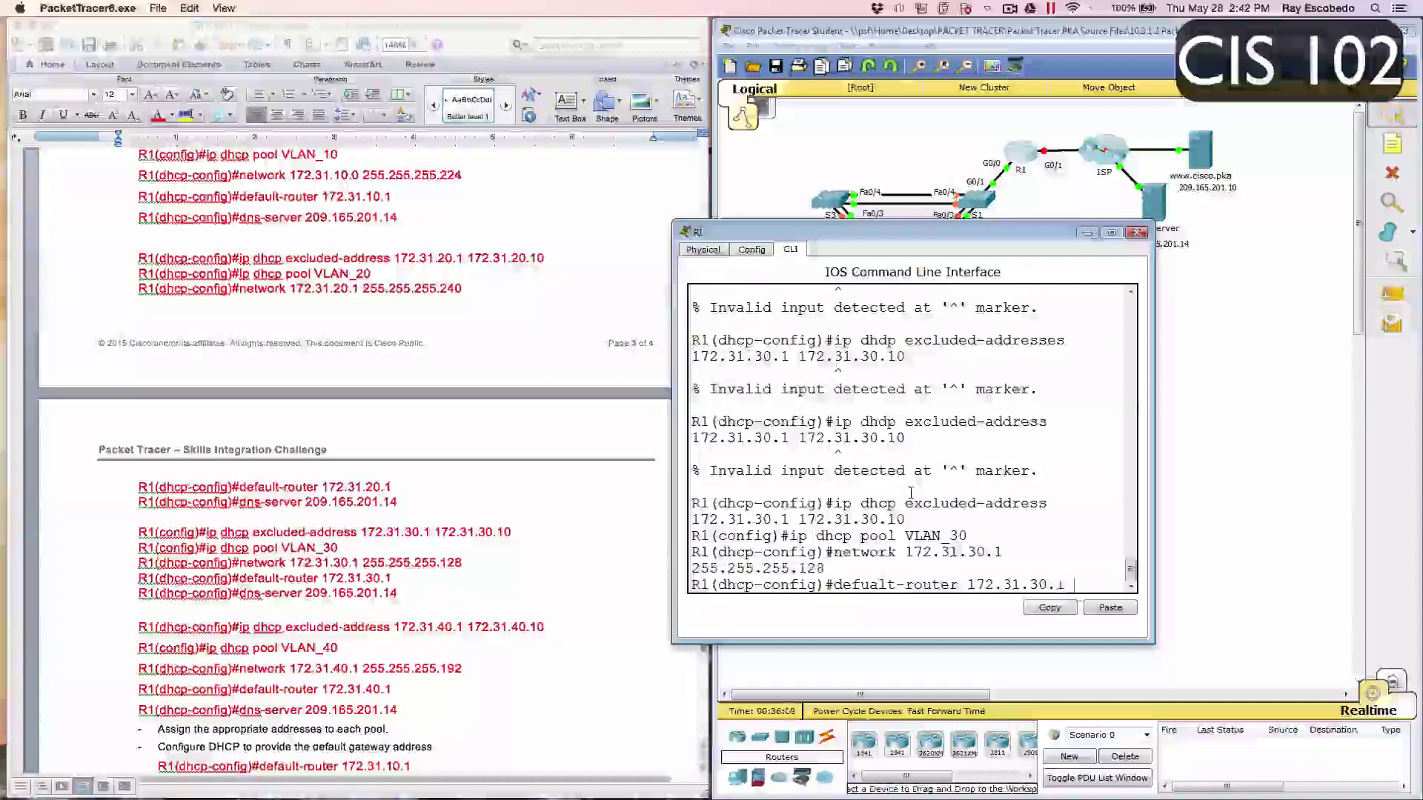
pyautogui.write('255.2')
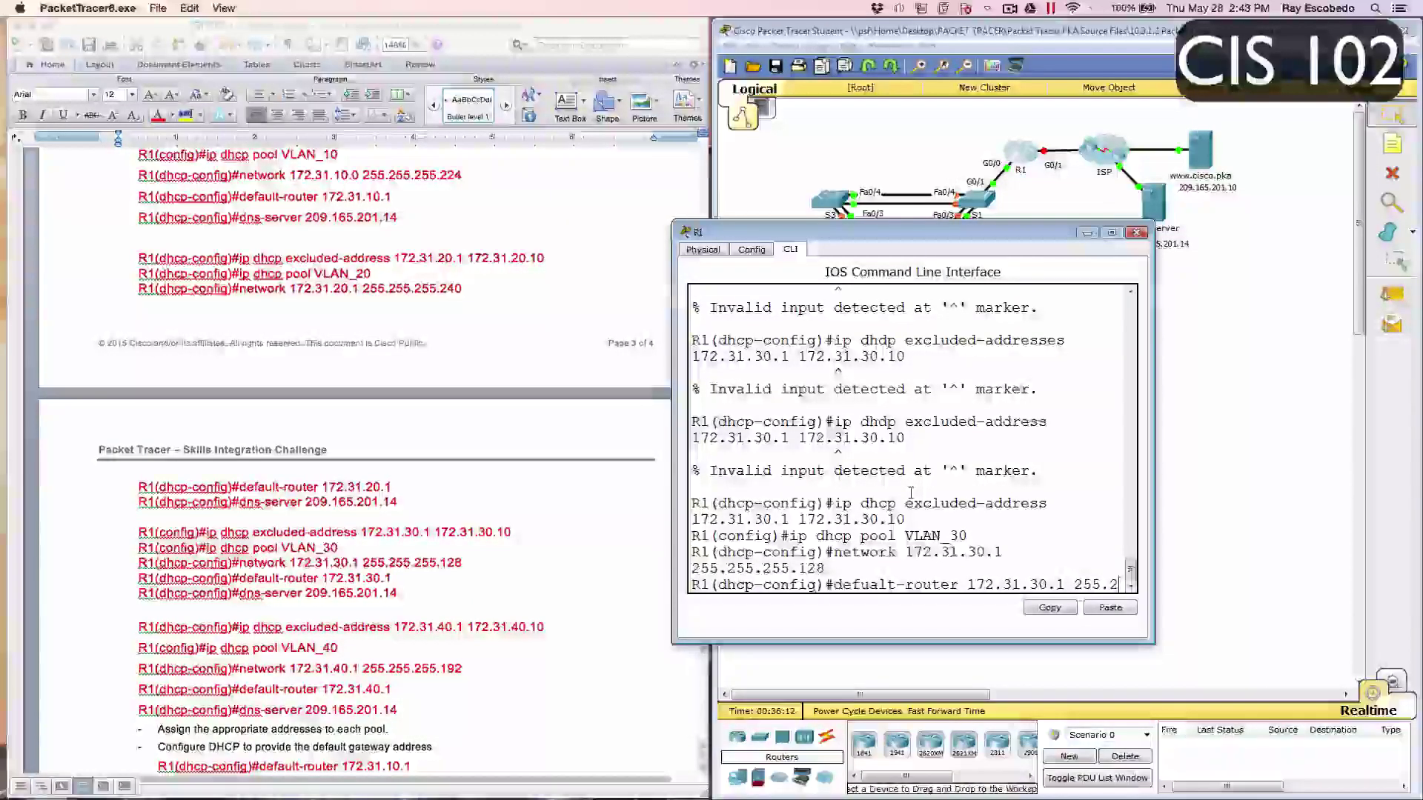
pyautogui.write('55.')
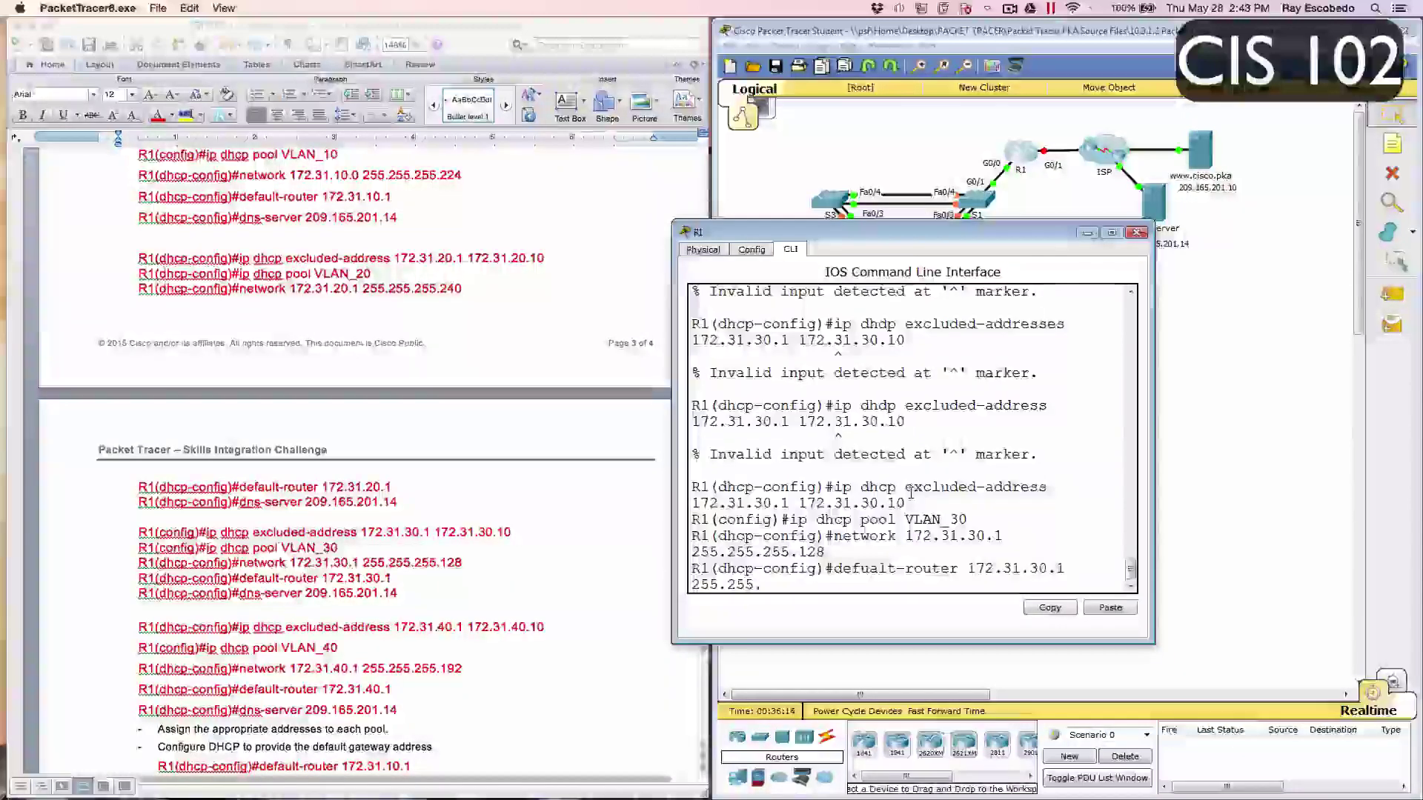
pyautogui.write('255.')
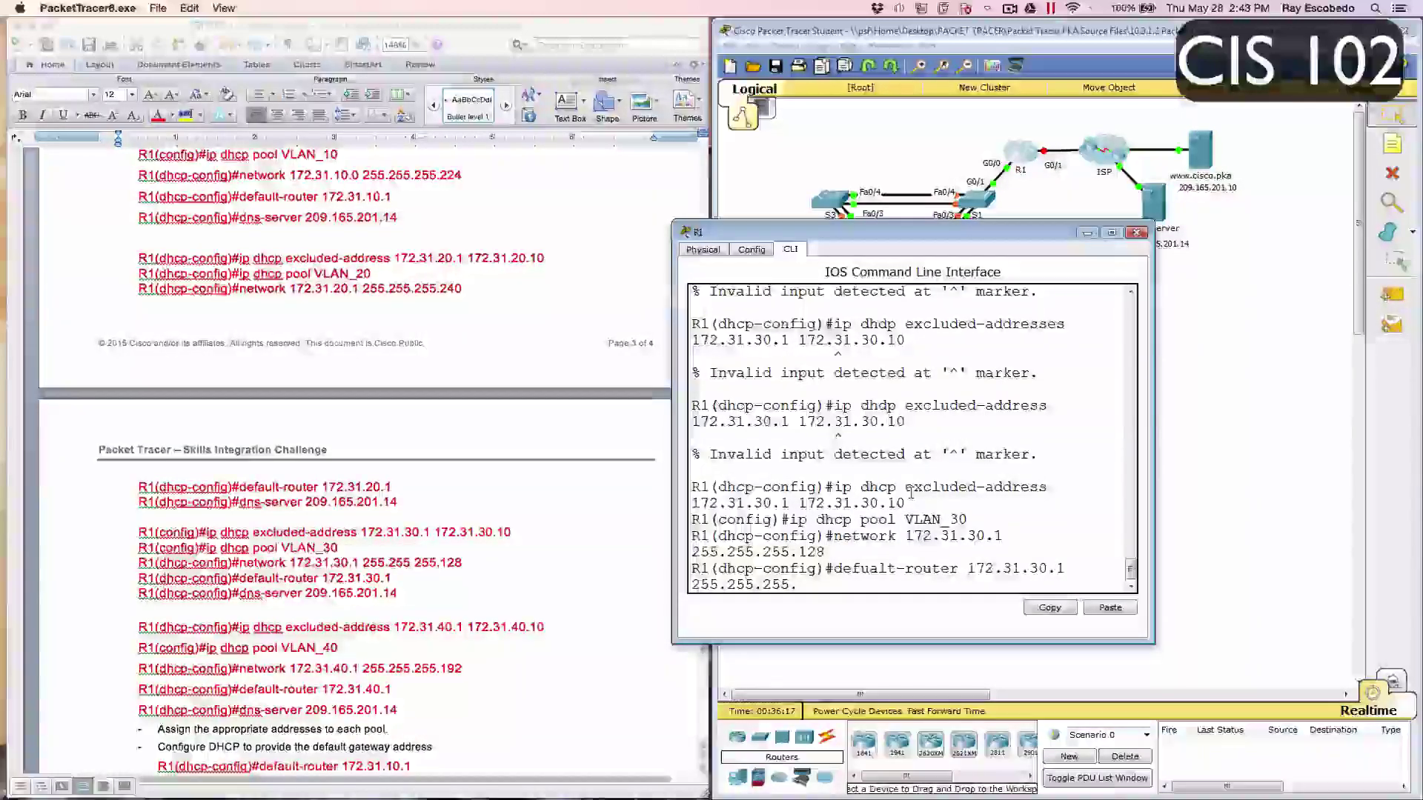
pyautogui.write('128')
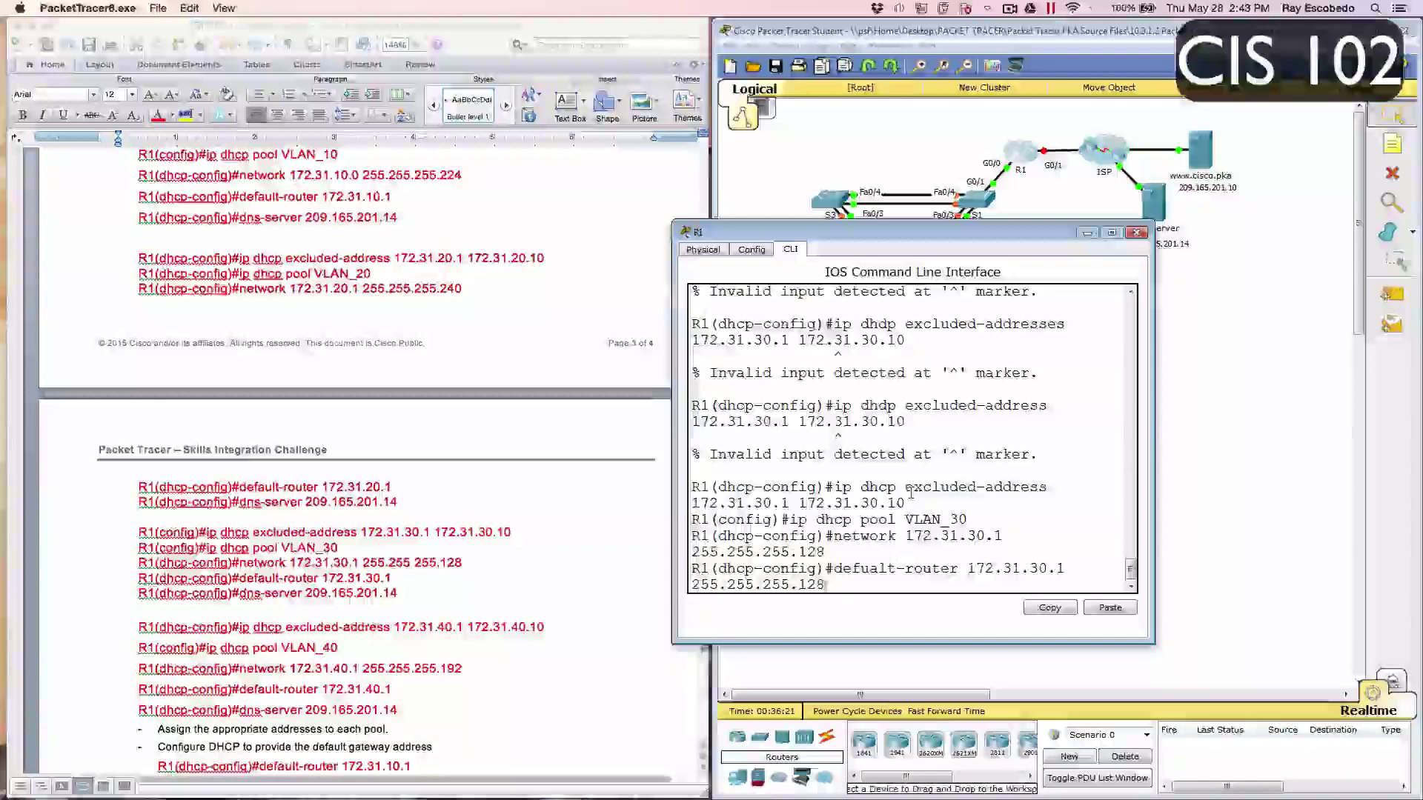
pyautogui.press('BackSpace')
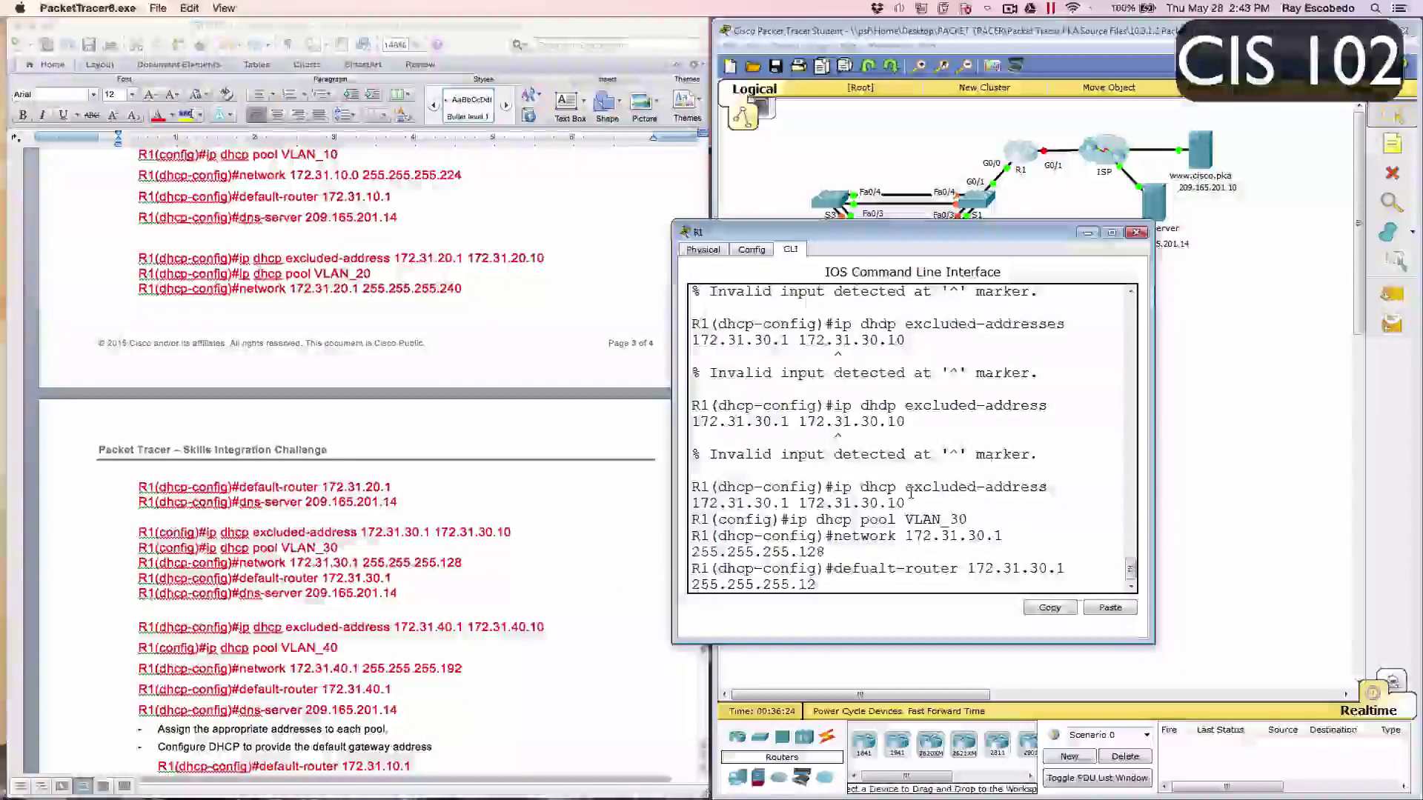
pyautogui.press('BackSpace')
pyautogui.press('BackSpace')
pyautogui.press('BackSpace')
pyautogui.press('BackSpace')
pyautogui.press('BackSpace')
pyautogui.press('BackSpace')
pyautogui.press('BackSpace')
pyautogui.press('BackSpace')
pyautogui.press('BackSpace')
pyautogui.press('BackSpace')
pyautogui.press('BackSpace')
pyautogui.press('BackSpace')
pyautogui.press('BackSpace')
pyautogui.press('BackSpace')
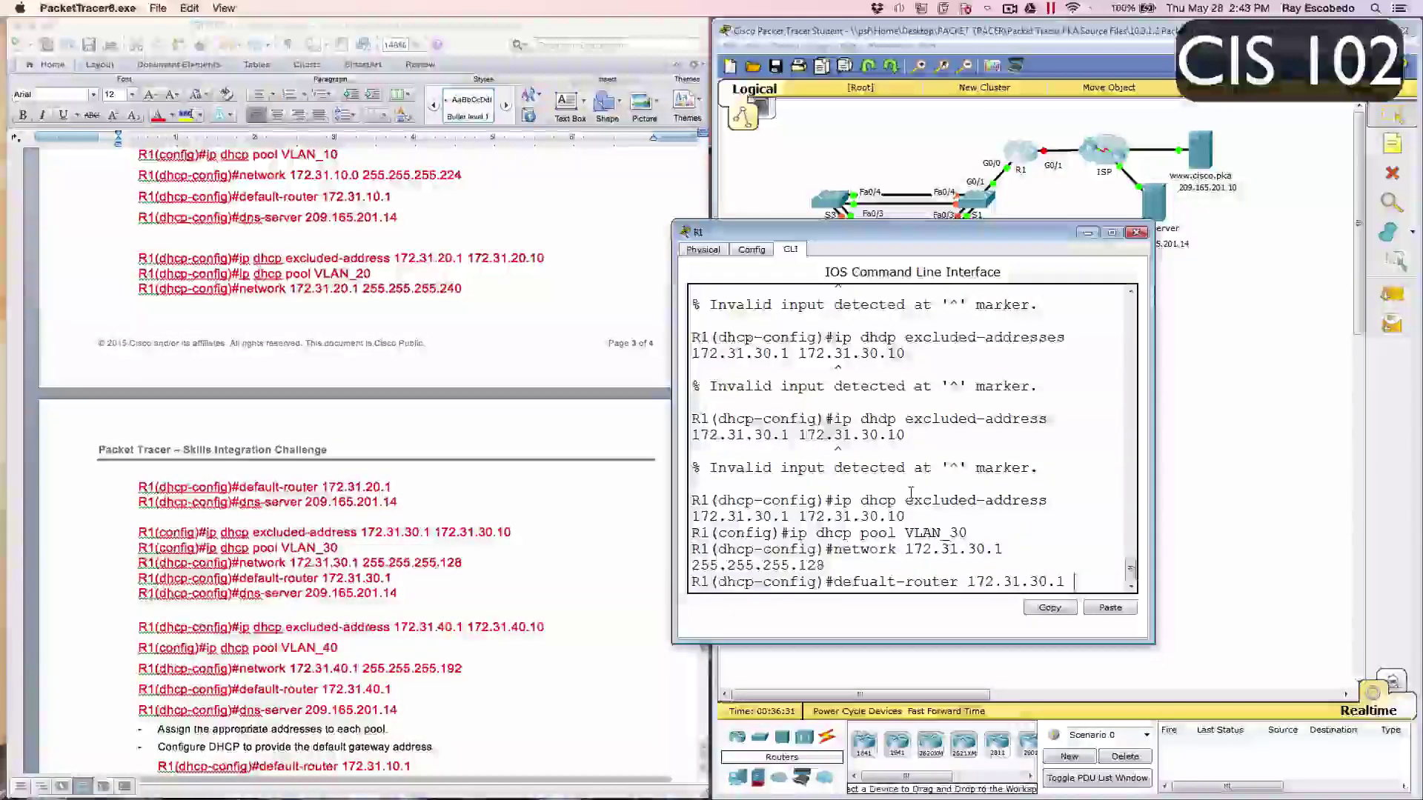
pyautogui.press('Return')
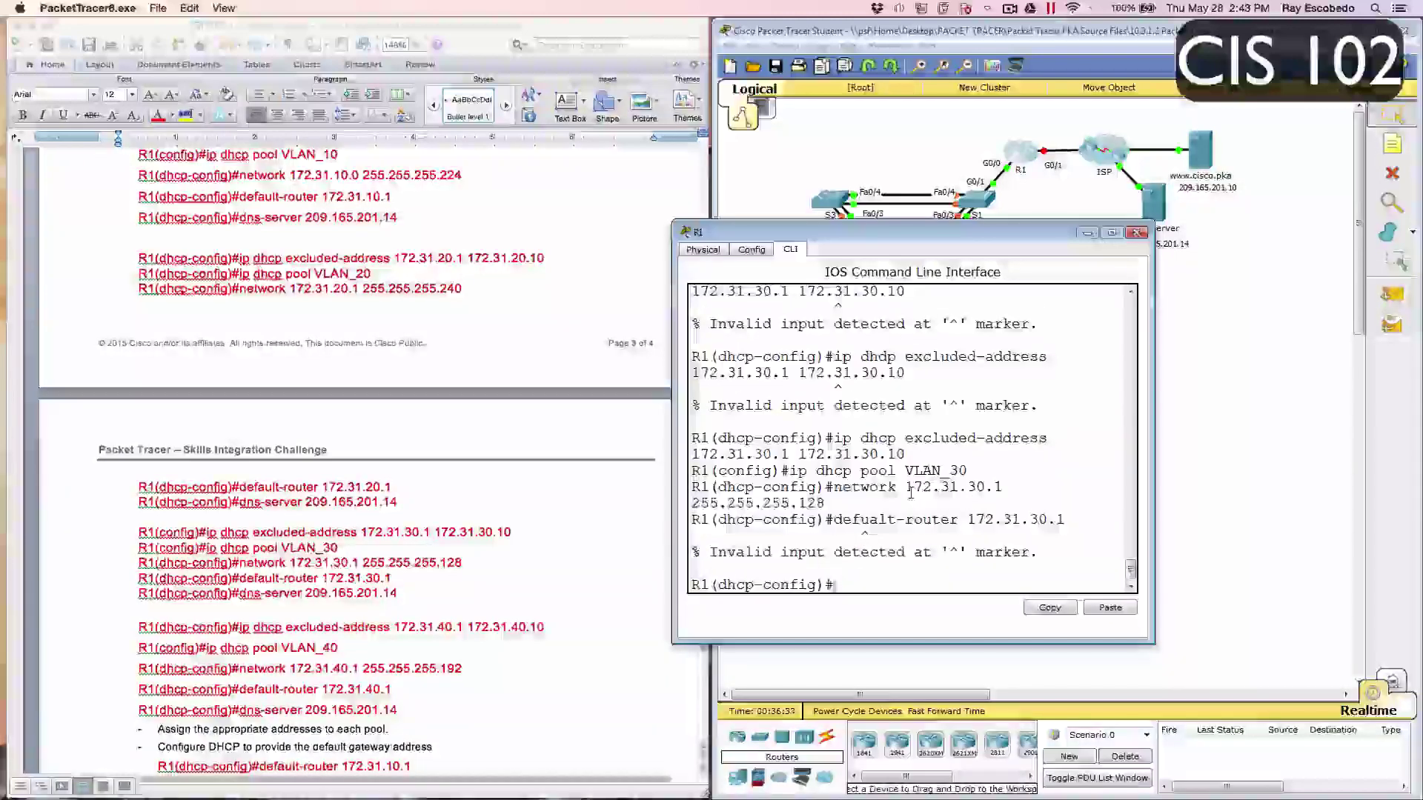
# Step: Reenter the command with default-router spelled correctly to give the VLAN_30 pool the gateway 172.31.30.1
pyautogui.write('de')
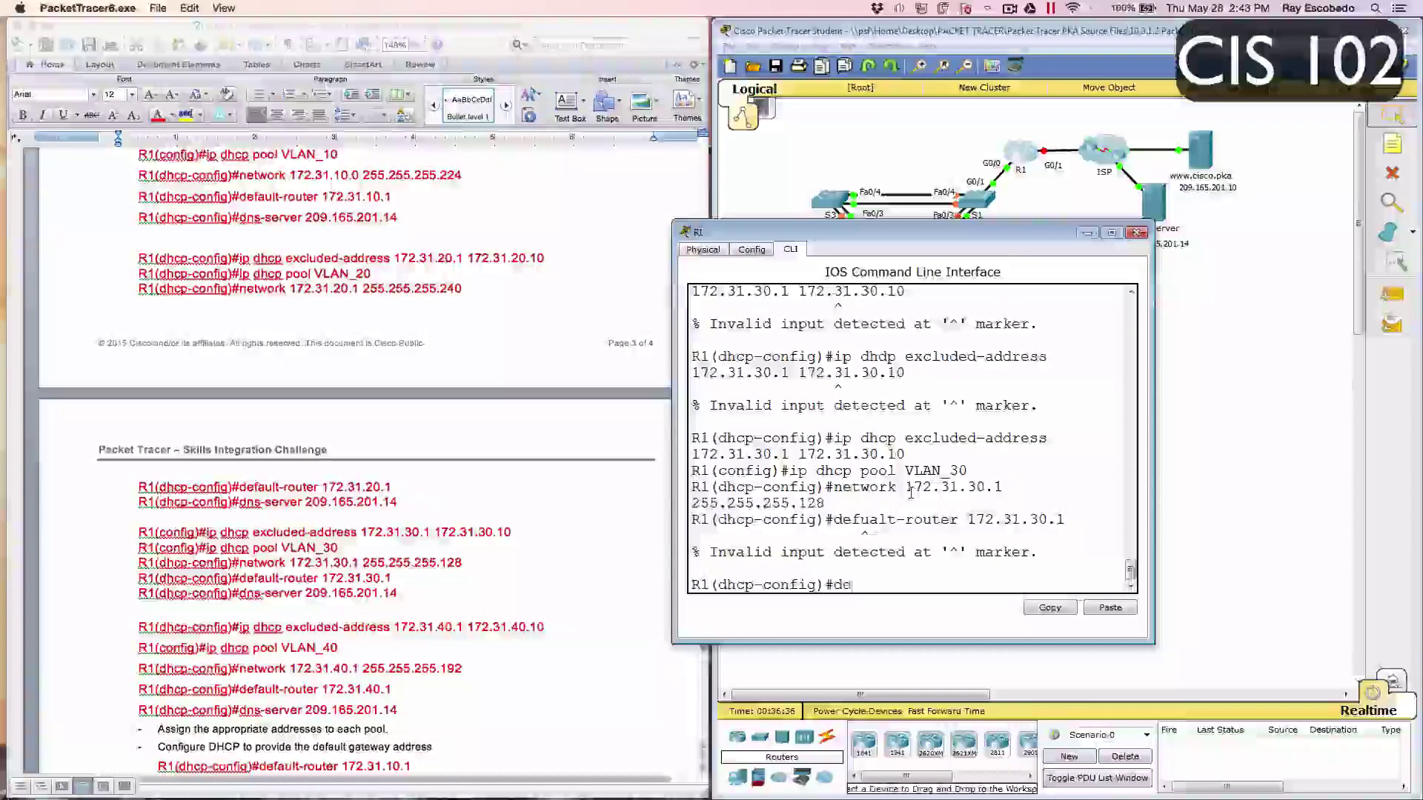
pyautogui.write('fault-')
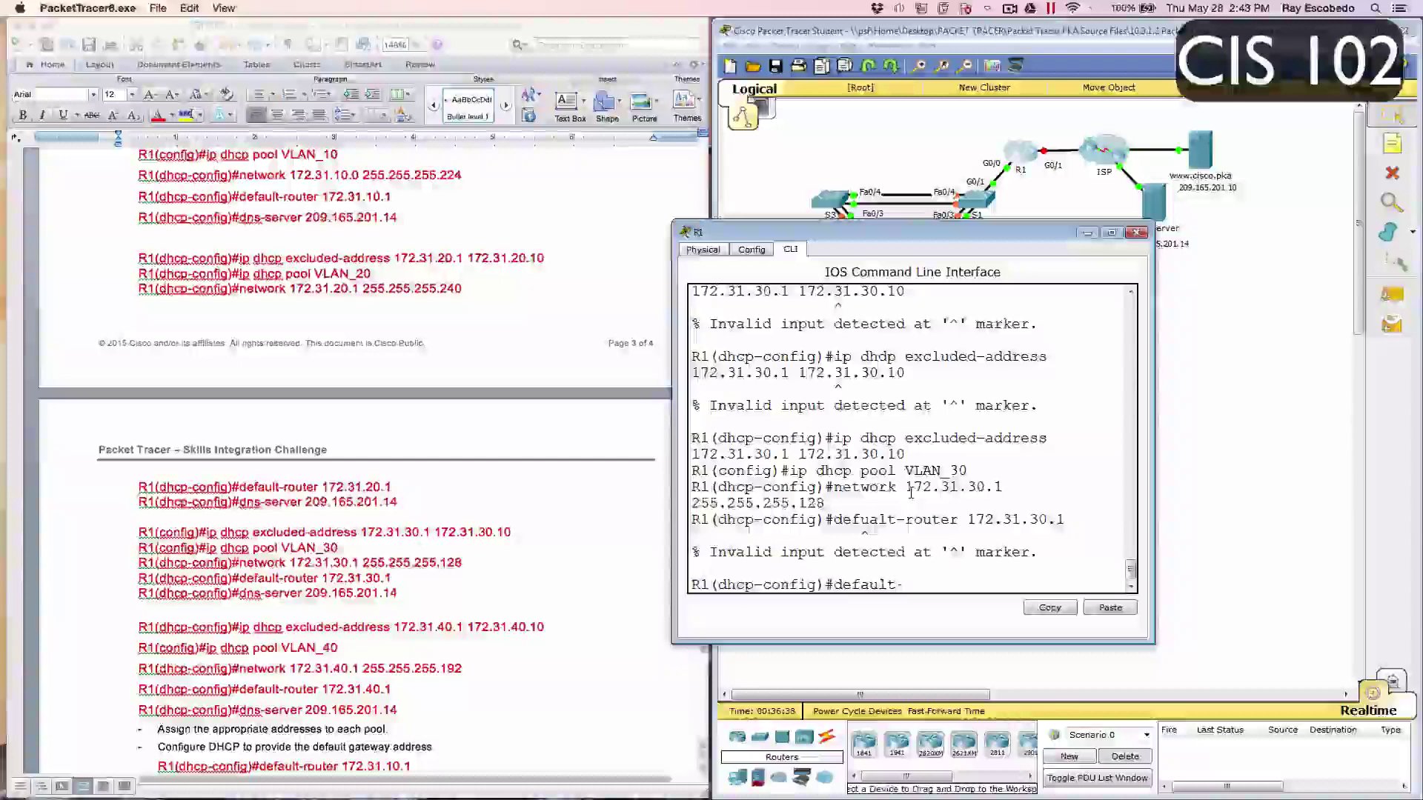
pyautogui.write('router 17')
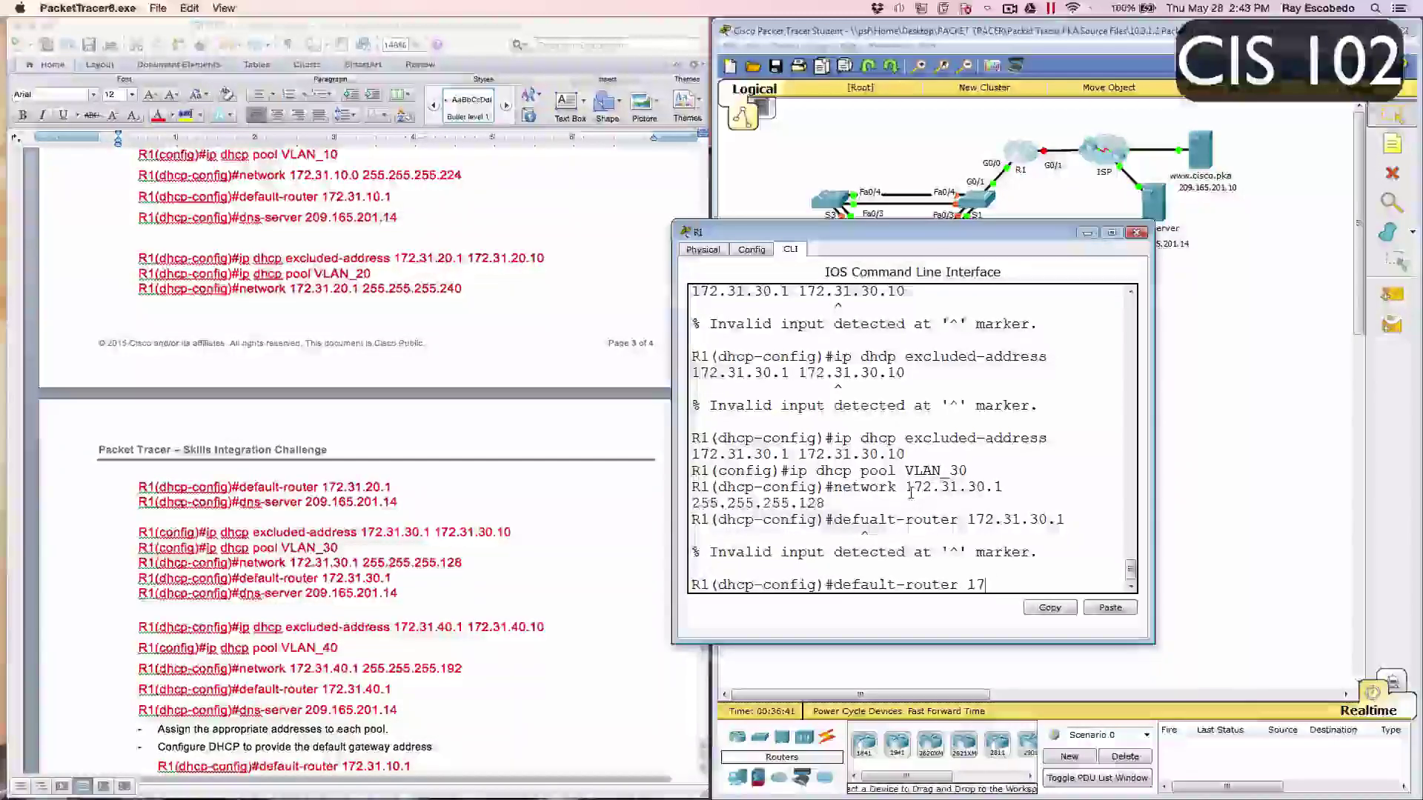
pyautogui.write('2.31.3')
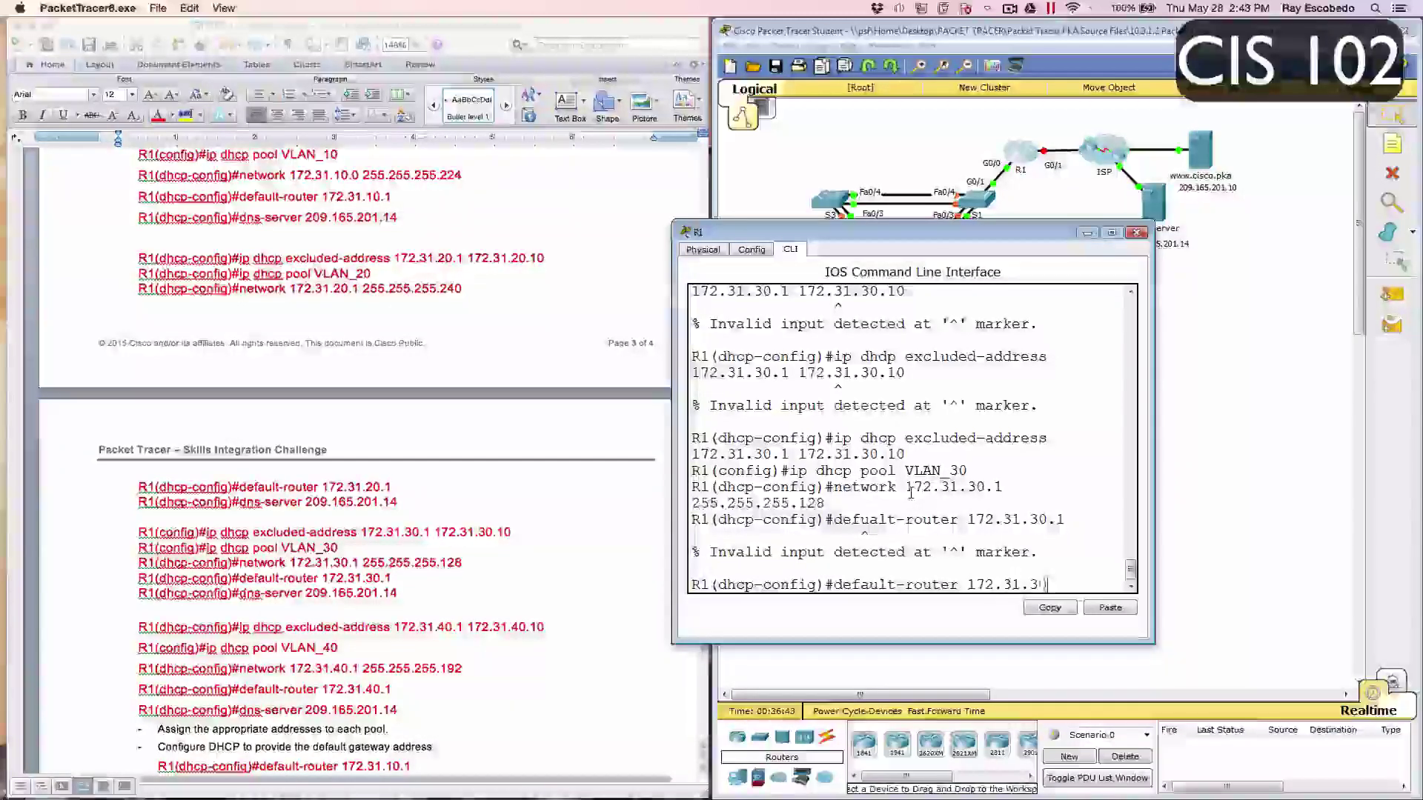
pyautogui.write('0.1')
pyautogui.press('Return')
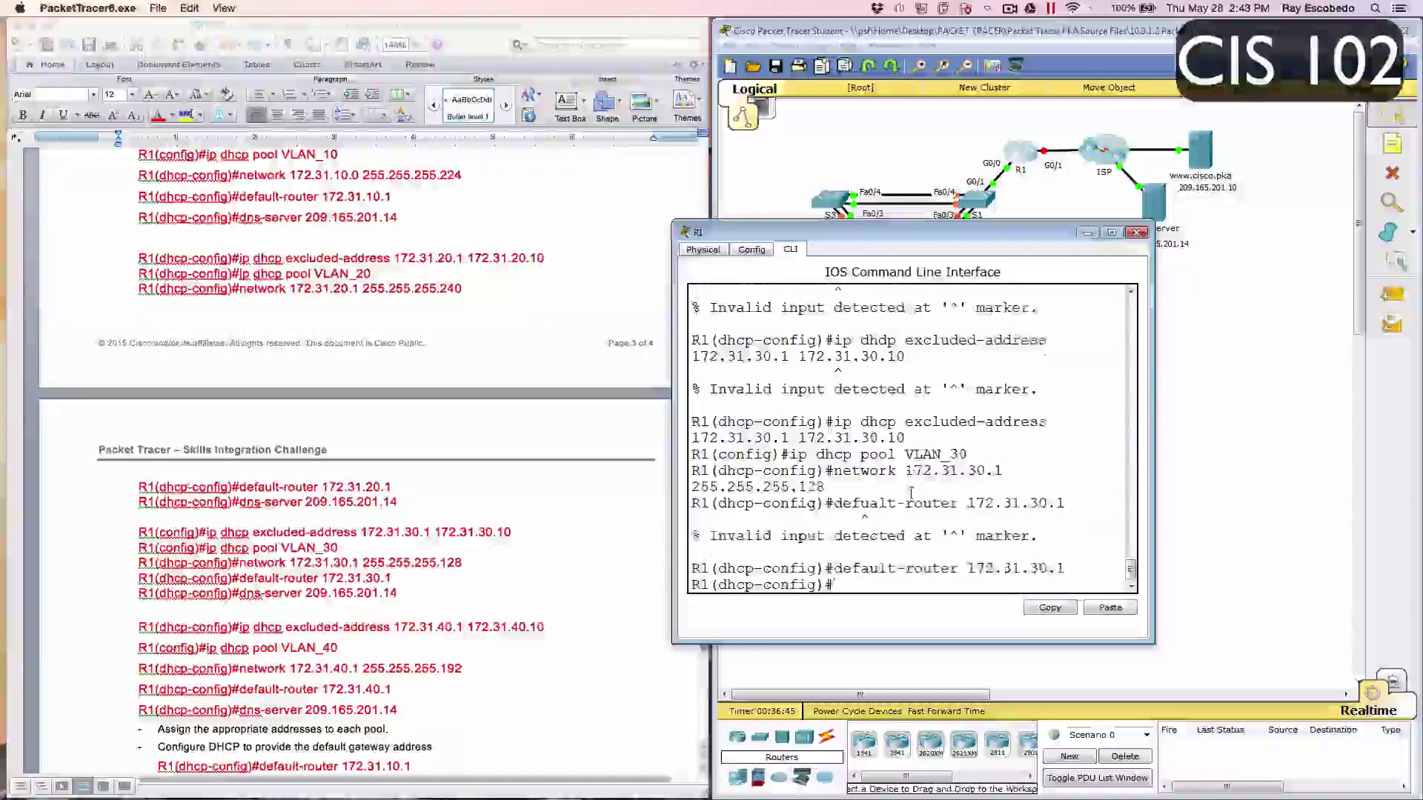
# Step: Set the DNS server of the VLAN_30 DHCP pool to 209.165.201.14
pyautogui.write('dns-server')
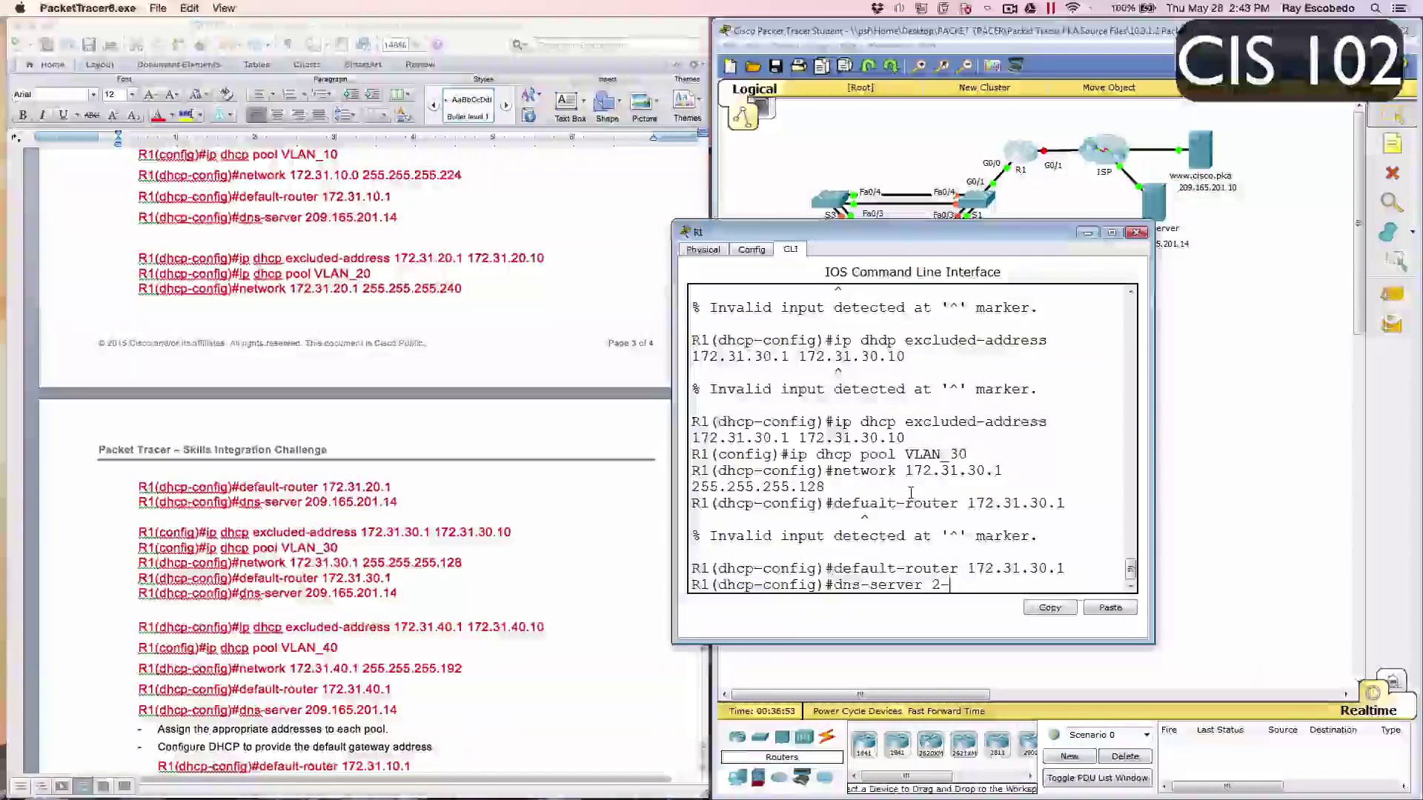
pyautogui.write('209.')
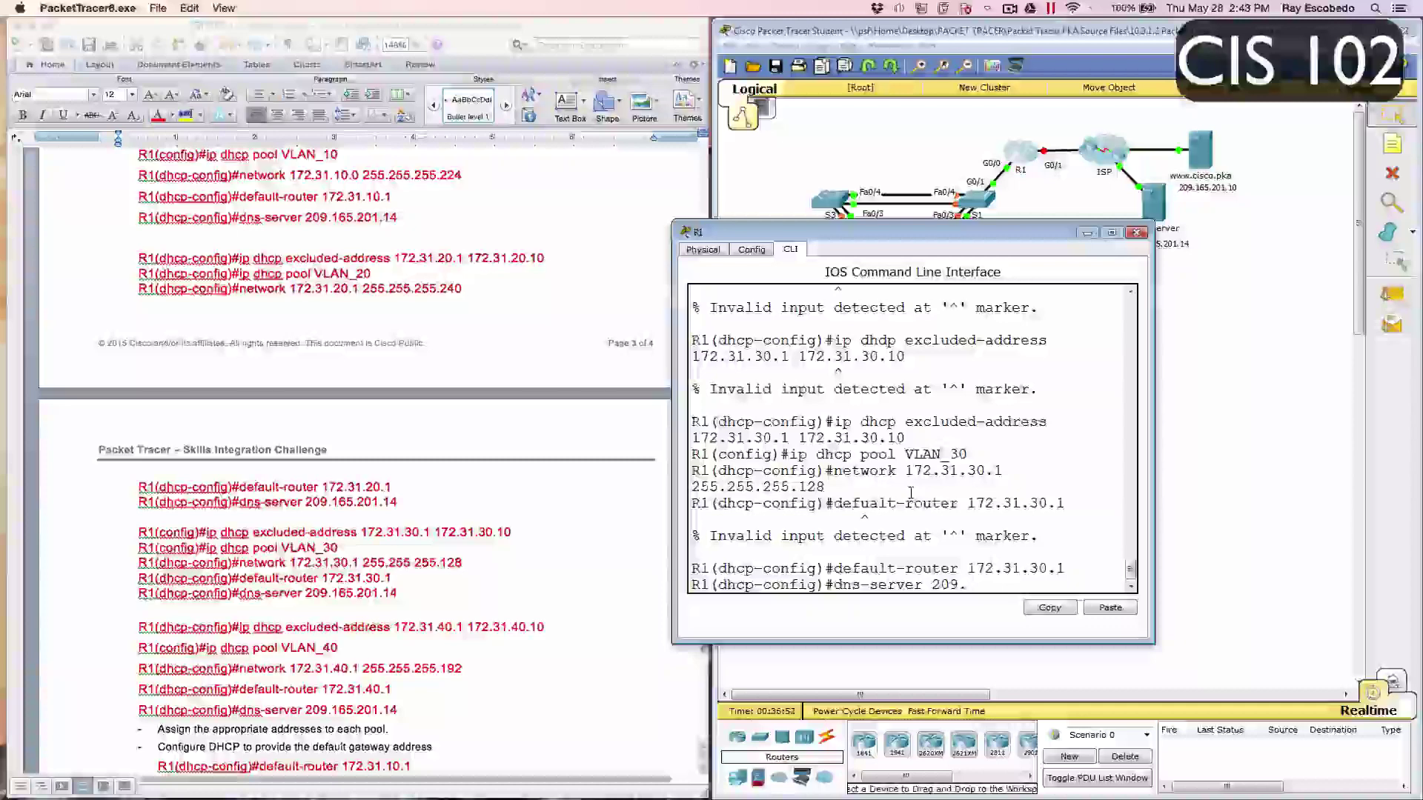
pyautogui.write('165.')
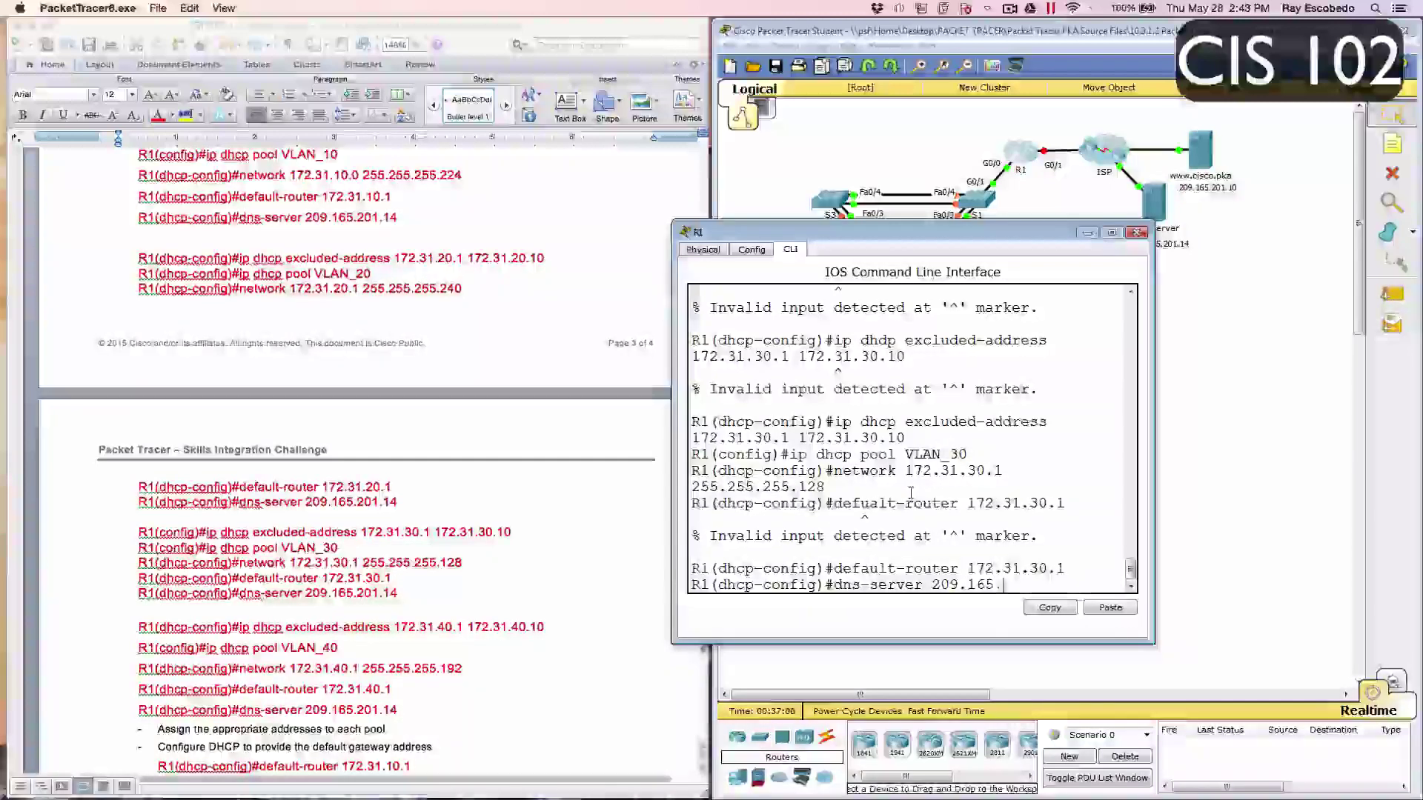
pyautogui.write('201')
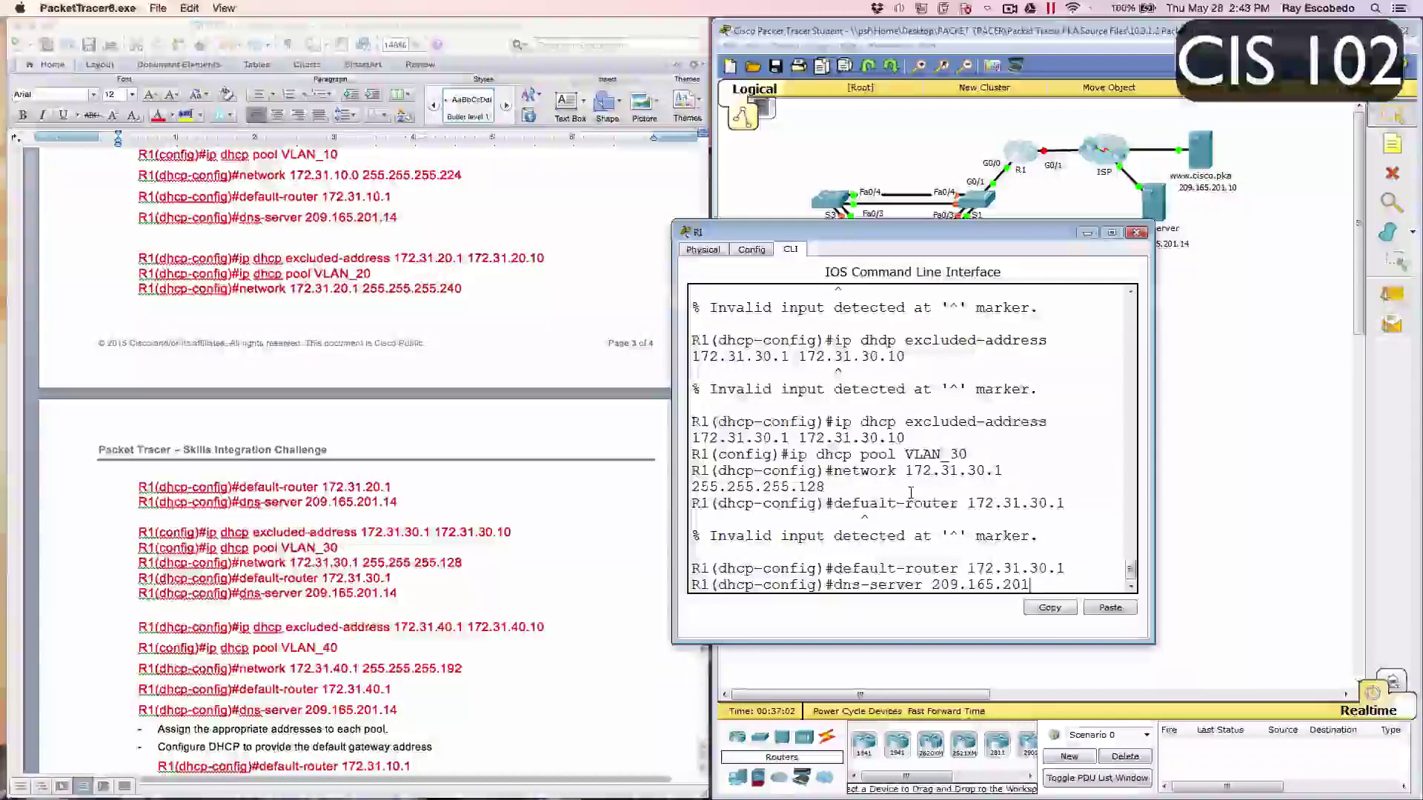
pyautogui.write('.14')
pyautogui.press('Return')
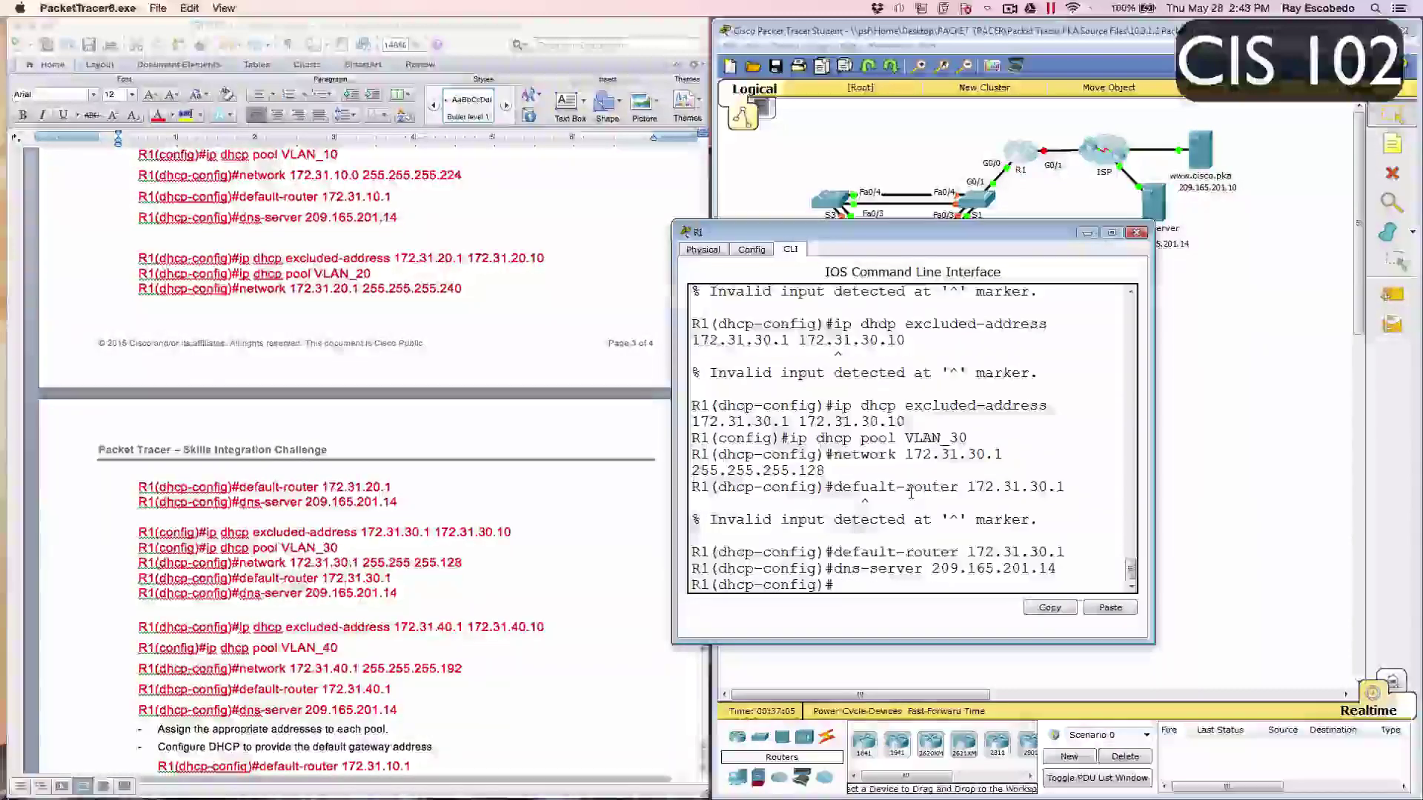
pyautogui.scroll(-5, 511, 511)
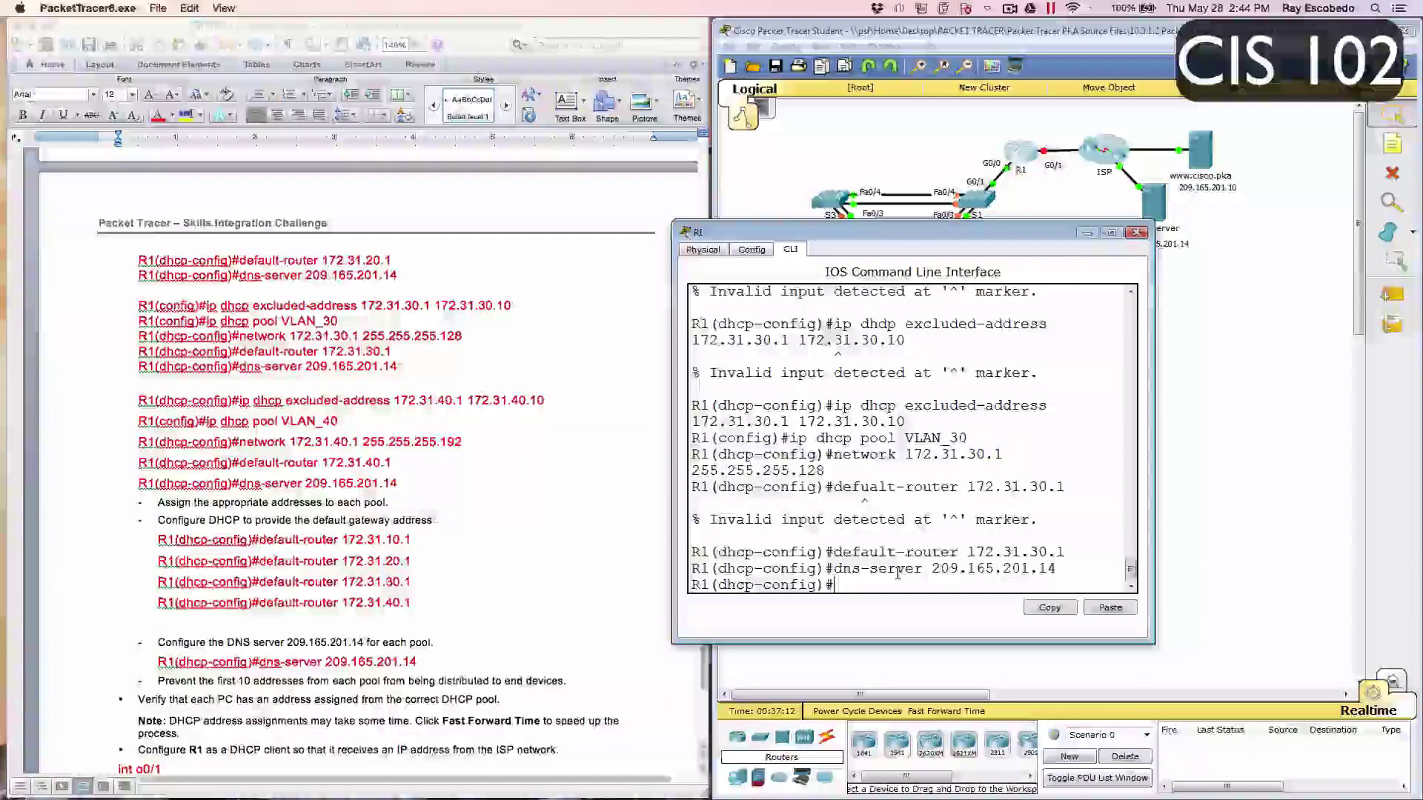
# Step: Exclude the addresses 172.31.40.1 through 172.31.40.10 from DHCP assignment on R1
pyautogui.write('i')
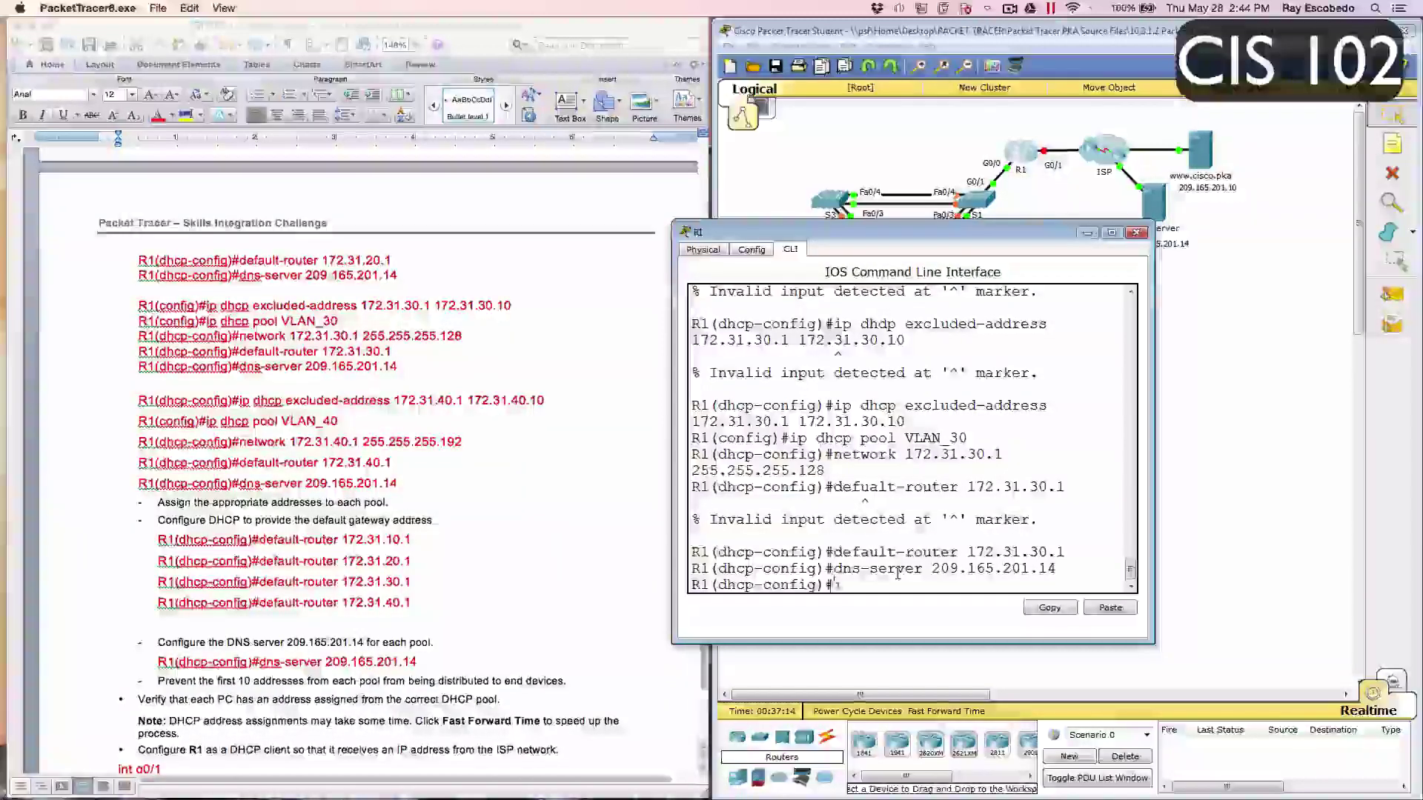
pyautogui.write('p dhcp e')
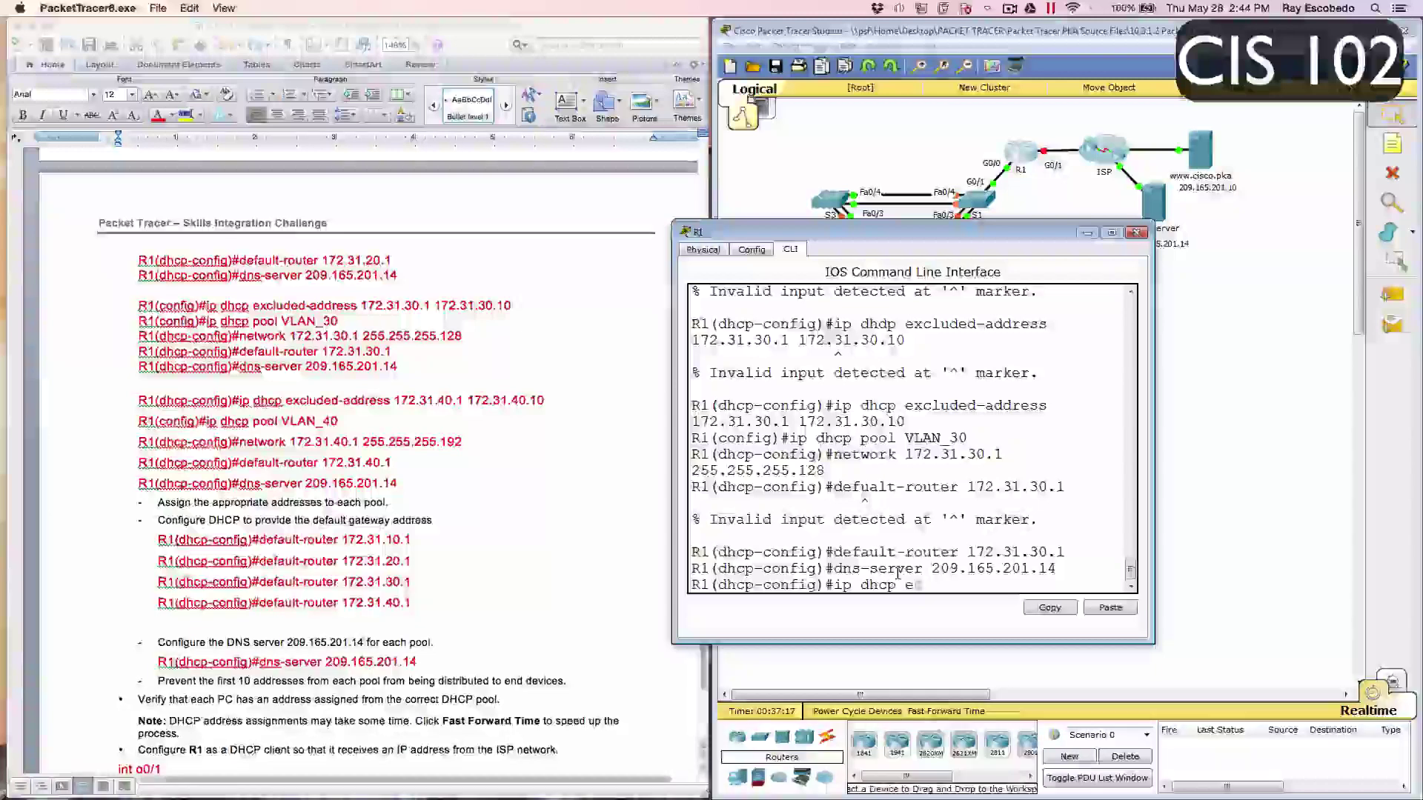
pyautogui.write('xcluded')
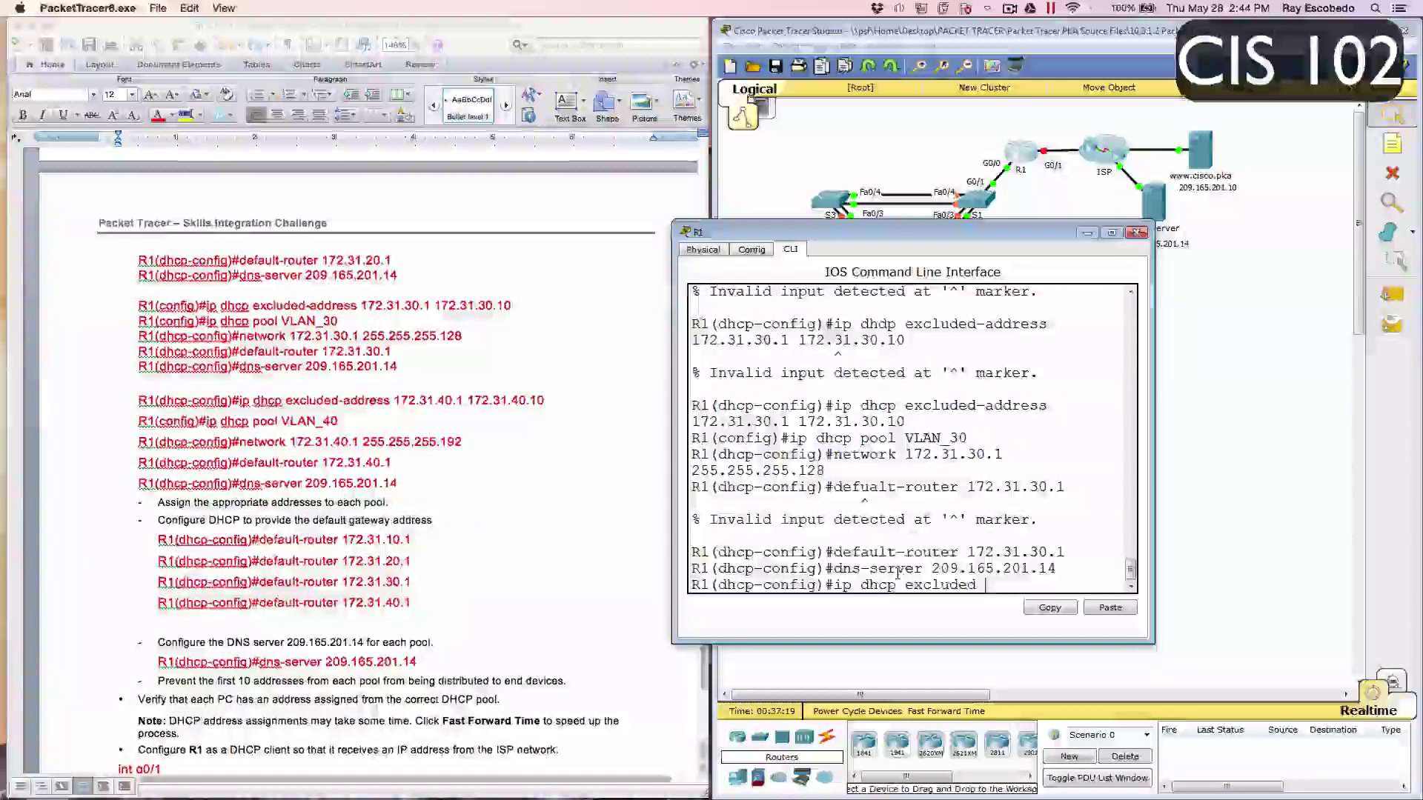
pyautogui.write('-address')
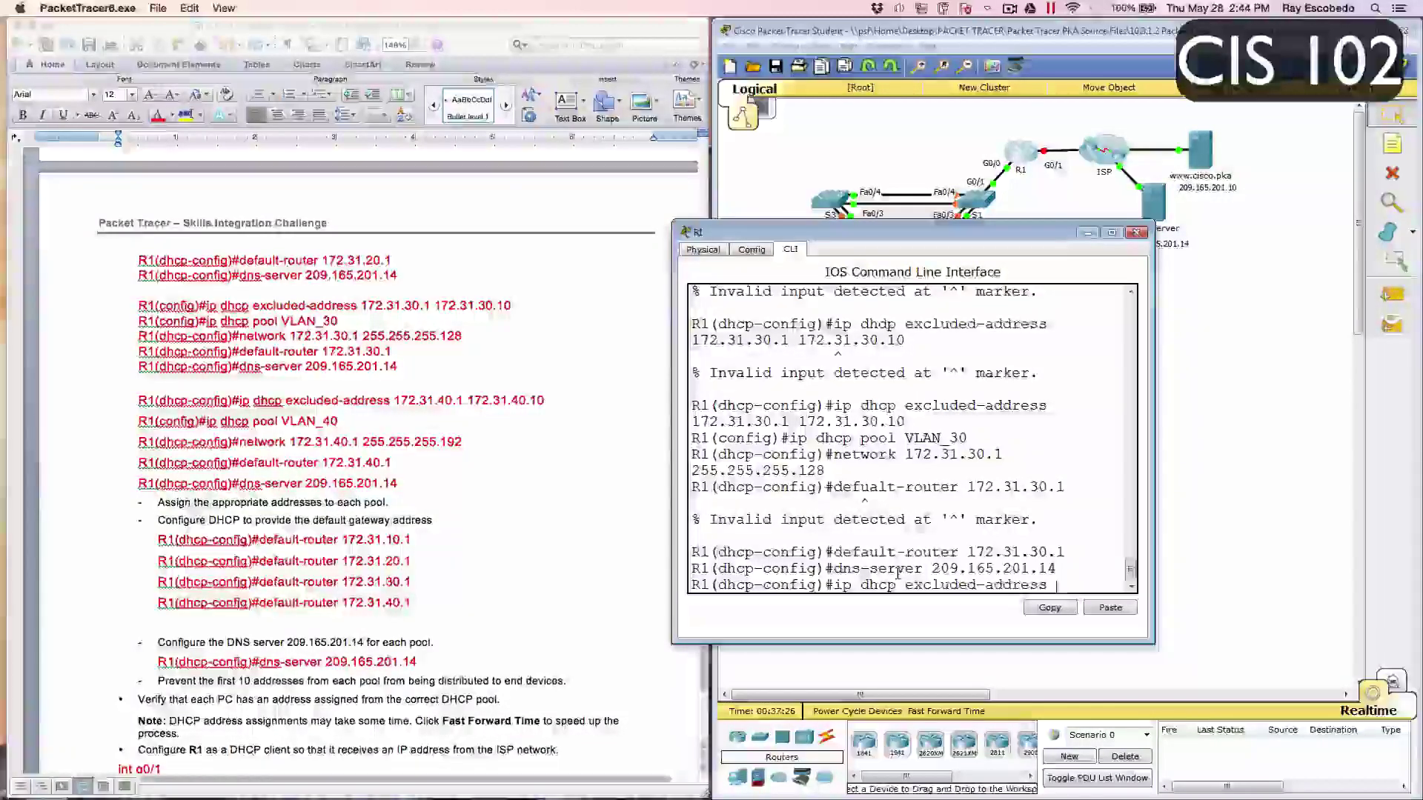
pyautogui.write('172')
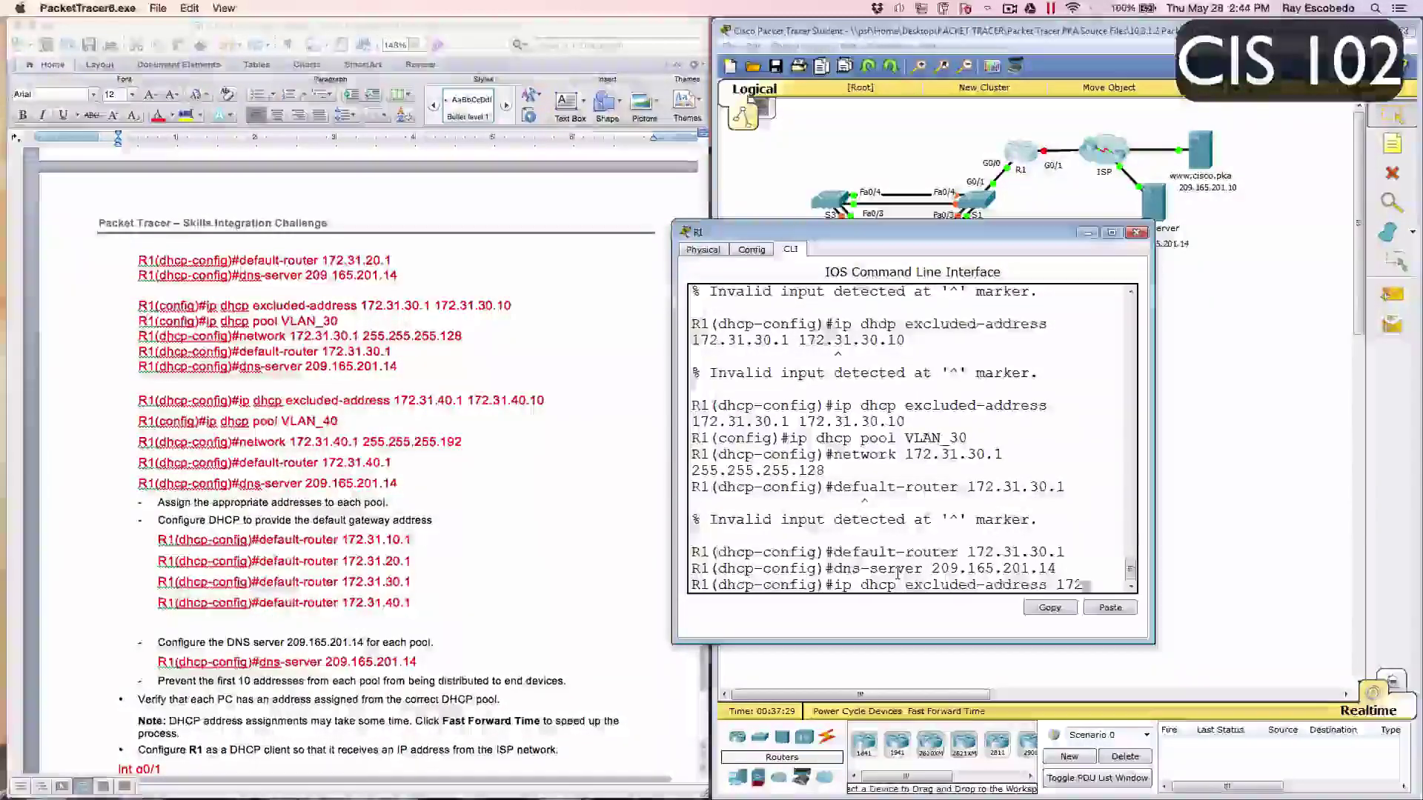
pyautogui.write('.31')
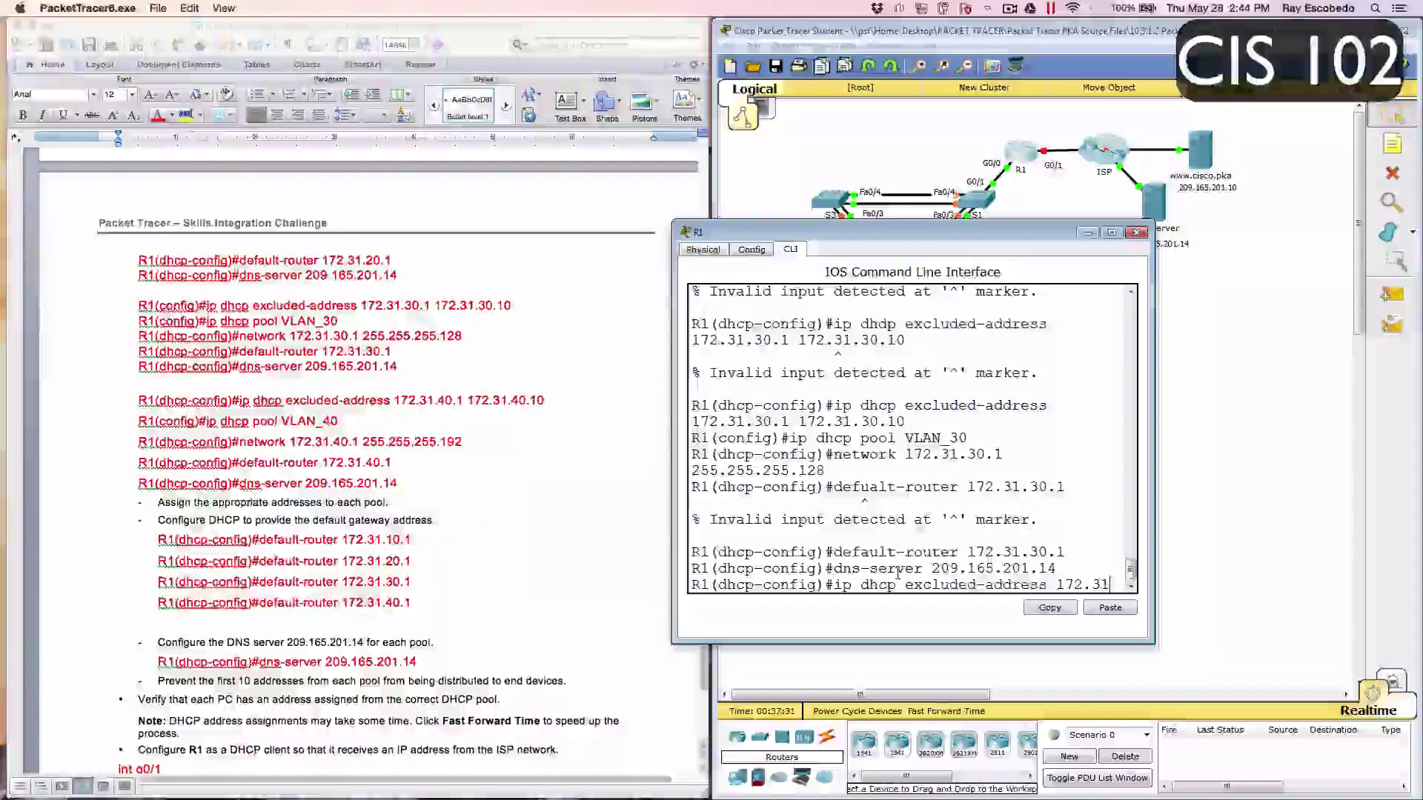
pyautogui.write('.4')
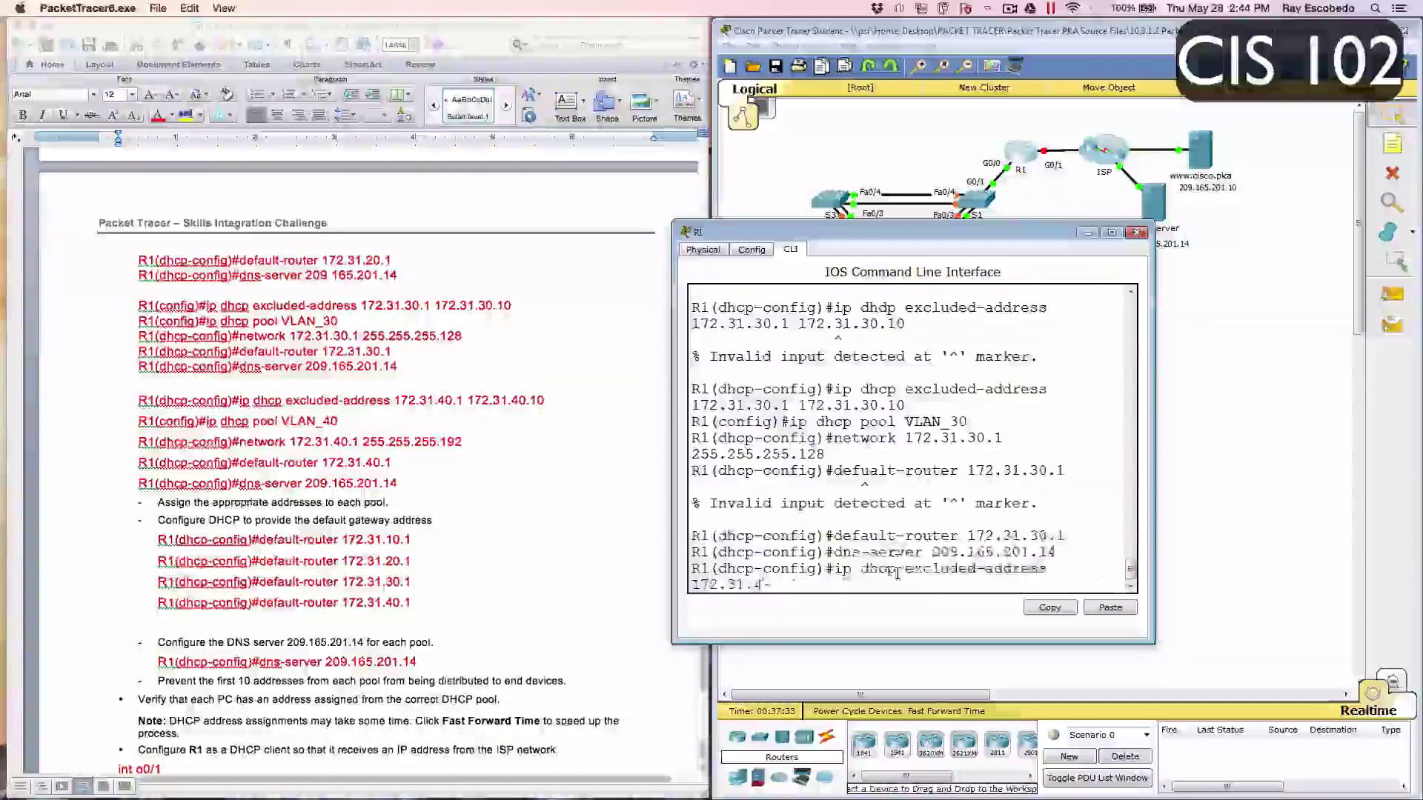
pyautogui.write('0')
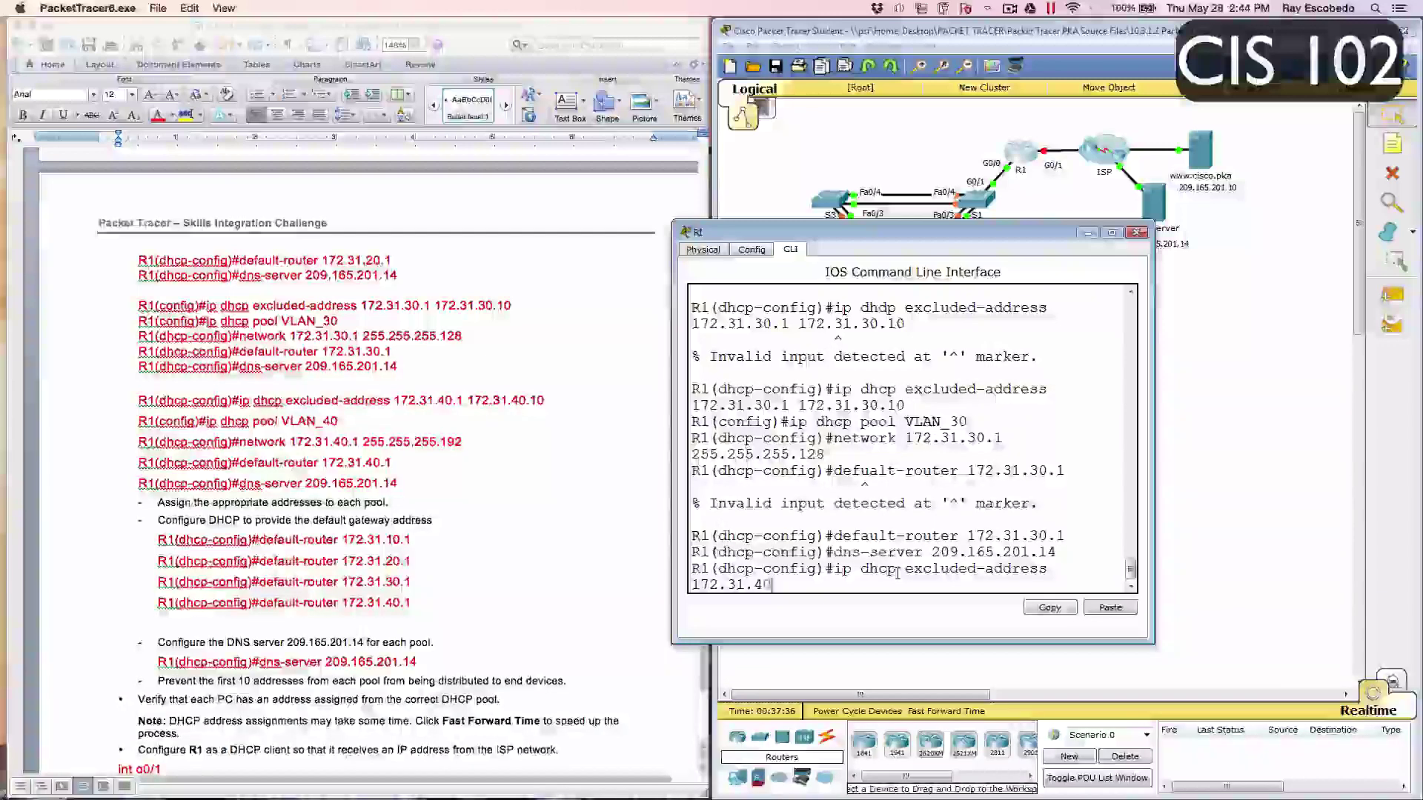
pyautogui.write('.')
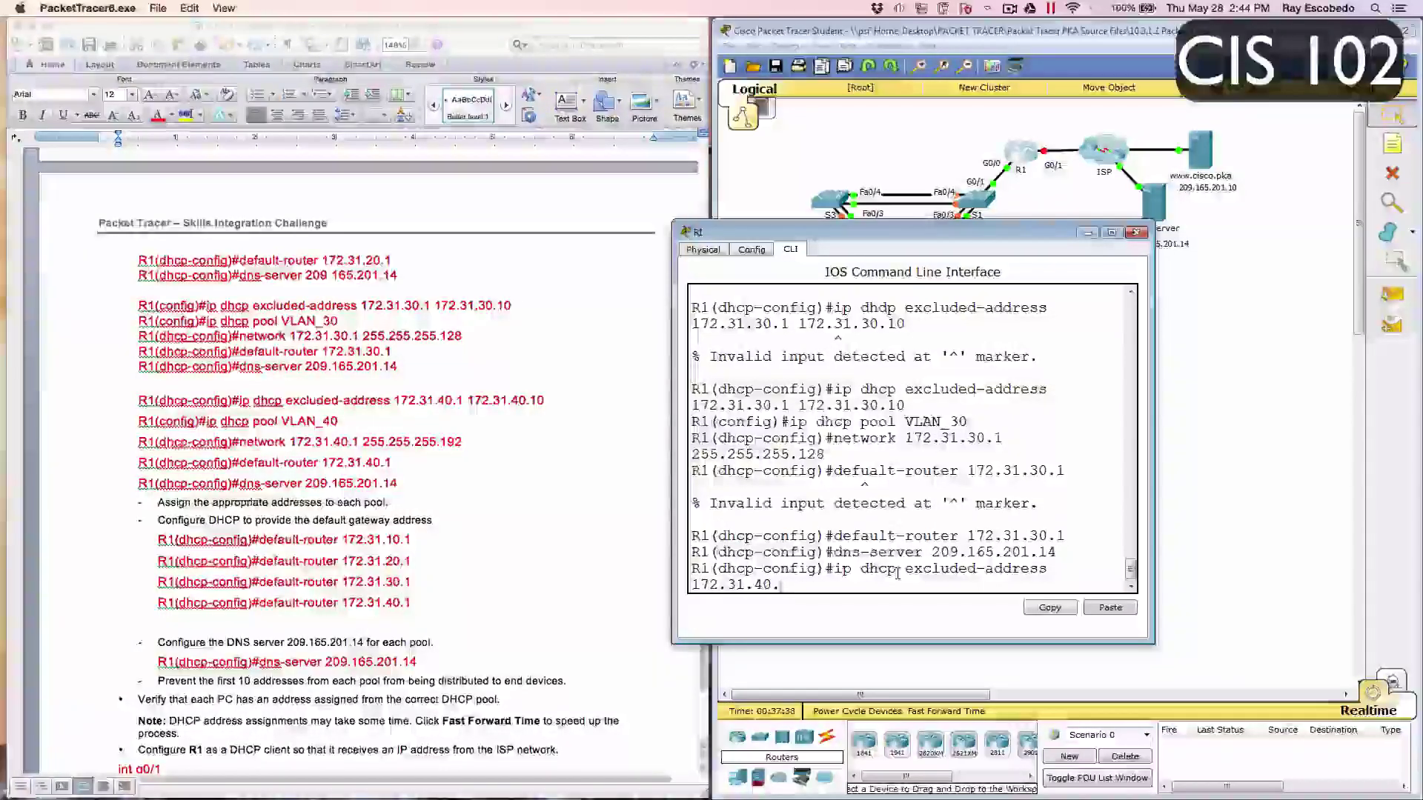
pyautogui.write('1 1')
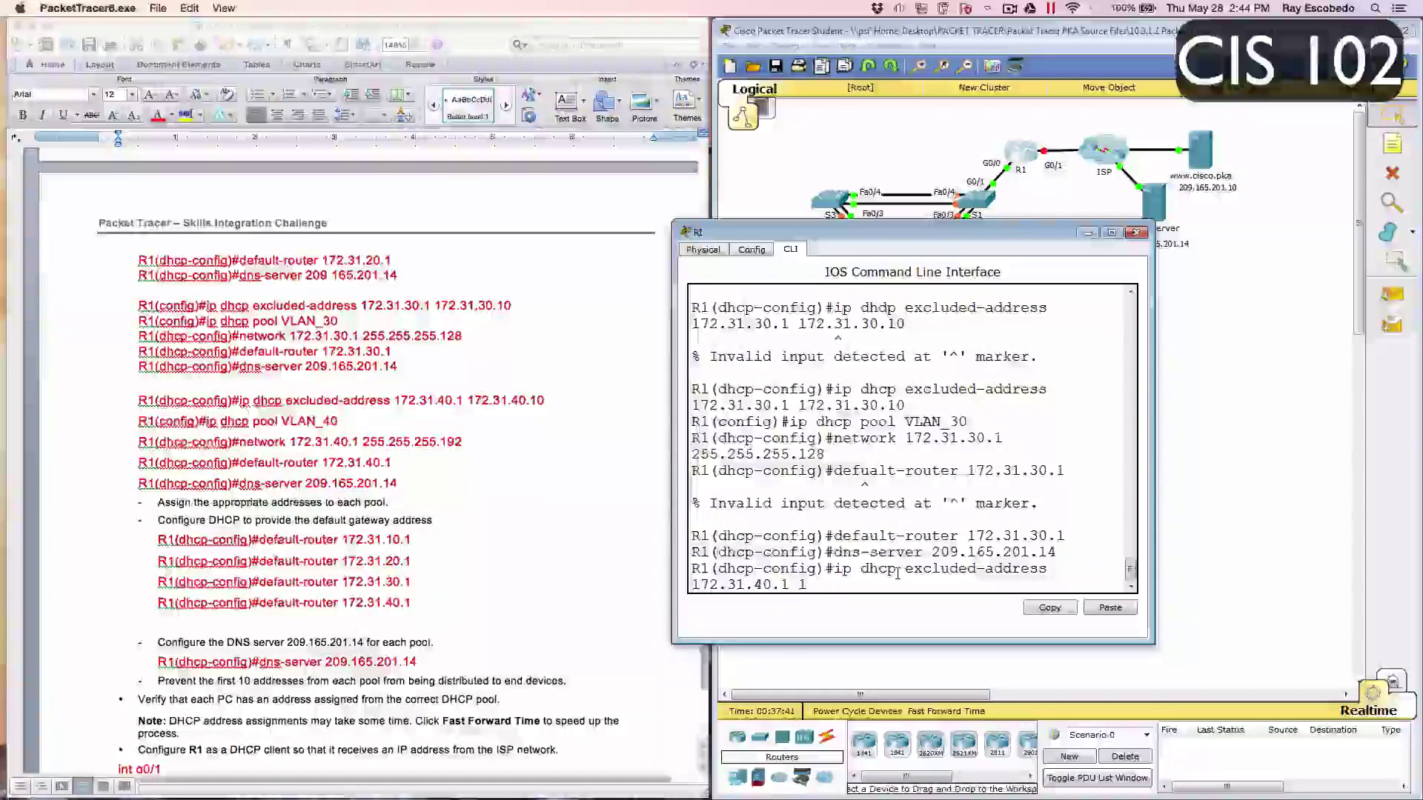
pyautogui.write('72.')
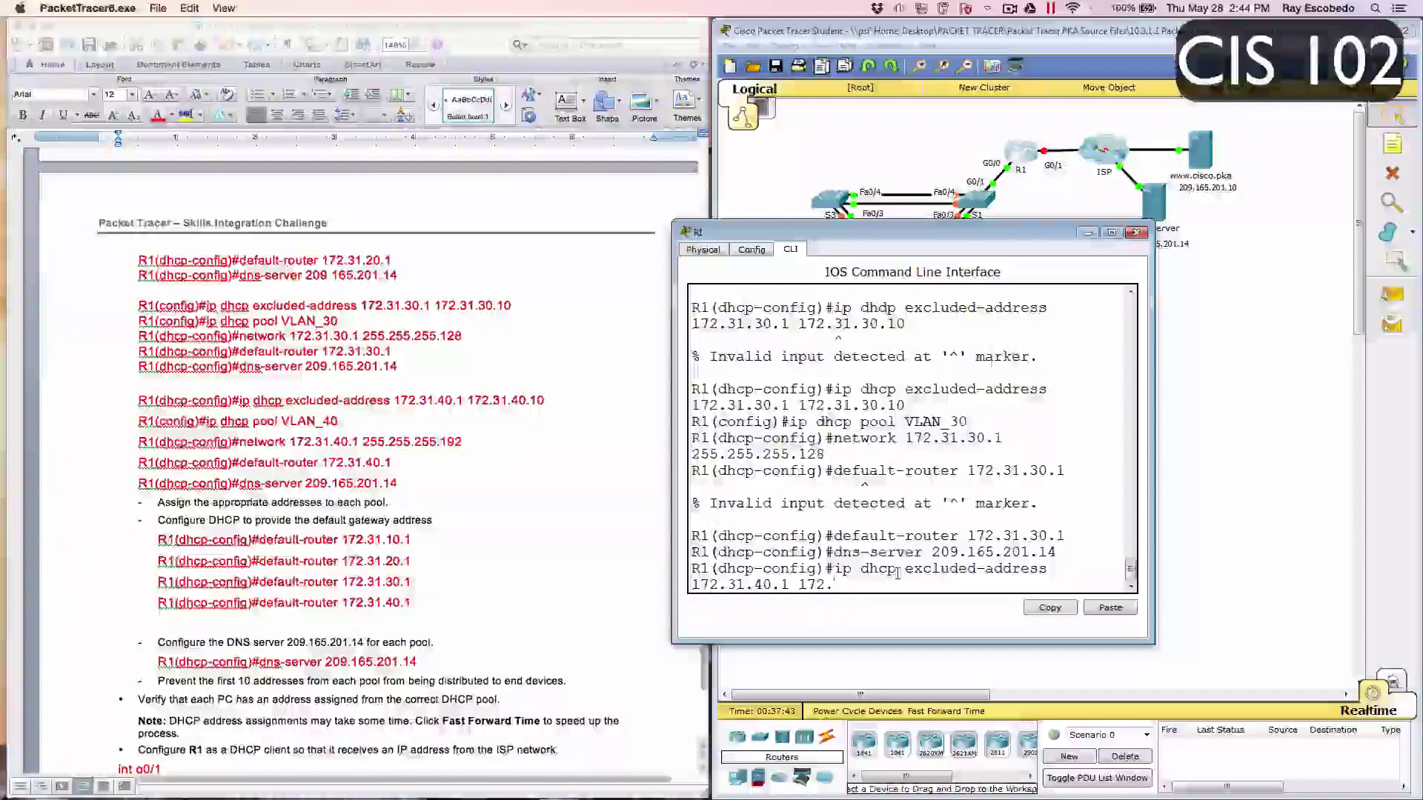
pyautogui.write('31.')
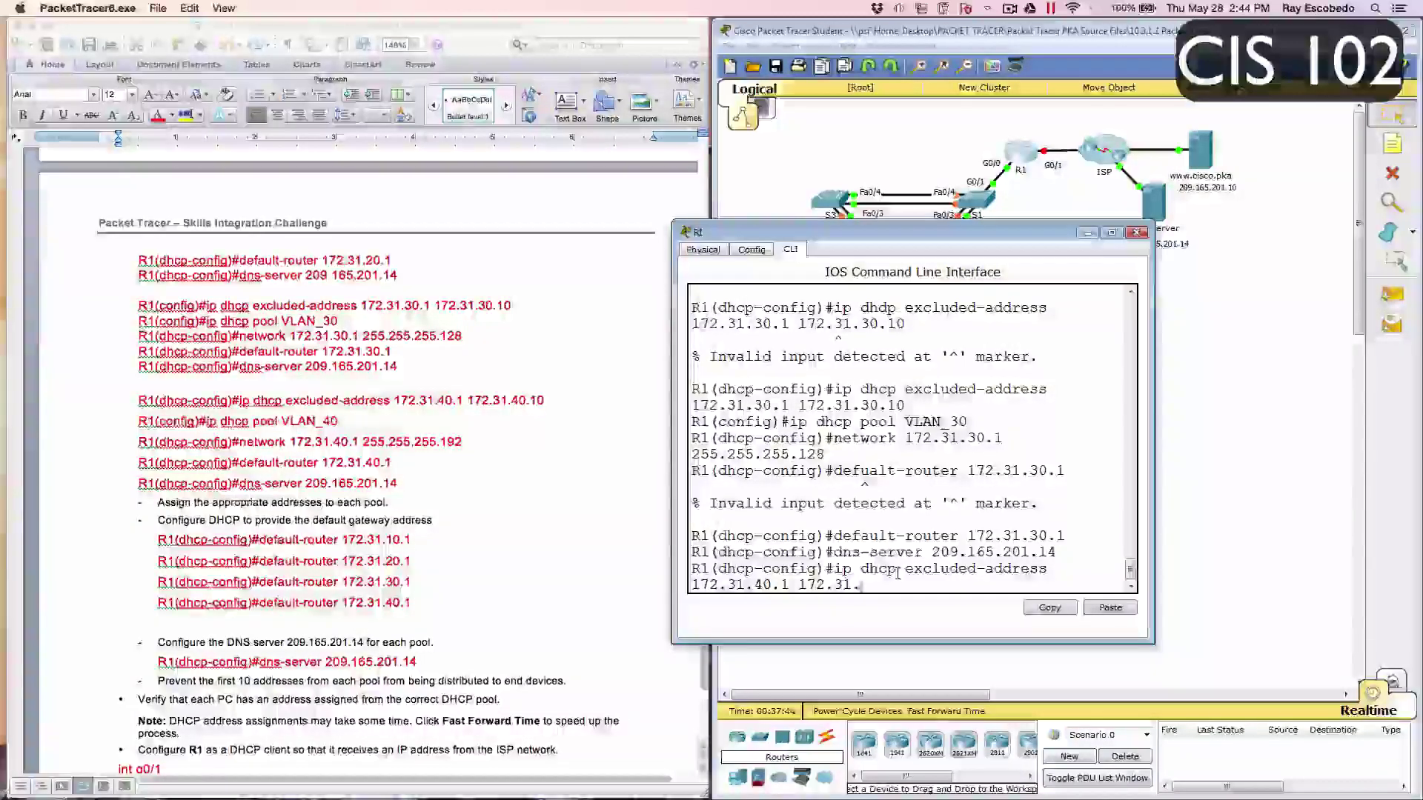
pyautogui.write('40')
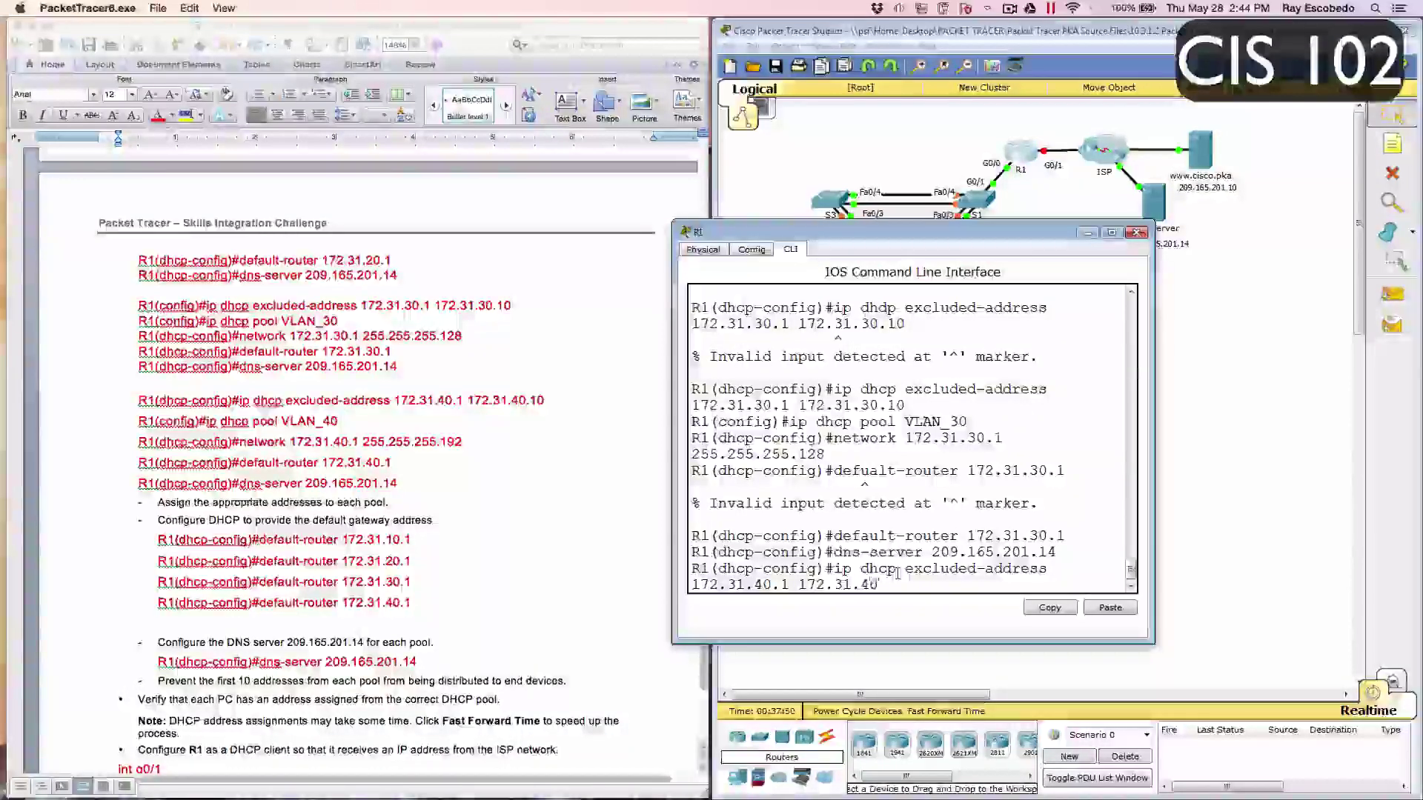
pyautogui.write('.10')
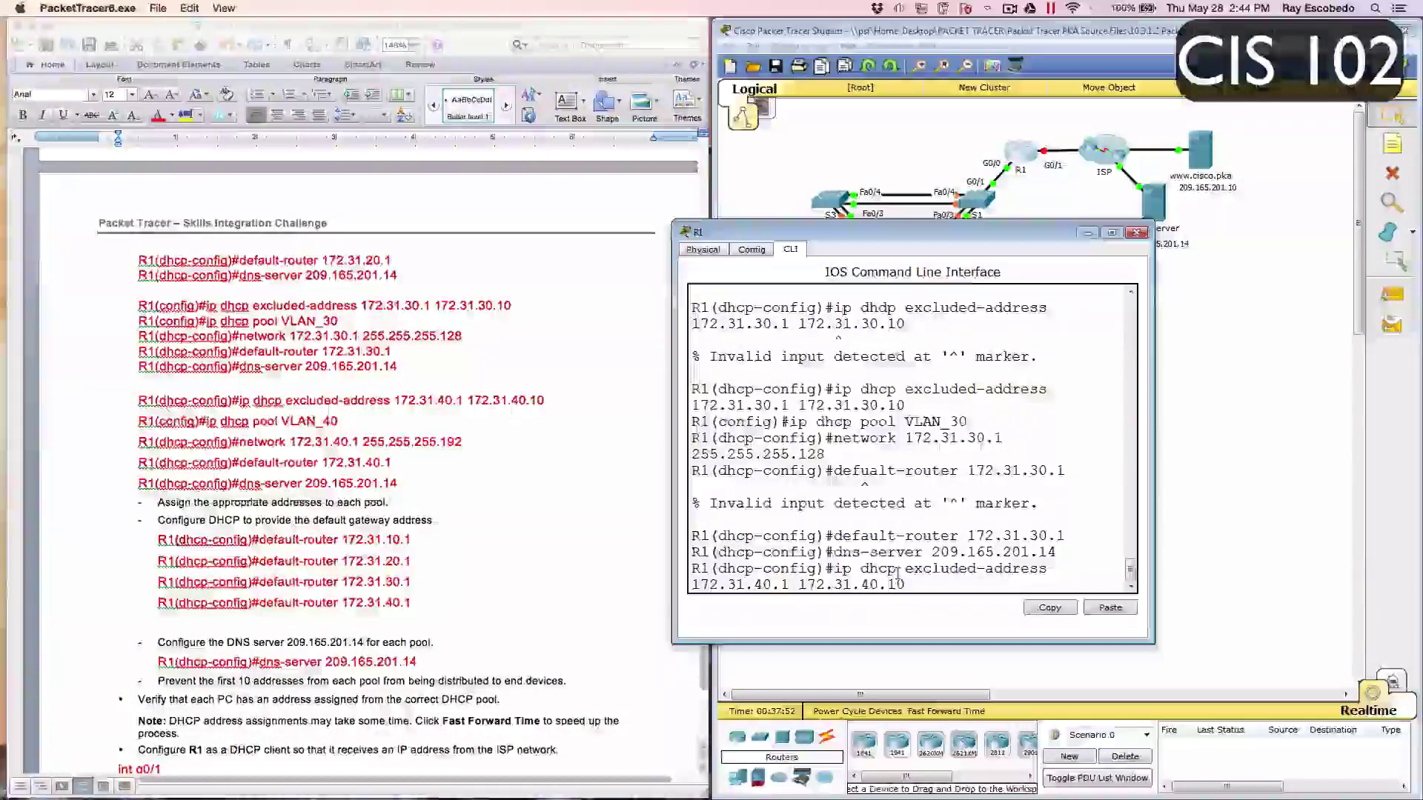
pyautogui.press('Return')
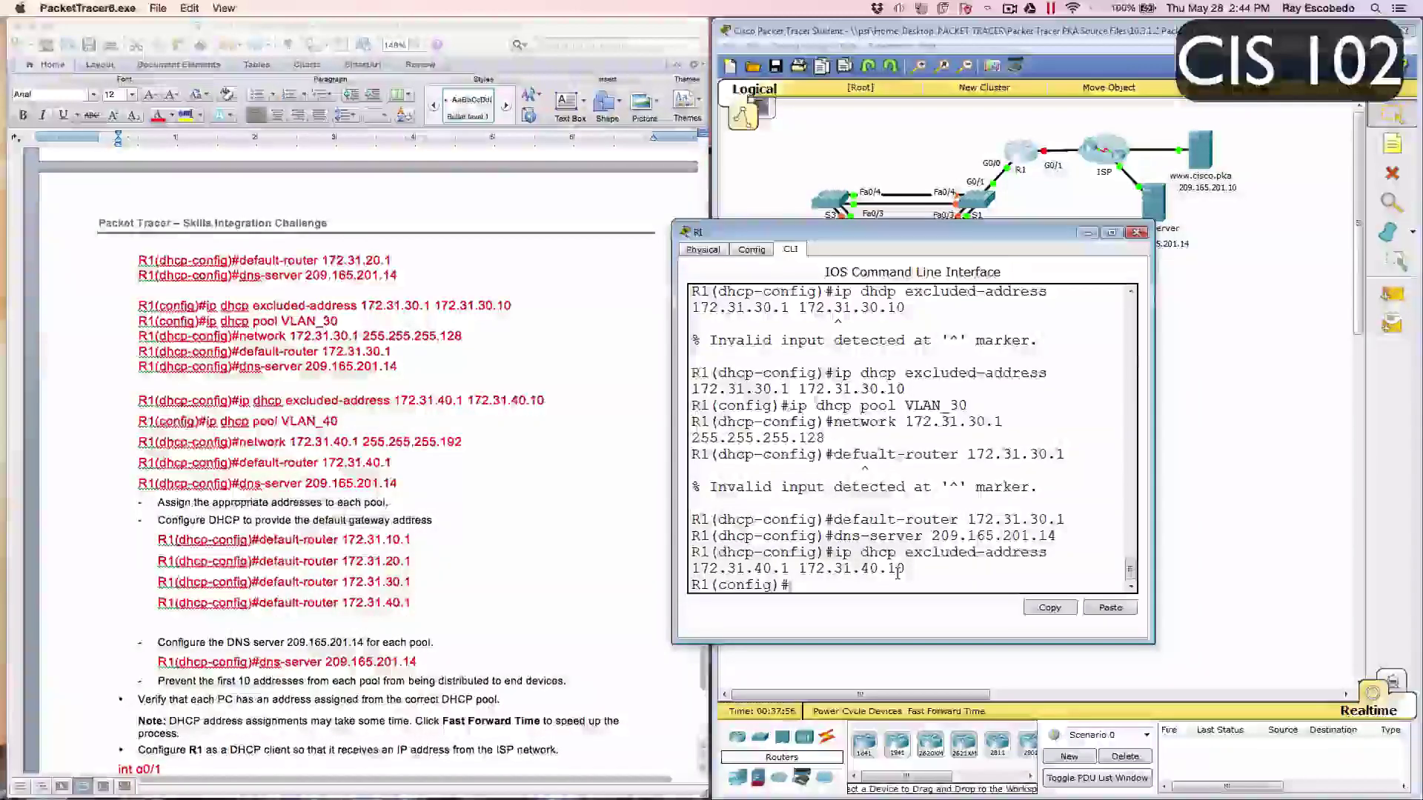
# Step: Create a DHCP pool named VLAN_40 on R1
pyautogui.write('ip dhcp')
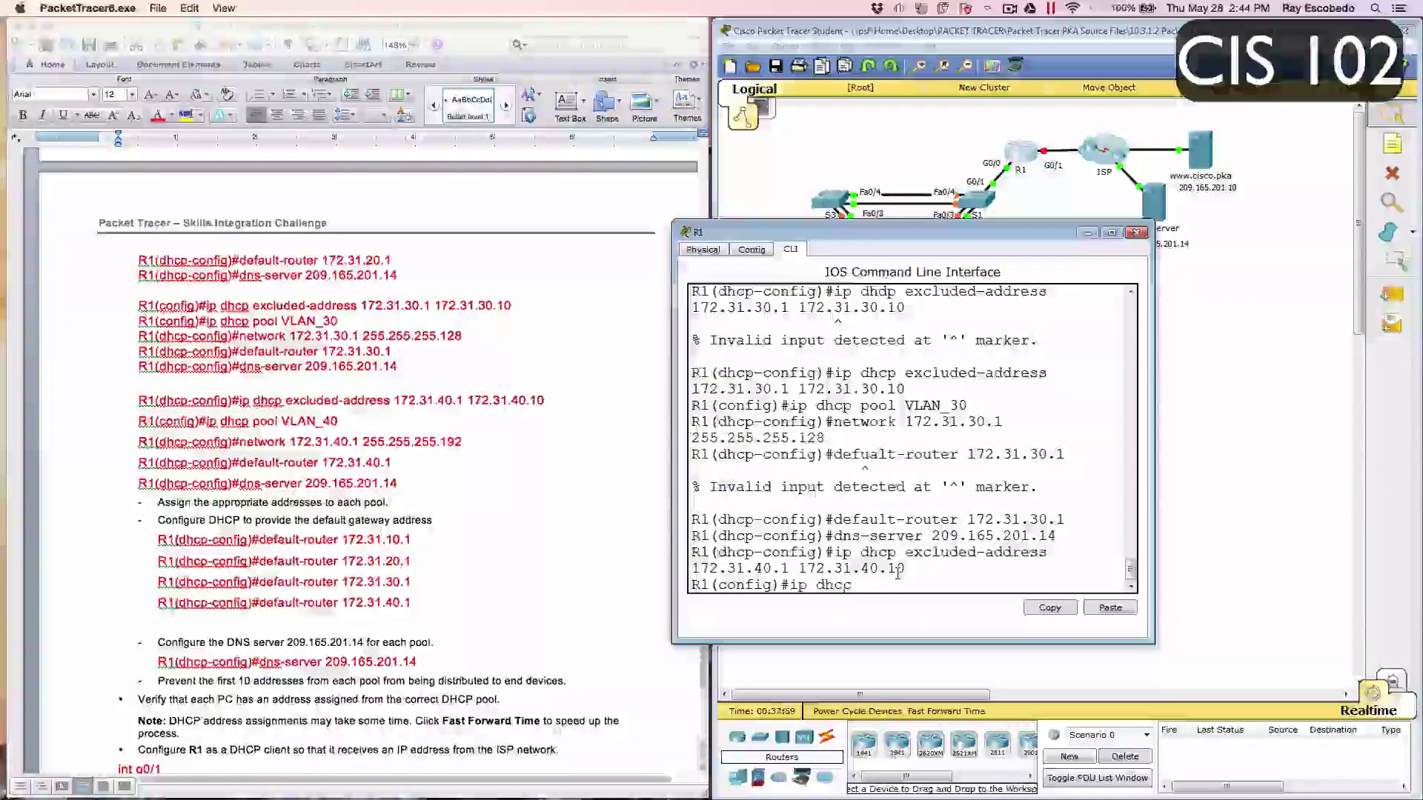
pyautogui.write(' pool V')
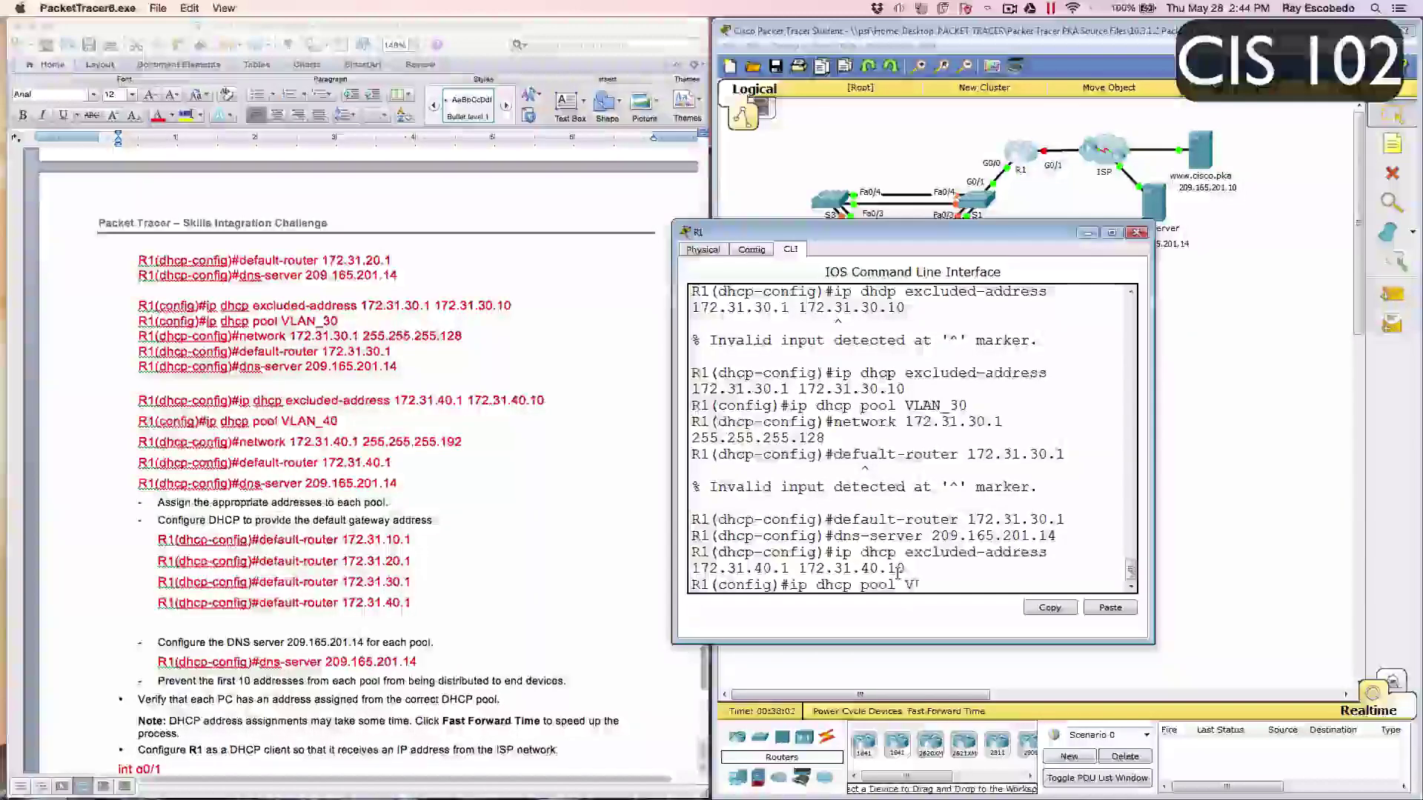
pyautogui.write('LAN_')
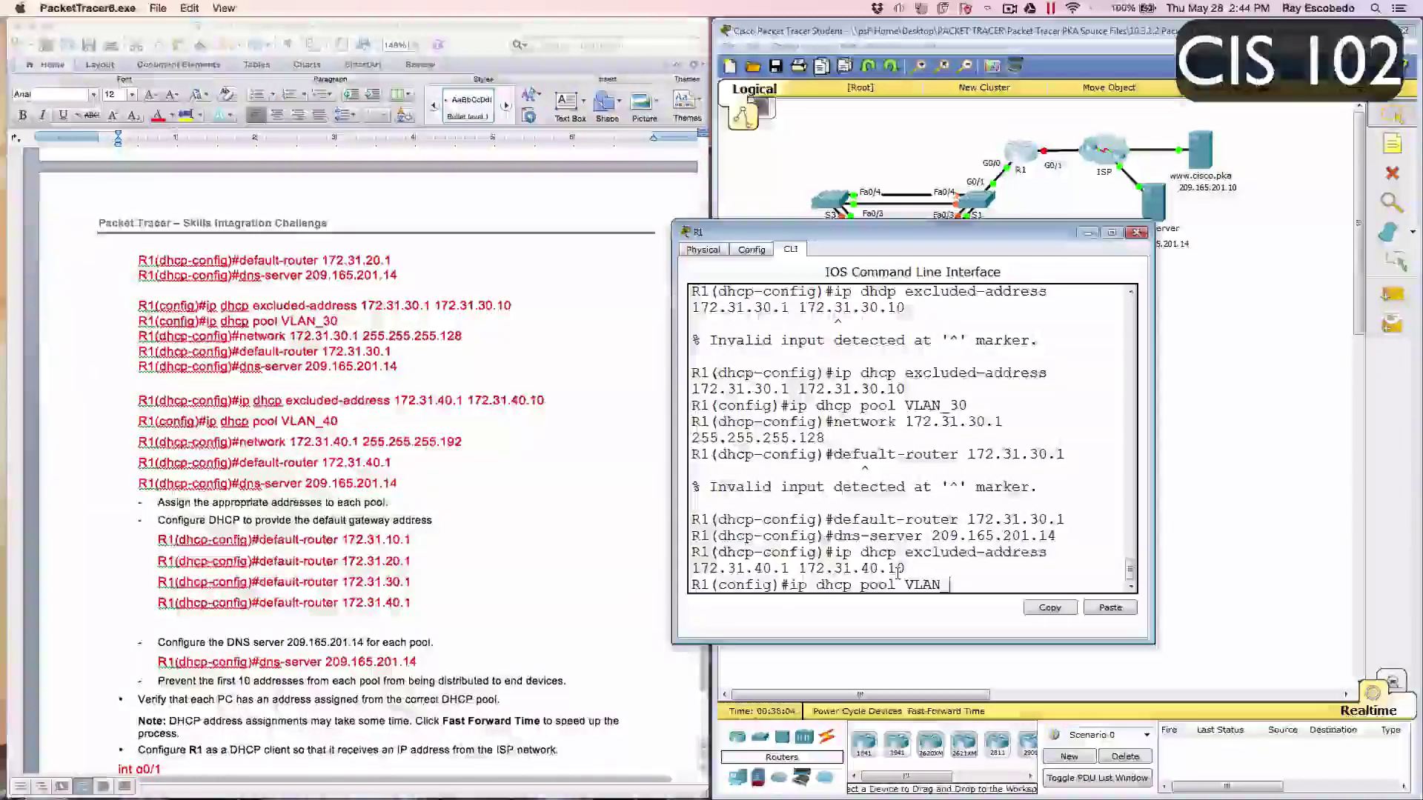
pyautogui.write('40')
pyautogui.press('Return')
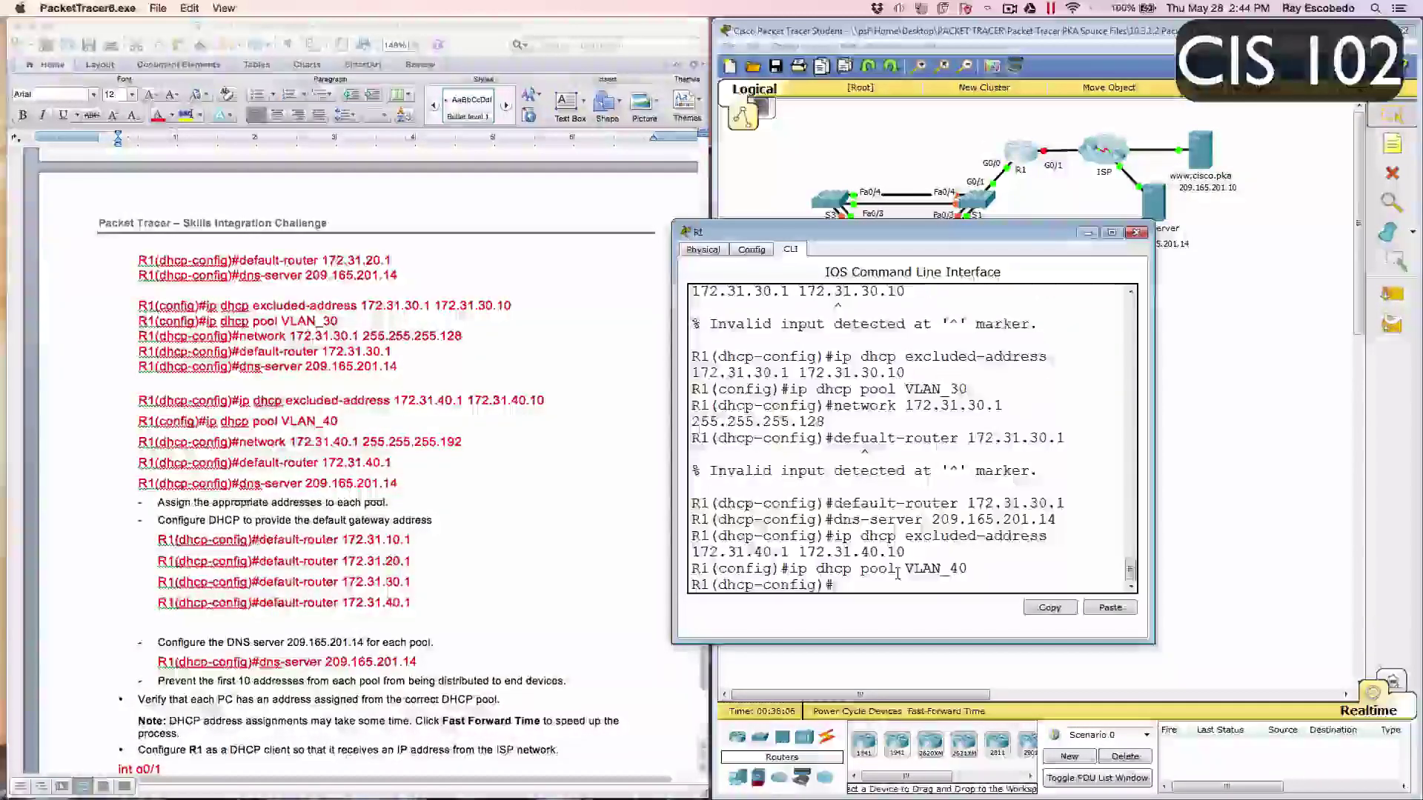
# Step: Try to set the VLAN_40 pool's network to 172.31.40.1 with subnet mask 255.255.255.192
pyautogui.write('netwo')
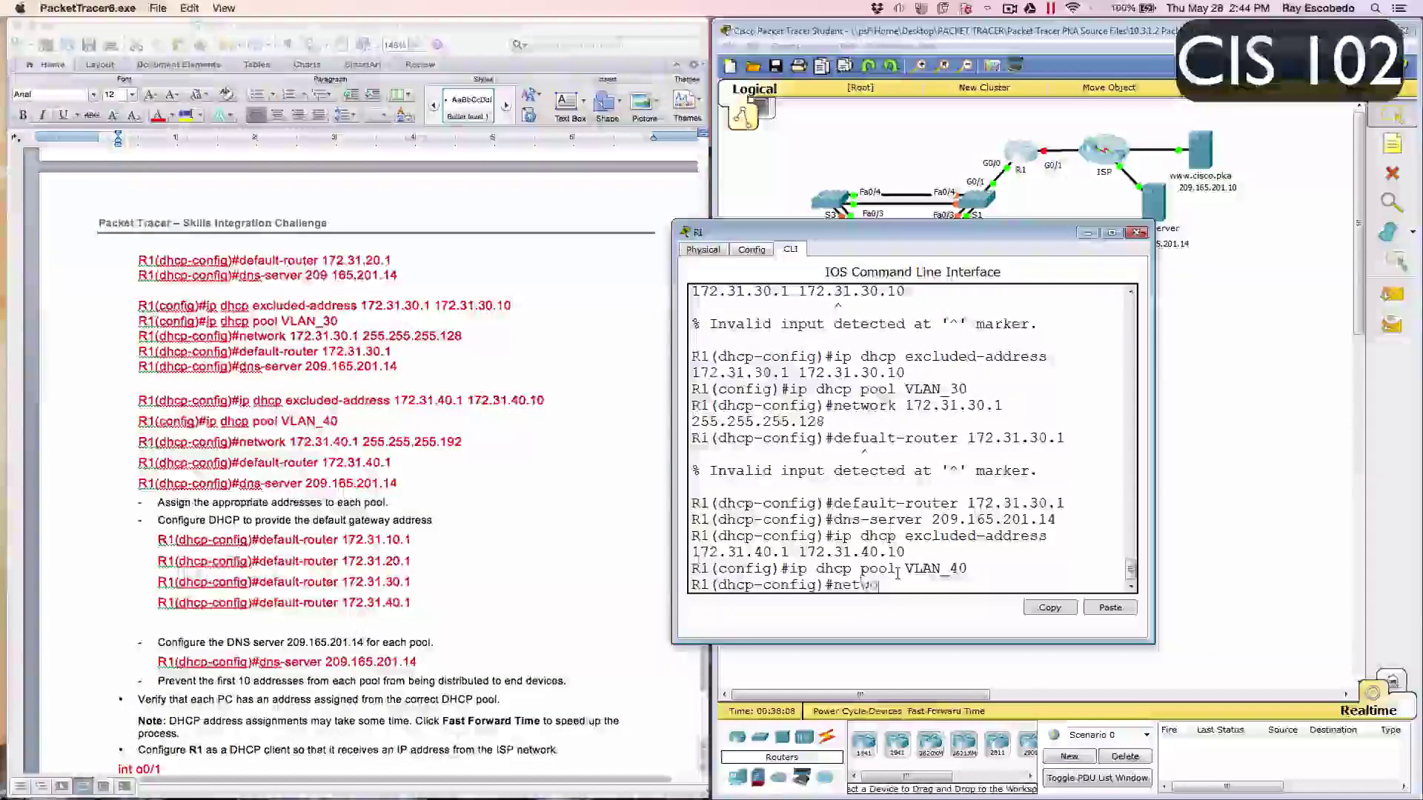
pyautogui.write('rk 1')
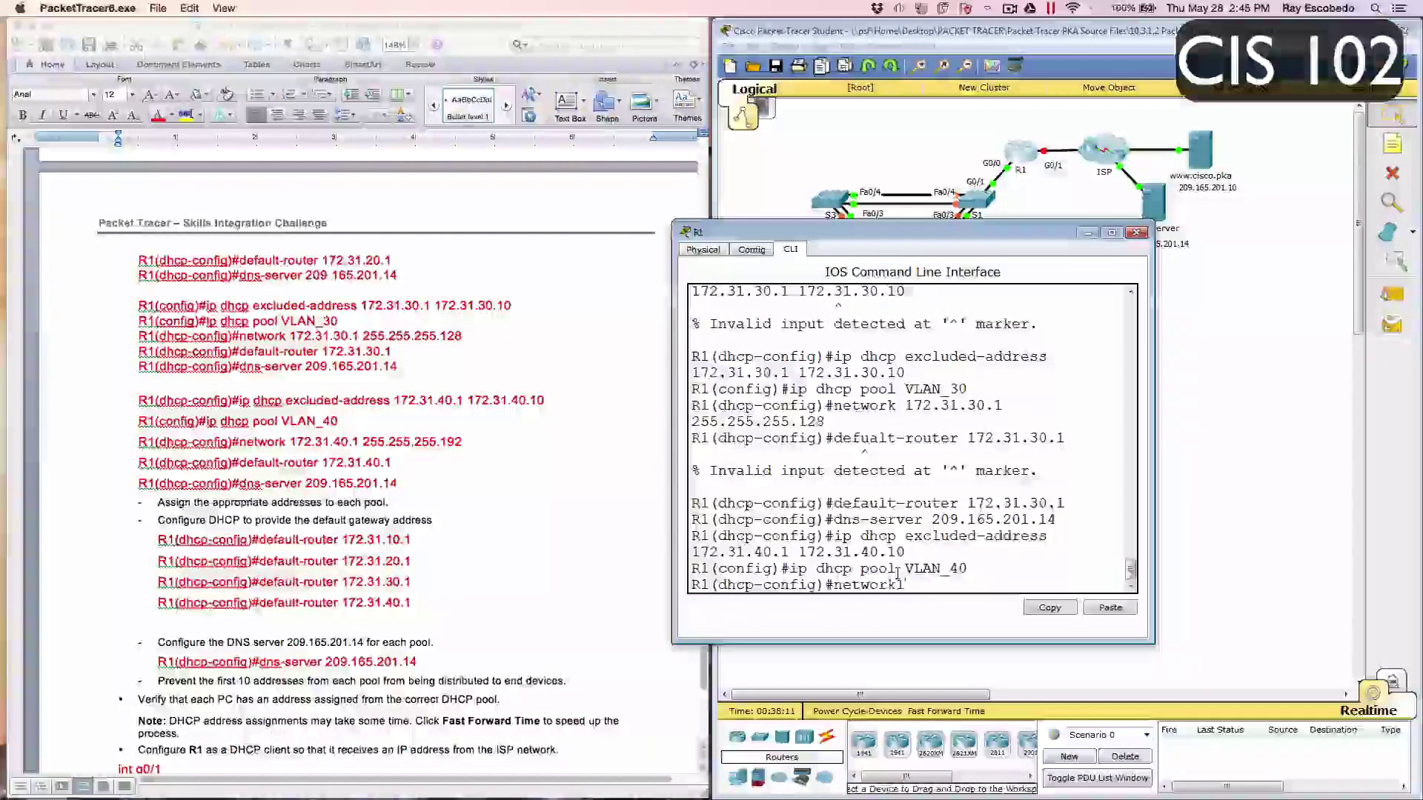
pyautogui.write('72.')
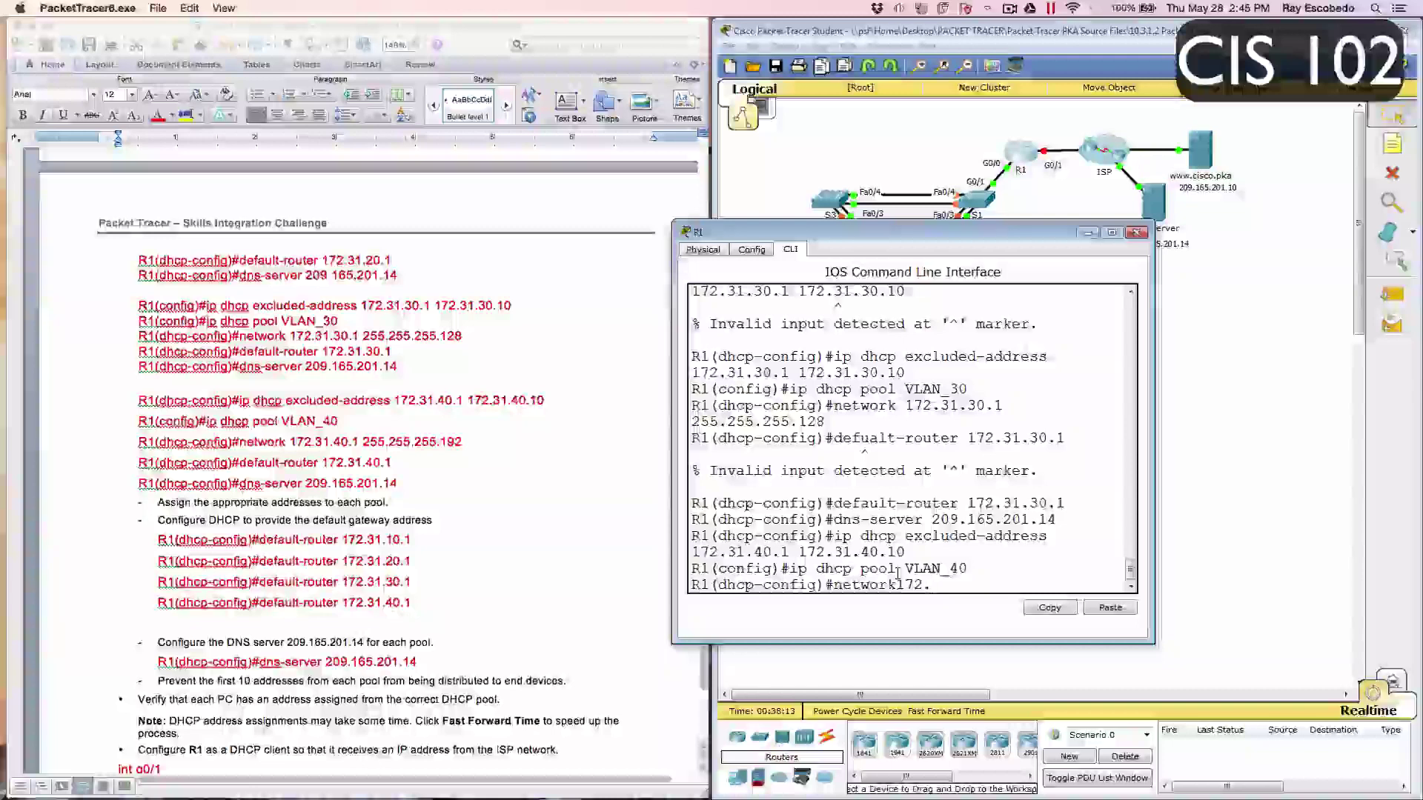
pyautogui.write('31.')
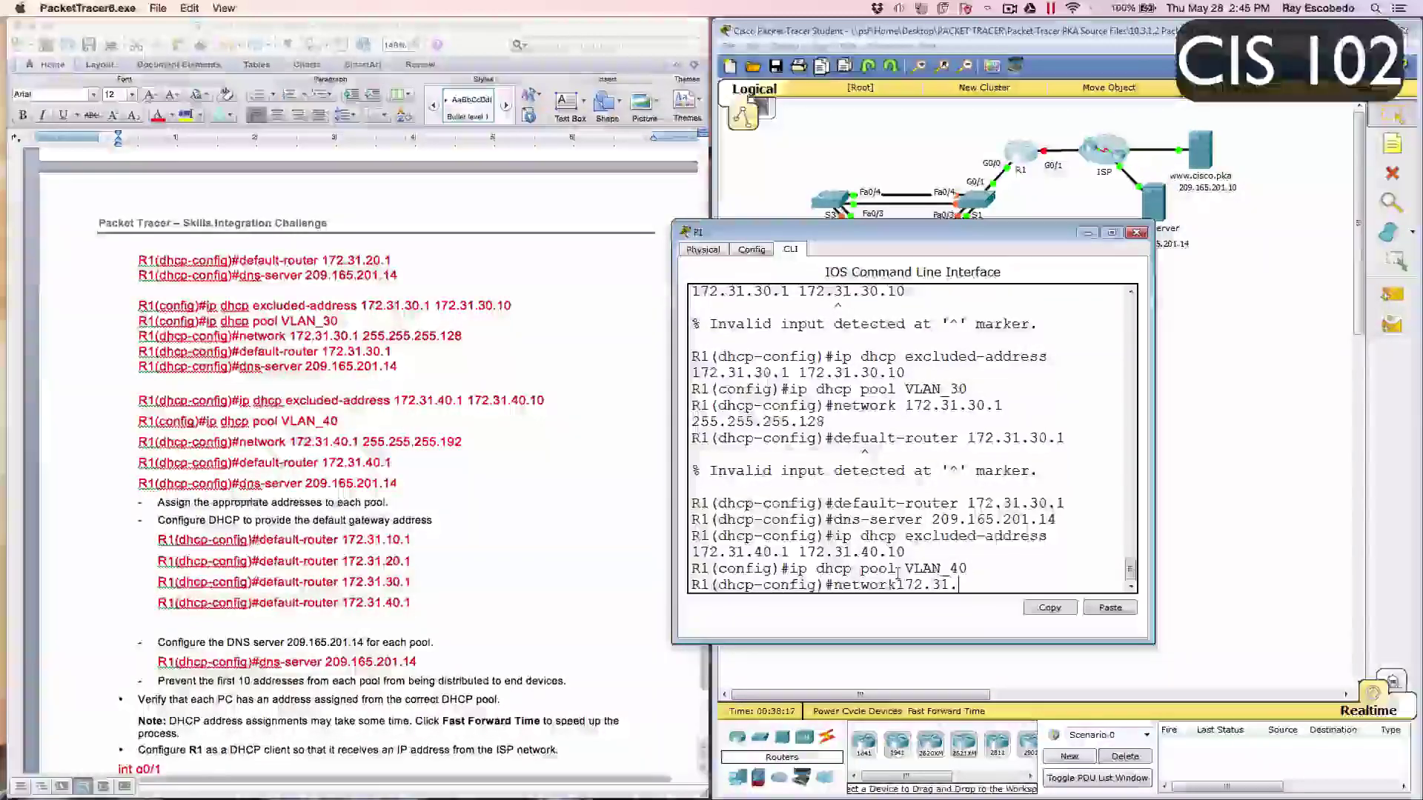
pyautogui.write('40.1')
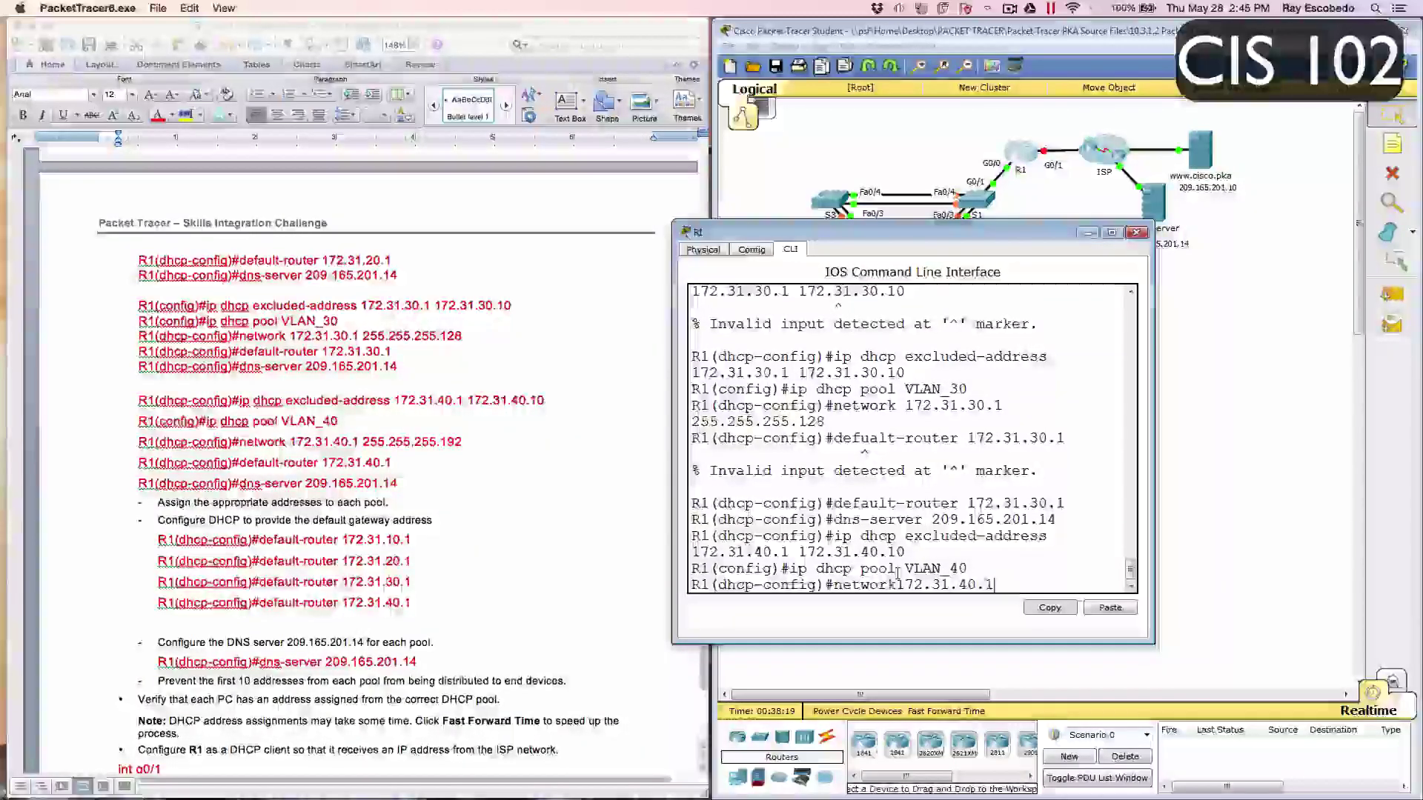
pyautogui.write(' 25')
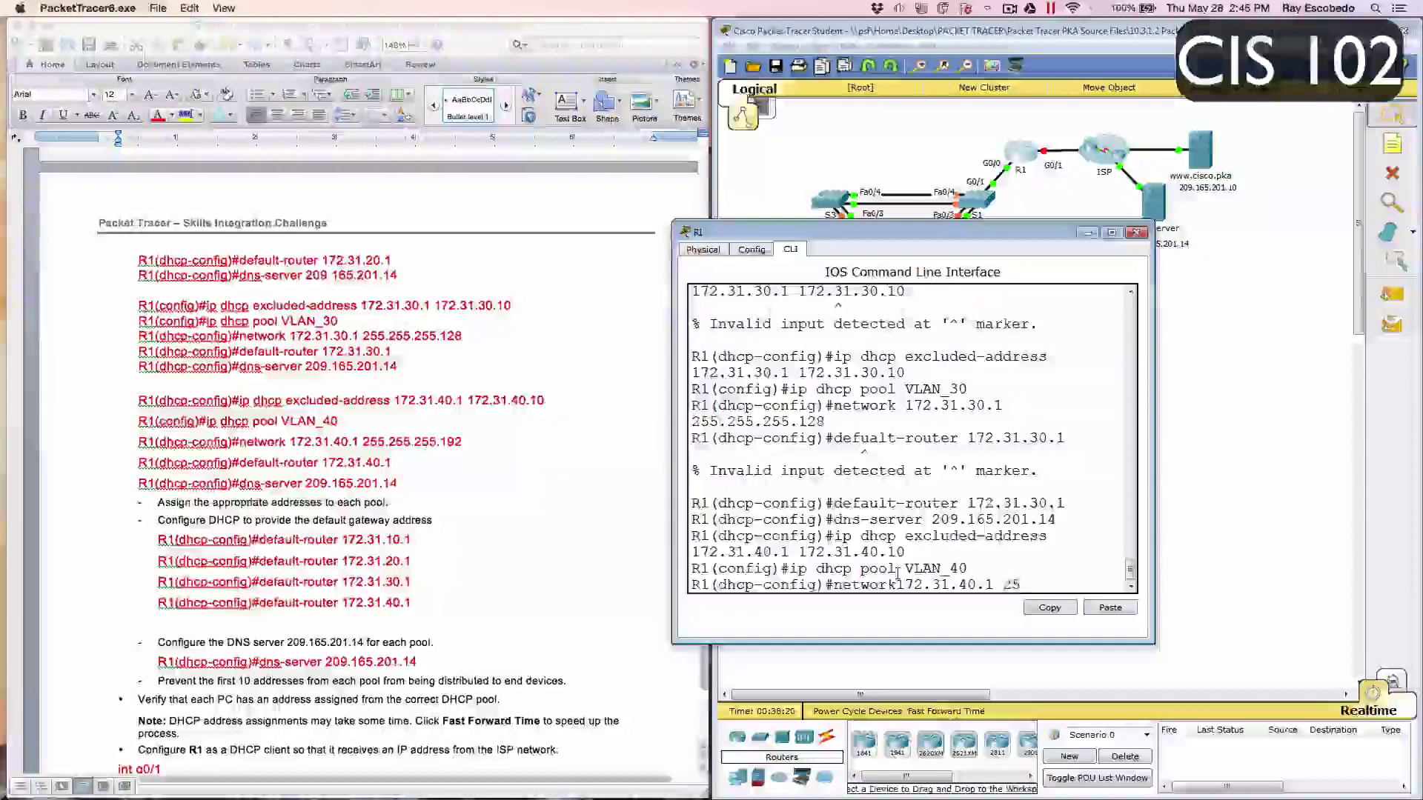
pyautogui.write('5.255.255.192')
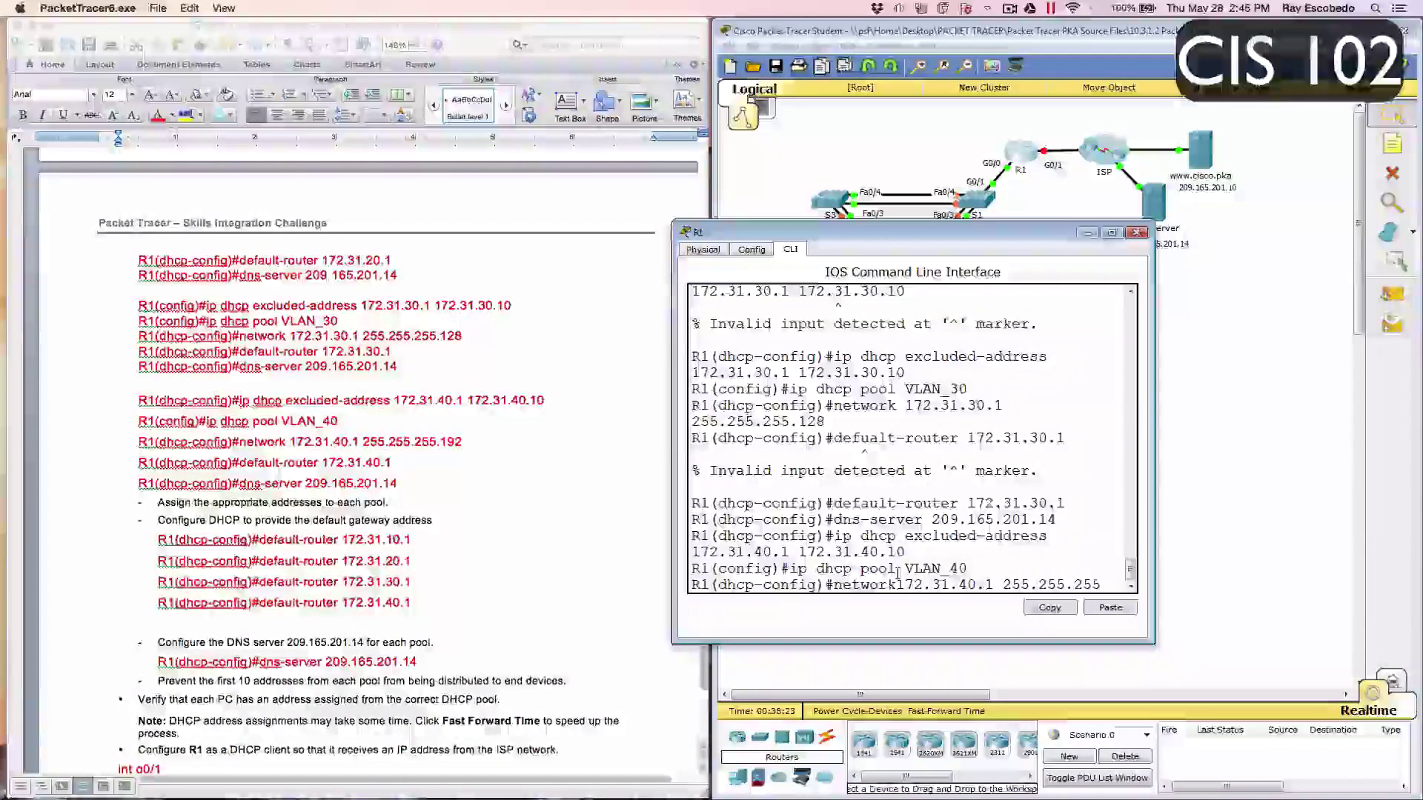
pyautogui.press('Return')
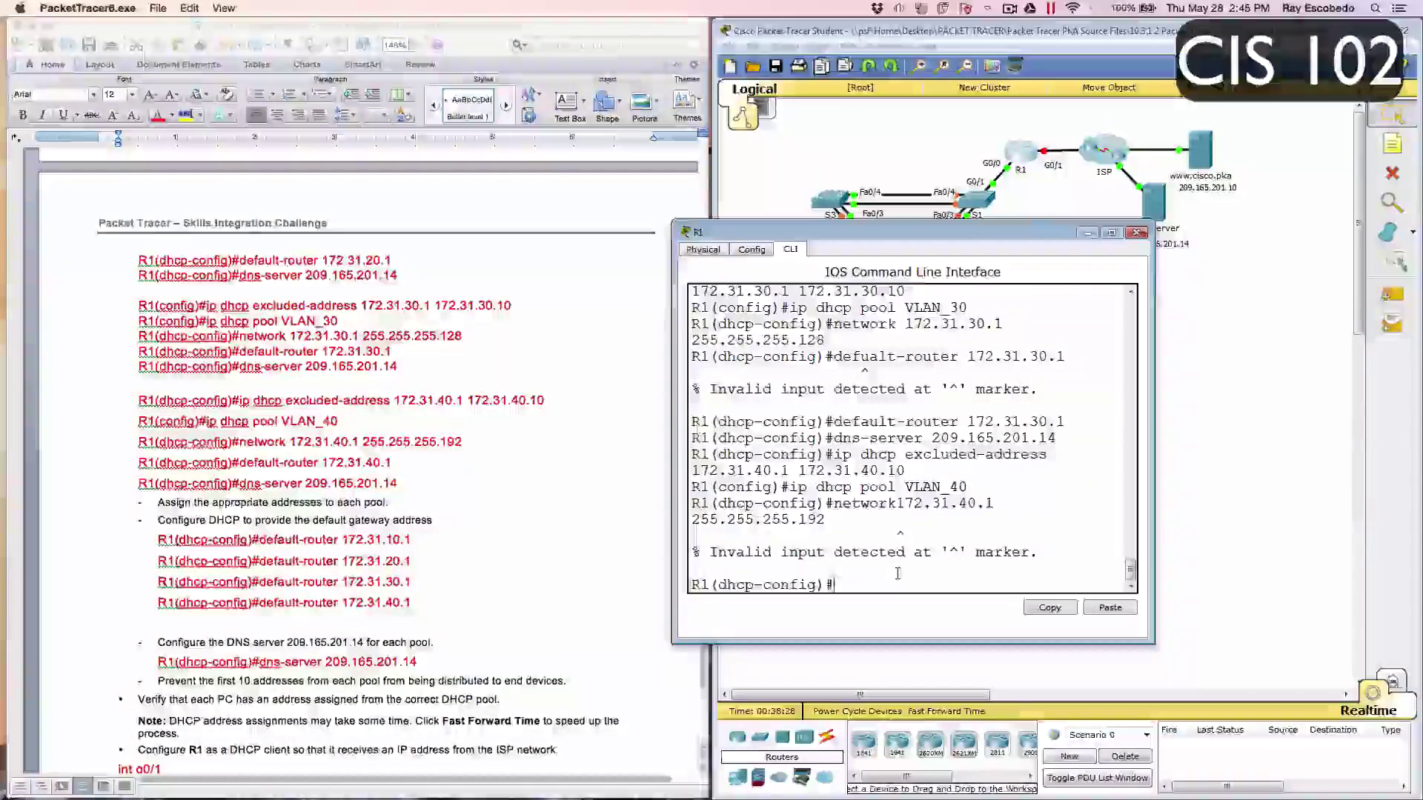
# Step: Recall the network command, insert the missing space before 172.31.40.1, and rerun it with mask 255.255.255.192 for the VLAN_40 pool
pyautogui.press('Up')
pyautogui.press('Left')
pyautogui.press('Left')
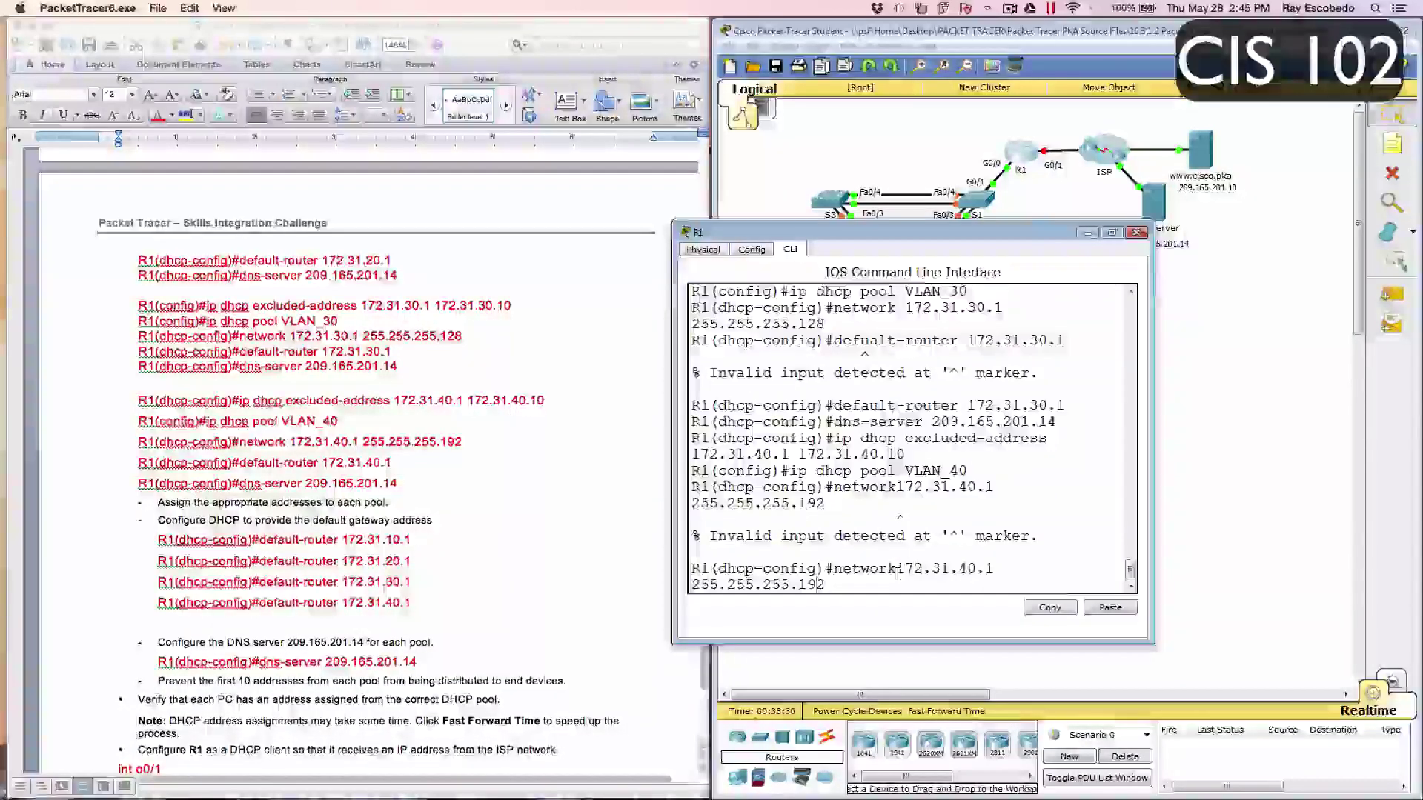
pyautogui.press('Left')
pyautogui.press('Left')
pyautogui.press('Left')
pyautogui.press('Left')
pyautogui.press('Left')
pyautogui.press('Left')
pyautogui.press('Left')
pyautogui.press('Left')
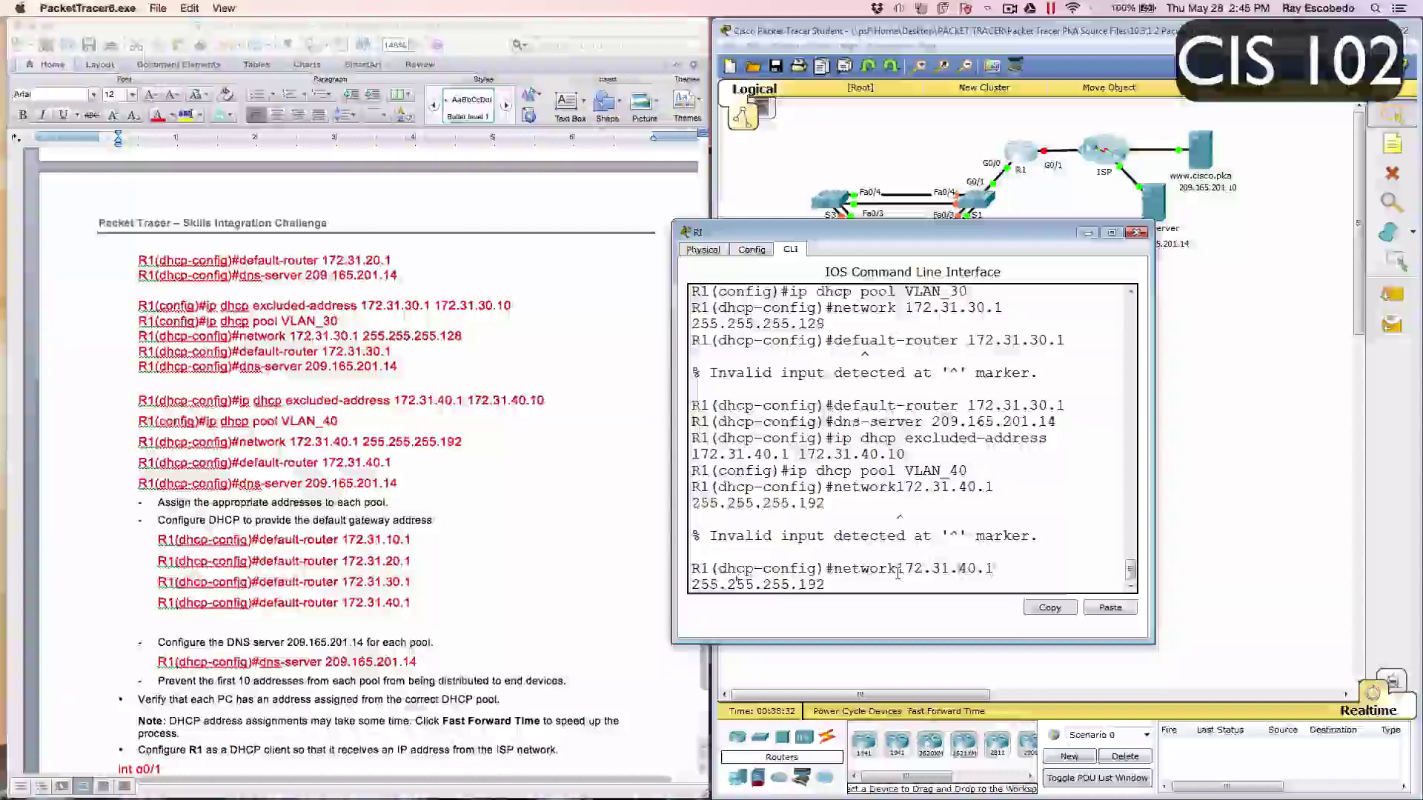
pyautogui.press('Left')
pyautogui.press('Left')
pyautogui.press('Left')
pyautogui.press('Left')
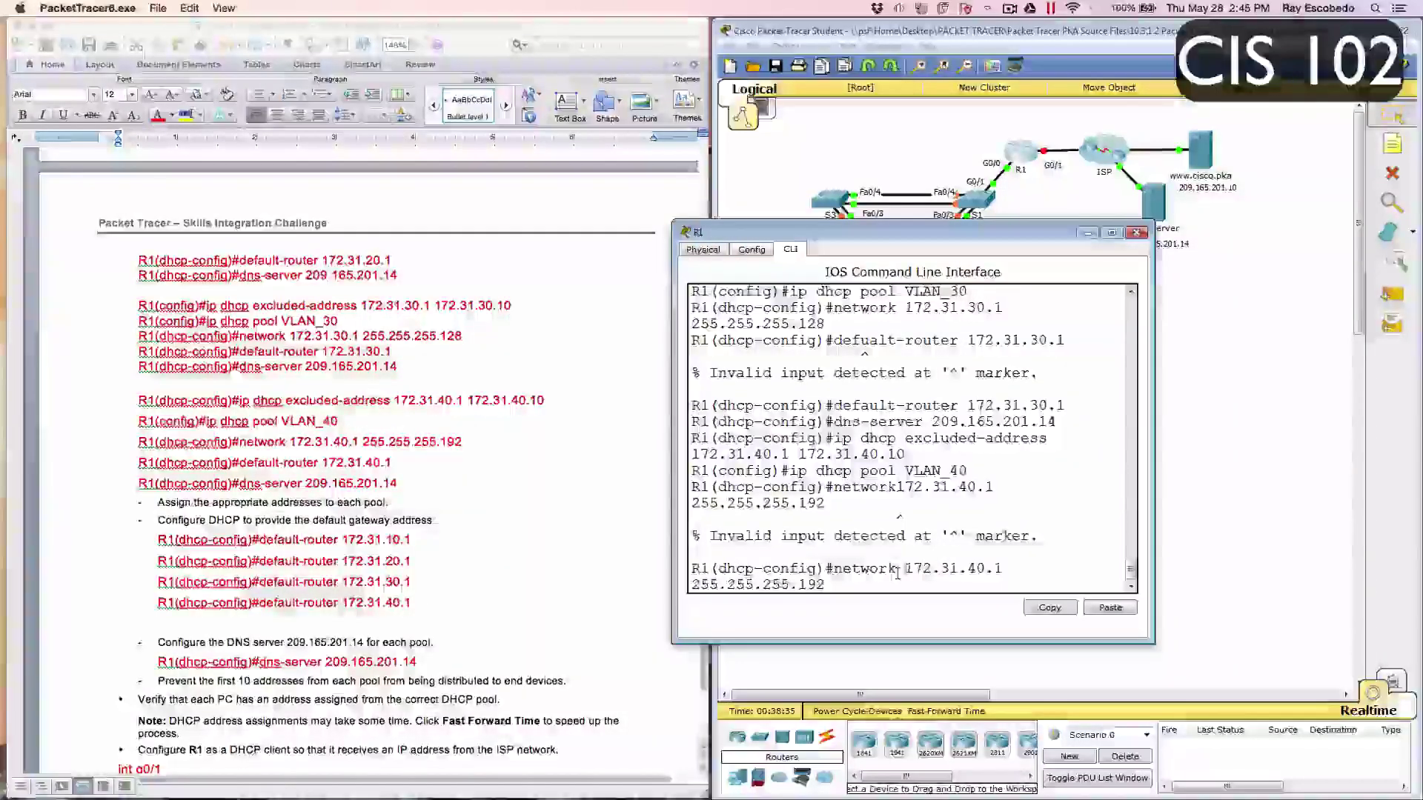
pyautogui.press('Return')
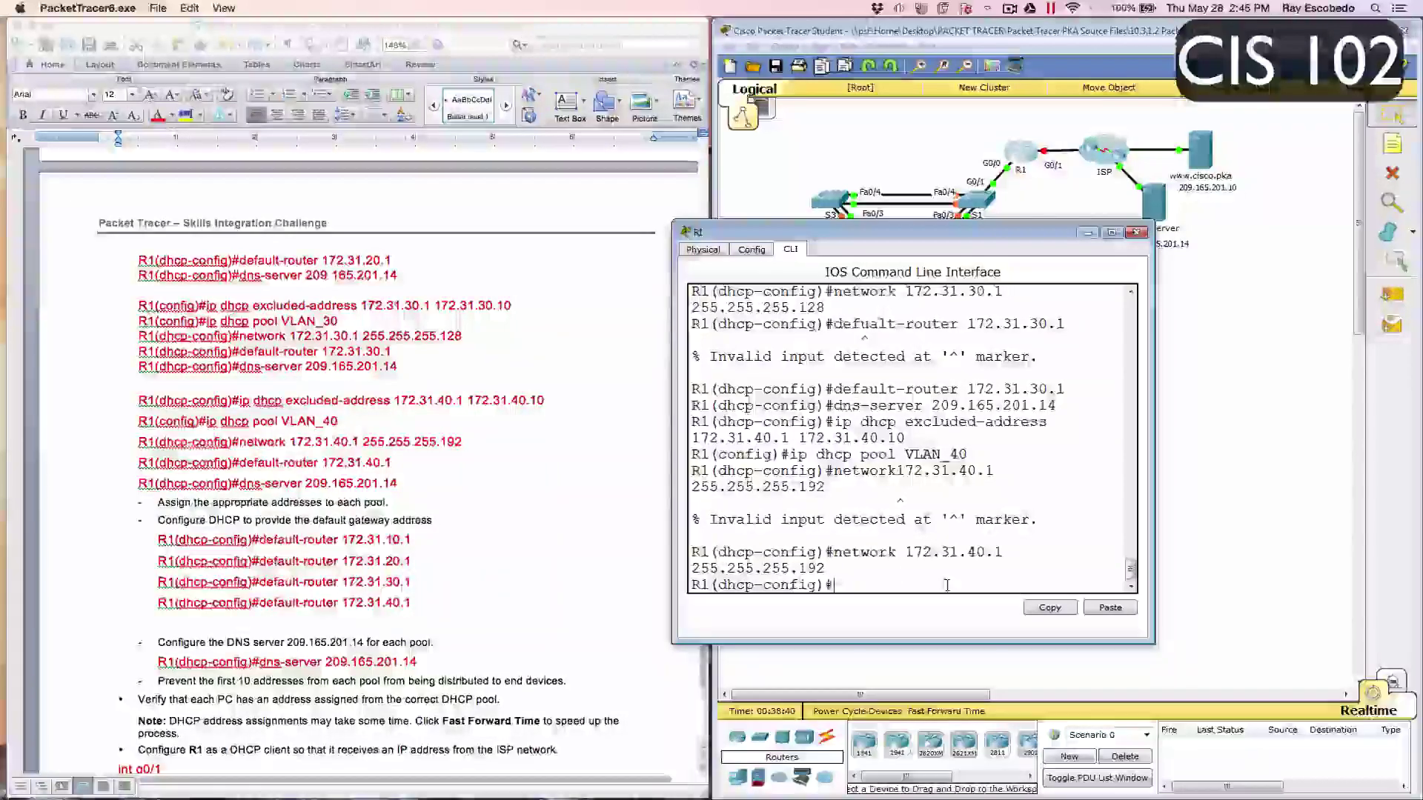
# Step: Try to set the VLAN_40 pool's default router to 172.31.40.1 with the command spelled defualt-router
pyautogui.write('da')
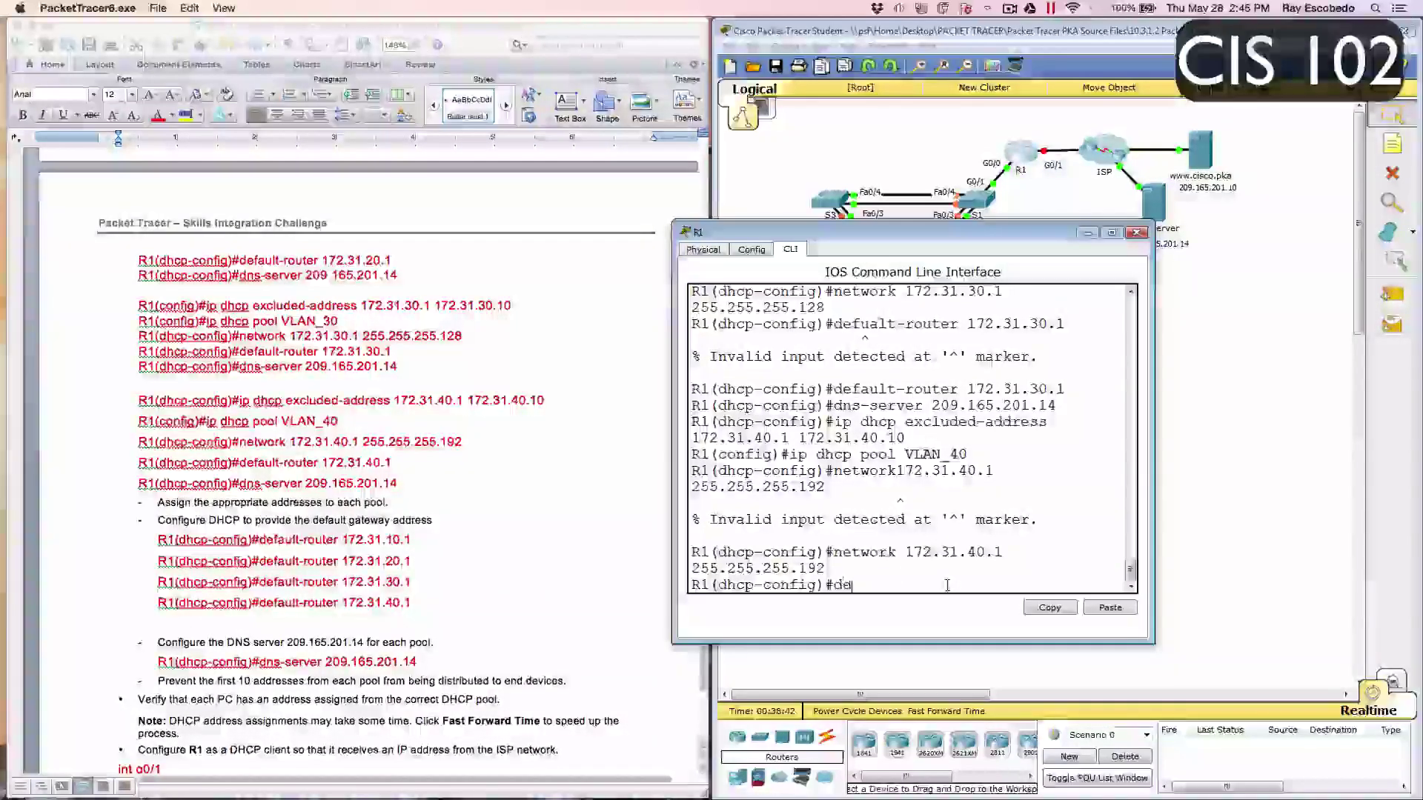
pyautogui.press('BackSpace')
pyautogui.write('efualt-router ')
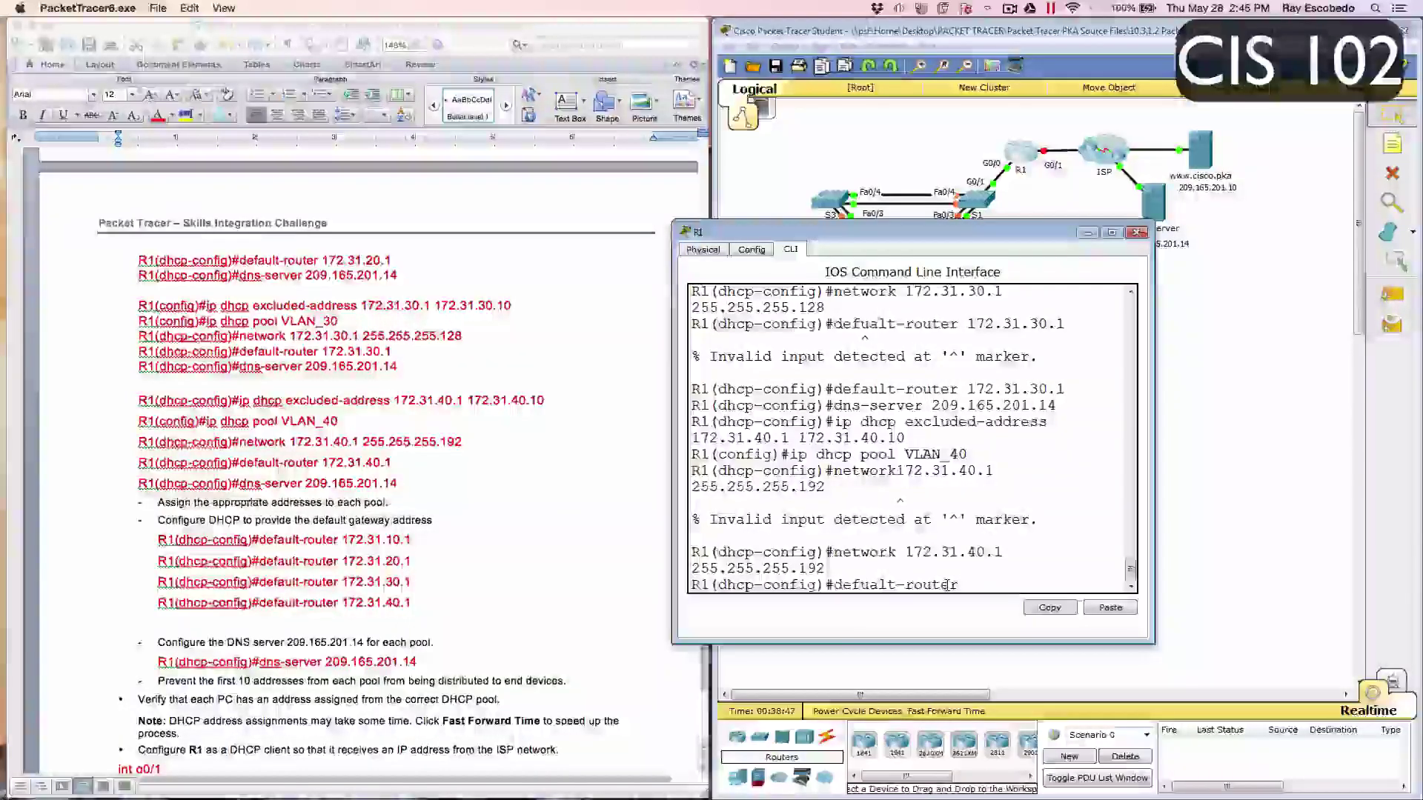
pyautogui.write('172.31.3')
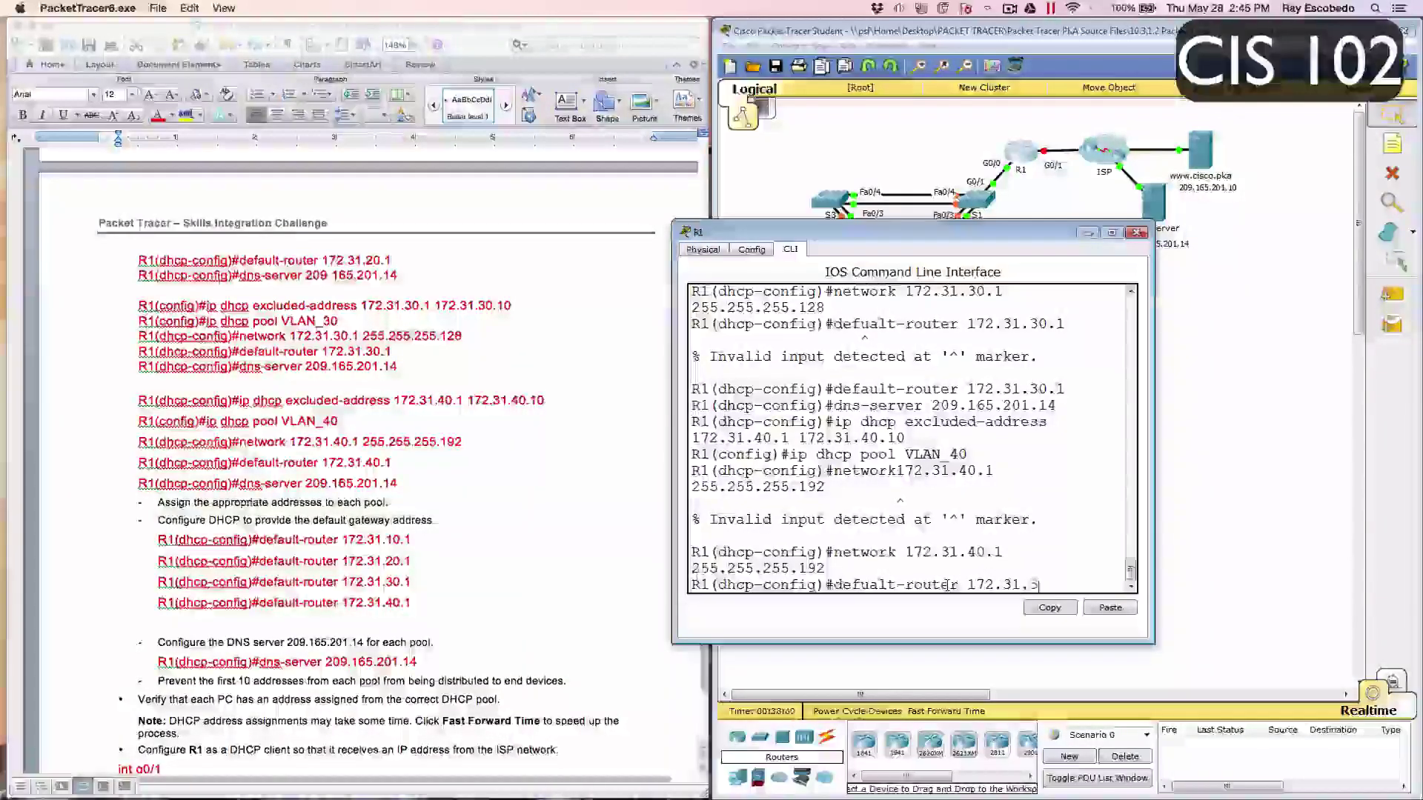
pyautogui.write('40')
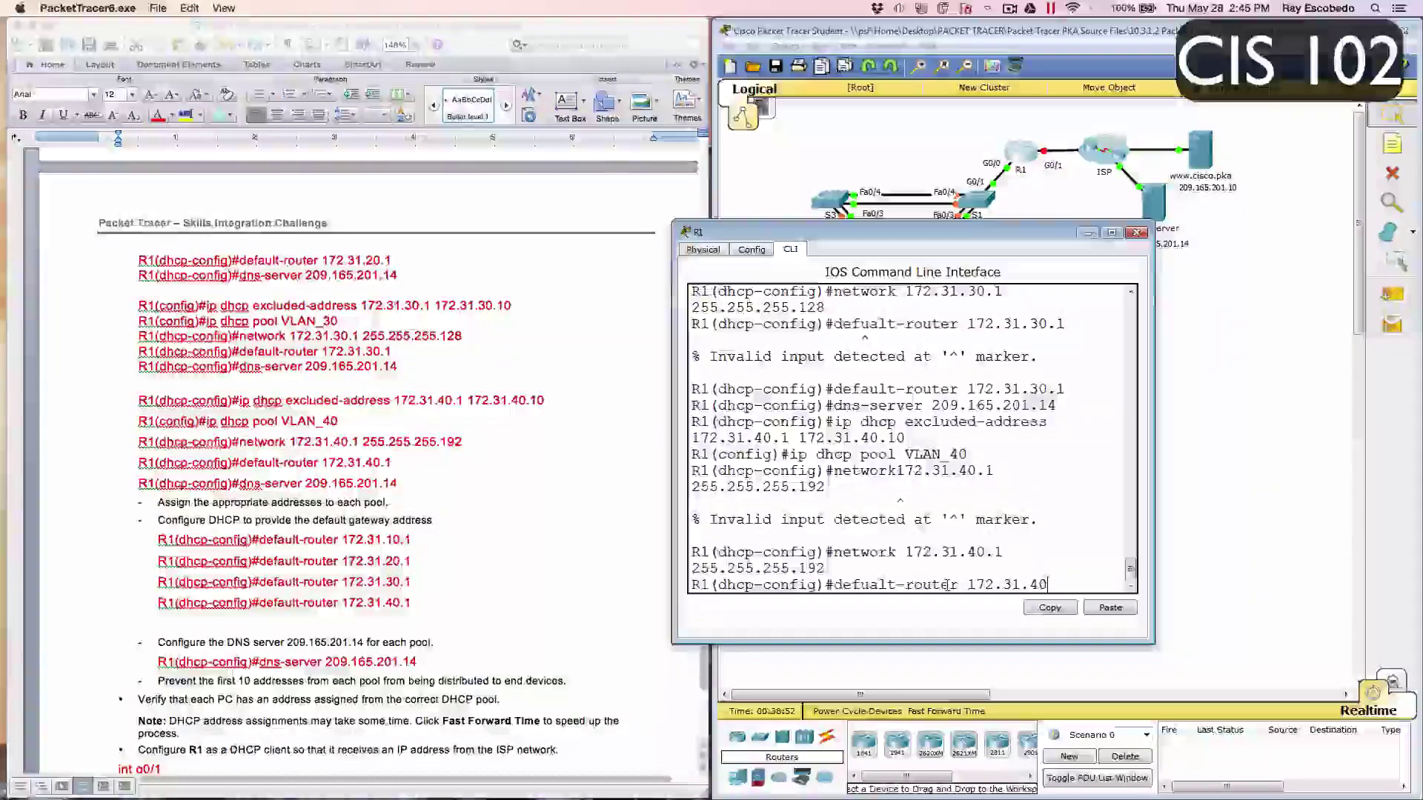
pyautogui.write('.1')
pyautogui.press('Return')
# Step: Recall the default-router command, correct its spelling, and rerun it with 172.31.40.1 for the VLAN_40 pool
pyautogui.press('Up')
pyautogui.press('Left')
pyautogui.press('Left')
pyautogui.press('Left')
pyautogui.press('Left')
pyautogui.press('Left')
pyautogui.press('Left')
pyautogui.press('Left')
pyautogui.press('Left')
pyautogui.press('Left')
pyautogui.press('Left')
pyautogui.press('Left')
pyautogui.press('Left')
pyautogui.press('Left')
pyautogui.press('Left')
pyautogui.press('Left')
pyautogui.press('Left')
pyautogui.press('Left')
pyautogui.press('Left')
pyautogui.press('Left')
pyautogui.press('Left')
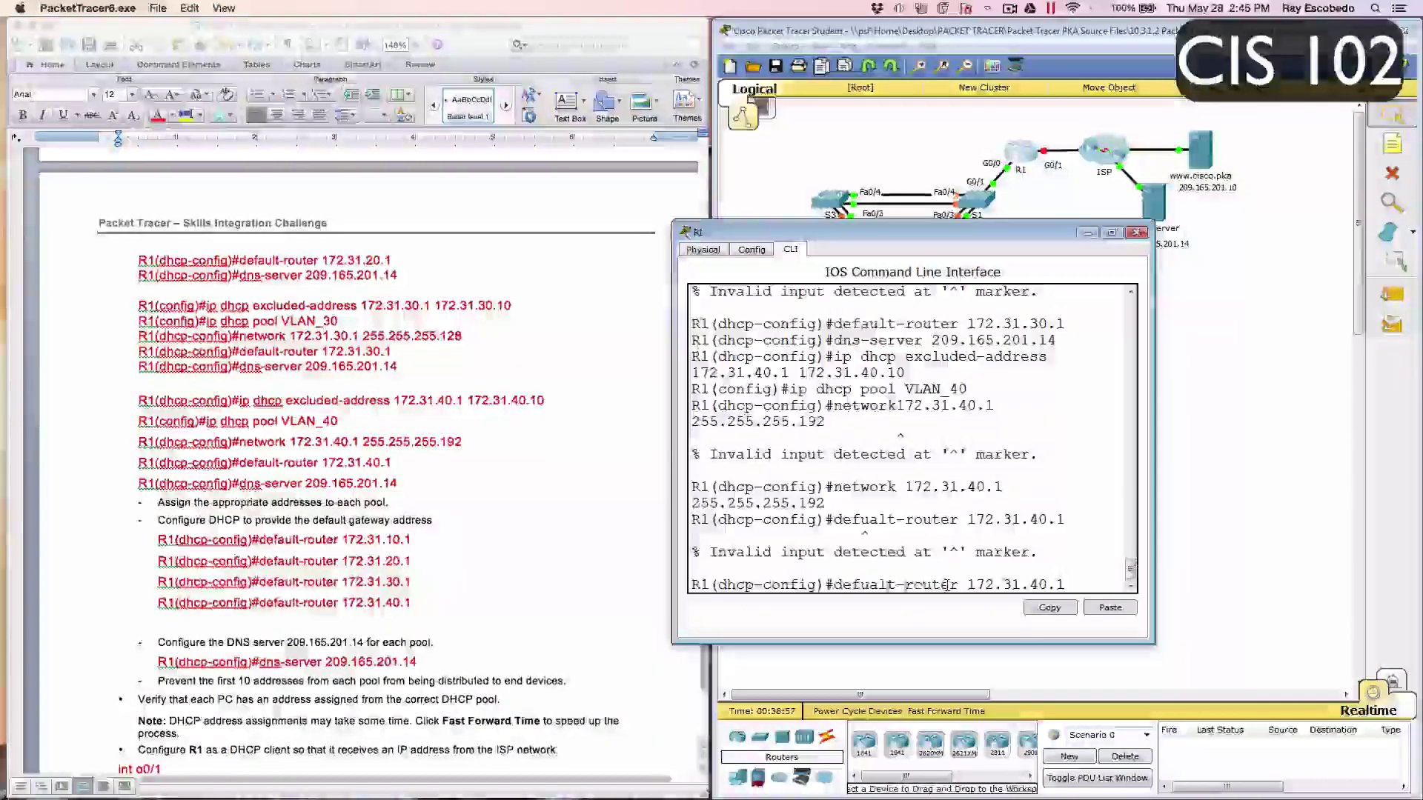
pyautogui.press('BackSpace')
pyautogui.press('BackSpace')
pyautogui.write('au')
pyautogui.press('Return')
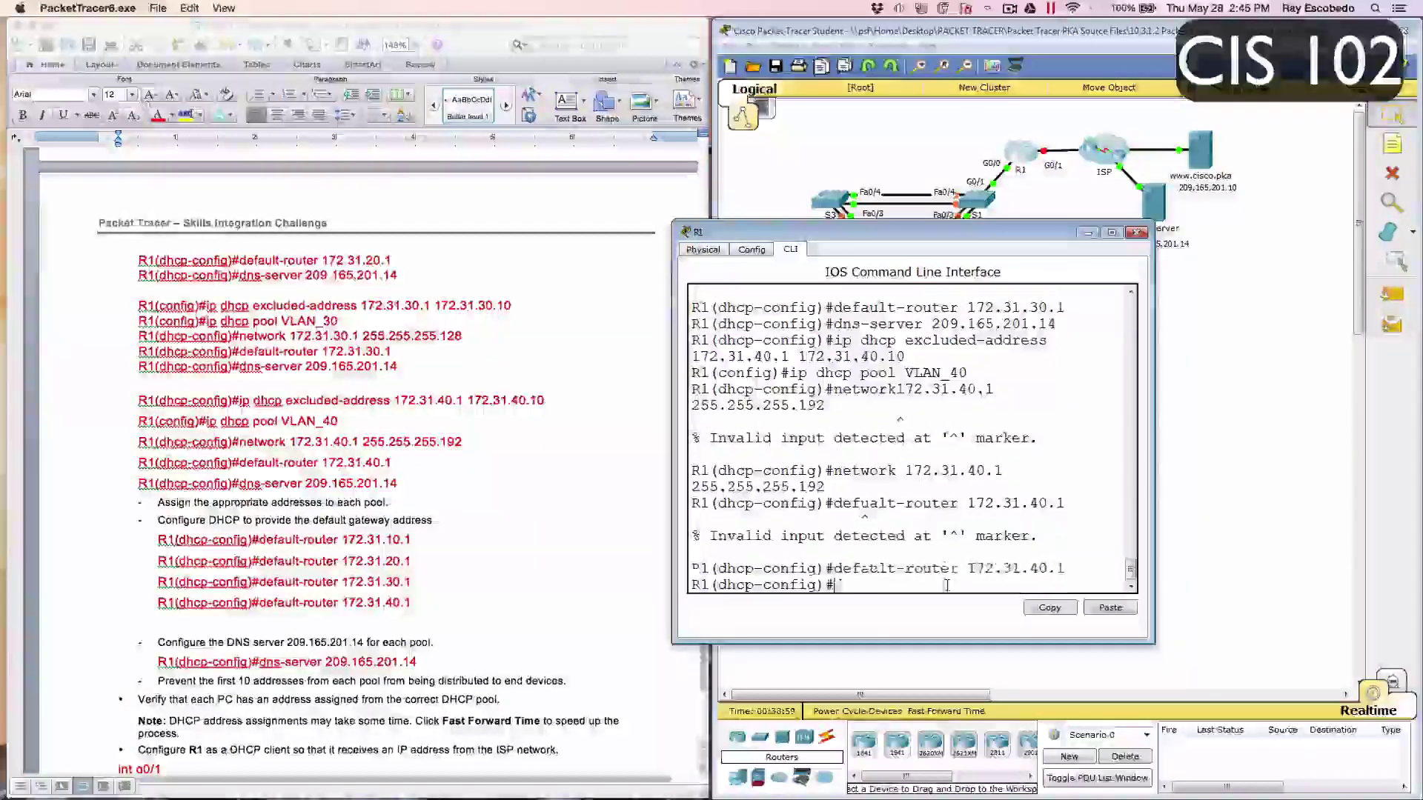
# Step: Set the VLAN_40 pool's DNS server to 209.165.201.14
pyautogui.write('dns')
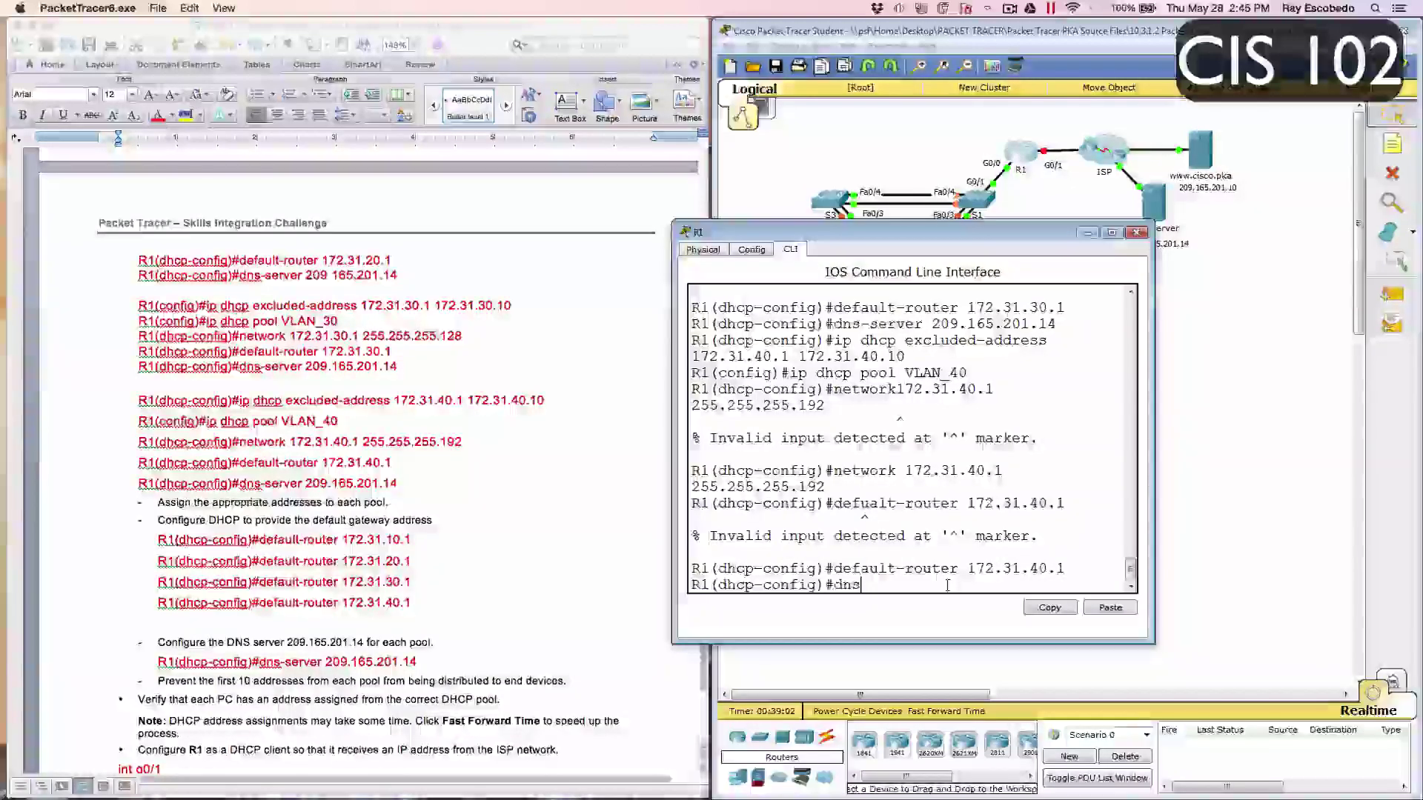
pyautogui.write('-server ')
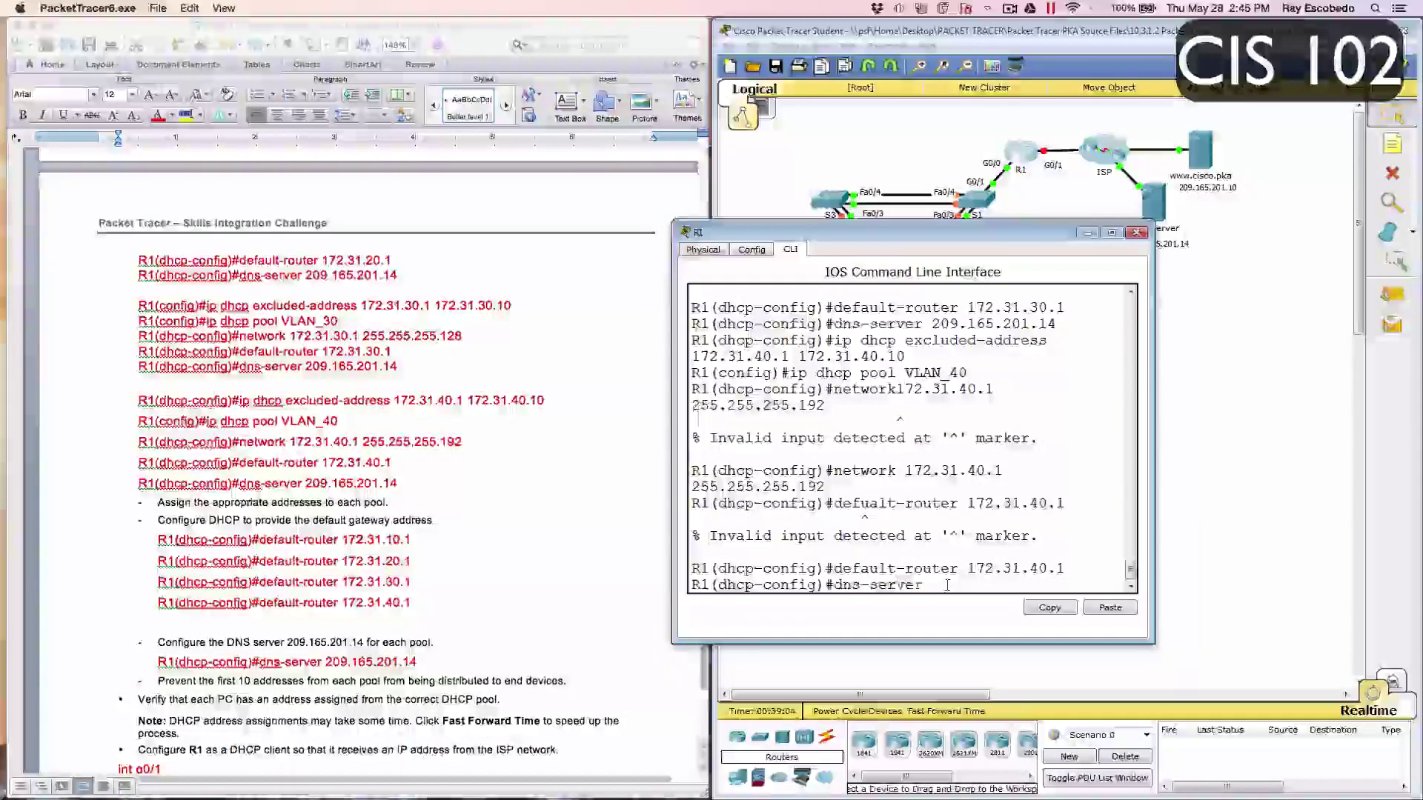
pyautogui.write('2')
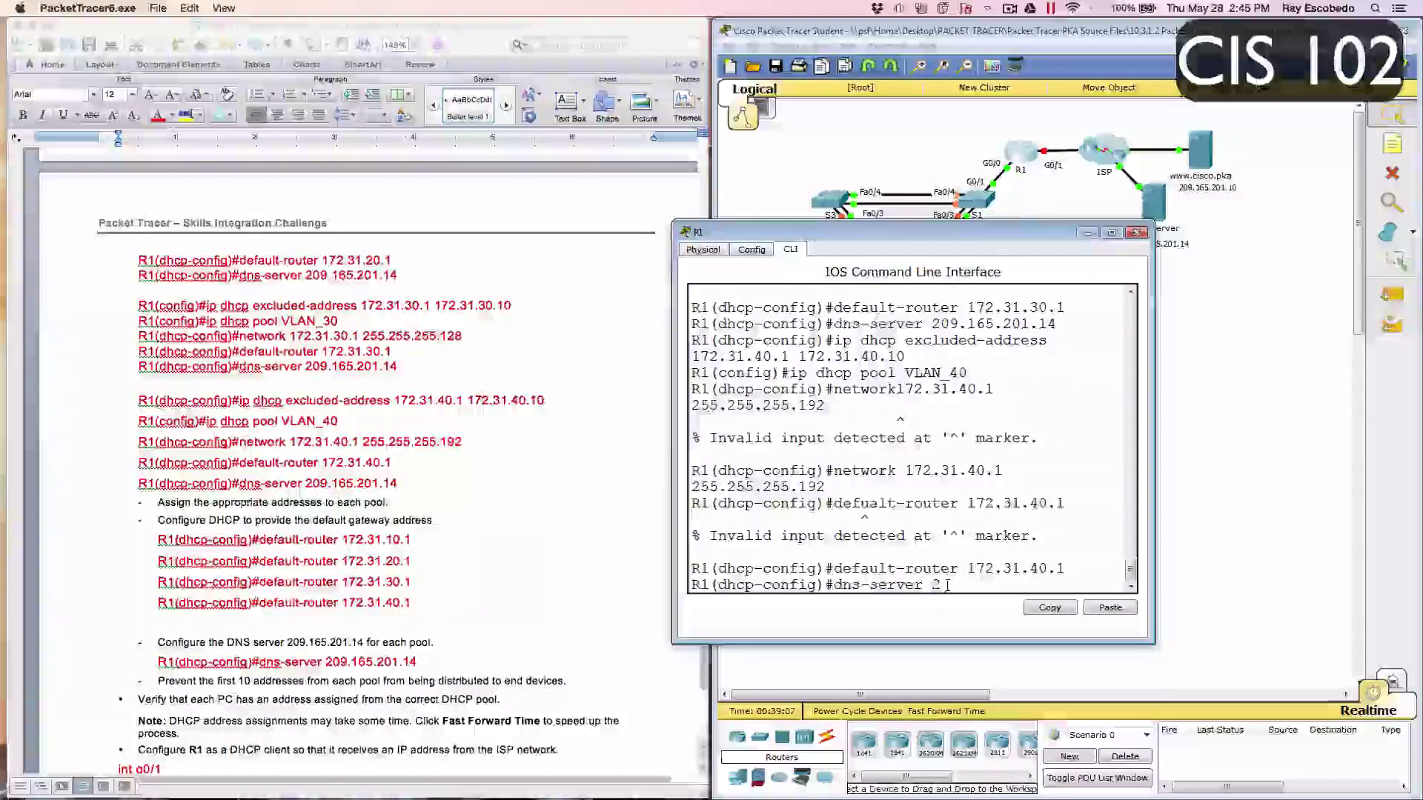
pyautogui.write('72')
pyautogui.press('BackSpace')
pyautogui.press('BackSpace')
pyautogui.press('BackSpace')
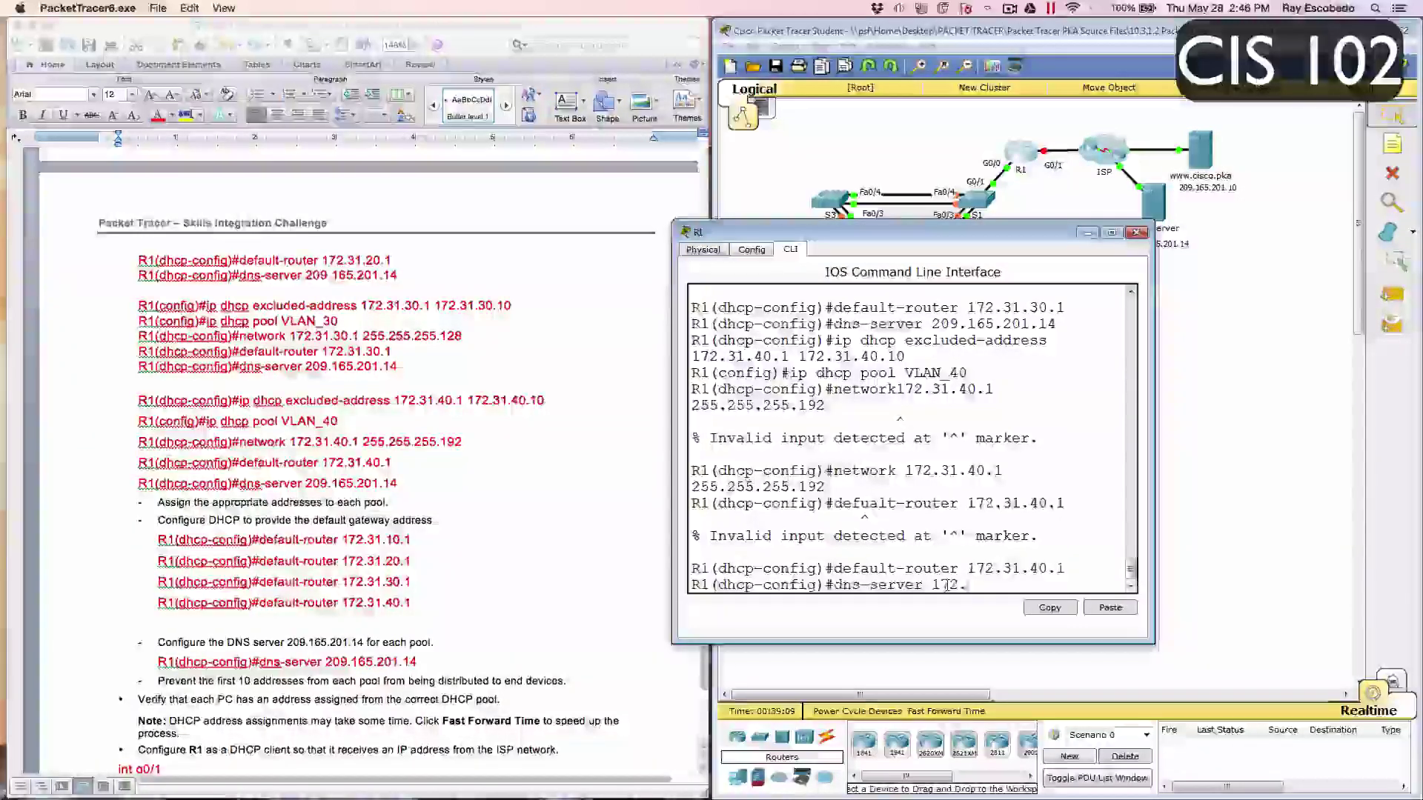
pyautogui.write('2')
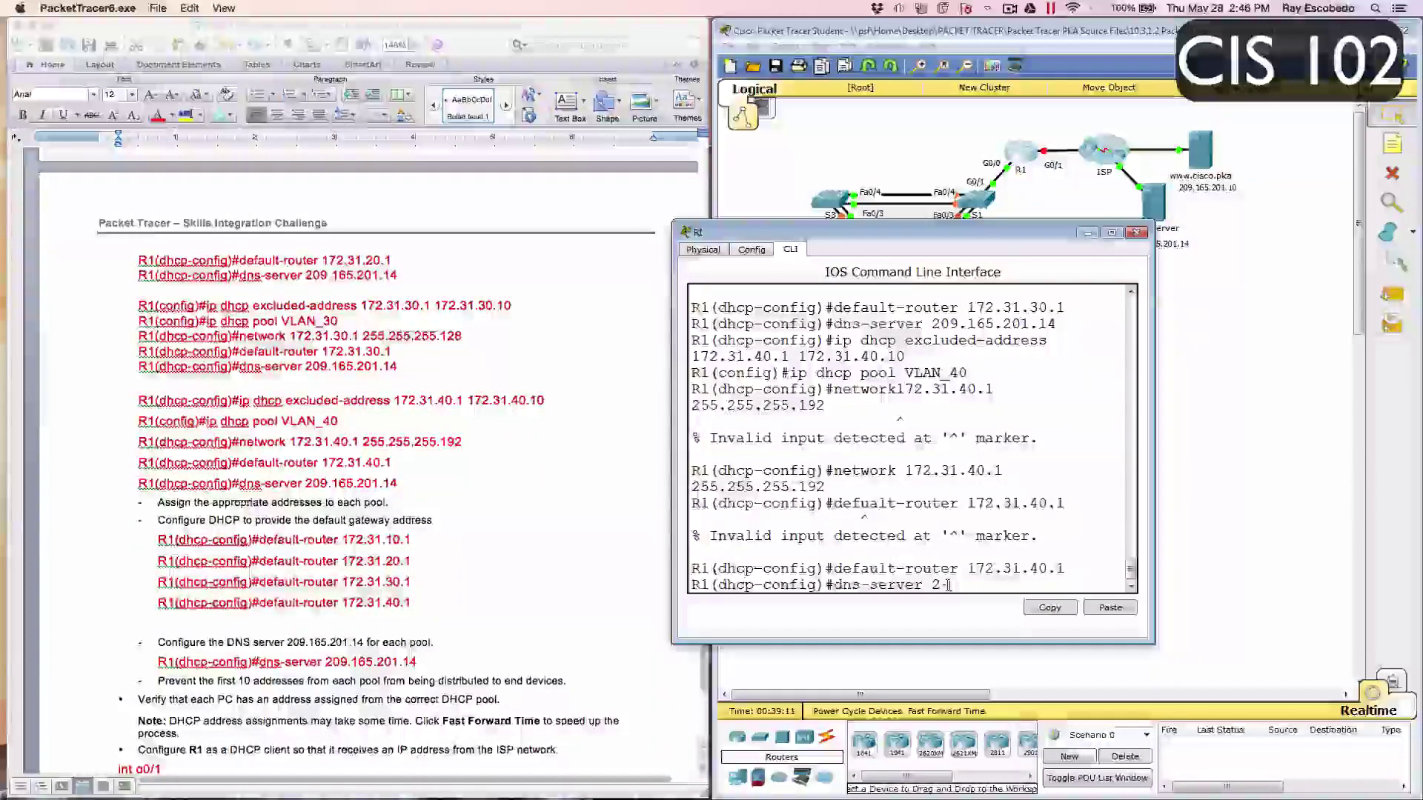
pyautogui.press('BackSpace')
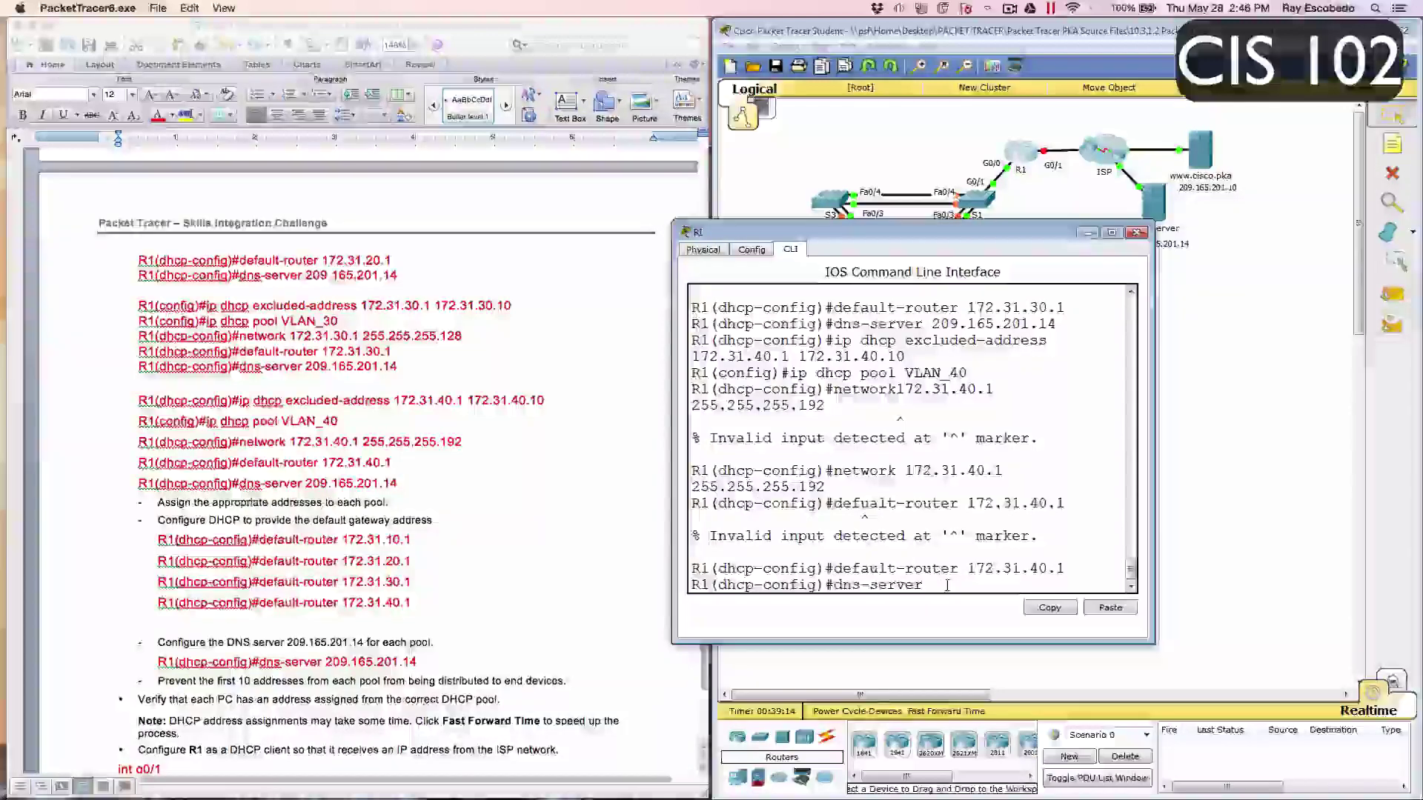
pyautogui.write('20')
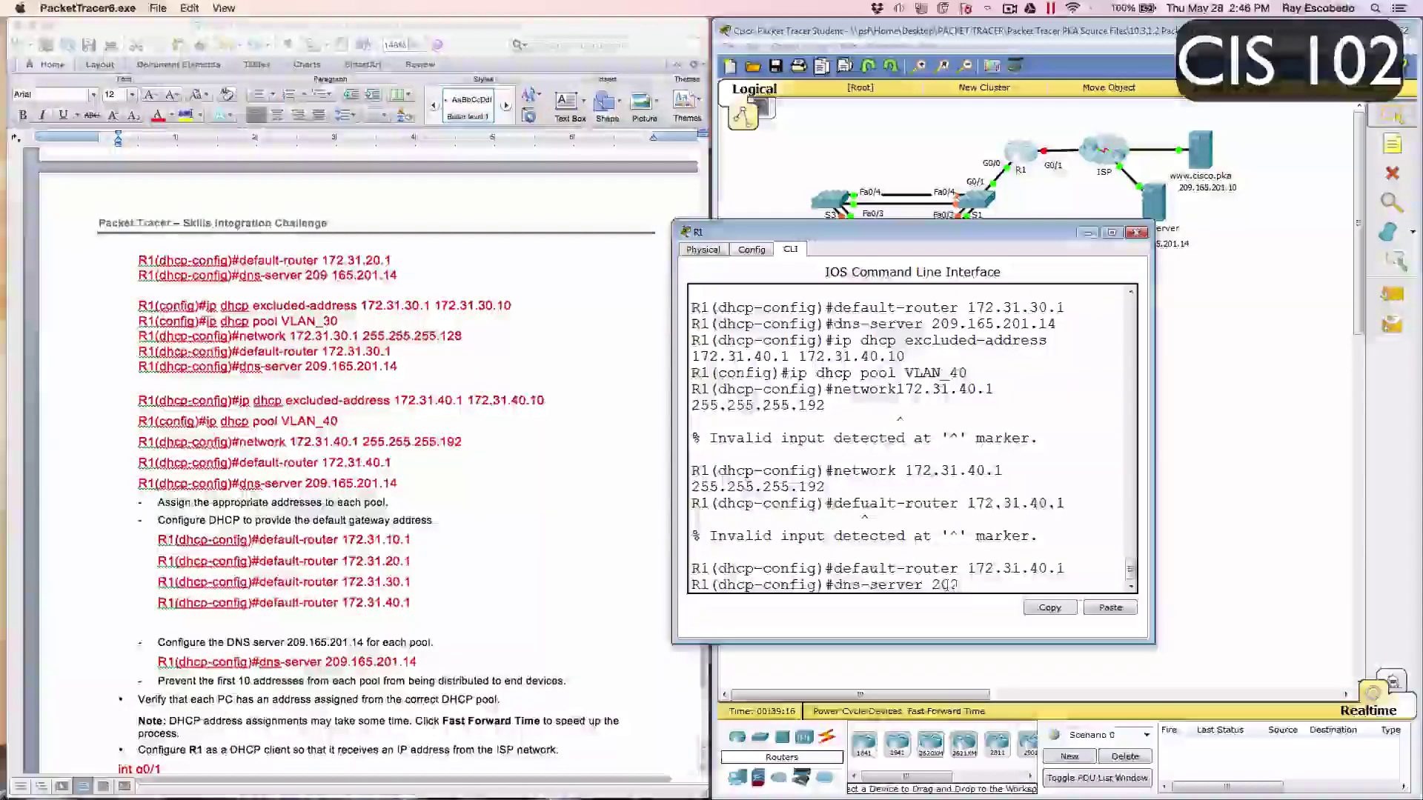
pyautogui.write('9.1')
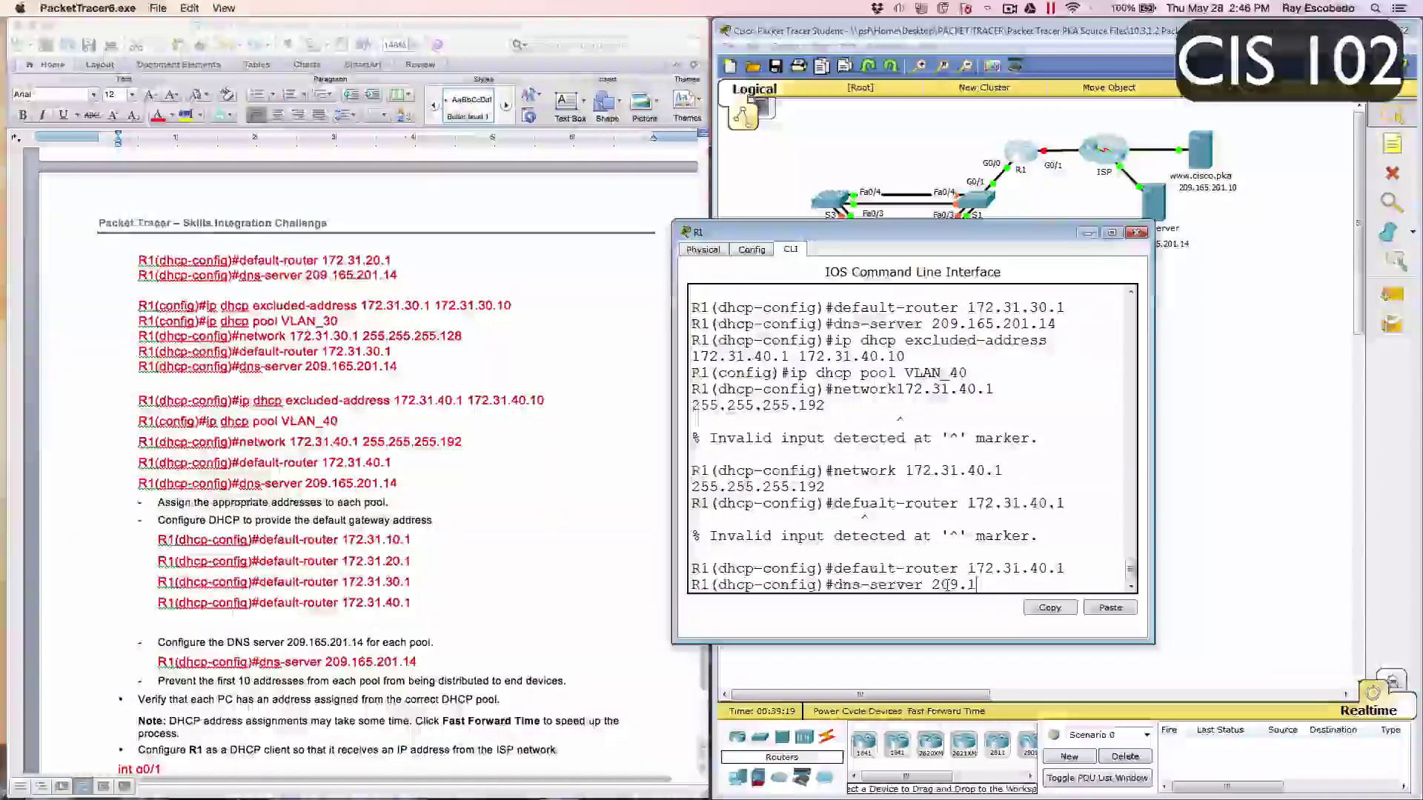
pyautogui.write('65.')
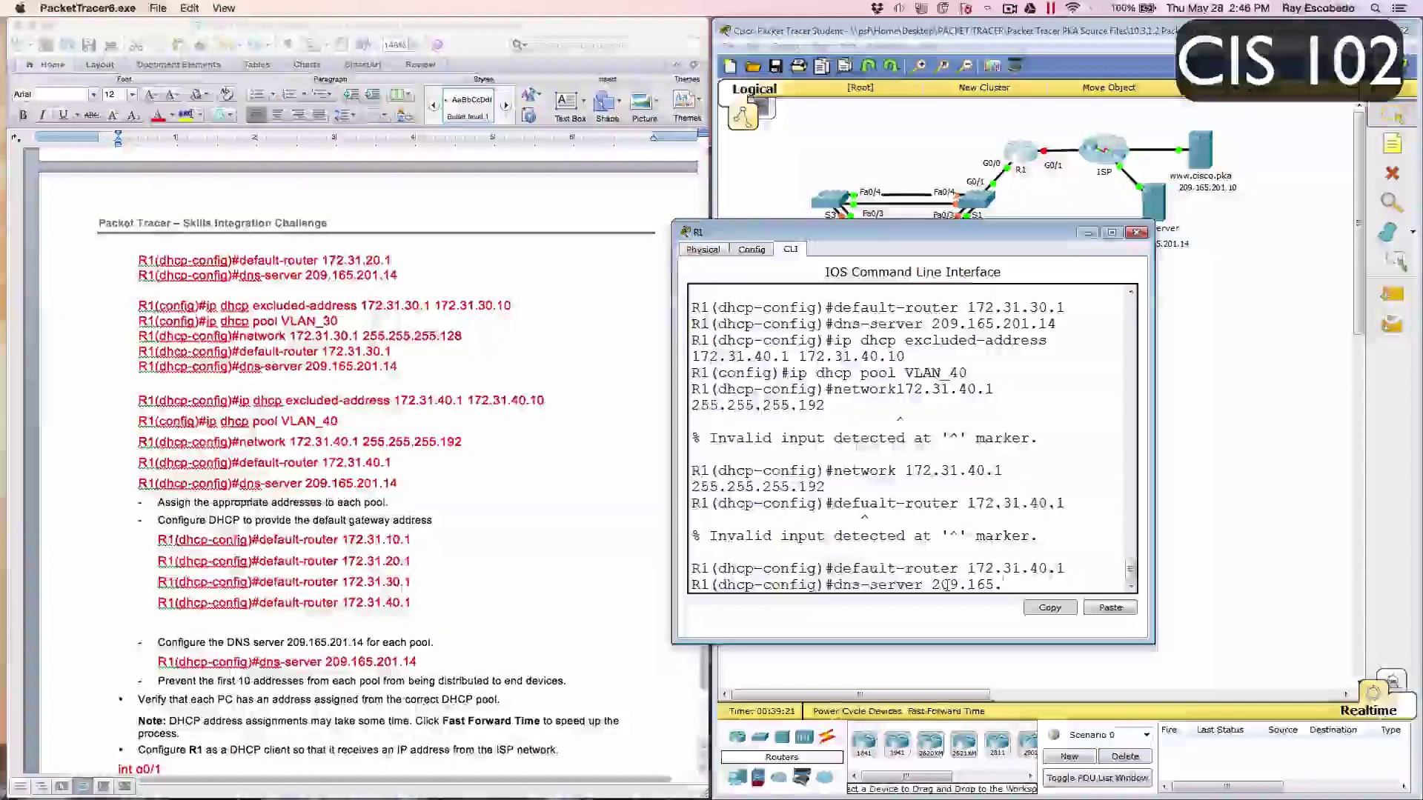
pyautogui.write('201.14')
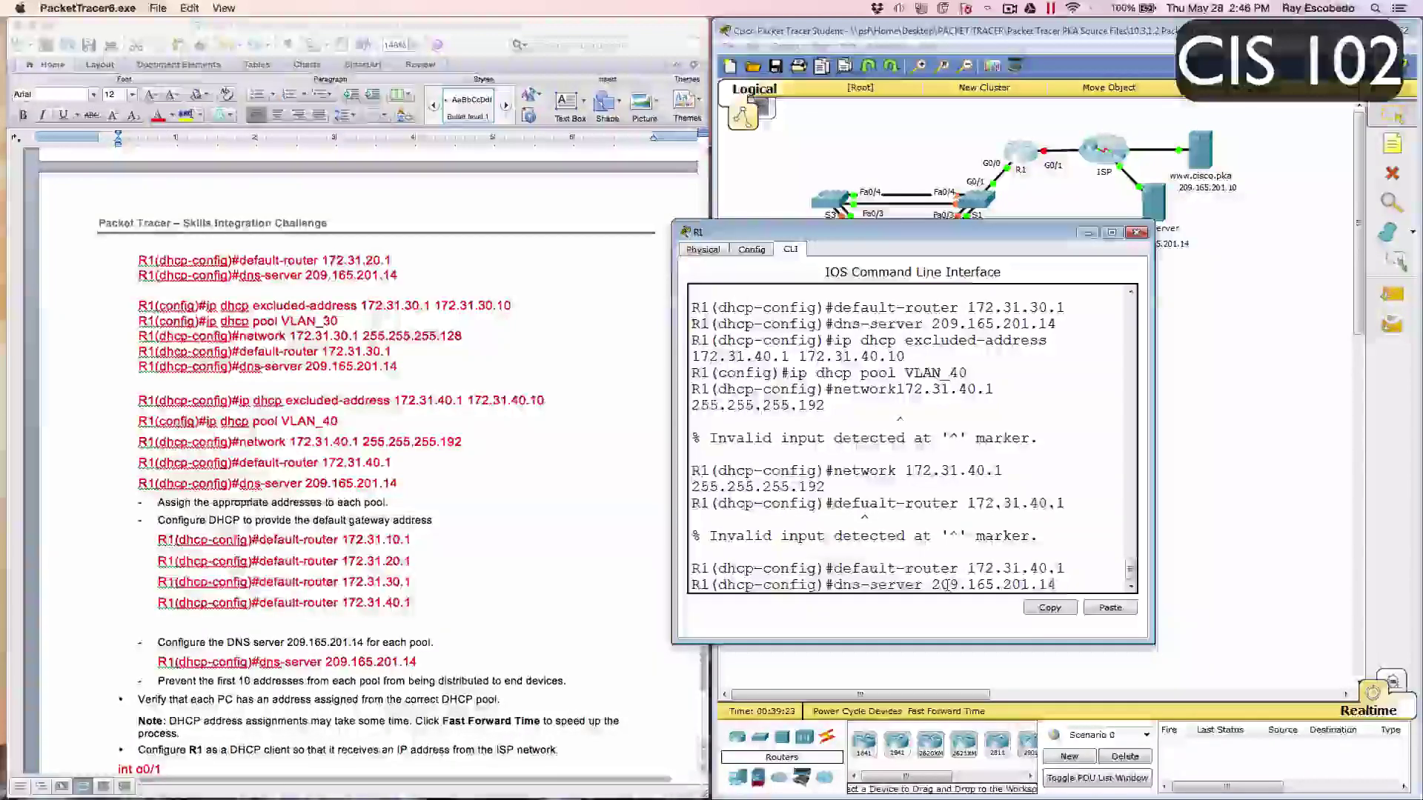
pyautogui.press('Return')
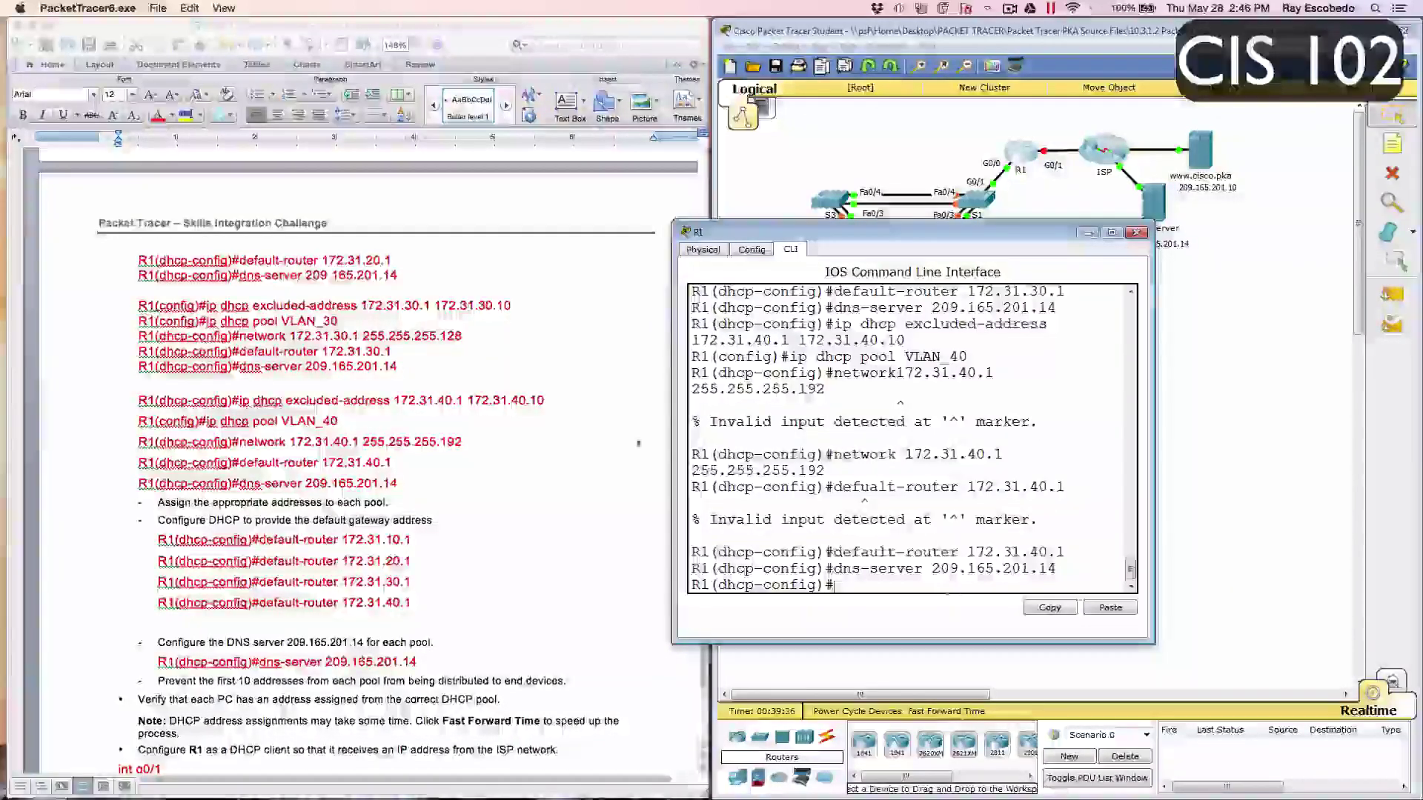
# Step: Following the lab's default gateway section, run the default-router command with 172.31.10.1 in R1's current DHCP pool
pyautogui.scroll(-5, 607, 434)
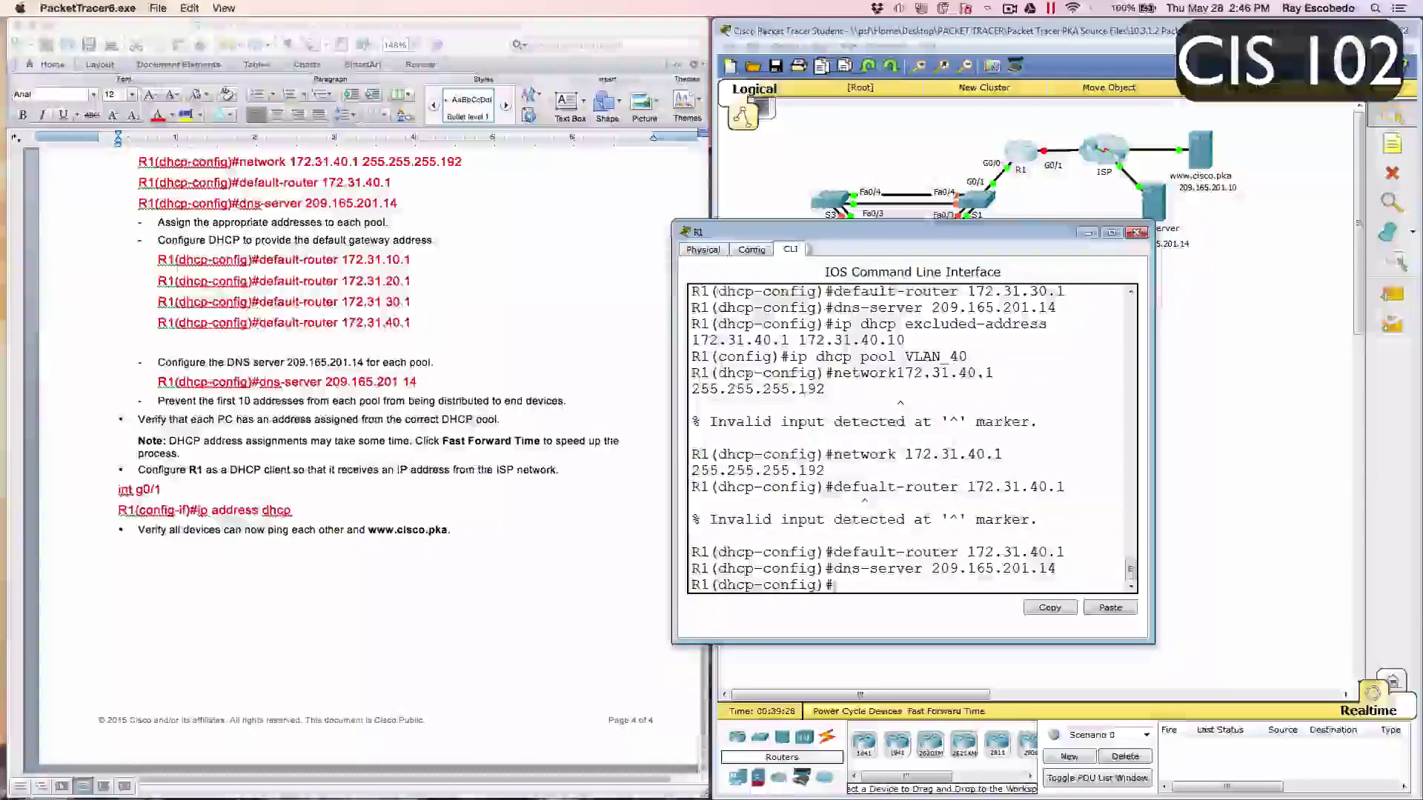
pyautogui.moveTo(983, 219); pyautogui.dragTo(1106, 210)
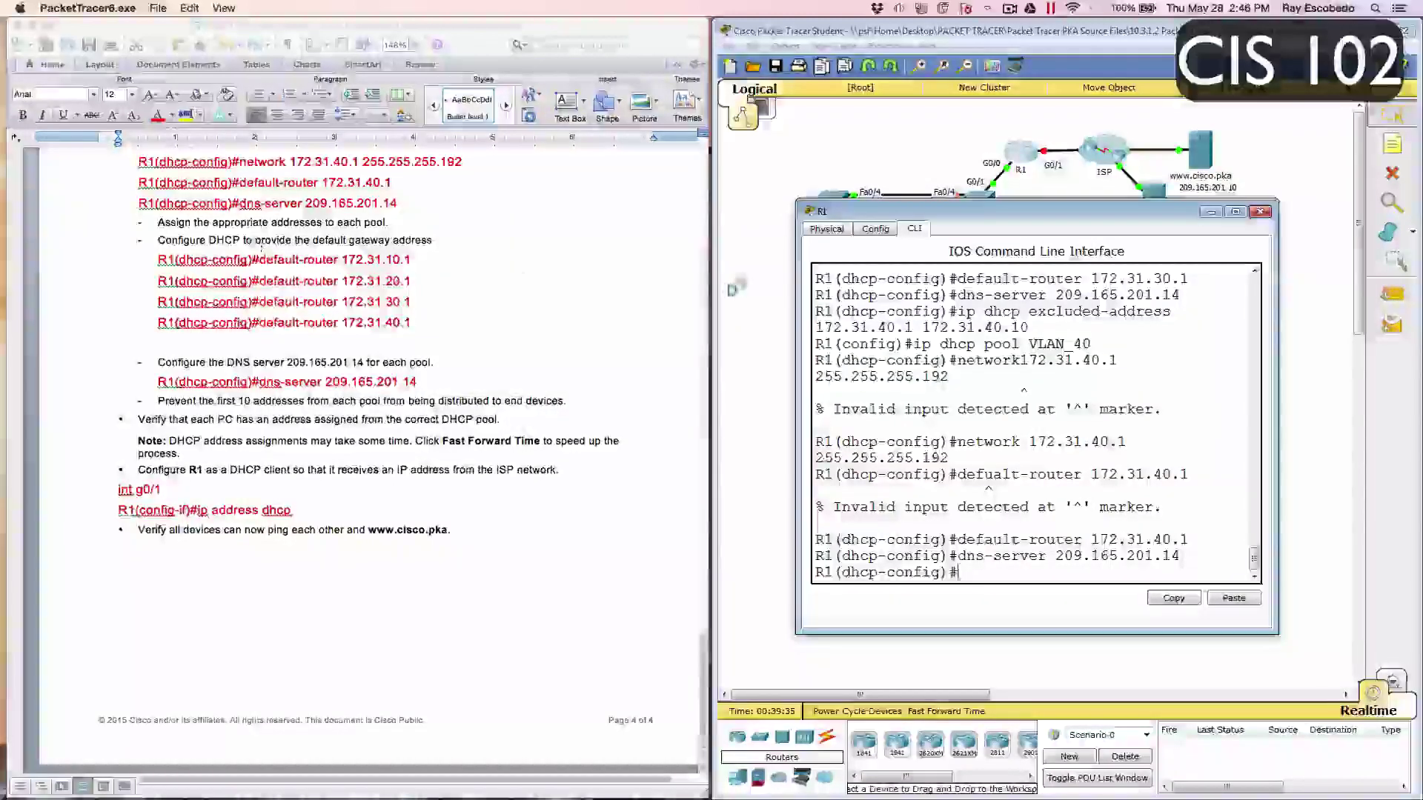
pyautogui.click(1009, 577)
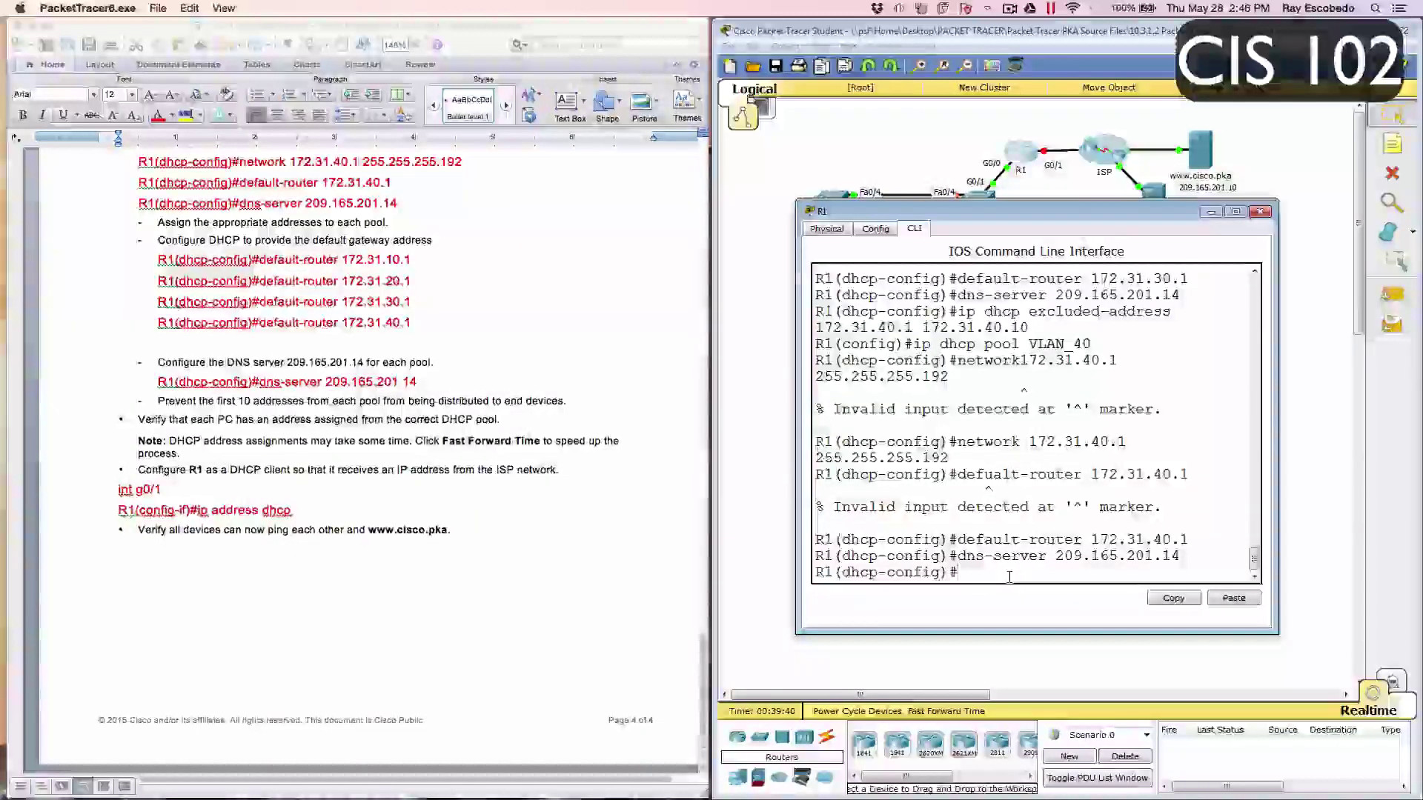
pyautogui.write('default')
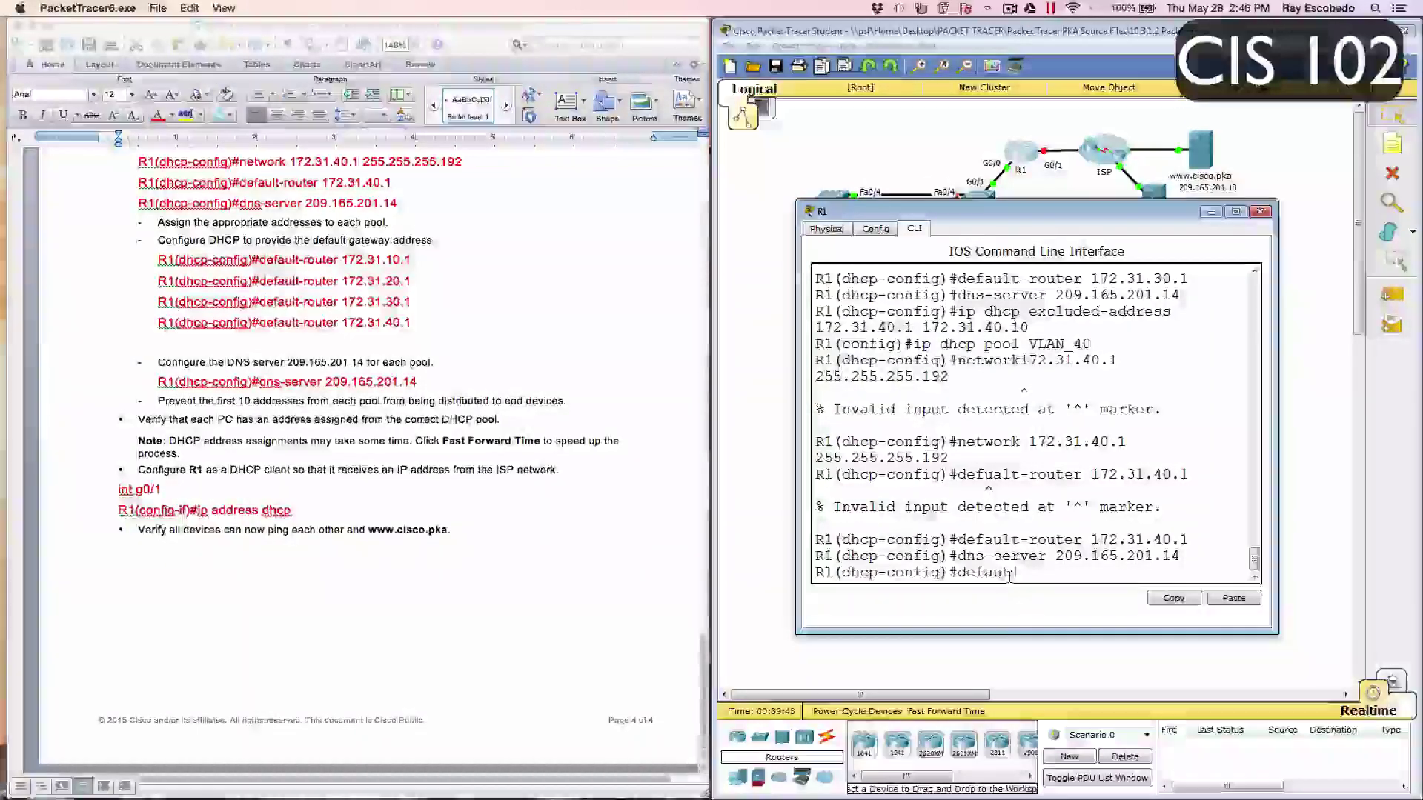
pyautogui.press('BackSpace')
pyautogui.press('BackSpace')
pyautogui.write('ult-')
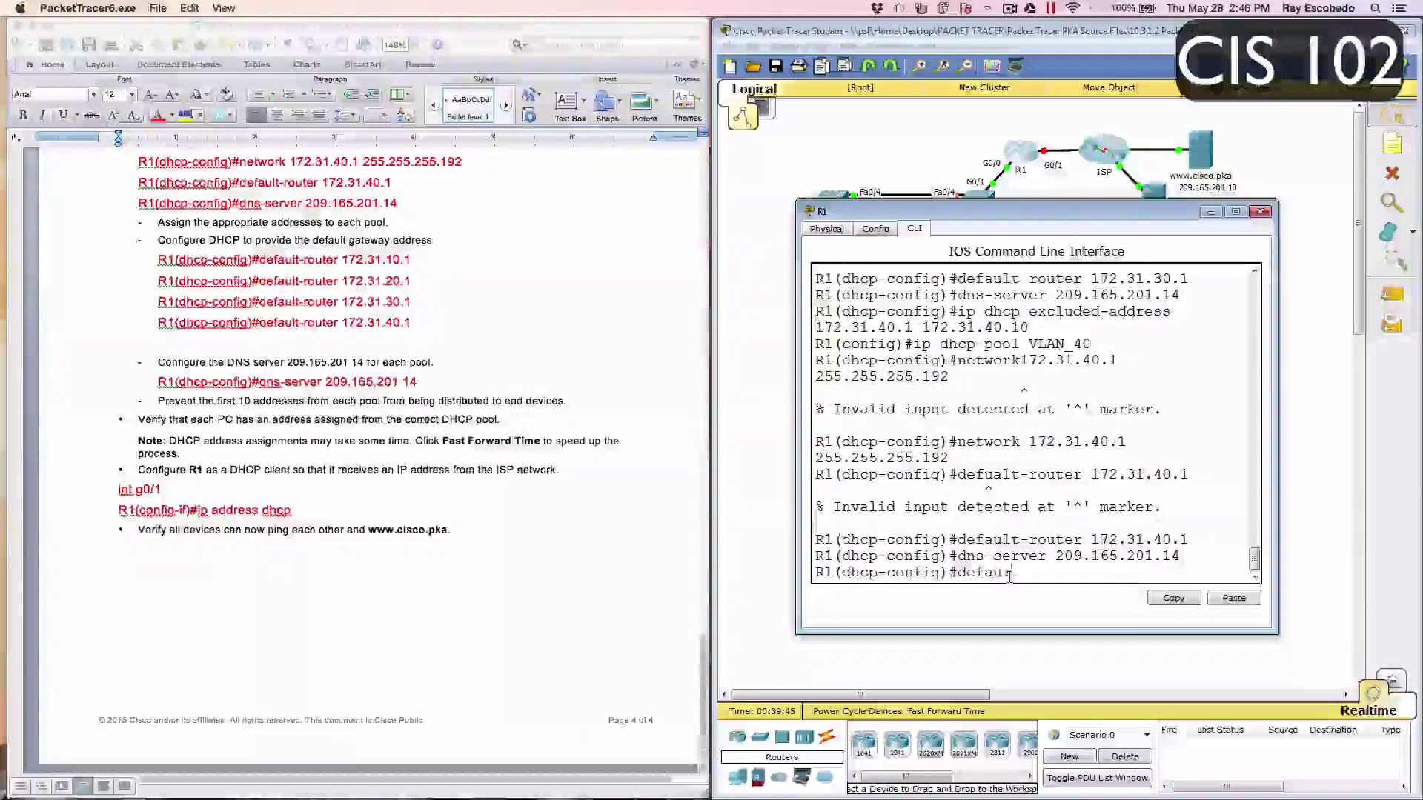
pyautogui.write('router')
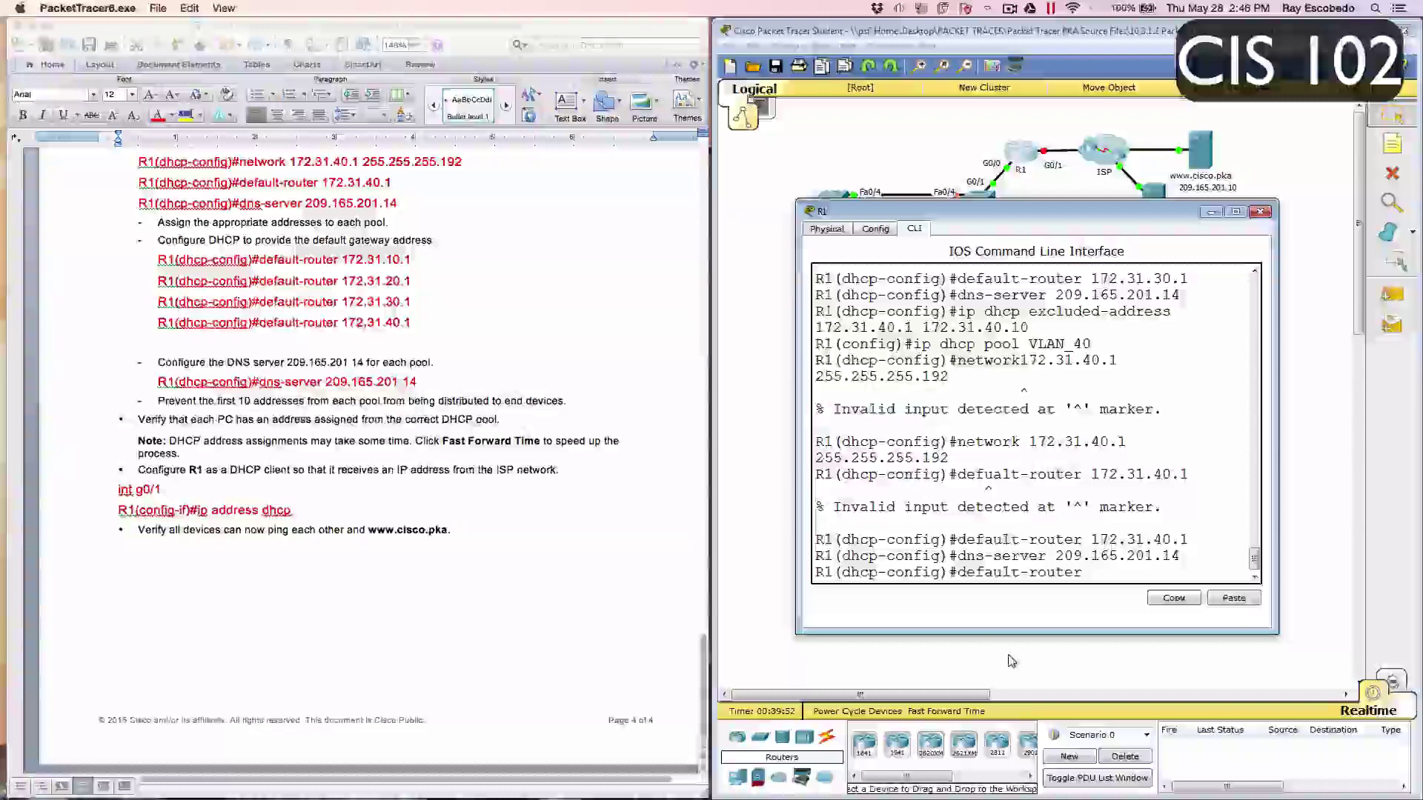
pyautogui.write(' 172.')
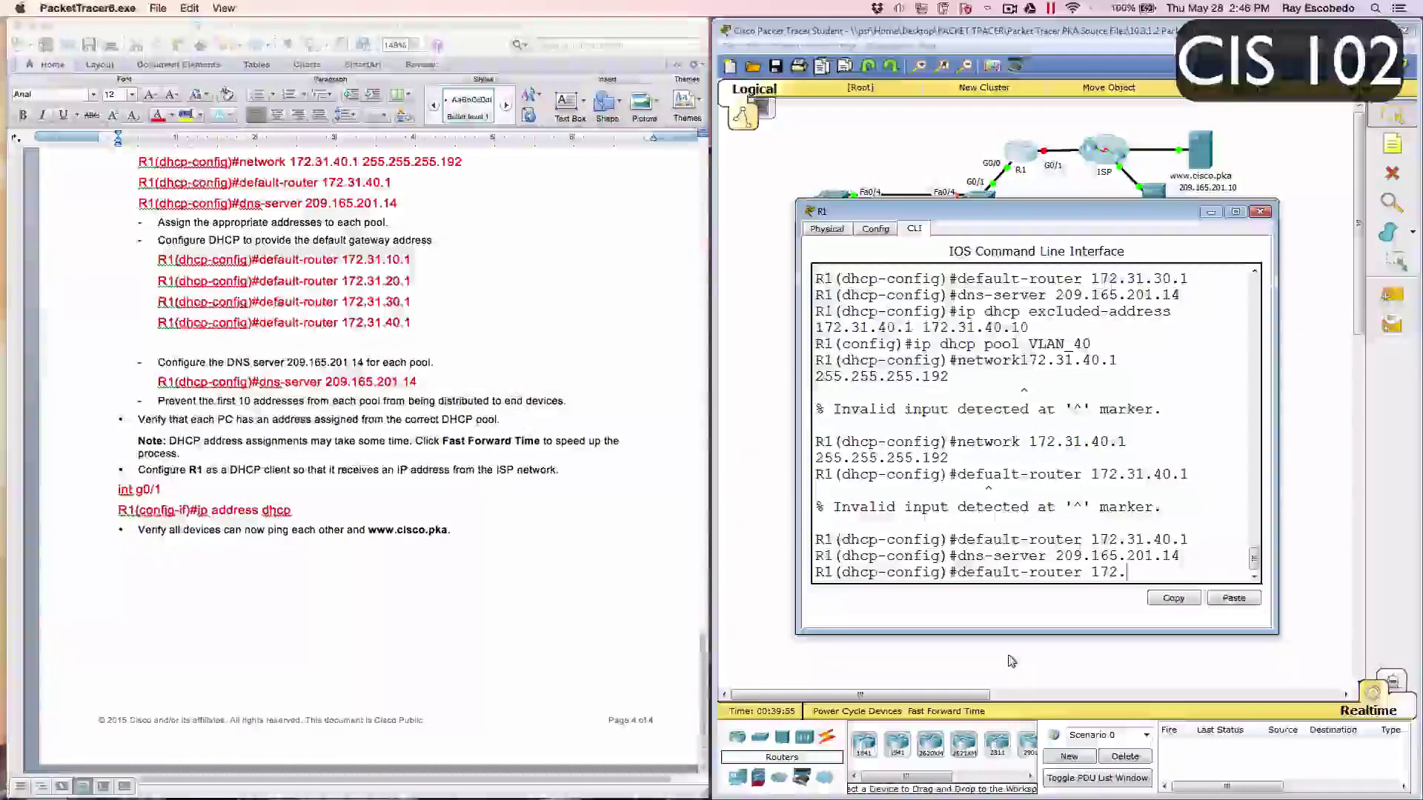
pyautogui.write('31.4')
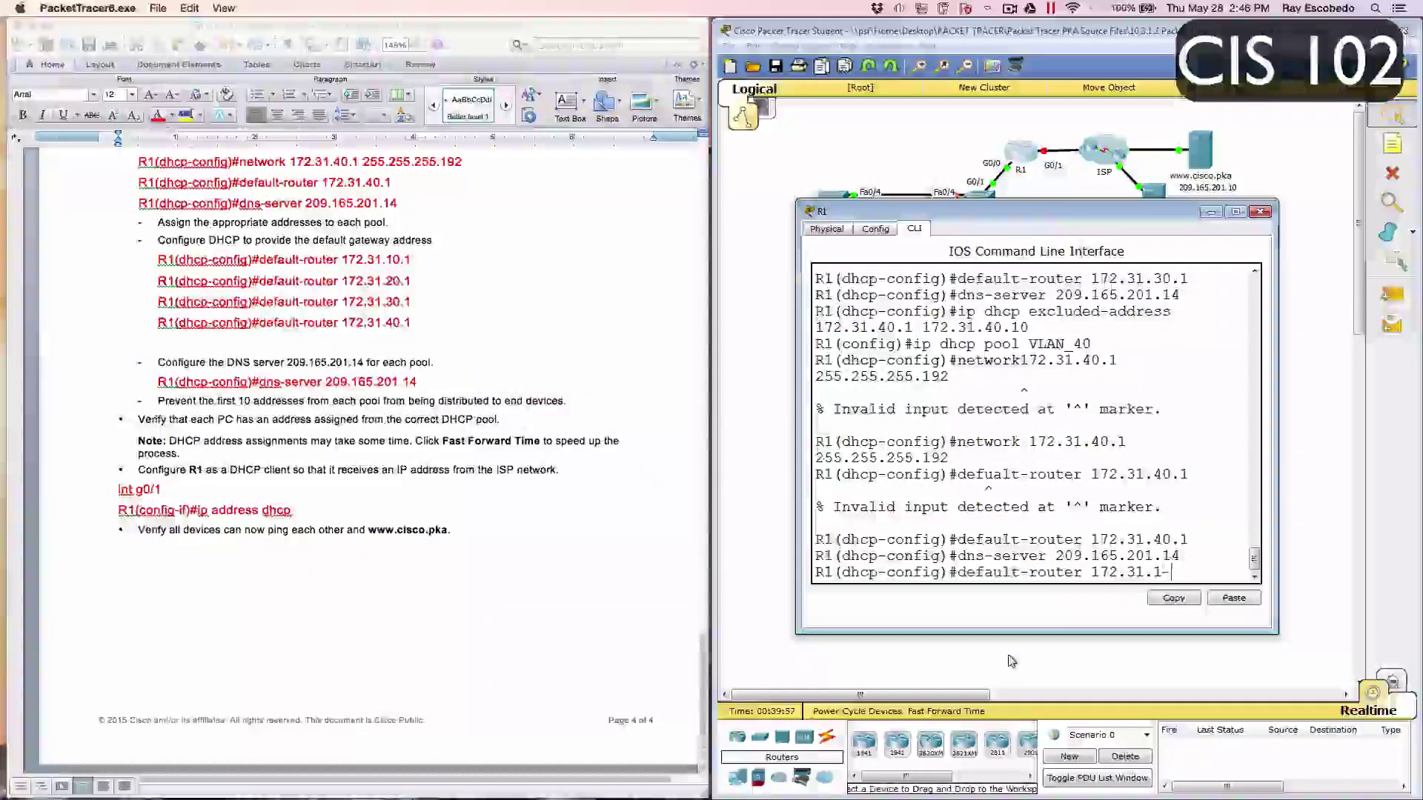
pyautogui.write('1')
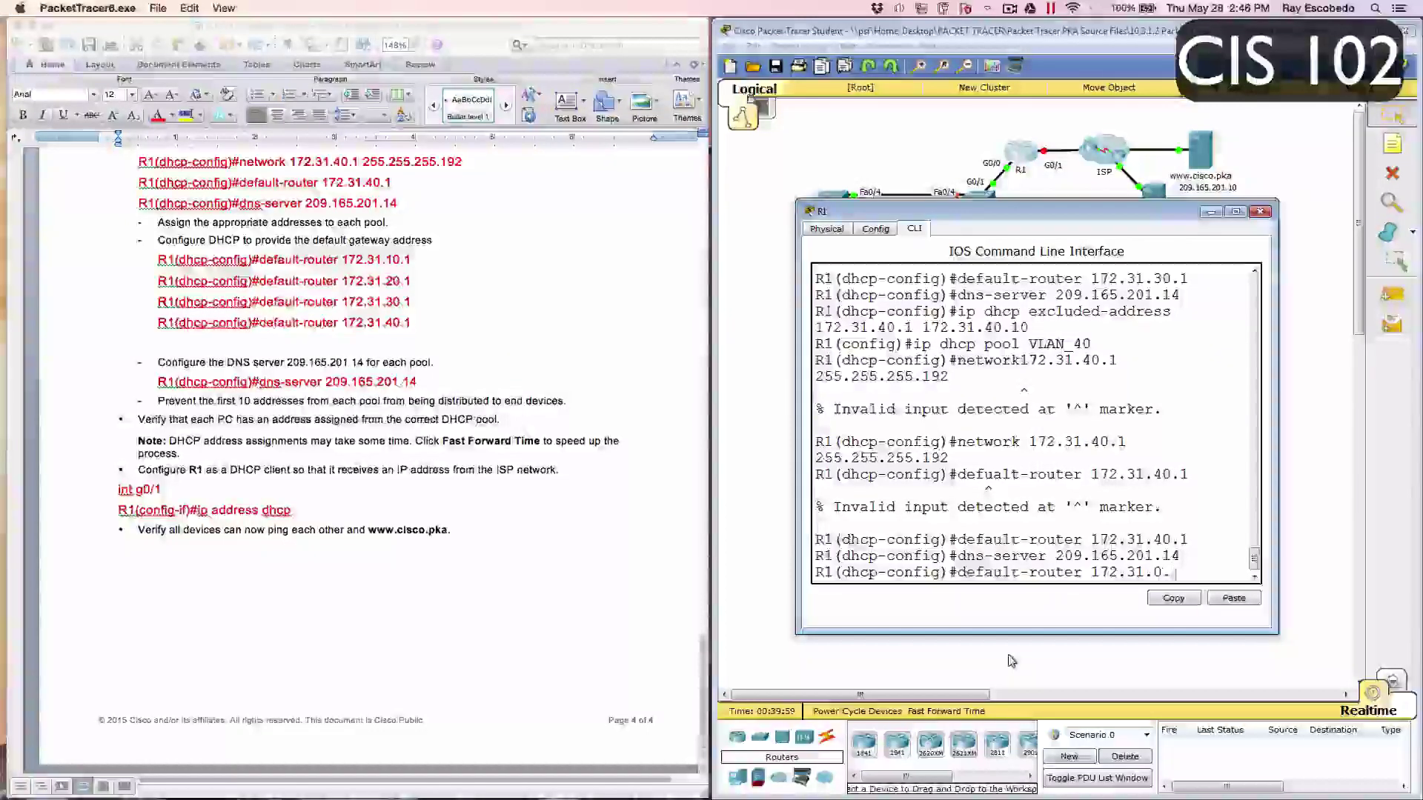
pyautogui.write('0.1')
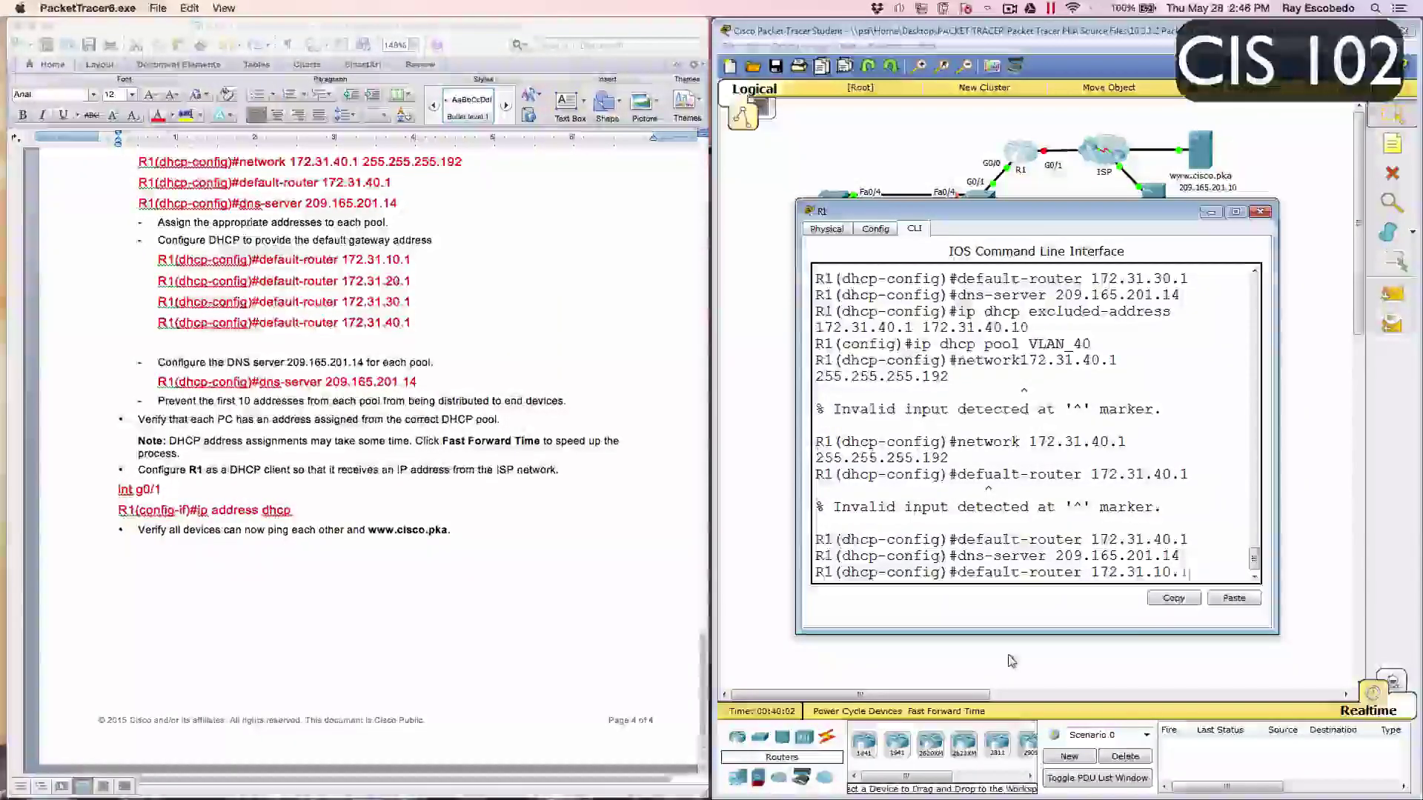
pyautogui.press('Return')
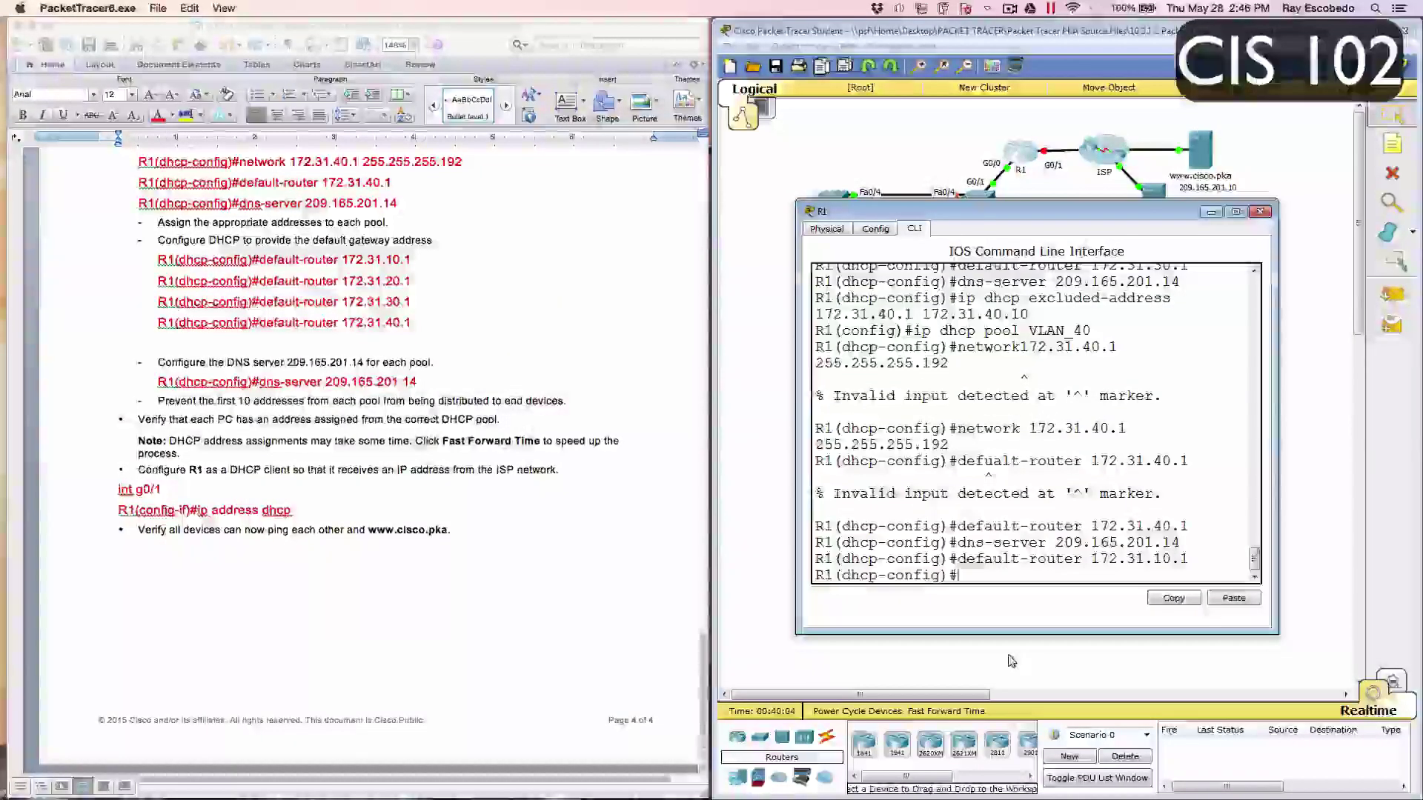
# Step: Recall the default-router command and rerun it with the address changed to 172.31.20.1
pyautogui.press('Up')
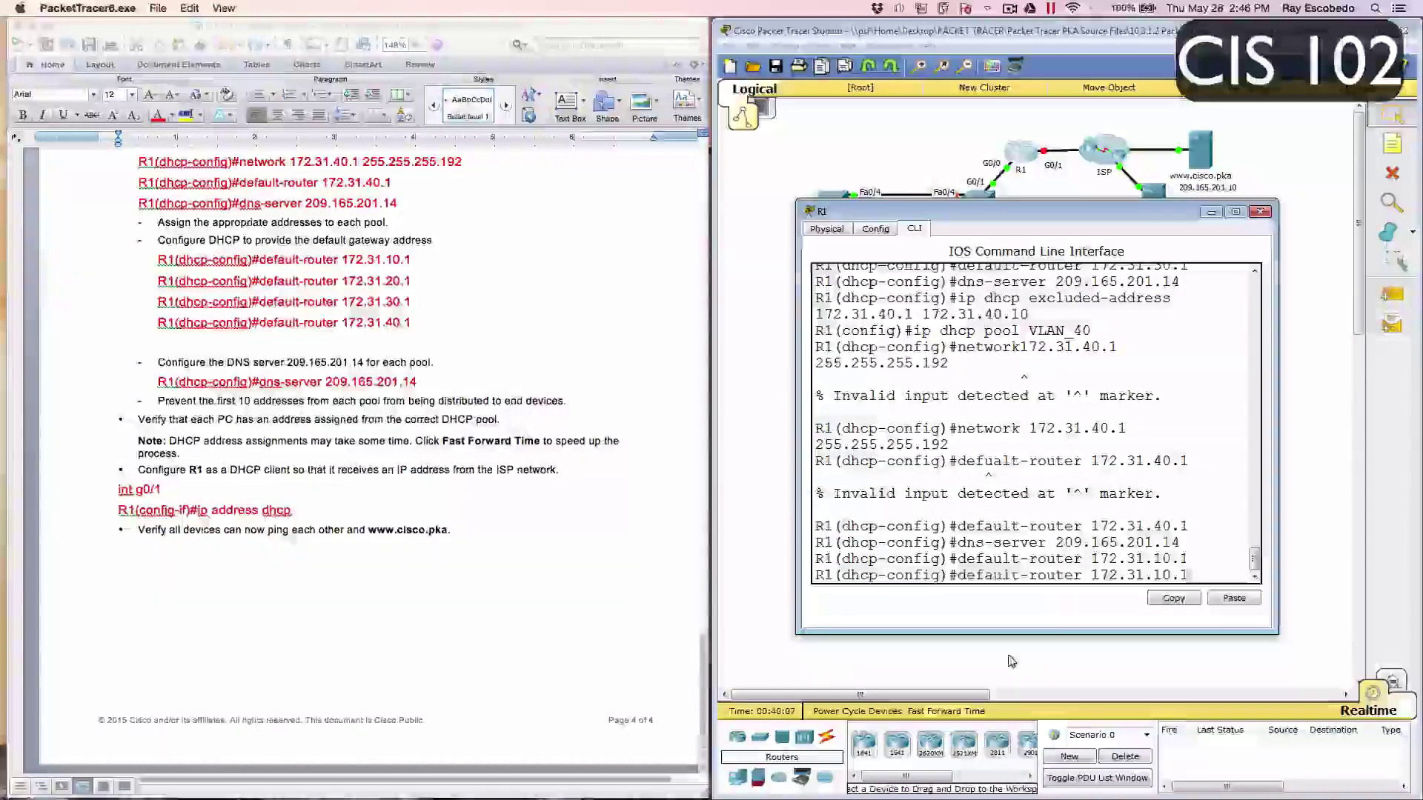
pyautogui.press('Left')
pyautogui.press('Left')
pyautogui.press('BackSpace')
pyautogui.write('2')
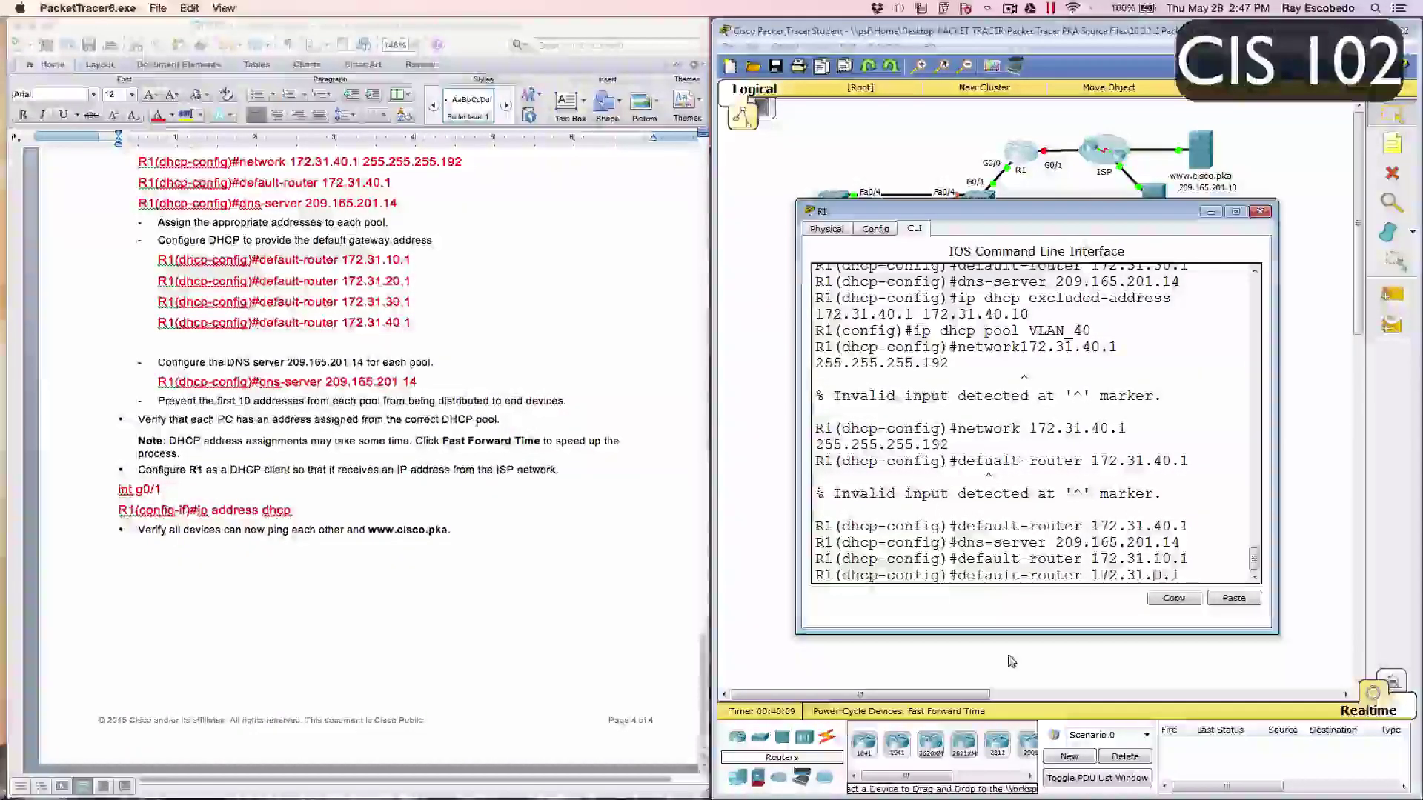
pyautogui.press('Return')
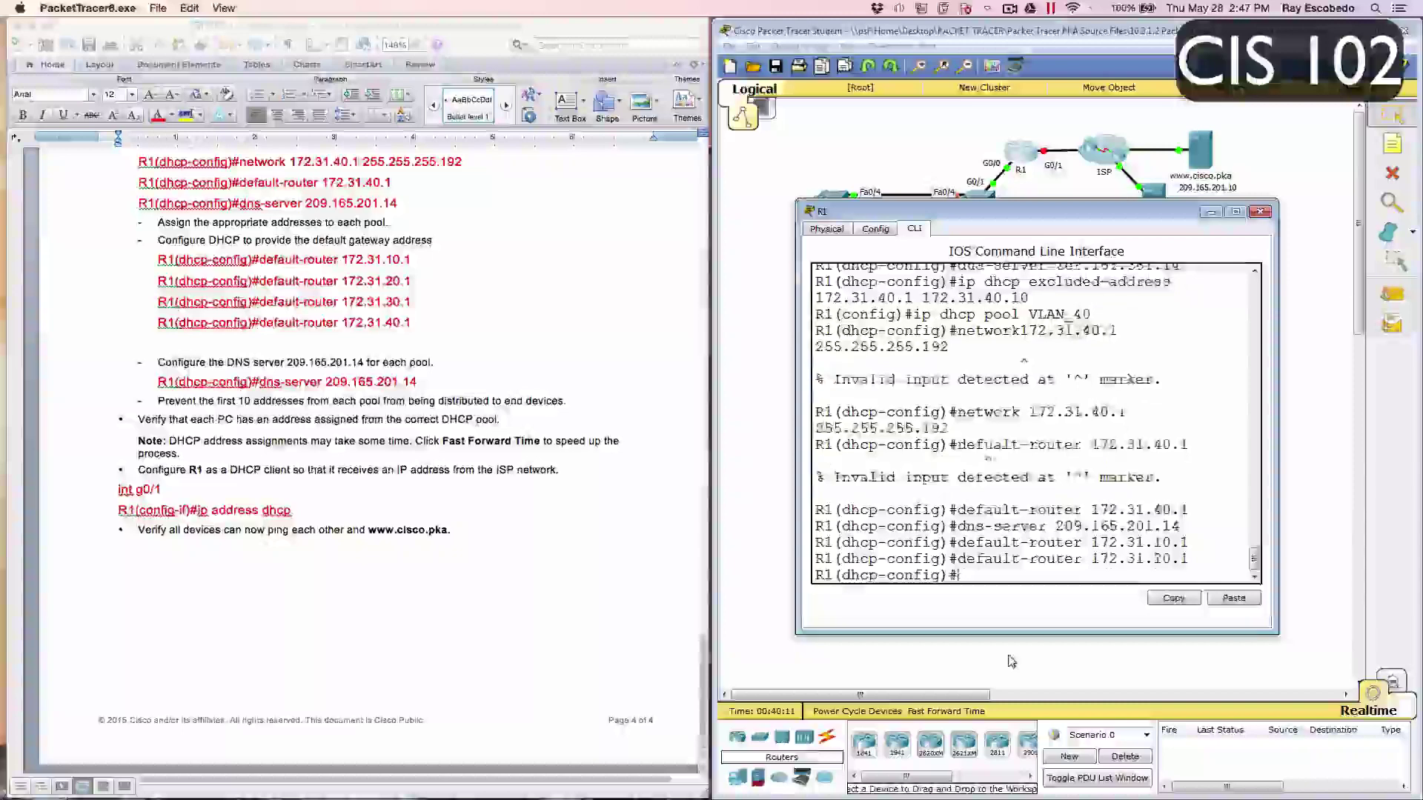
# Step: Rerun the recalled default-router command with the address changed to 172.31.30.1
pyautogui.press('Up')
pyautogui.press('Left')
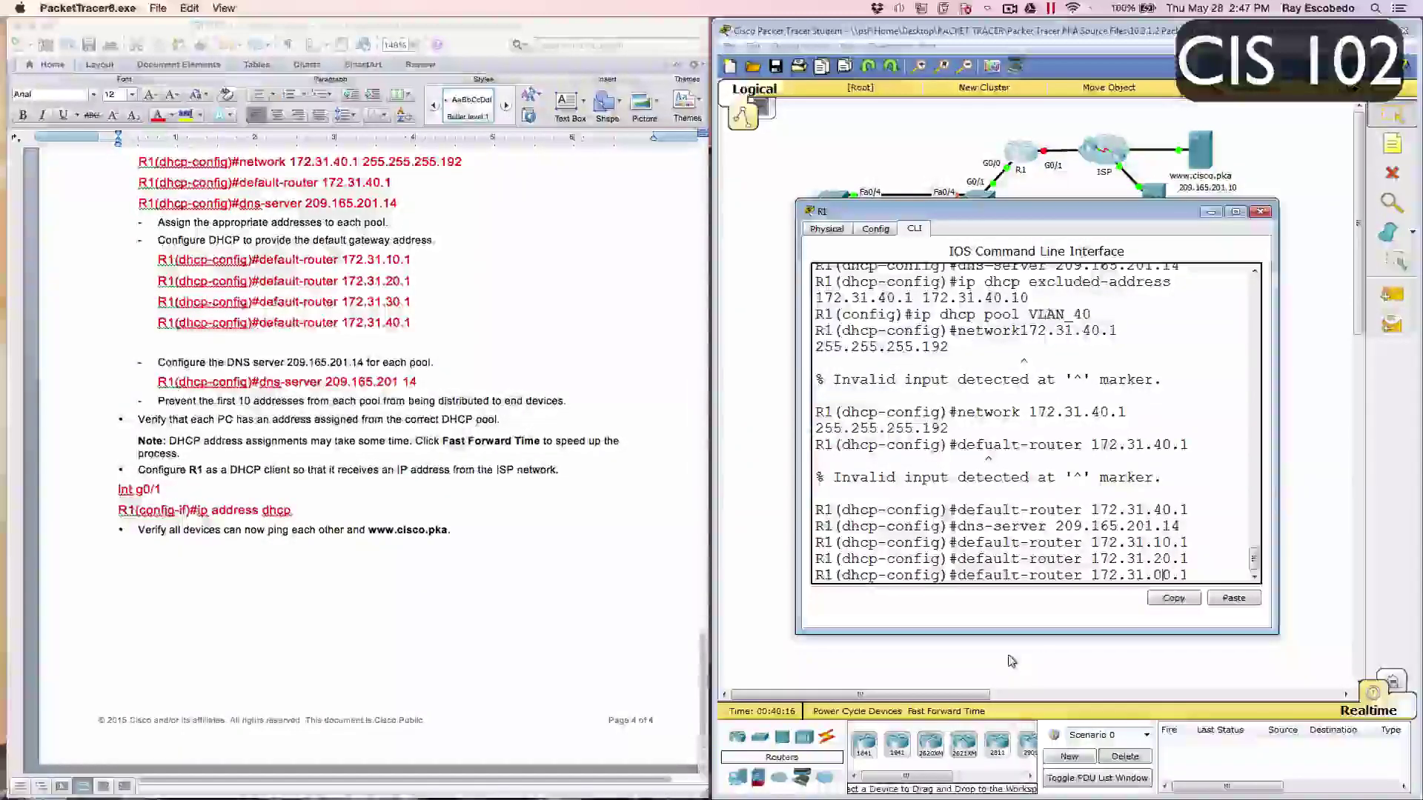
pyautogui.write('3')
pyautogui.press('Return')
# Step: Reuse the previous default-router command with 172.31.40.1 as the gateway address in the current DHCP pool
pyautogui.press('Up')
pyautogui.press('Left')
pyautogui.press('Left')
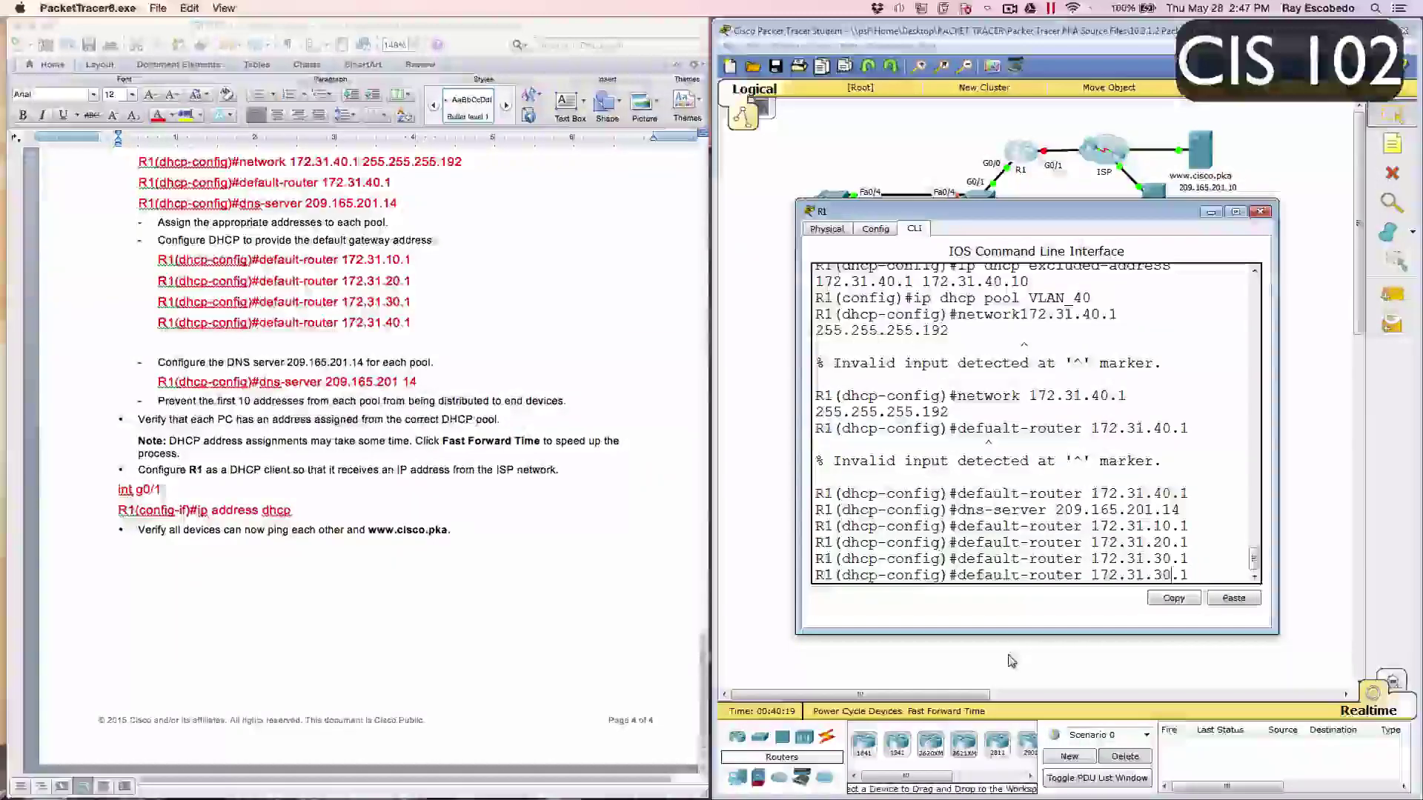
pyautogui.press('Left')
pyautogui.press('BackSpace')
pyautogui.write('4')
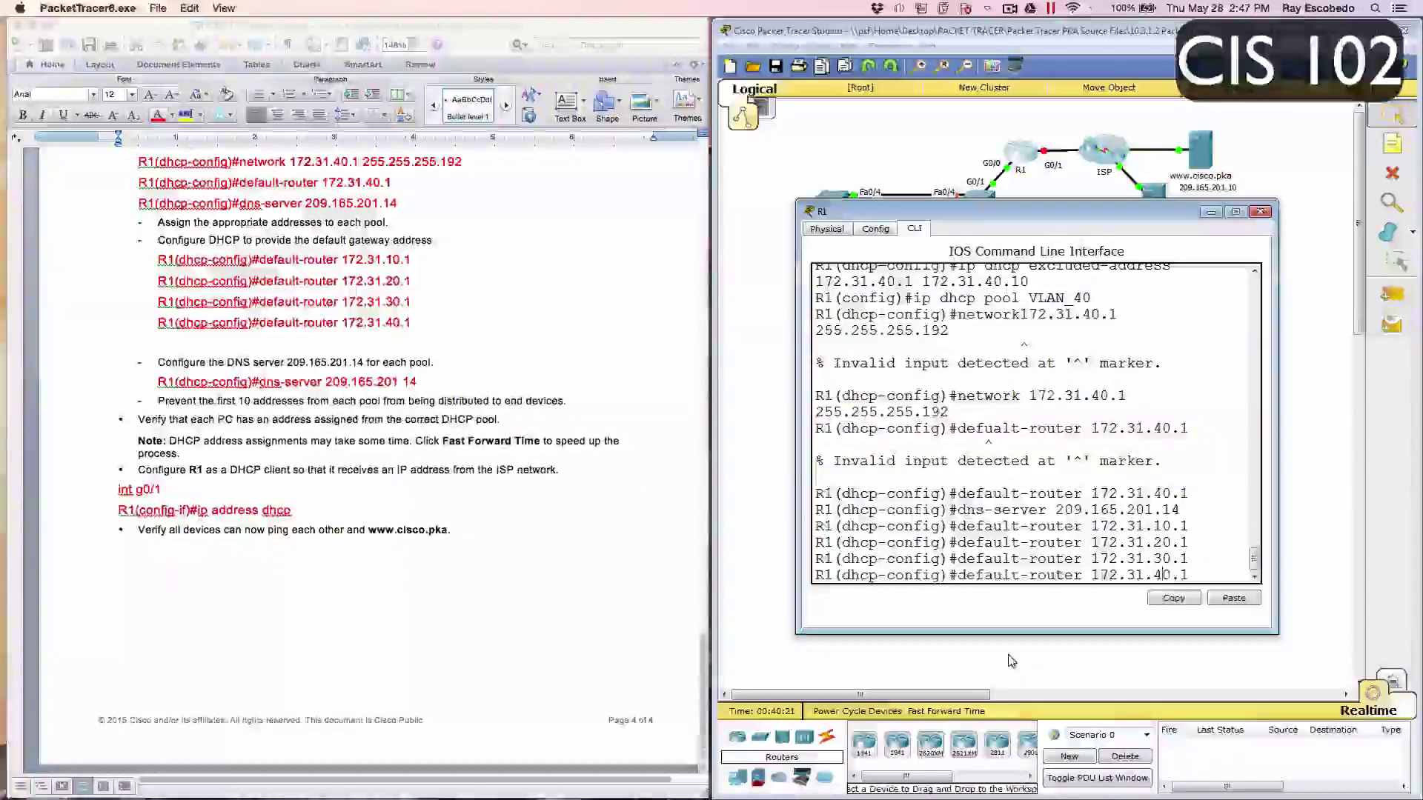
pyautogui.press('Return')
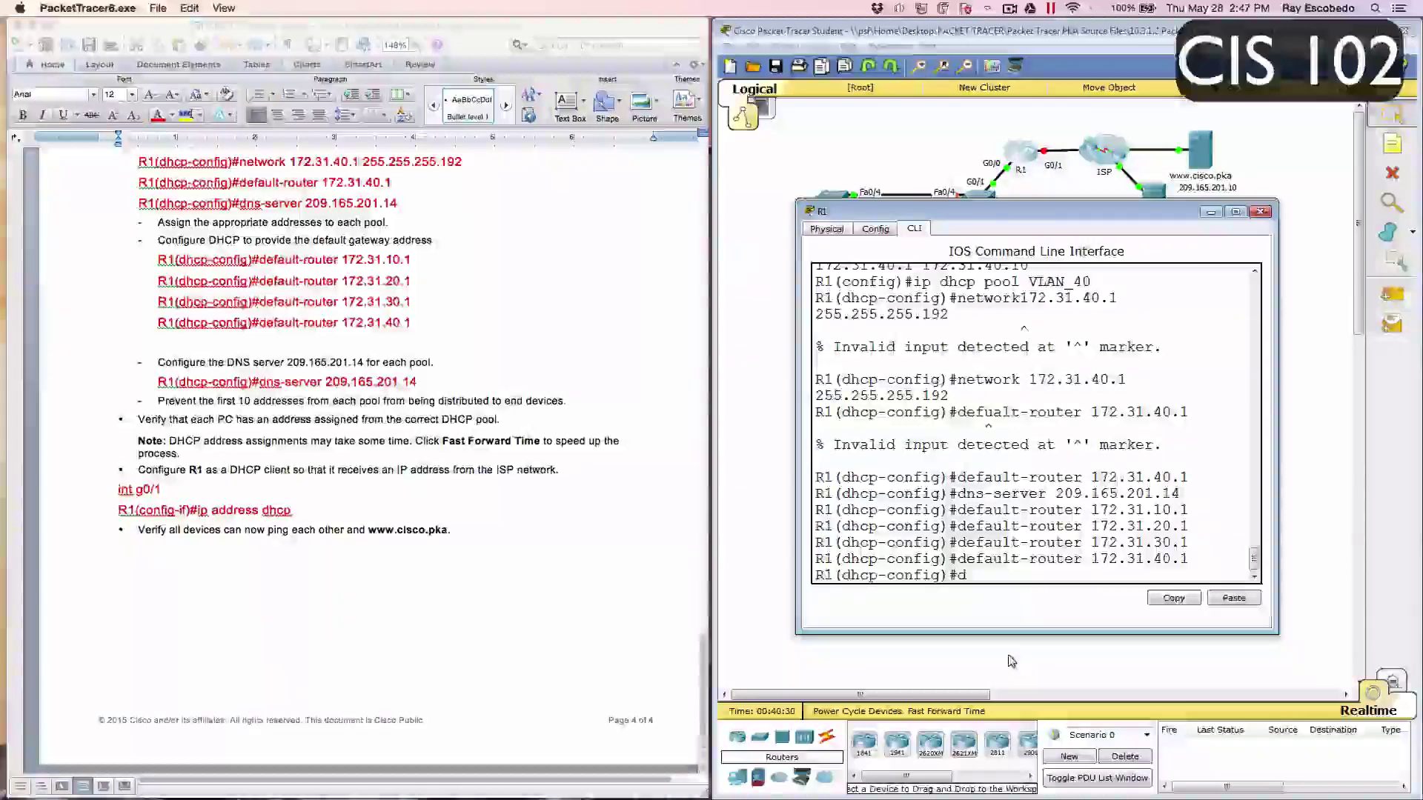
# Step: Set the DNS server to 209.165.201.14 in R1's current DHCP pool and close the router's window
pyautogui.write('dns-ser')
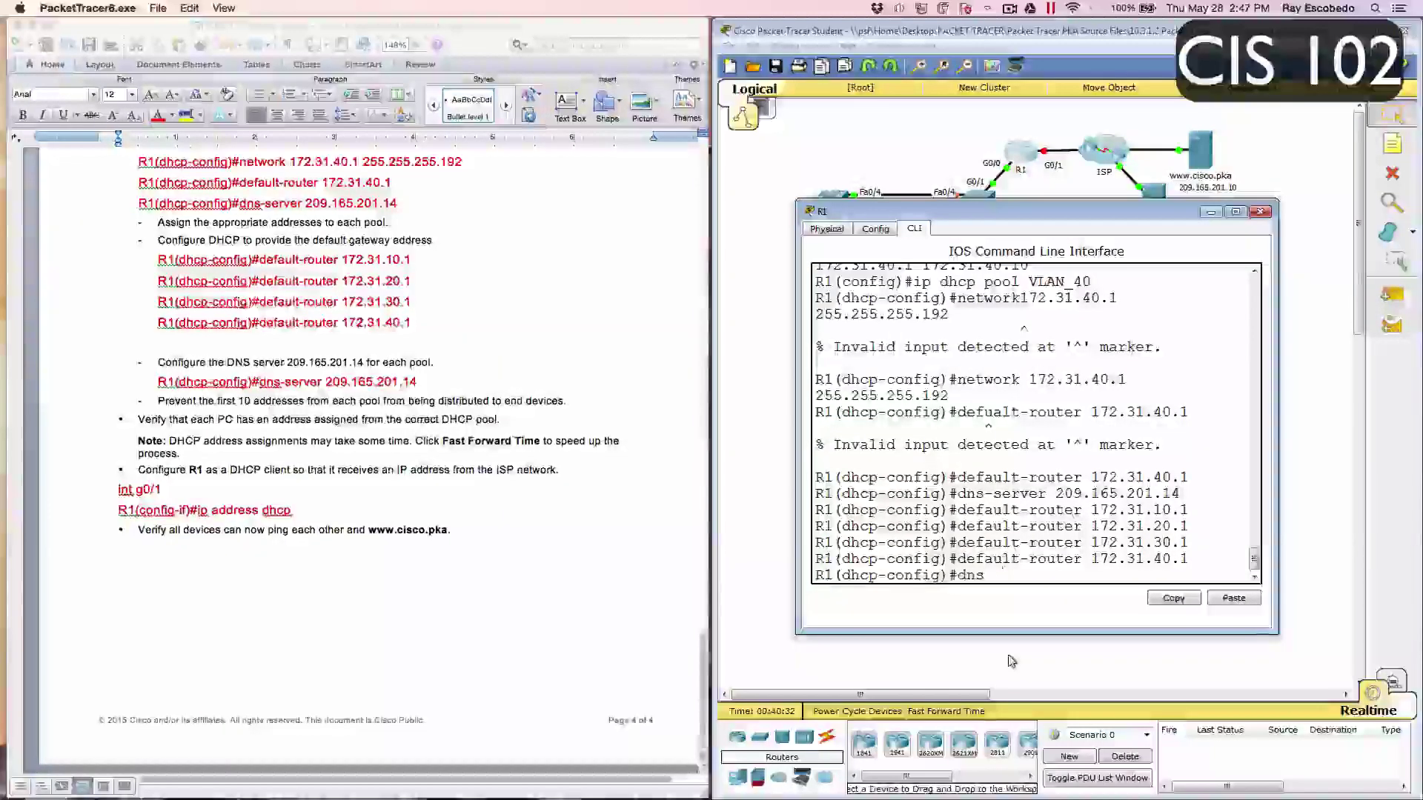
pyautogui.write('ver ')
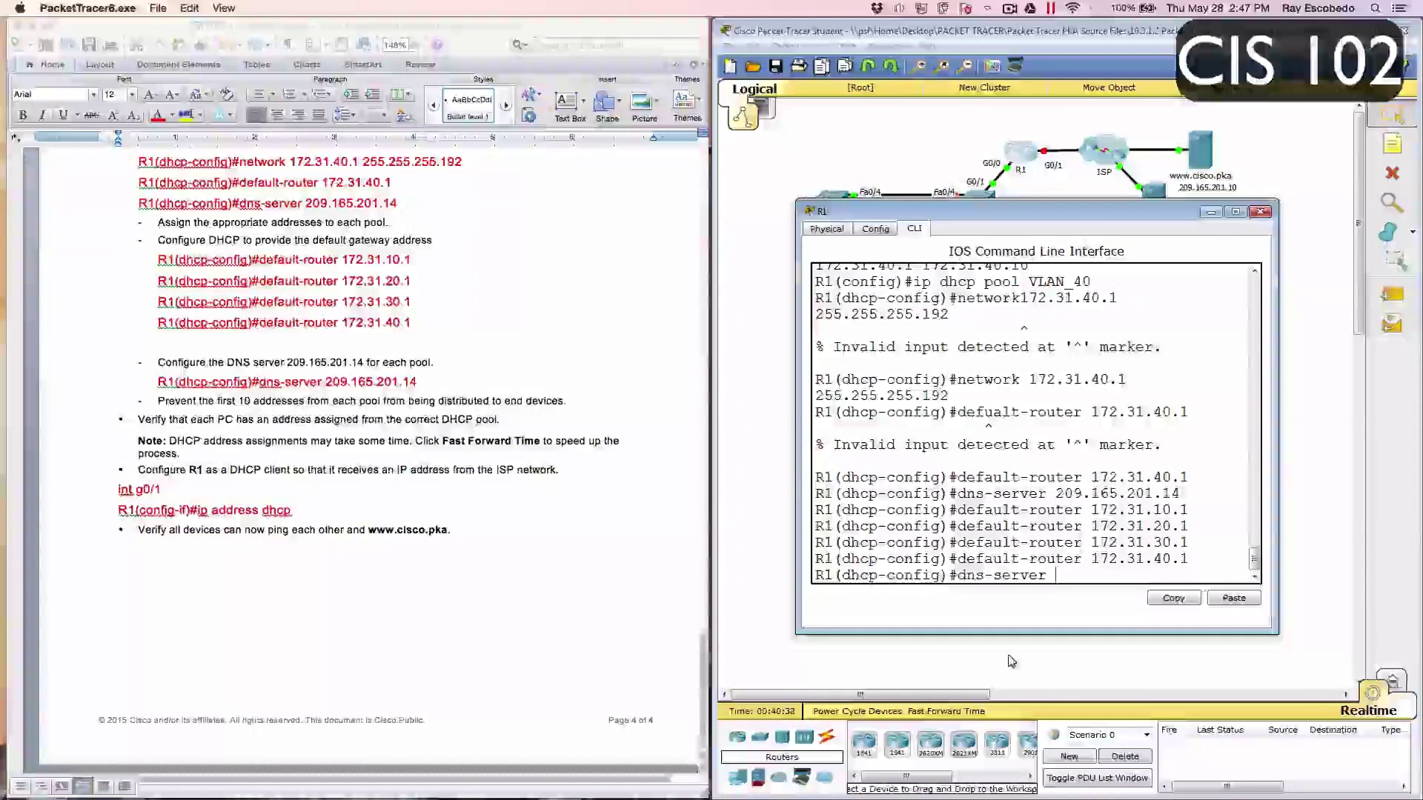
pyautogui.write('20')
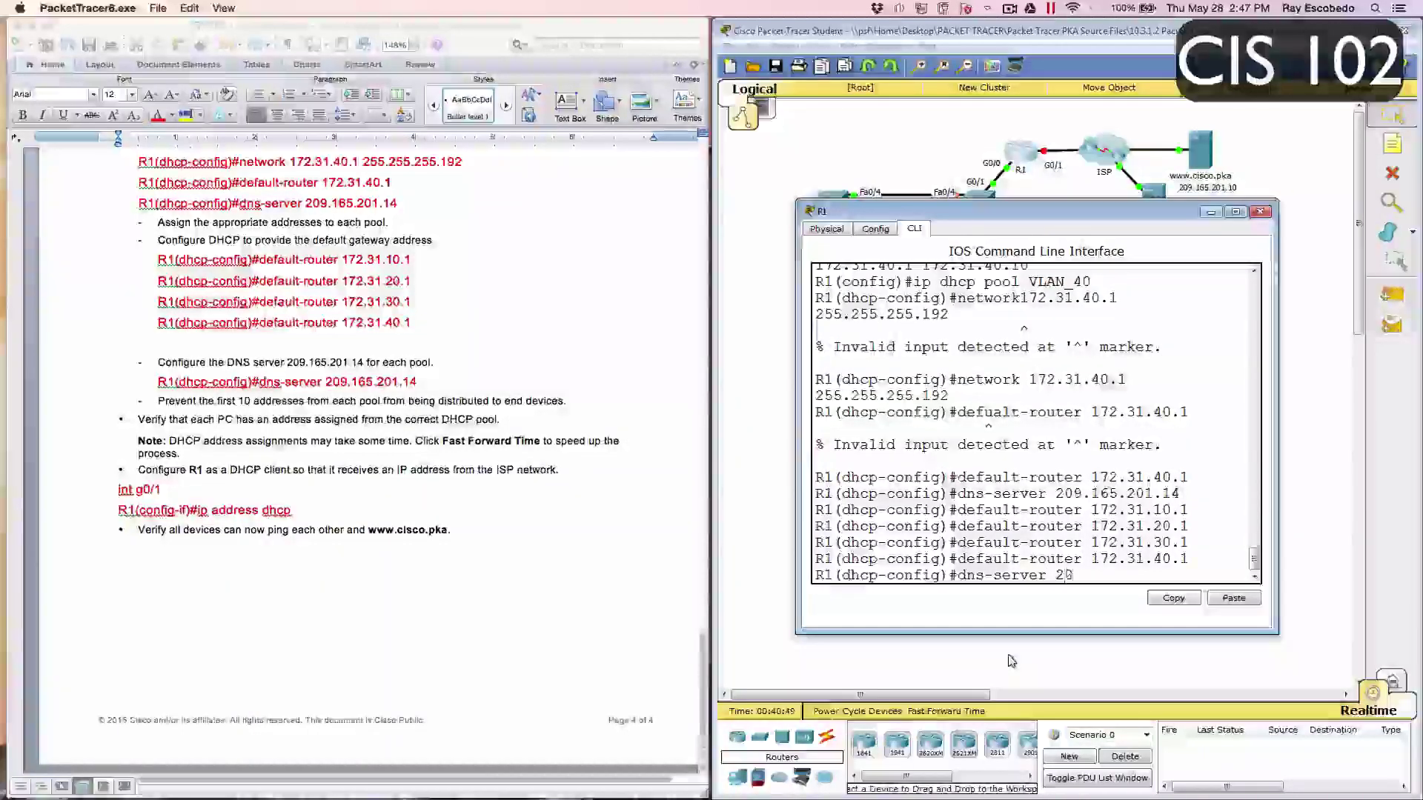
pyautogui.write('9.16')
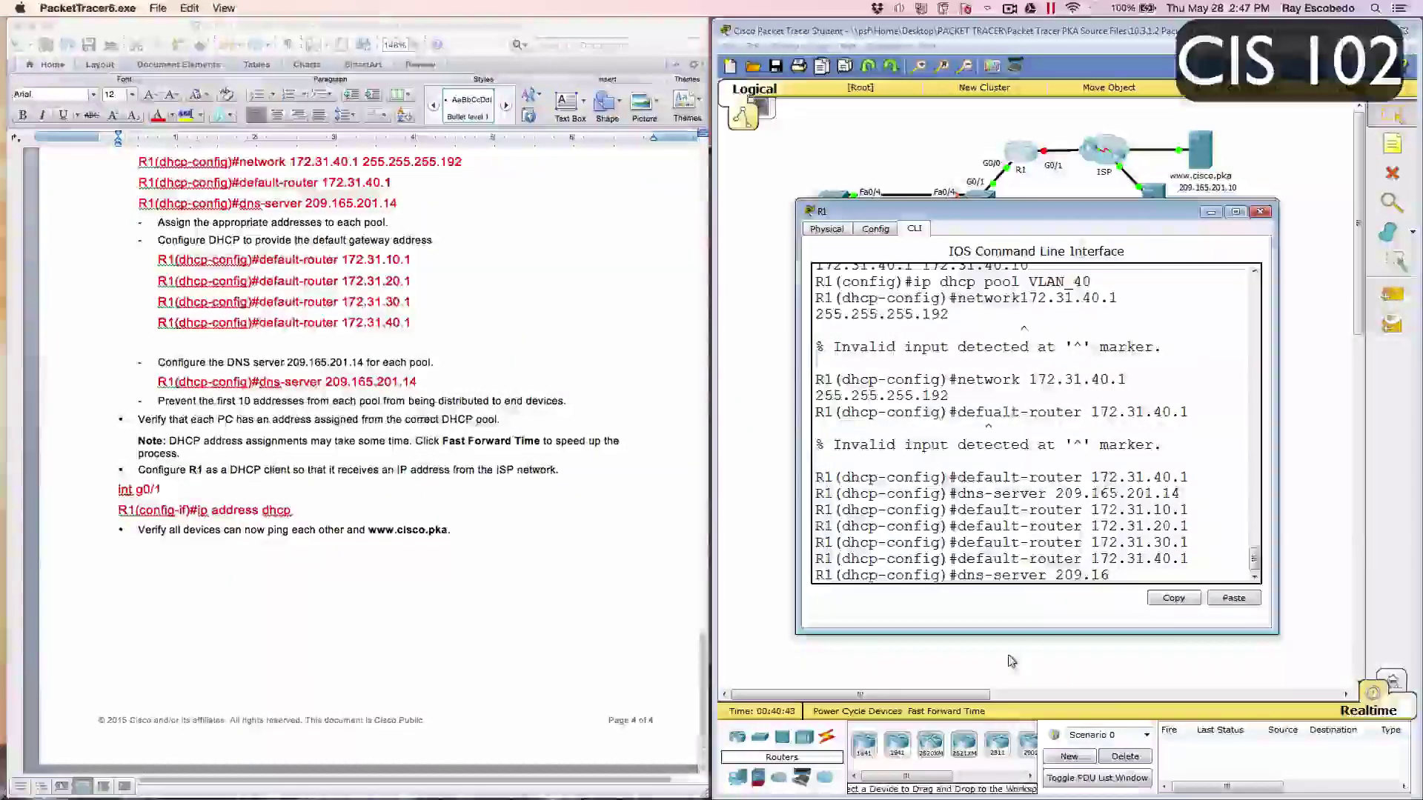
pyautogui.write('5.')
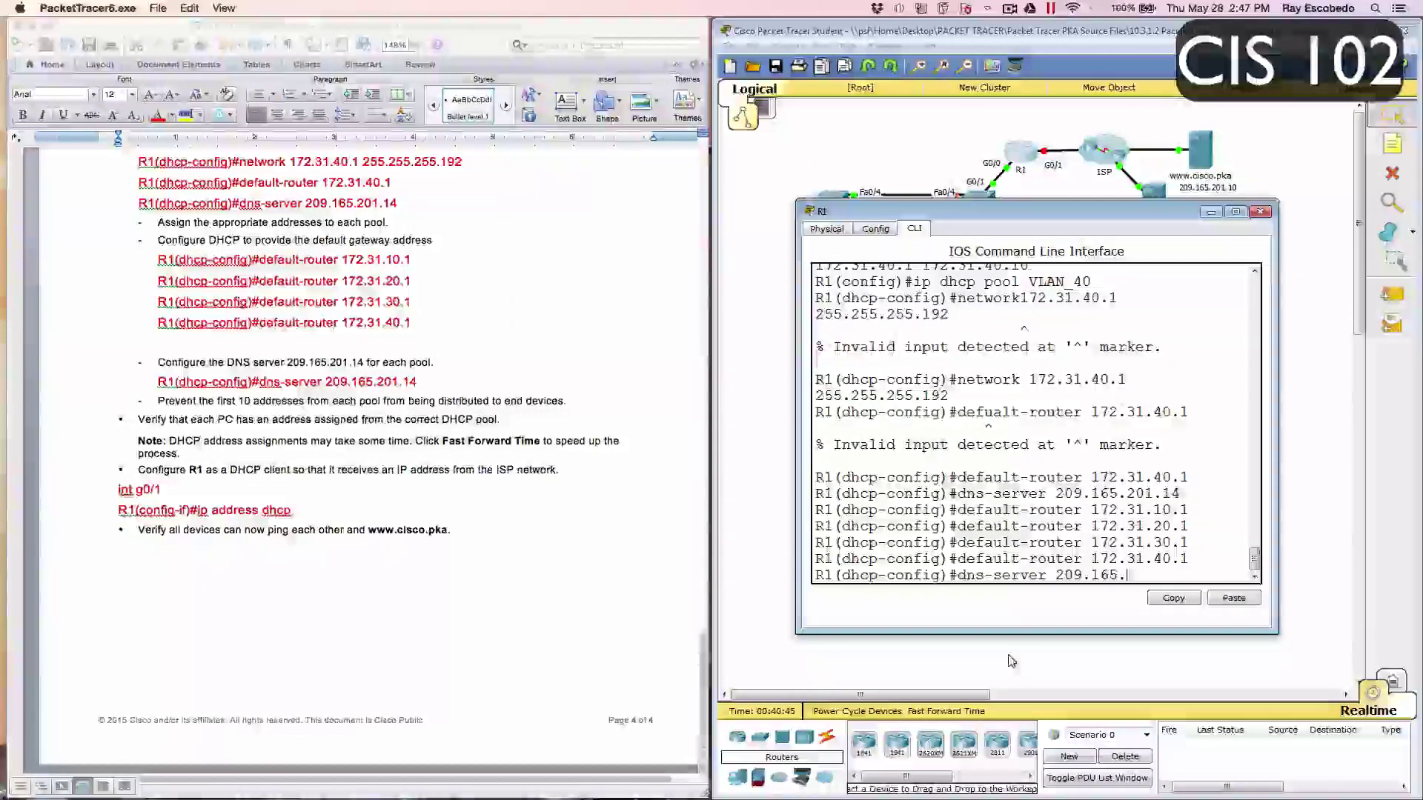
pyautogui.write('201.14')
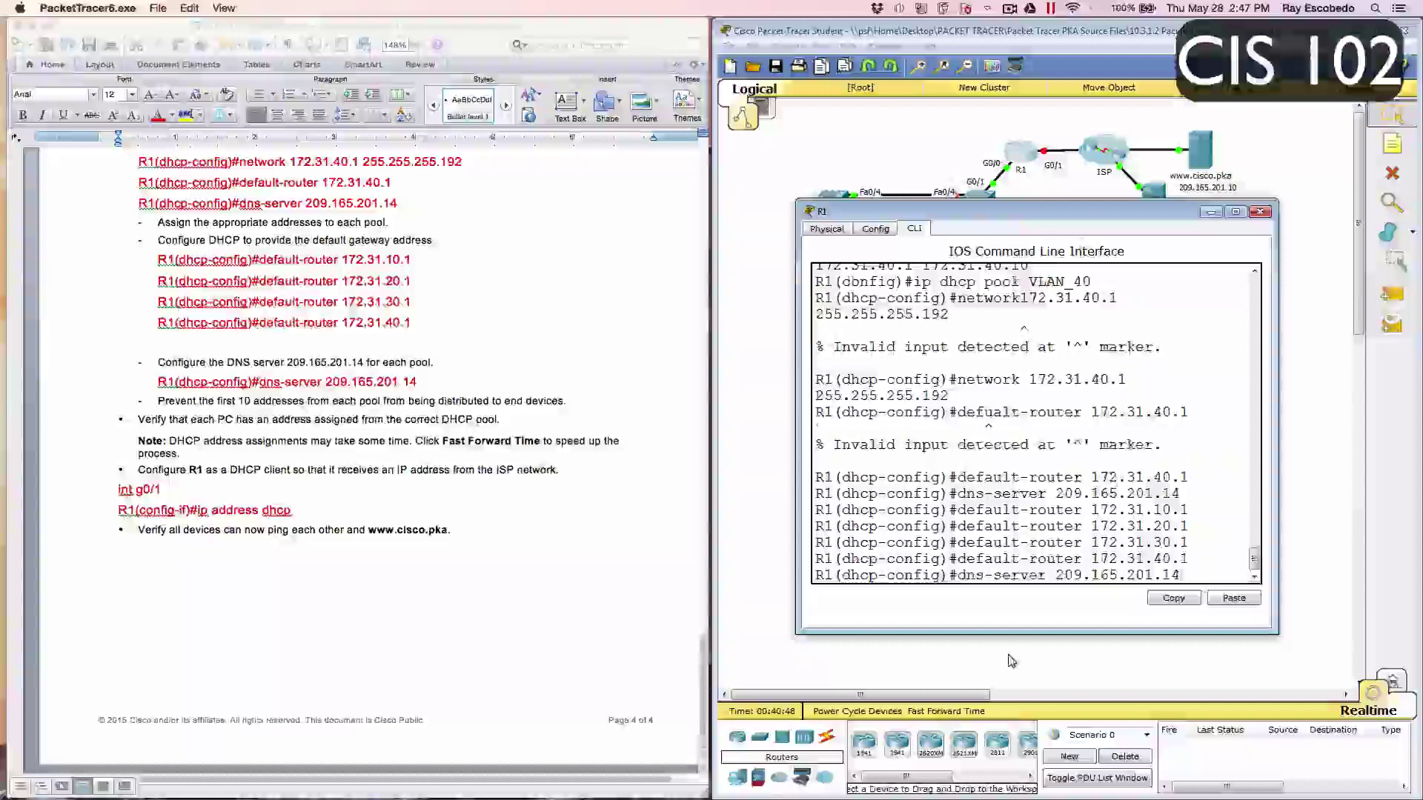
pyautogui.press('Return')
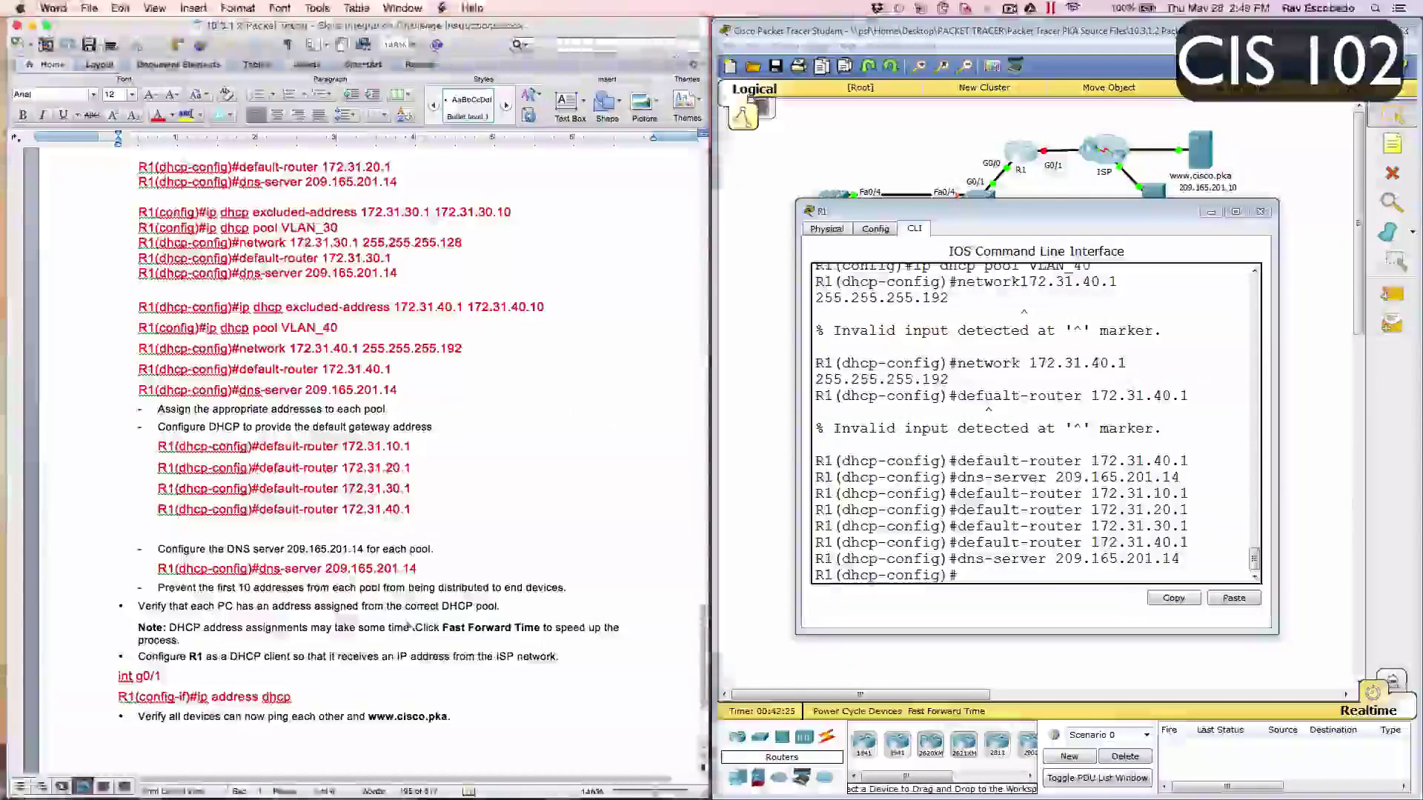
pyautogui.scroll(-2, 176, 540)
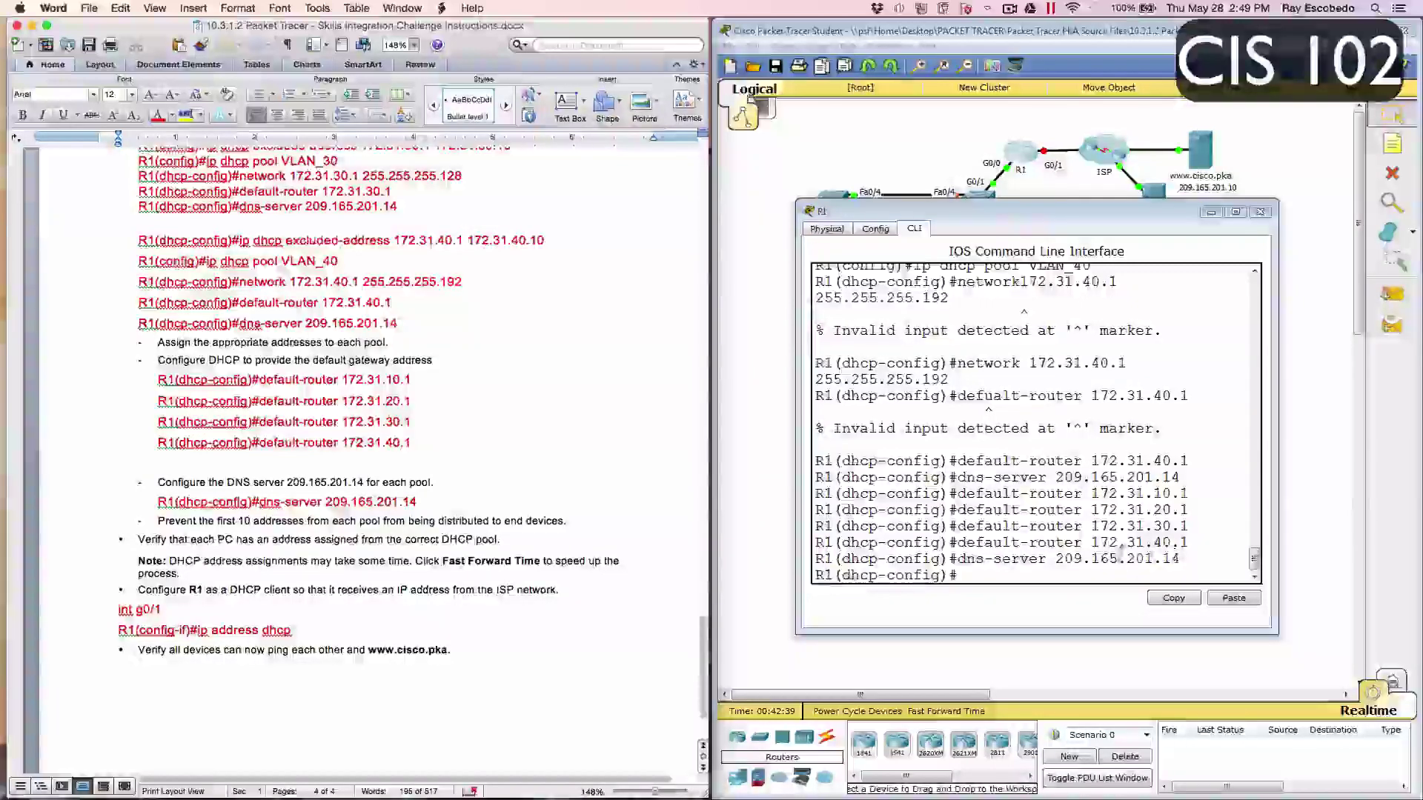
pyautogui.click(1118, 554)
pyautogui.click(1259, 211)
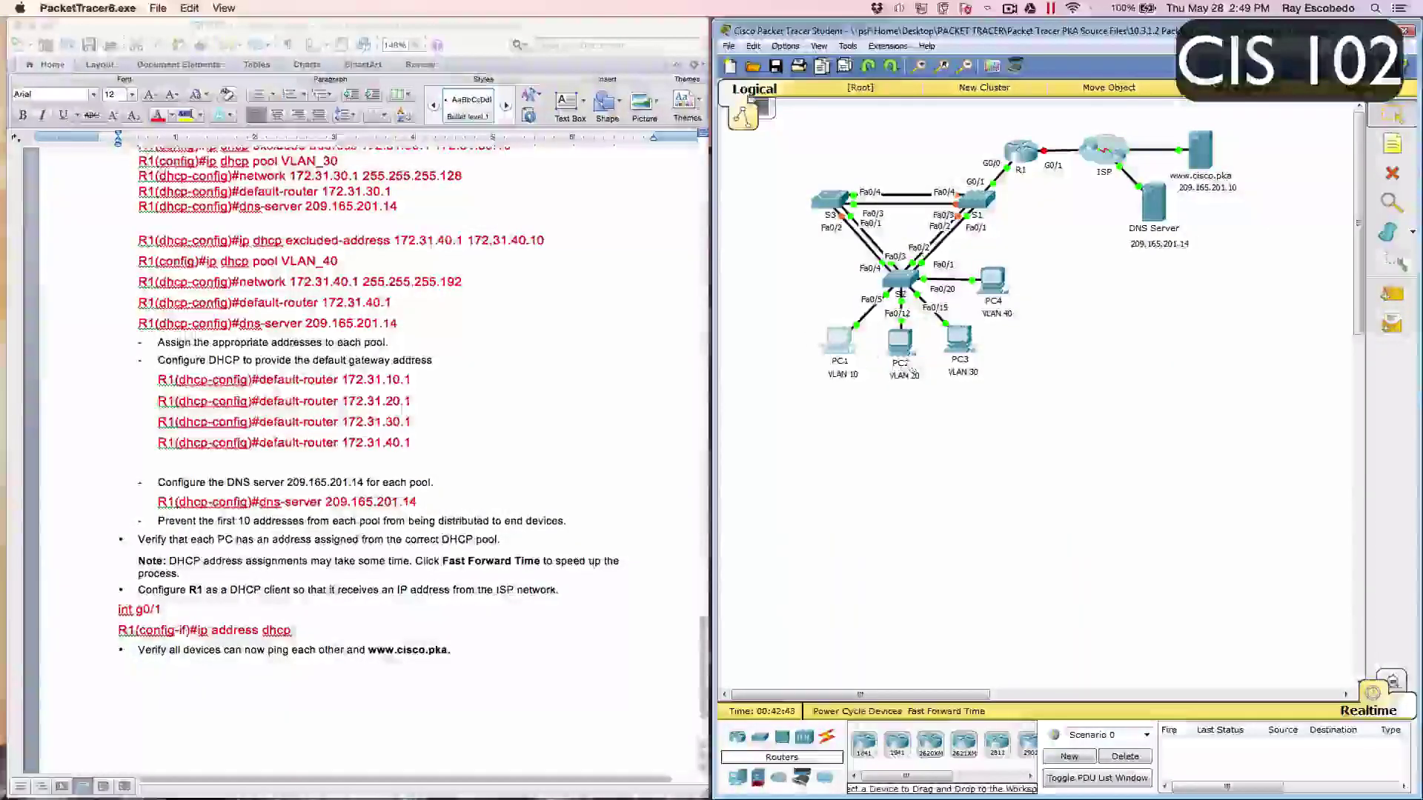
# Step: Switch PC1's IPv4 configuration from static to DHCP and close its window
pyautogui.click(837, 341)
pyautogui.click(613, 235)
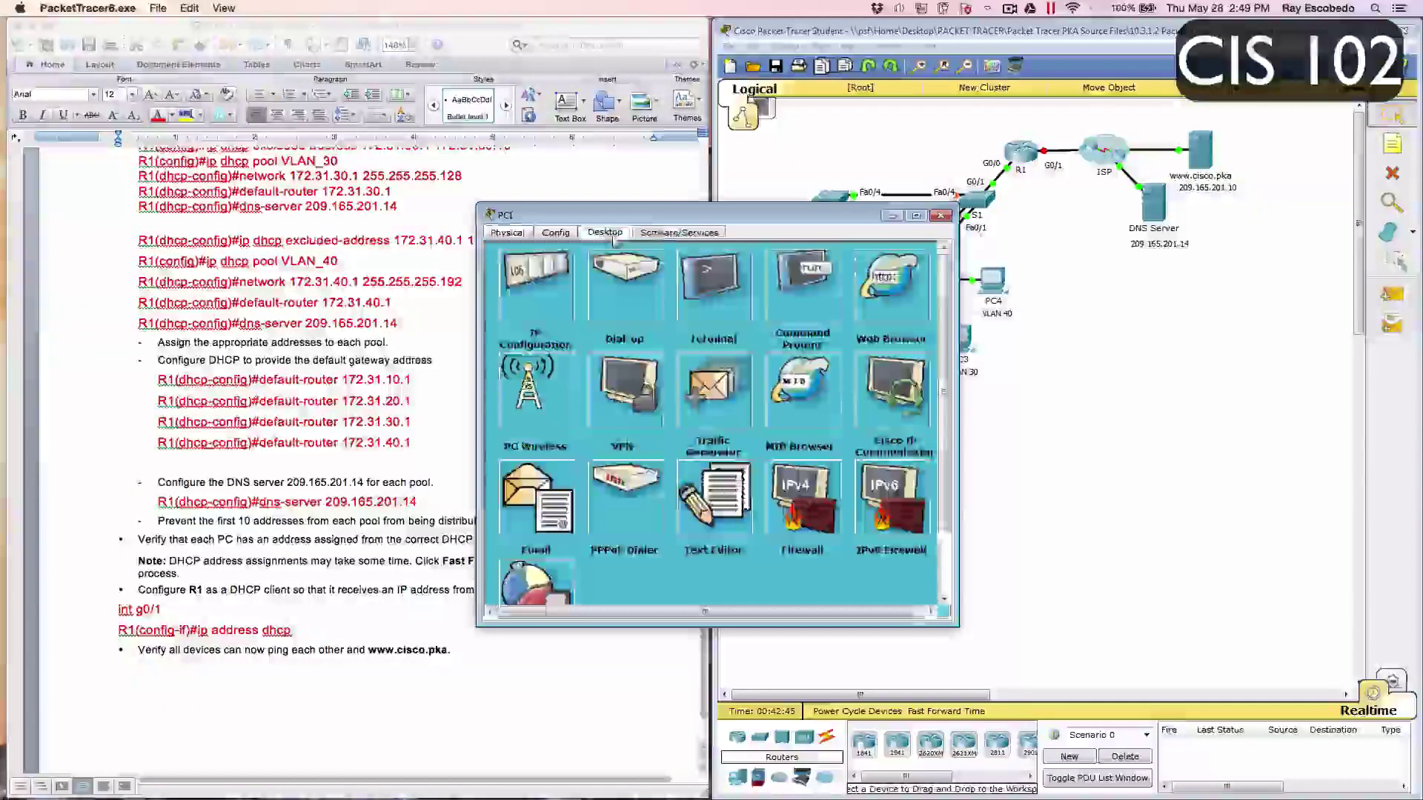
pyautogui.click(578, 292)
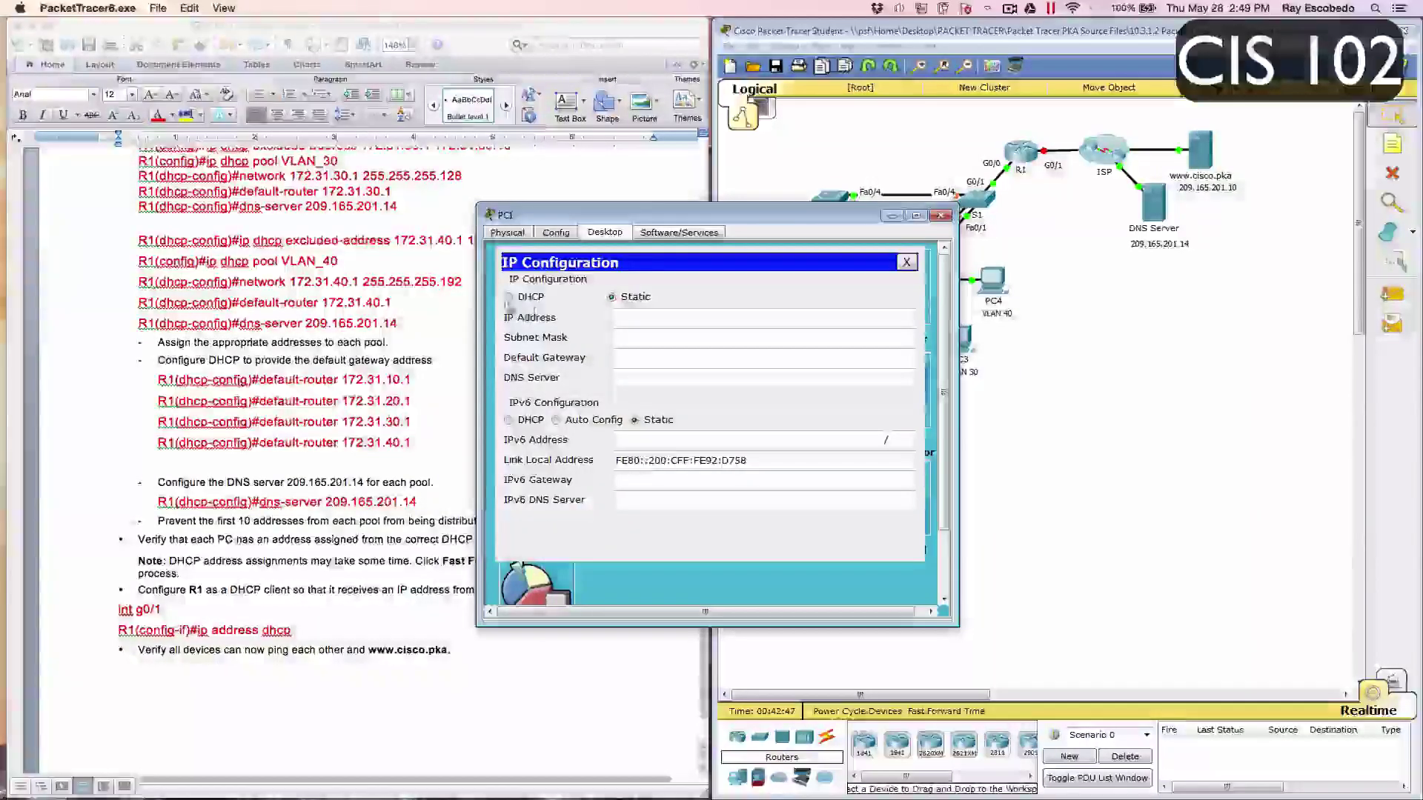
pyautogui.click(508, 297)
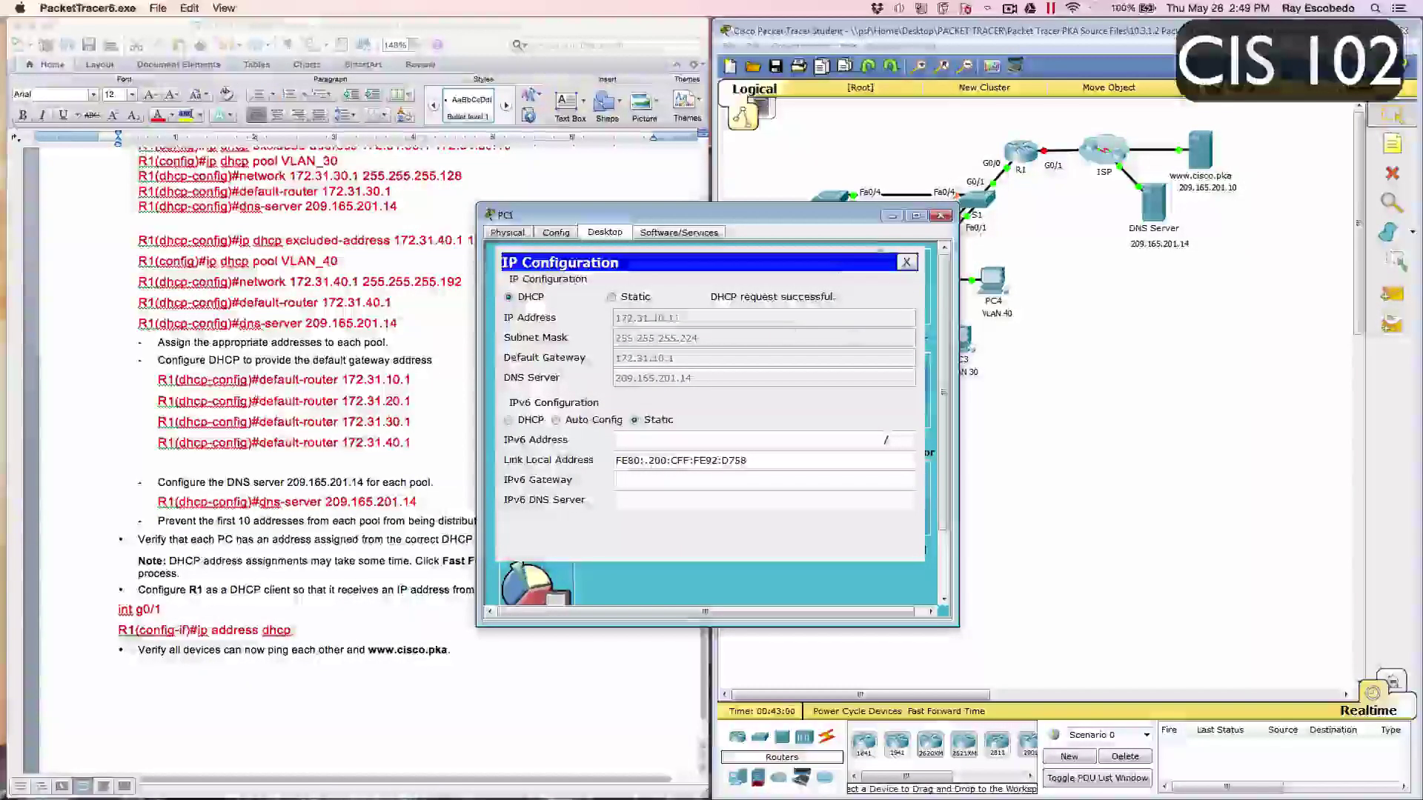
pyautogui.click(905, 263)
pyautogui.click(940, 216)
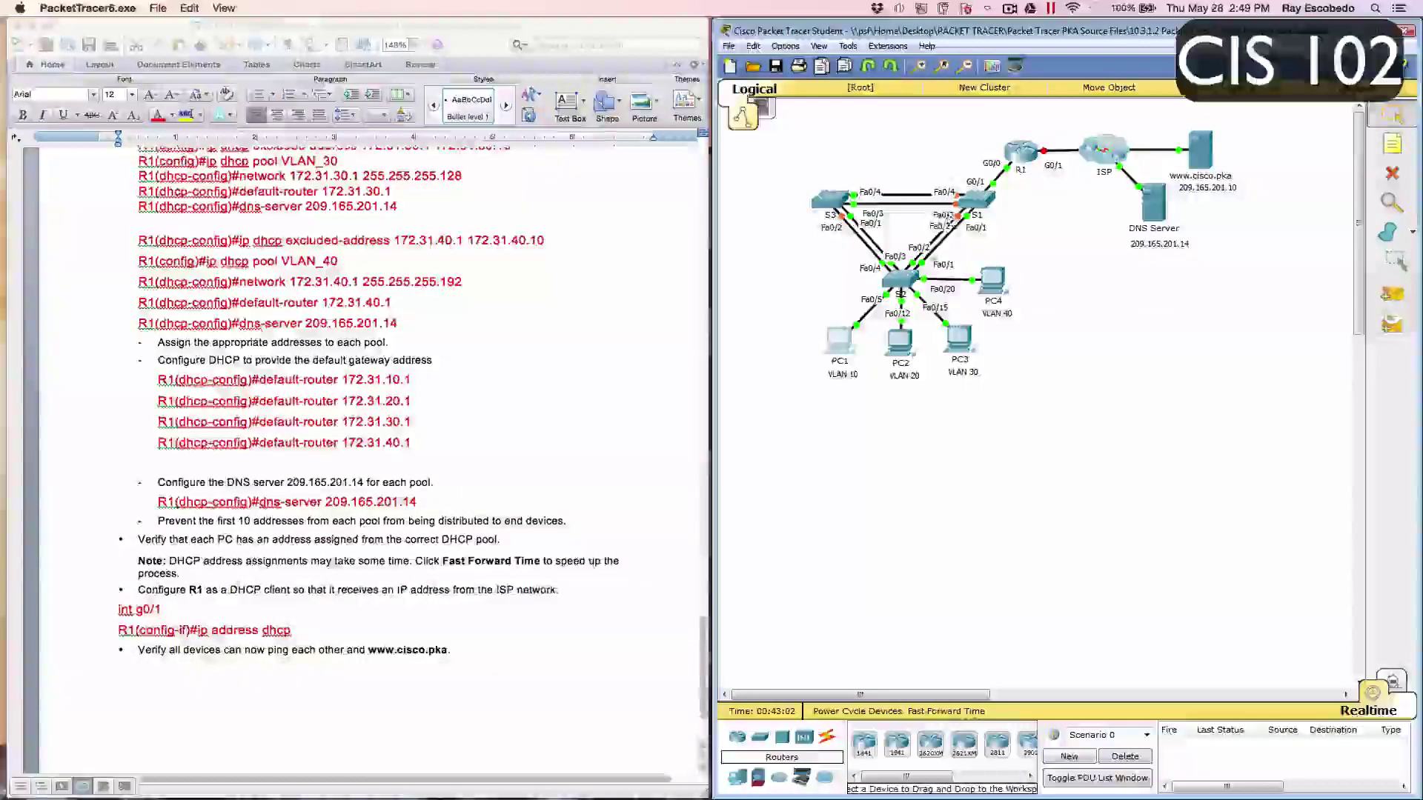
# Step: Set PC2 to obtain its IPv4 configuration by DHCP and close its window
pyautogui.click(902, 340)
pyautogui.click(605, 232)
pyautogui.click(551, 299)
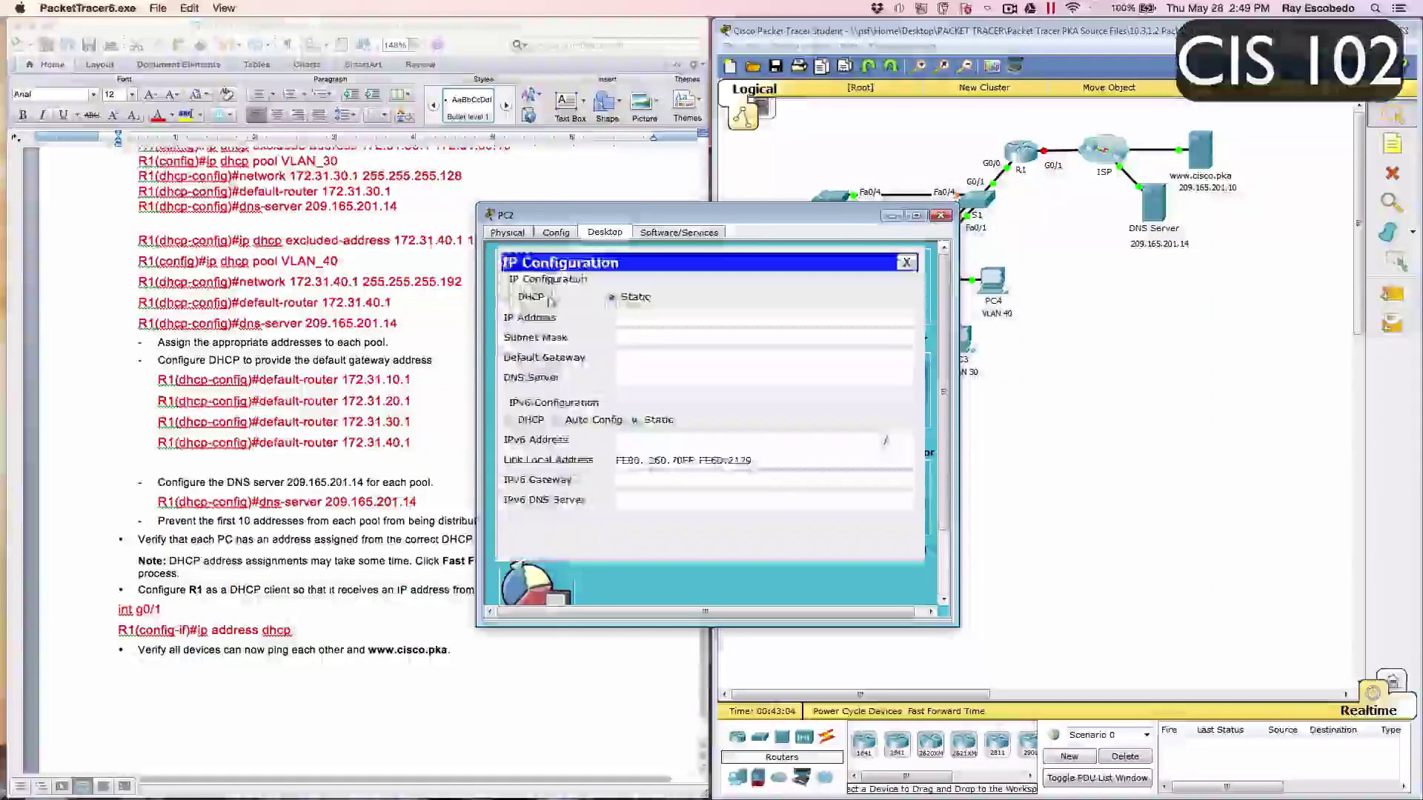
pyautogui.click(532, 297)
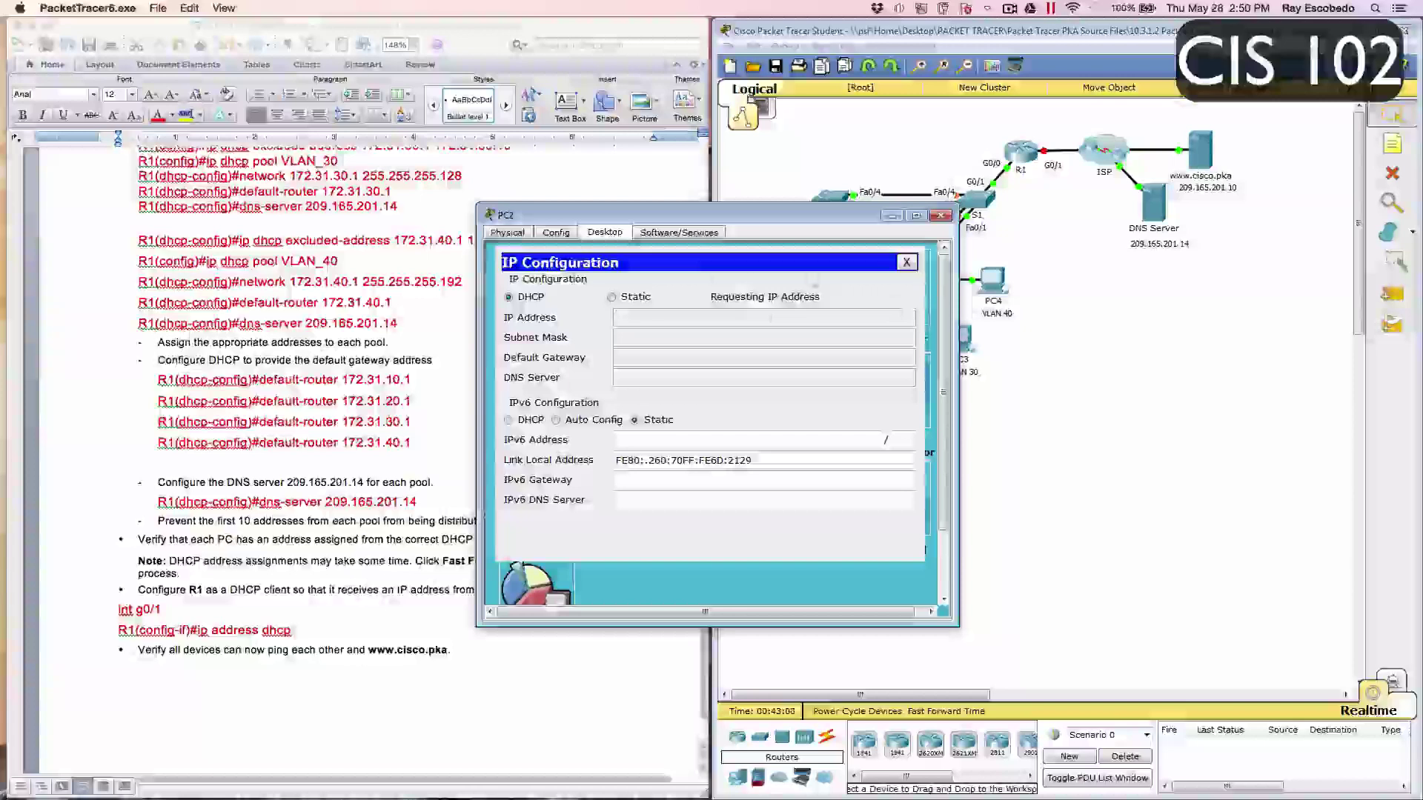
pyautogui.click(905, 263)
pyautogui.click(940, 215)
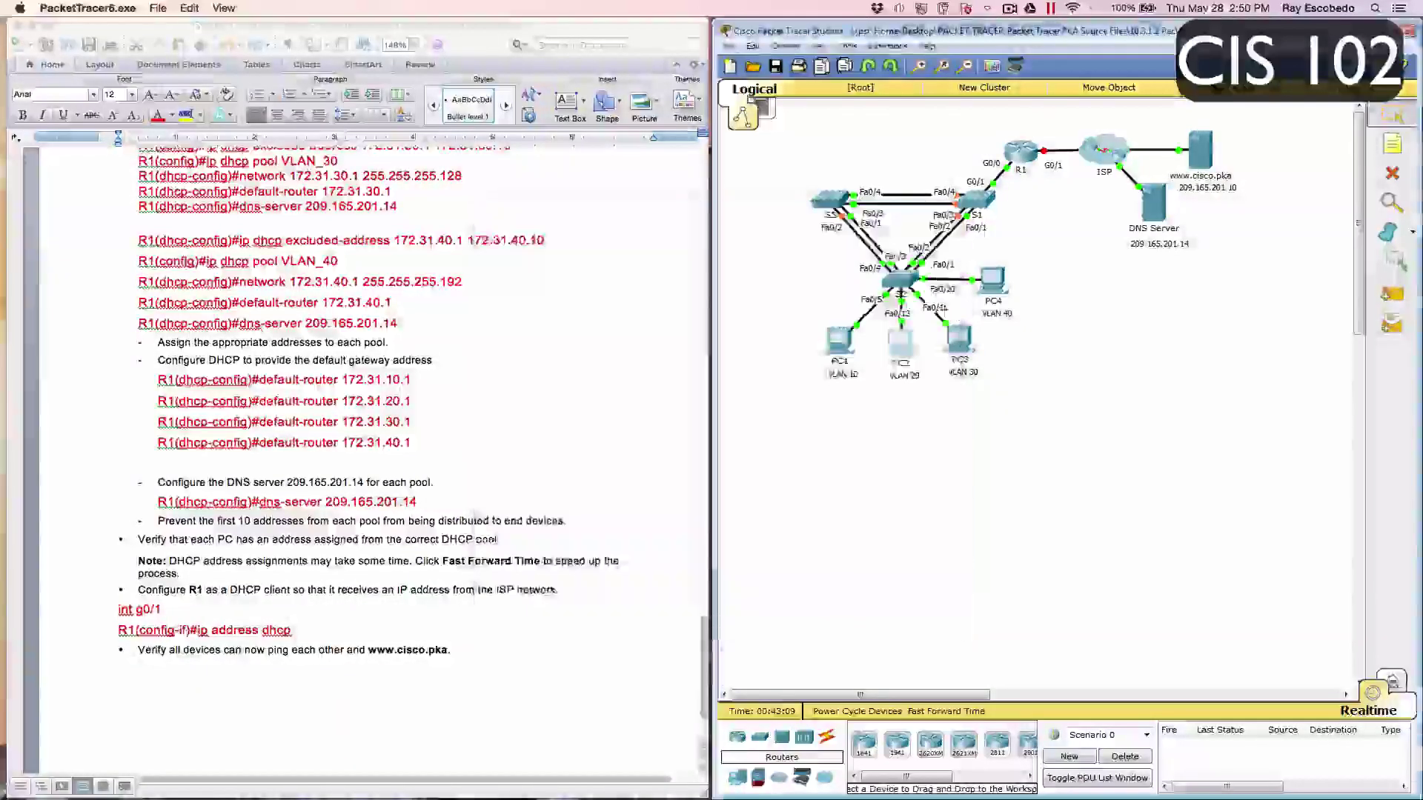
# Step: Set PC3's IPv4 configuration to DHCP and close its window
pyautogui.click(959, 339)
pyautogui.click(605, 232)
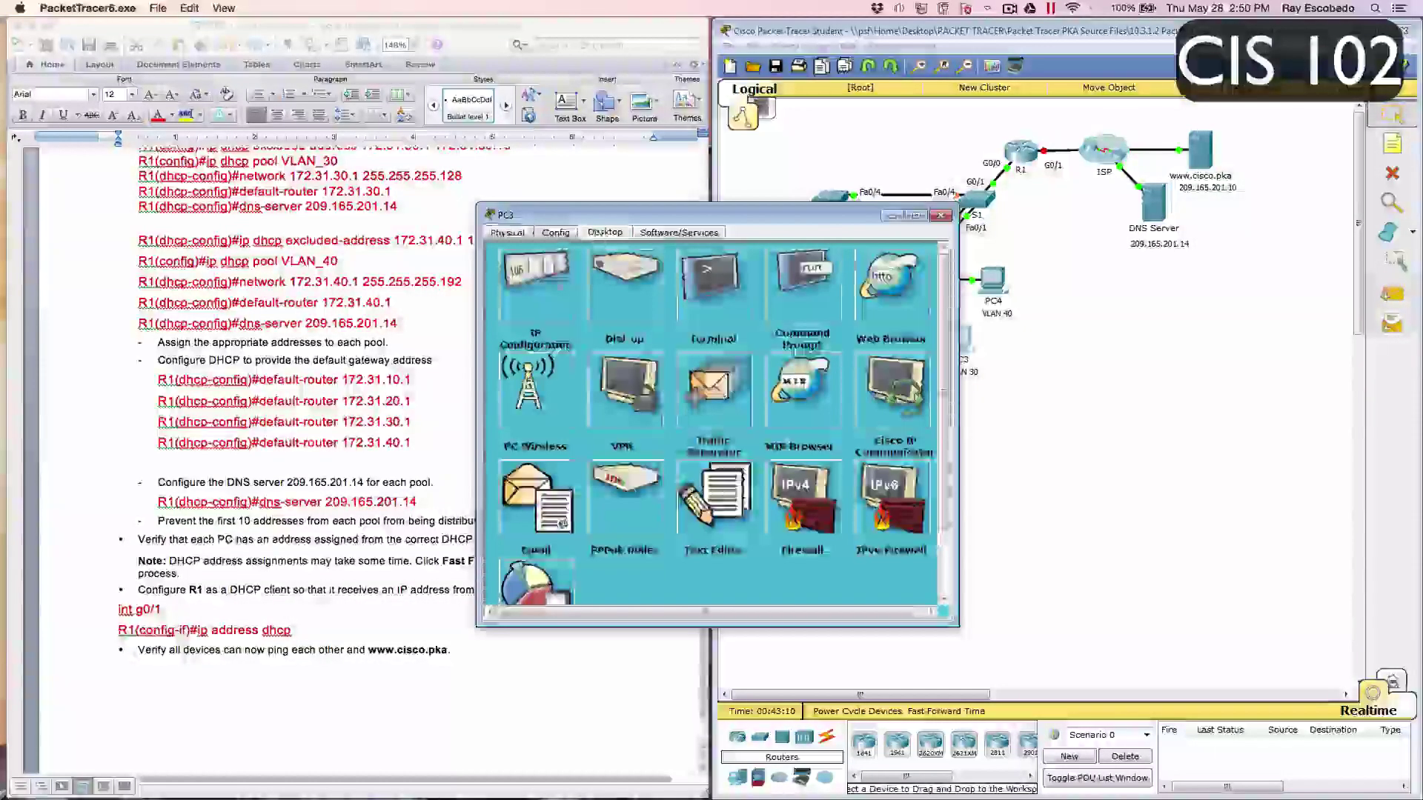
pyautogui.click(560, 300)
pyautogui.click(509, 297)
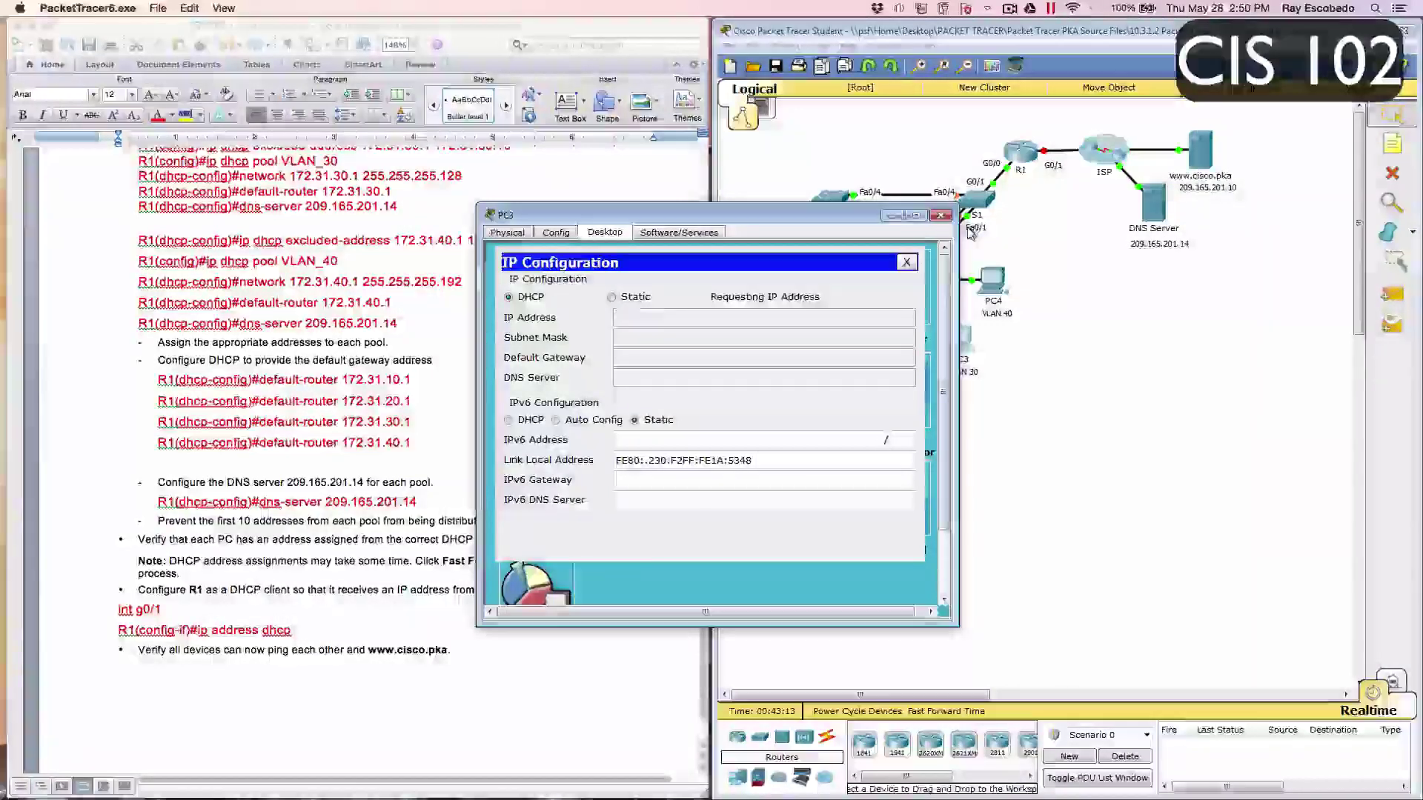
pyautogui.click(940, 215)
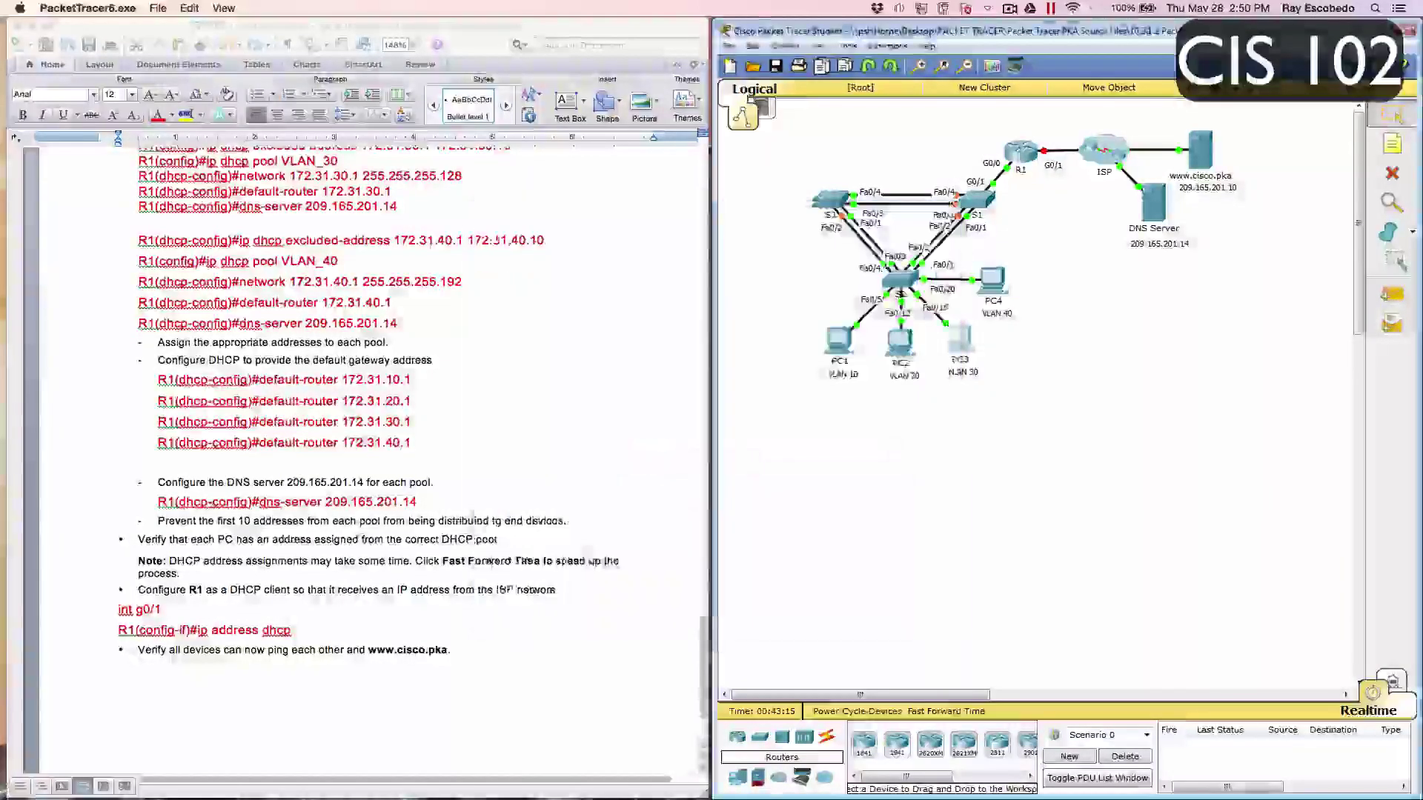
# Step: Change PC4's IPv4 addressing to DHCP and close its window
pyautogui.click(993, 282)
pyautogui.click(619, 234)
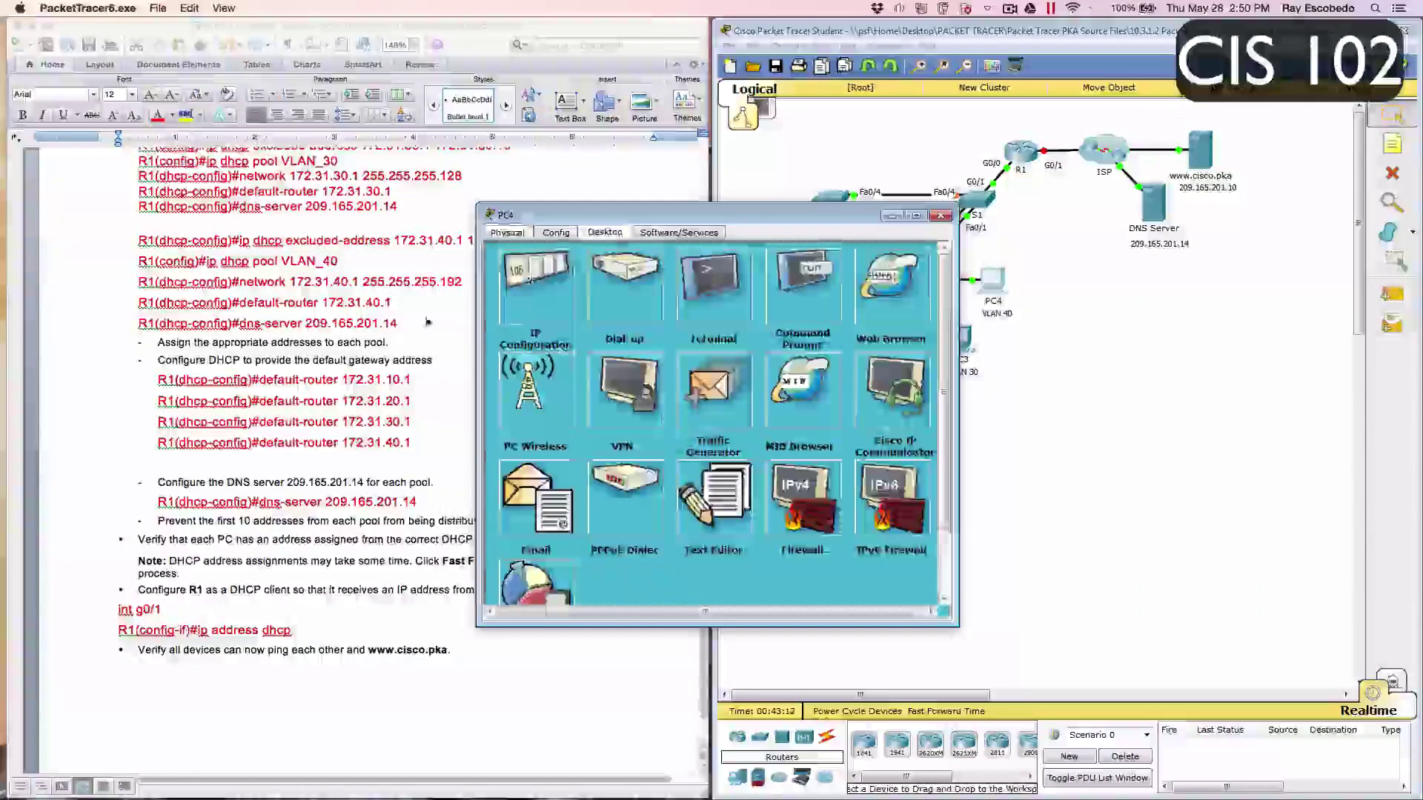
pyautogui.click(549, 295)
pyautogui.click(509, 297)
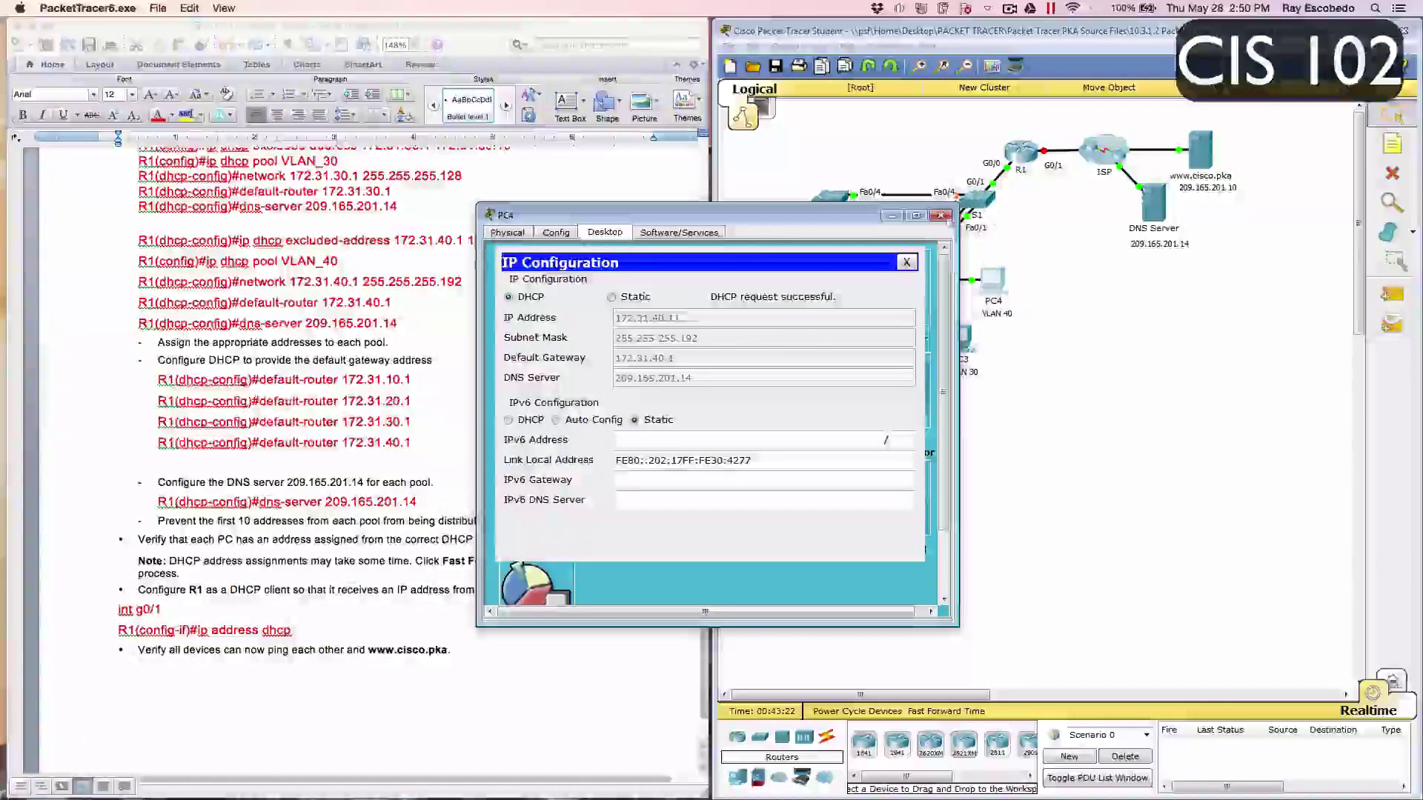
pyautogui.click(939, 215)
# Step: Following the lab's DHCP client instruction, reopen R1's command line, exit DHCP pool configuration and enter interface g0/1
pyautogui.click(104, 539)
pyautogui.scroll(-3, 104, 539)
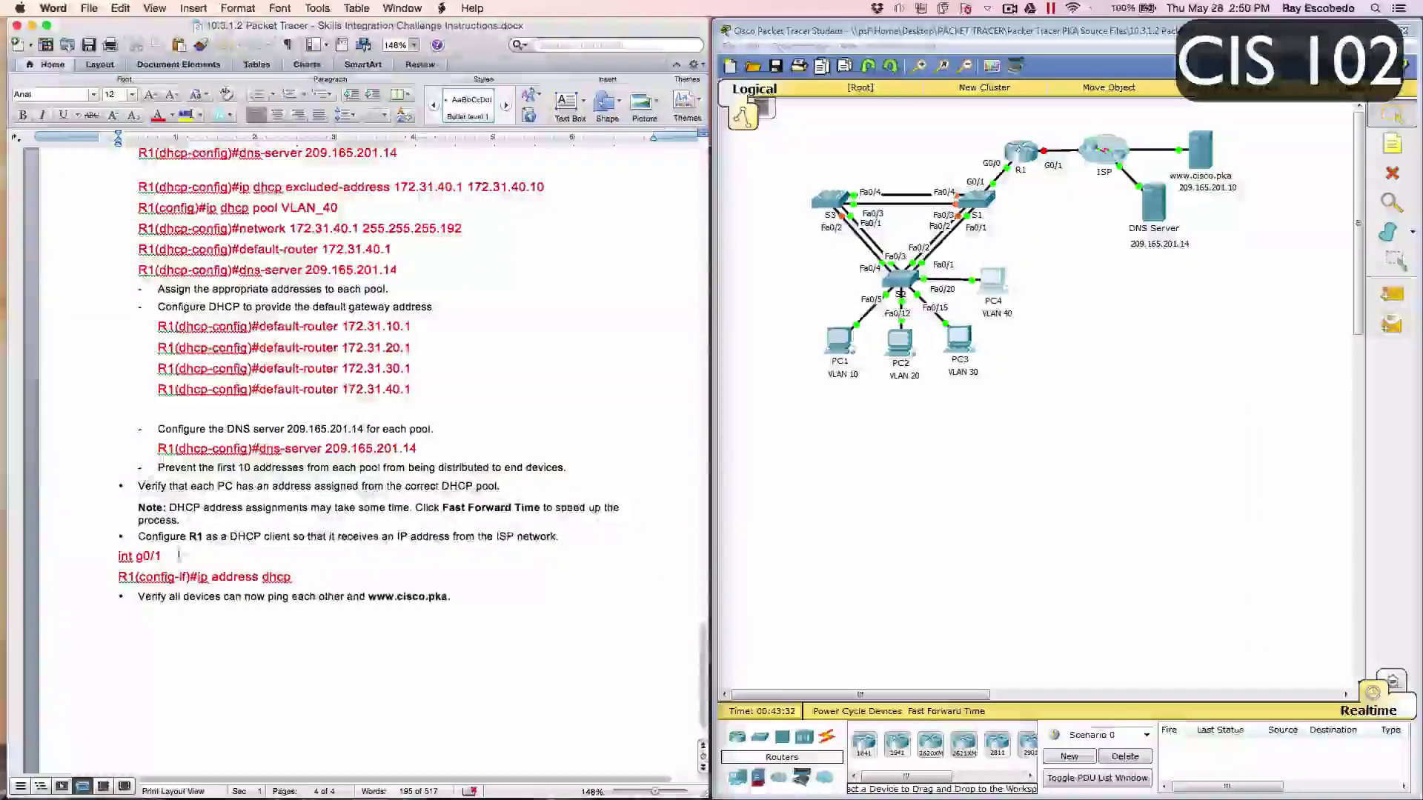
pyautogui.scroll(-2, 178, 555)
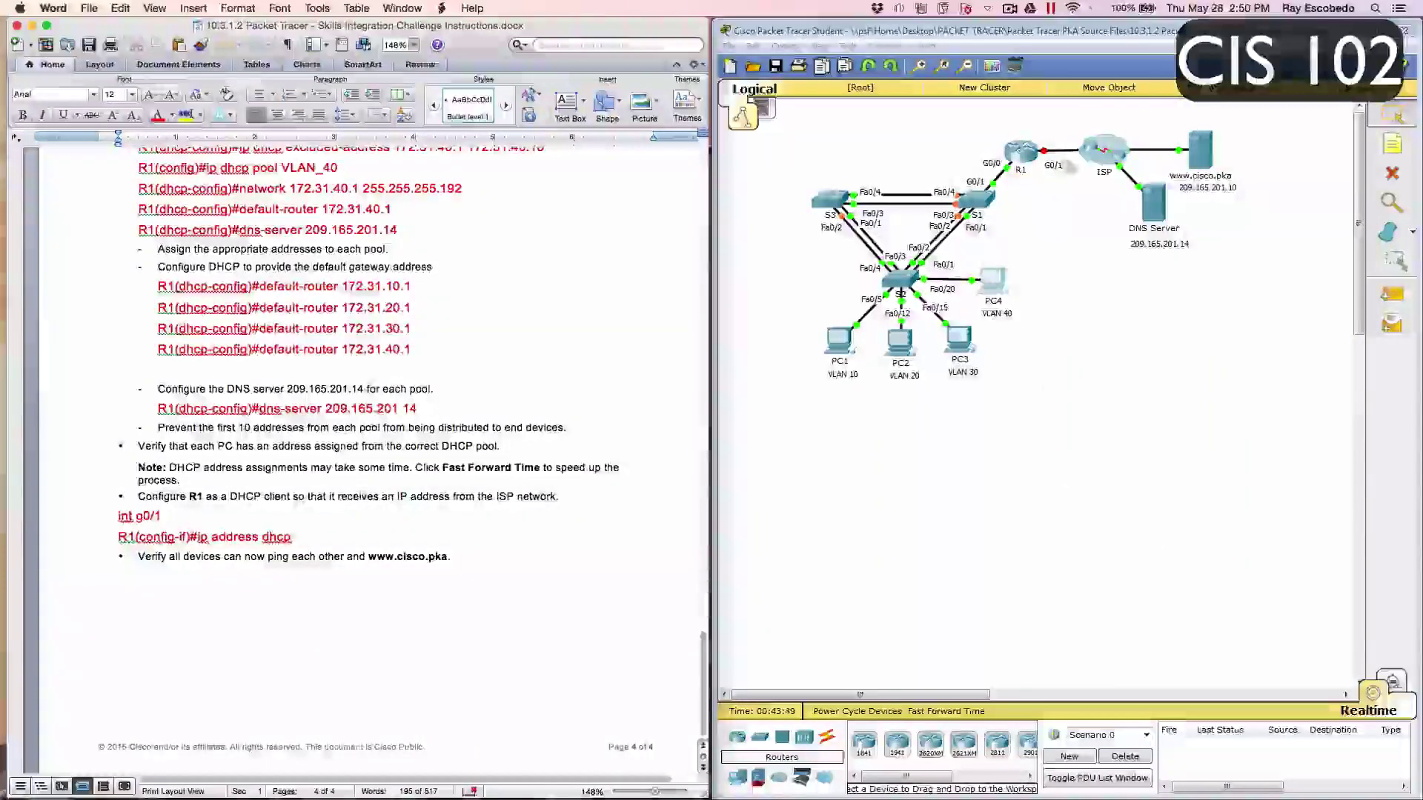
pyautogui.click(1019, 156)
pyautogui.click(1020, 155)
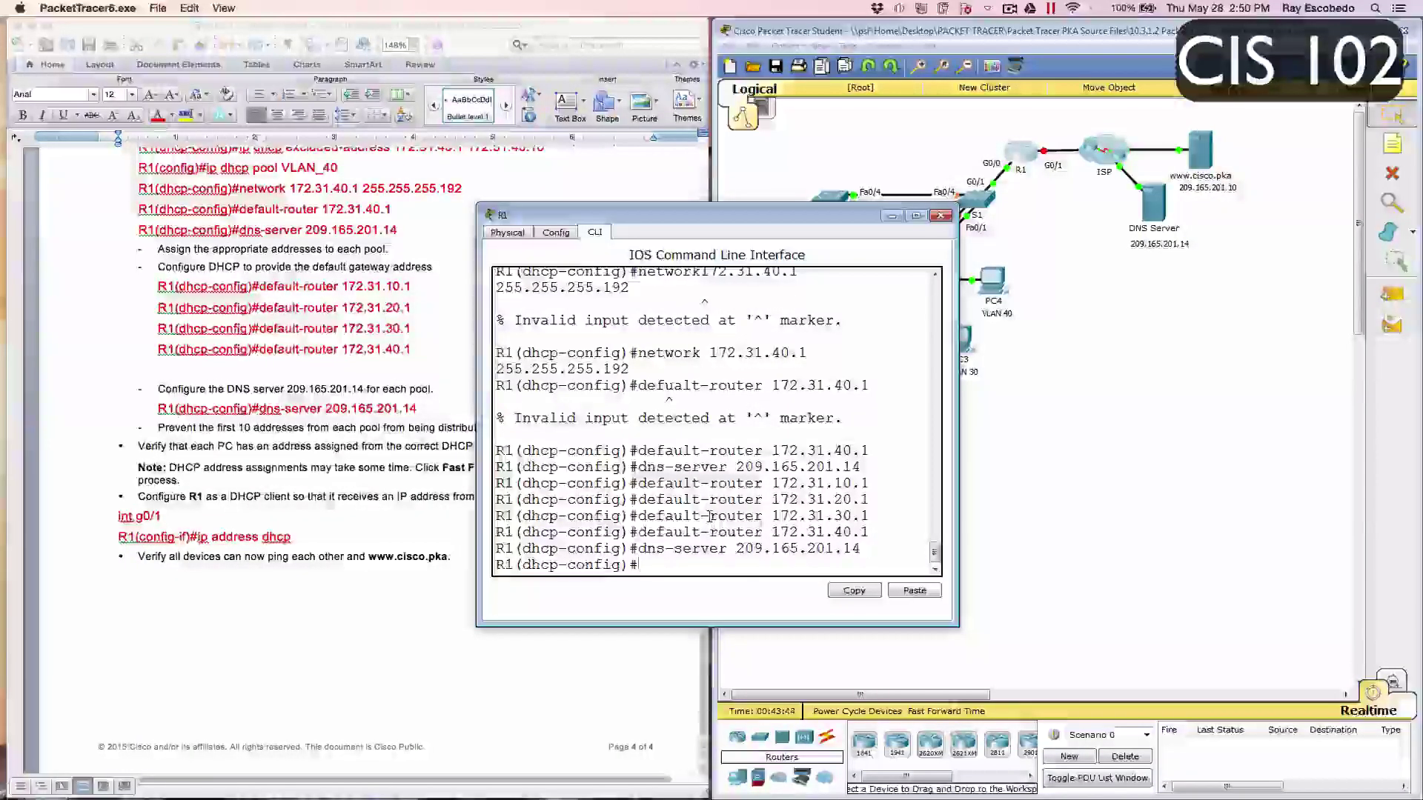
pyautogui.write('exit')
pyautogui.press('Return')
pyautogui.write('int')
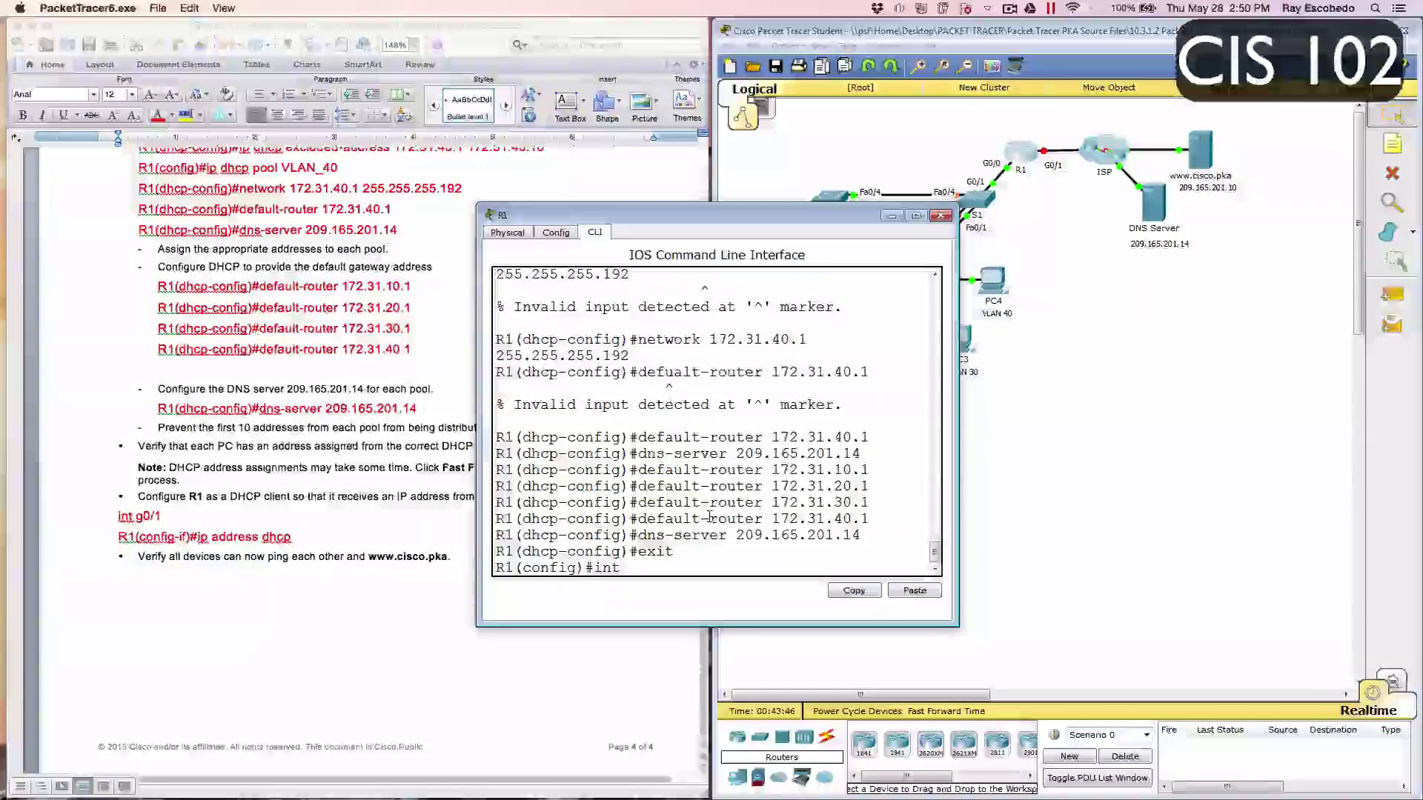
pyautogui.write(' g0')
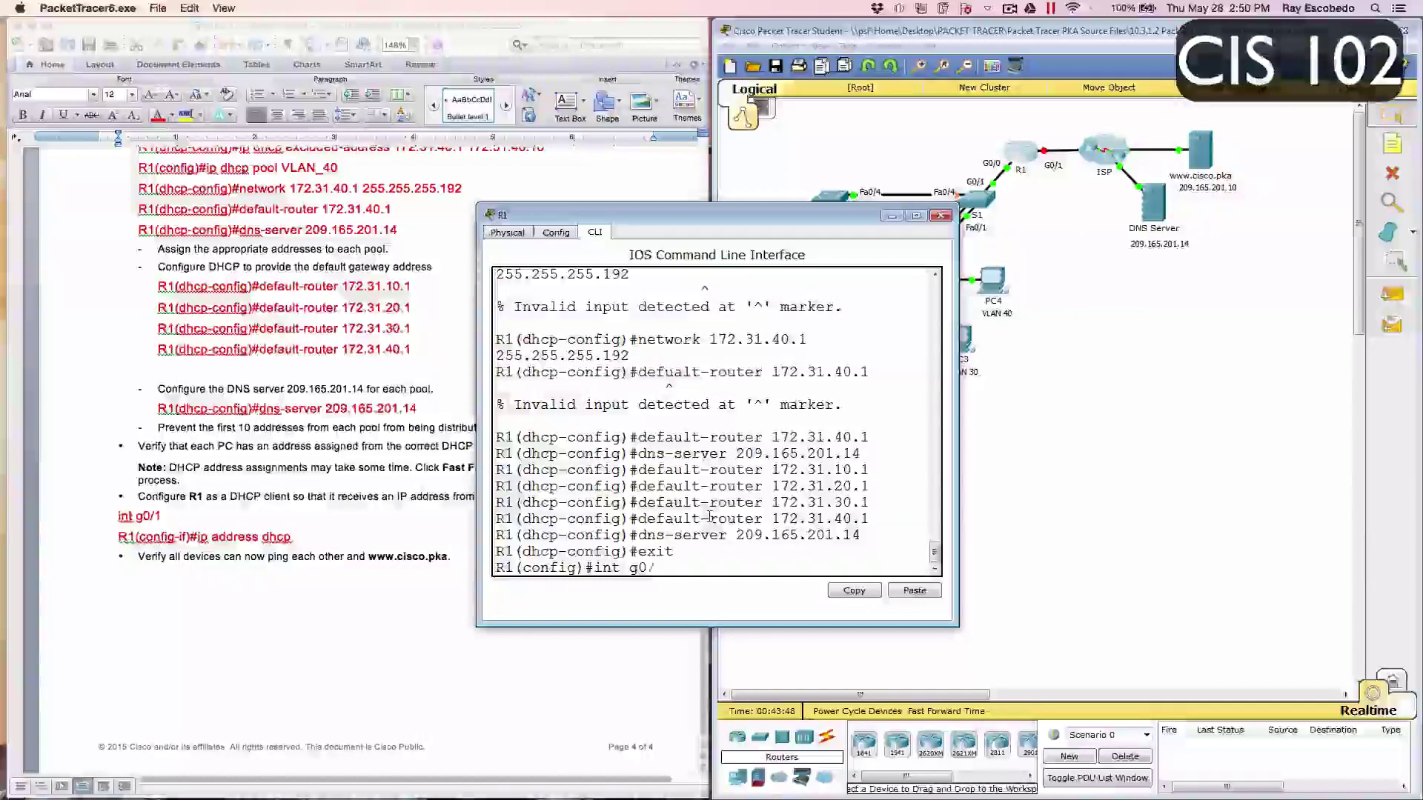
pyautogui.write('/1')
pyautogui.press('Return')
# Step: Configure R1's g0/1 interface as a DHCP client with the ip address dhcp command and close the router's window
pyautogui.write('ig-if)#i')
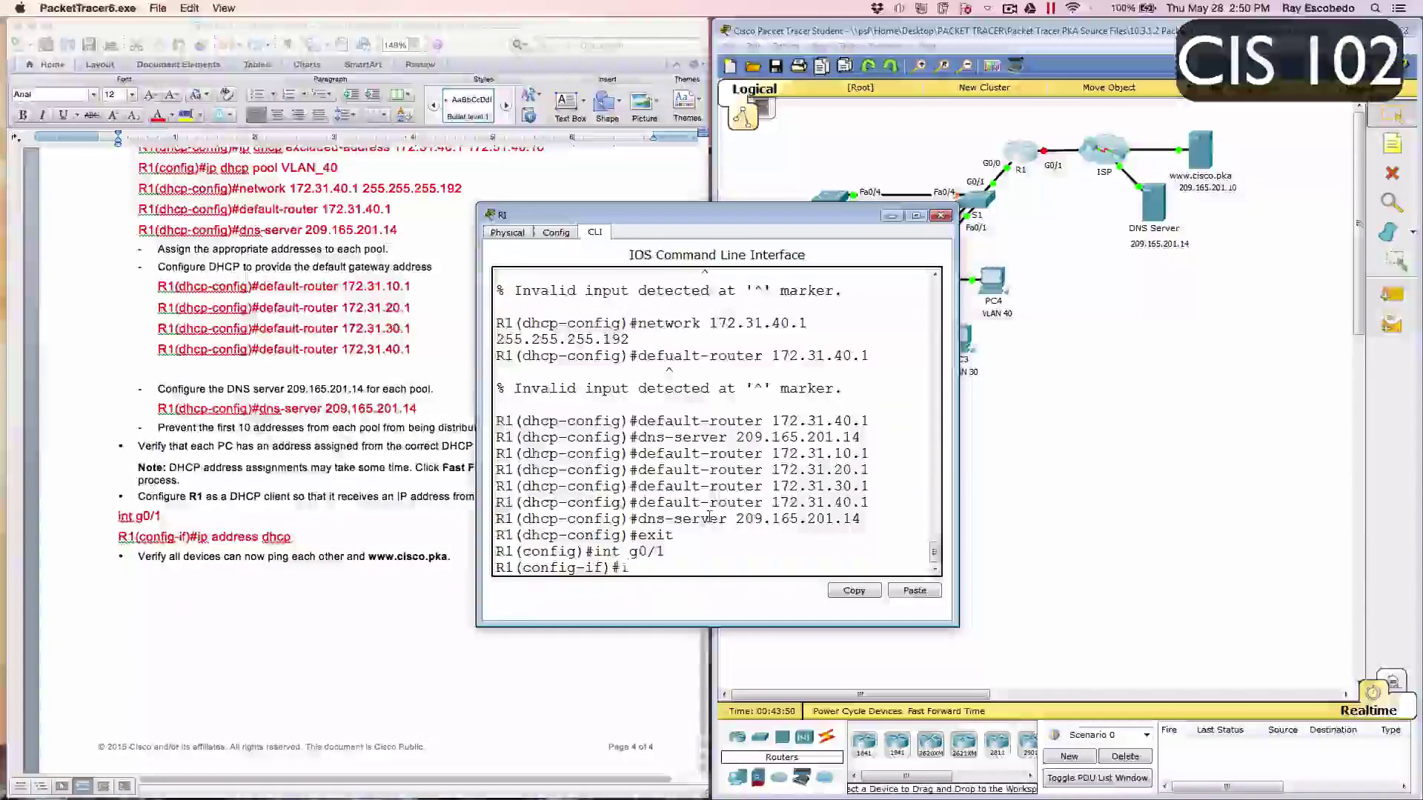
pyautogui.write('p address ')
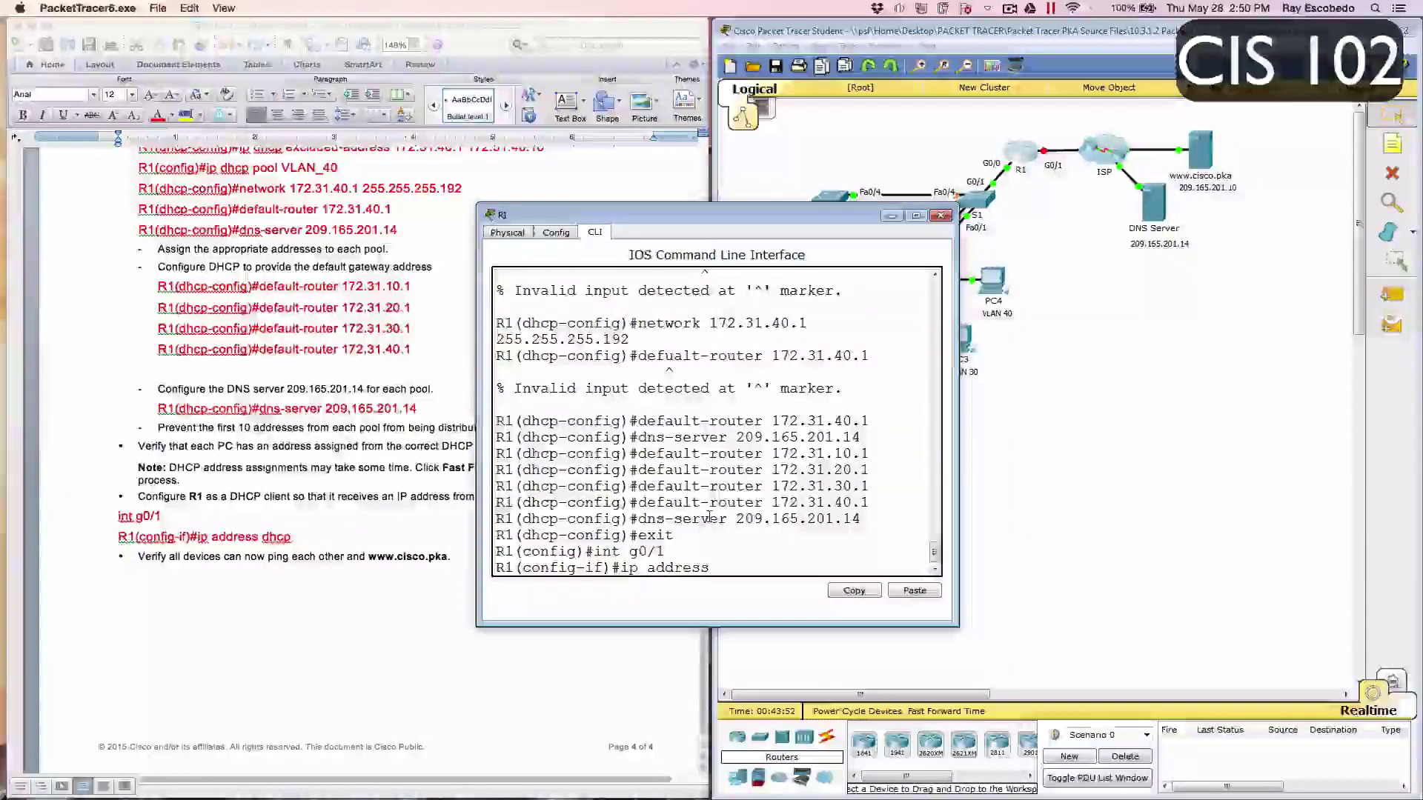
pyautogui.write('dhcp')
pyautogui.press('Return')
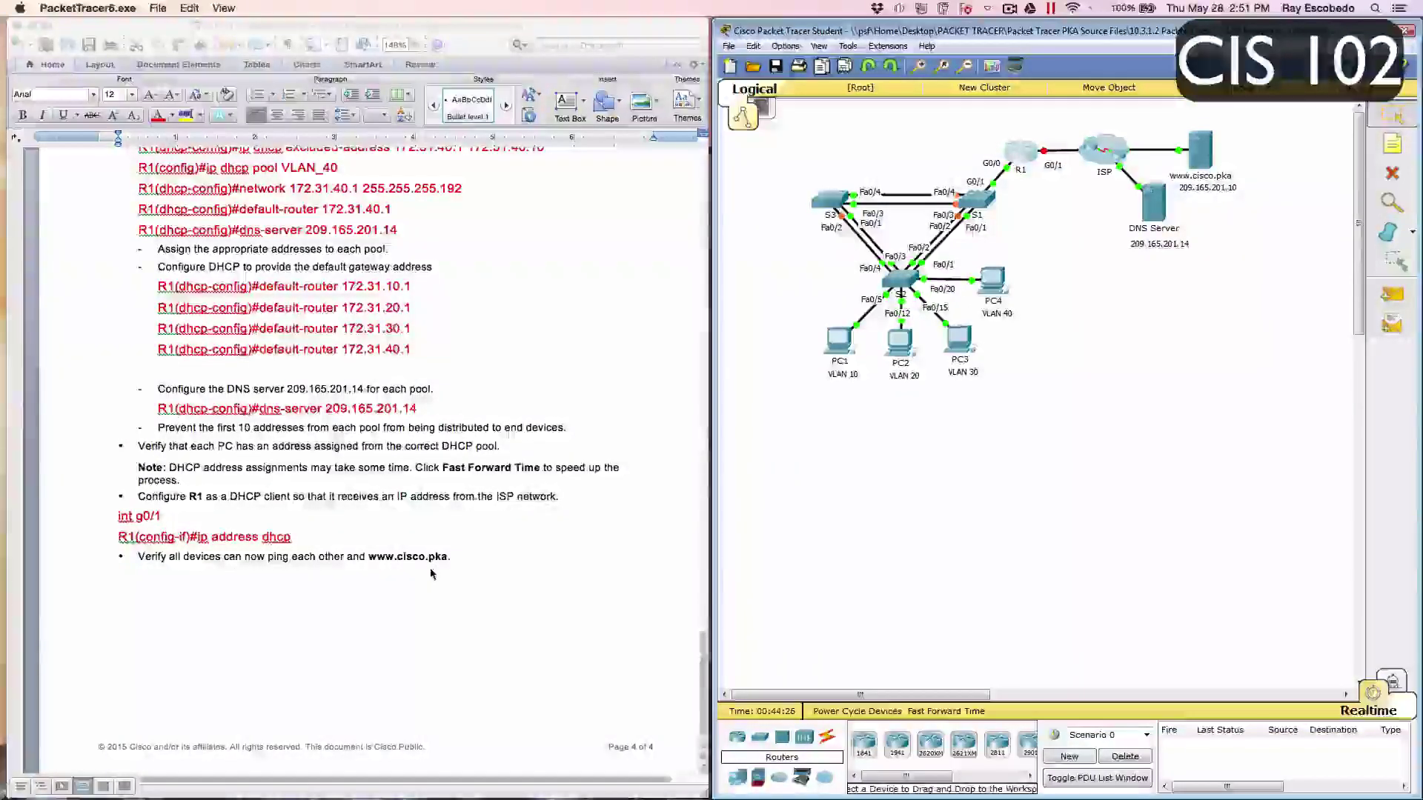
pyautogui.write('.')
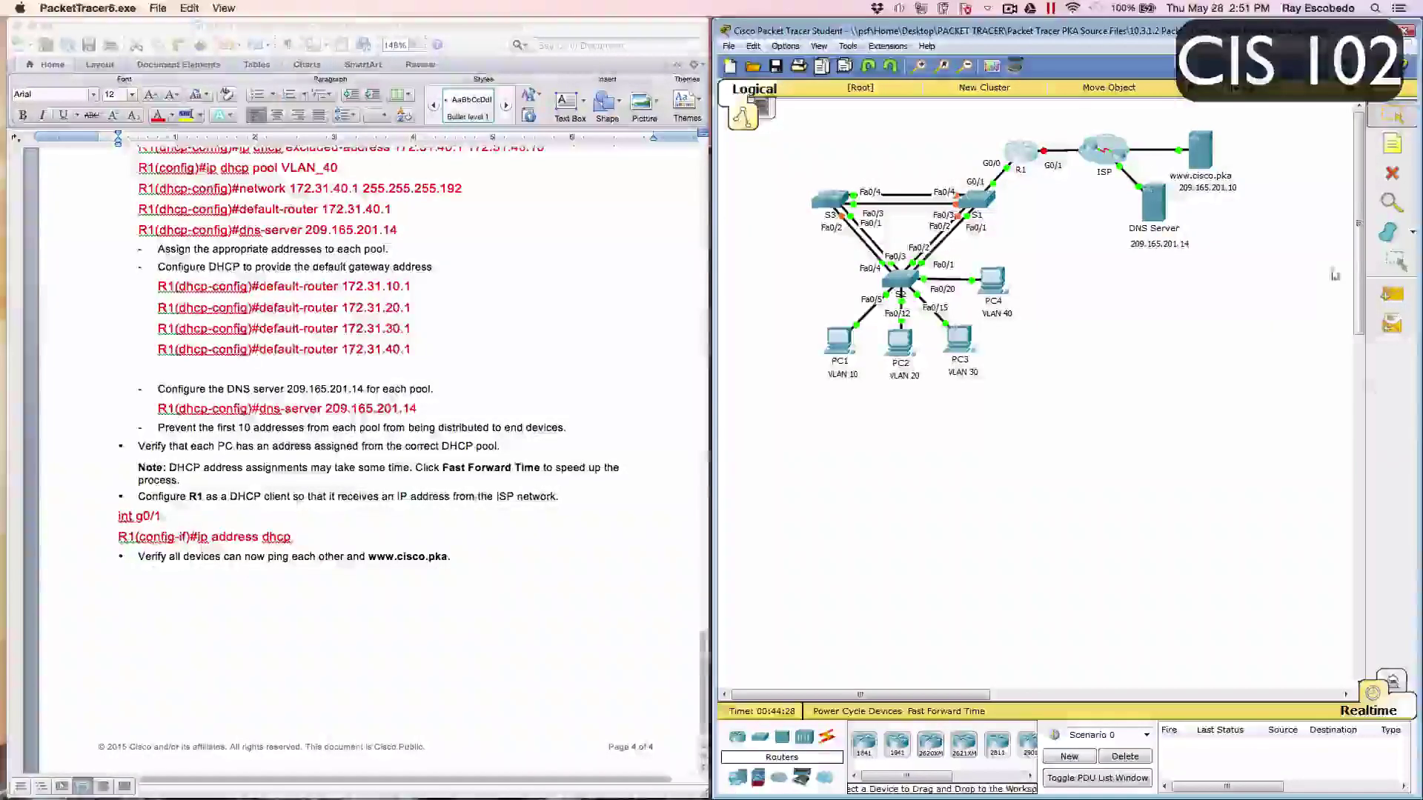
# Step: Test connectivity by sending a simple PDU from PC1 to PC2 twice, and delete the test scenario's PDU entries
pyautogui.click(1391, 295)
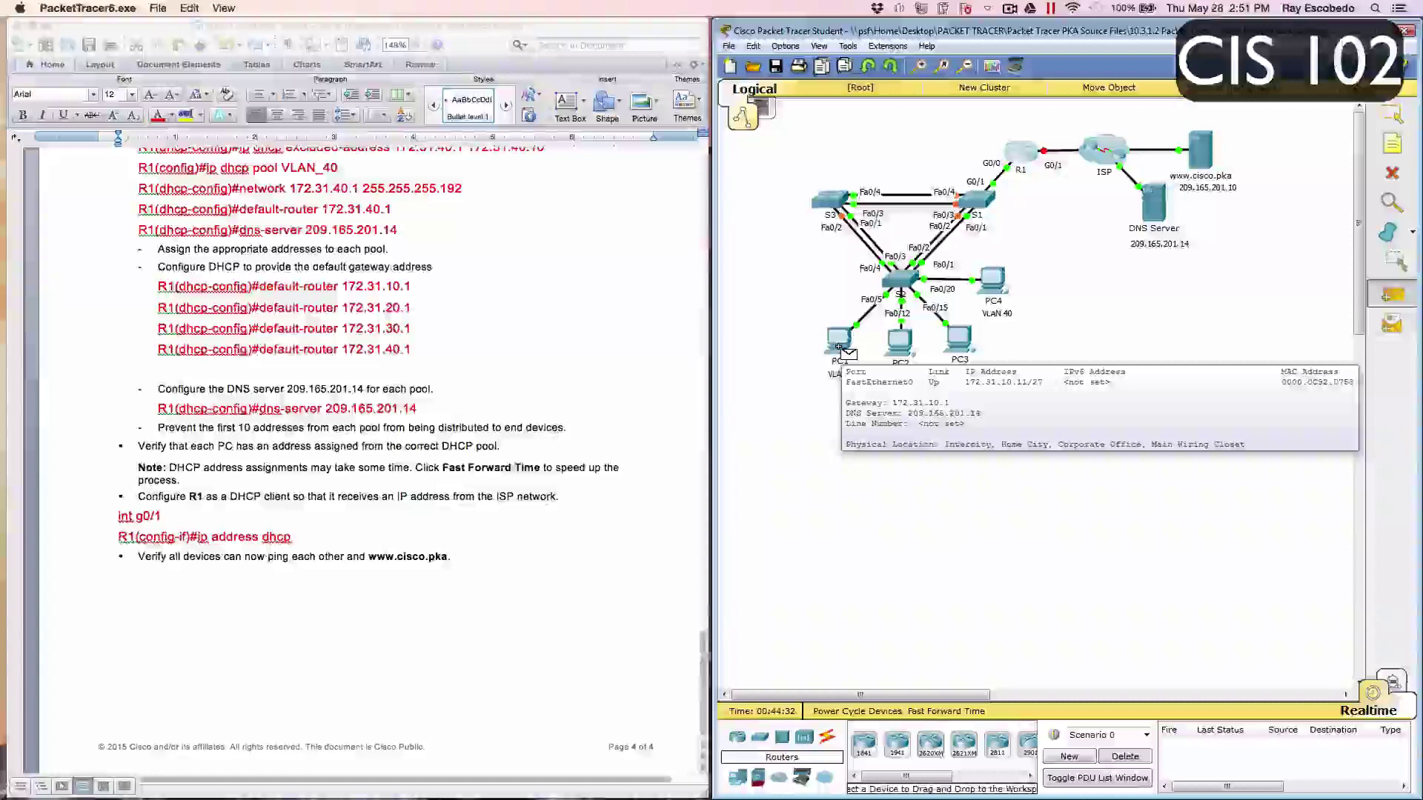
pyautogui.click(839, 345)
pyautogui.click(900, 337)
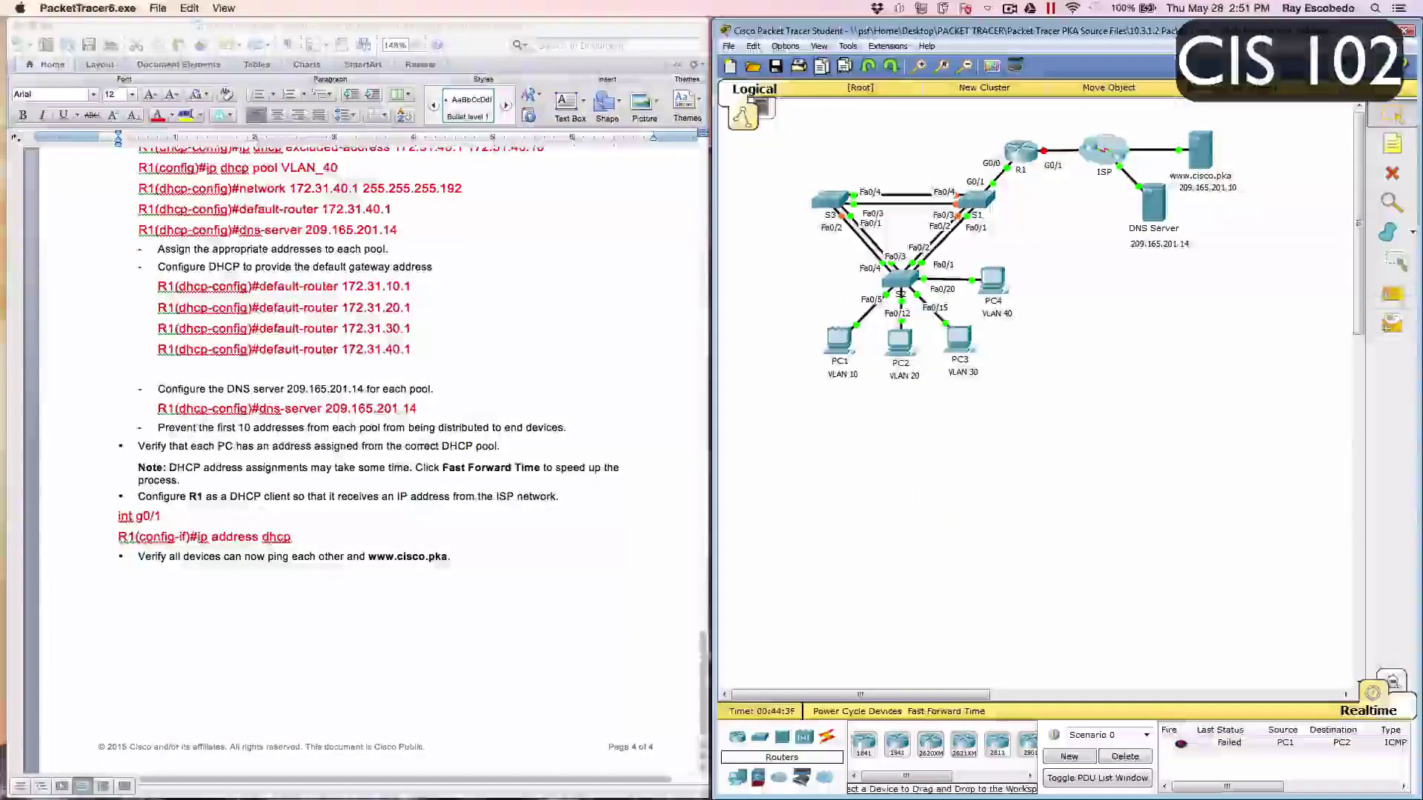
pyautogui.click(1391, 295)
pyautogui.click(841, 344)
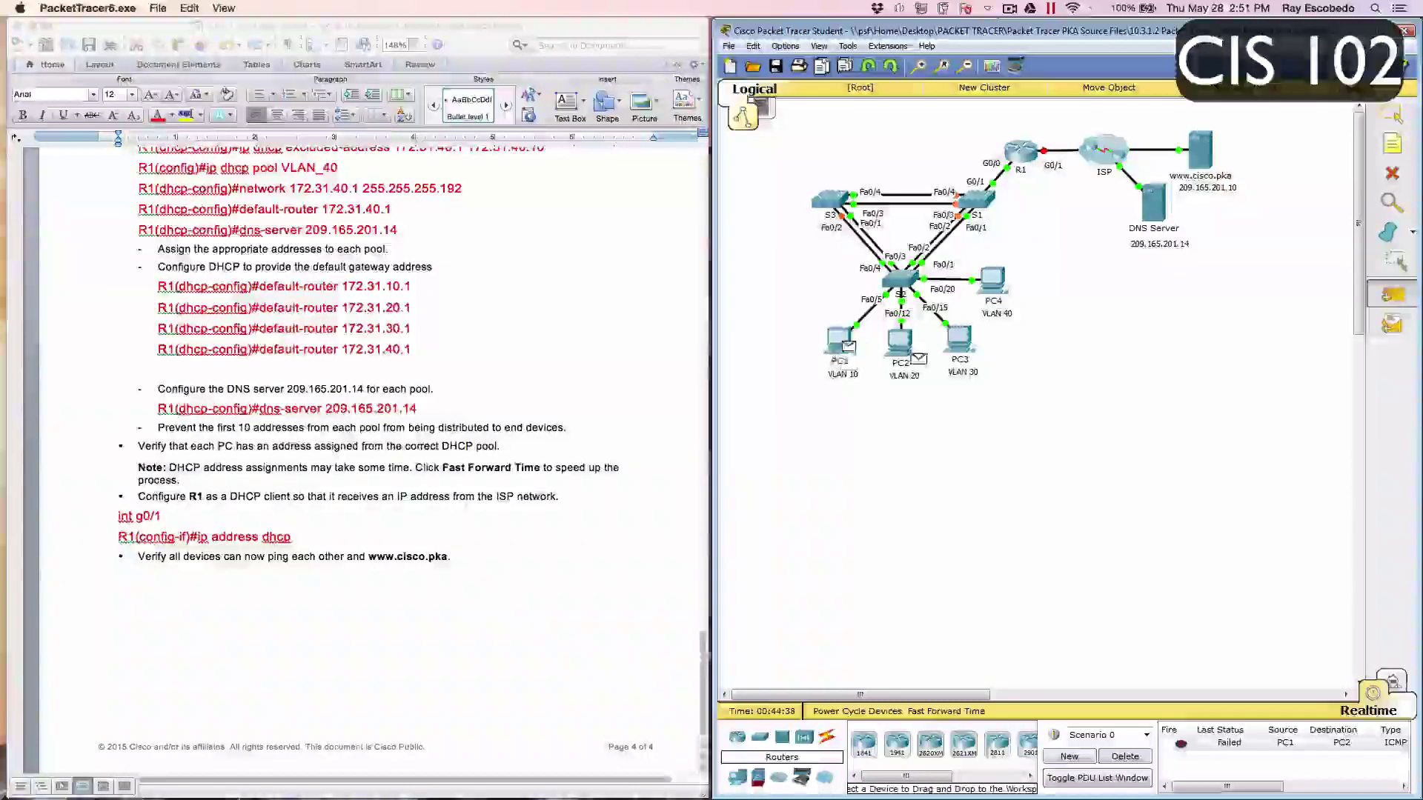
pyautogui.click(910, 356)
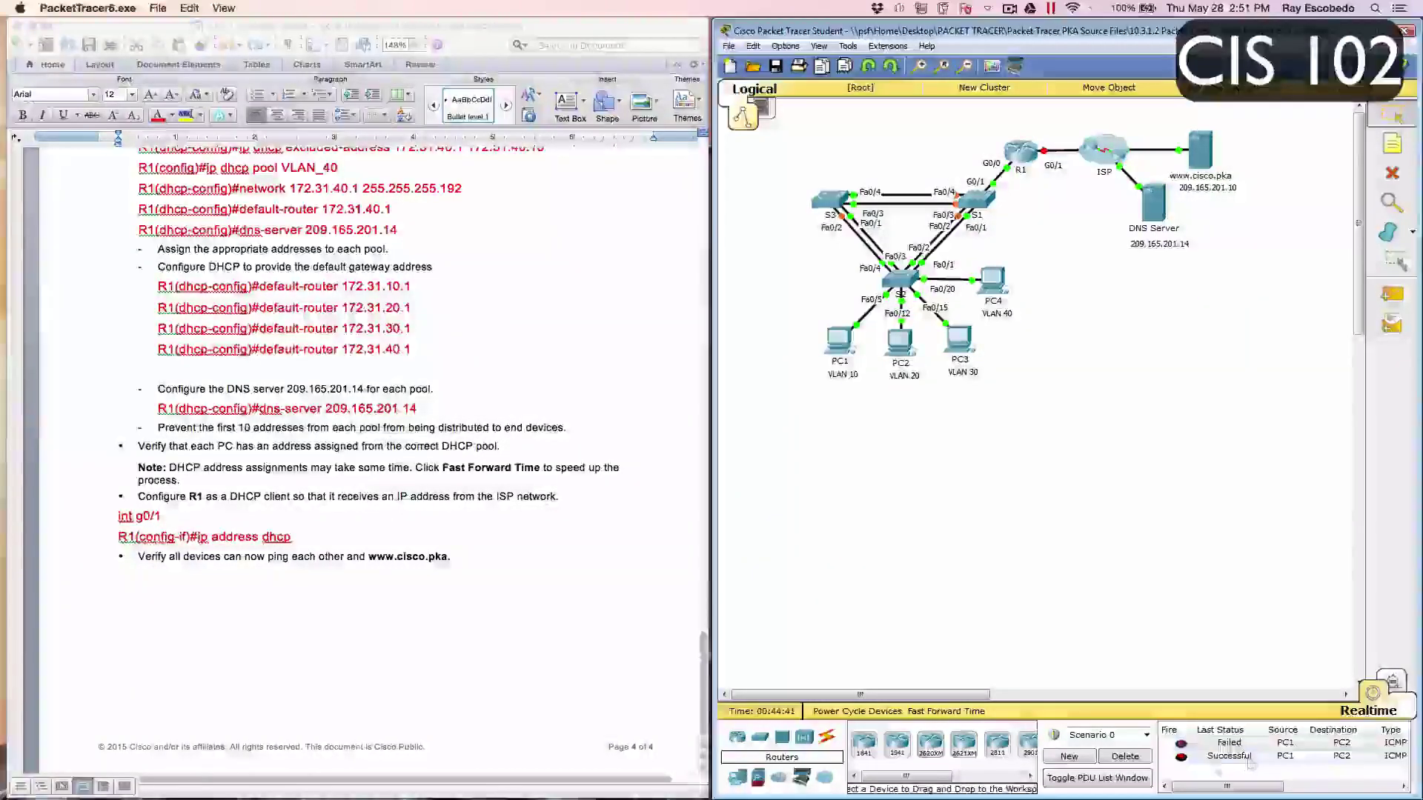
pyautogui.click(1140, 764)
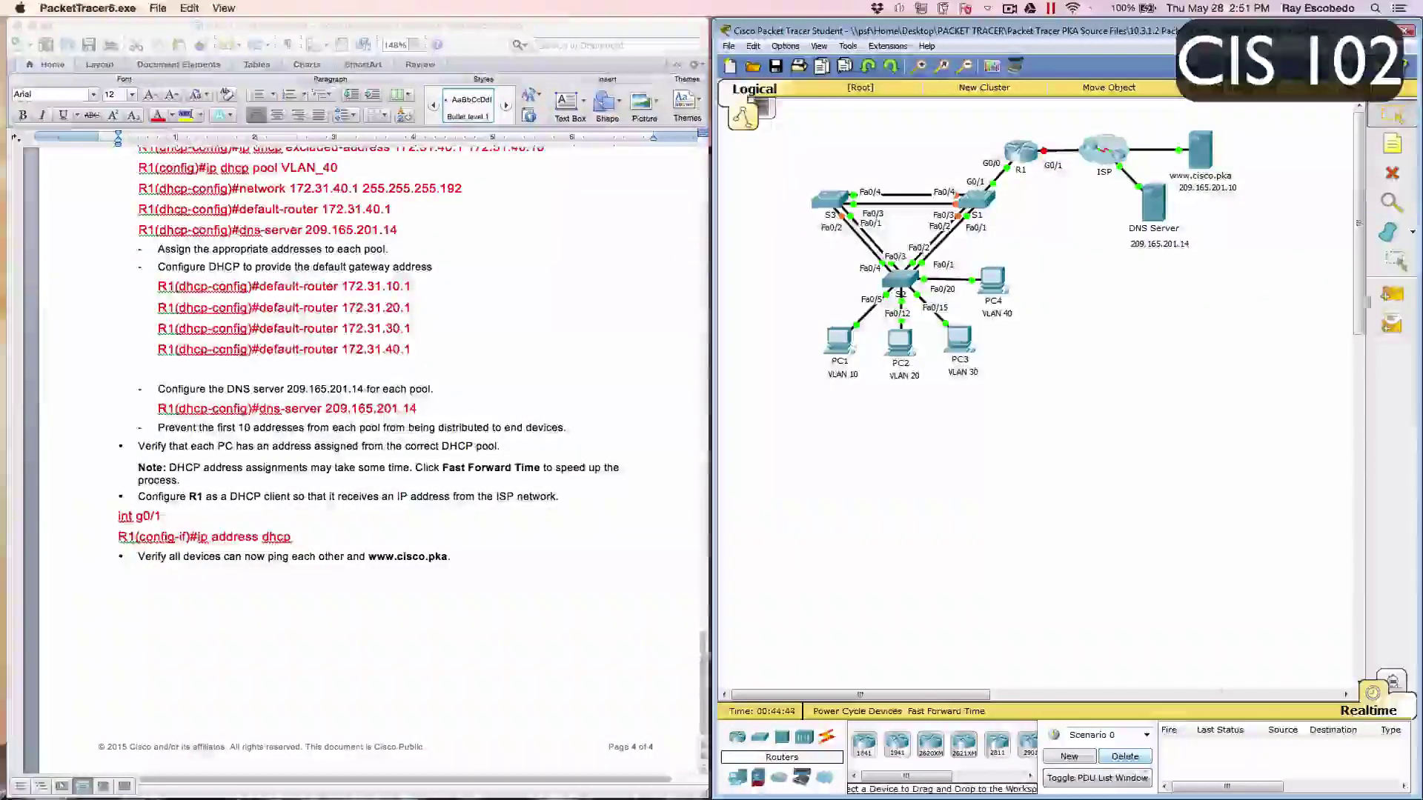
# Step: Test connectivity by sending a simple PDU from PC1 to PC3 twice, and delete the scenario's PDU entries
pyautogui.click(1392, 294)
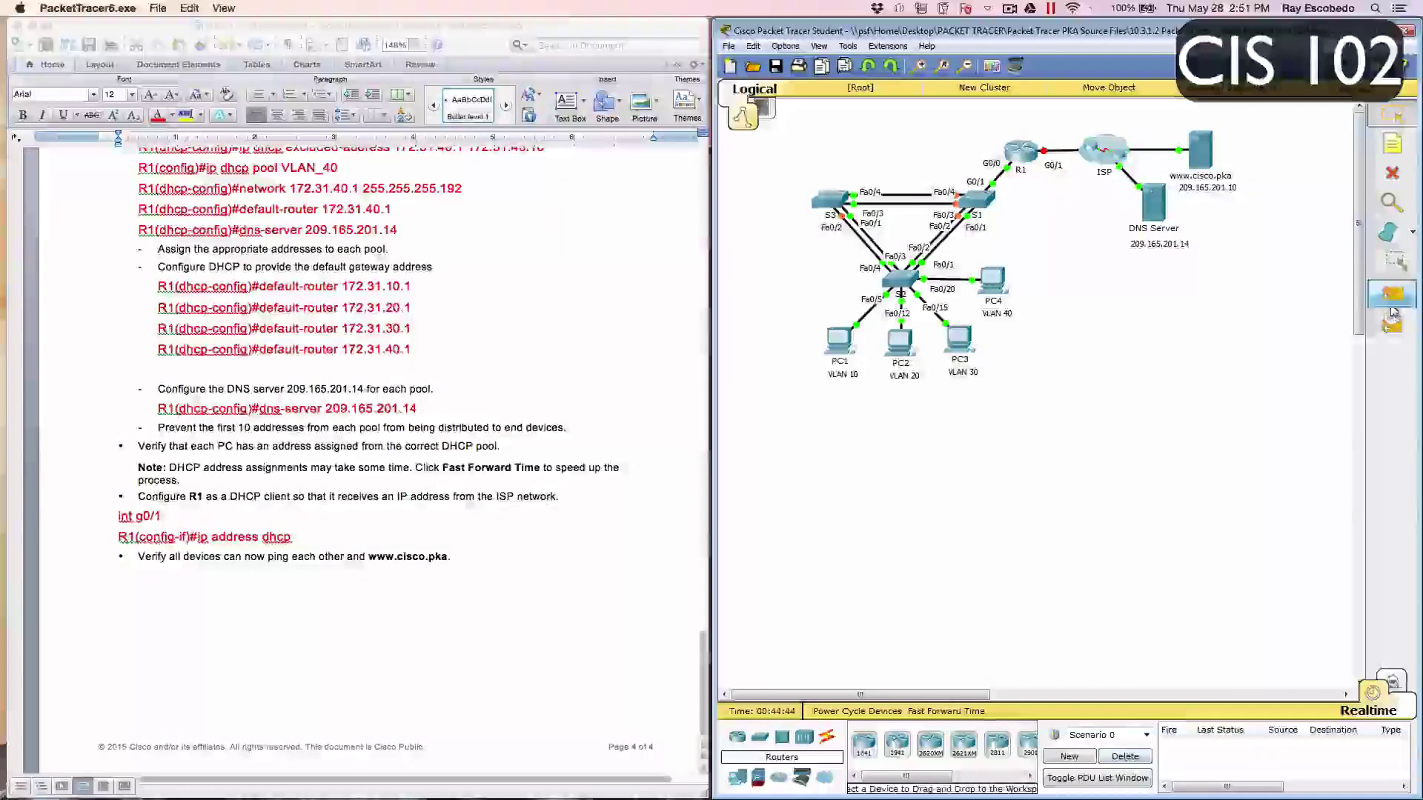
pyautogui.click(845, 343)
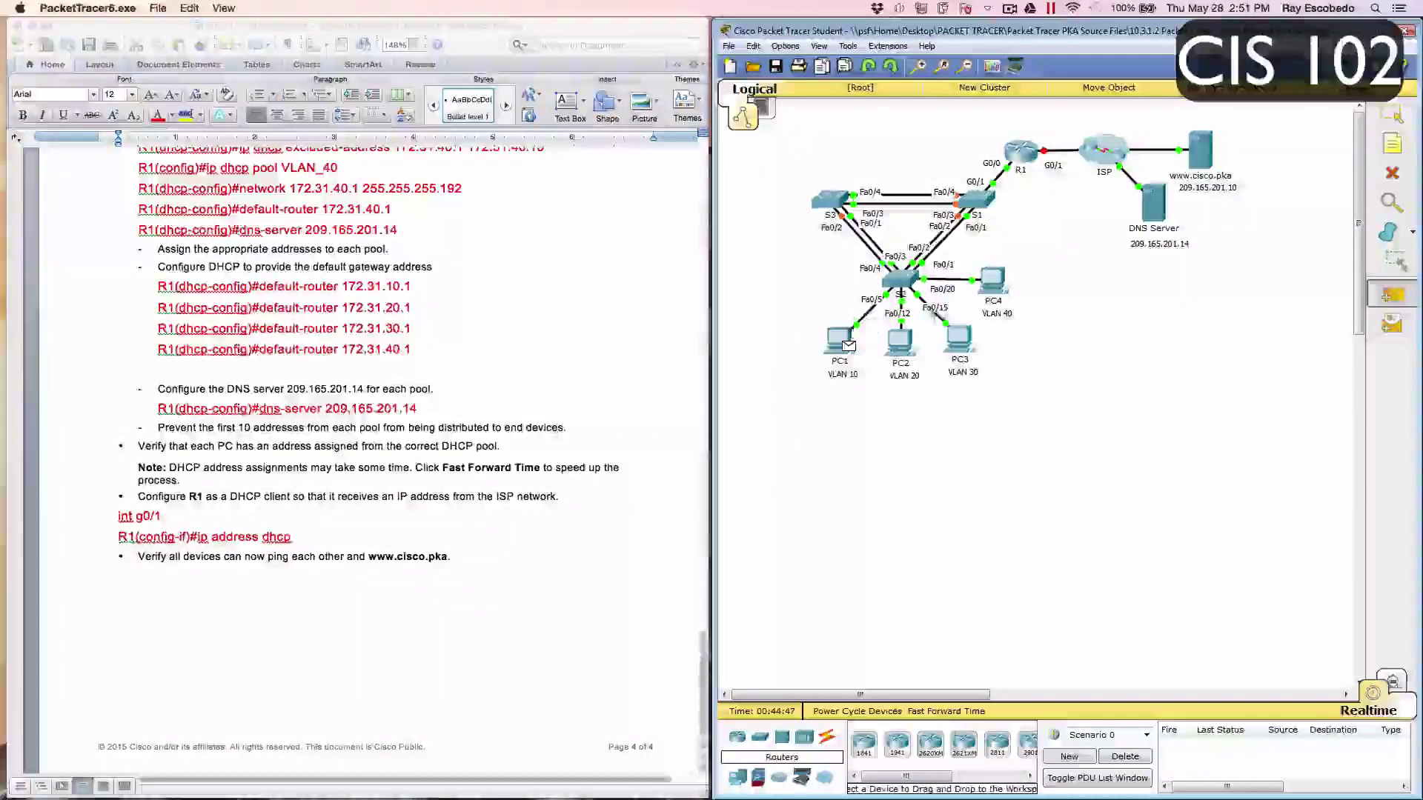
pyautogui.click(959, 339)
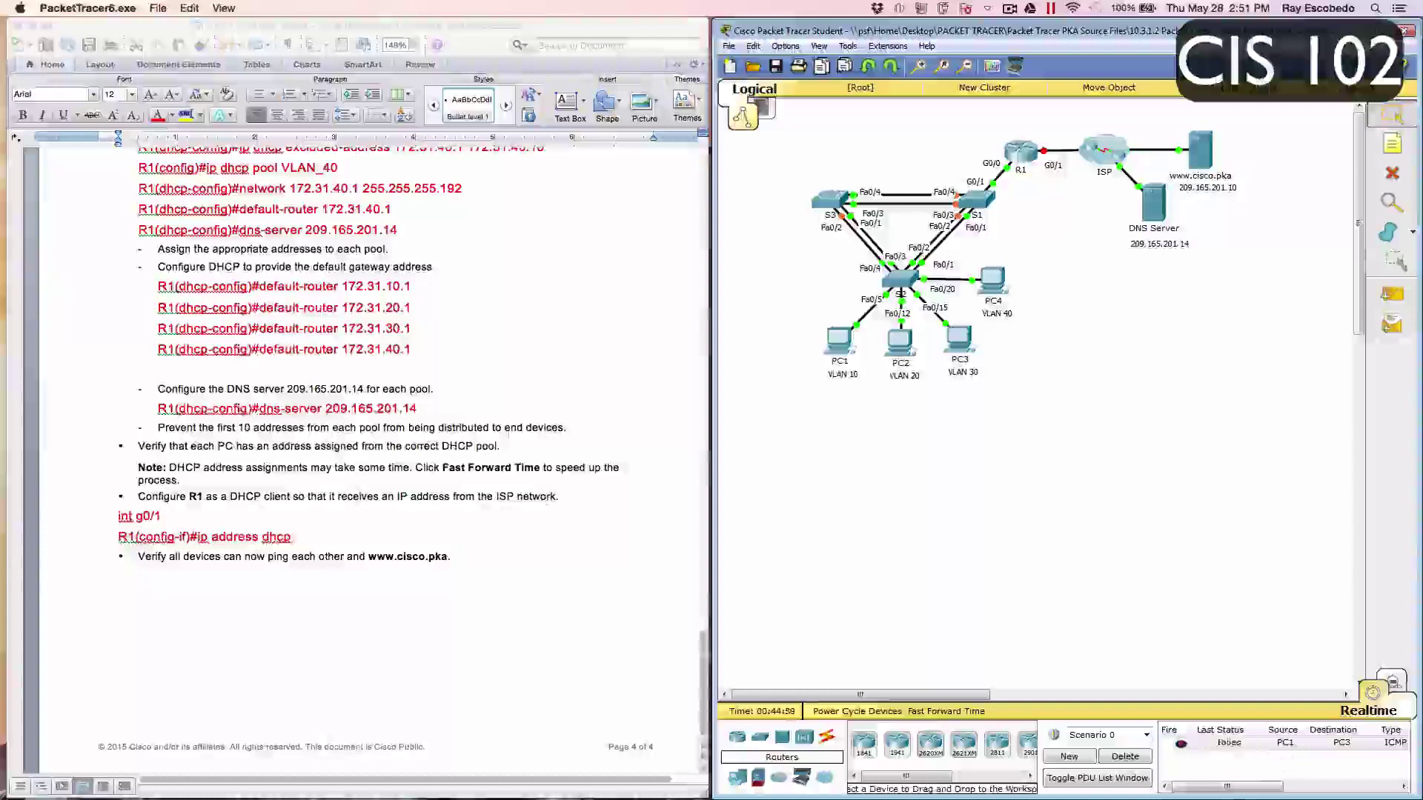
pyautogui.click(1392, 295)
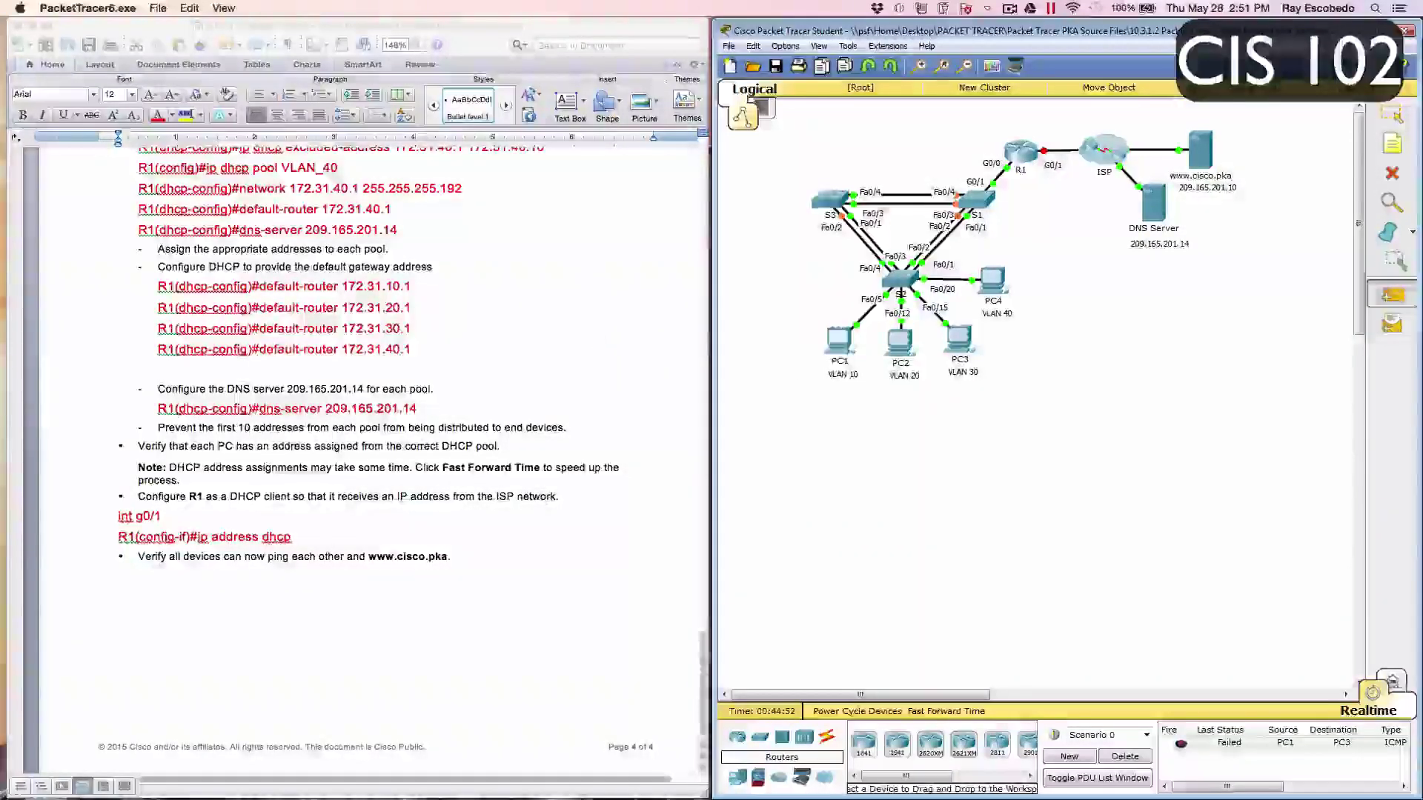
pyautogui.click(843, 342)
pyautogui.click(954, 338)
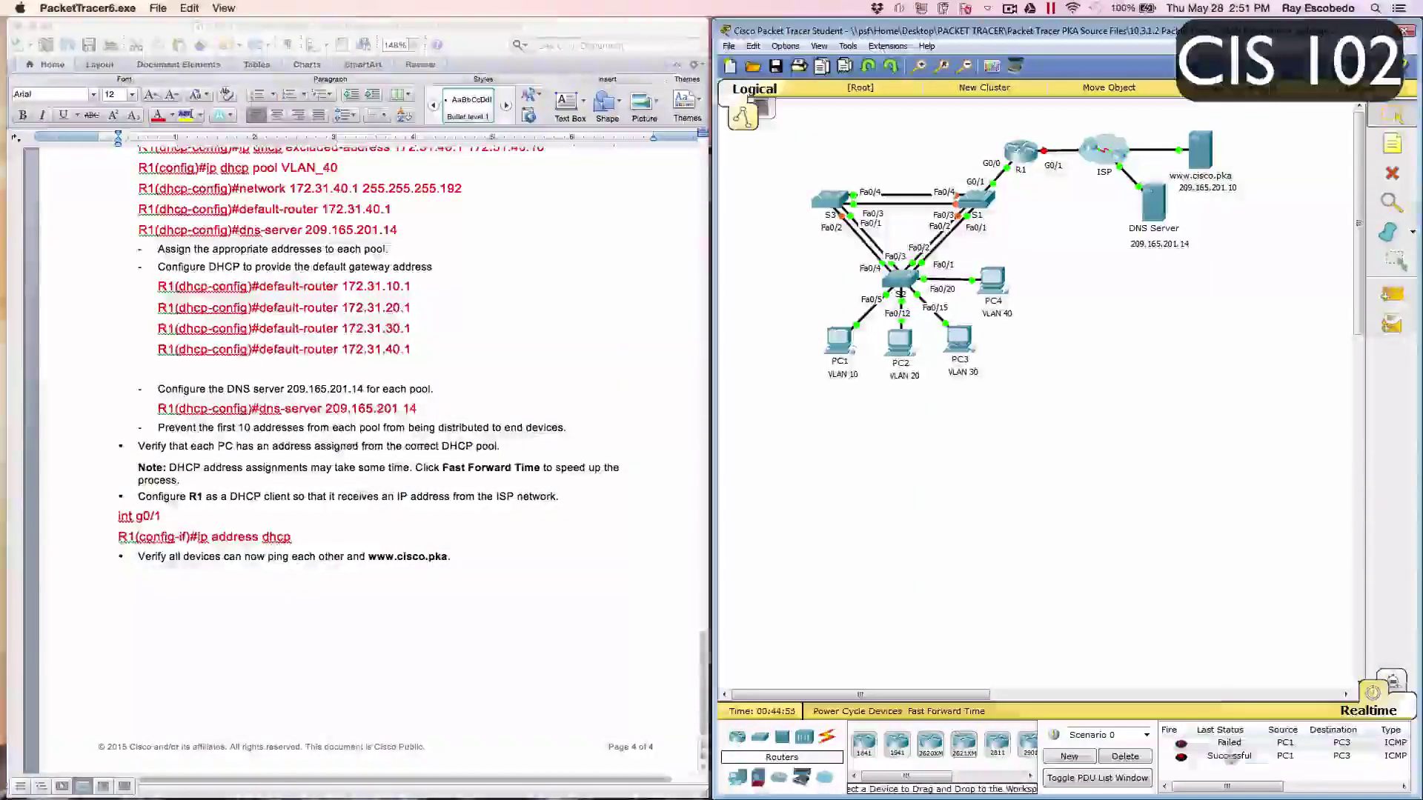
pyautogui.click(1125, 756)
# Step: Test connectivity by sending a simple PDU from PC1 to PC4 twice, and check the first test's entry in the PDU list
pyautogui.click(1397, 302)
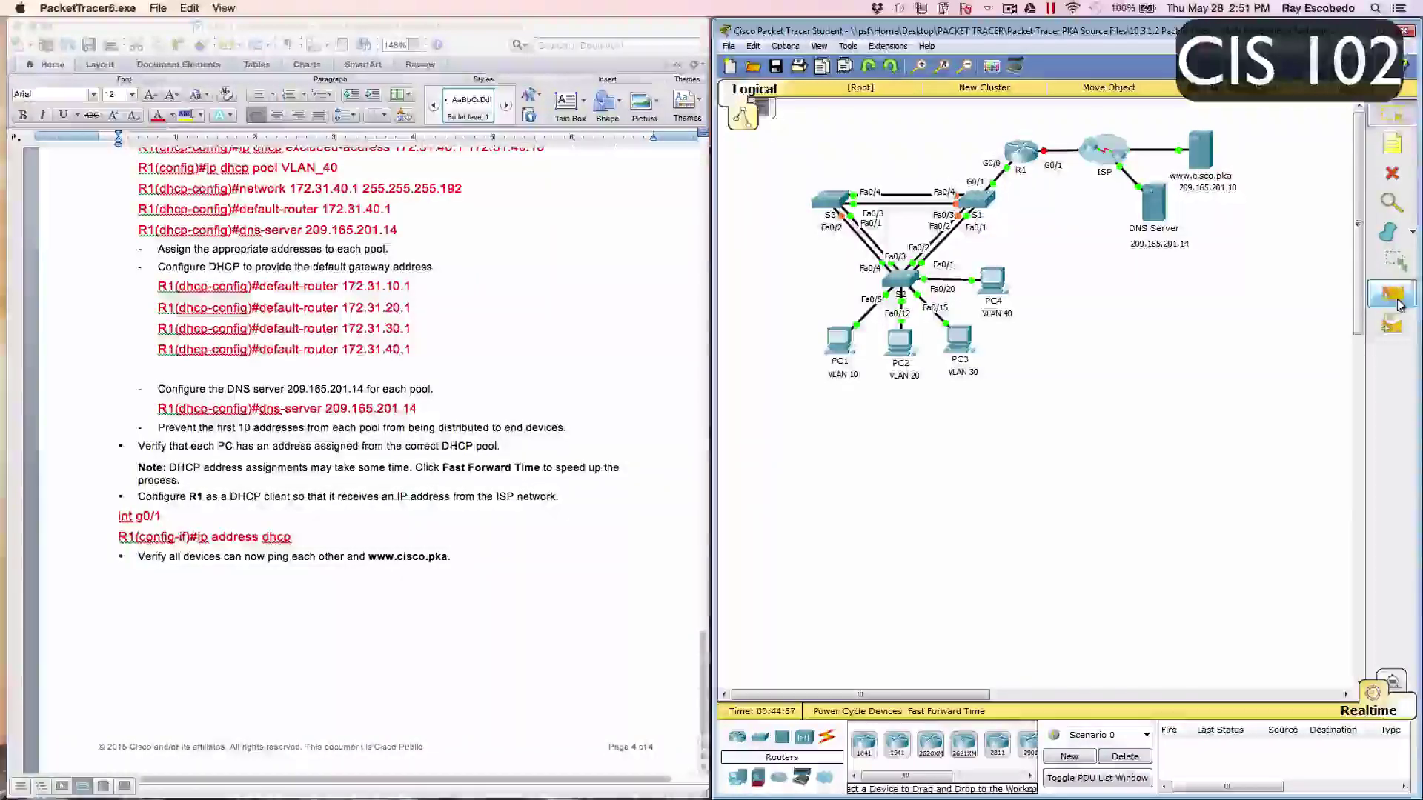
pyautogui.click(841, 343)
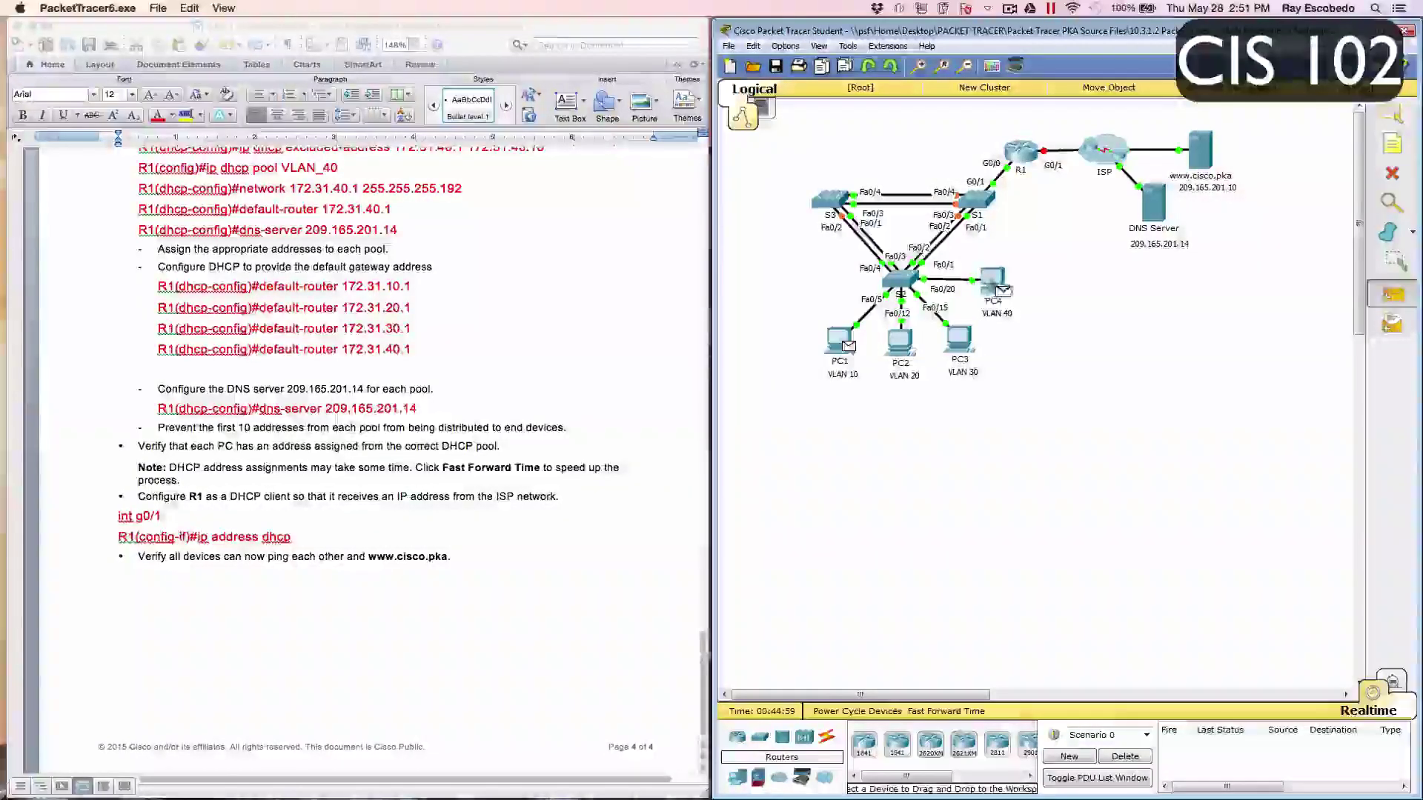
pyautogui.click(999, 287)
pyautogui.click(1397, 296)
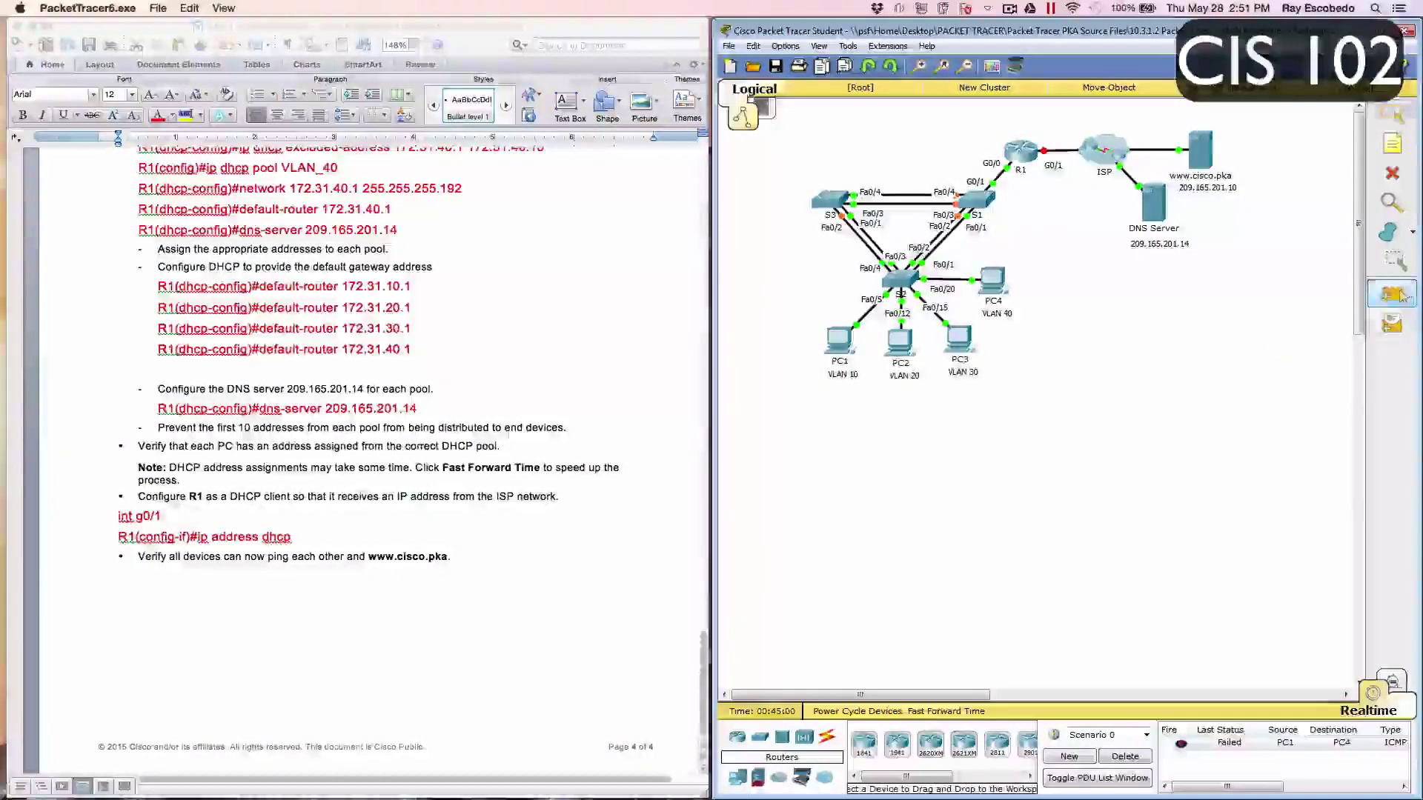
pyautogui.click(841, 342)
pyautogui.click(996, 288)
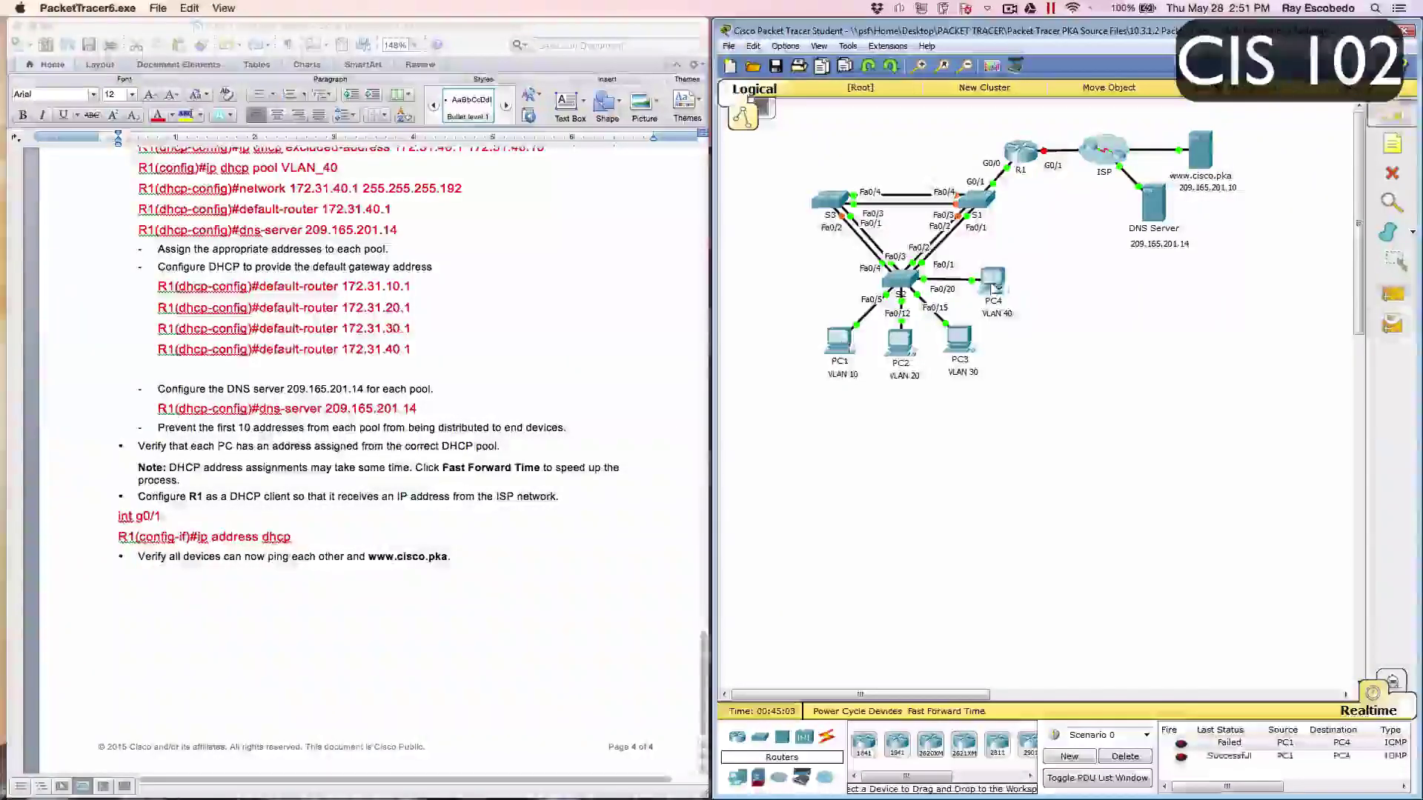
pyautogui.click(1392, 295)
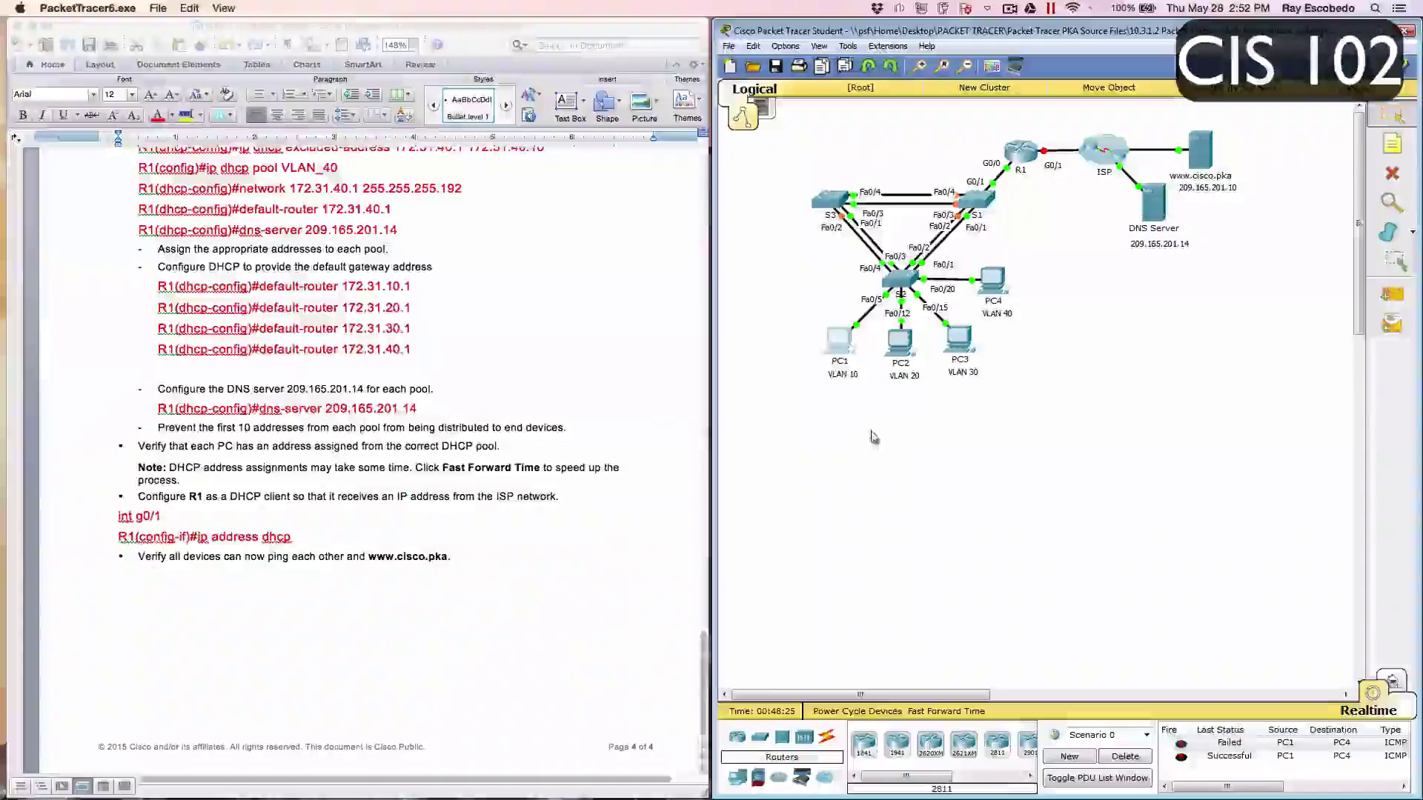
pyautogui.click(1229, 742)
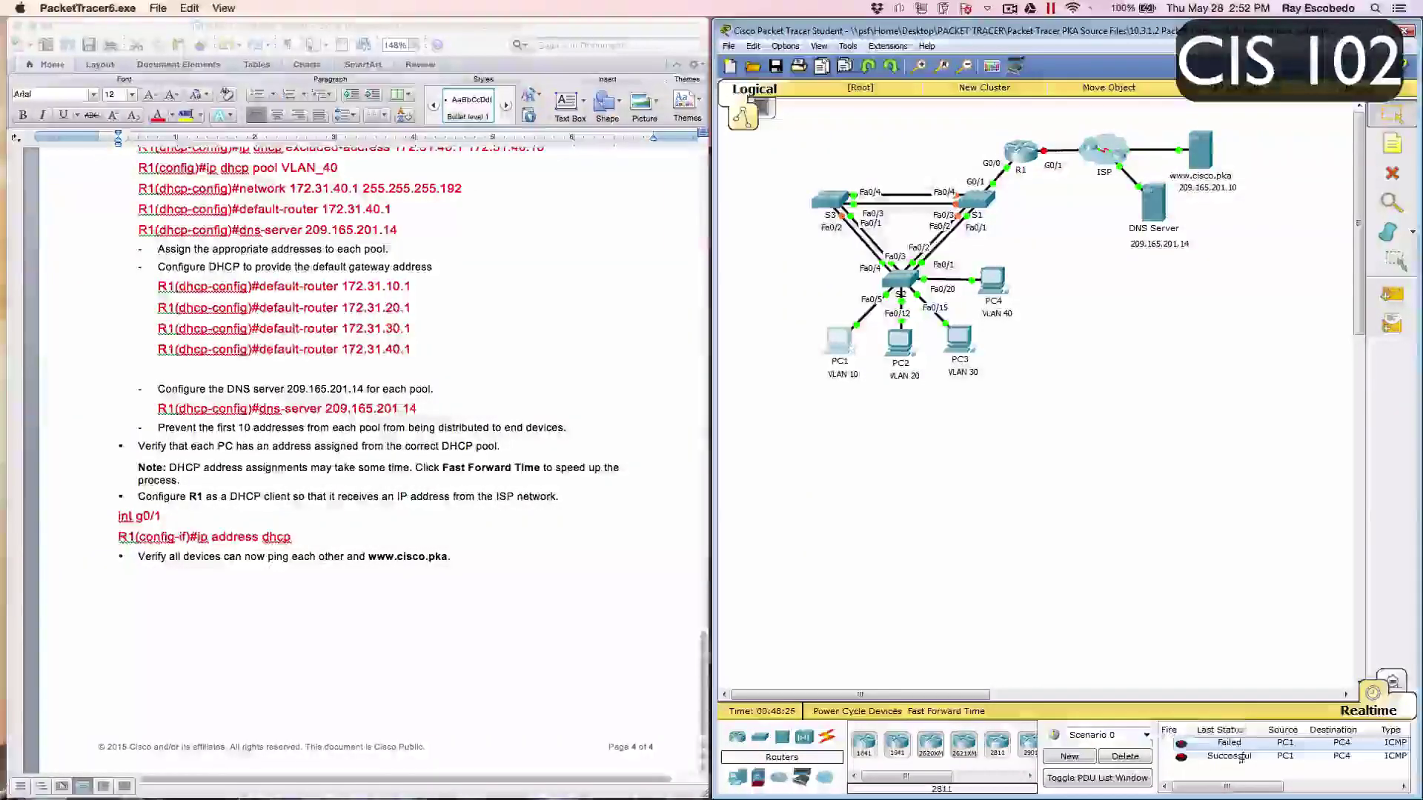
pyautogui.moveTo(1227, 787)
pyautogui.mouseDown()
pyautogui.moveTo(1345, 788)
pyautogui.moveTo(1226, 787)
pyautogui.mouseUp()
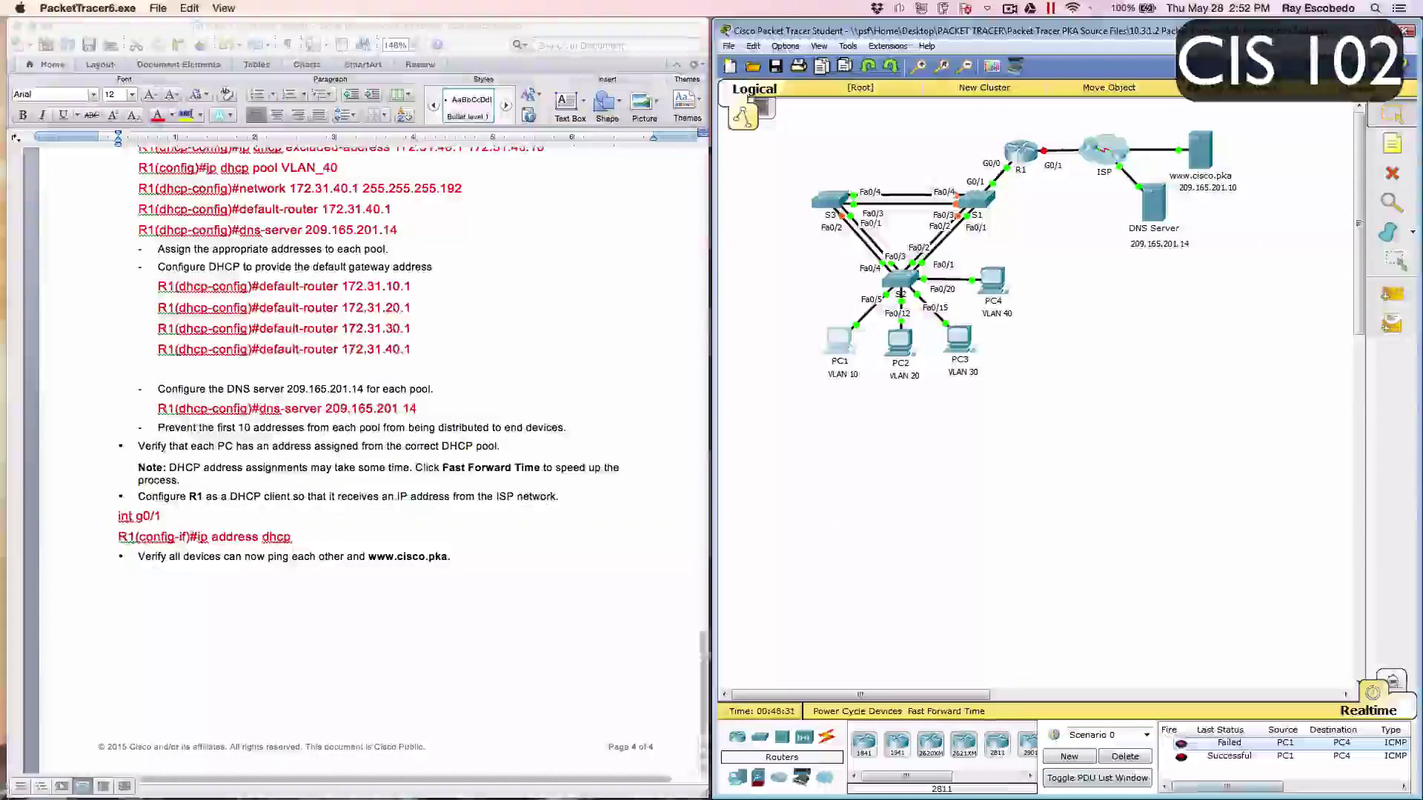